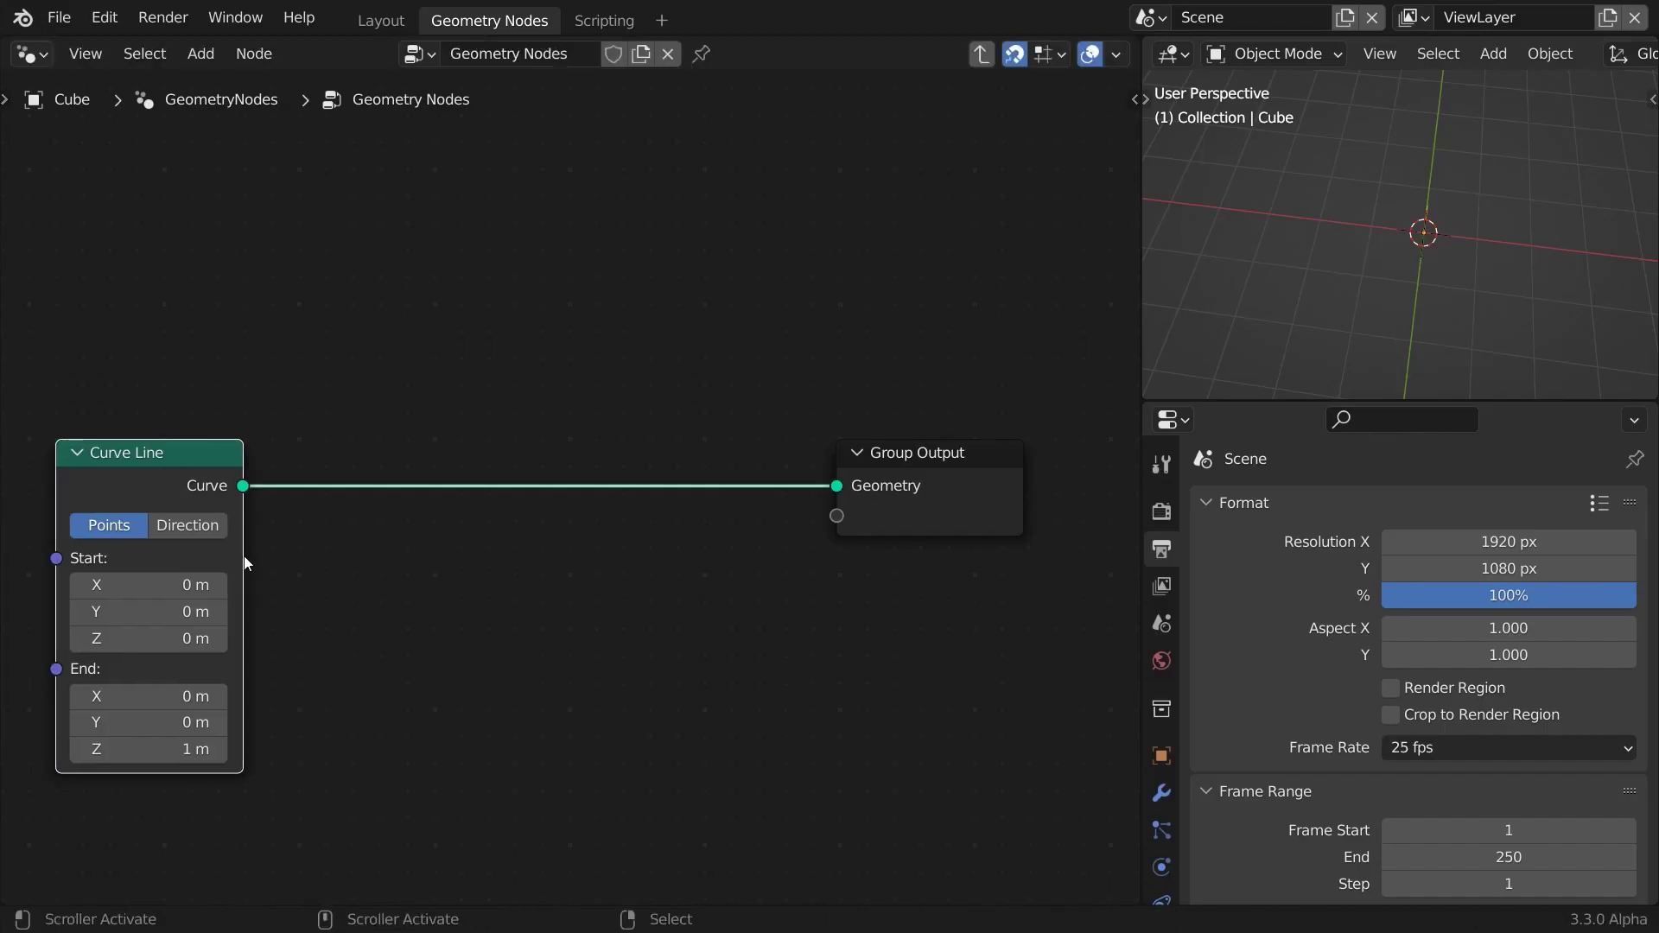
# Insert a Resample Curve node after Curve Line and set its Count to 5.
pyautogui.moveTo(243, 489); pyautogui.dragTo(297, 566)
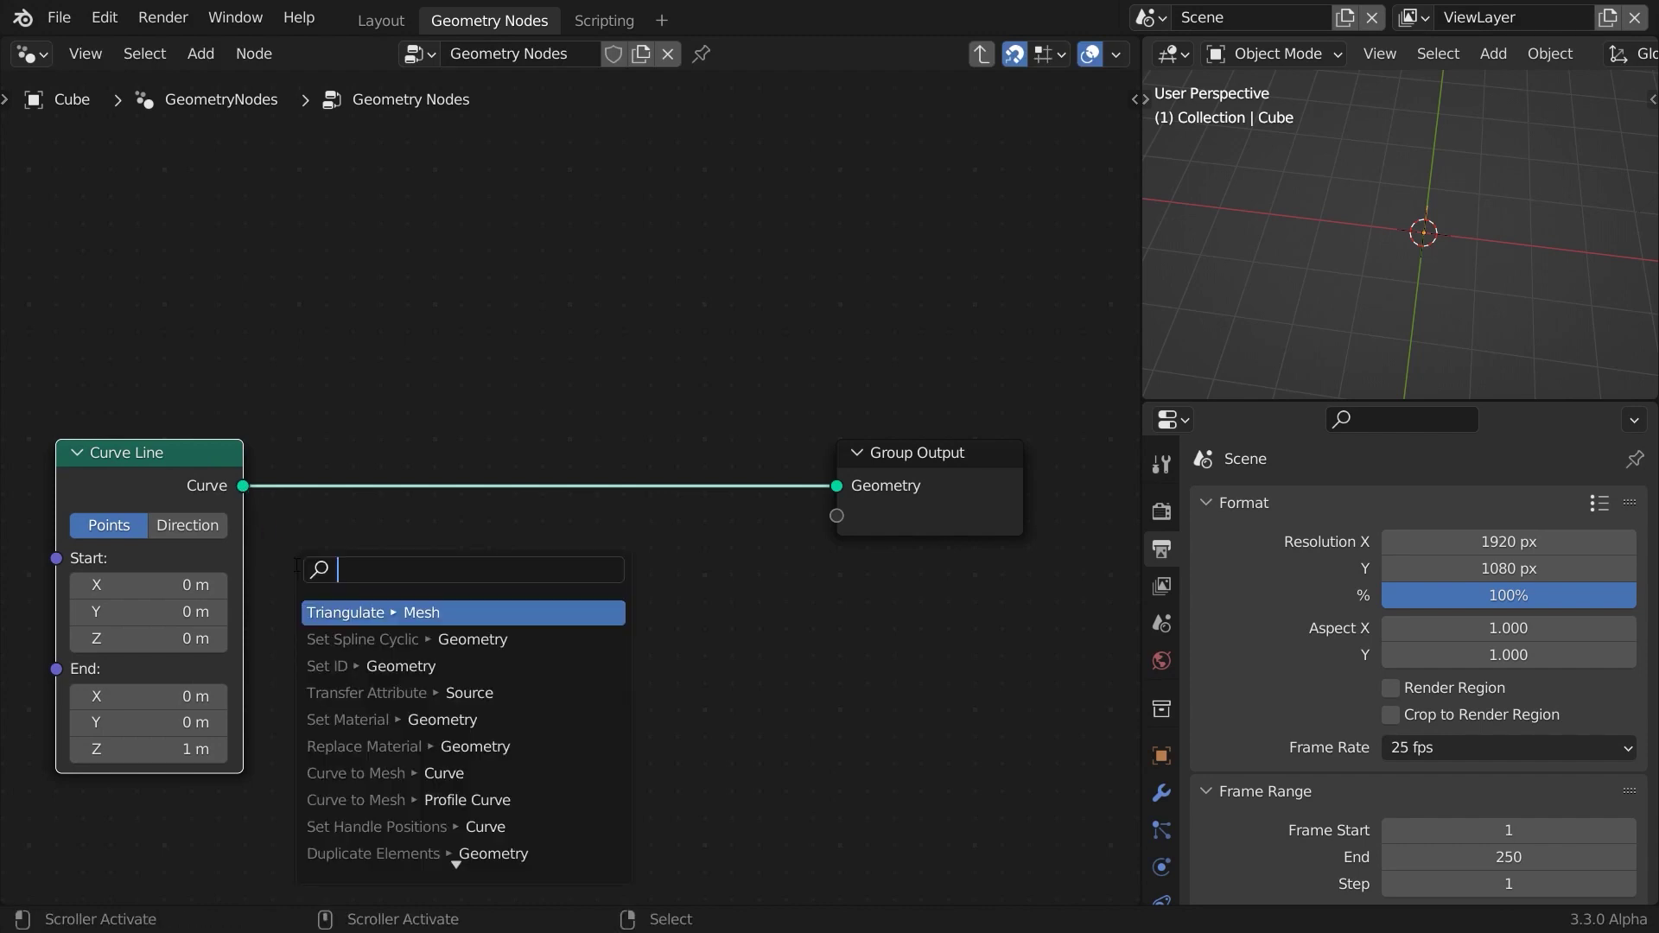
pyautogui.write('resam')
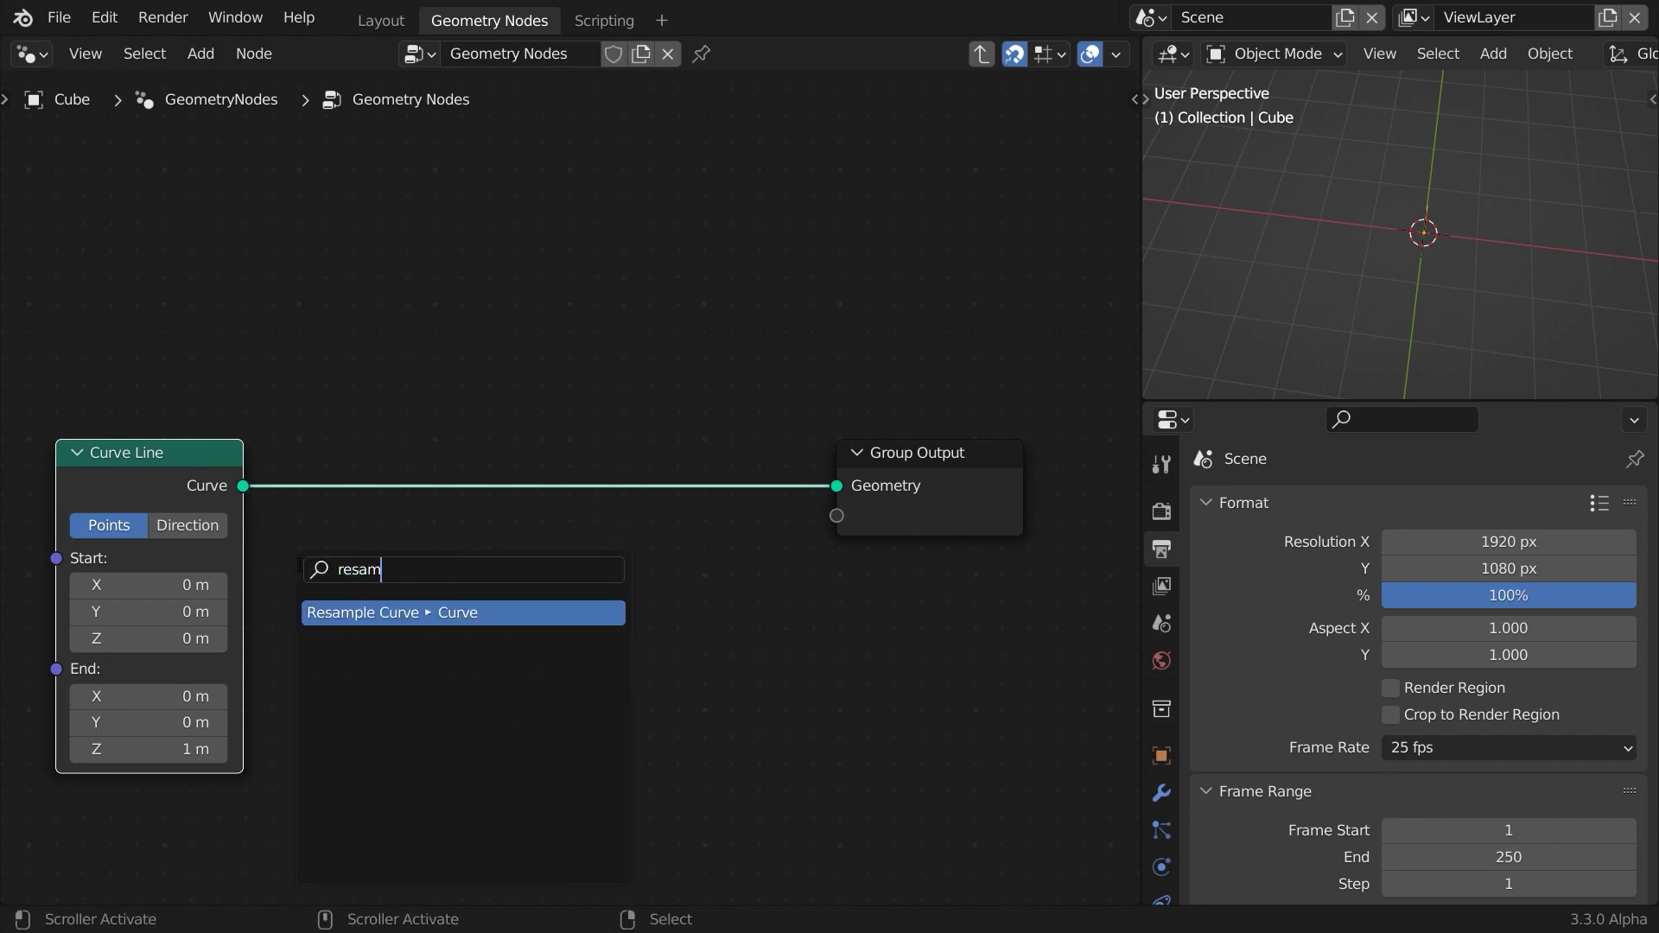
pyautogui.press('Return')
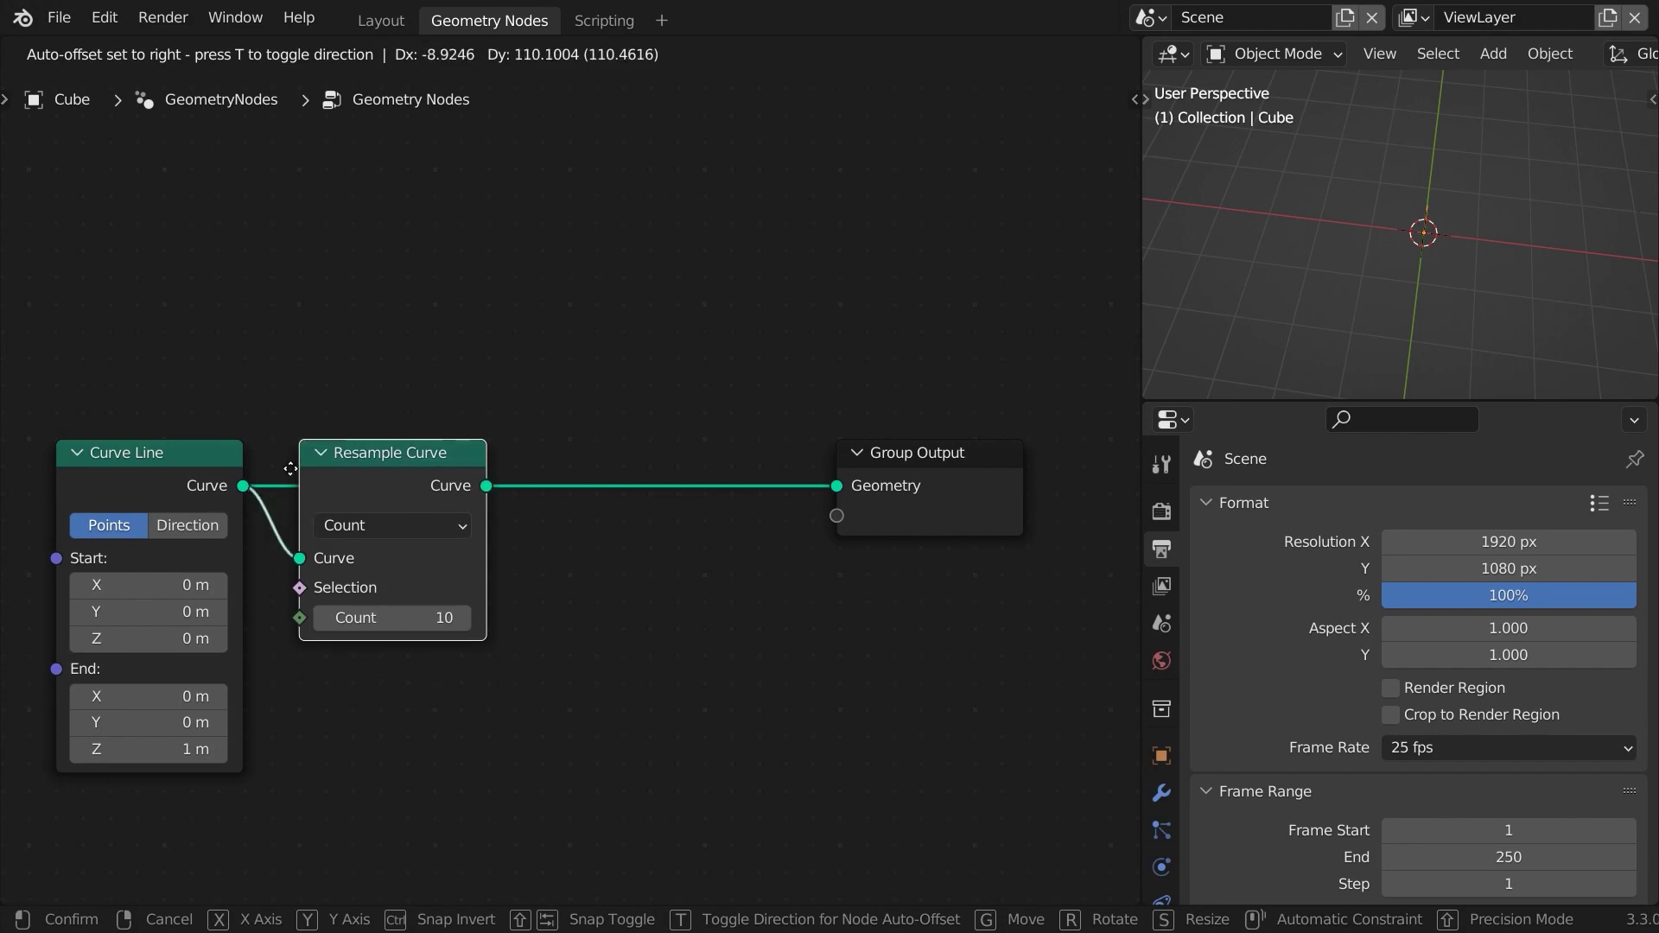
pyautogui.click(292, 469)
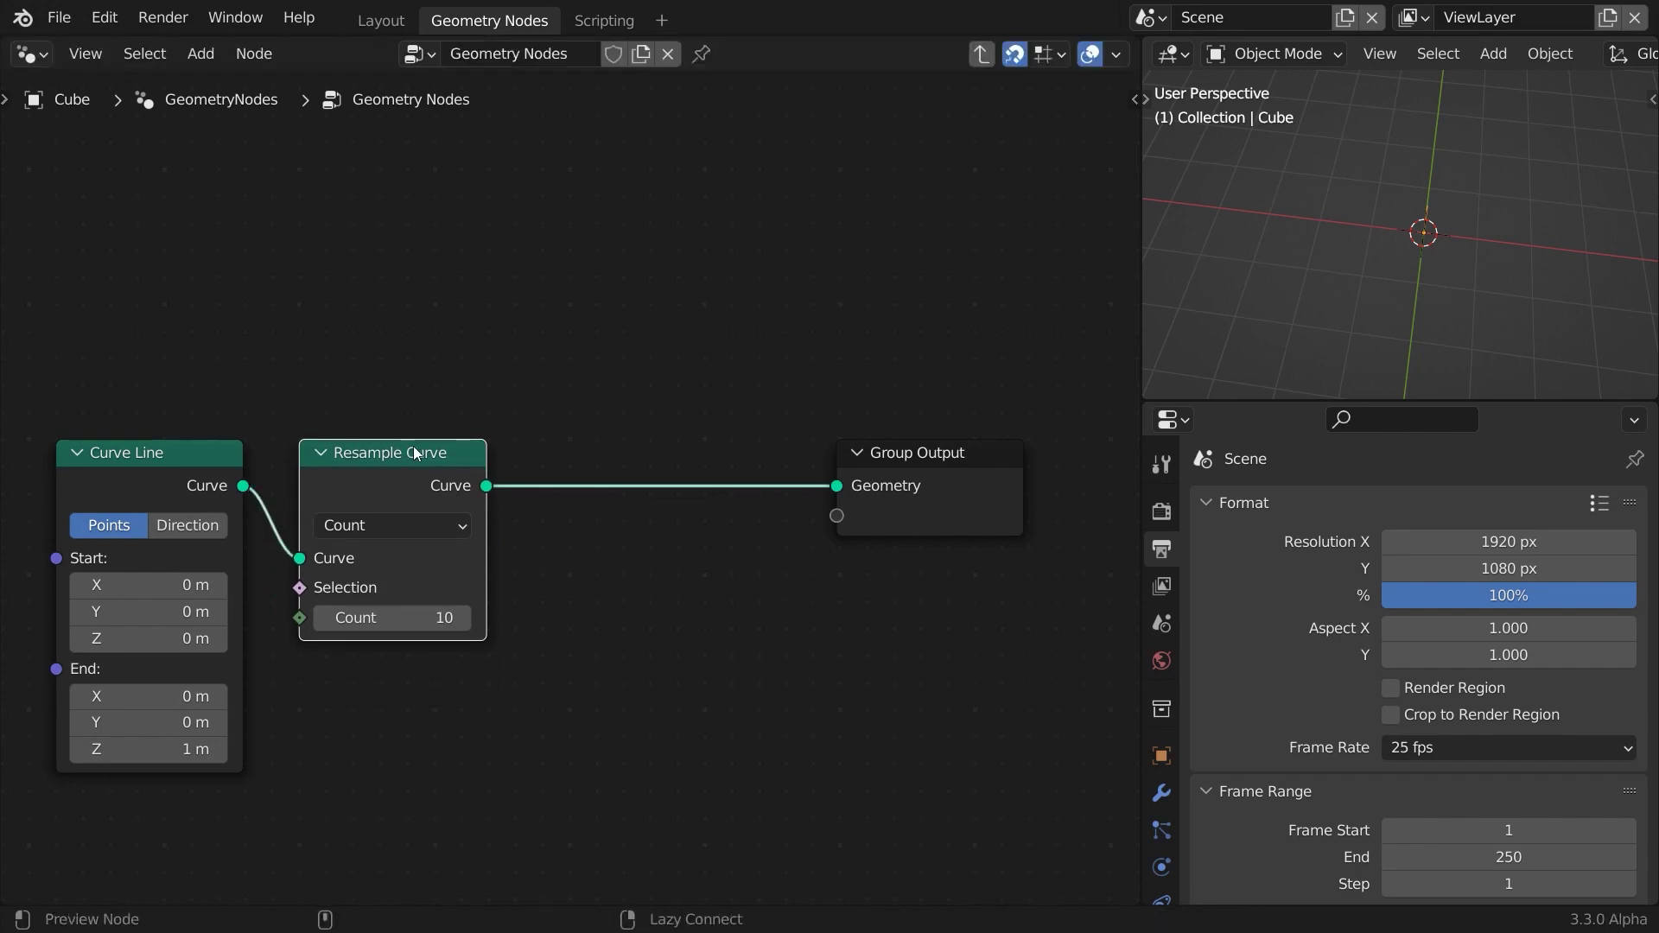
pyautogui.moveTo(463, 711); pyautogui.dragTo(515, 604, button='middle')
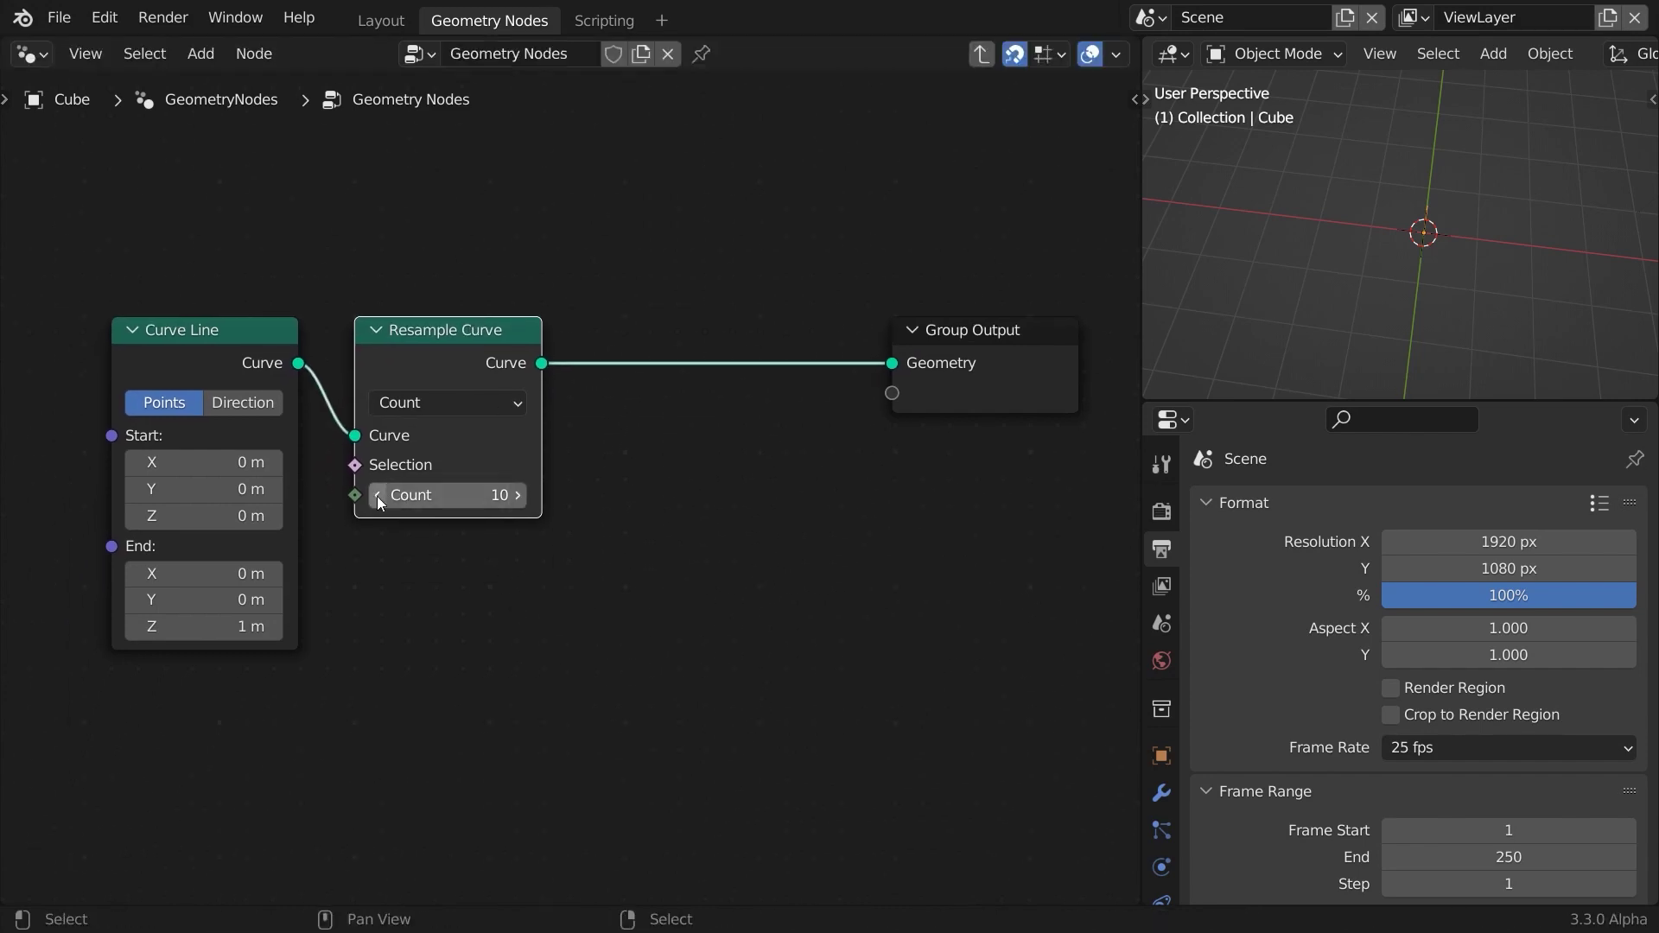
pyautogui.click(500, 501)
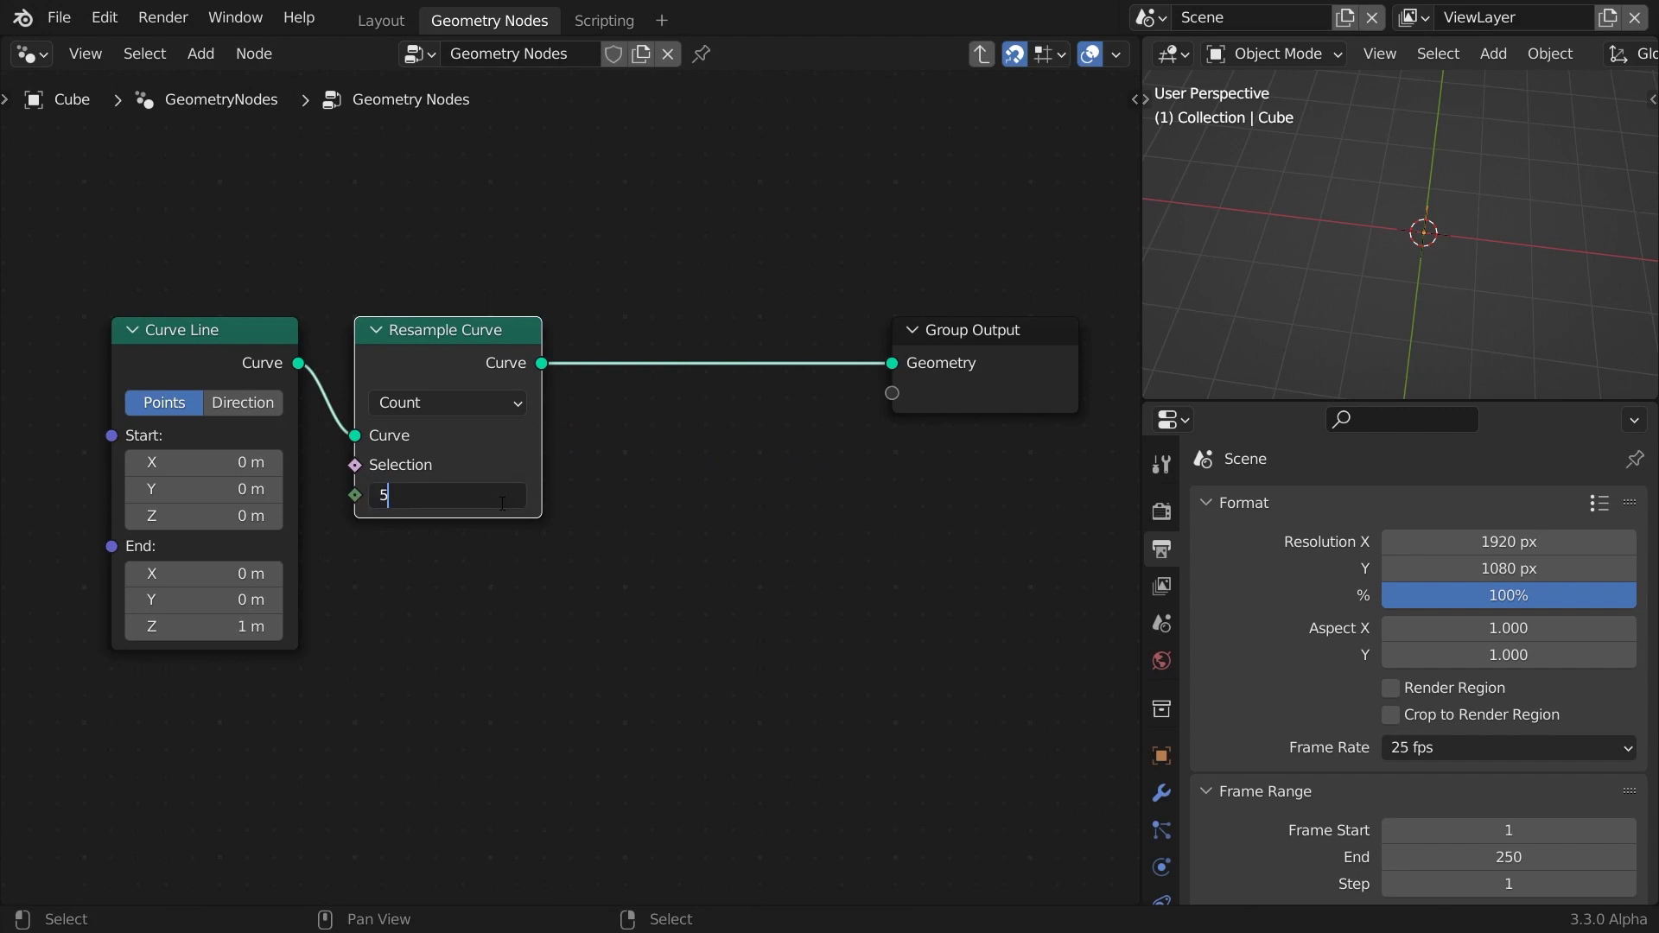
pyautogui.press('Return')
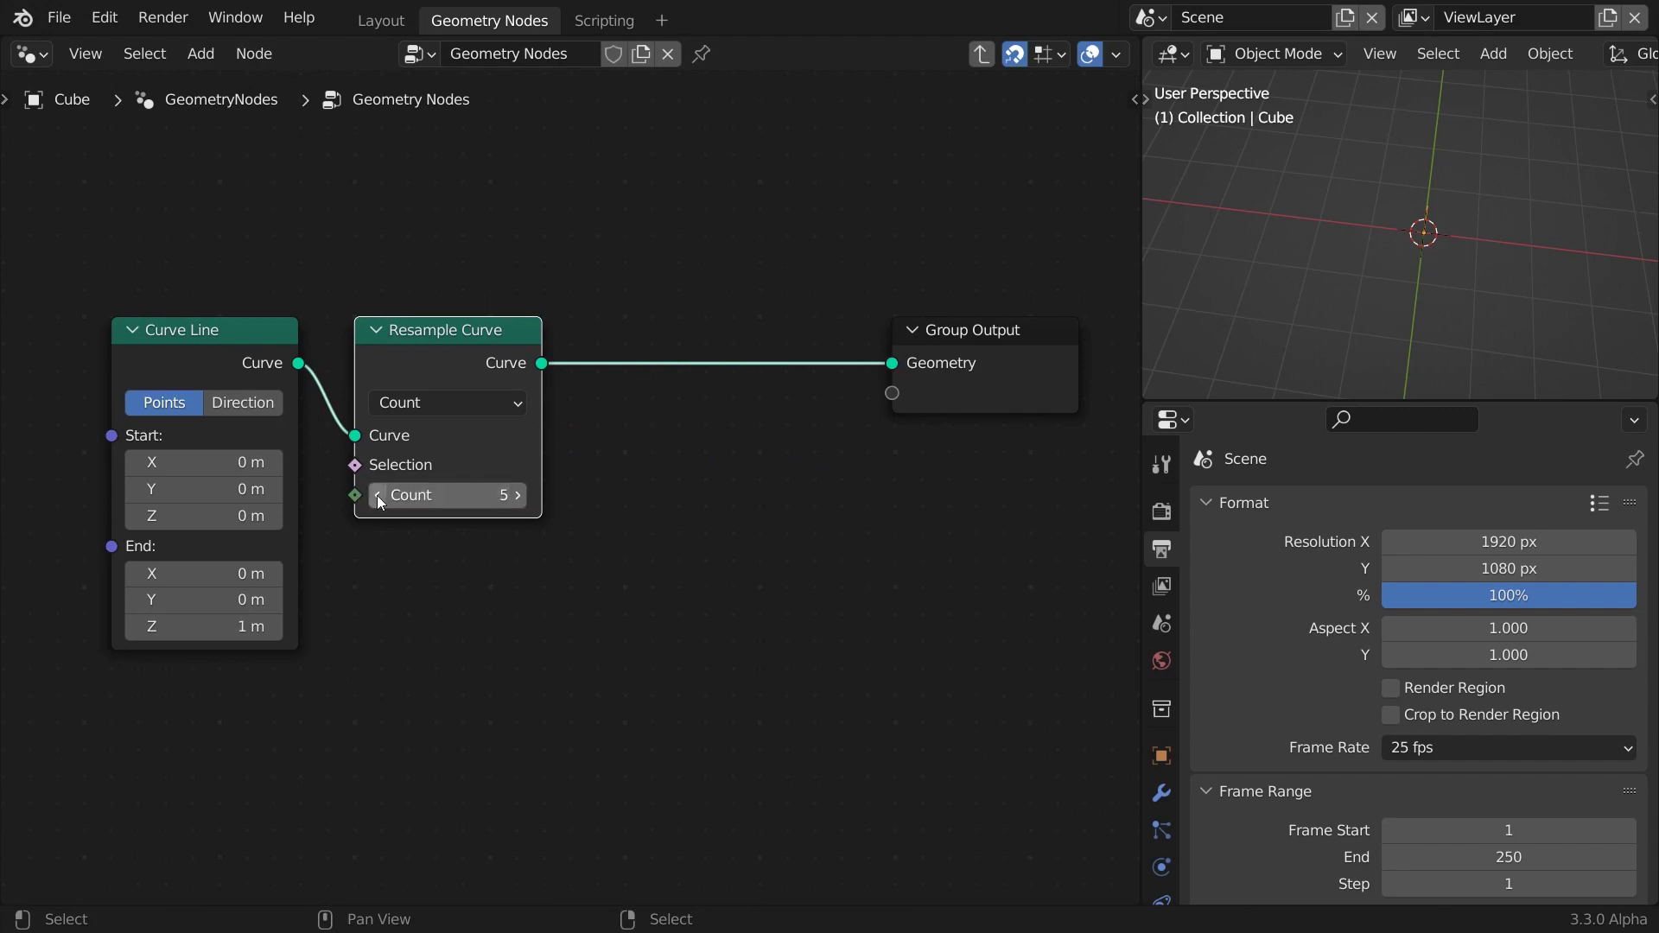
# Add a Group Input node feeding the Resample Curve count, placed below Curve Line.
pyautogui.moveTo(357, 498); pyautogui.dragTo(281, 702)
pyautogui.write('grou')
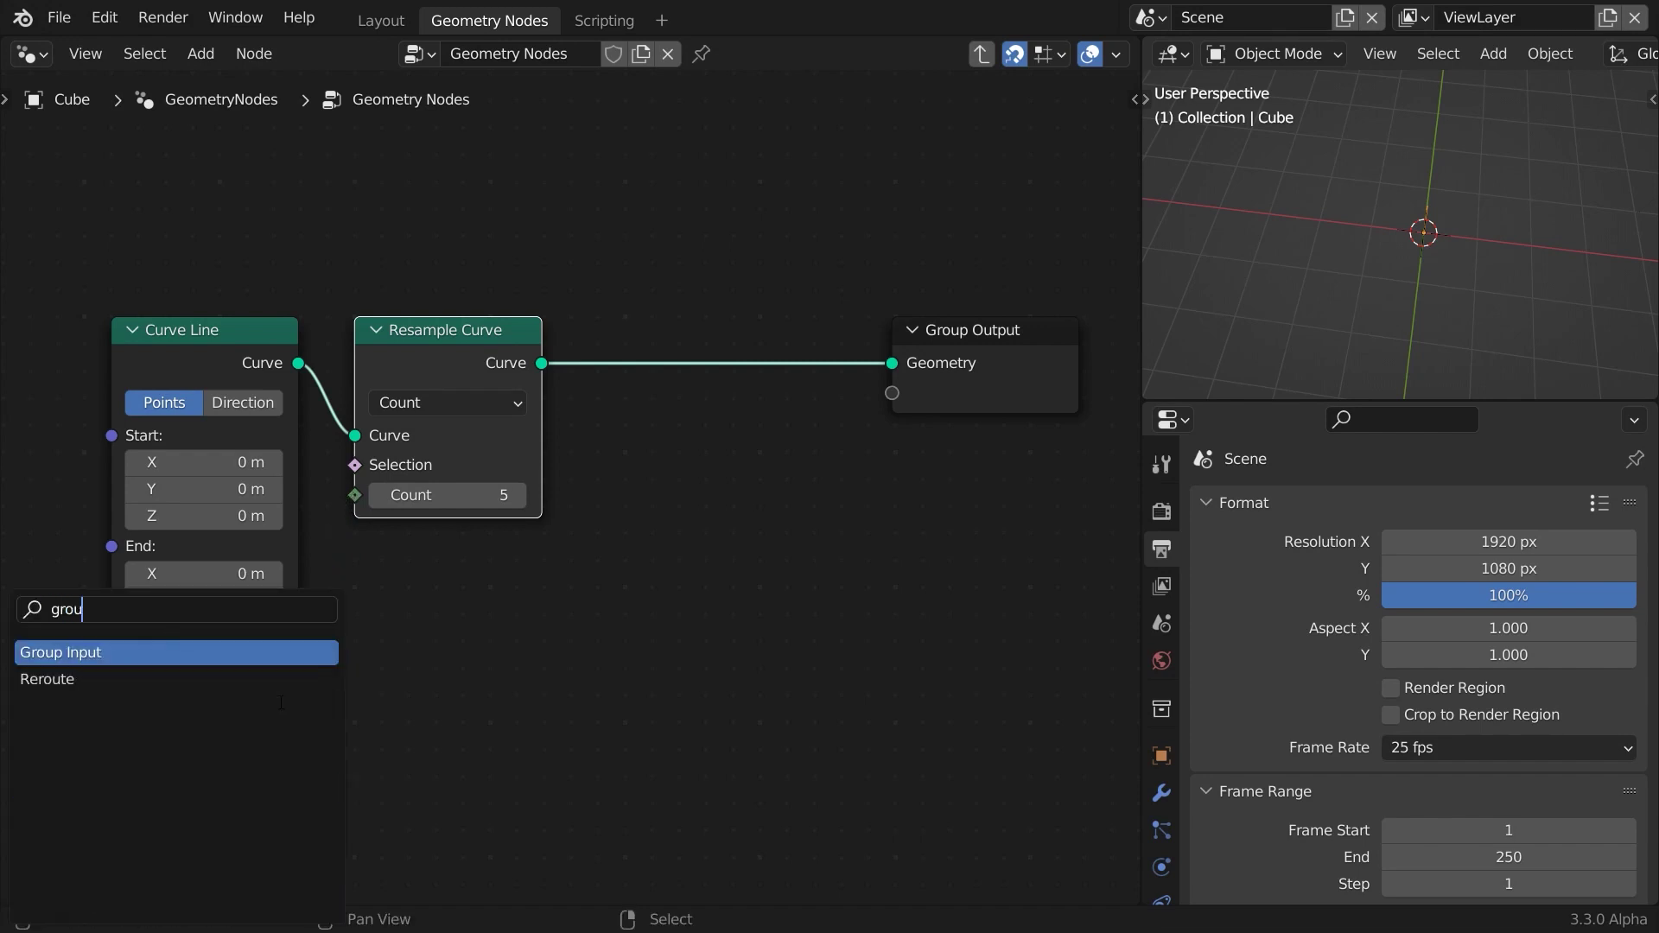
pyautogui.write('p')
pyautogui.press('Return')
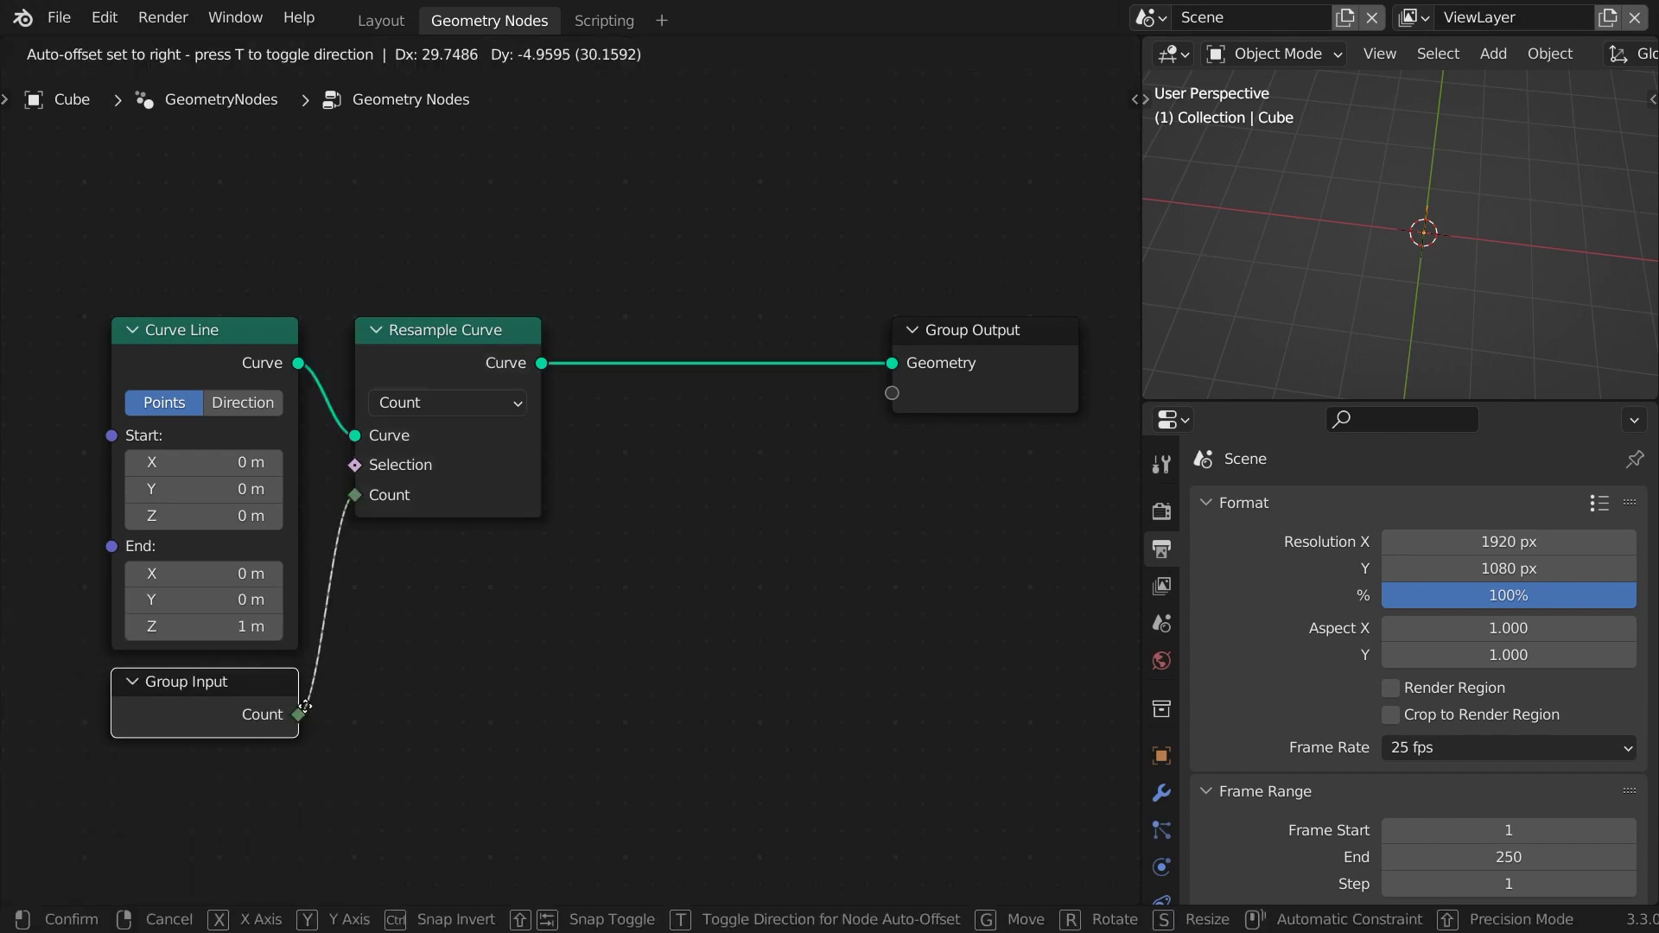
pyautogui.click(308, 714)
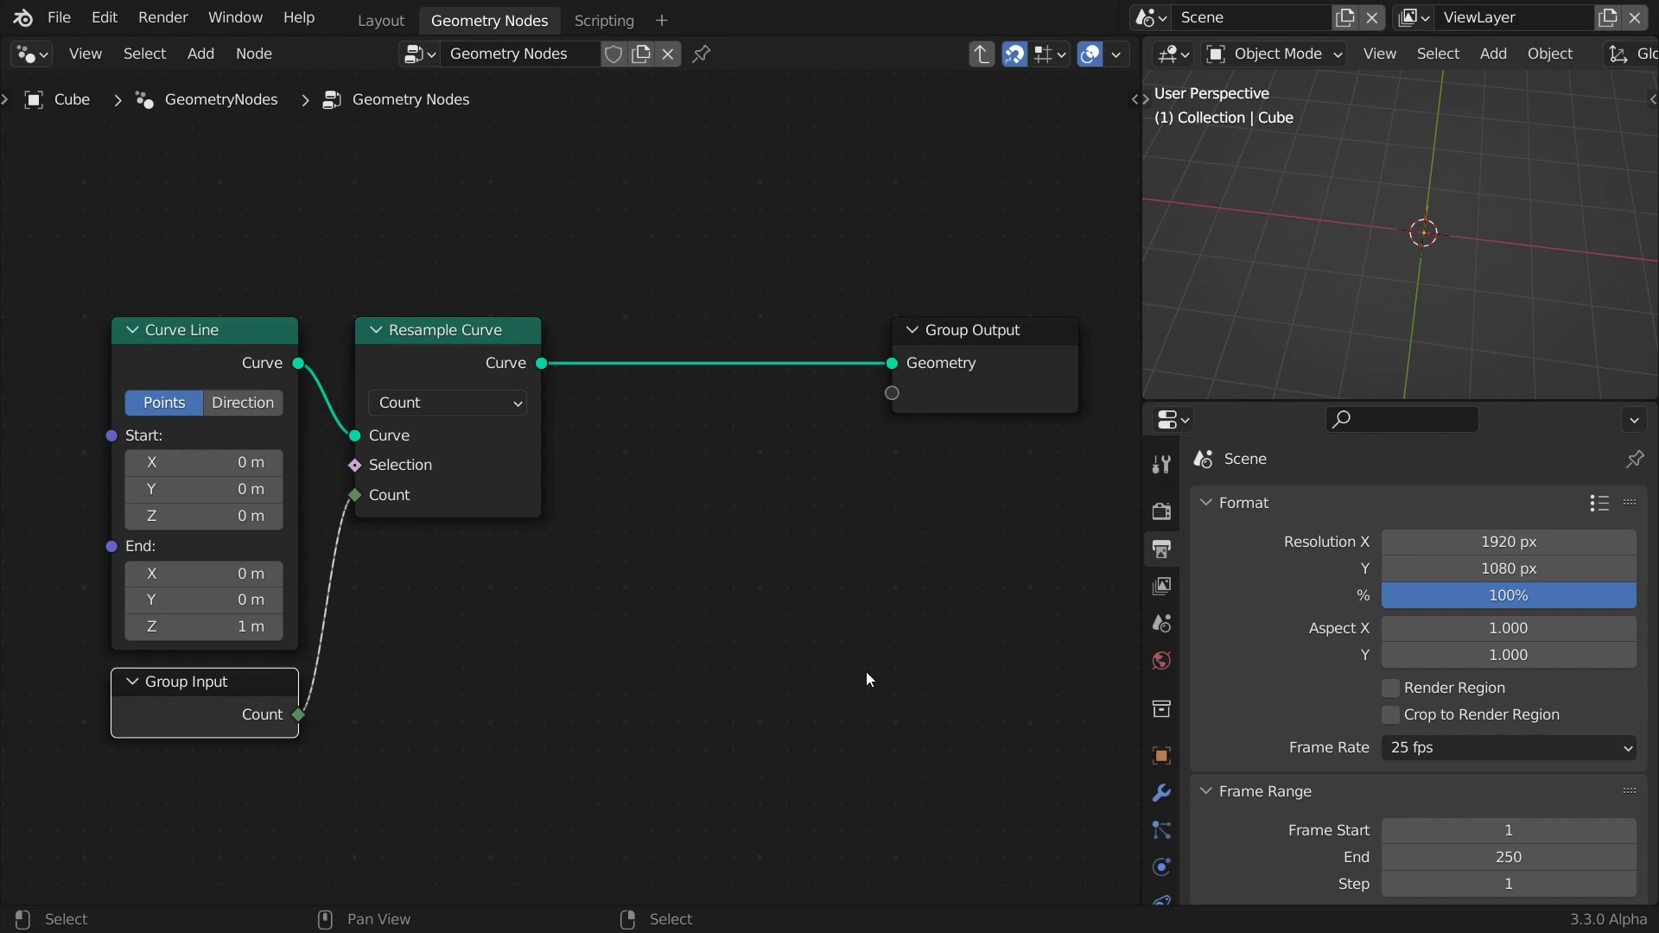
# Rename the Count group input to 'Star Point Count' in the sidebar.
pyautogui.press('n')
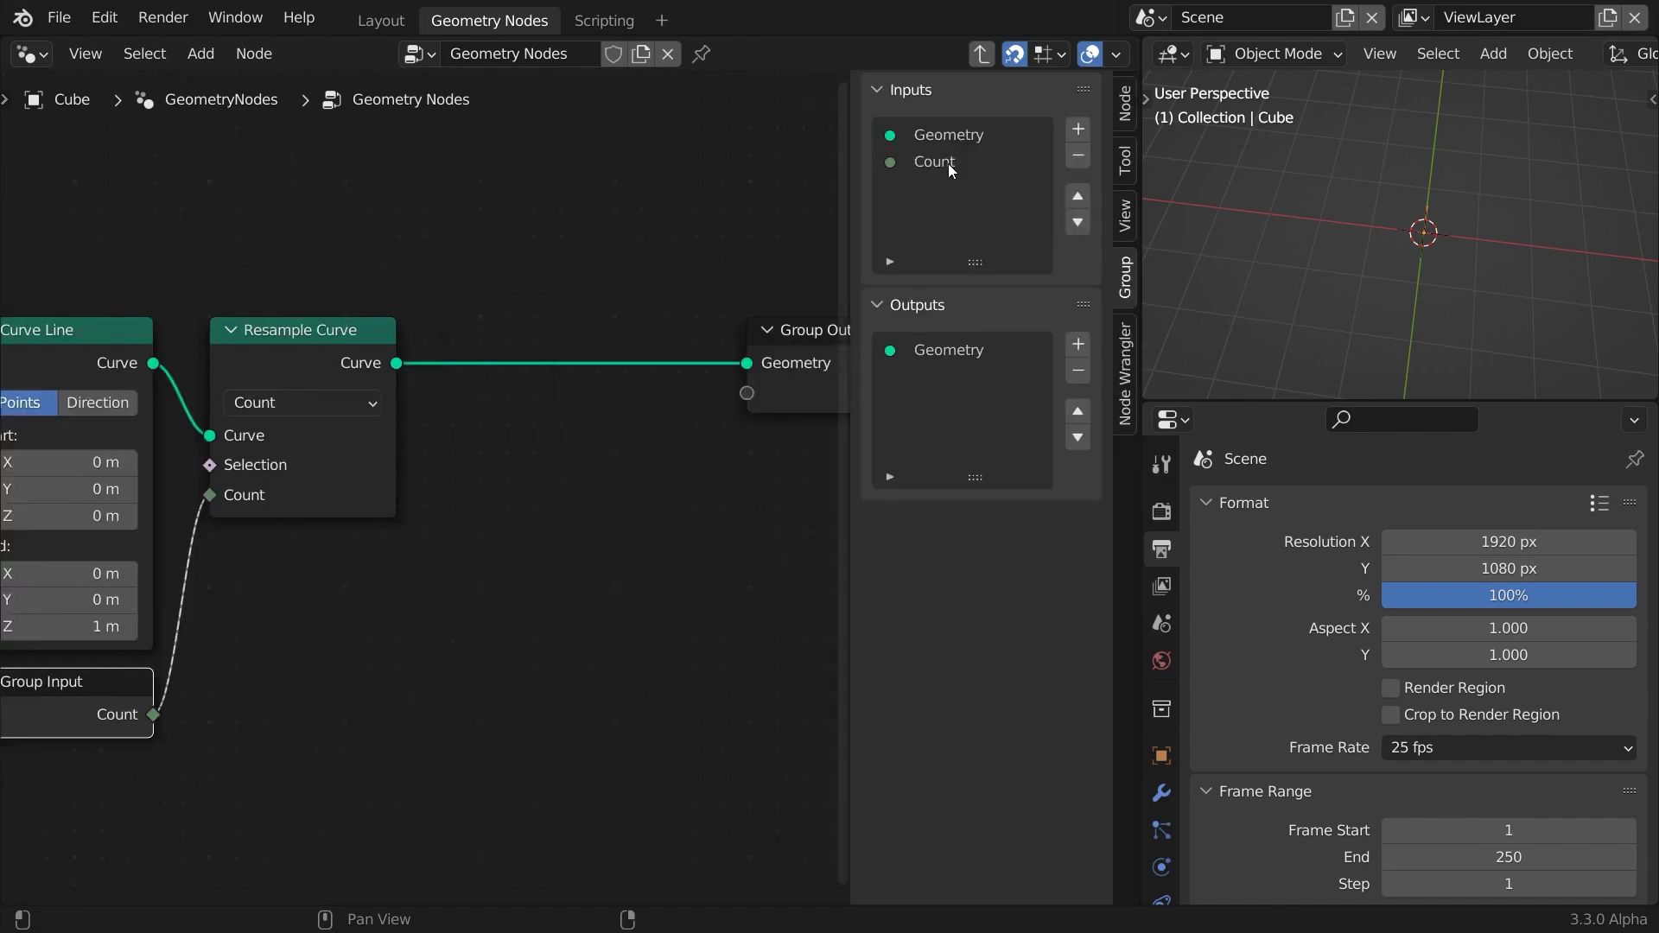
pyautogui.click(947, 164)
pyautogui.doubleClick(948, 164)
pyautogui.press('Home')
pyautogui.write('Star')
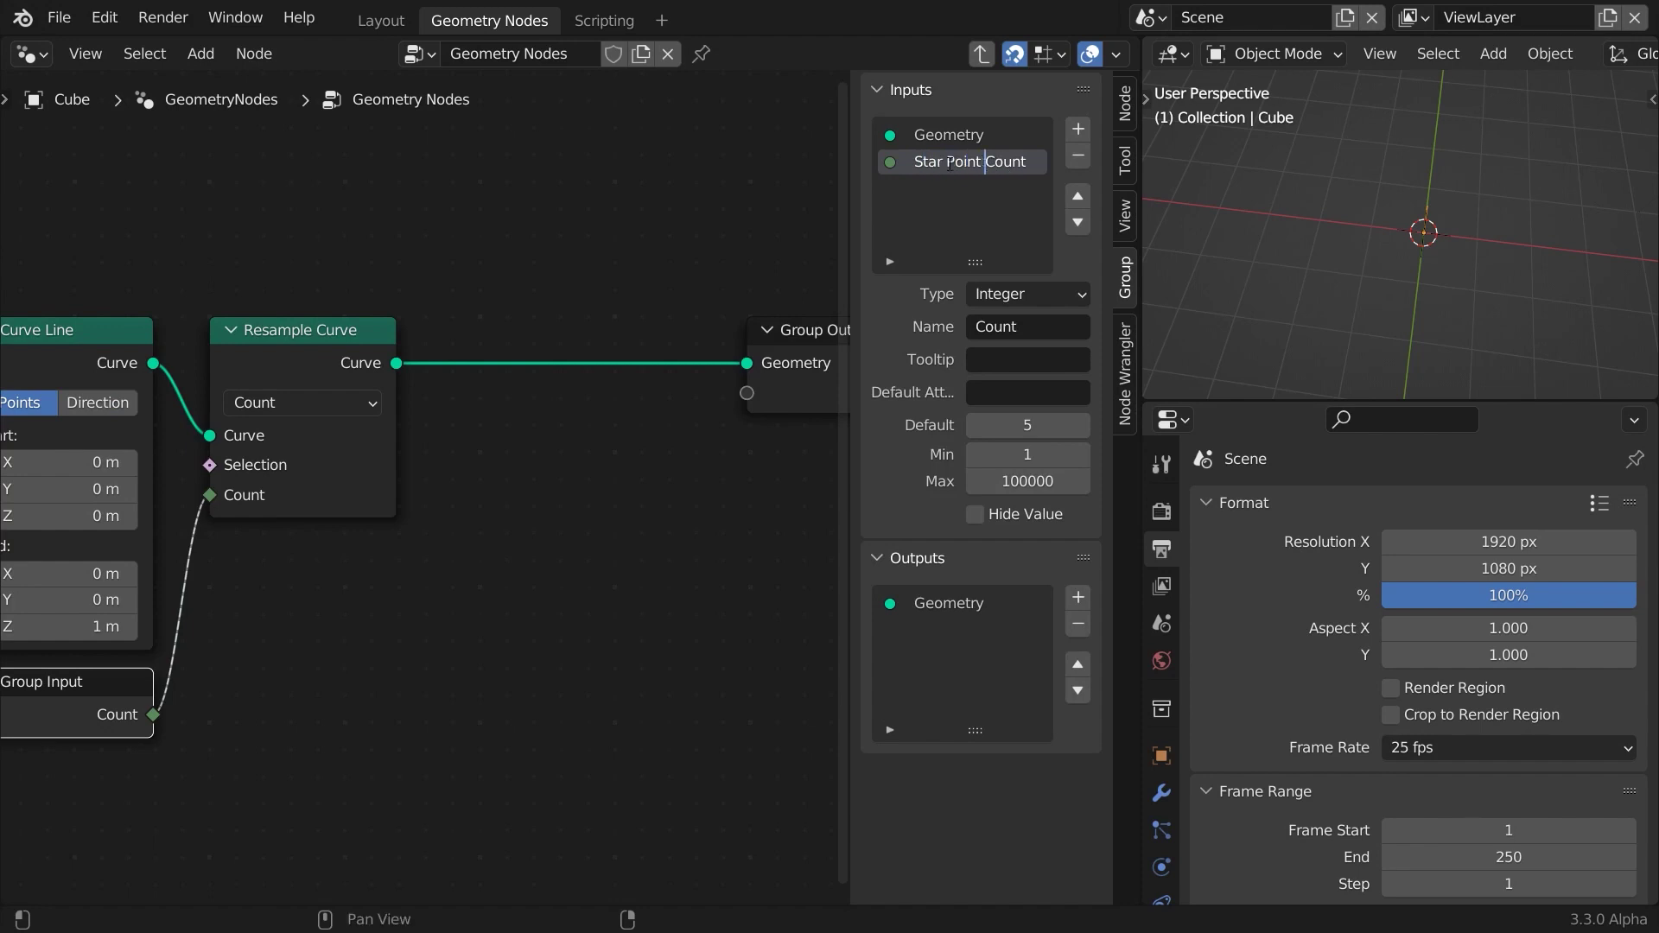
pyautogui.write(' Point')
pyautogui.press('Return')
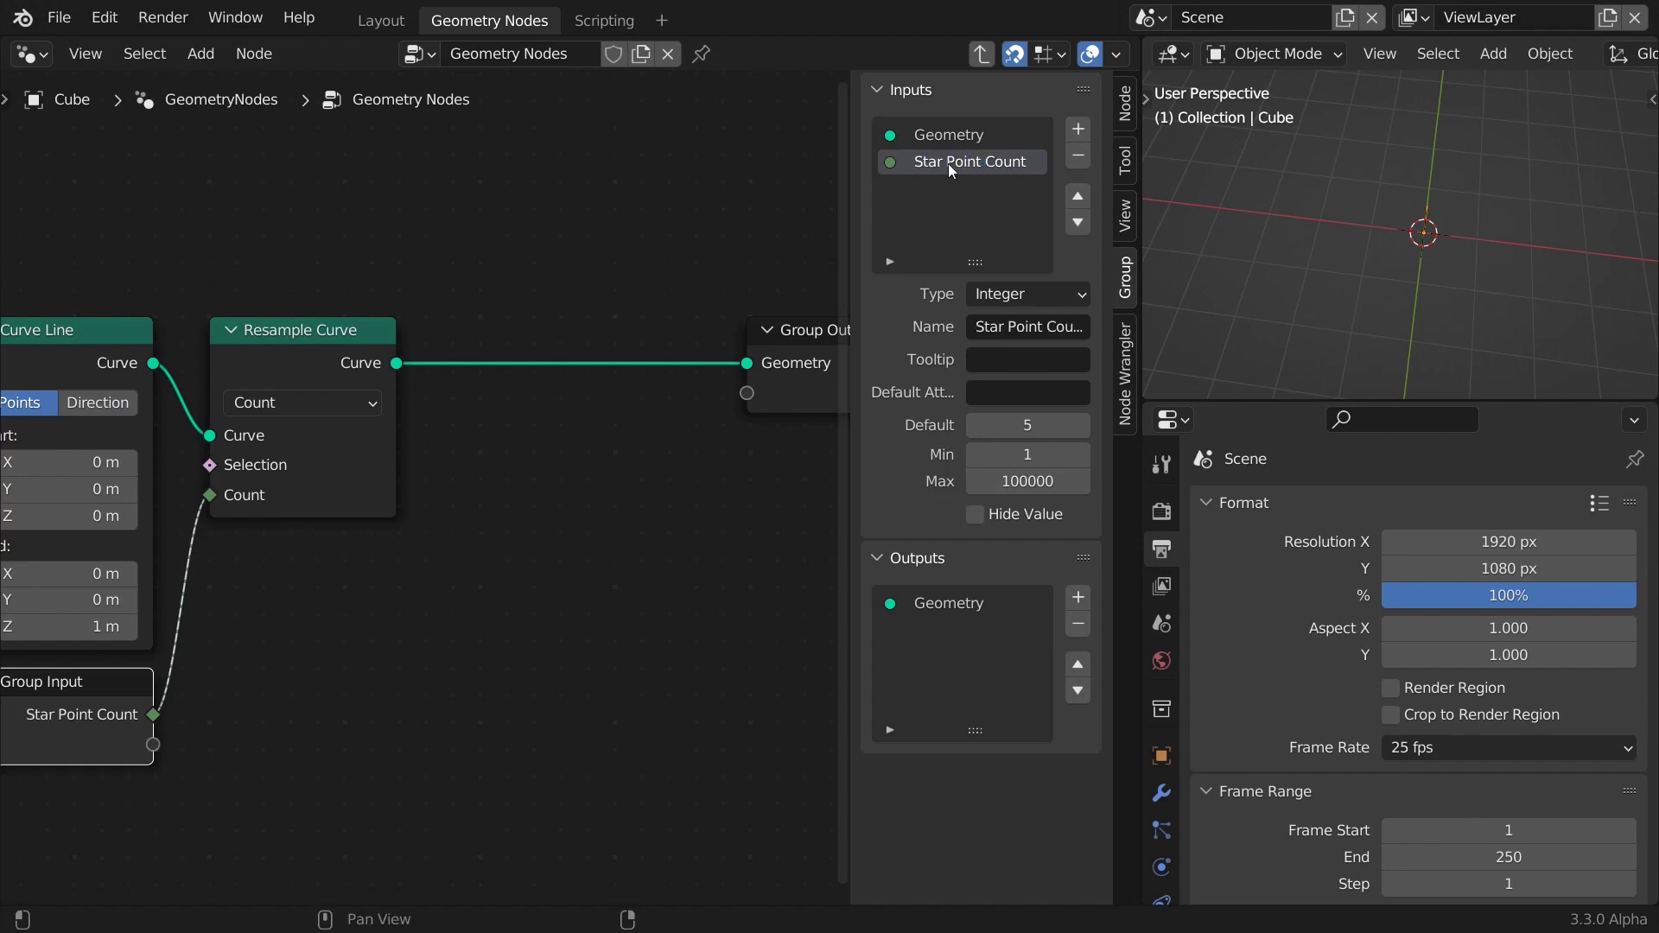
# Set the Star Point Count input's minimum to 3 and maximum to 60.
pyautogui.click(1027, 454)
pyautogui.write('3')
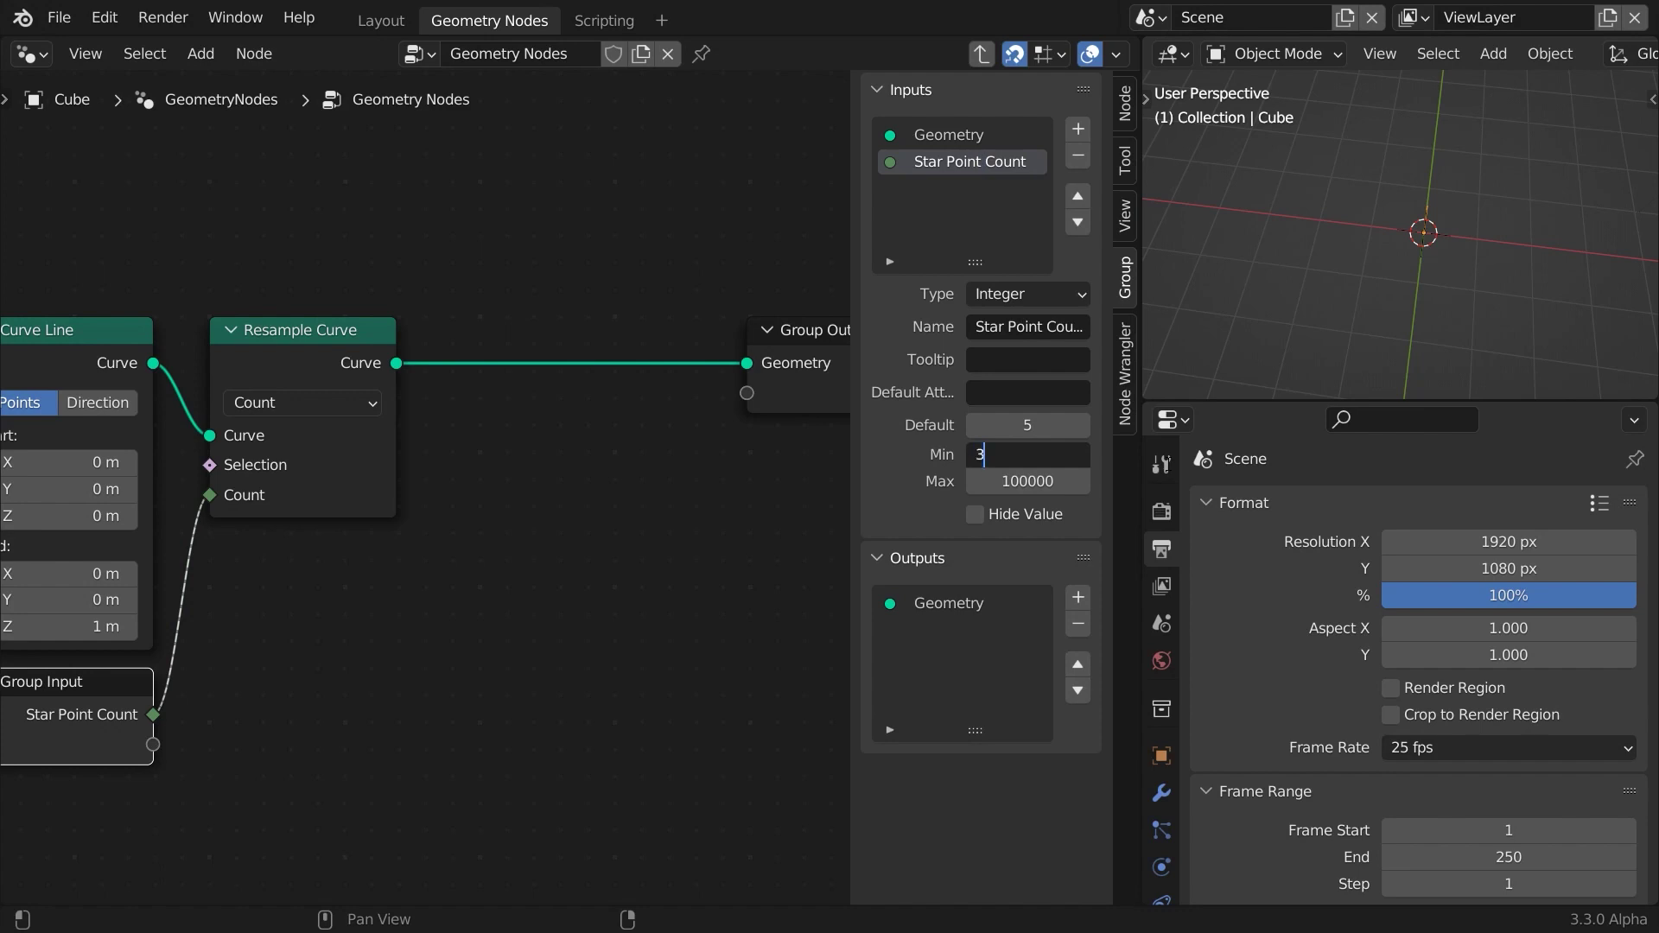
pyautogui.press('Tab')
pyautogui.write('6')
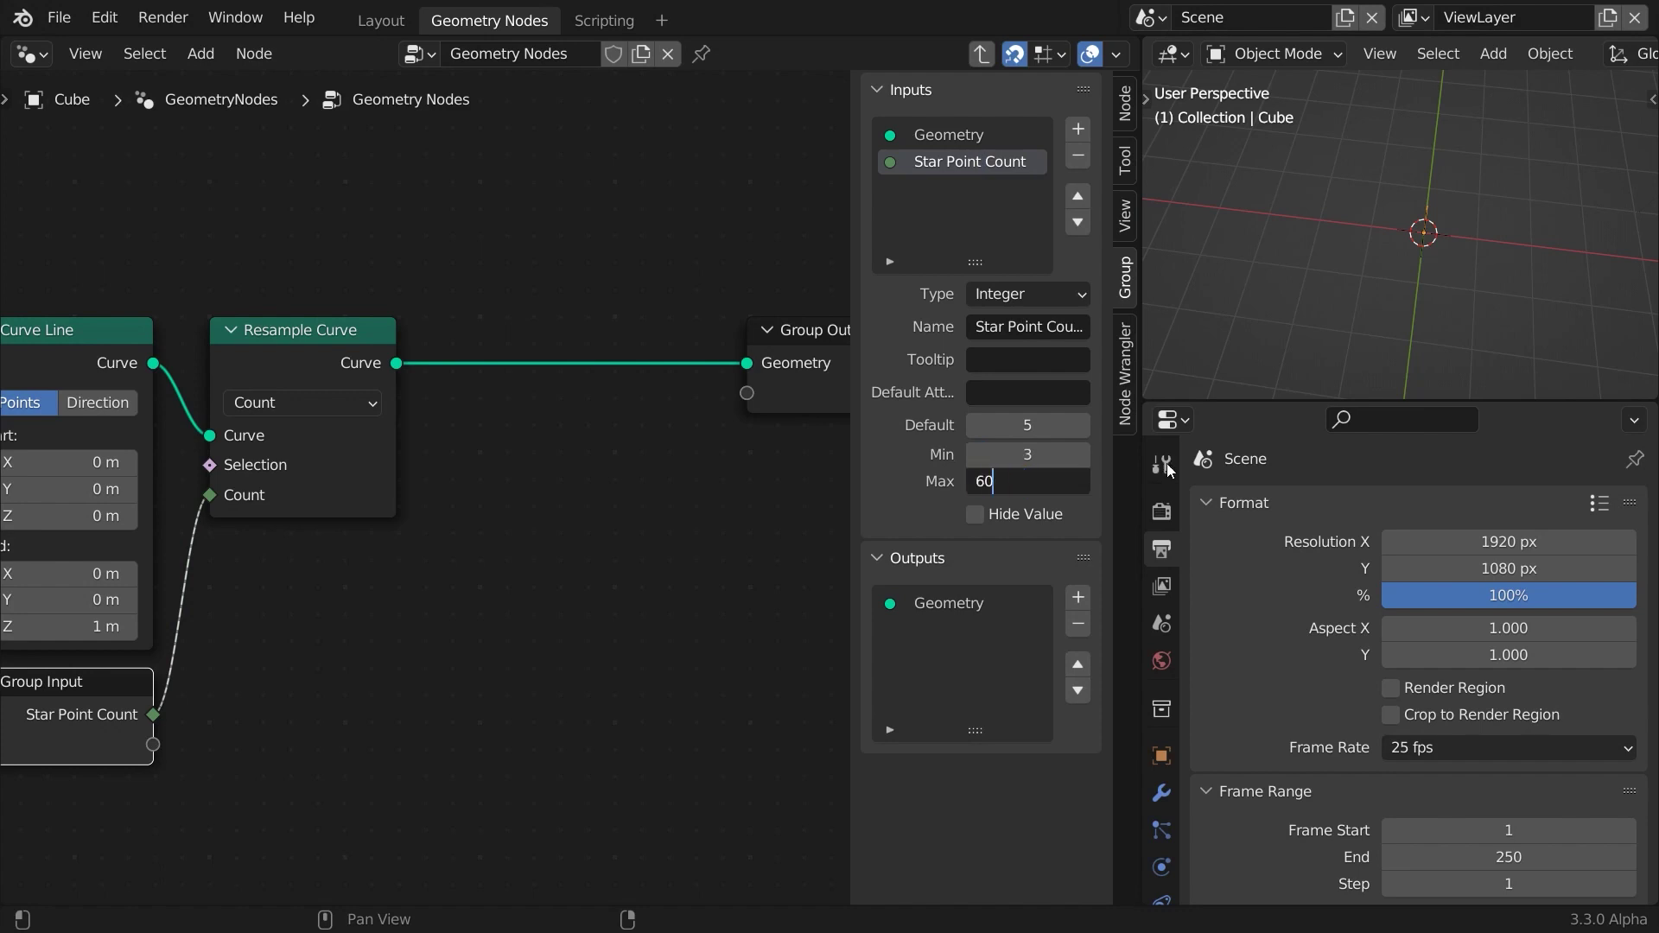
pyautogui.press('Return')
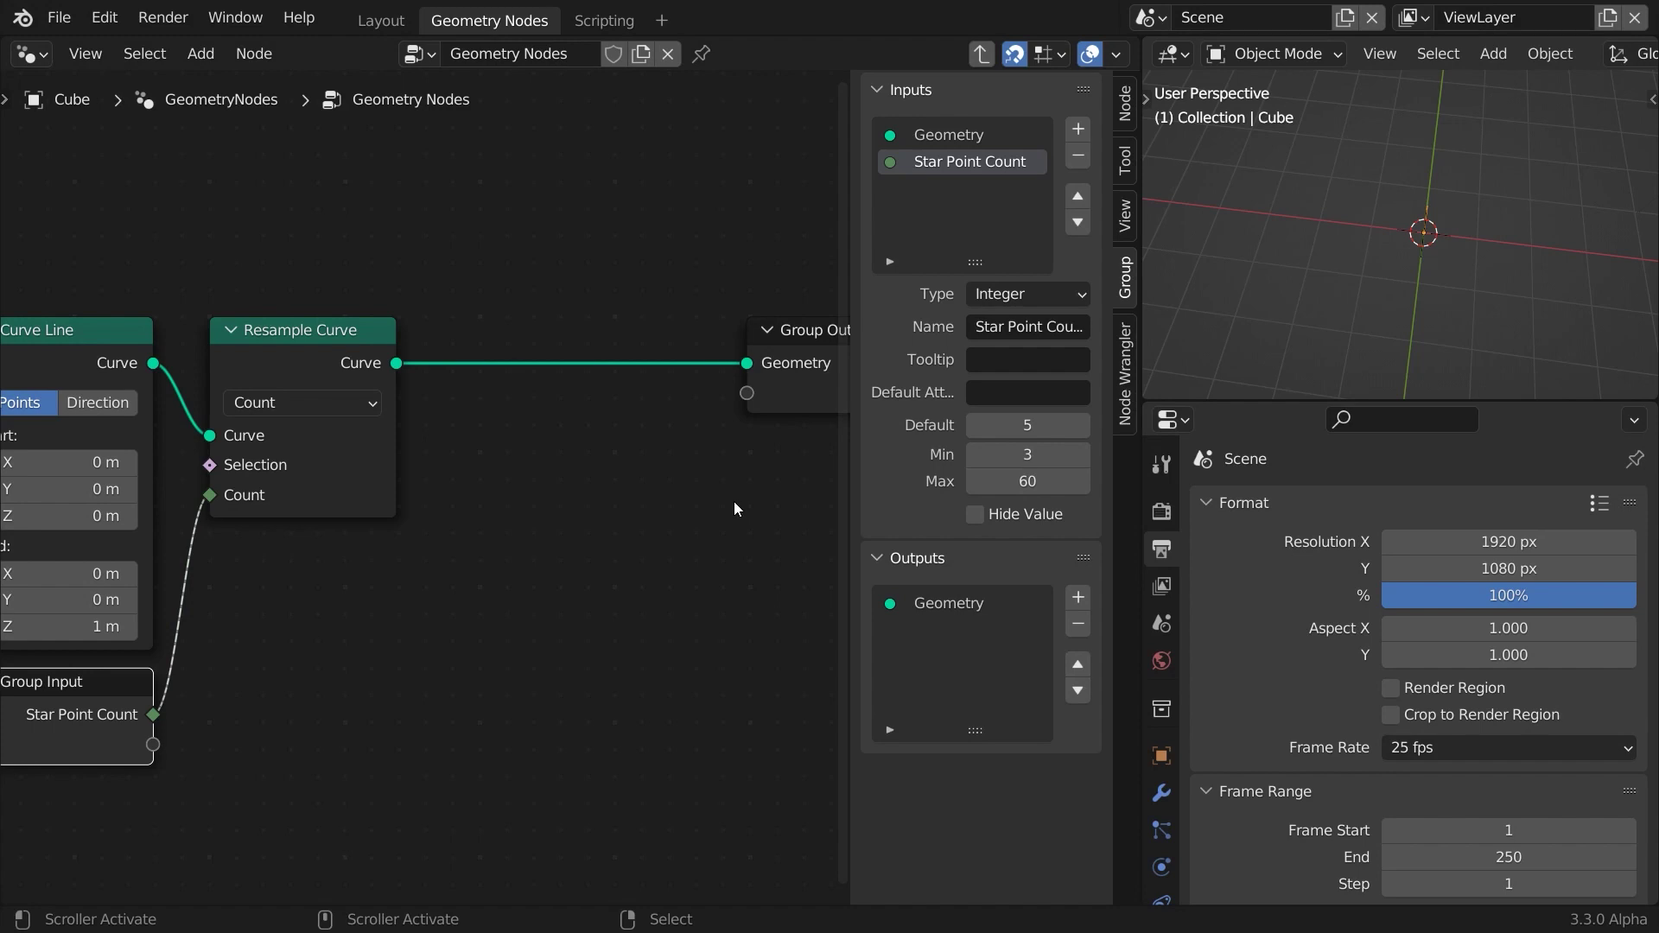
pyautogui.press('n')
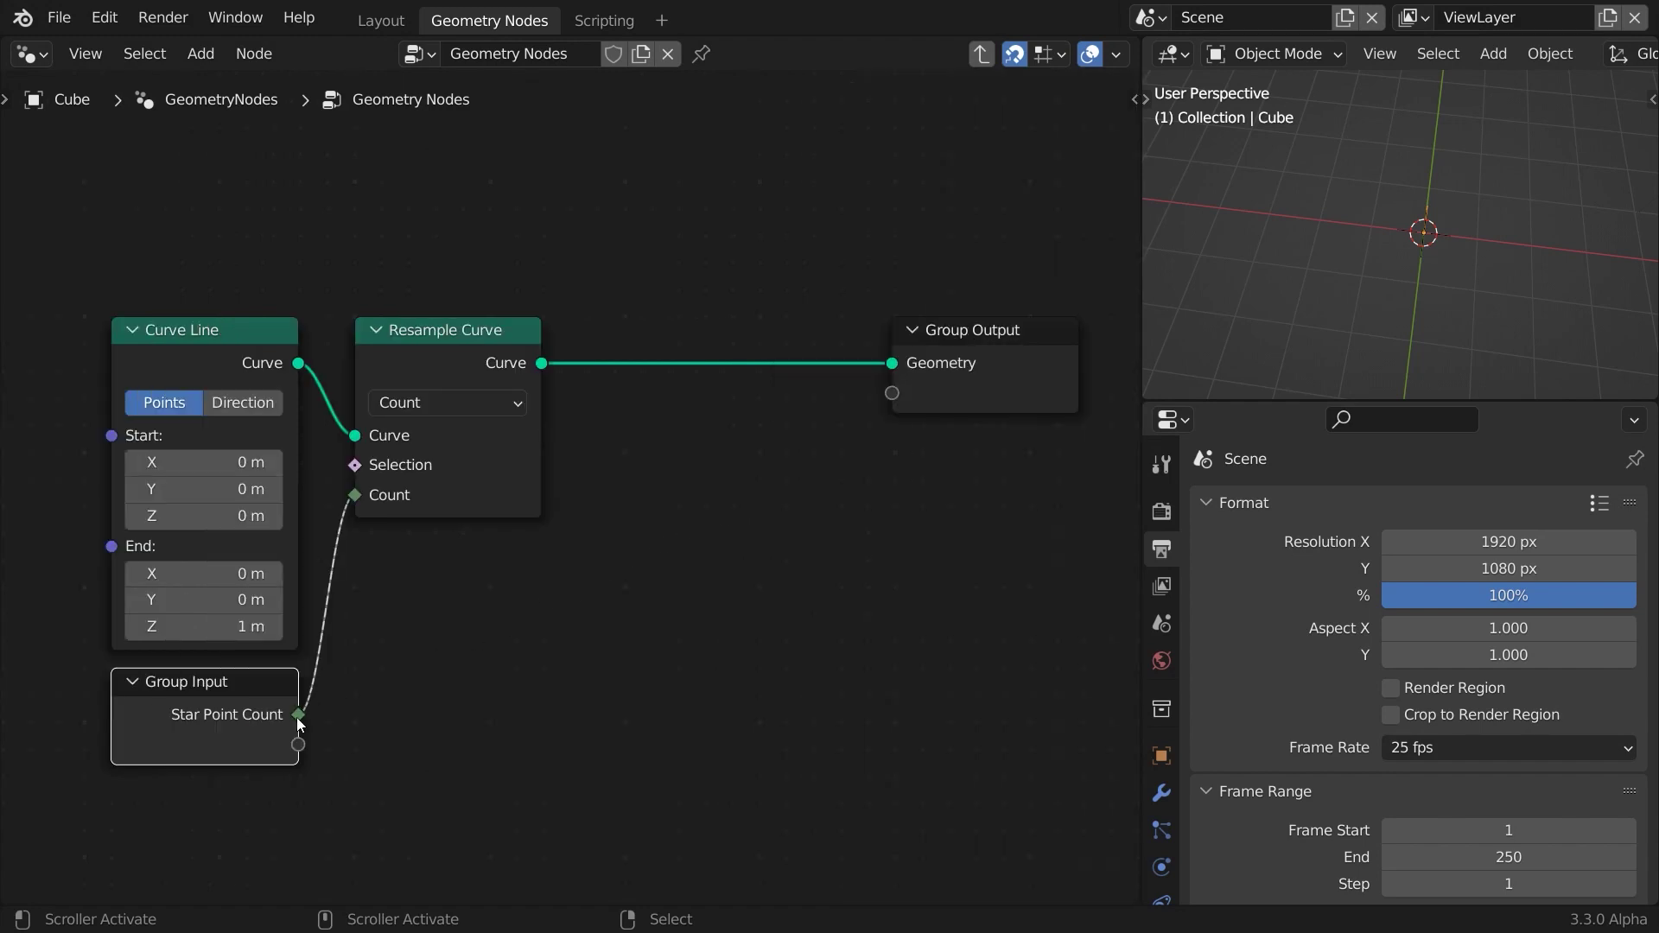
# Add a Divide node computing Index divided by Star Point Count.
pyautogui.moveTo(299, 714); pyautogui.dragTo(578, 720)
pyautogui.write('divide')
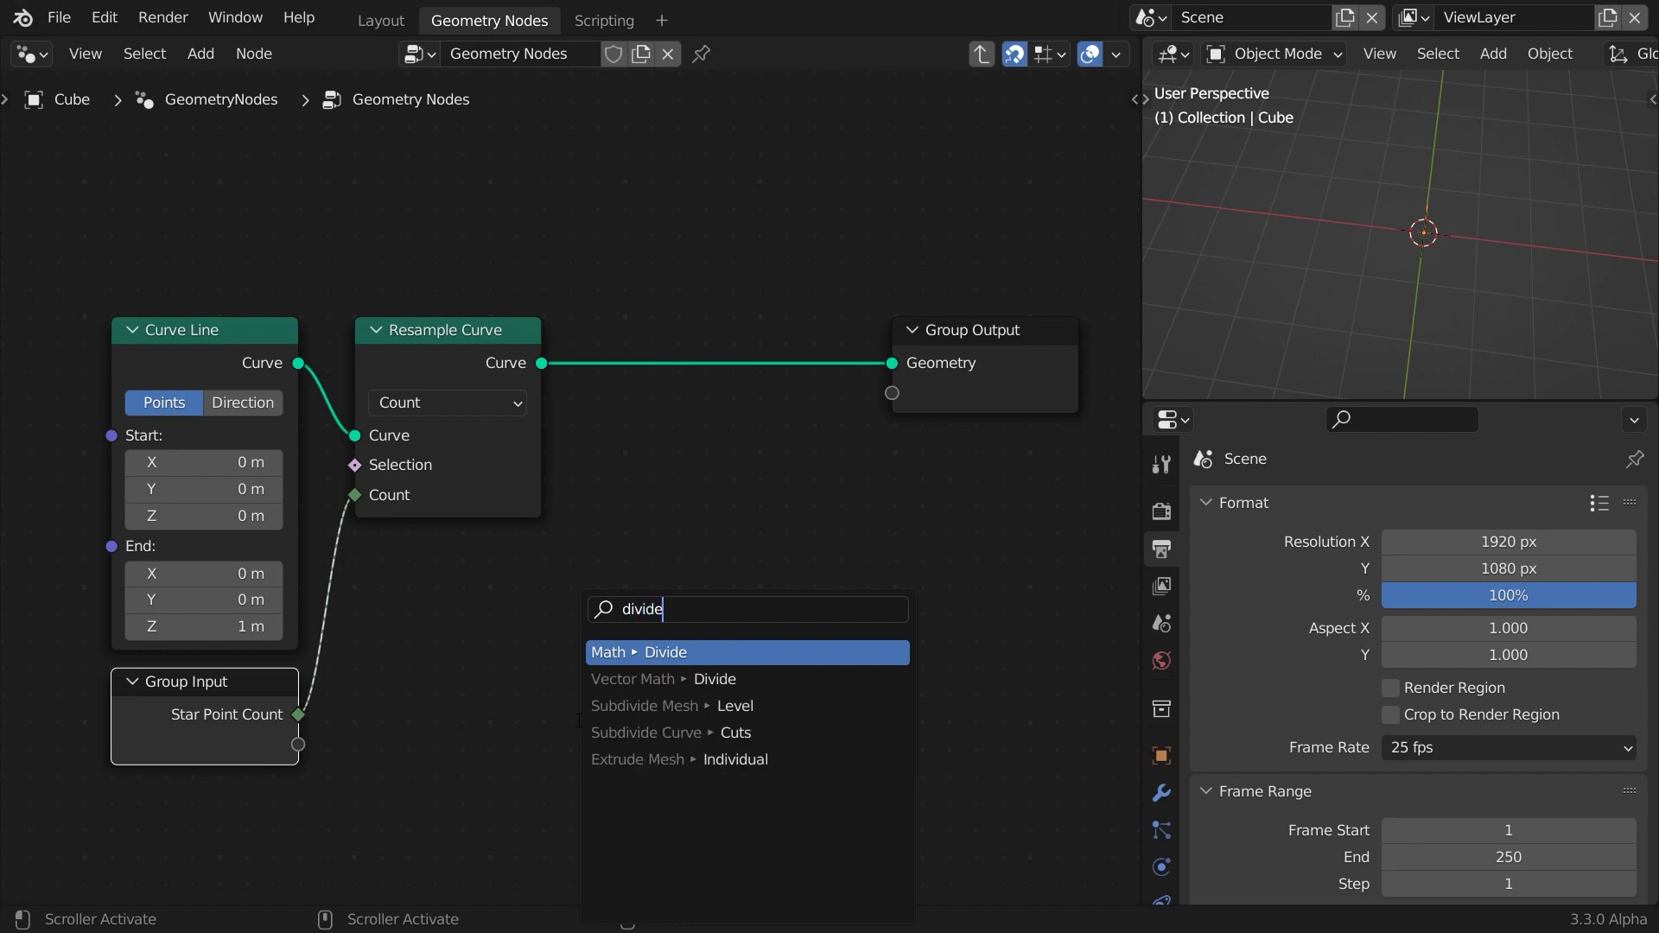
pyautogui.press('Return')
pyautogui.click(573, 801)
pyautogui.moveTo(571, 822); pyautogui.dragTo(482, 651)
pyautogui.write('index')
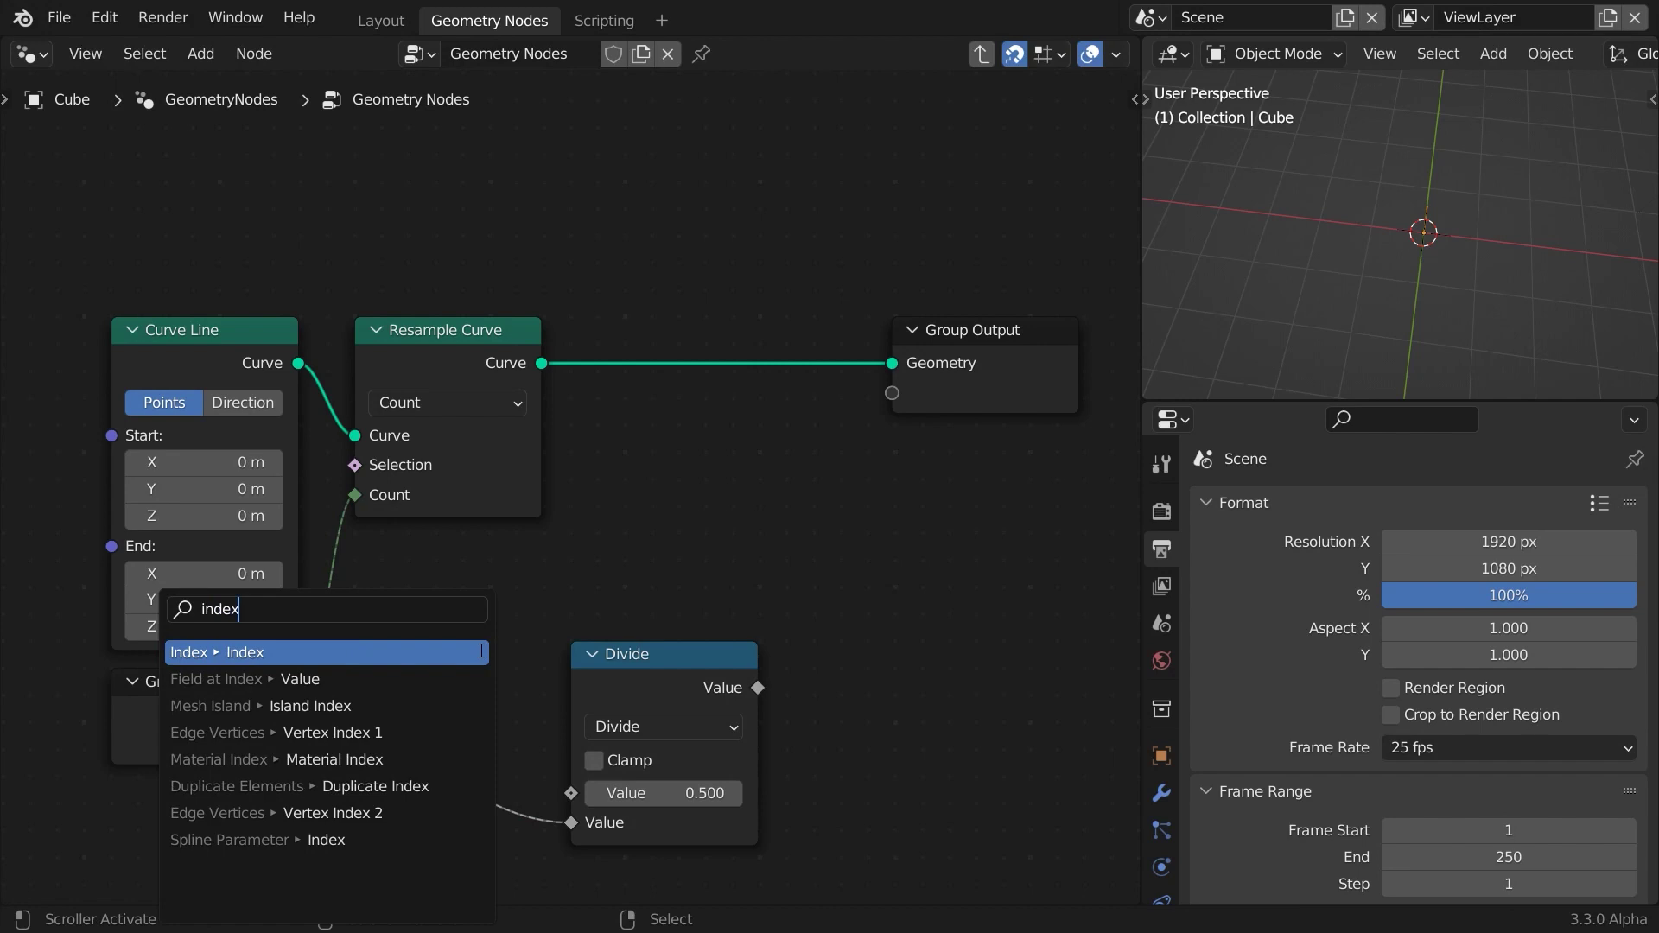
pyautogui.press('Return')
pyautogui.click(502, 674)
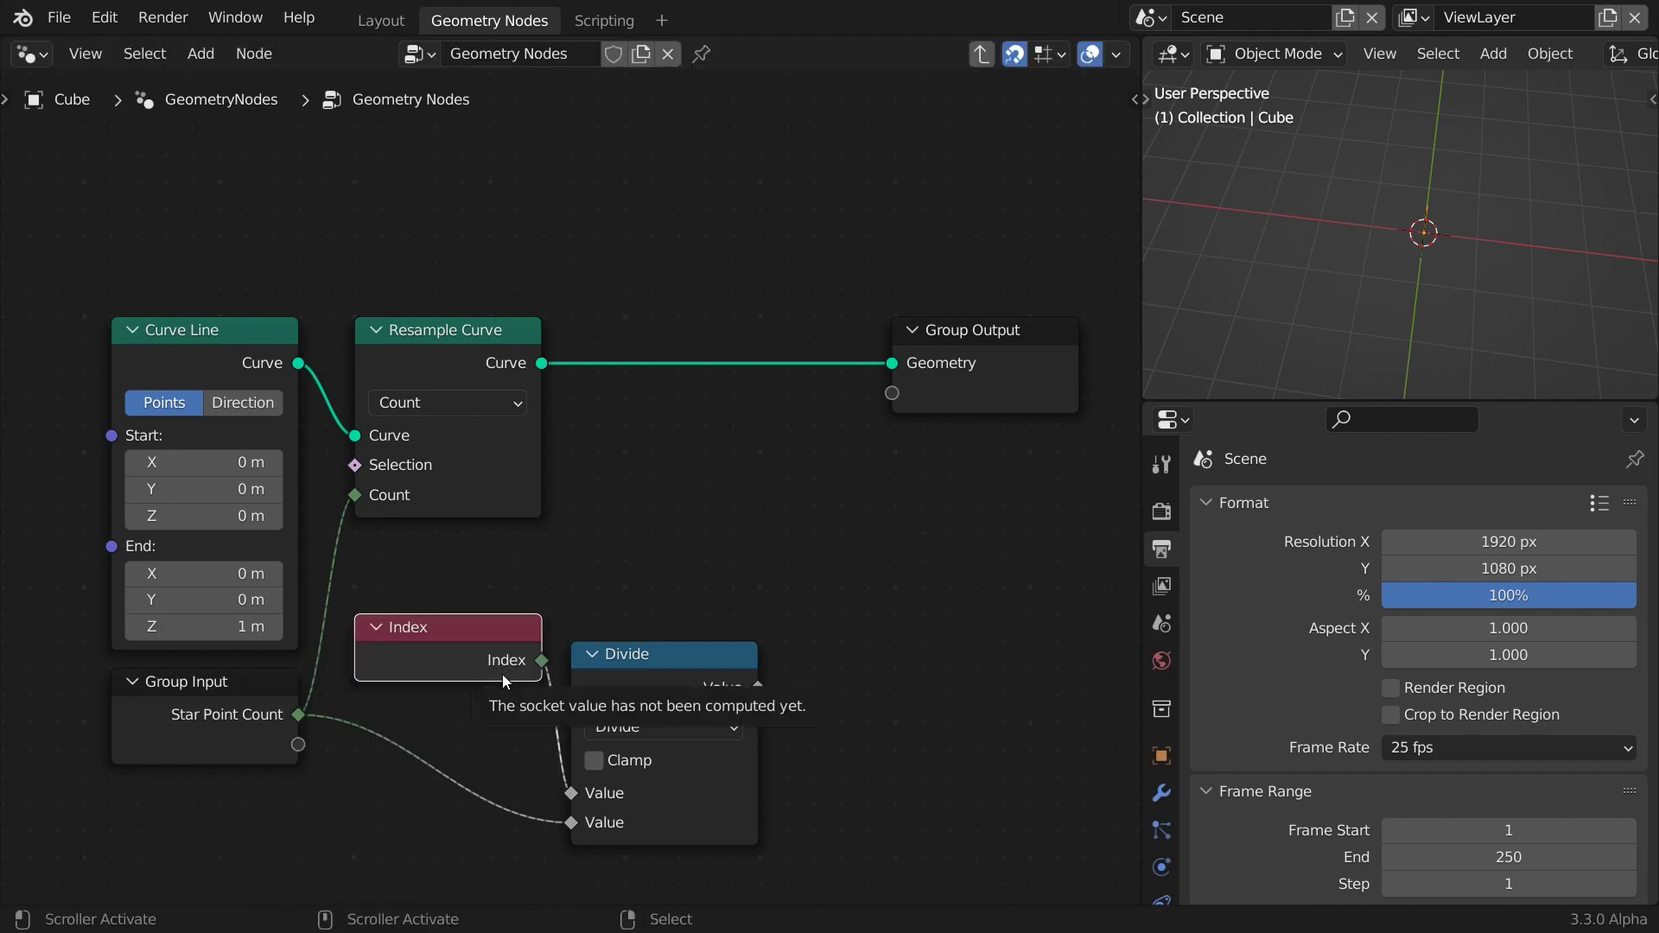
pyautogui.moveTo(825, 696); pyautogui.dragTo(646, 646, button='middle')
# Multiply the Divide result by 2*pi (6.283) with a Multiply node.
pyautogui.moveTo(529, 624); pyautogui.dragTo(581, 628)
pyautogui.write('mult')
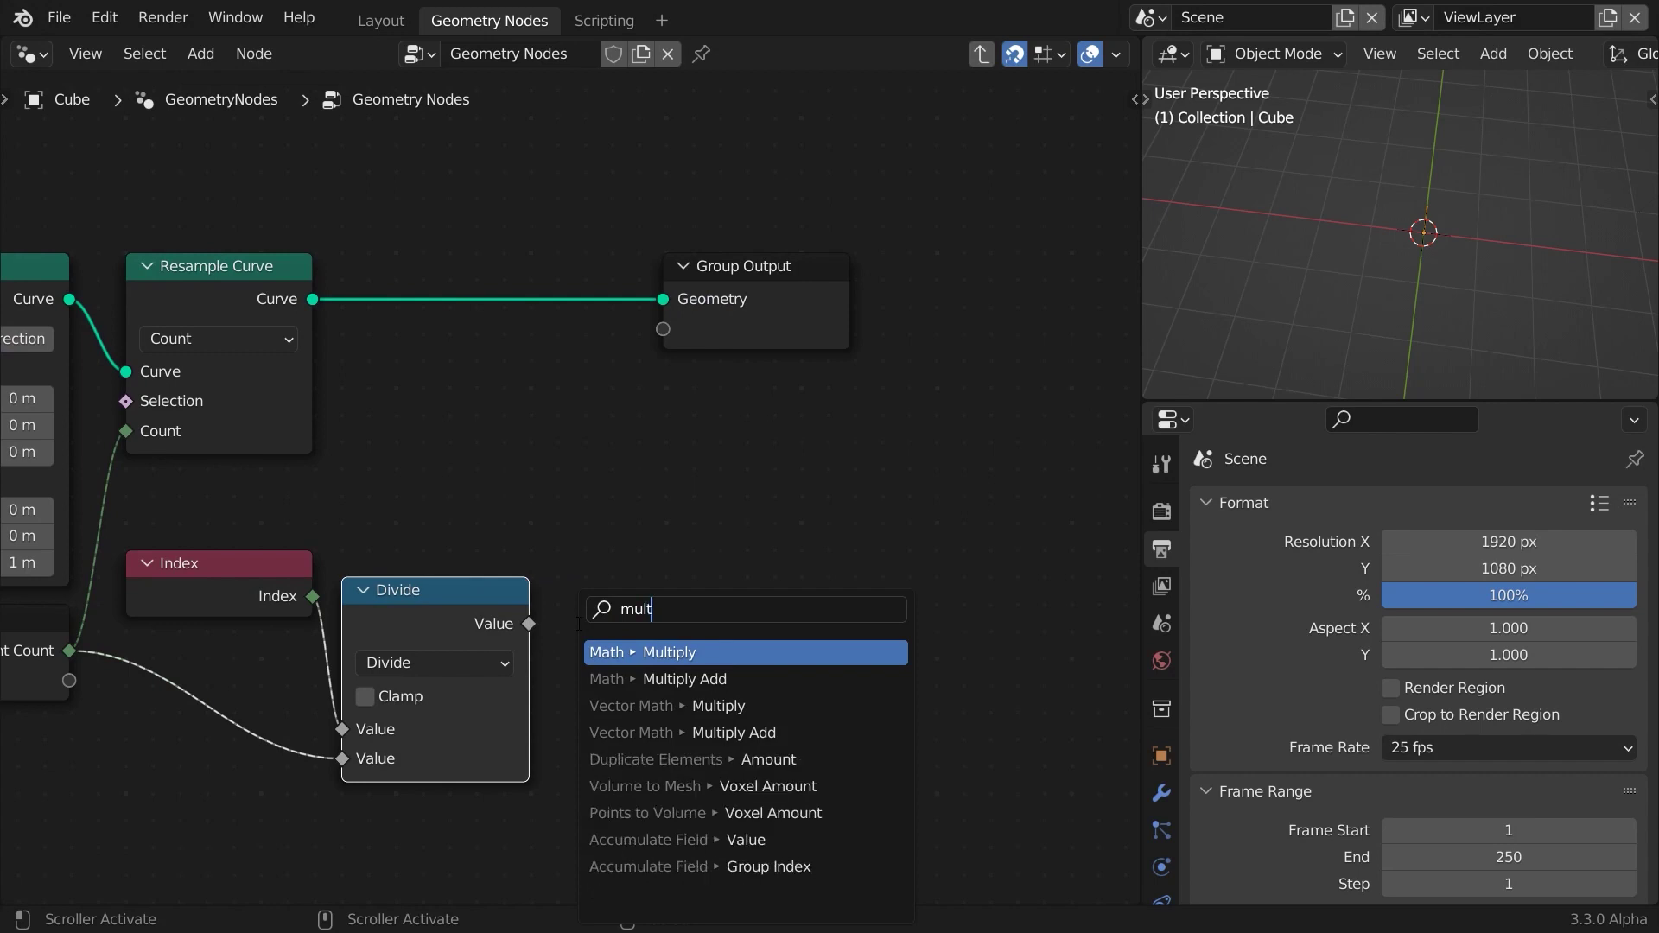
pyautogui.press('Return')
pyautogui.click(568, 623)
pyautogui.click(656, 759)
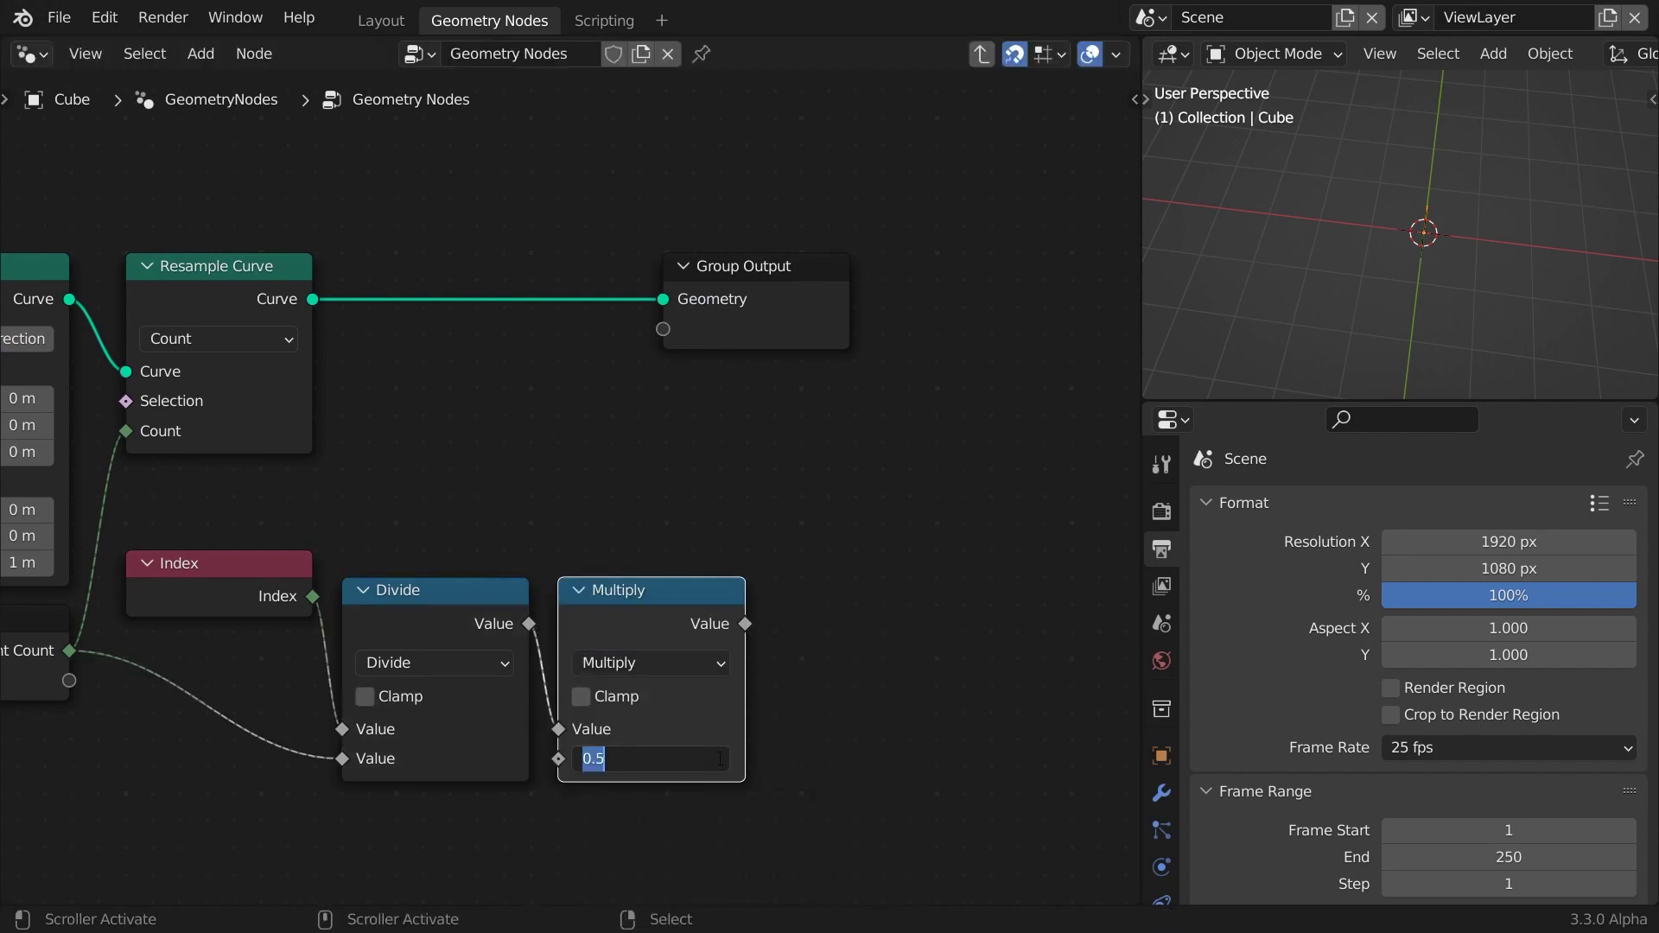
pyautogui.write('# 2 *')
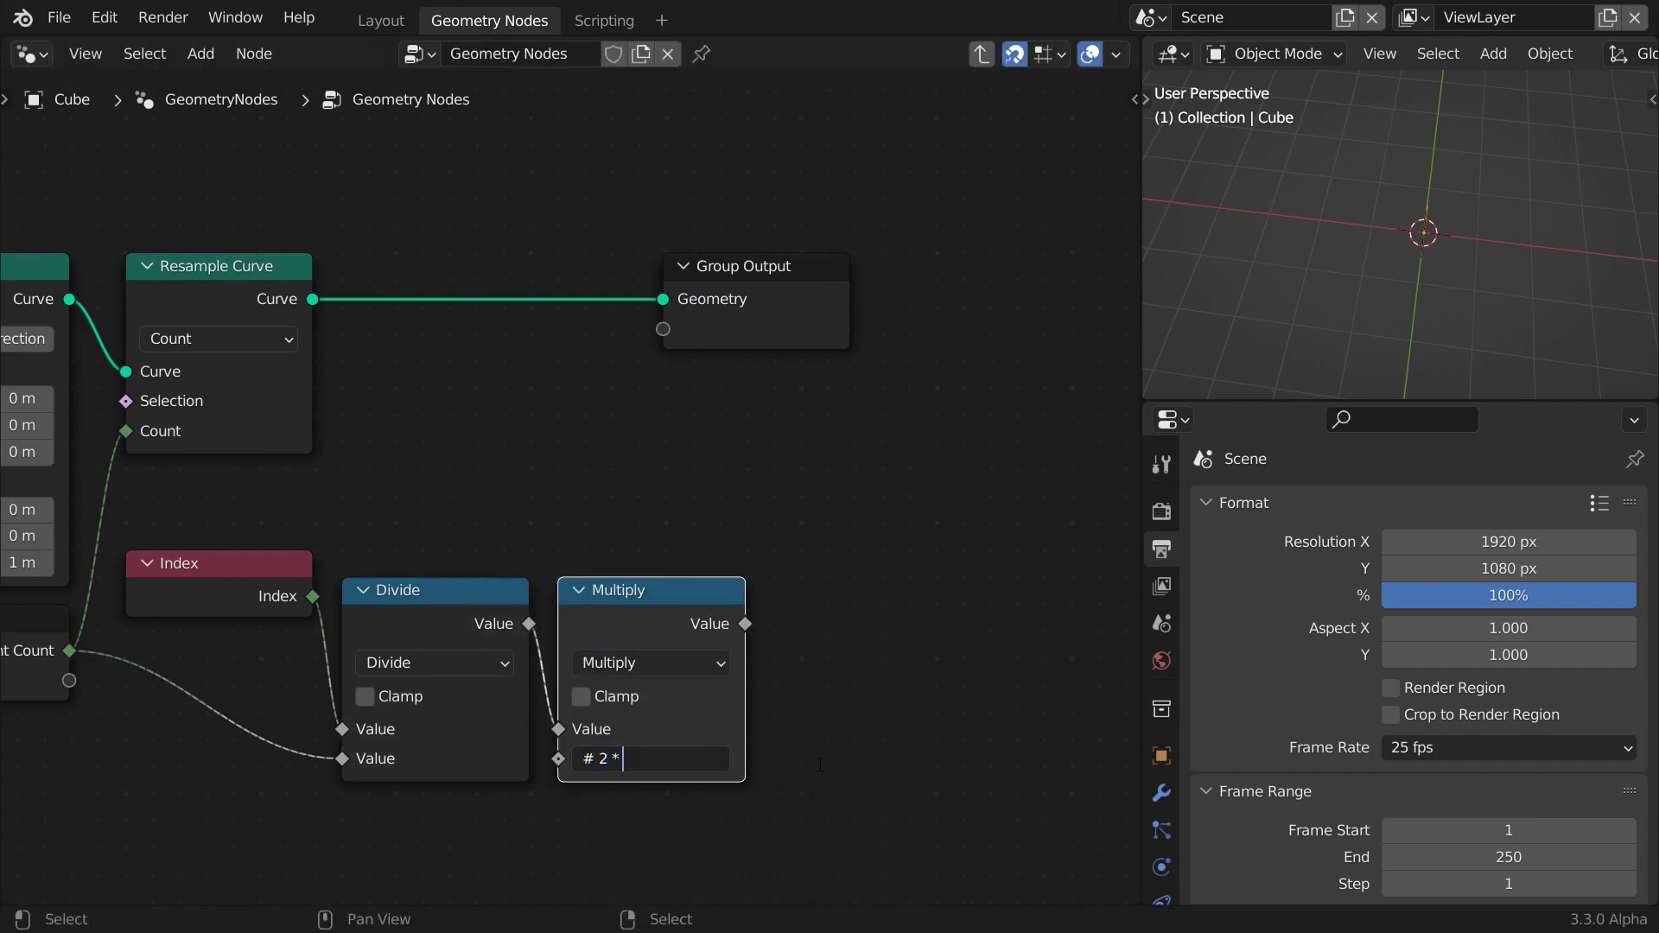
pyautogui.write('pi')
pyautogui.press('Return')
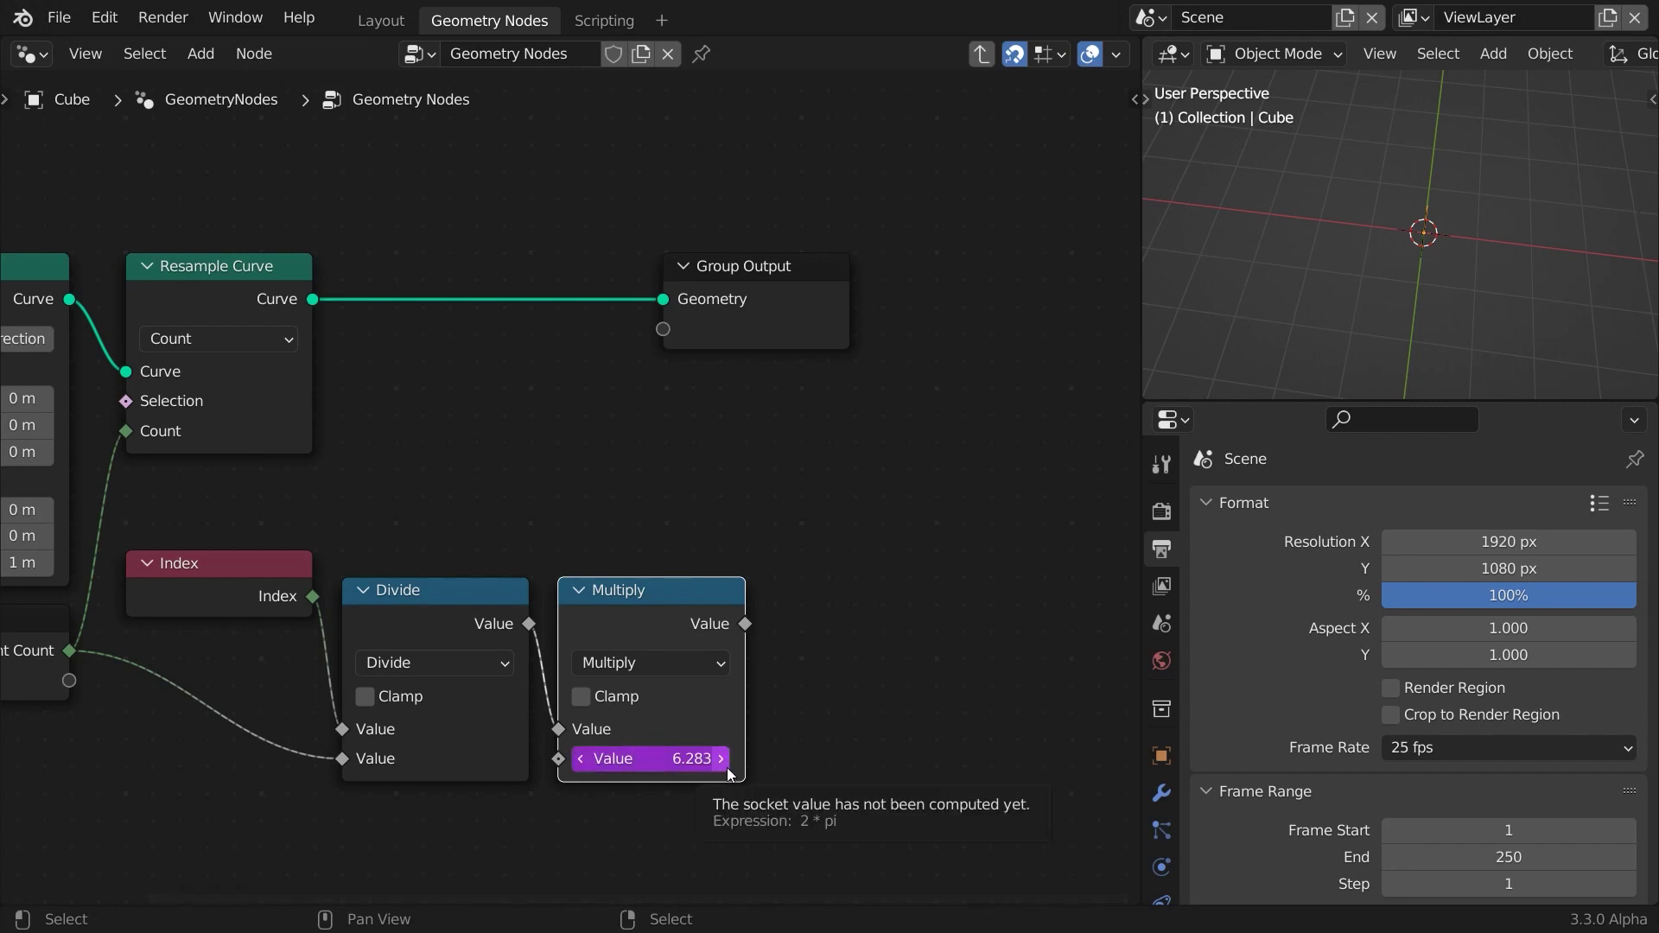
# Add a Sine node and a duplicated Cosine node, both fed by the Multiply result.
pyautogui.moveTo(745, 623); pyautogui.dragTo(769, 617)
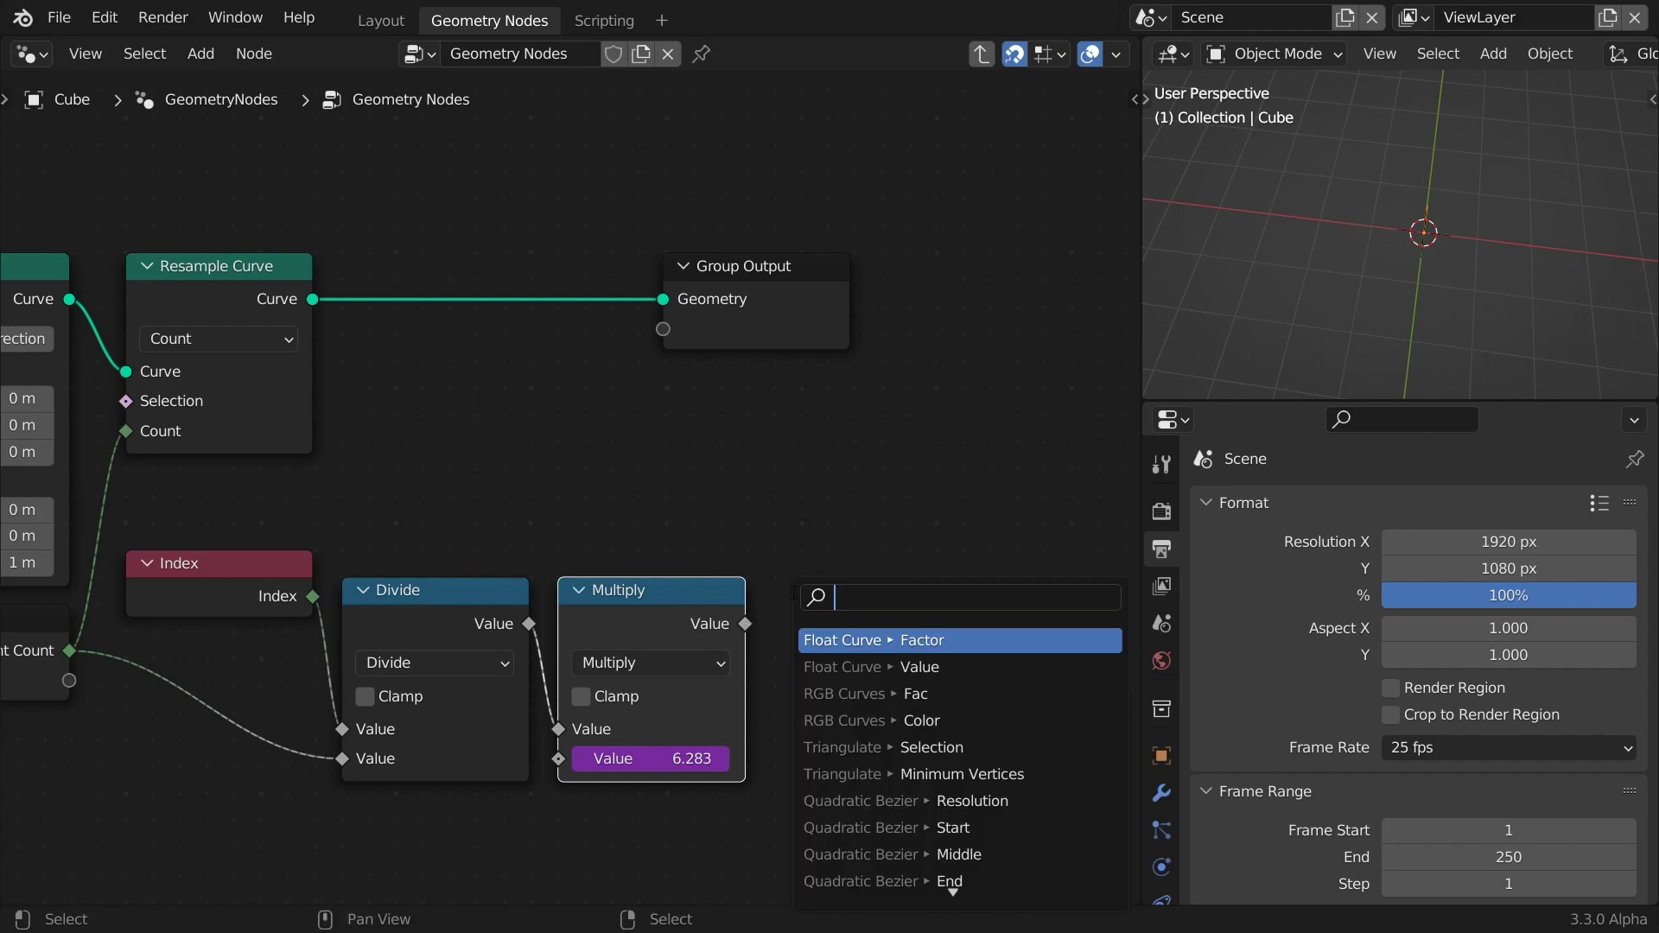
pyautogui.write('sine')
pyautogui.press('Return')
pyautogui.moveTo(865, 758); pyautogui.dragTo(659, 530, button='middle')
pyautogui.hotkey('shift', 'd')
pyautogui.click(663, 690)
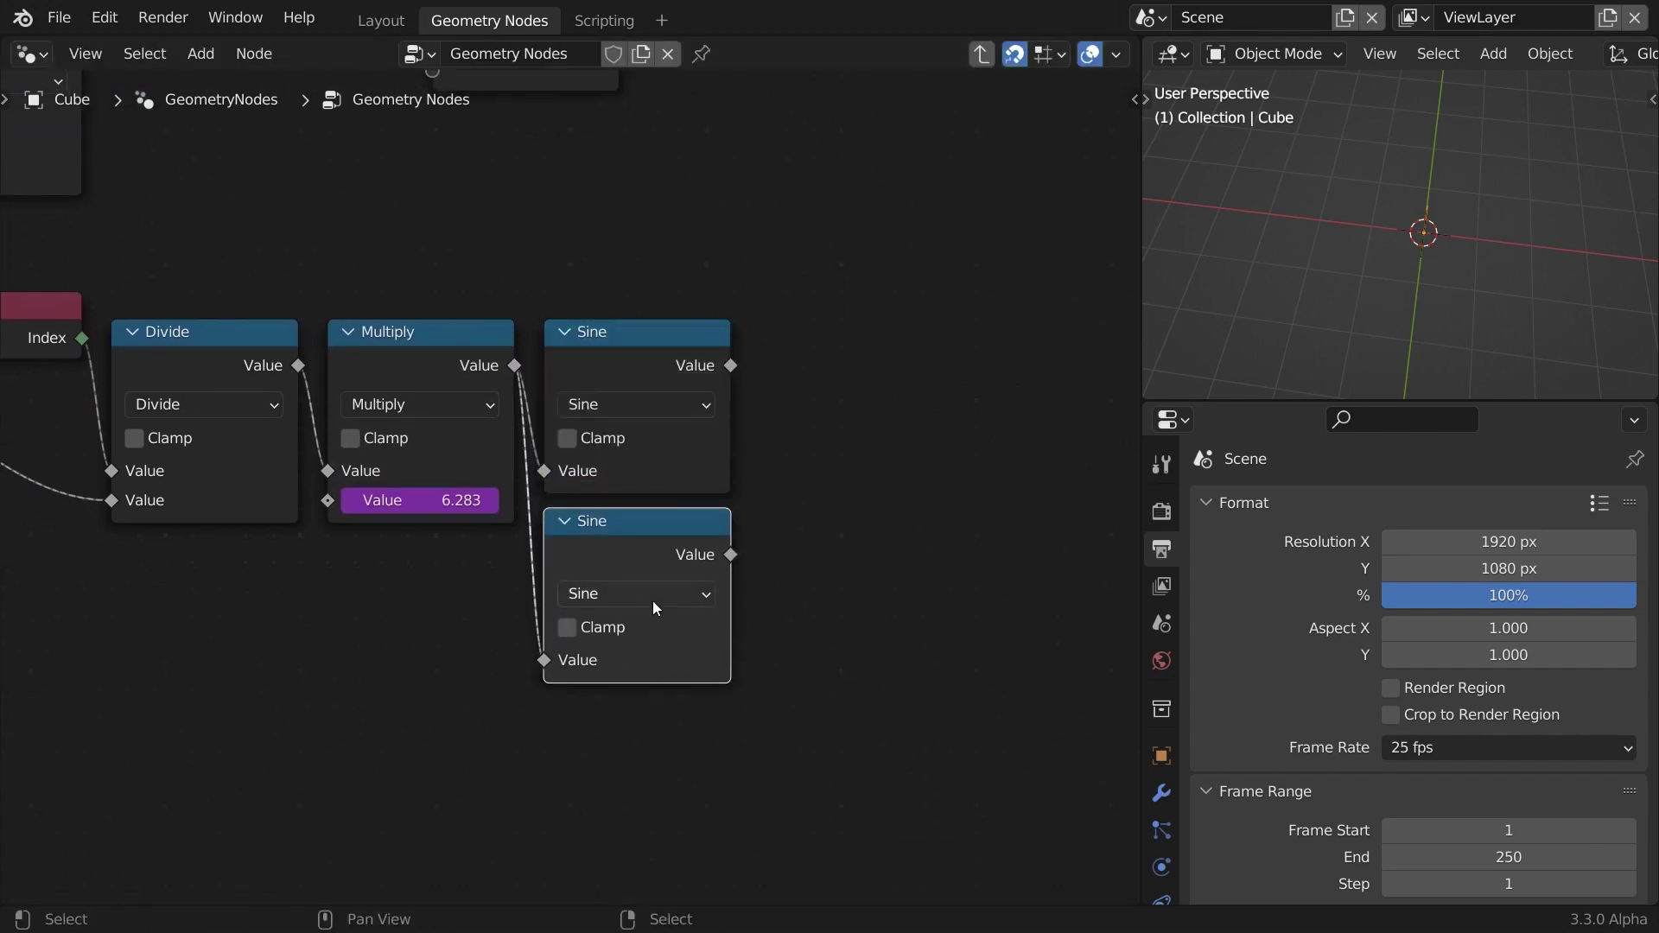
pyautogui.click(683, 605)
pyautogui.click(1185, 277)
pyautogui.moveTo(861, 380); pyautogui.dragTo(544, 551, button='middle')
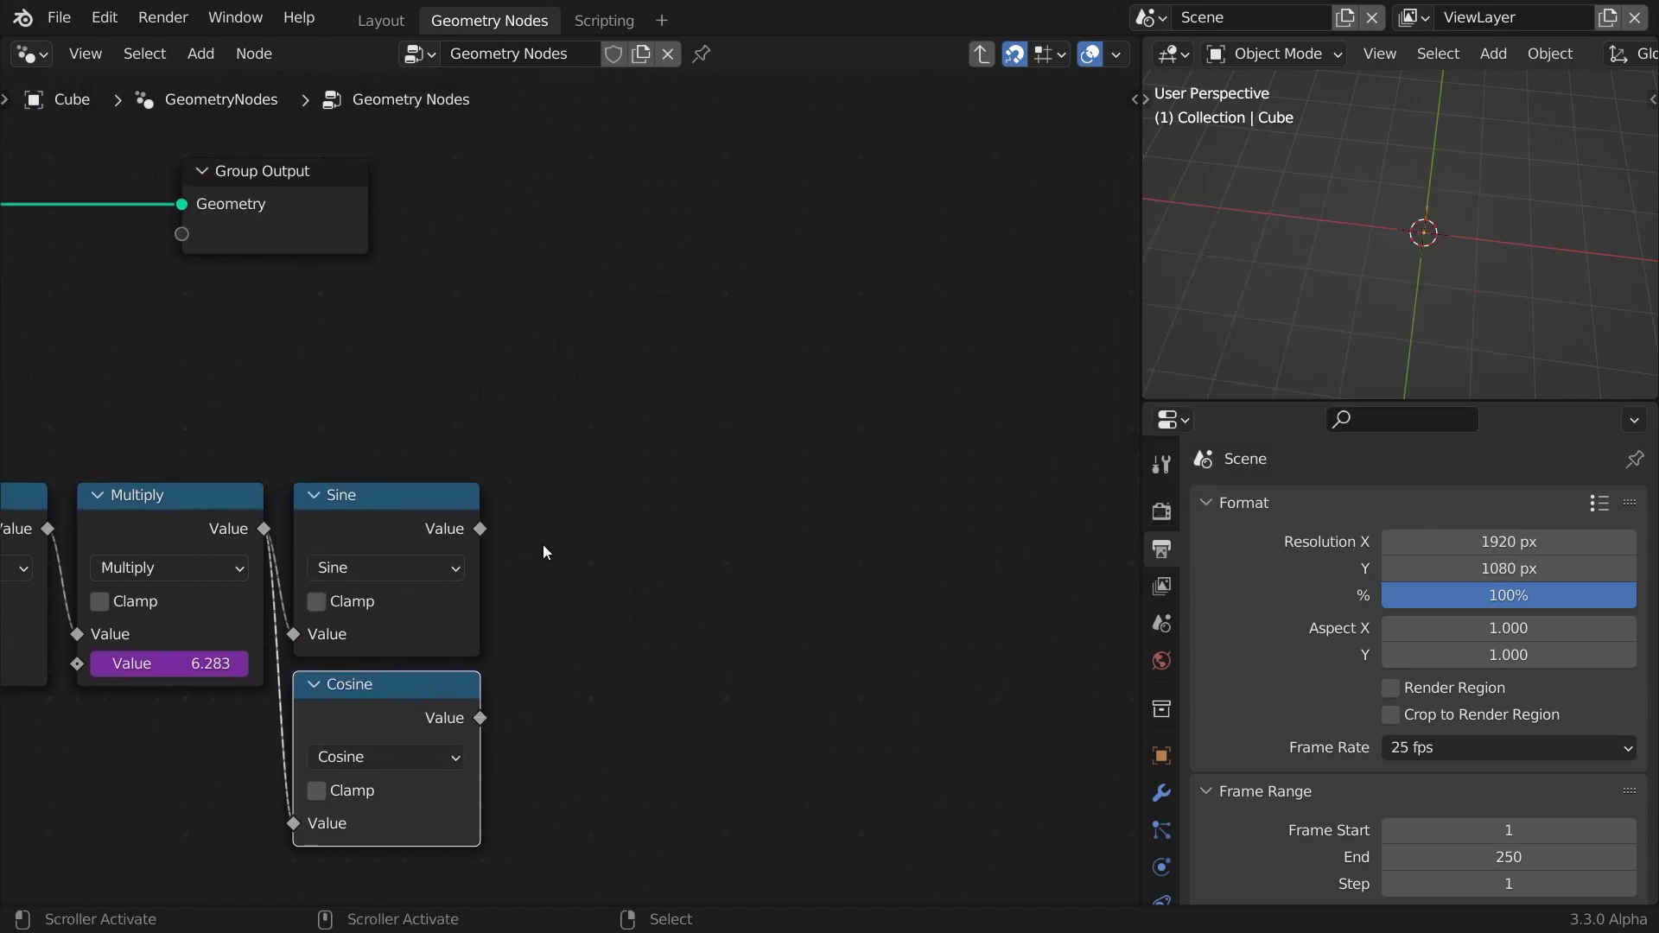
# Combine Sine and Cosine into a Combine XYZ vector, with Cosine on Y.
pyautogui.moveTo(479, 528); pyautogui.dragTo(550, 529)
pyautogui.write('combine')
pyautogui.press('Return')
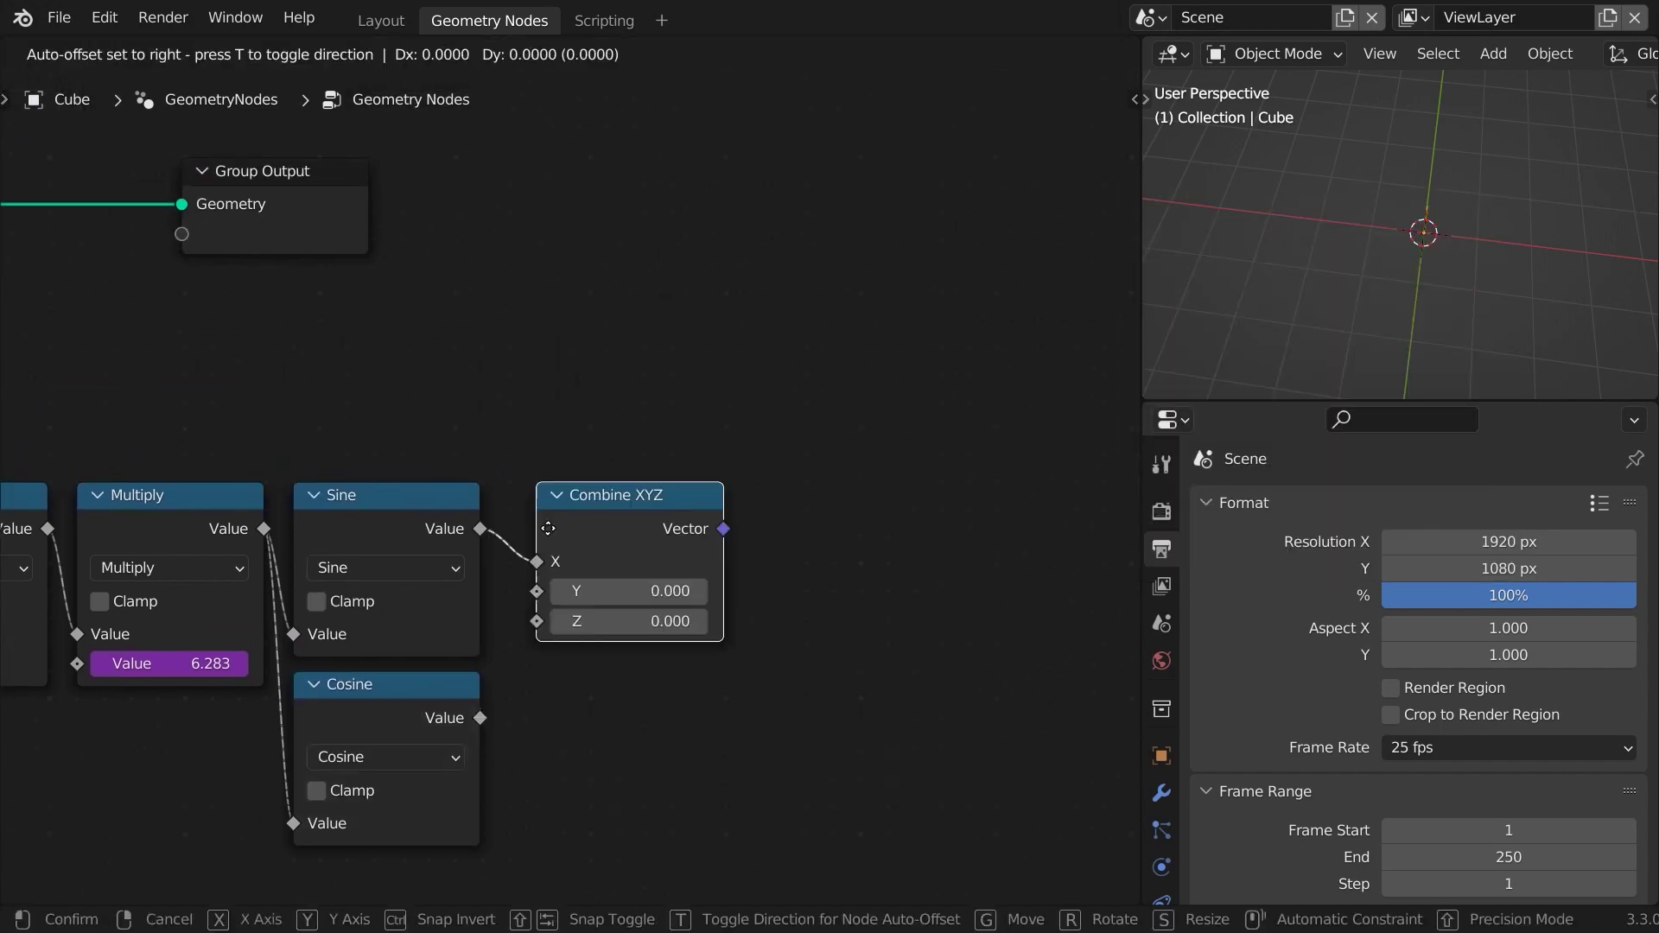
pyautogui.click(549, 529)
pyautogui.moveTo(480, 718); pyautogui.dragTo(538, 591)
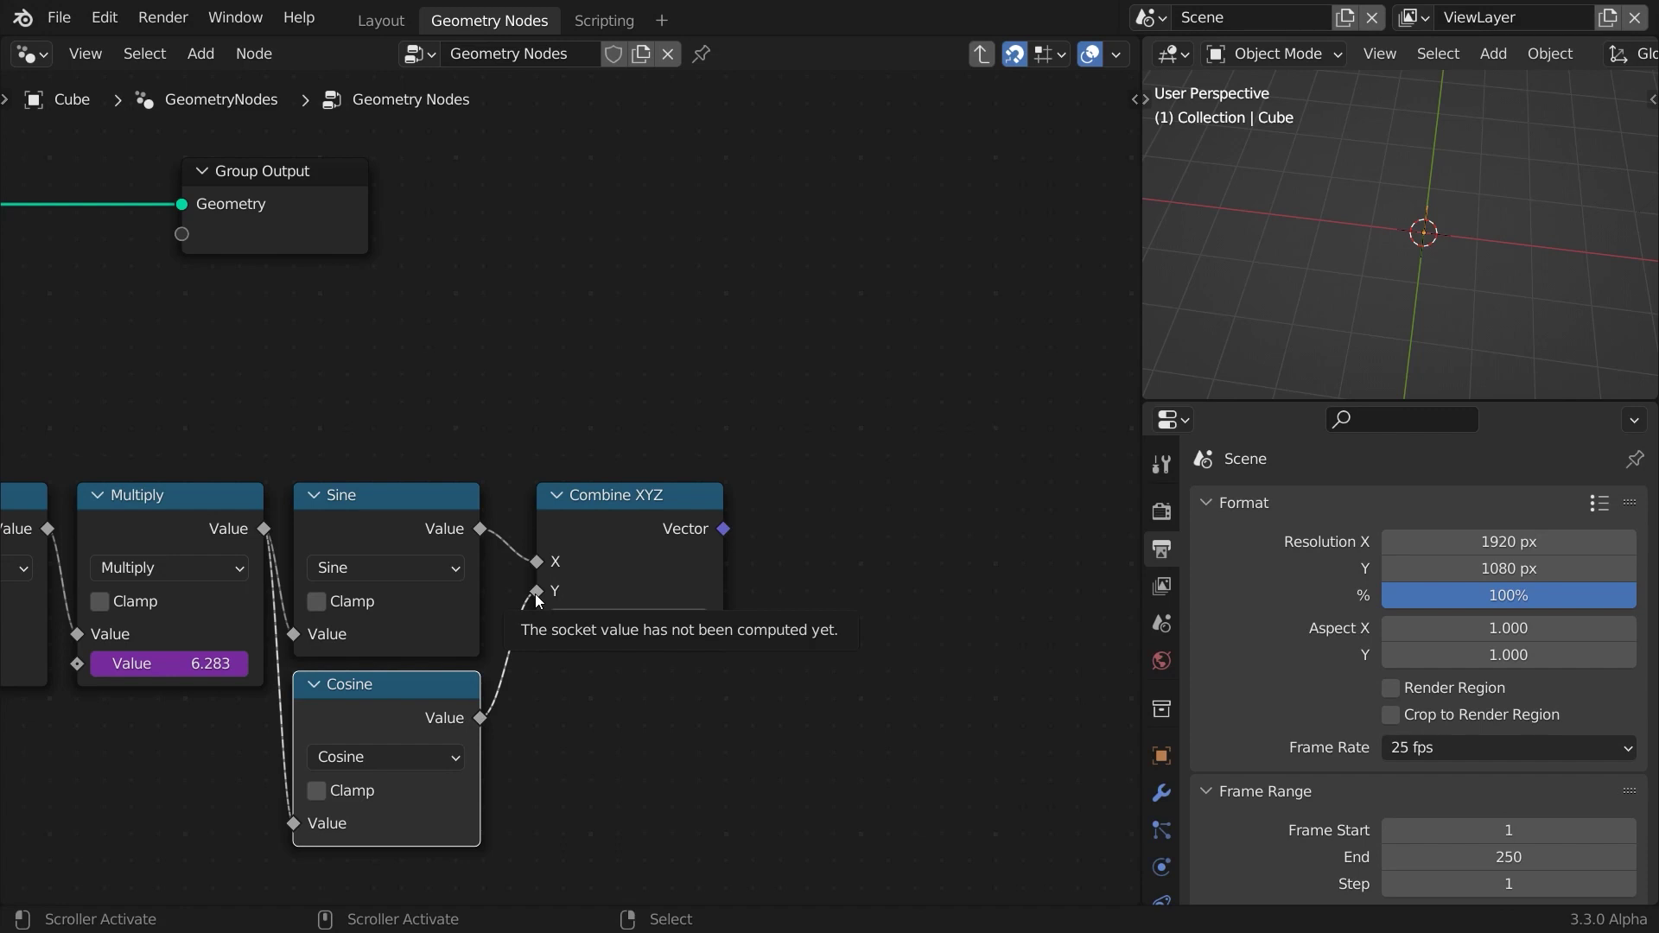
# Drive a Set Position node with the vector, fed by Resample Curve and outputting to Group Output.
pyautogui.moveTo(724, 530); pyautogui.dragTo(826, 369)
pyautogui.write('se')
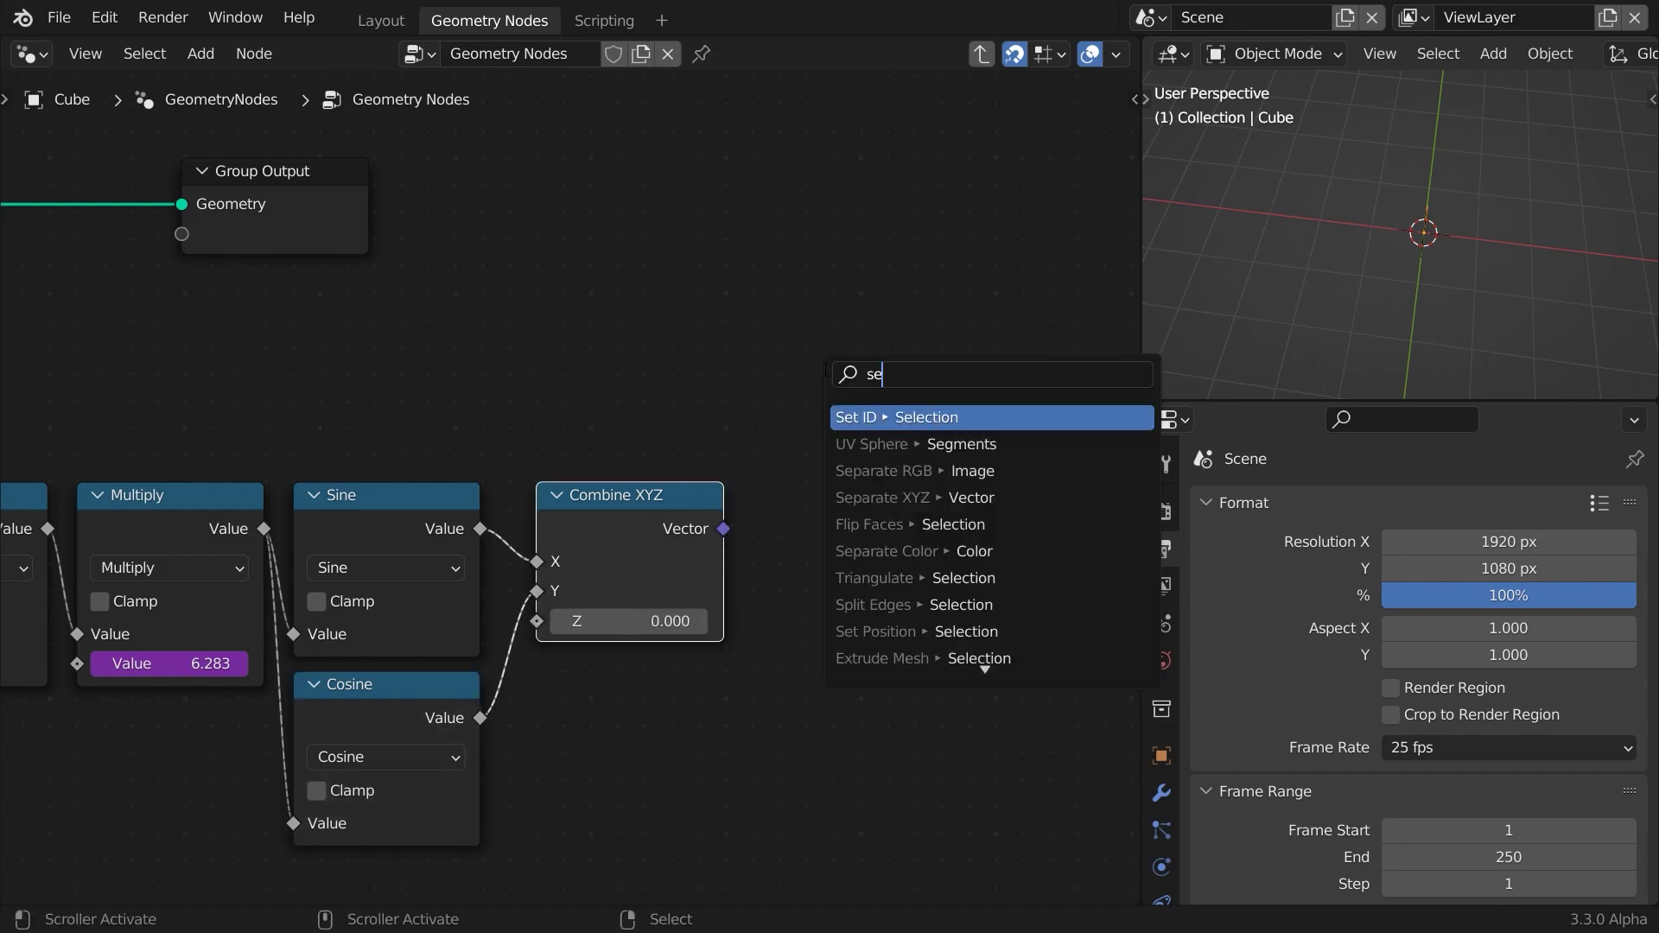
pyautogui.write('t posi')
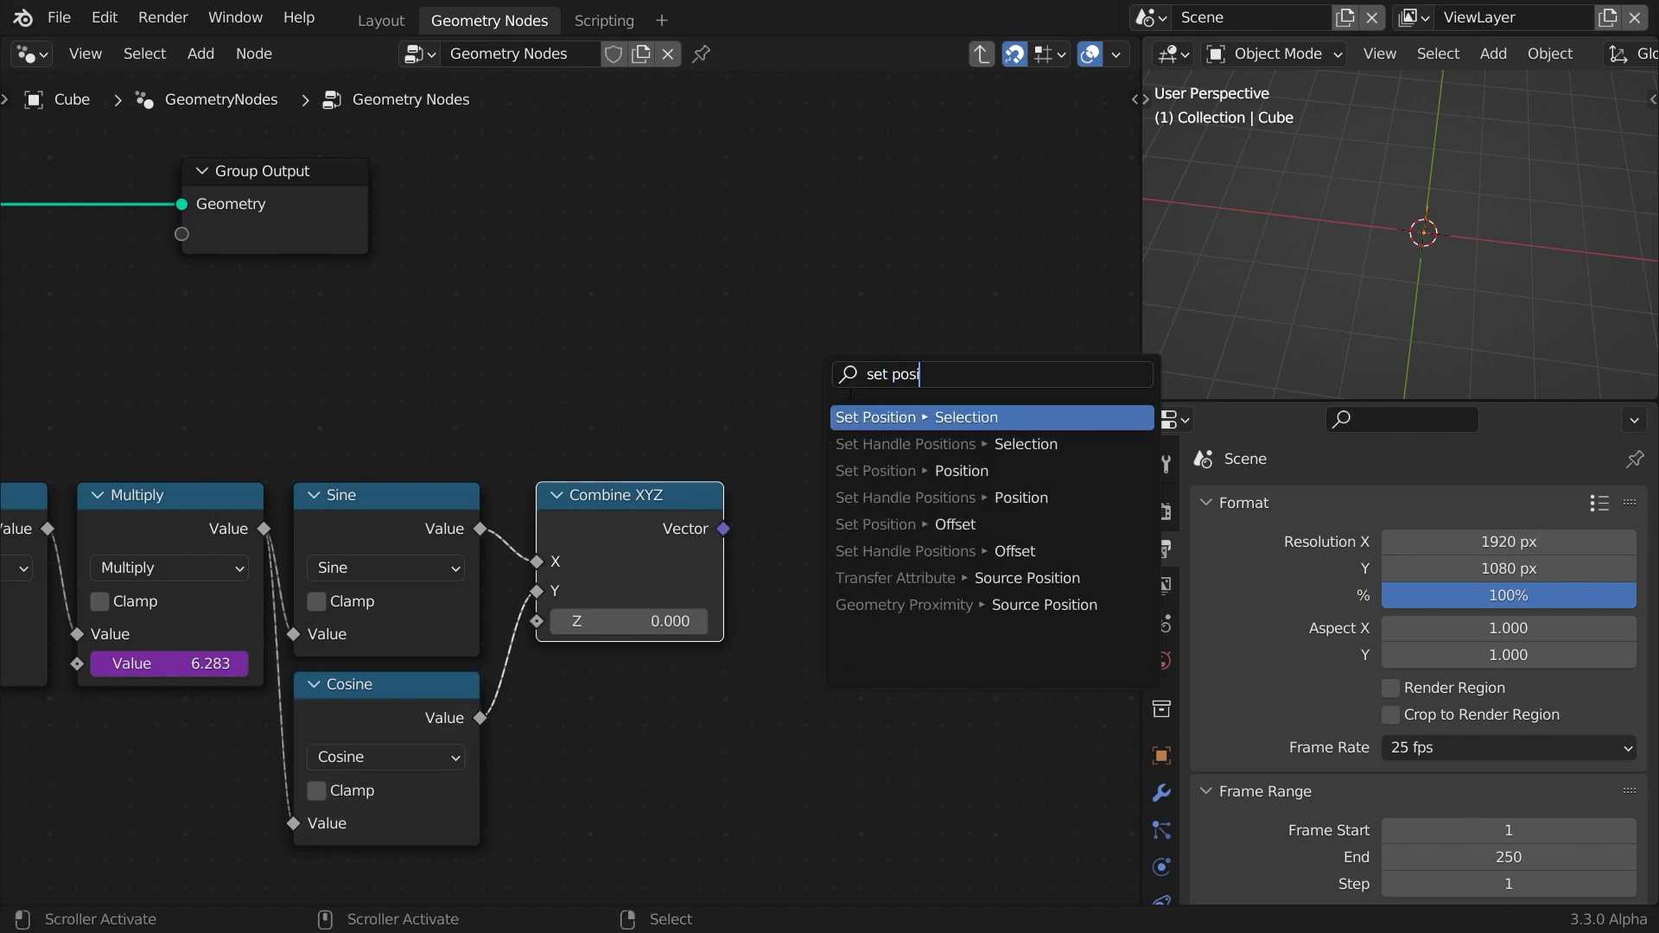
pyautogui.click(954, 474)
pyautogui.click(947, 302)
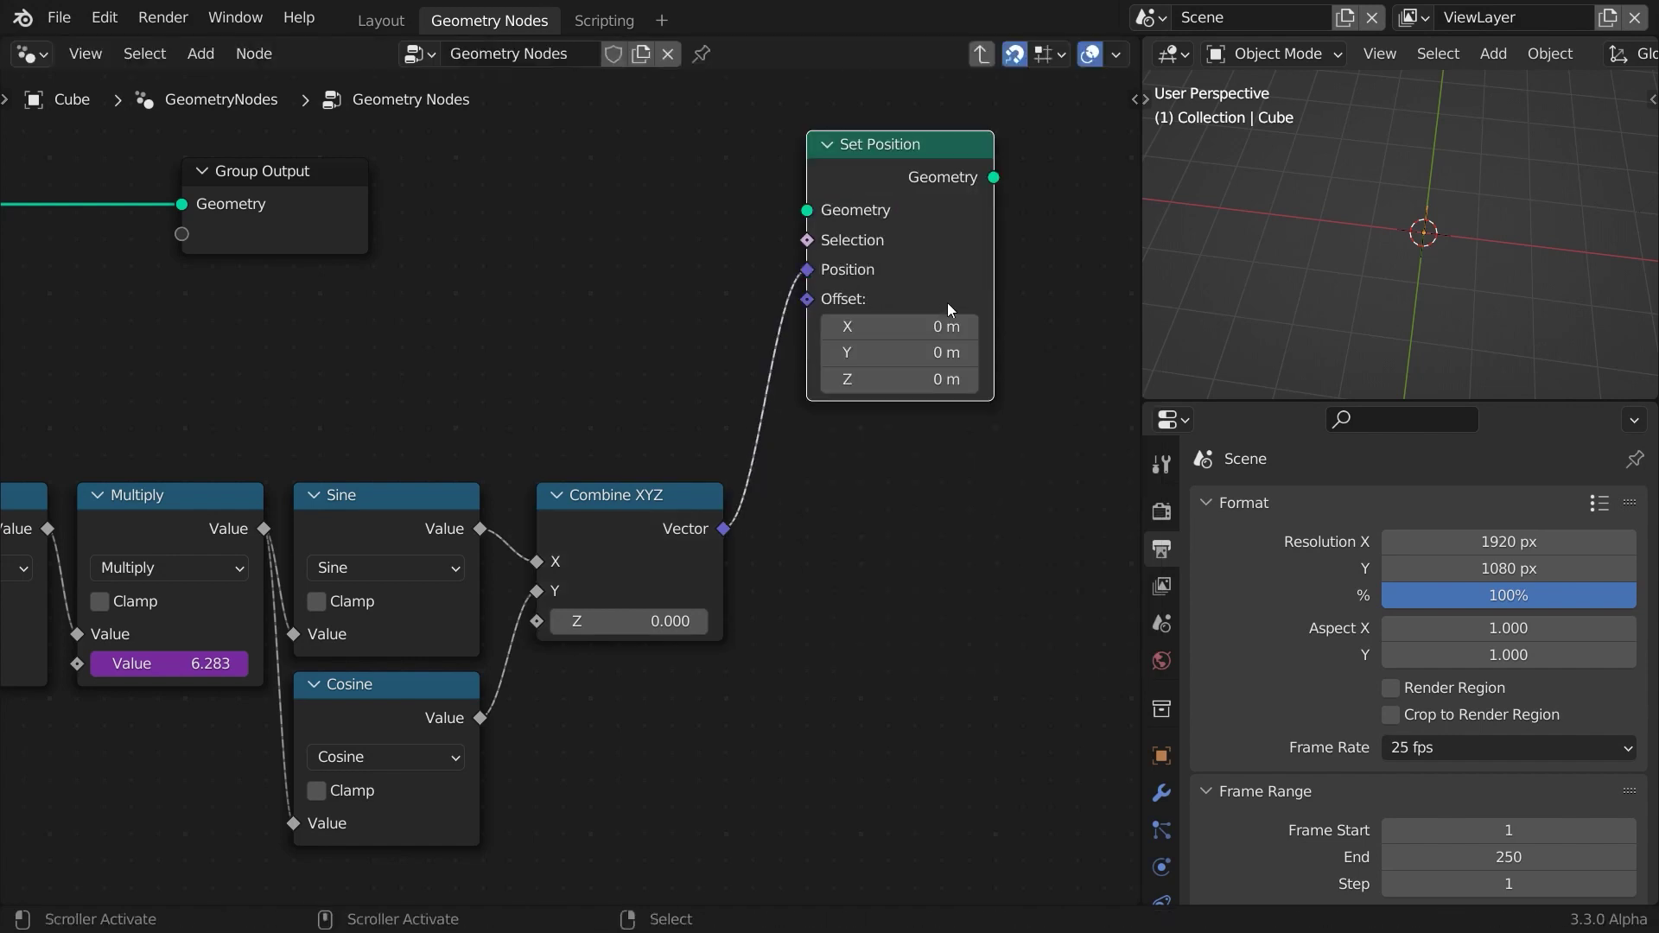
pyautogui.scroll(-3, 916, 482)
pyautogui.moveTo(203, 347); pyautogui.dragTo(687, 350)
pyautogui.moveTo(424, 331); pyautogui.dragTo(1068, 318)
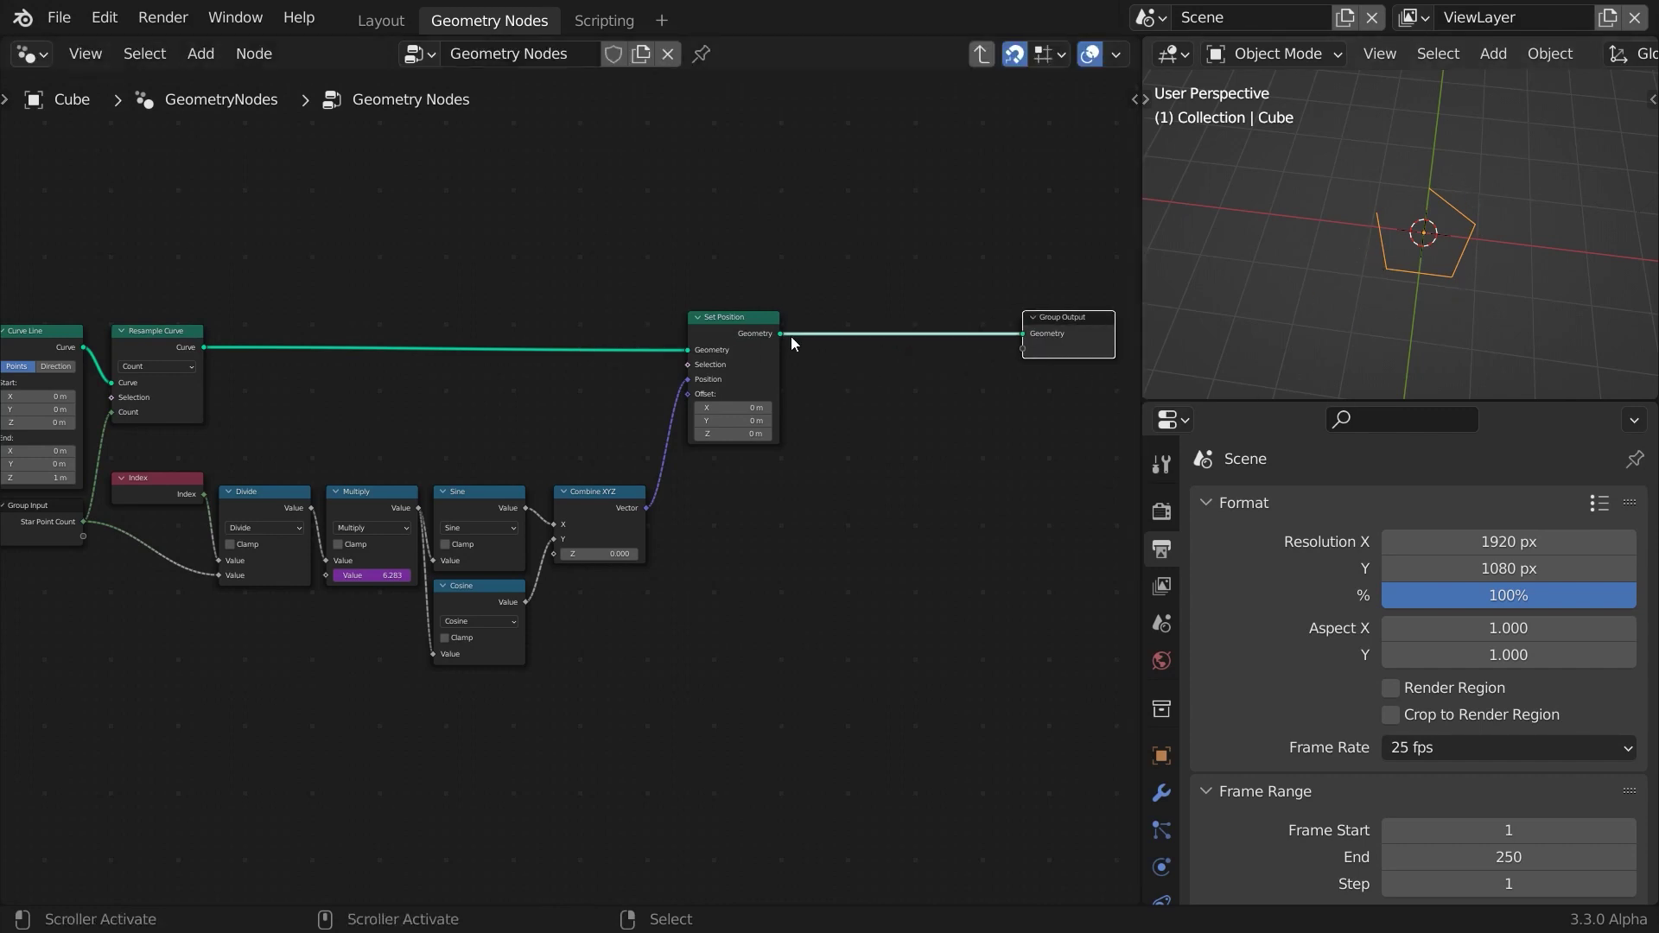
# Add a Set Spline Cyclic node between Set Position and Group Output.
pyautogui.moveTo(782, 334); pyautogui.dragTo(815, 367)
pyautogui.write('set spli')
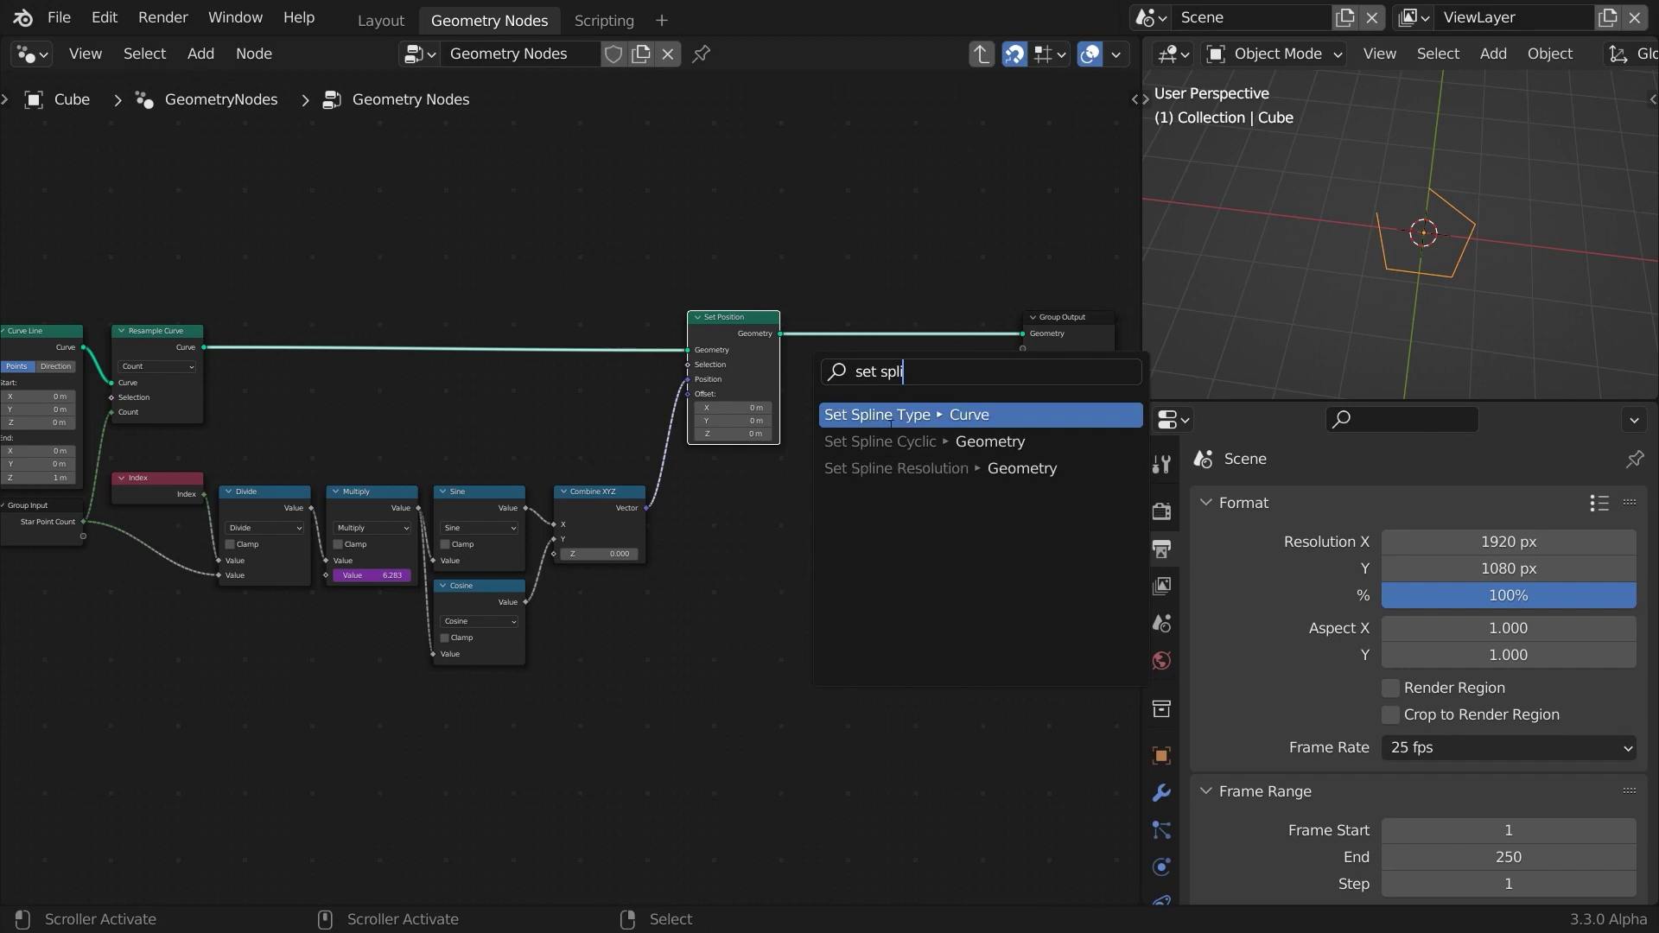
pyautogui.press('Down')
pyautogui.press('Return')
pyautogui.click(851, 397)
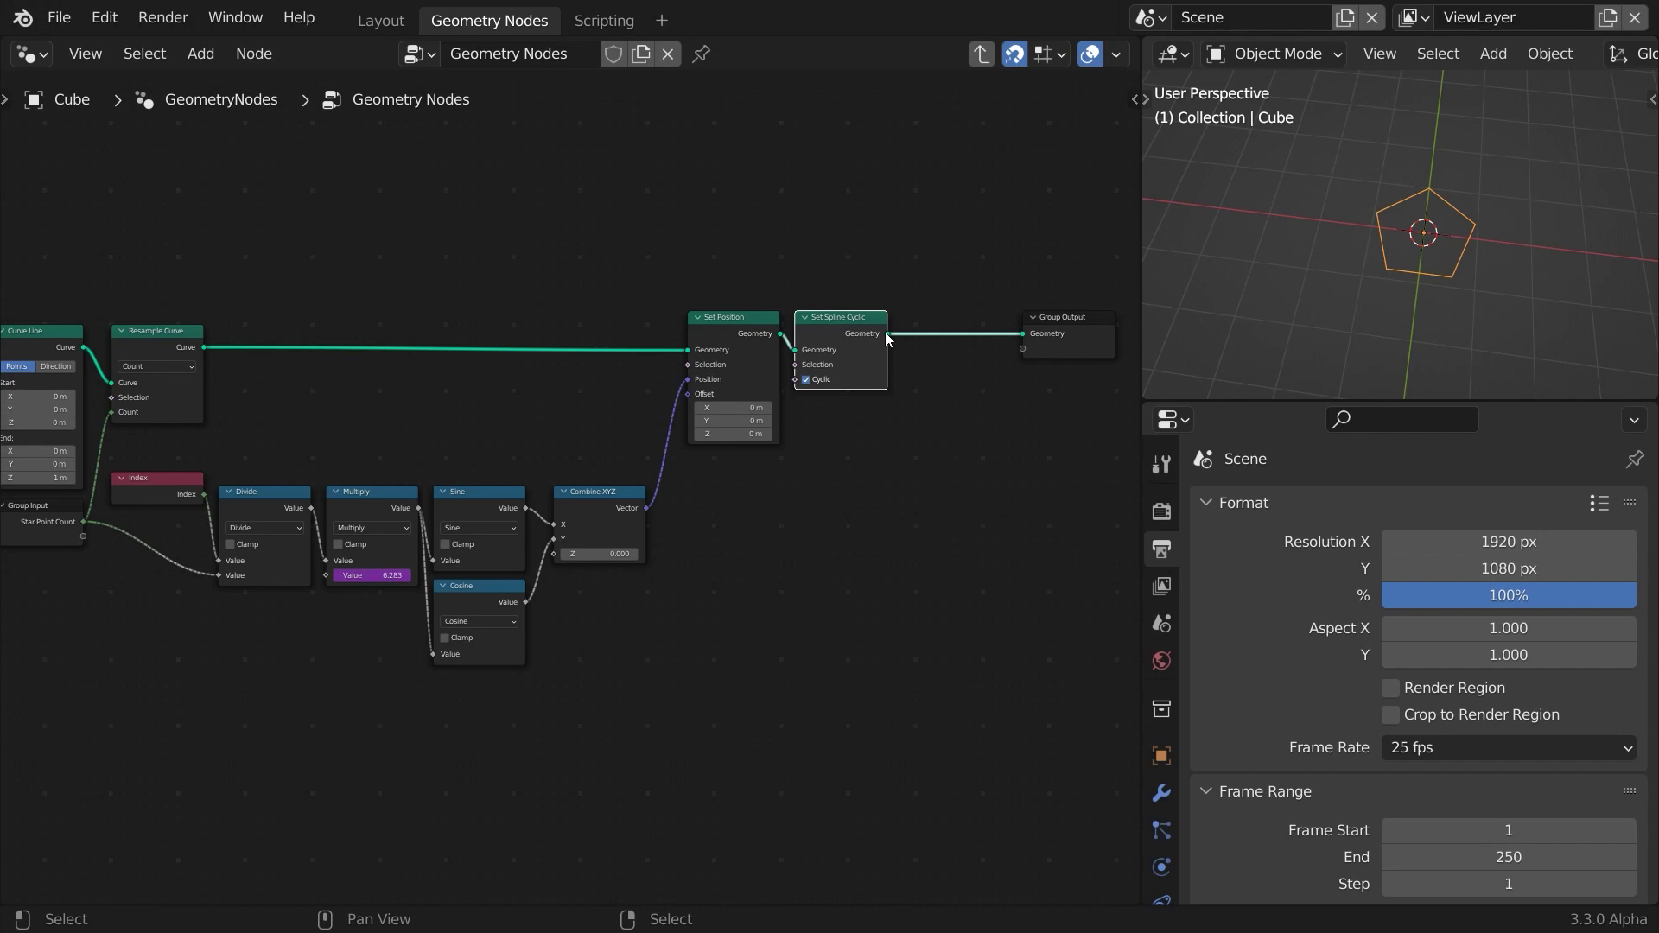
pyautogui.moveTo(886, 333)
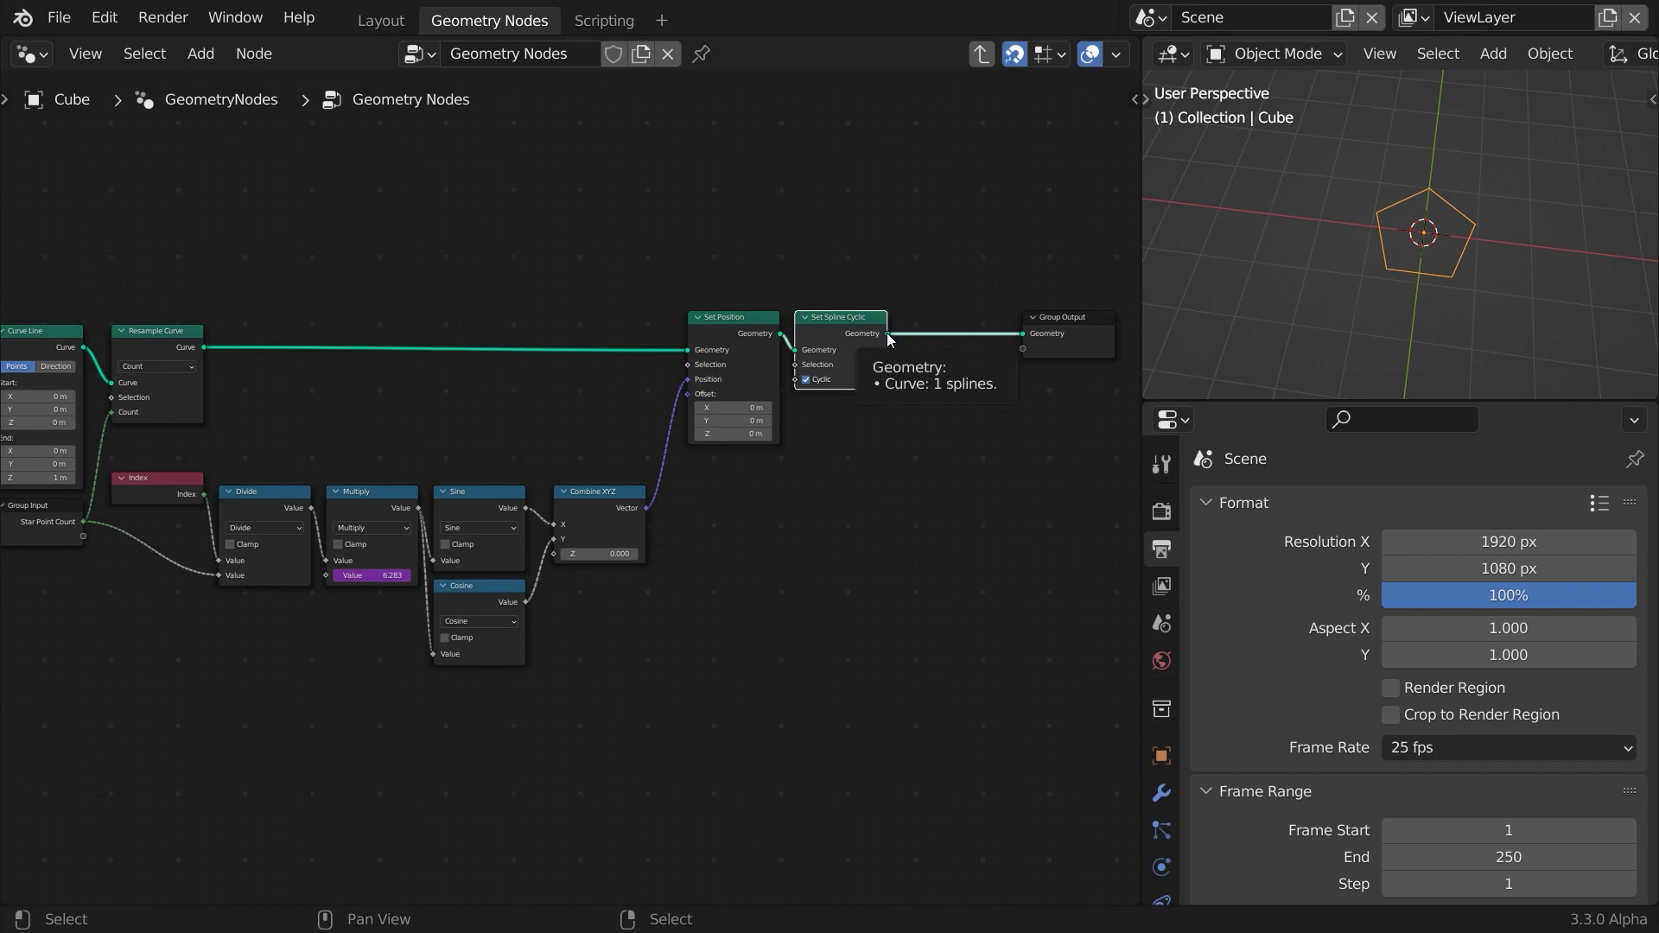
pyautogui.moveTo(886, 333); pyautogui.dragTo(941, 372)
# Insert a Fill Curve node before Group Output.
pyautogui.write('fill')
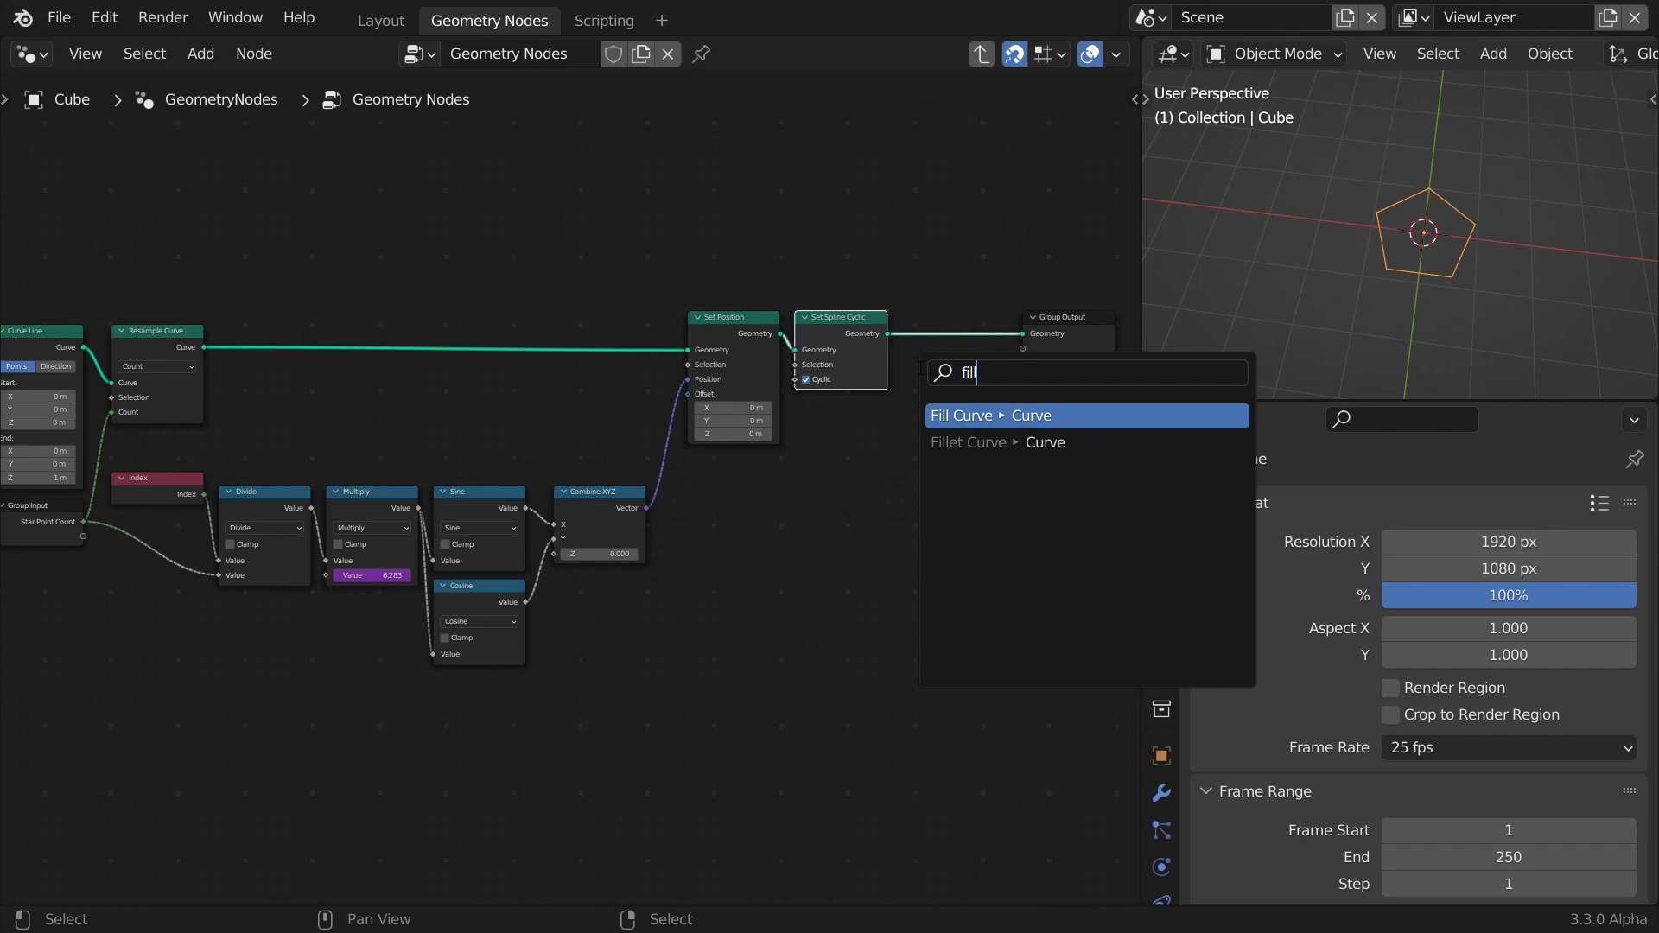
pyautogui.press('Return')
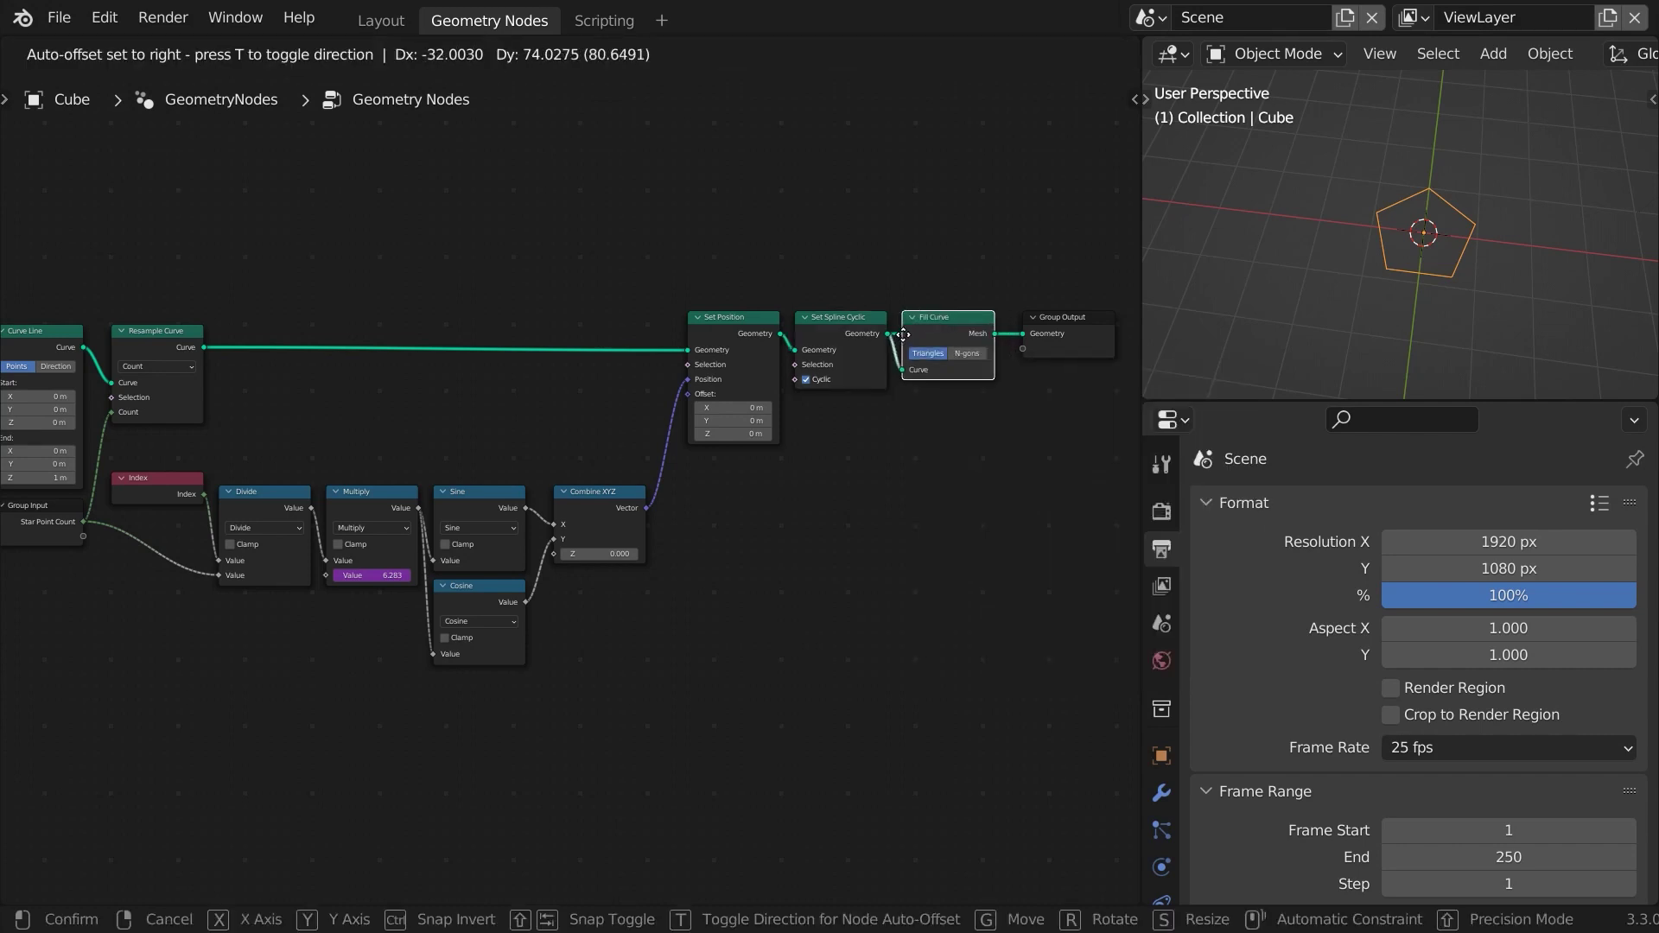
pyautogui.click(901, 333)
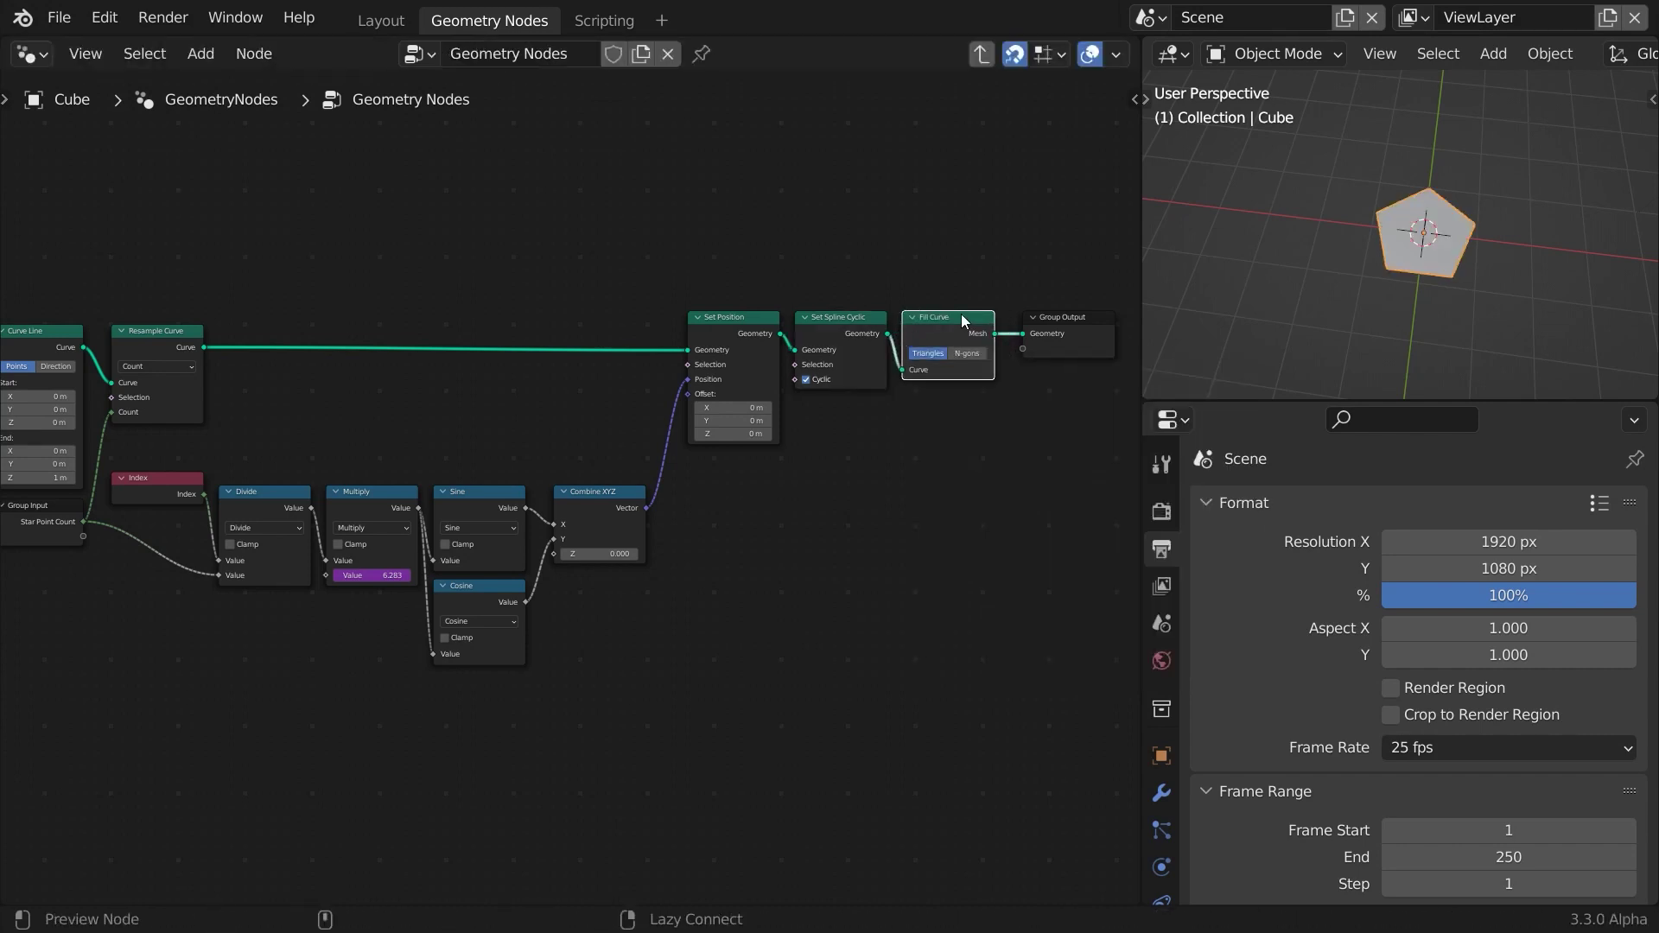
# Turn on the Cube's Wireframe viewport display and move Group Output further right.
pyautogui.click(1160, 759)
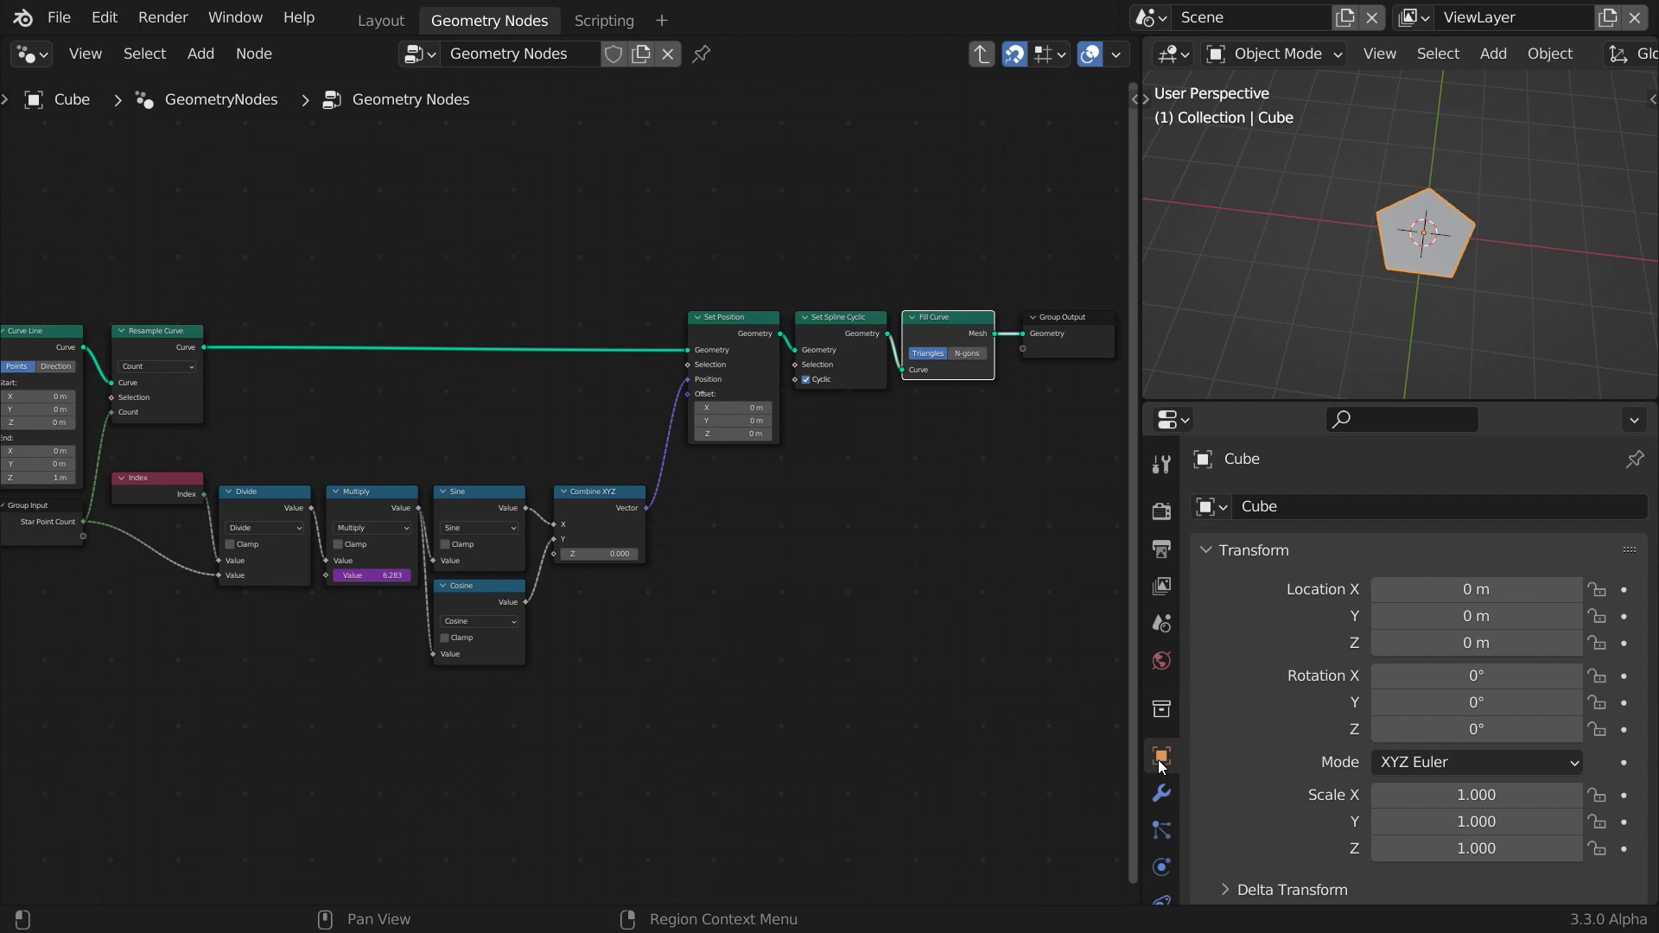
pyautogui.scroll(-15, 1312, 709)
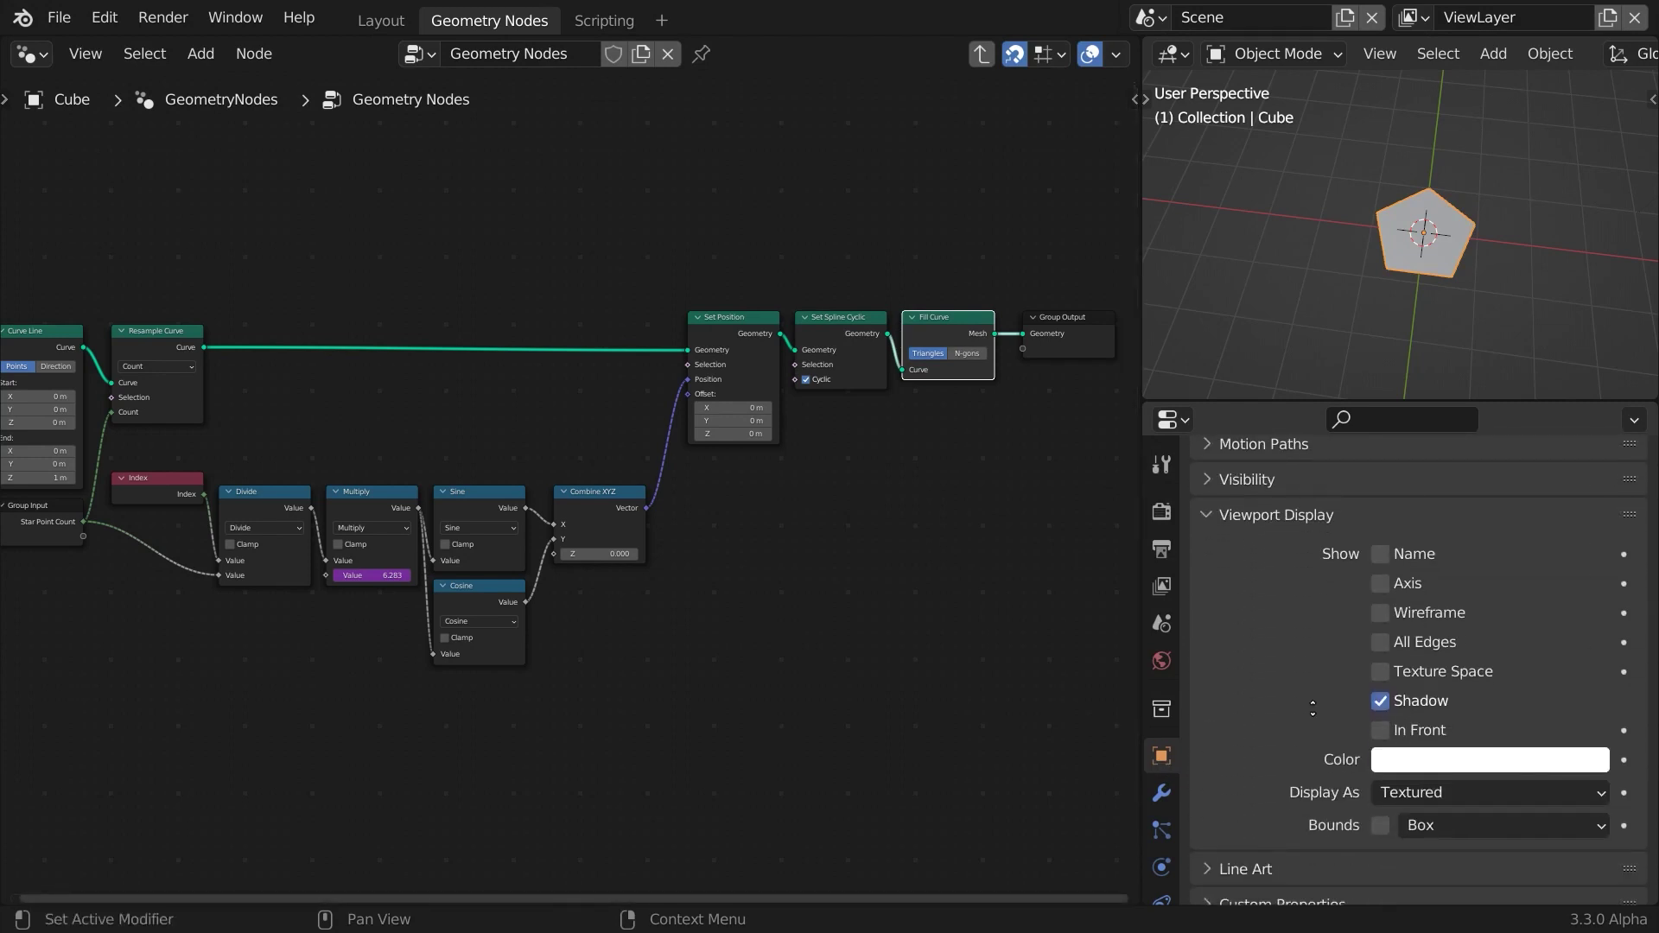
pyautogui.click(1381, 613)
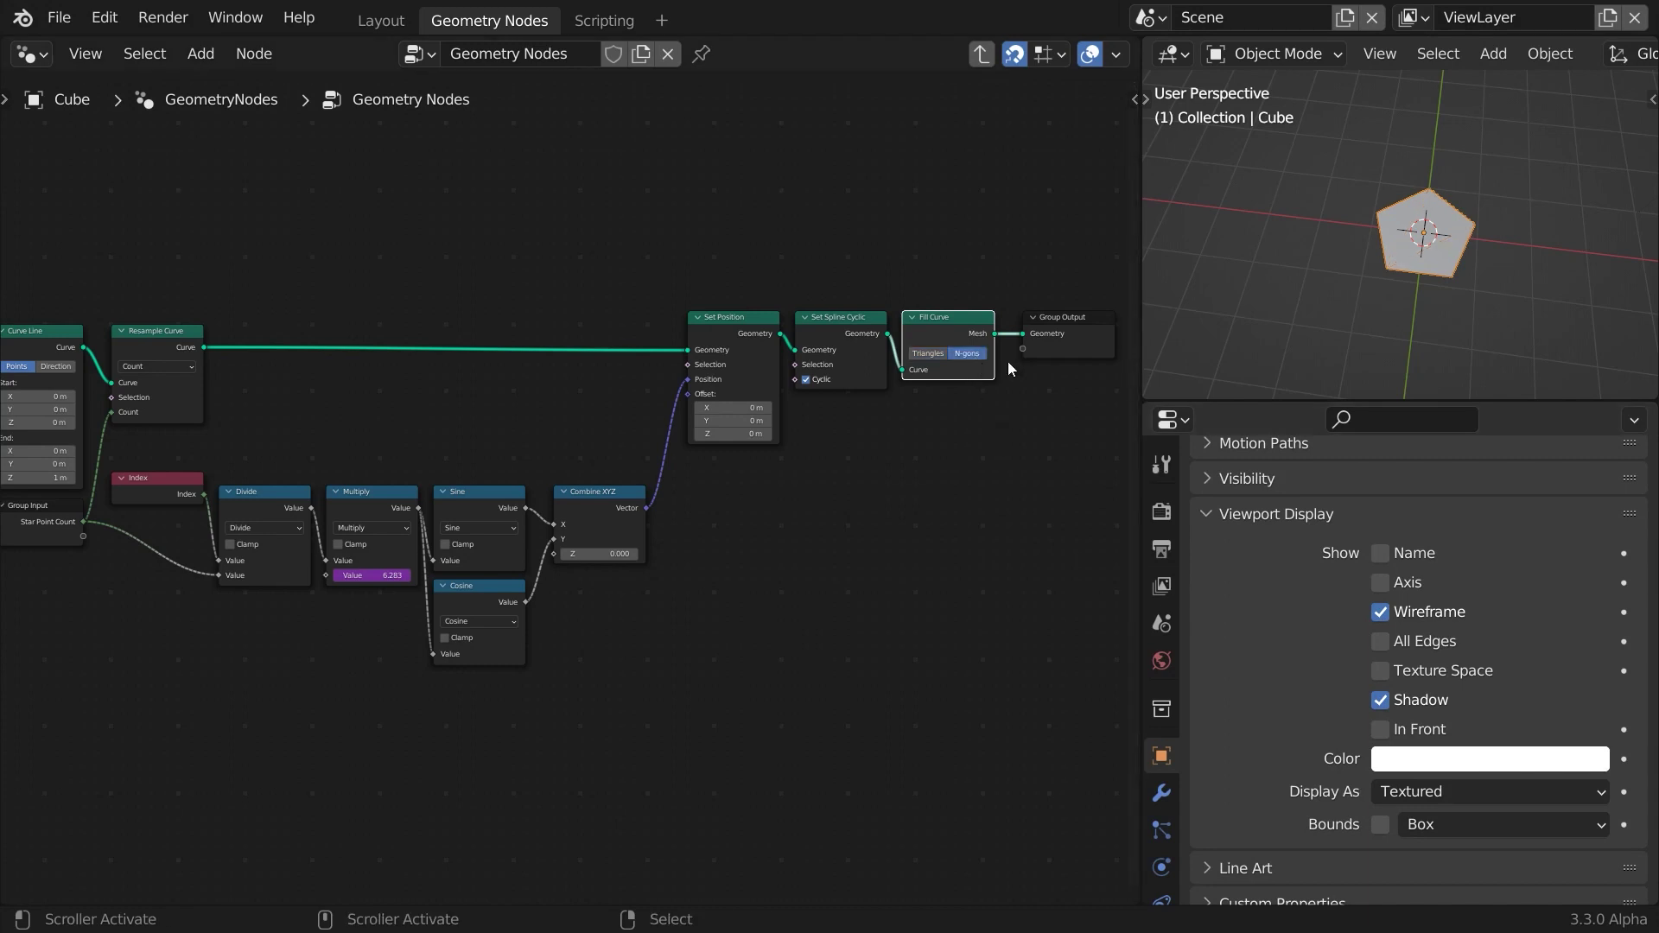
pyautogui.moveTo(1030, 455); pyautogui.dragTo(489, 455, button='middle')
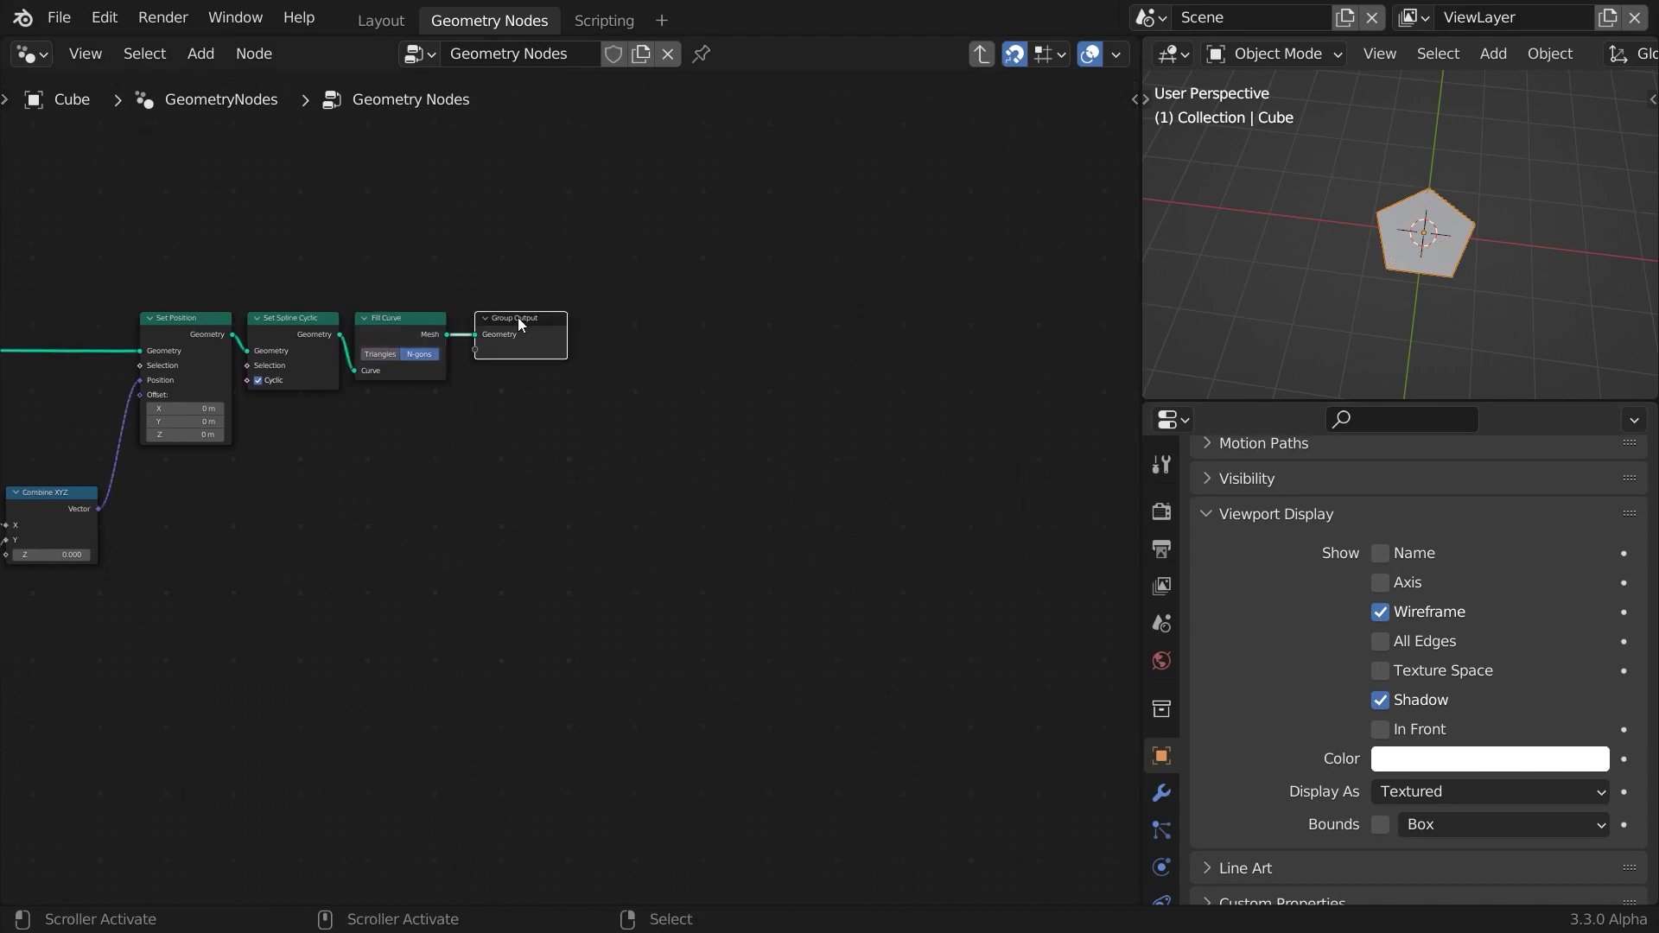
pyautogui.moveTo(517, 318); pyautogui.dragTo(972, 318)
# Add a Subdivide Mesh node at level 1 between Fill Curve and Group Output.
pyautogui.moveTo(447, 335); pyautogui.dragTo(471, 364)
pyautogui.write('subdivide')
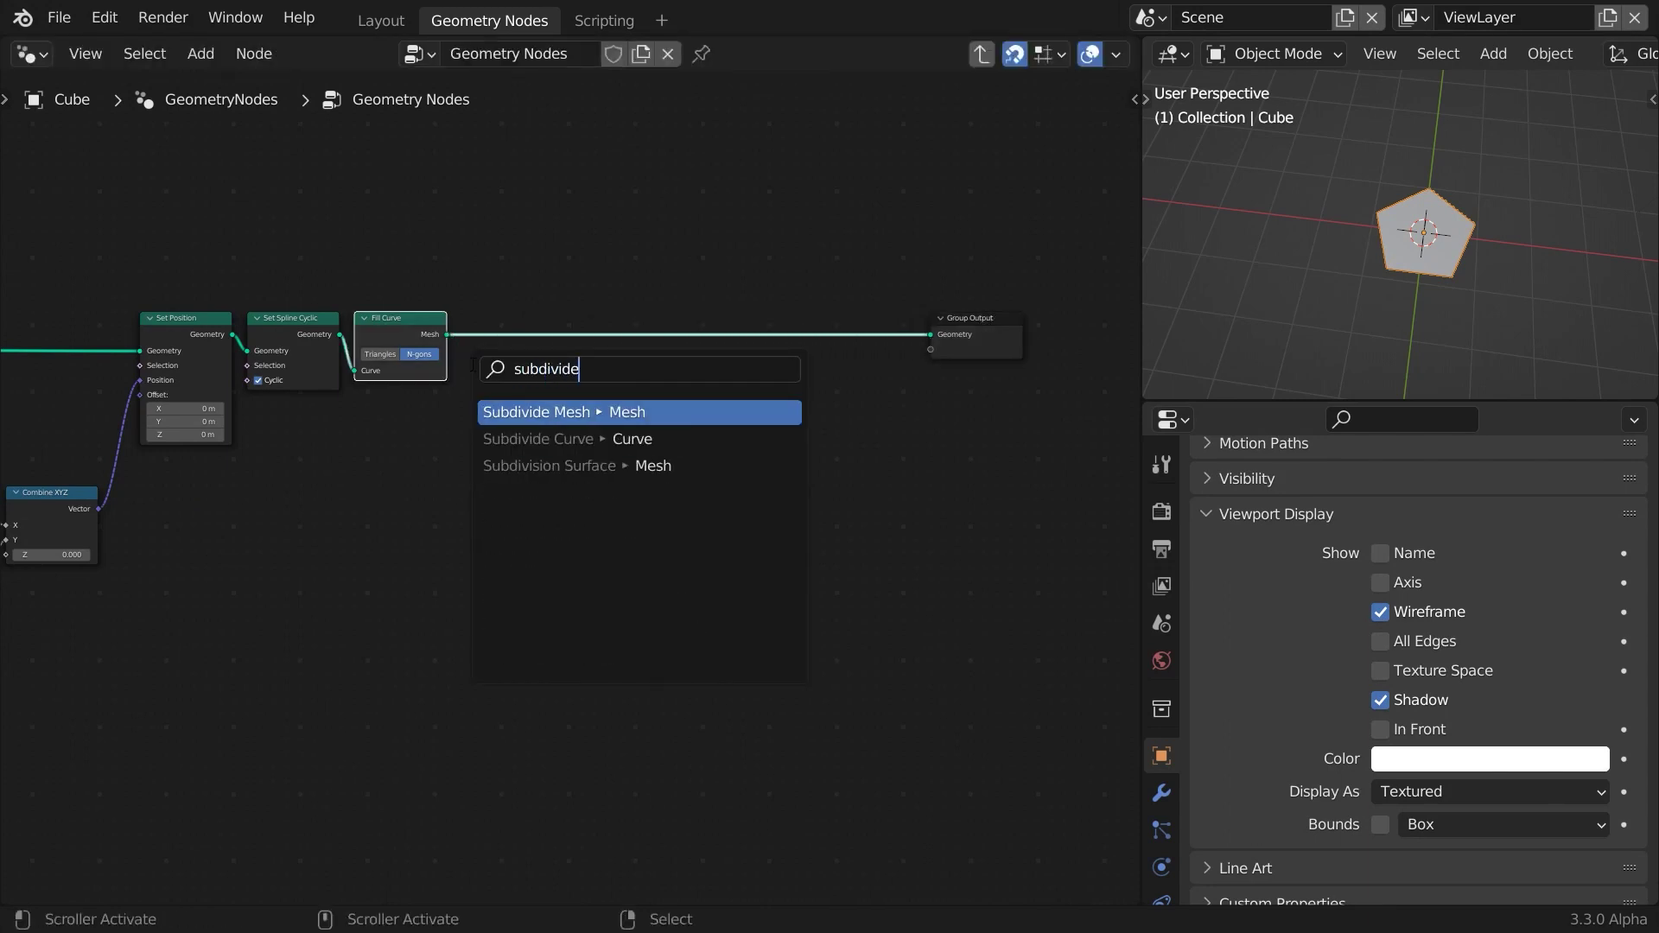
pyautogui.press('Return')
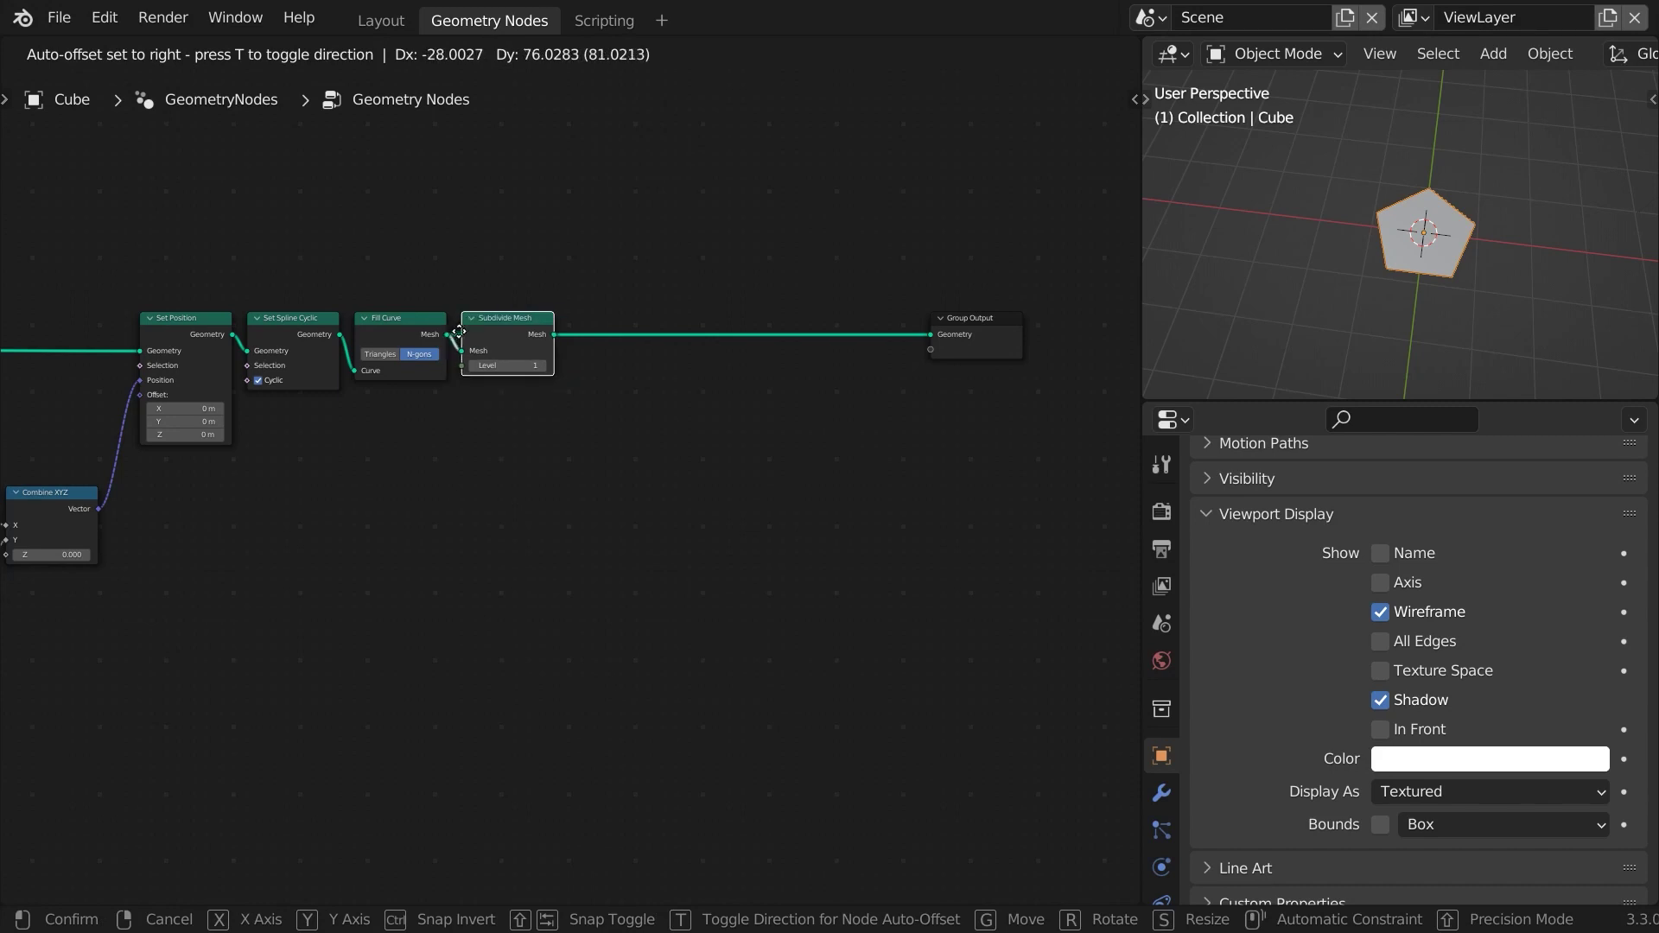
pyautogui.click(504, 329)
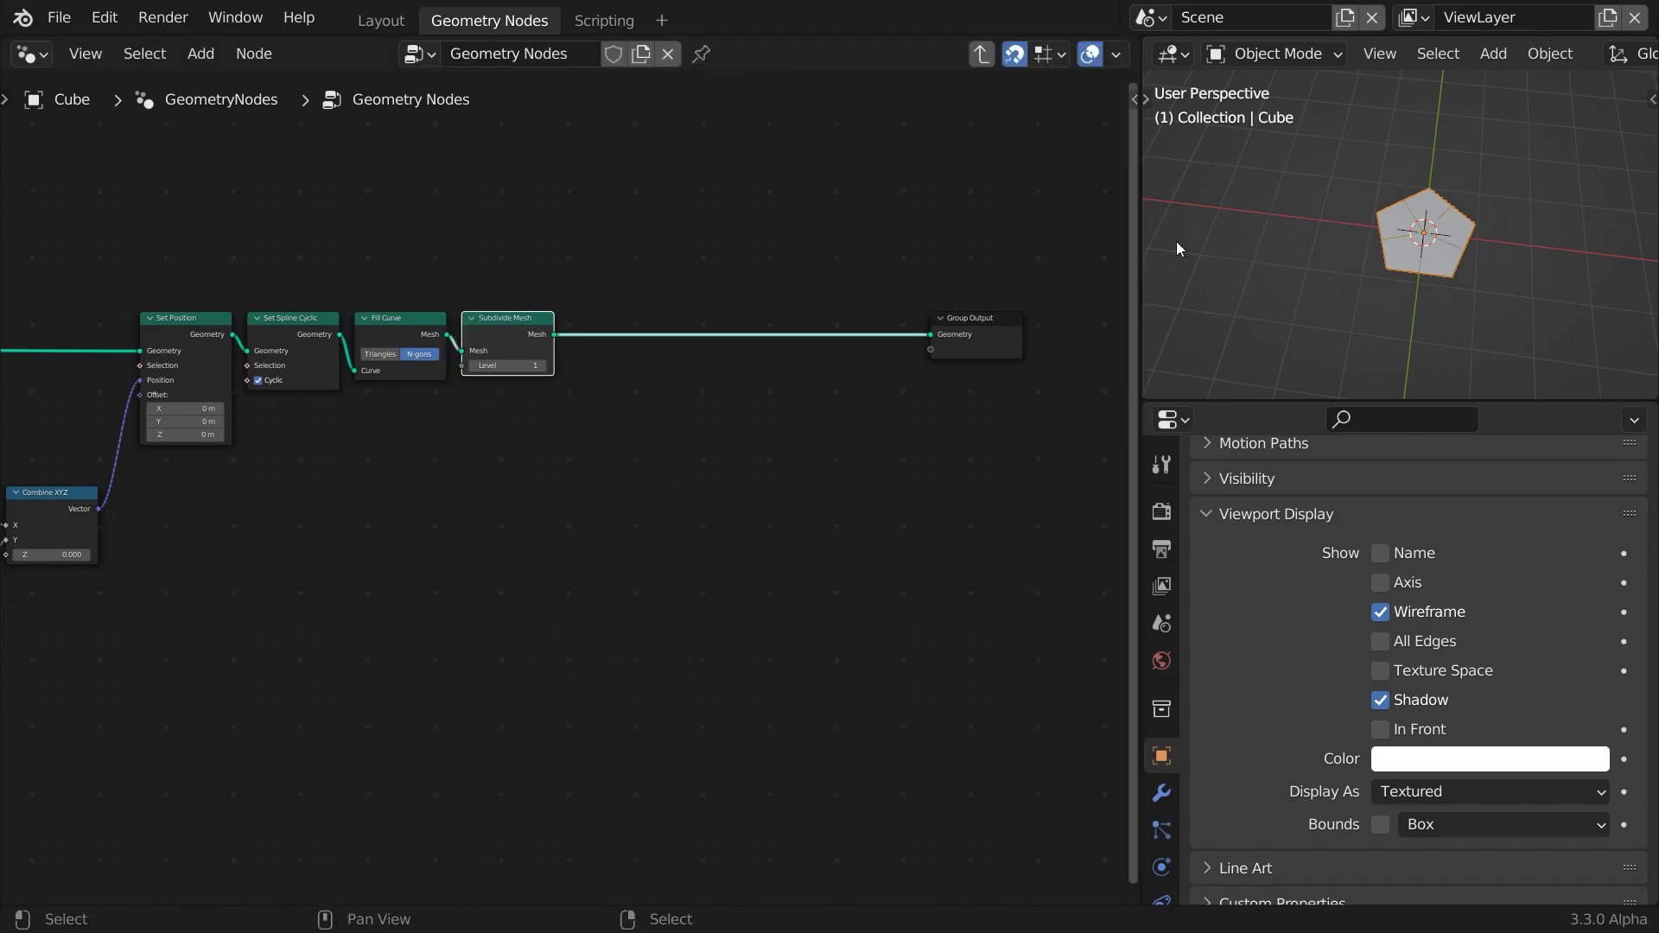
pyautogui.scroll(3, 1449, 232)
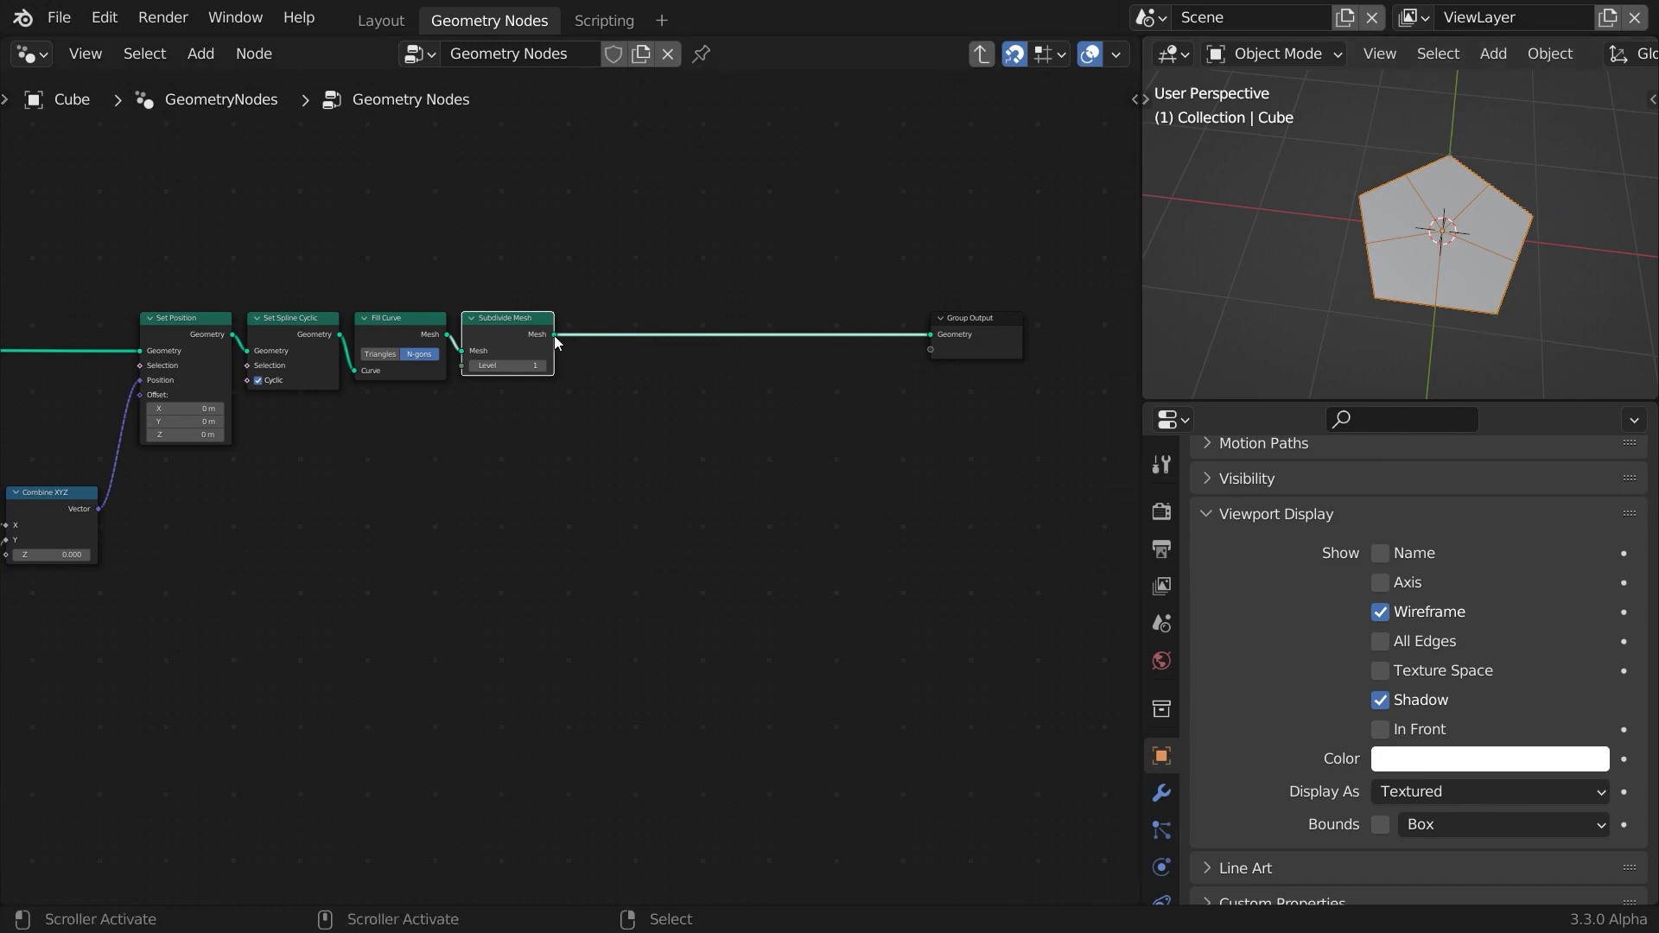
# Add a second Set Position node after Subdivide Mesh.
pyautogui.moveTo(554, 335); pyautogui.dragTo(743, 375)
pyautogui.write('set pos')
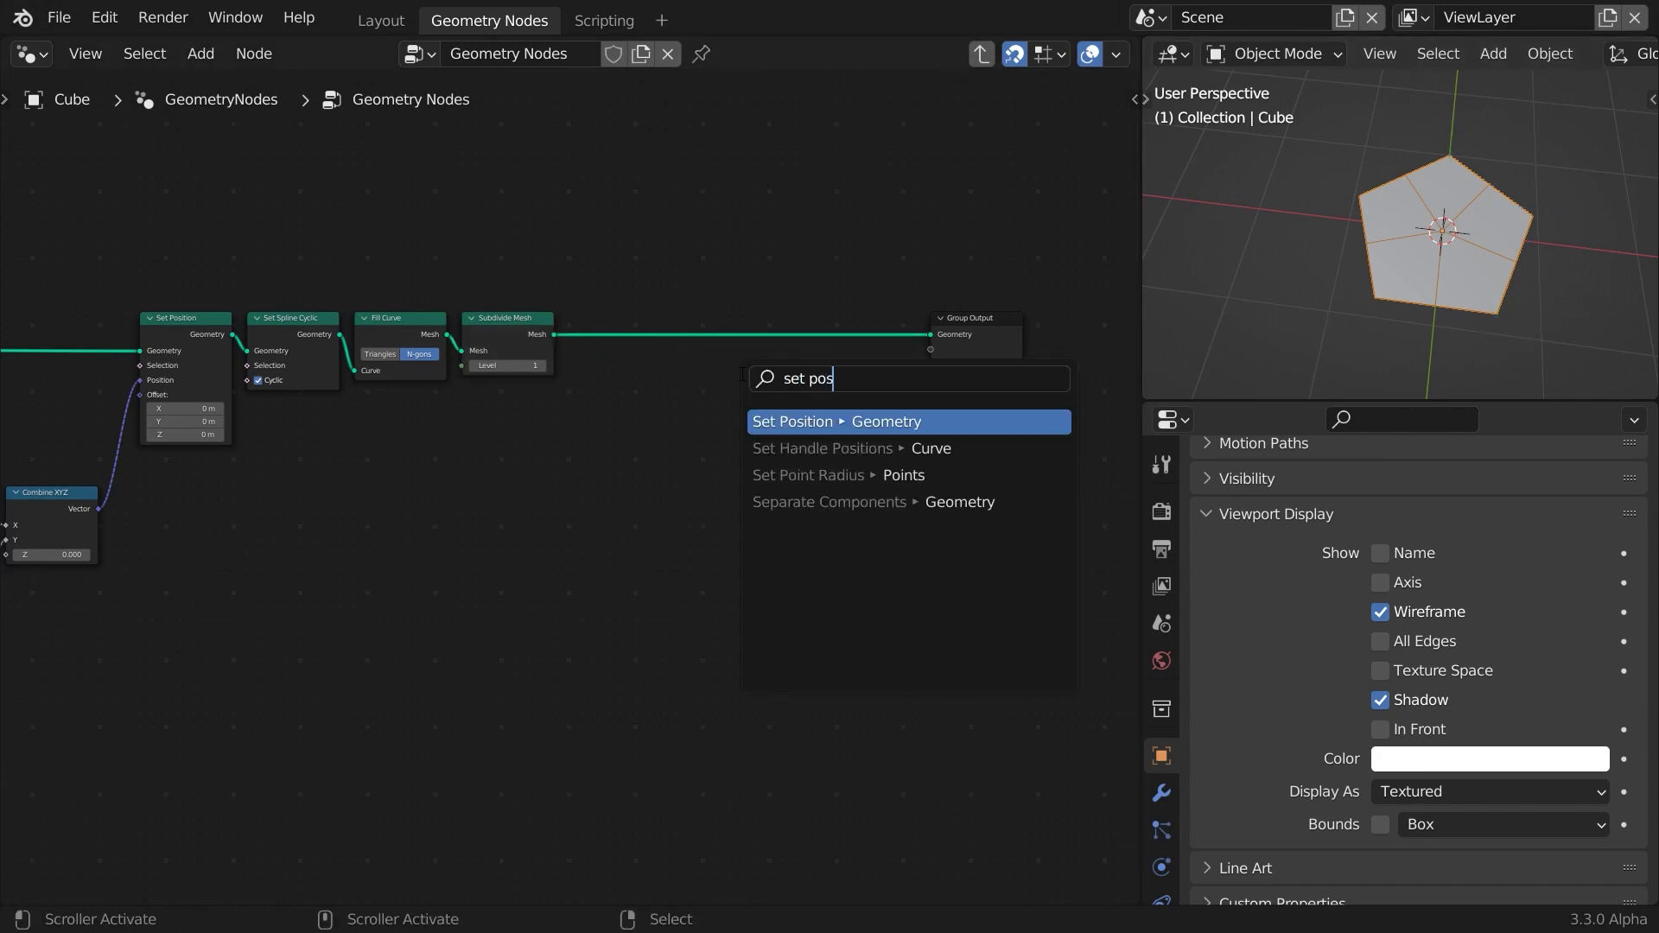
pyautogui.press('Return')
pyautogui.click(890, 319)
# Feed the Set Position offset from a Position node through a vector Scale node at 1.000.
pyautogui.moveTo(810, 395); pyautogui.dragTo(740, 415)
pyautogui.write('scale')
pyautogui.press('Return')
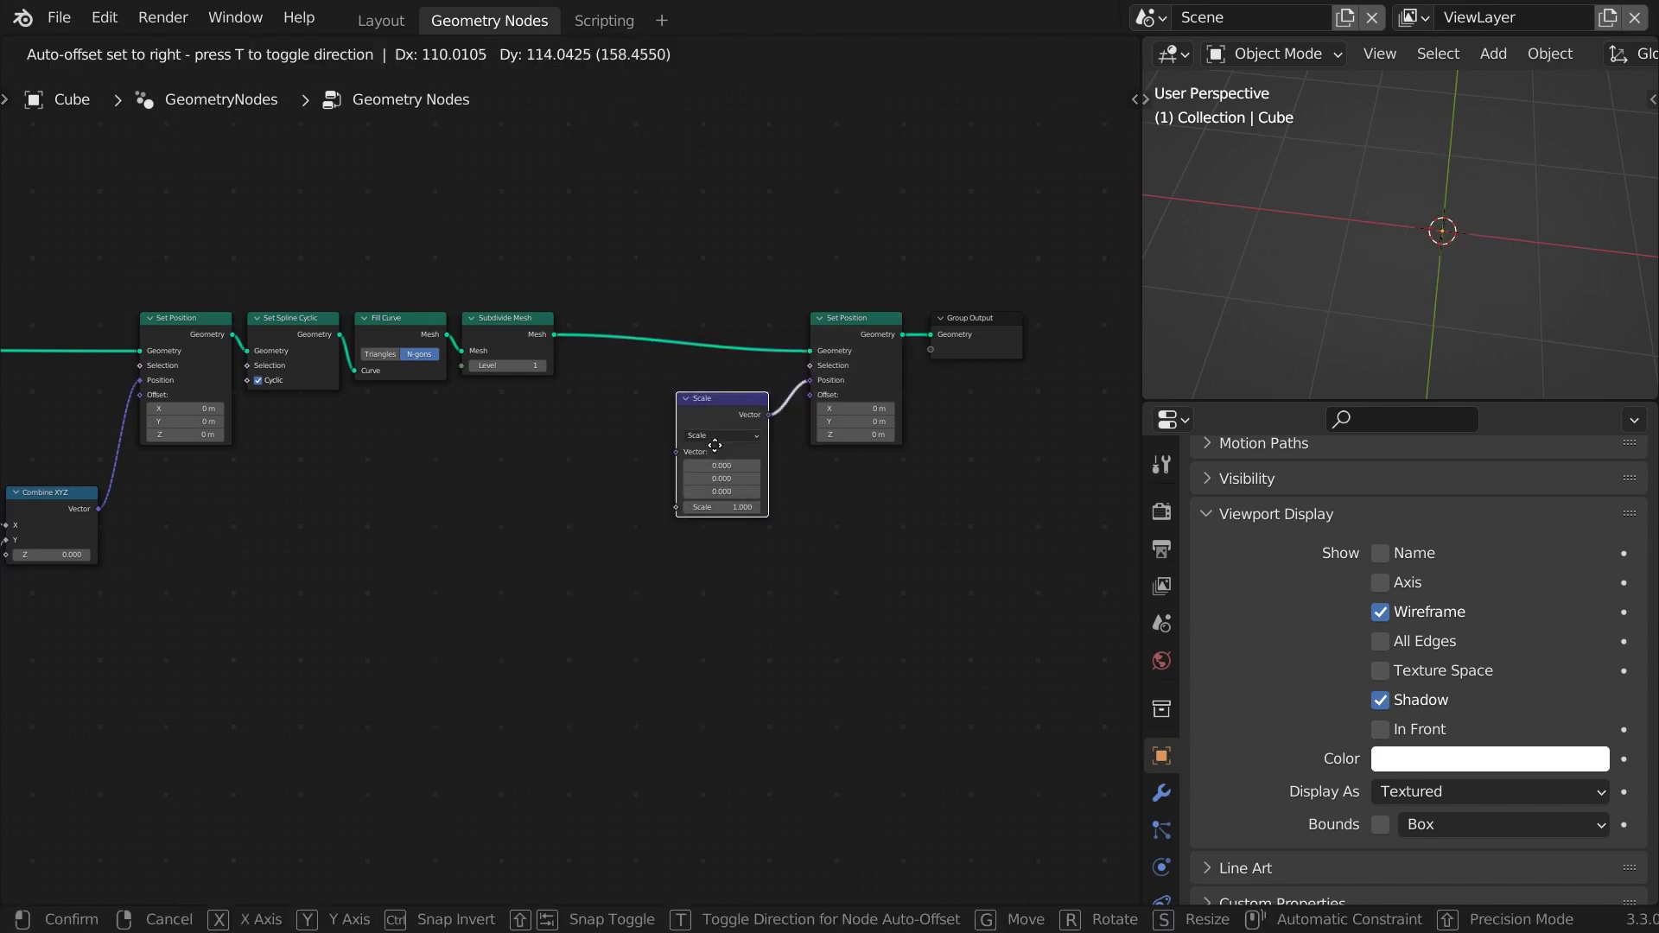
pyautogui.click(714, 445)
pyautogui.moveTo(676, 451); pyautogui.dragTo(659, 449)
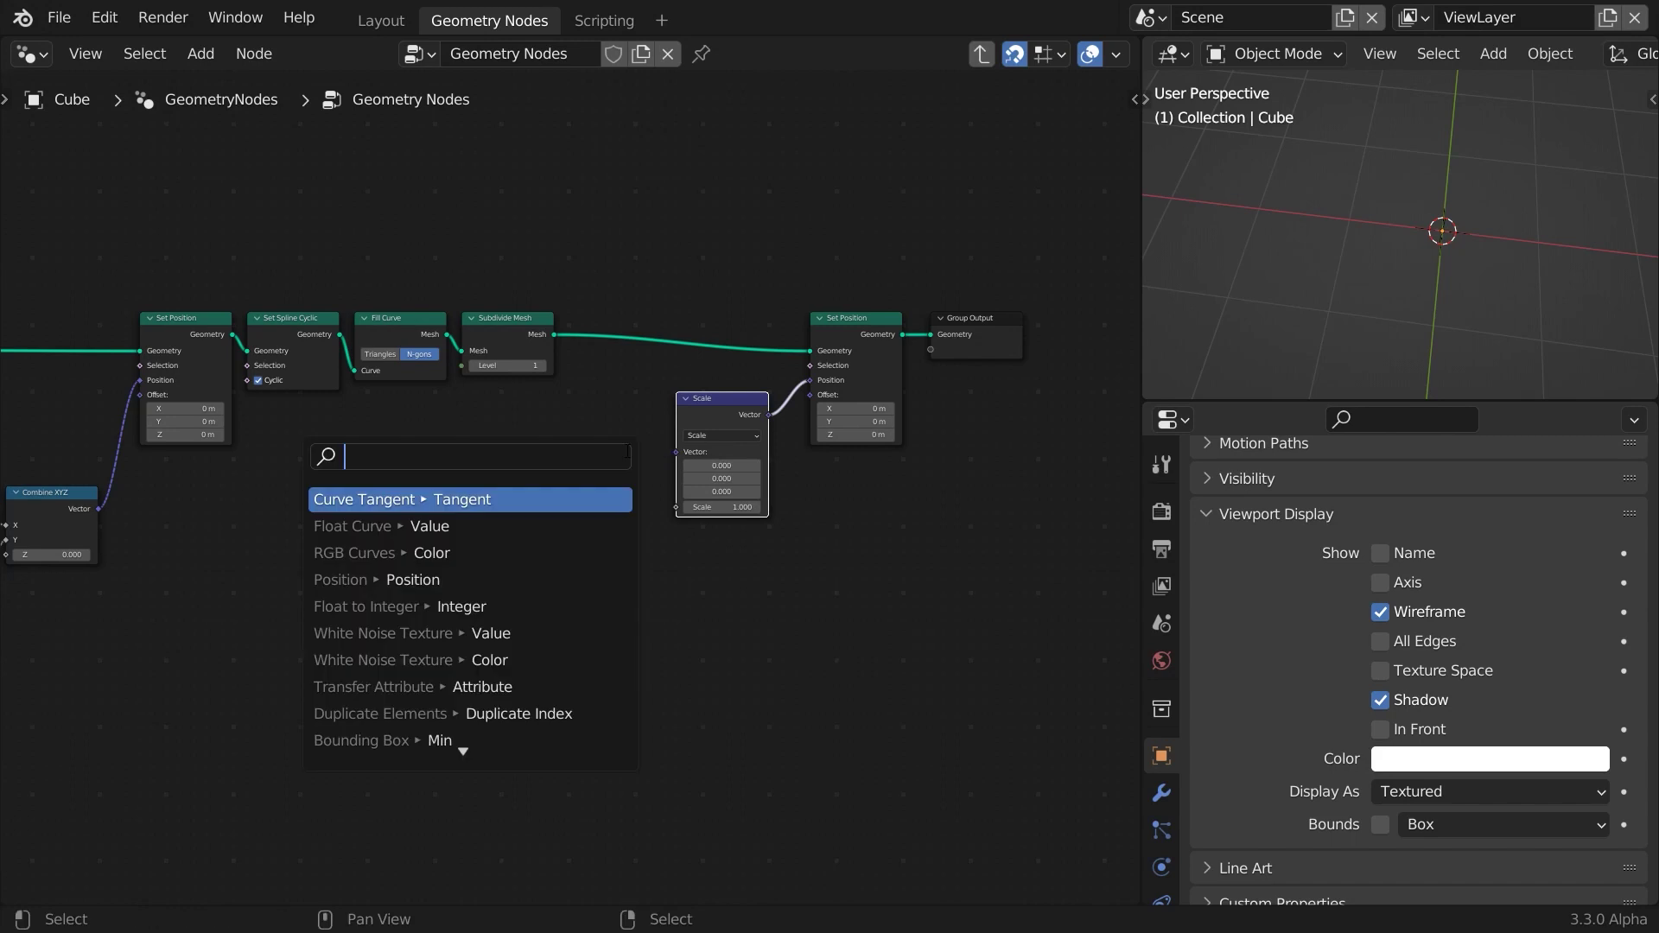
pyautogui.write('position')
pyautogui.press('Return')
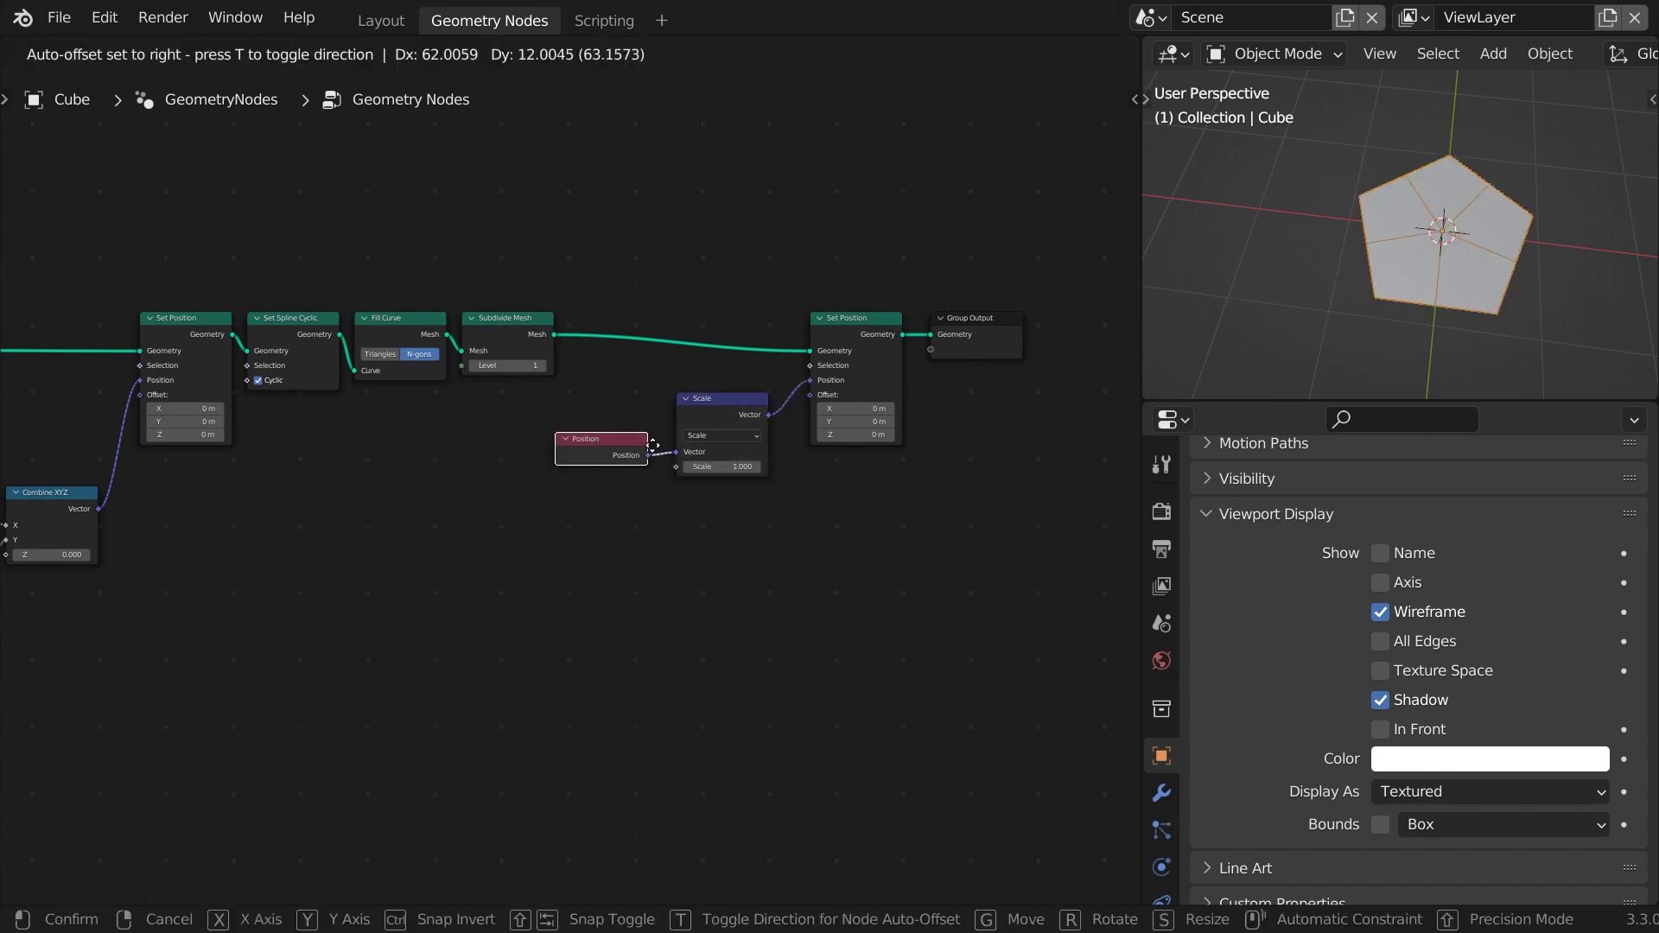
pyautogui.click(653, 445)
pyautogui.moveTo(721, 466); pyautogui.dragTo(788, 467)
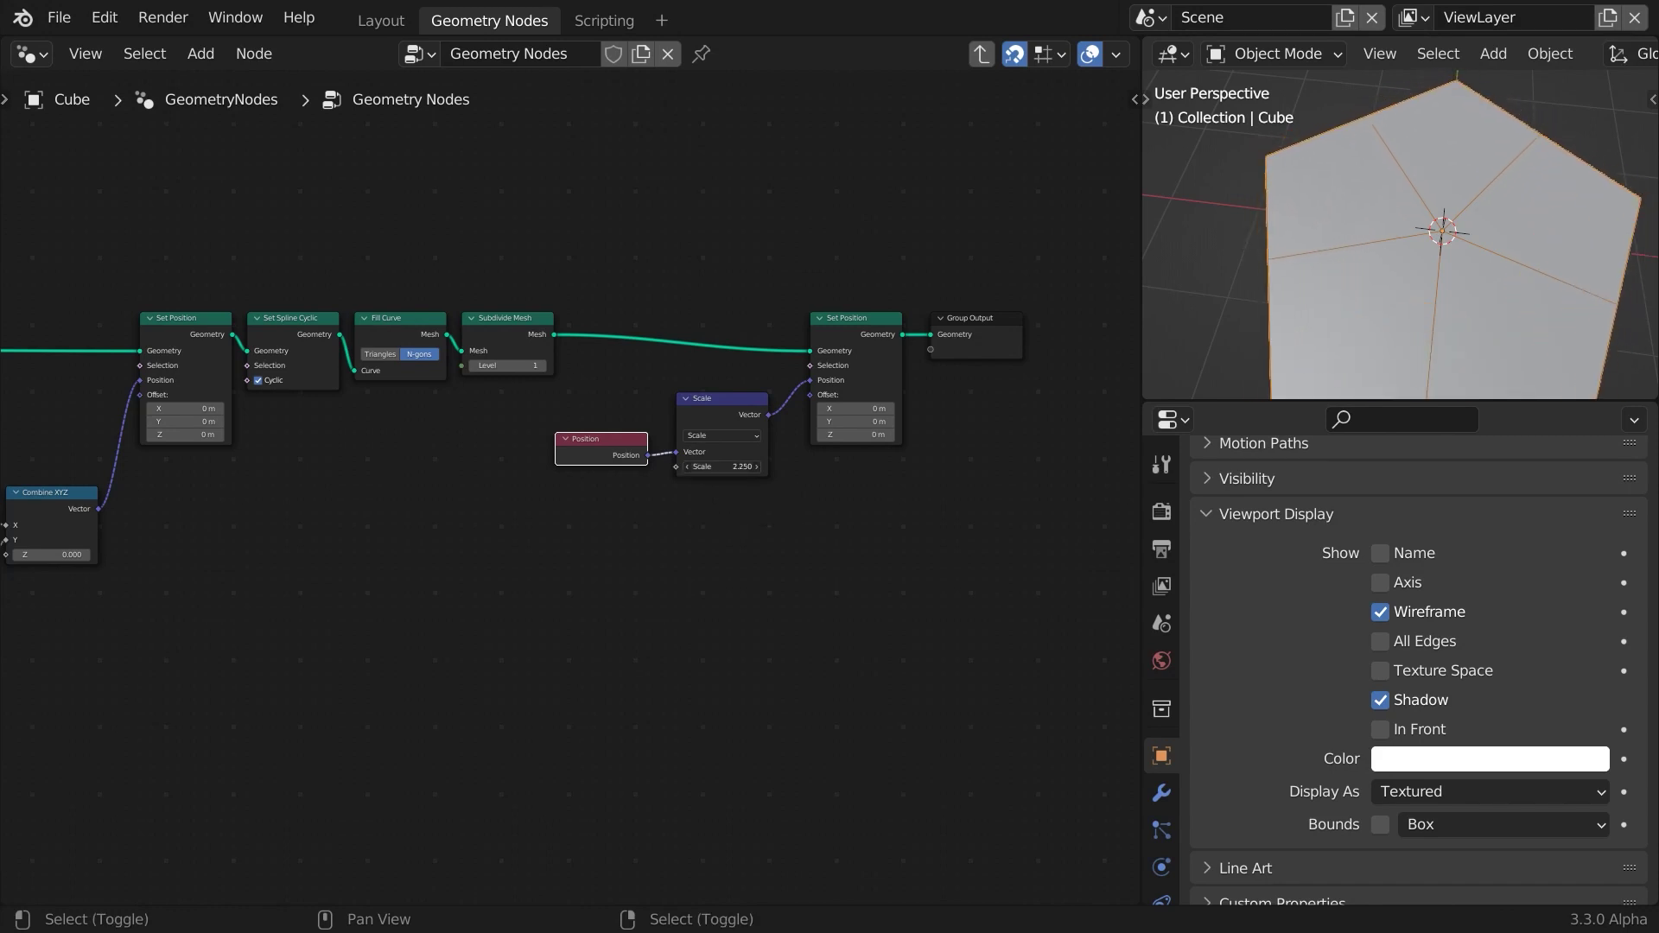
pyautogui.press('Escape')
# Sketch annotation marks on the pentagon's vertices, then clear them.
pyautogui.moveTo(1439, 150); pyautogui.dragTo(1453, 159)
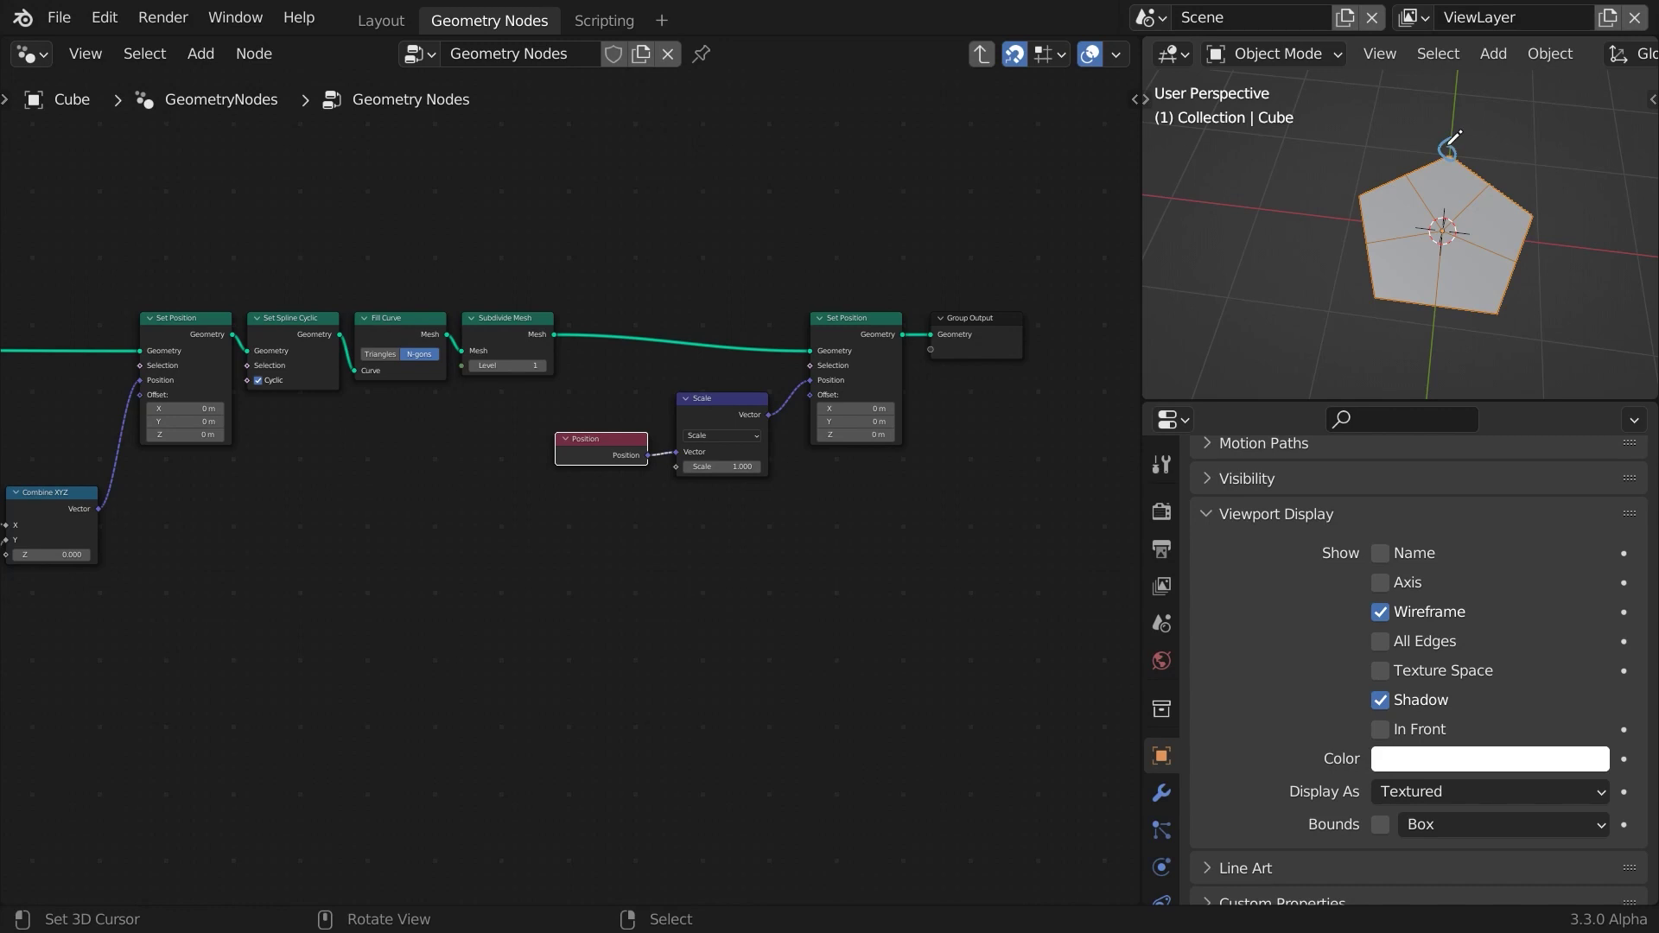
pyautogui.moveTo(1523, 207); pyautogui.dragTo(1528, 223)
pyautogui.hotkey('ctrl', 'z')
pyautogui.hotkey('ctrl', 'z')
pyautogui.moveTo(1445, 166); pyautogui.dragTo(1454, 209)
pyautogui.hotkey('ctrl', 'z')
pyautogui.hotkey('ctrl', 'z')
pyautogui.hotkey('ctrl', 'z')
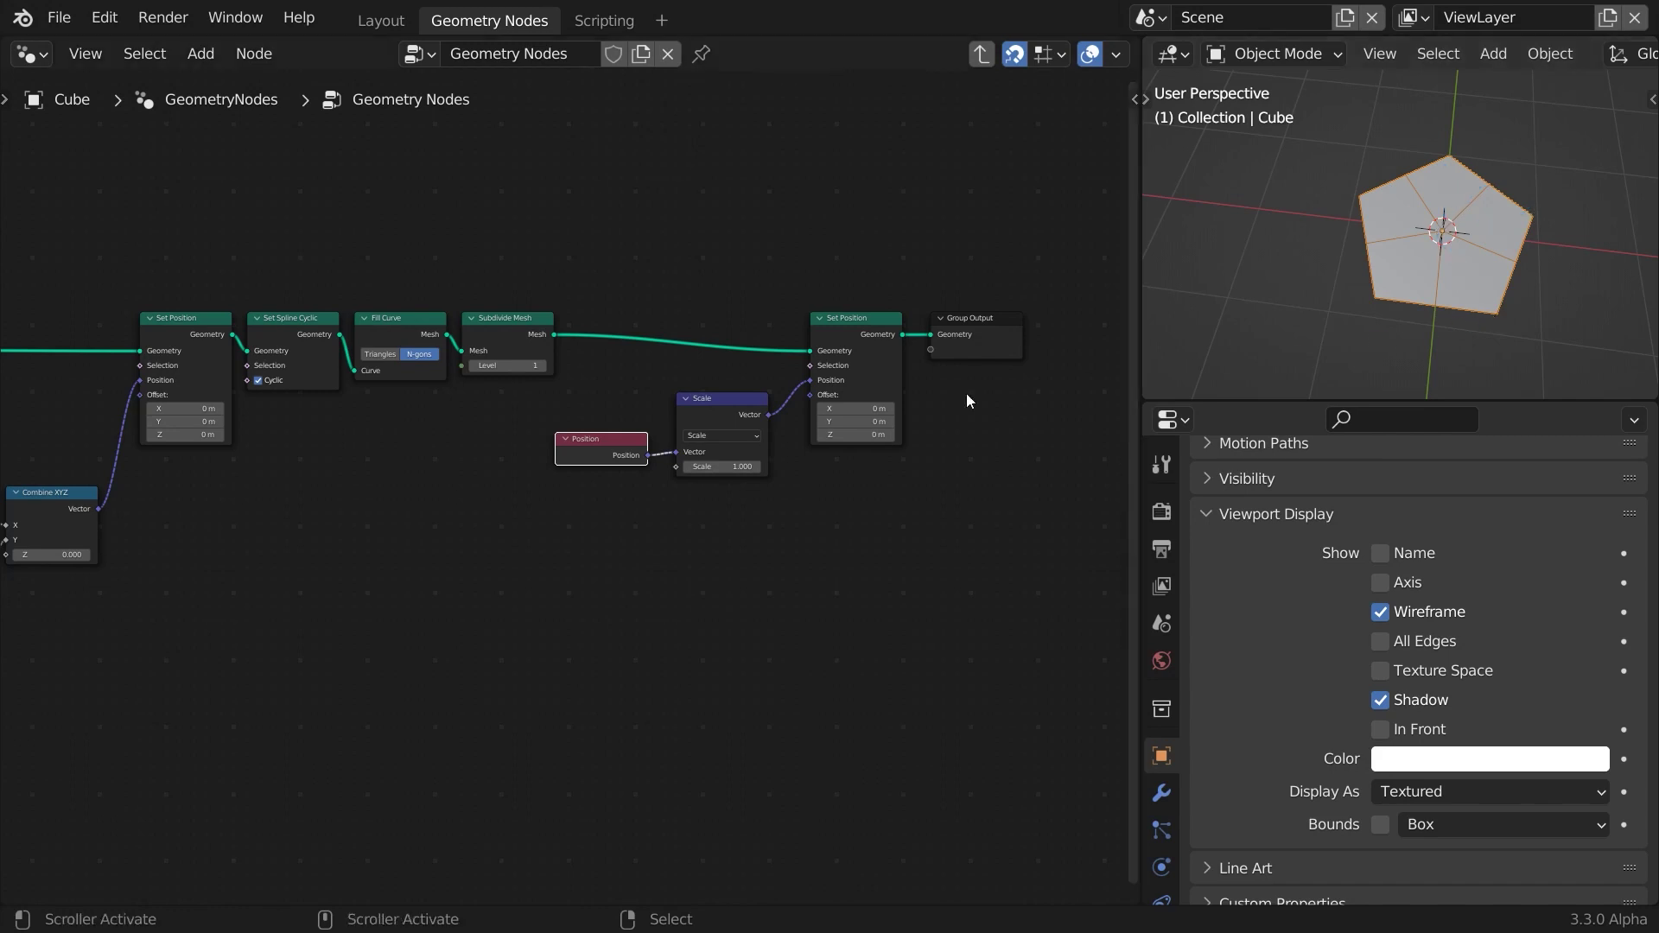
# Move the Position and Scale nodes straight down in the graph.
pyautogui.moveTo(259, 546); pyautogui.dragTo(498, 546, button='middle')
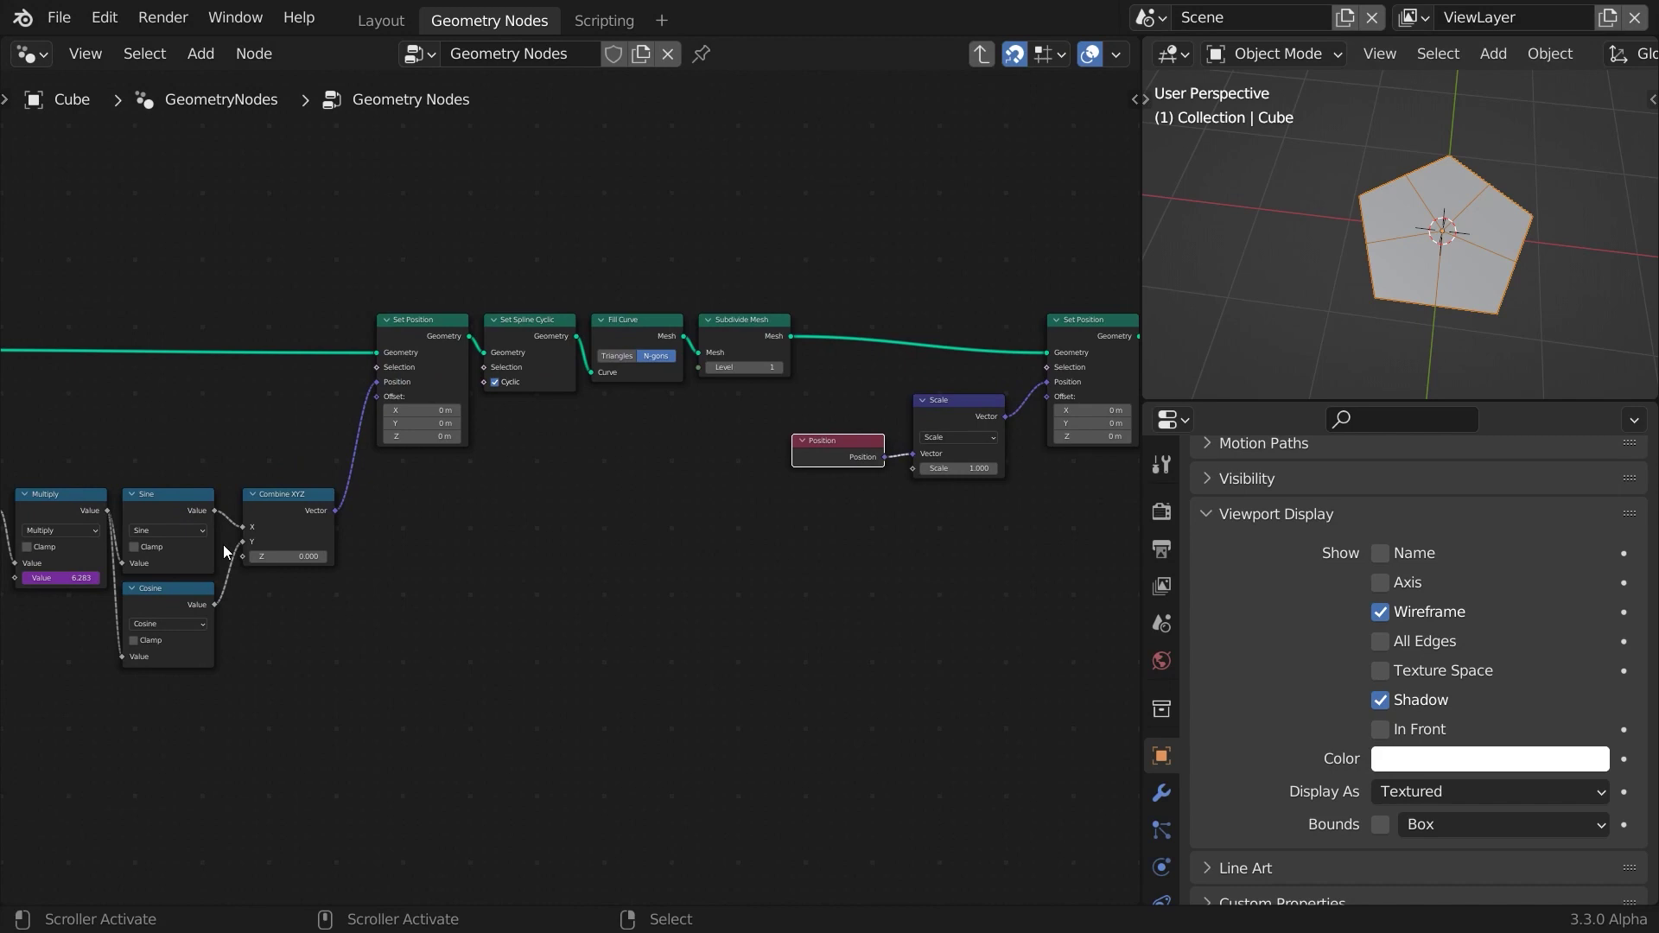
pyautogui.moveTo(789, 428); pyautogui.dragTo(994, 480)
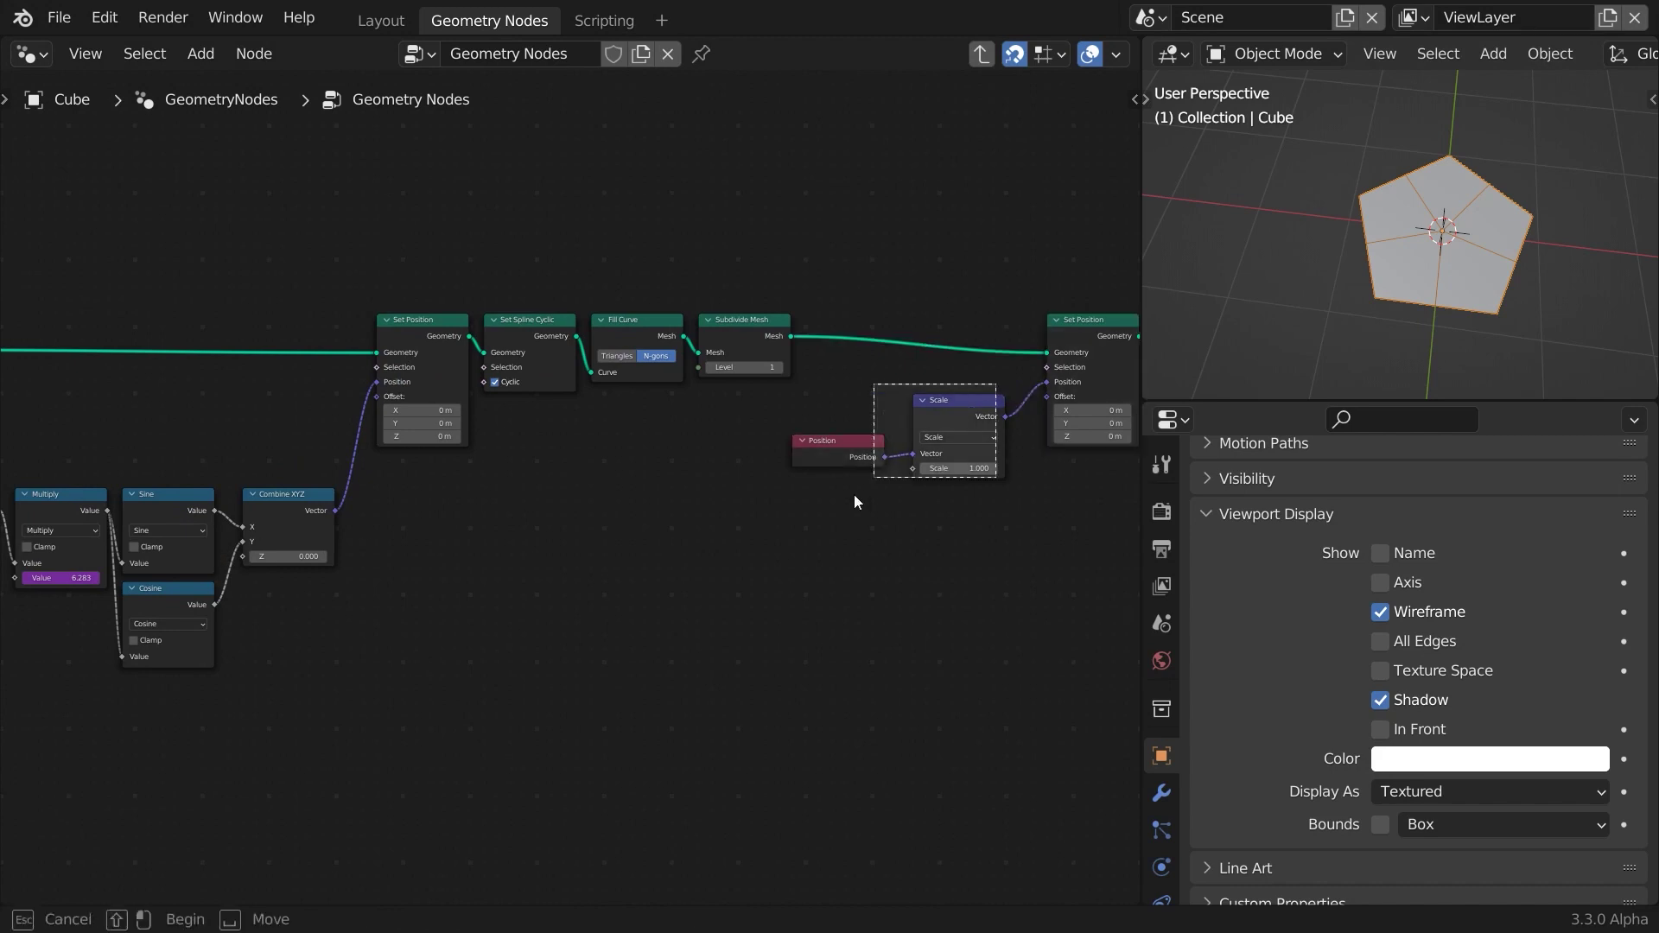
pyautogui.press('g')
pyautogui.press('y')
pyautogui.click(915, 645)
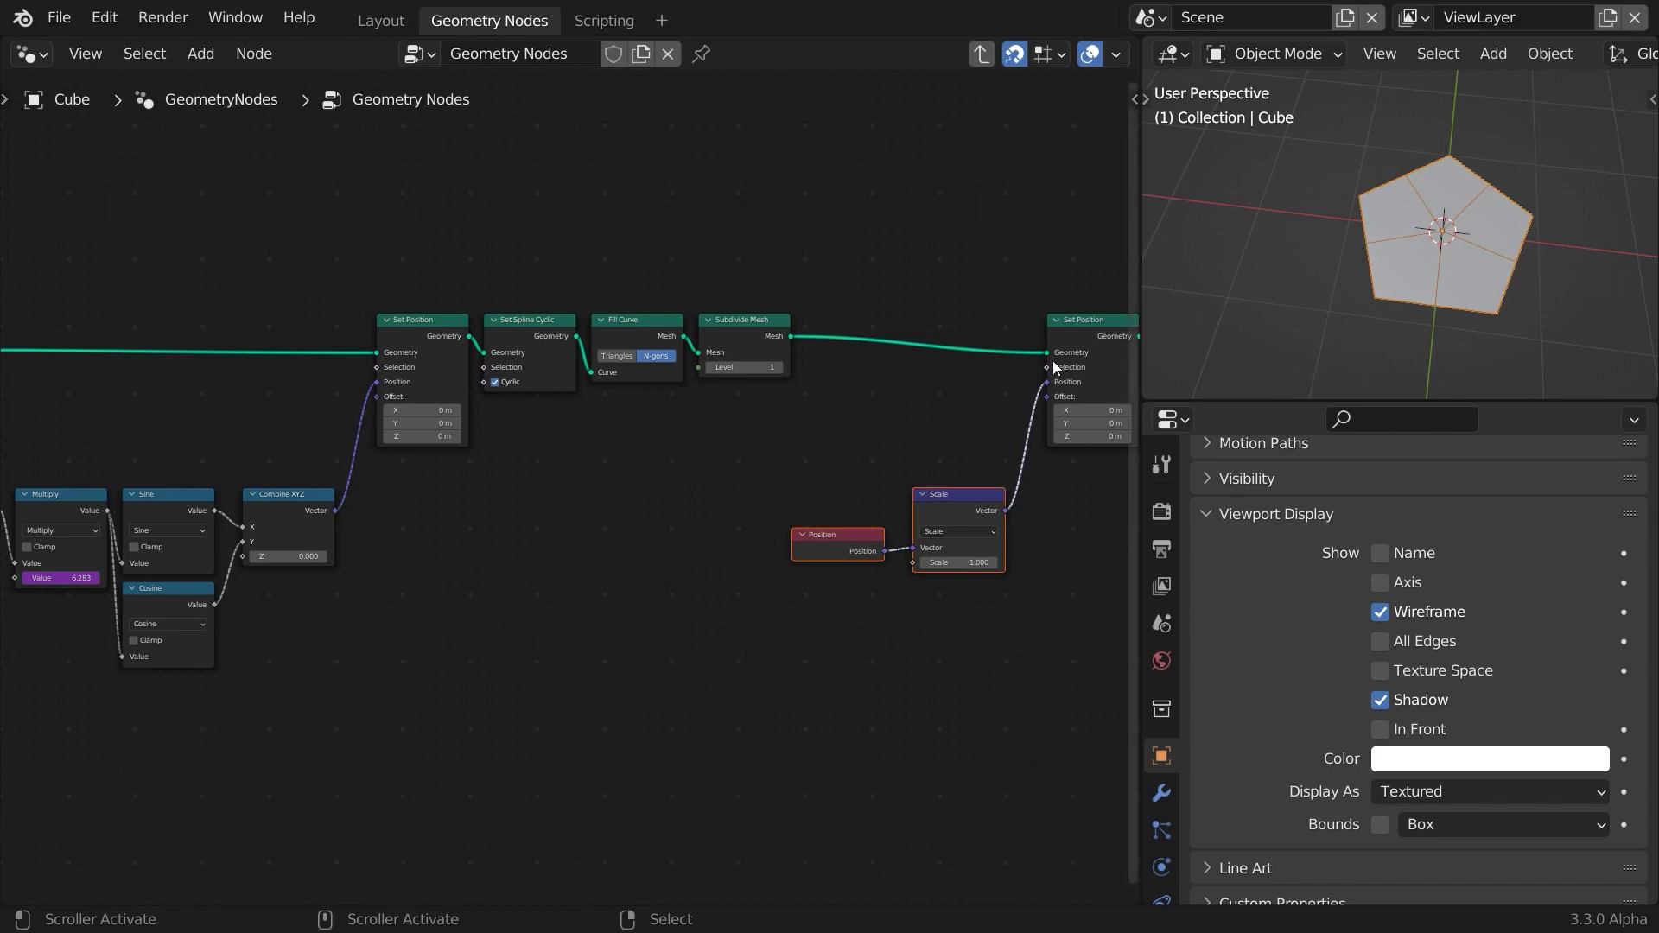
# Add a Float Compare Equal node to the second Set Position's Selection.
pyautogui.moveTo(1046, 366); pyautogui.dragTo(992, 399)
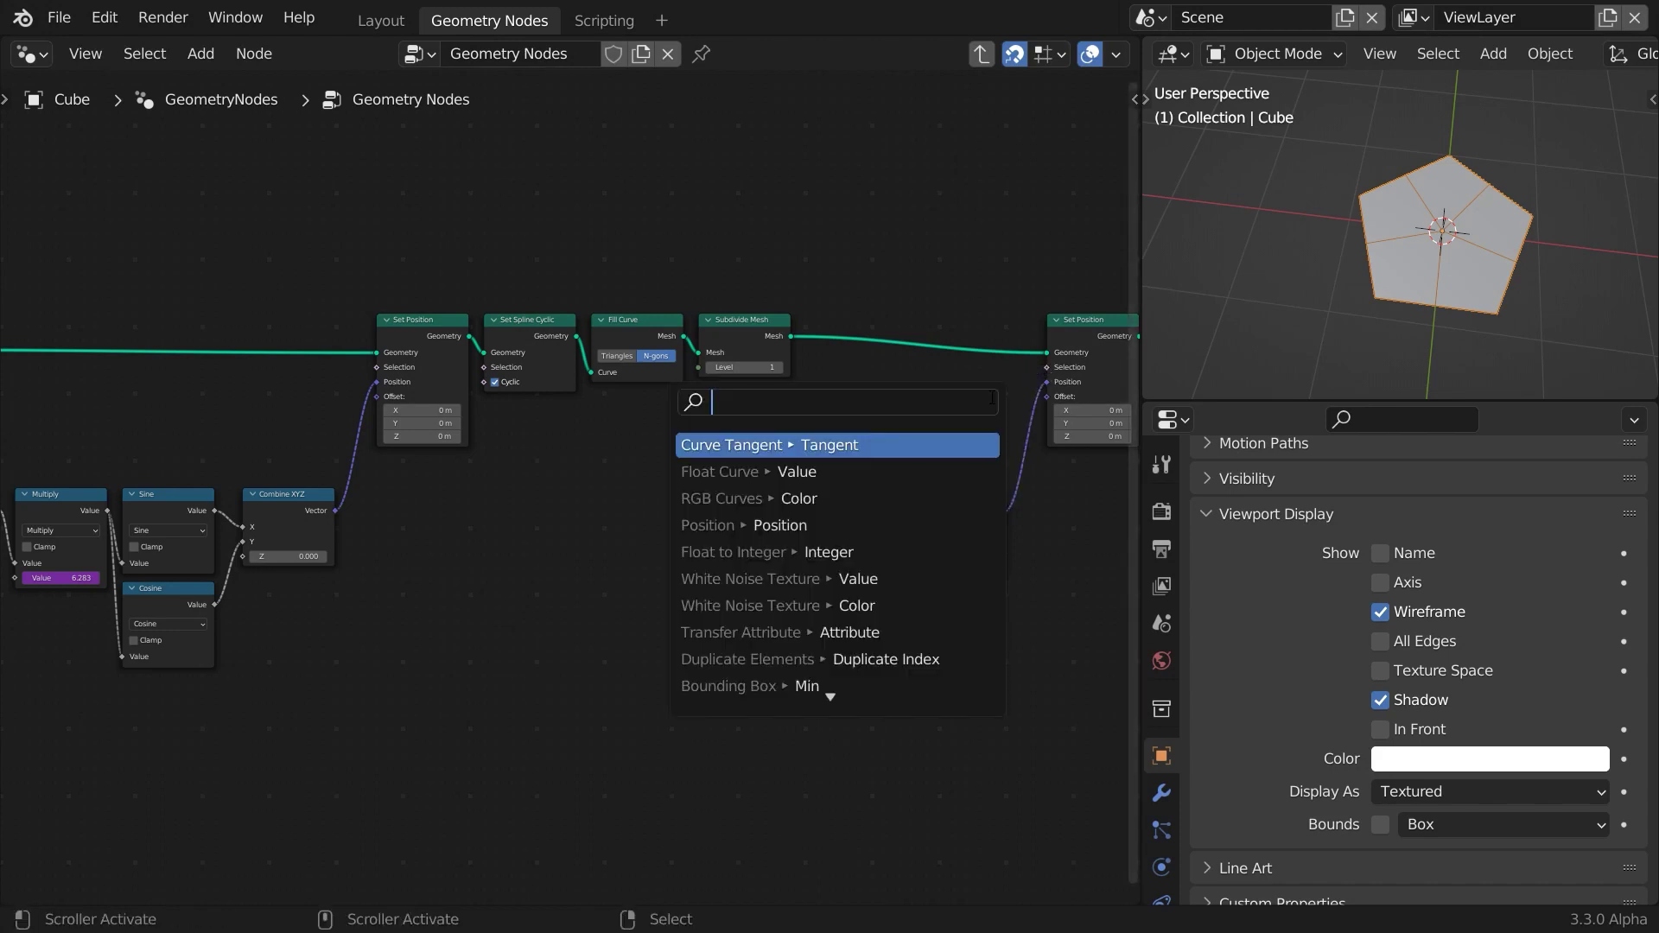
pyautogui.write('equa')
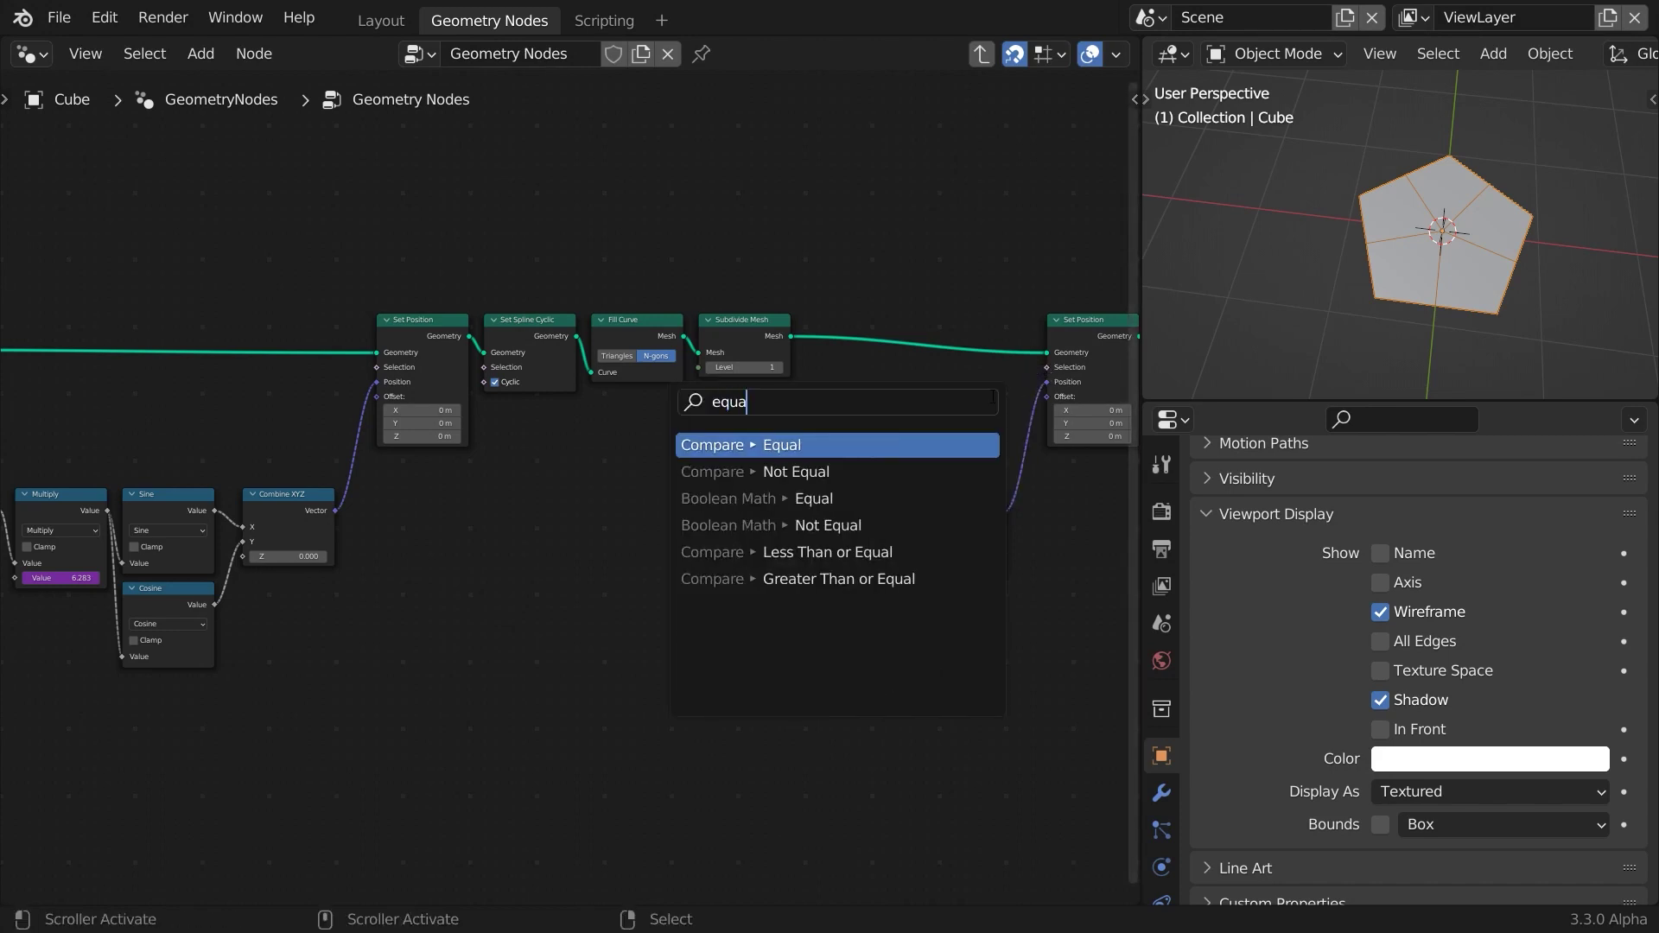
pyautogui.press('Return')
pyautogui.click(981, 413)
pyautogui.click(980, 410)
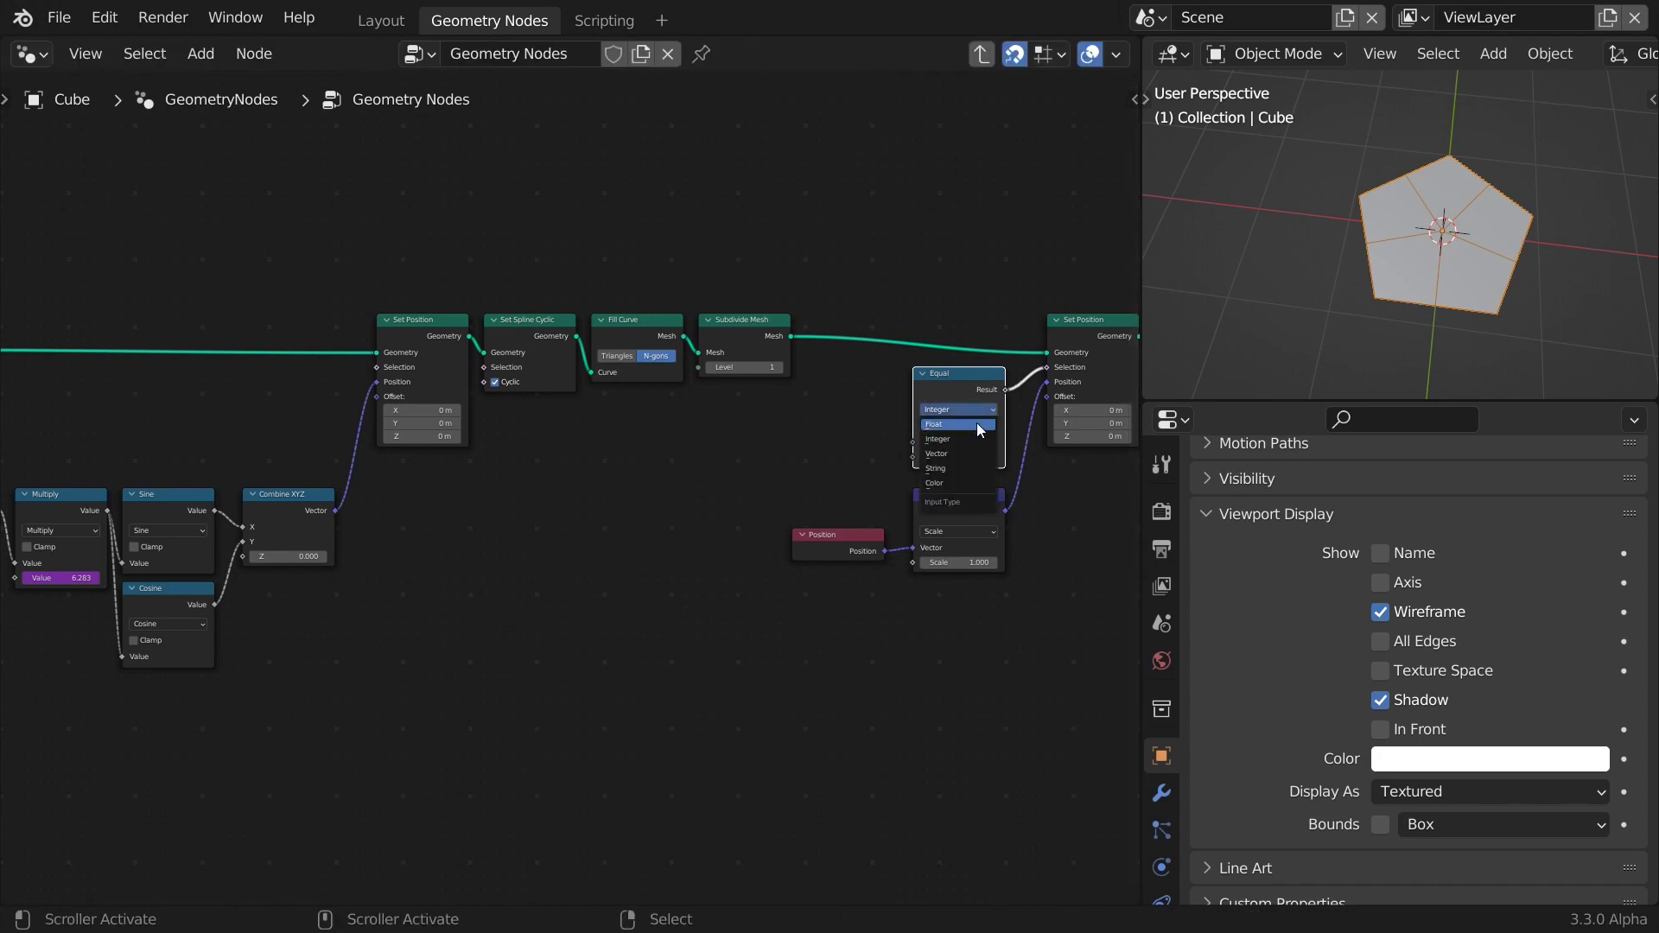
pyautogui.click(978, 425)
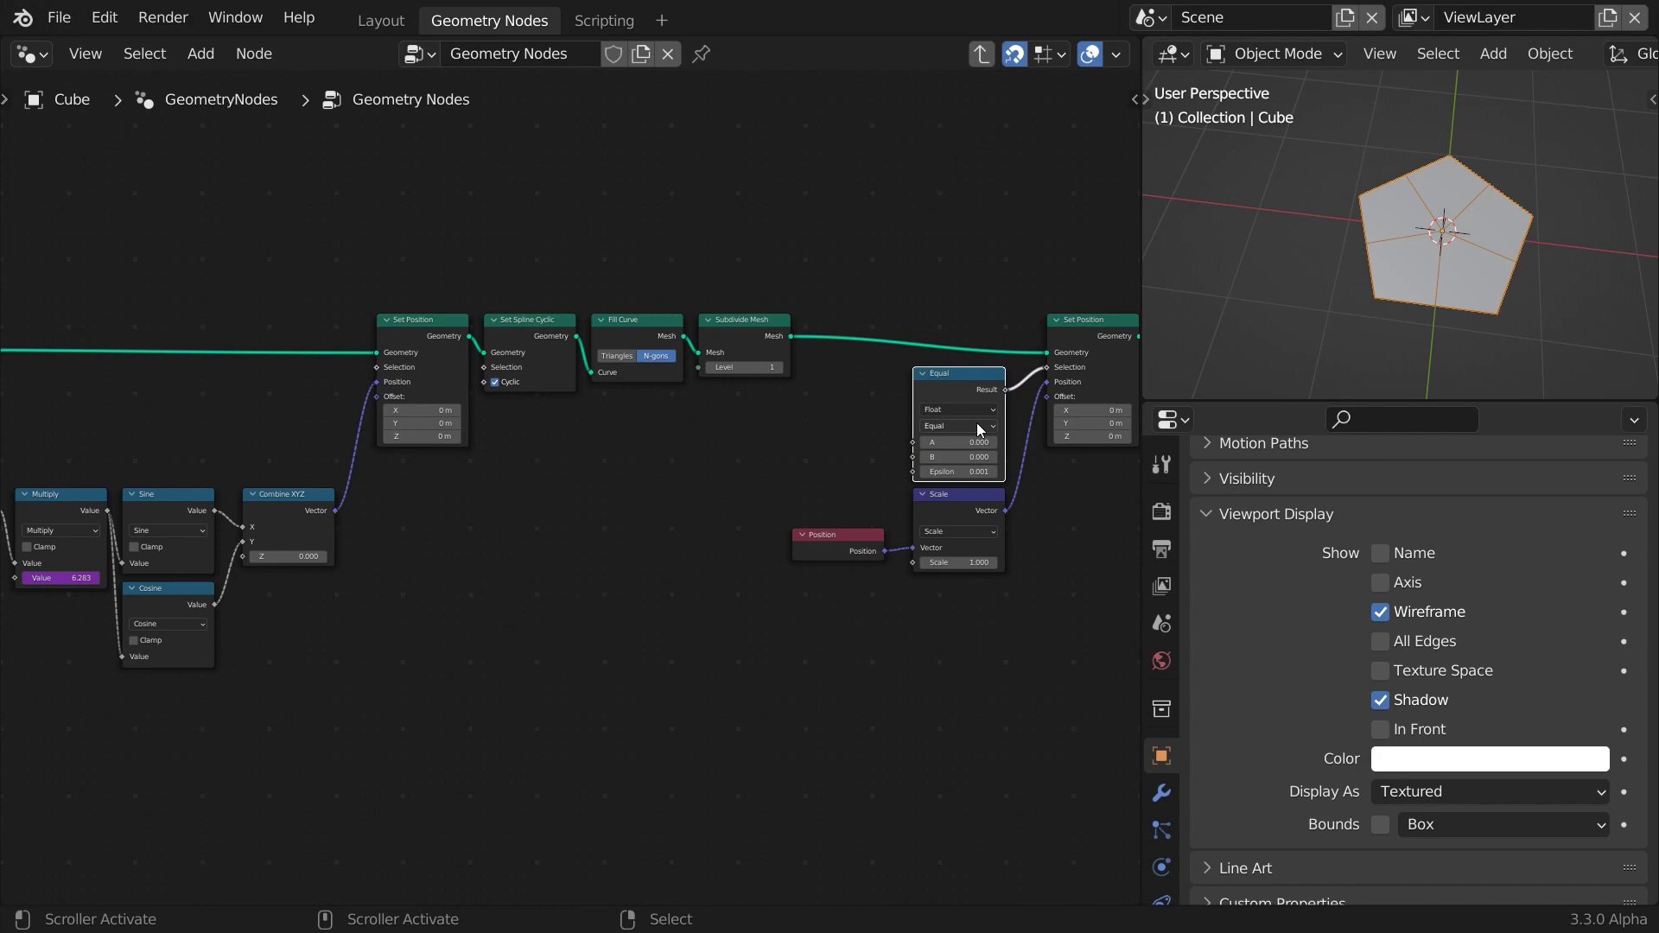
pyautogui.click(977, 425)
# Feed the Equal node's A from a vector Length node and set B to 1.000.
pyautogui.moveTo(913, 442); pyautogui.dragTo(847, 447)
pyautogui.write('vector leng')
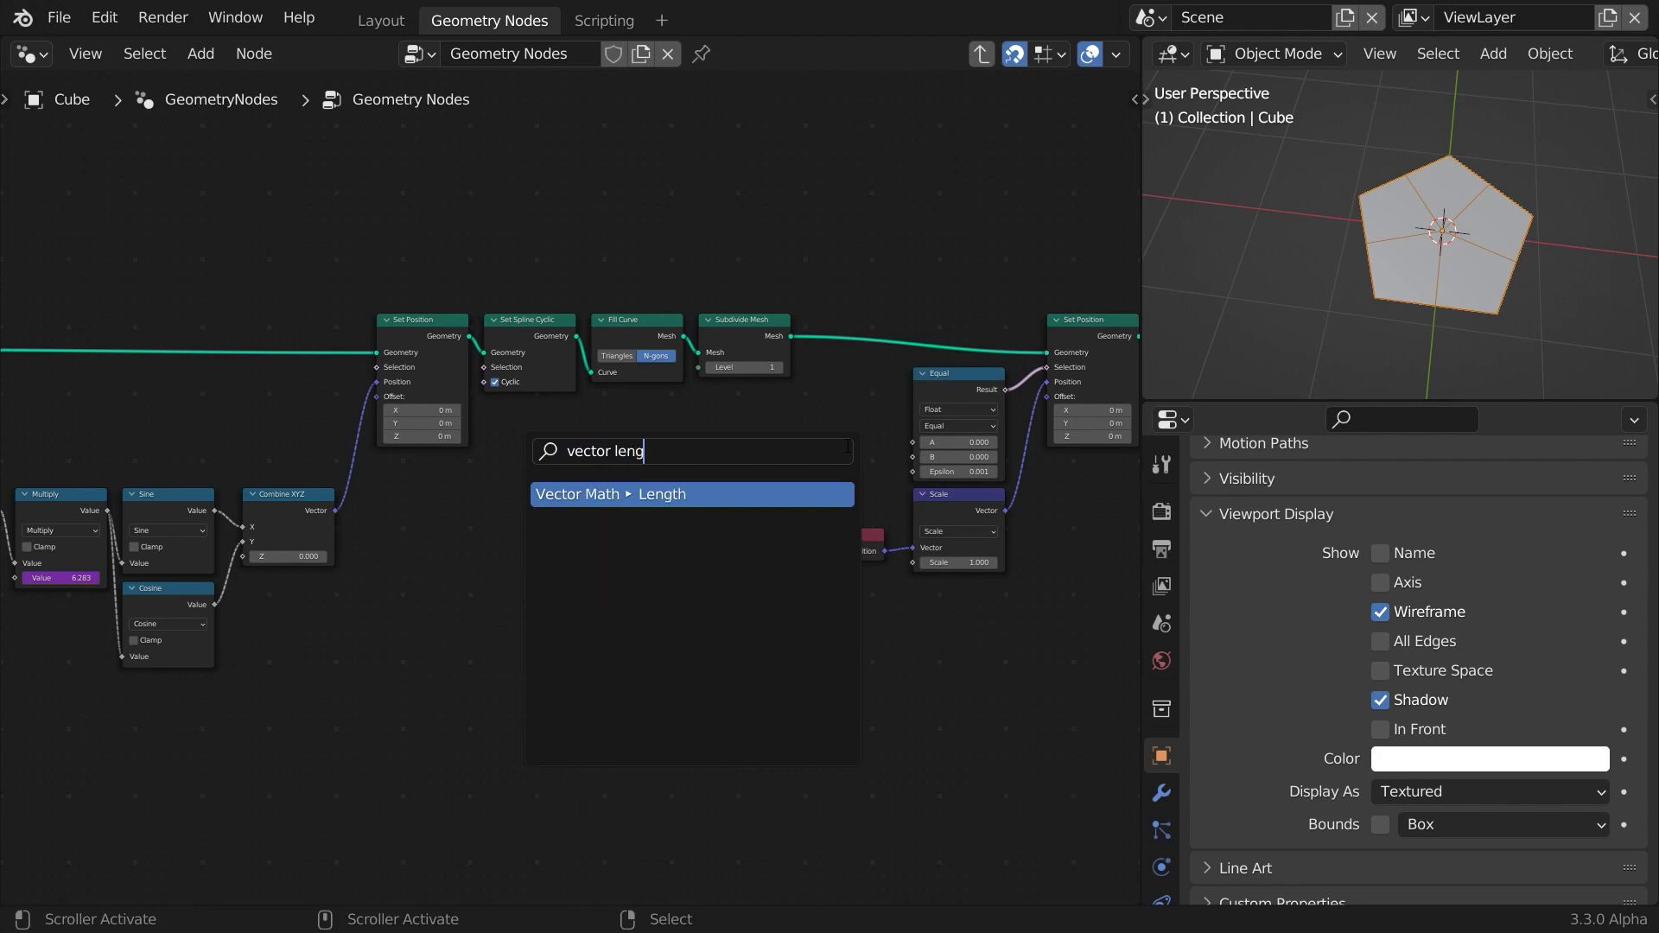
pyautogui.press('Return')
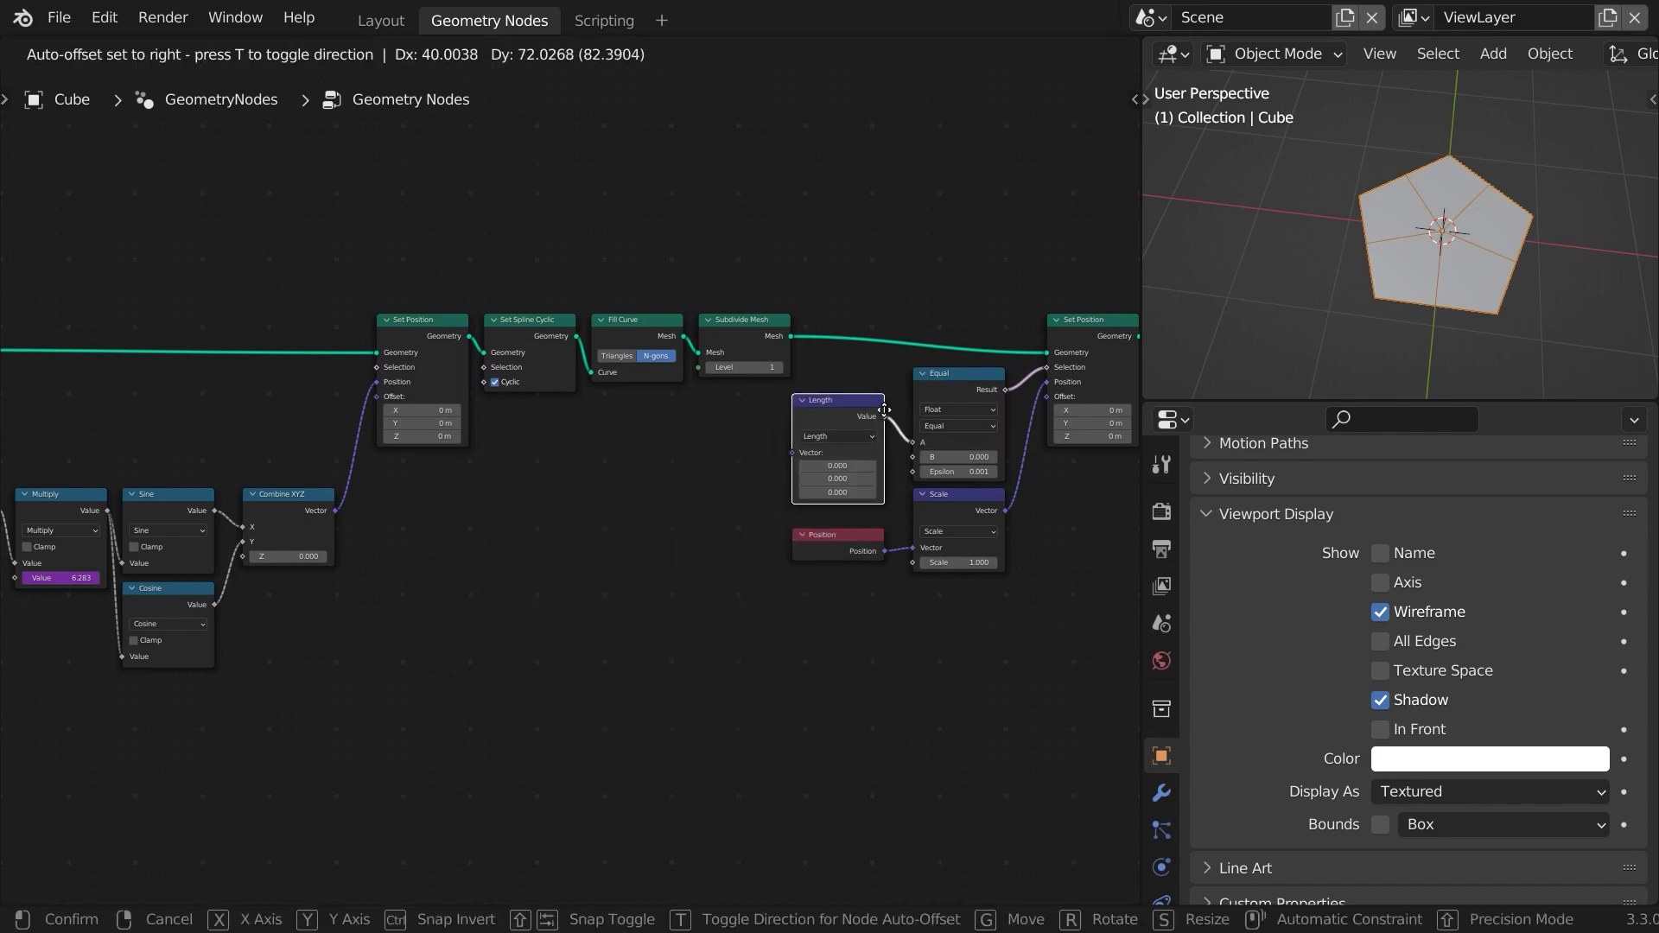
pyautogui.click(887, 405)
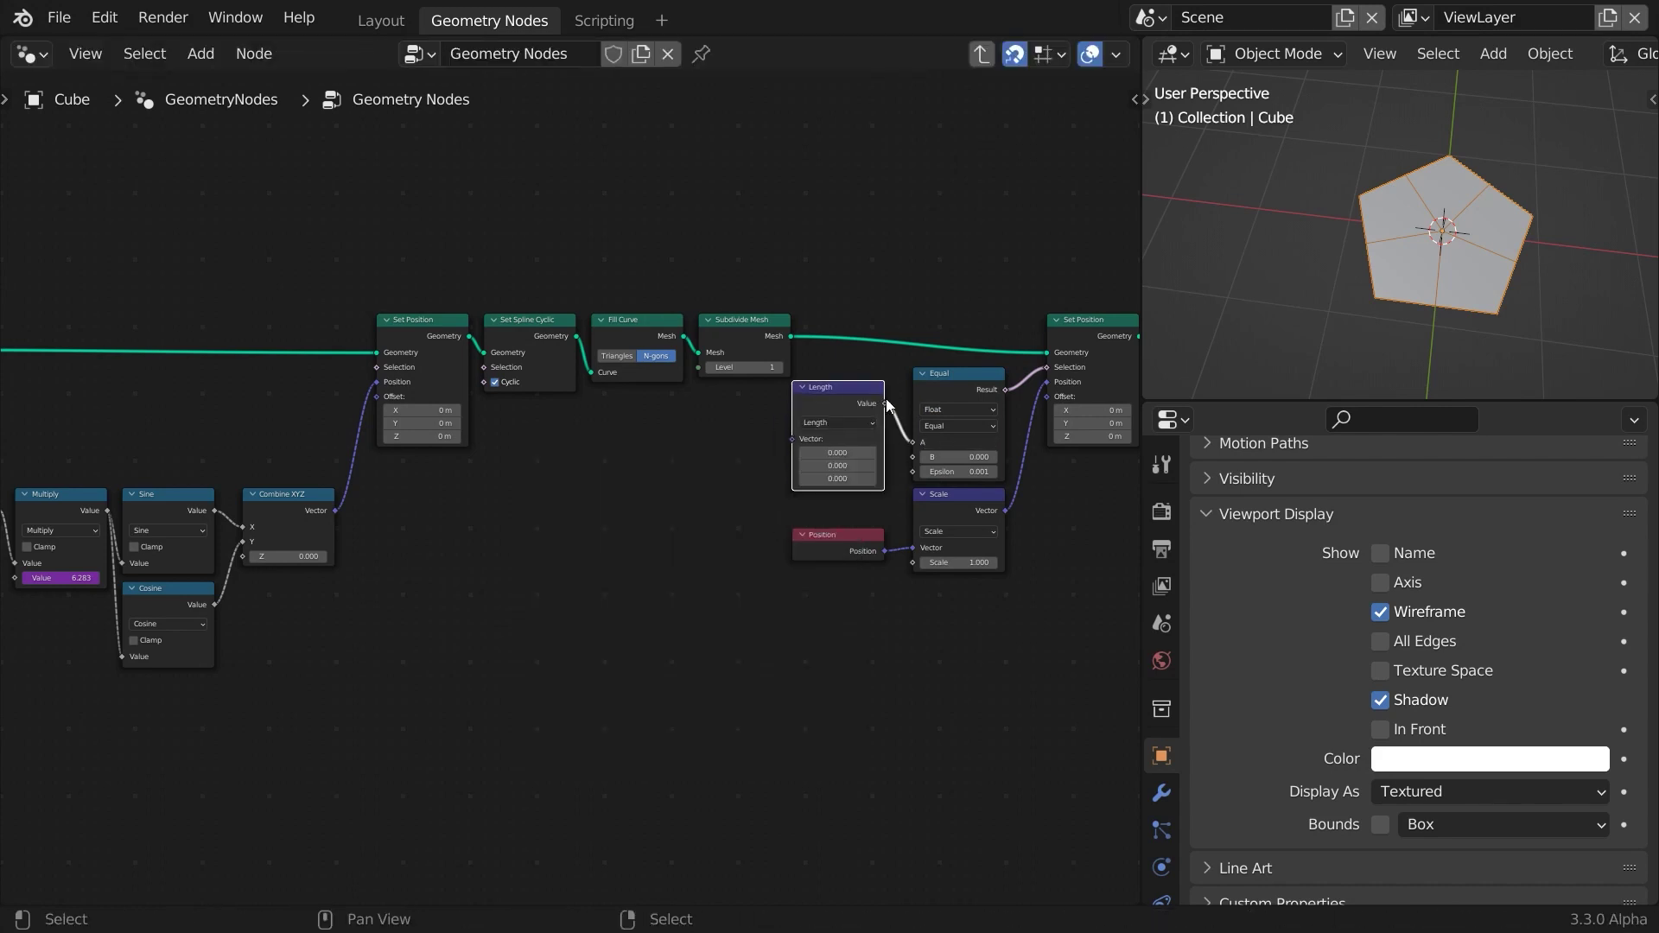
pyautogui.click(959, 456)
pyautogui.write('1')
pyautogui.press('Return')
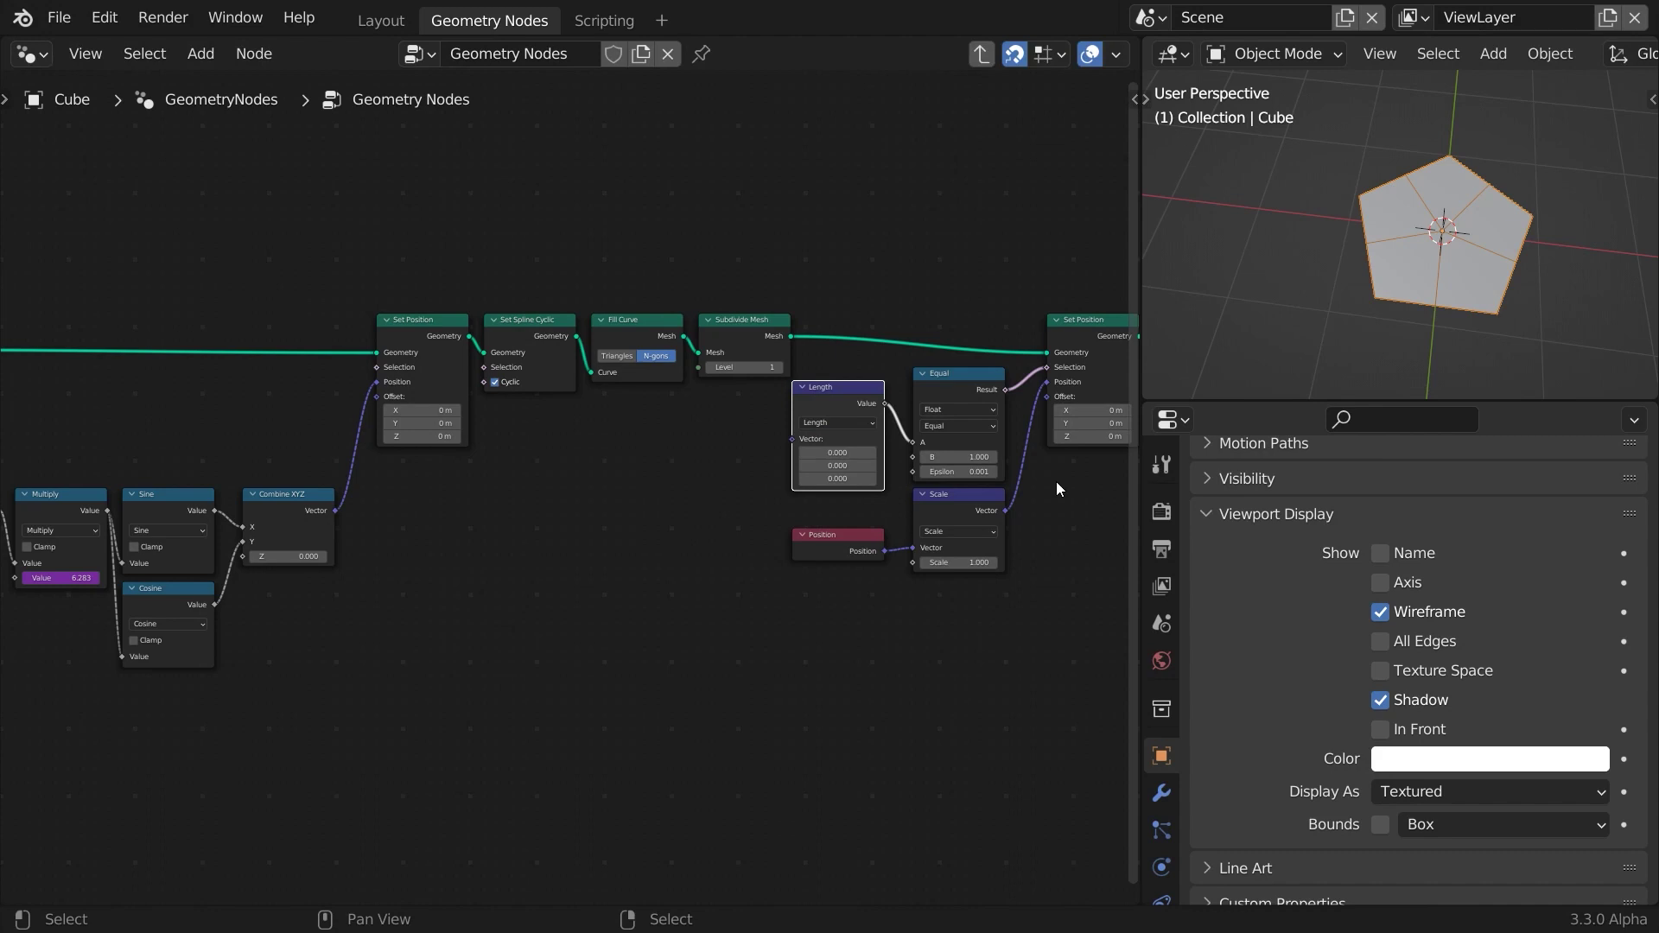
# Set the Scale node's factor to 2.000 so the pentagon becomes a star.
pyautogui.moveTo(862, 536); pyautogui.dragTo(795, 441)
pyautogui.moveTo(962, 561); pyautogui.dragTo(1062, 562)
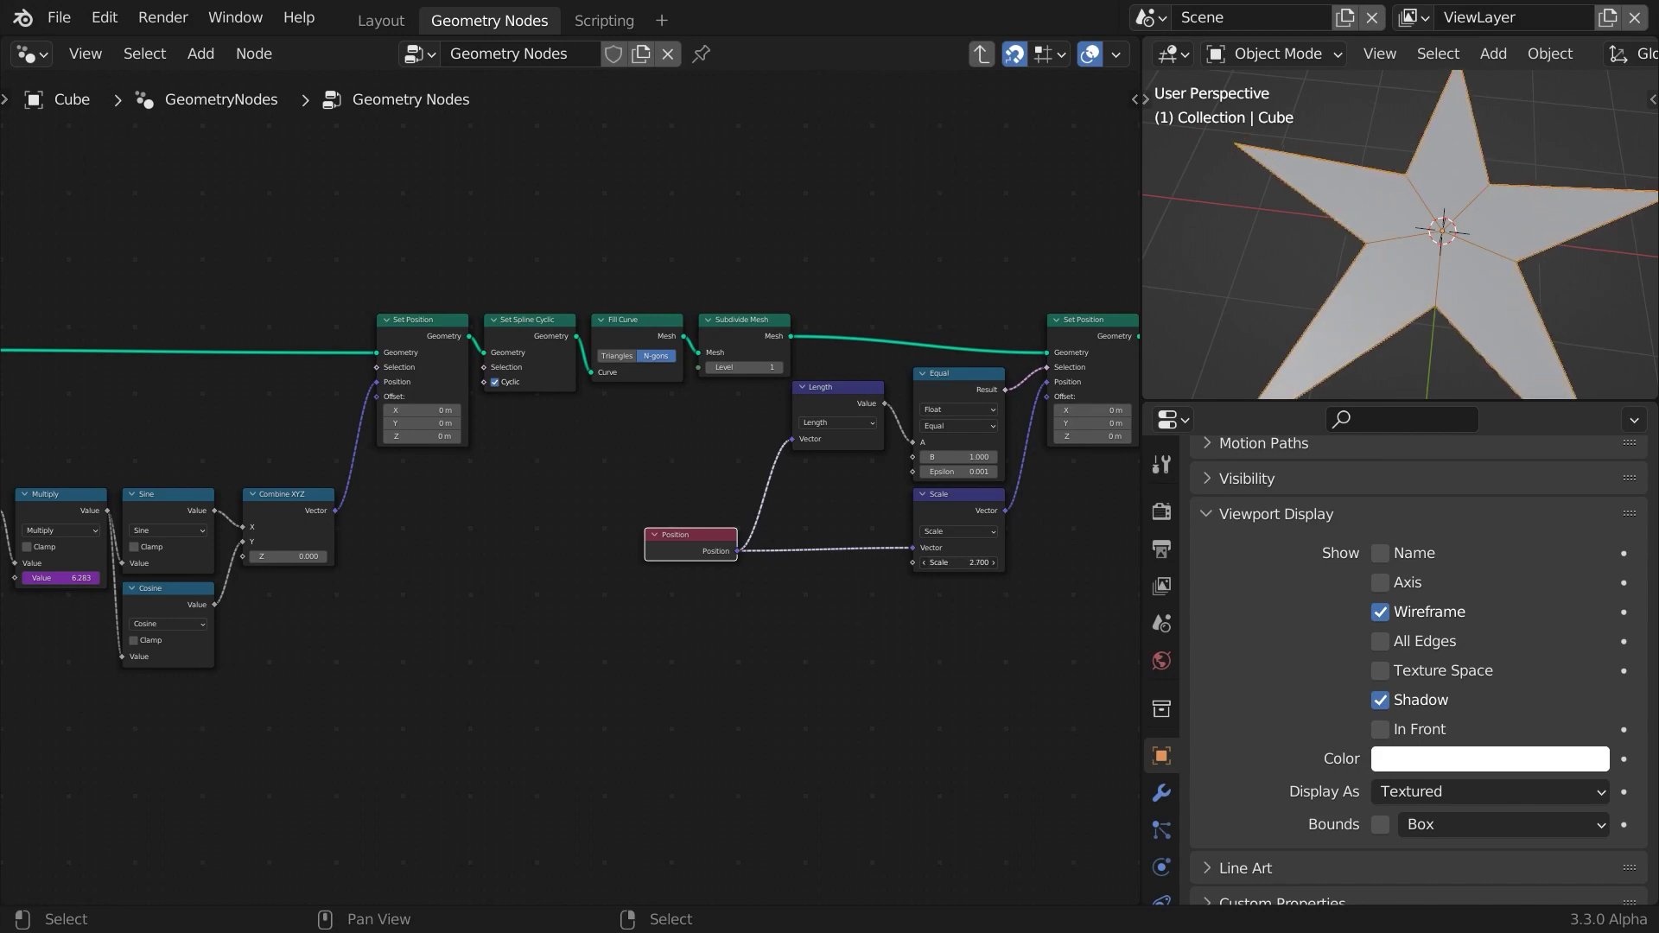
pyautogui.moveTo(925, 565); pyautogui.dragTo(873, 565)
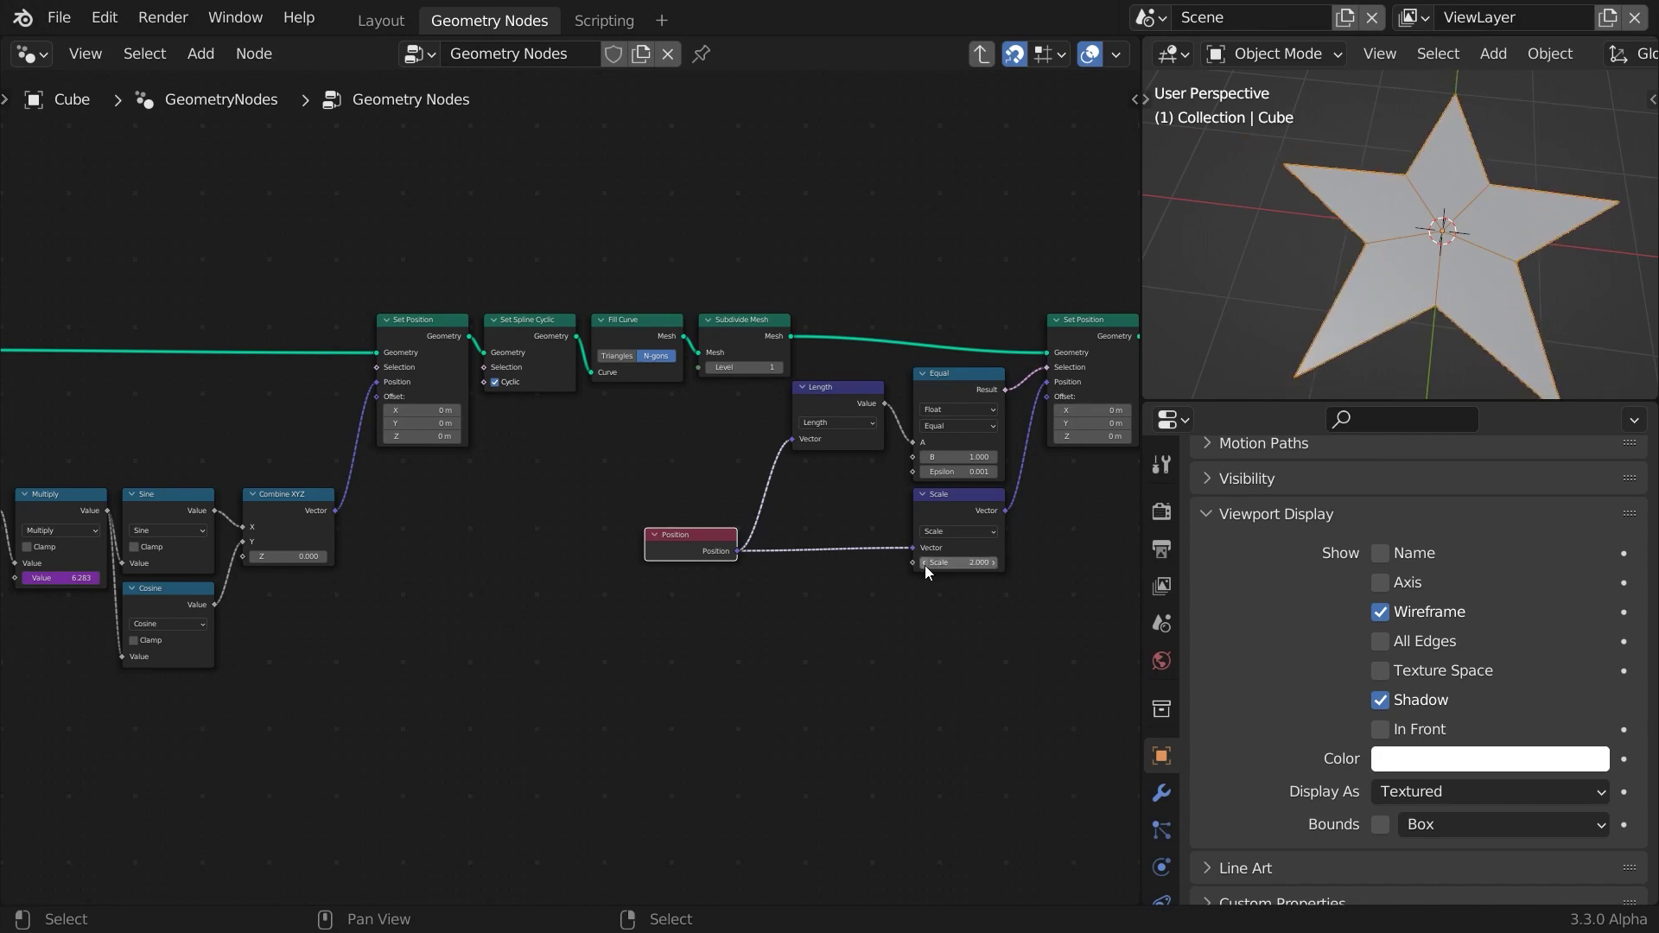
# Add a Group Input node linked to the Scale node's factor.
pyautogui.click(852, 588)
pyautogui.hotkey('shift', 'a')
pyautogui.write('gro')
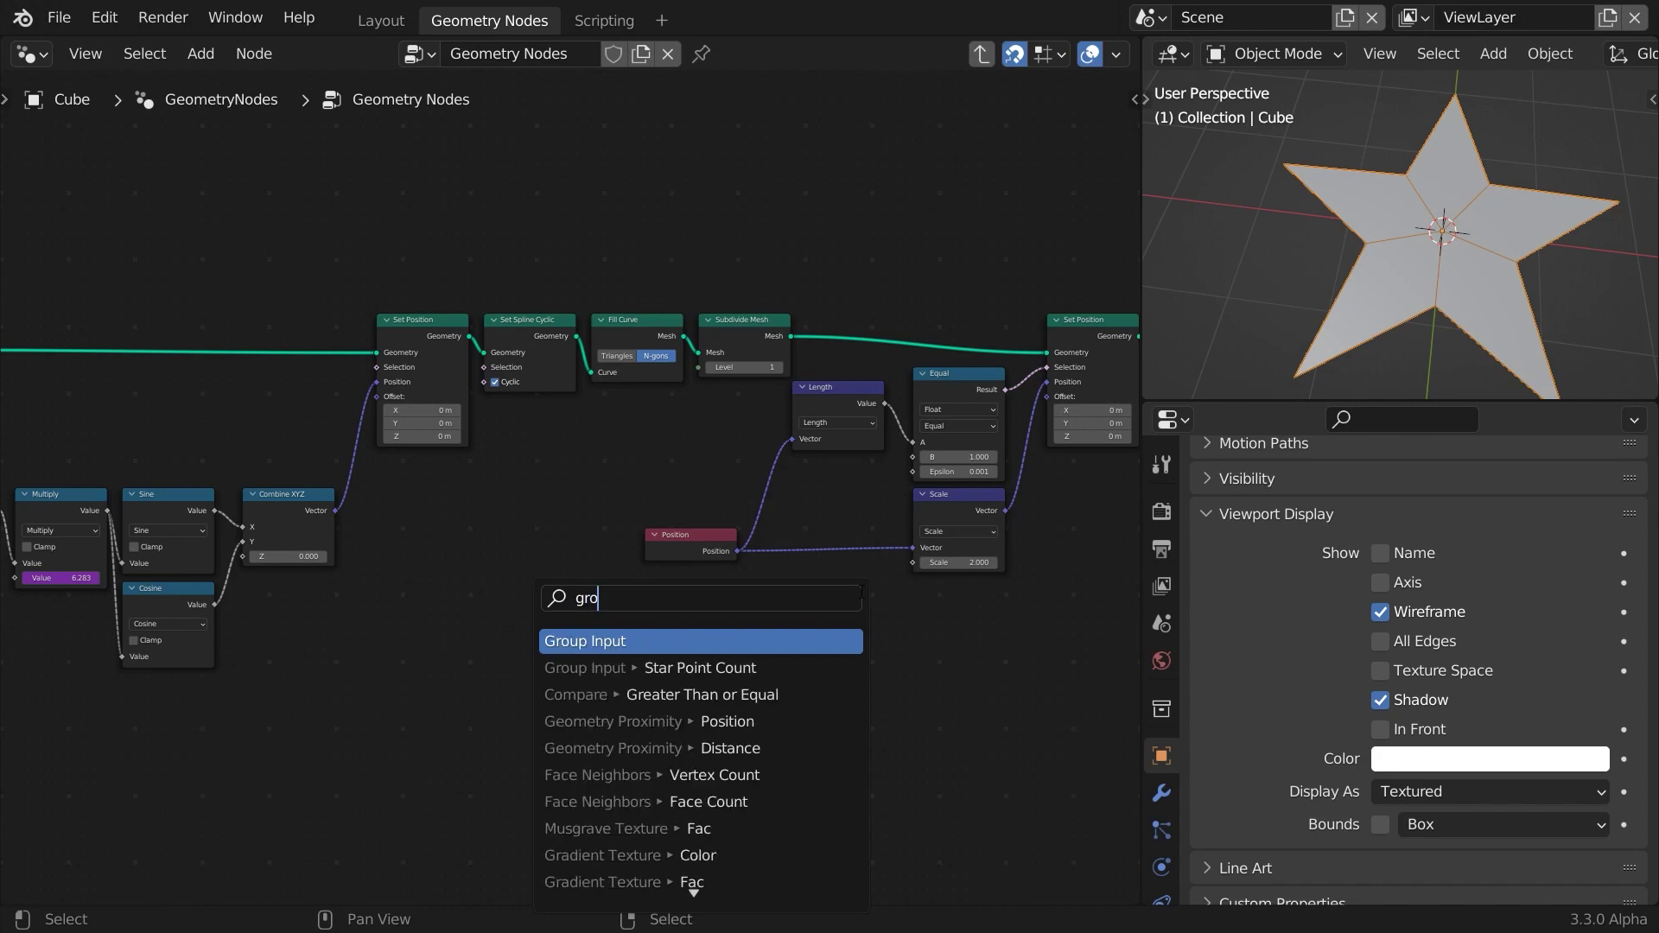
pyautogui.write('up')
pyautogui.press('Return')
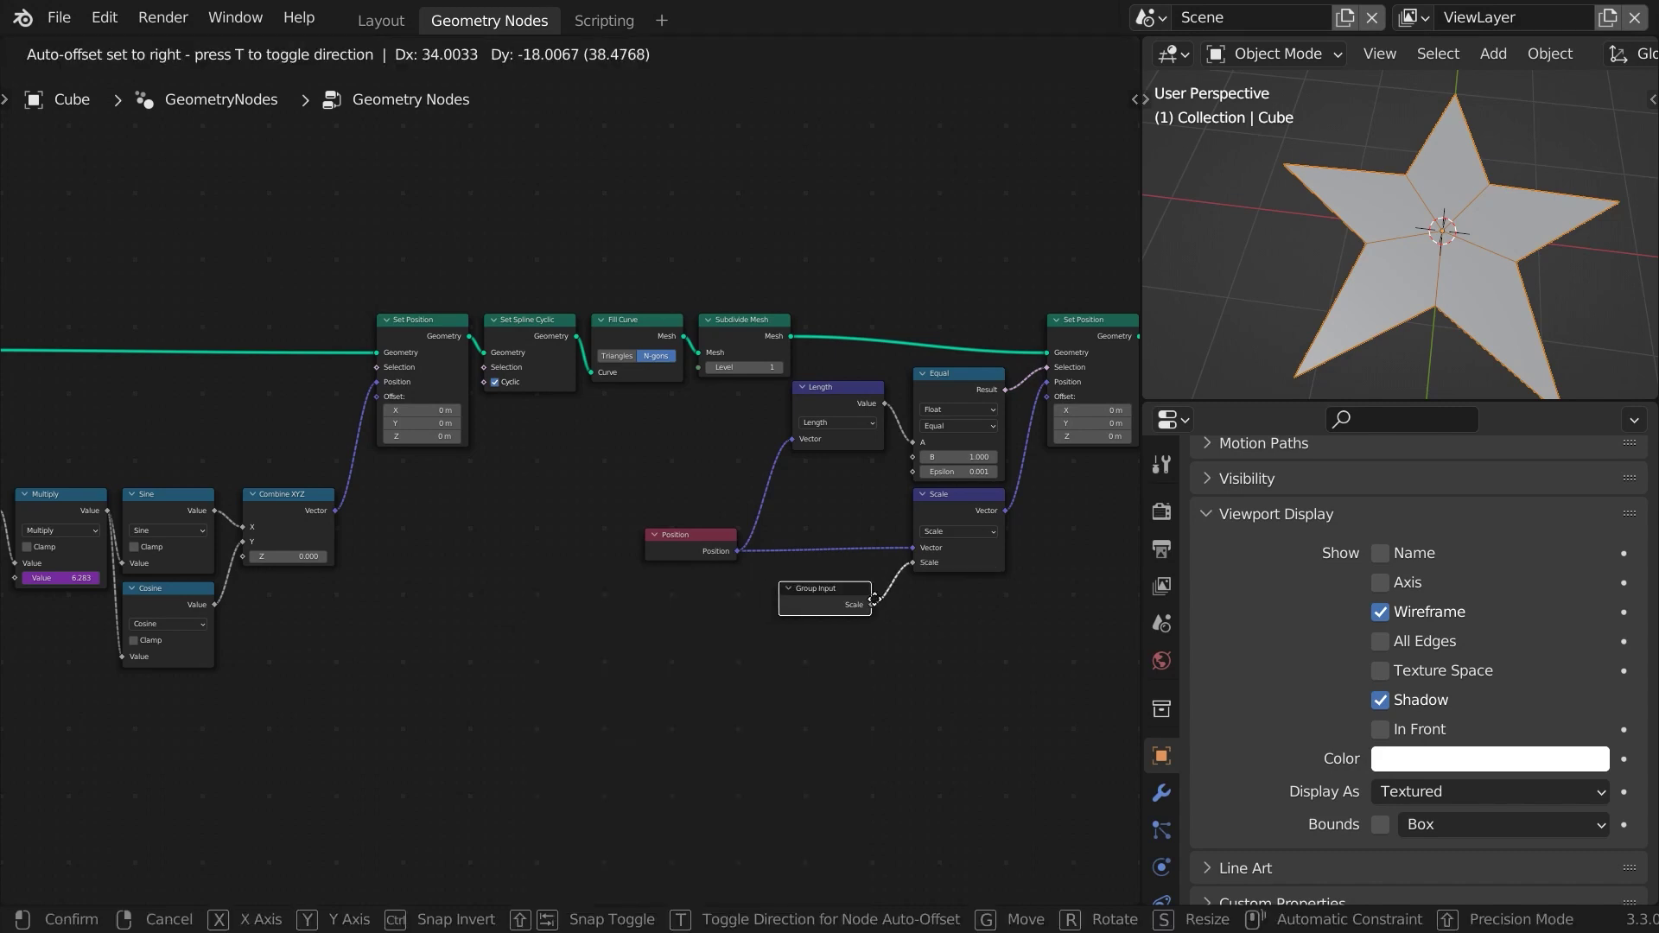
pyautogui.click(874, 599)
# Rename the new group input to Radius, with minimum 1 and maximum 3.
pyautogui.press('n')
pyautogui.doubleClick(940, 188)
pyautogui.write('Radius')
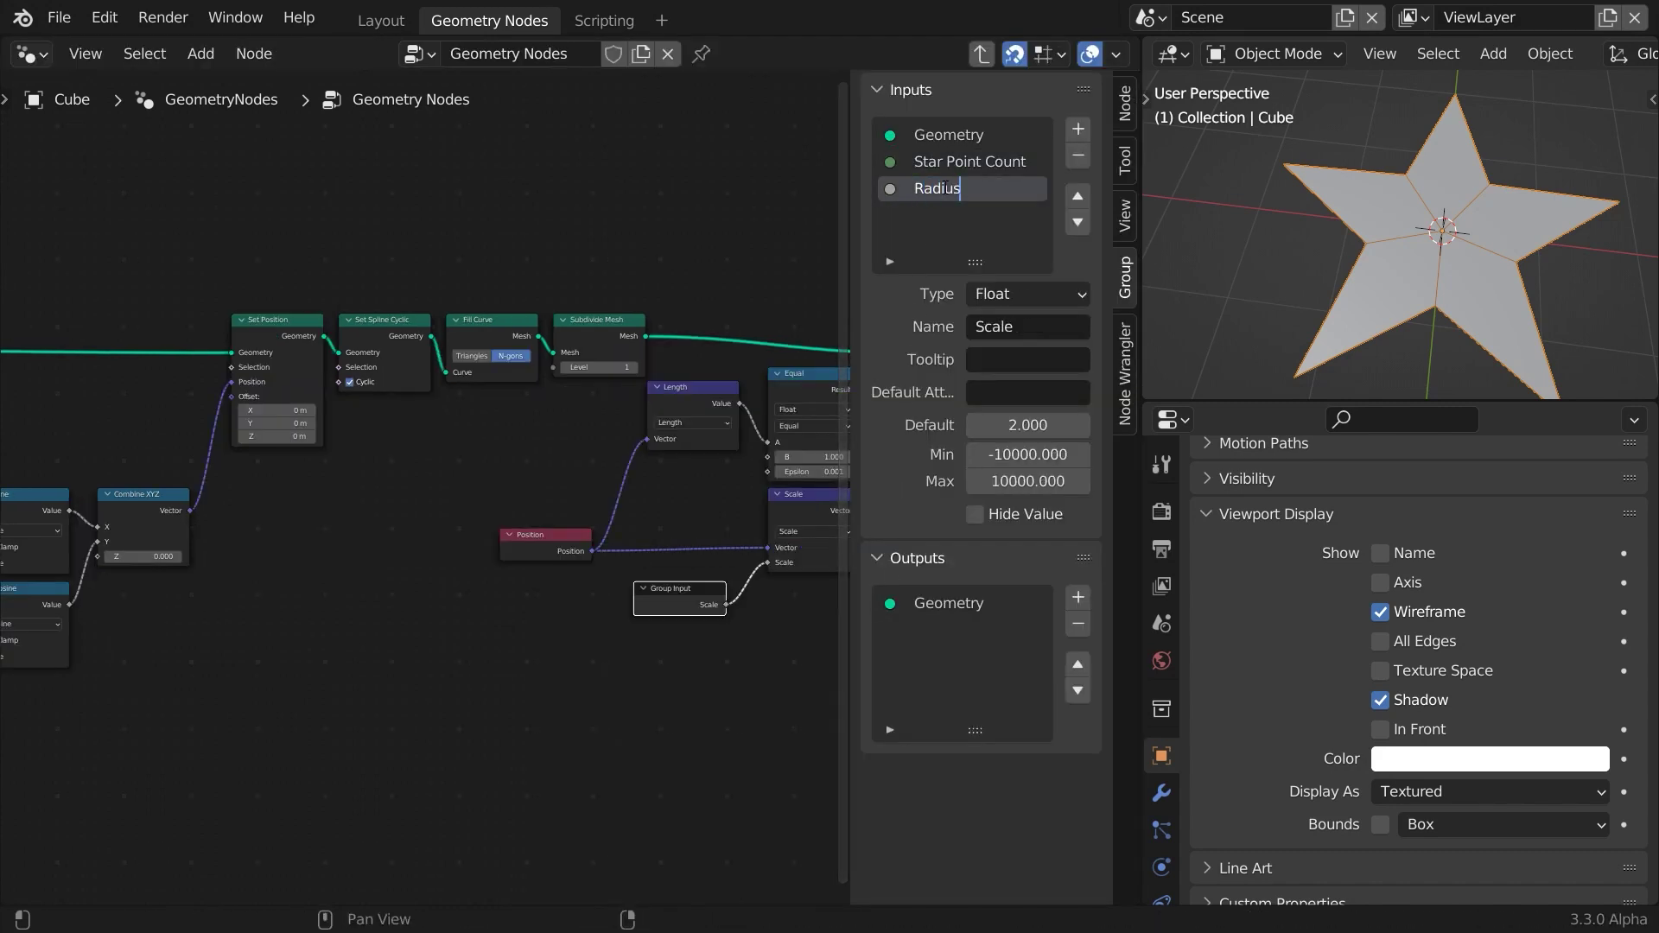
pyautogui.press('Return')
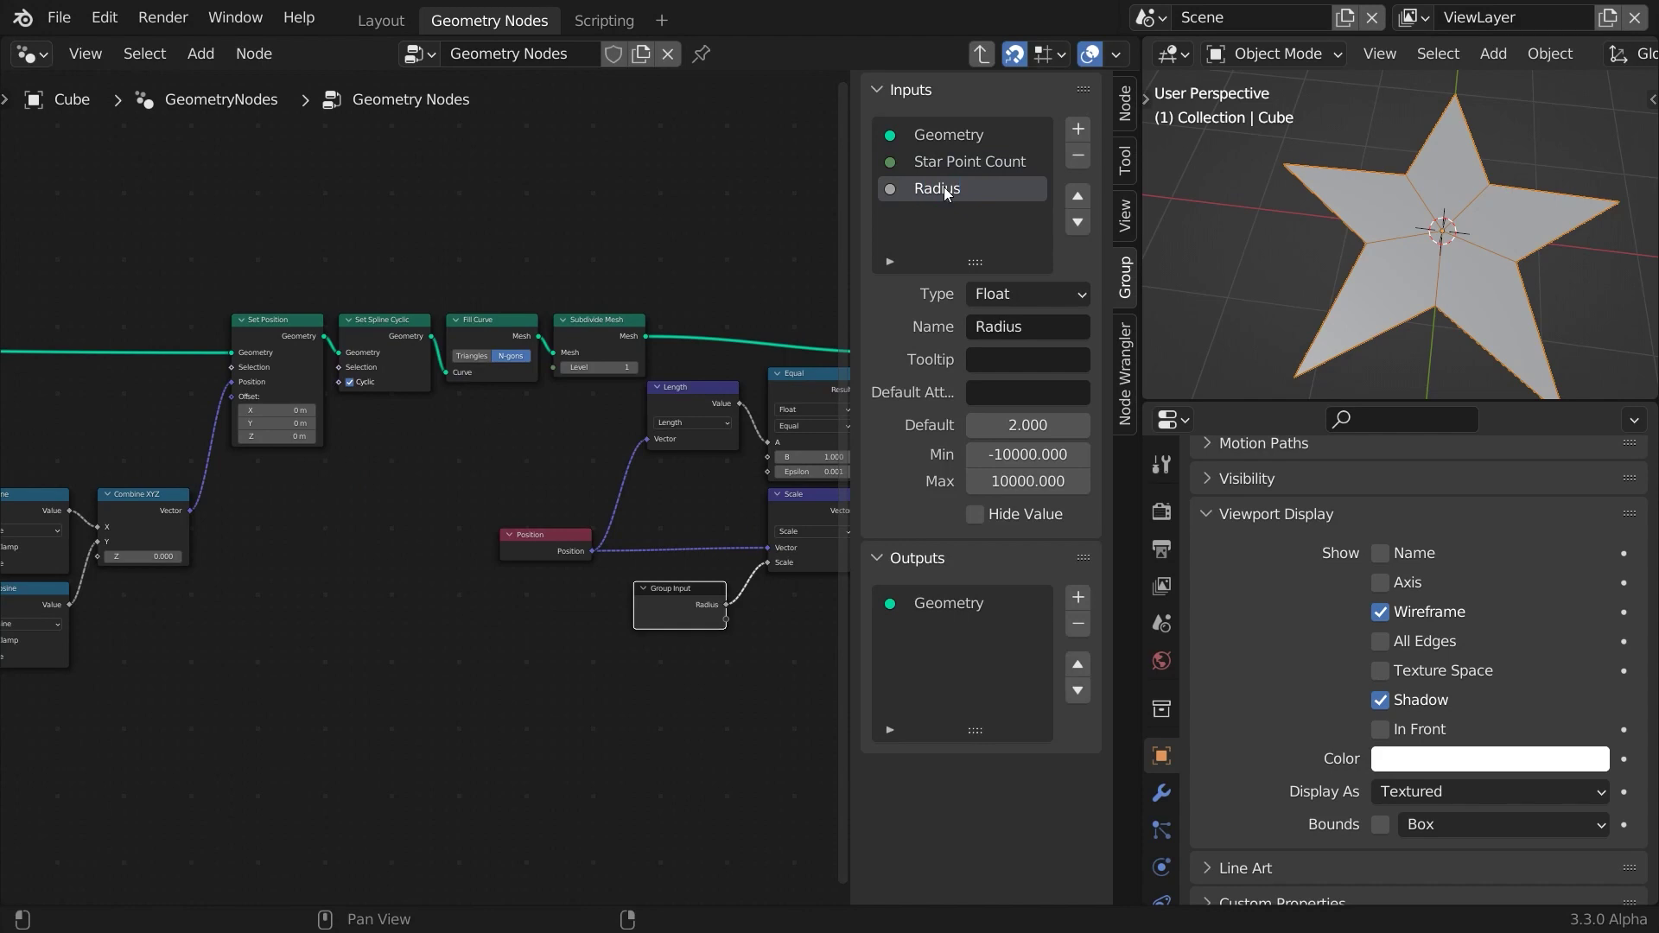
pyautogui.click(1035, 455)
pyautogui.write('1')
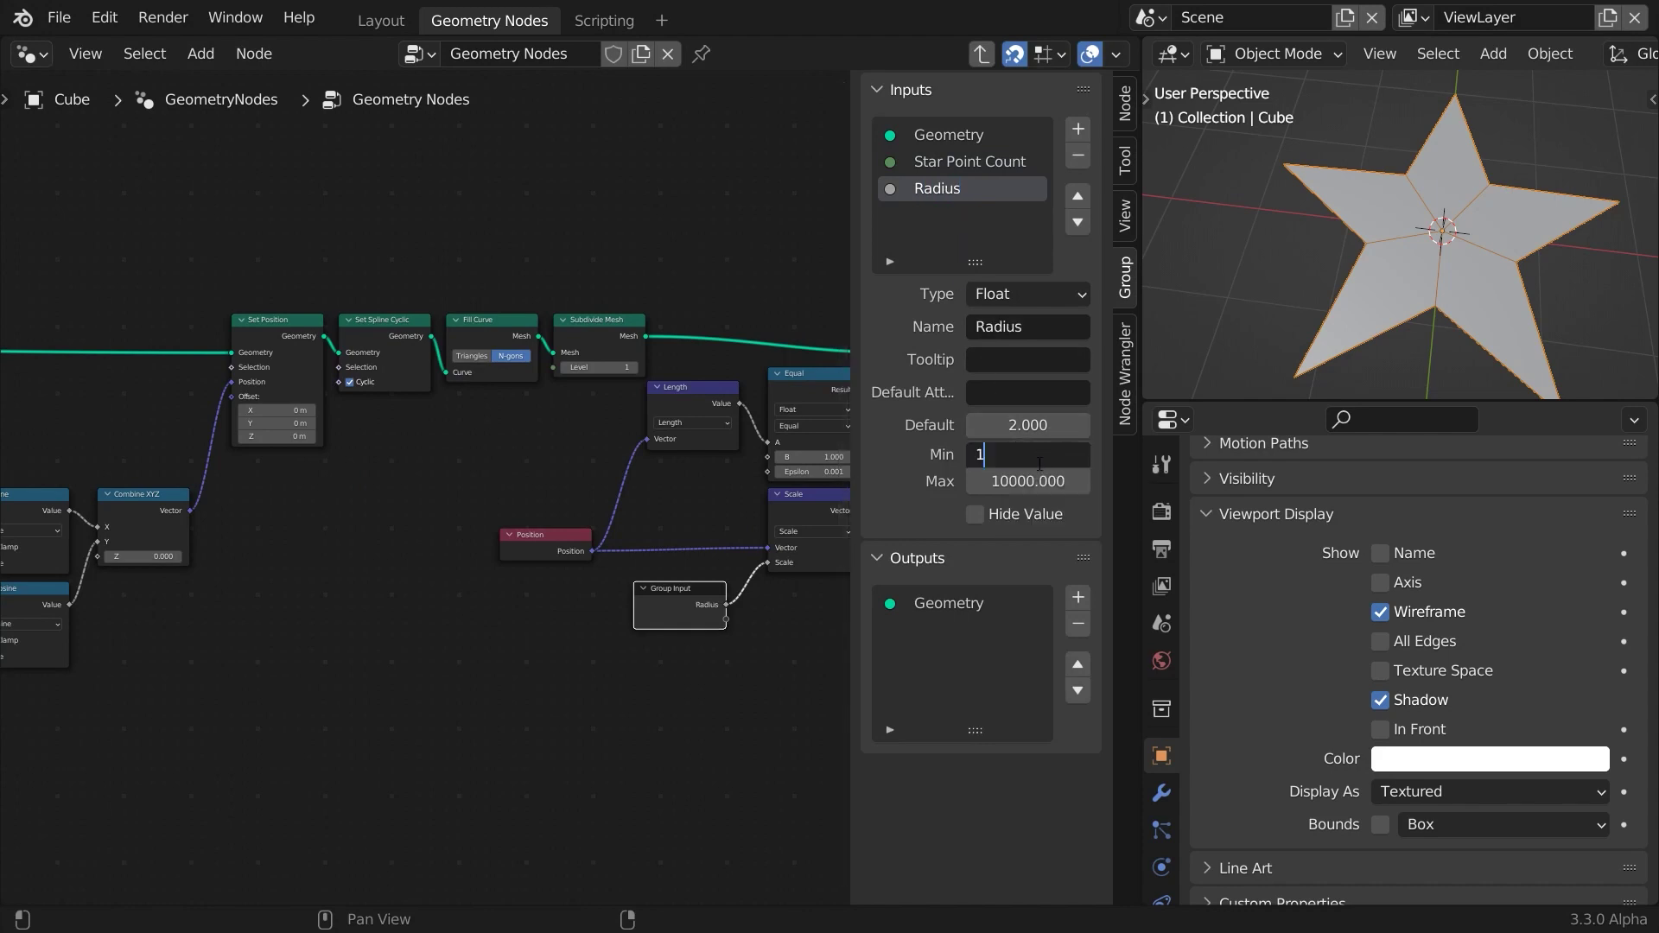
pyautogui.press('Tab')
pyautogui.write('3')
pyautogui.press('Return')
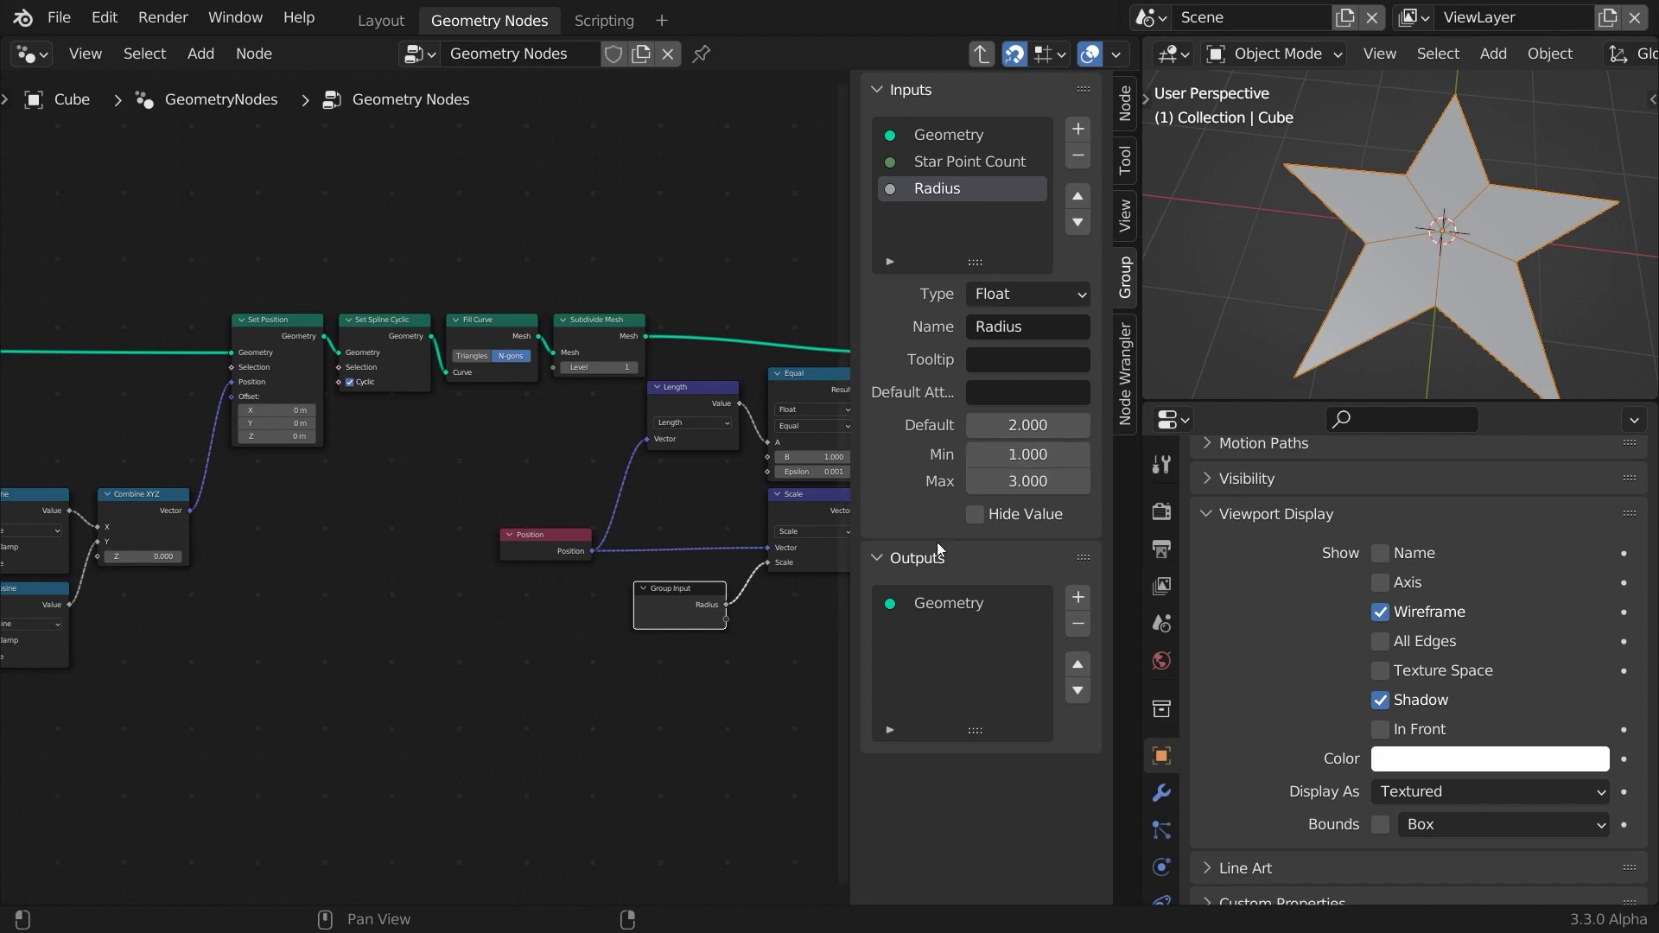
pyautogui.press('n')
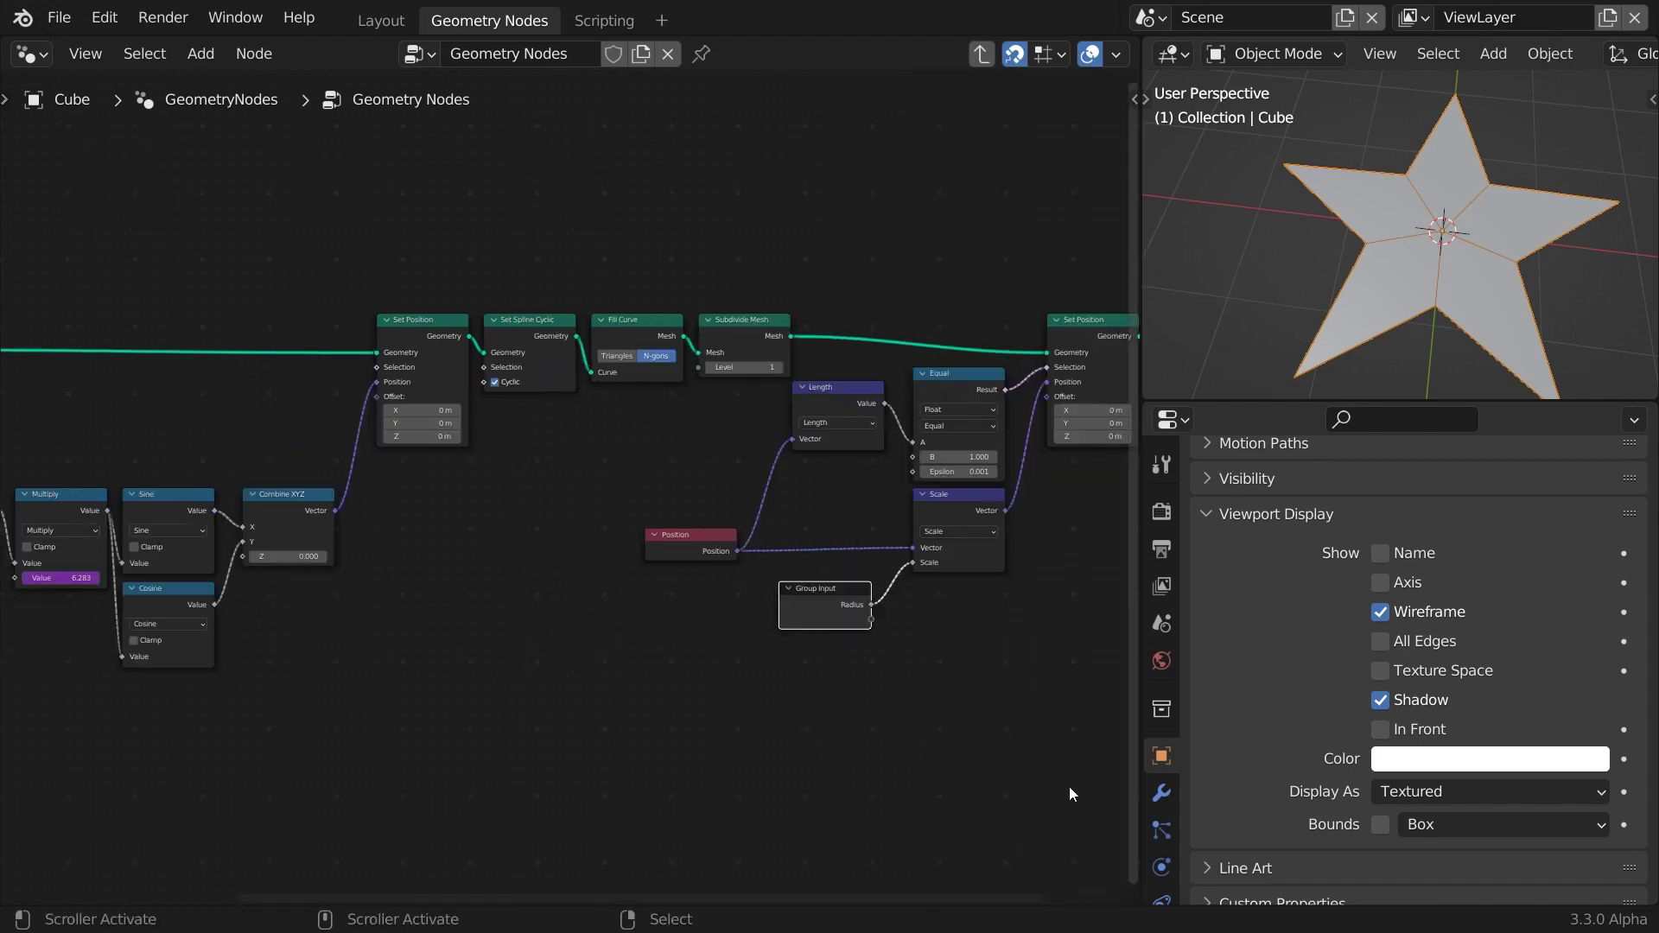
# Show the Cube's modifier settings and move Group Output further right.
pyautogui.click(1162, 793)
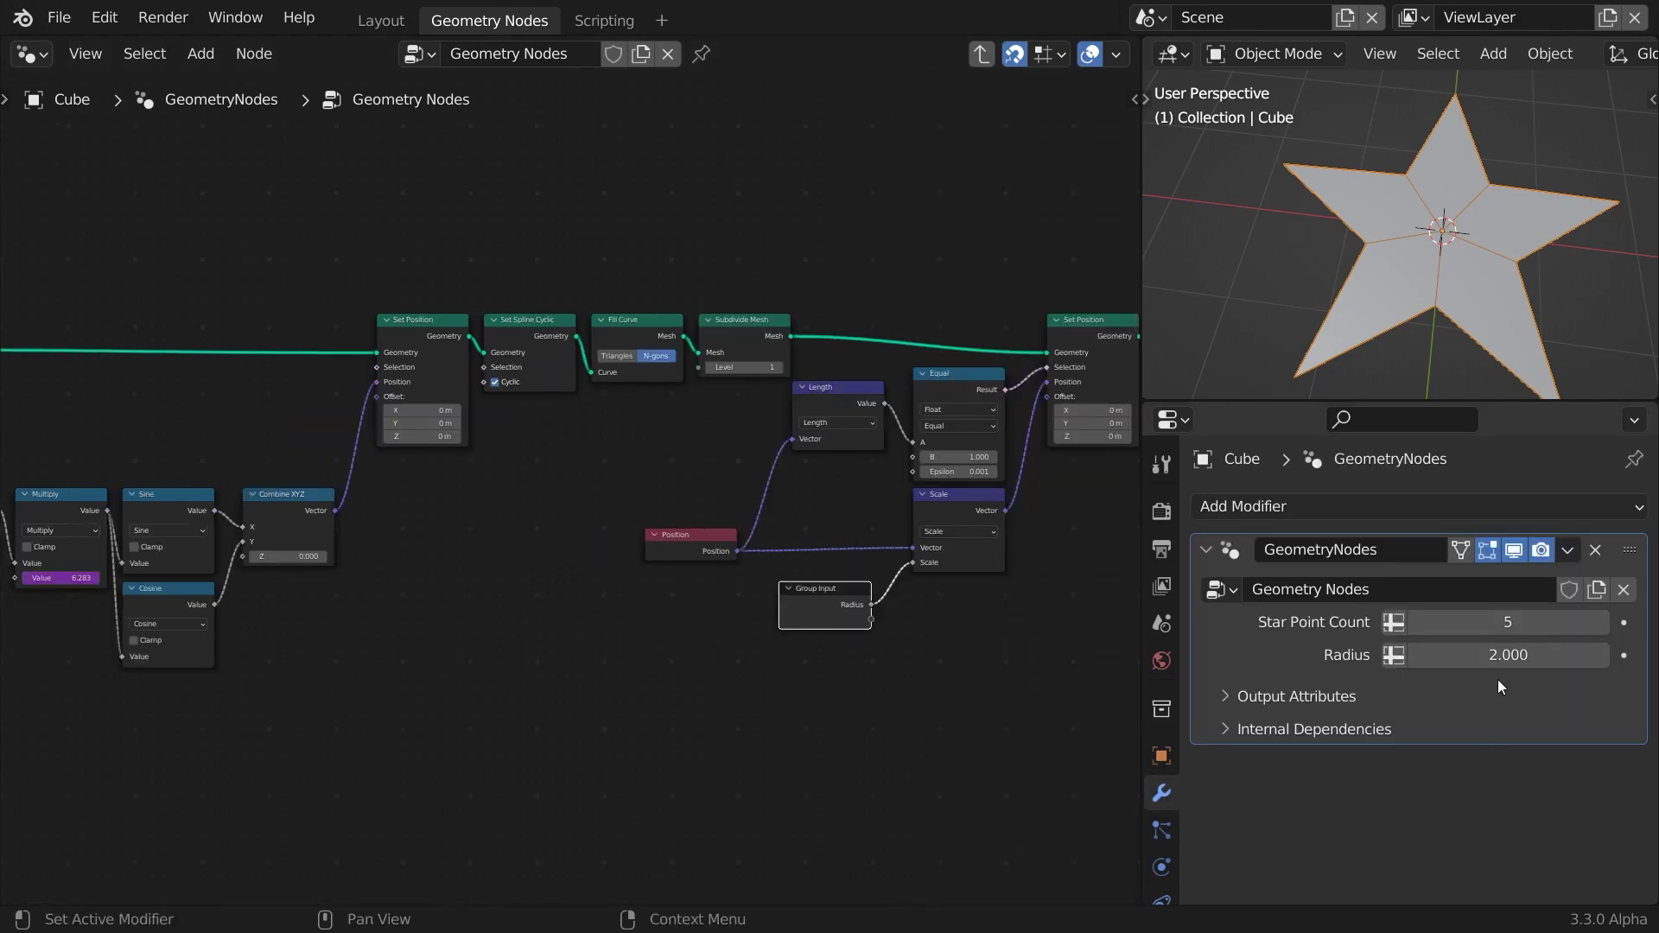
pyautogui.moveTo(1068, 556); pyautogui.dragTo(422, 530, button='middle')
pyautogui.moveTo(547, 288); pyautogui.dragTo(1040, 287)
# Insert a Split Edges node after Set Position, before Group Output.
pyautogui.moveTo(480, 309); pyautogui.dragTo(519, 345)
pyautogui.write('split')
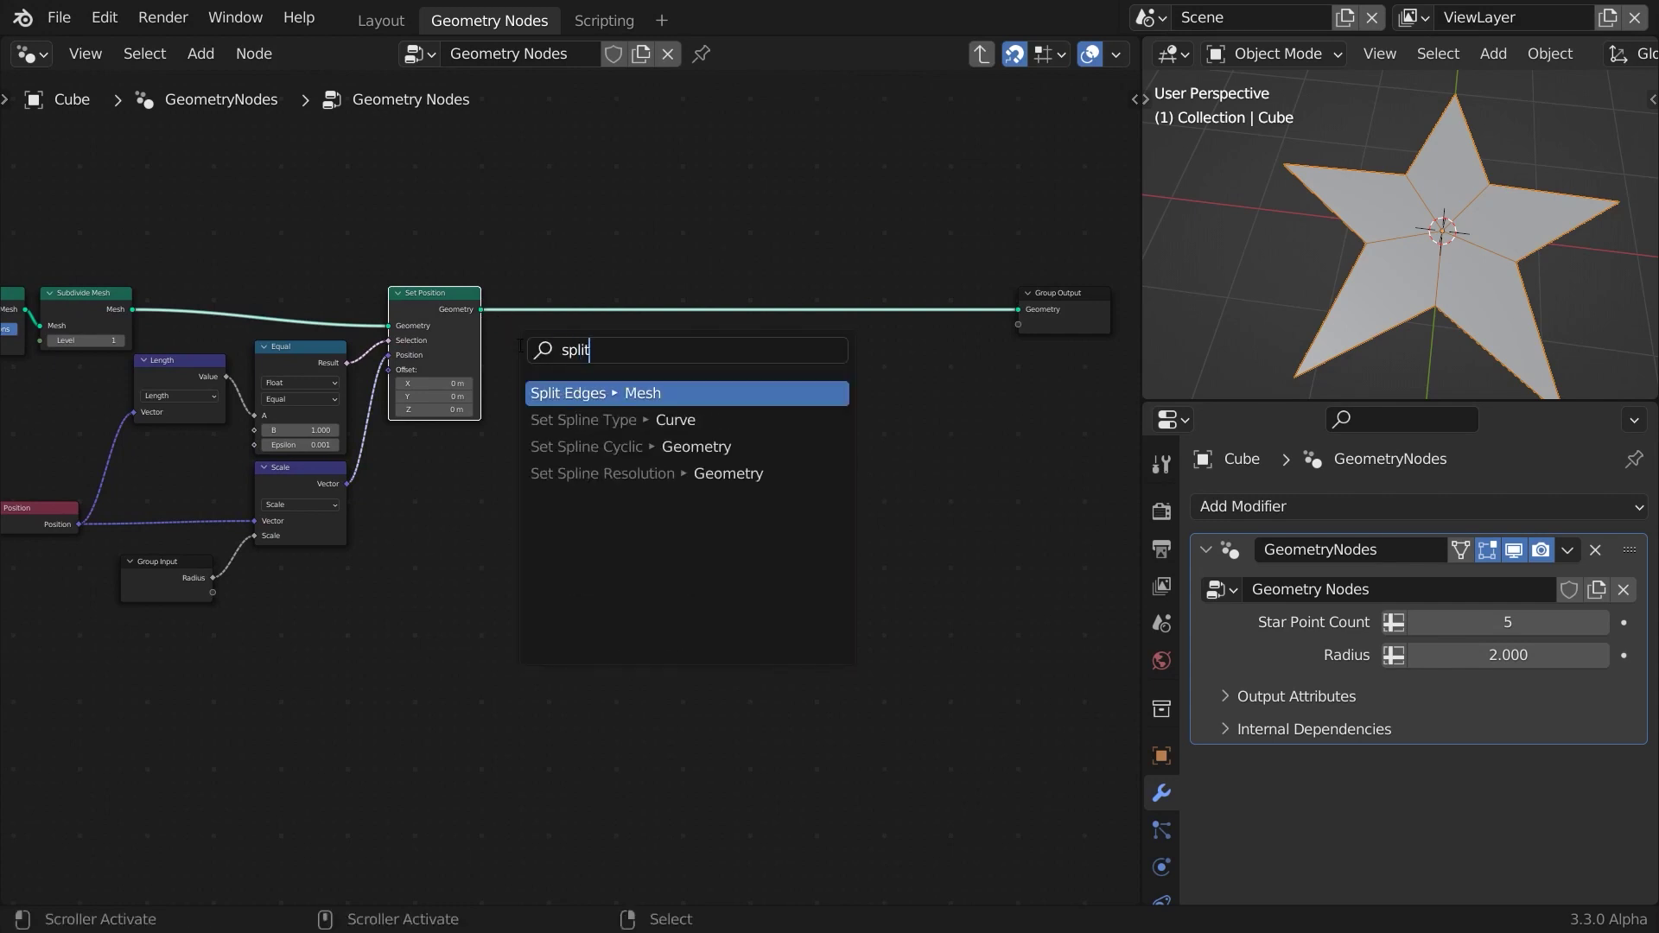
pyautogui.press('Return')
pyautogui.click(498, 307)
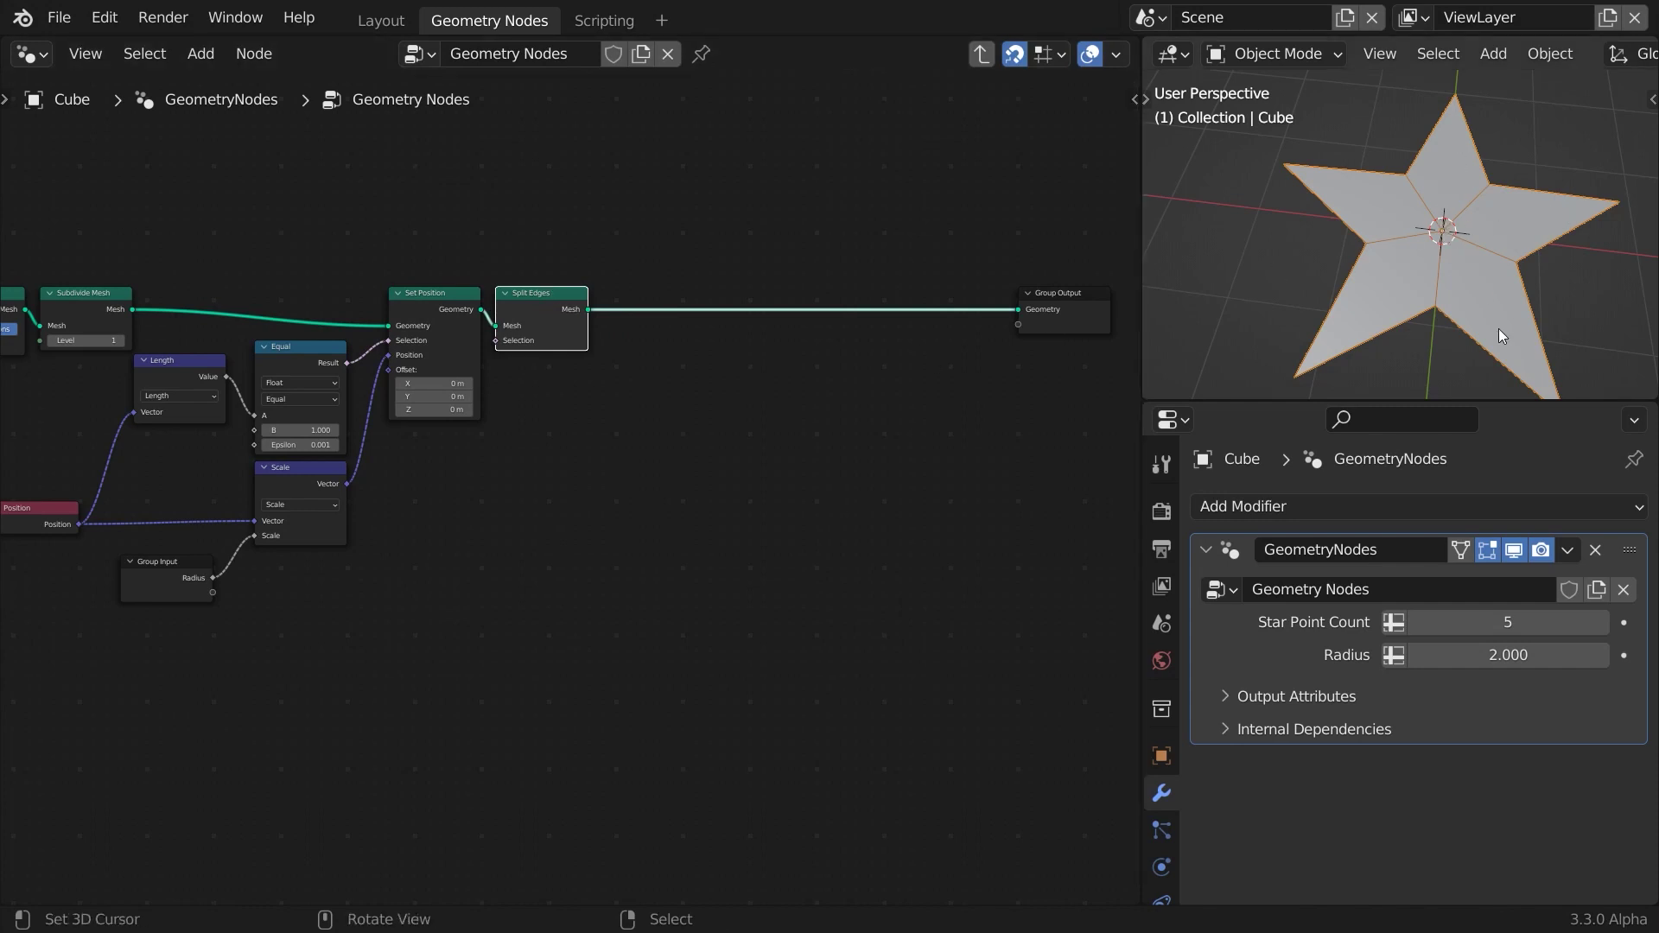
# Add an Extrude Mesh node after Split Edges with Individual off and Offset Scale 0.
pyautogui.moveTo(588, 309); pyautogui.dragTo(864, 352)
pyautogui.write('ex')
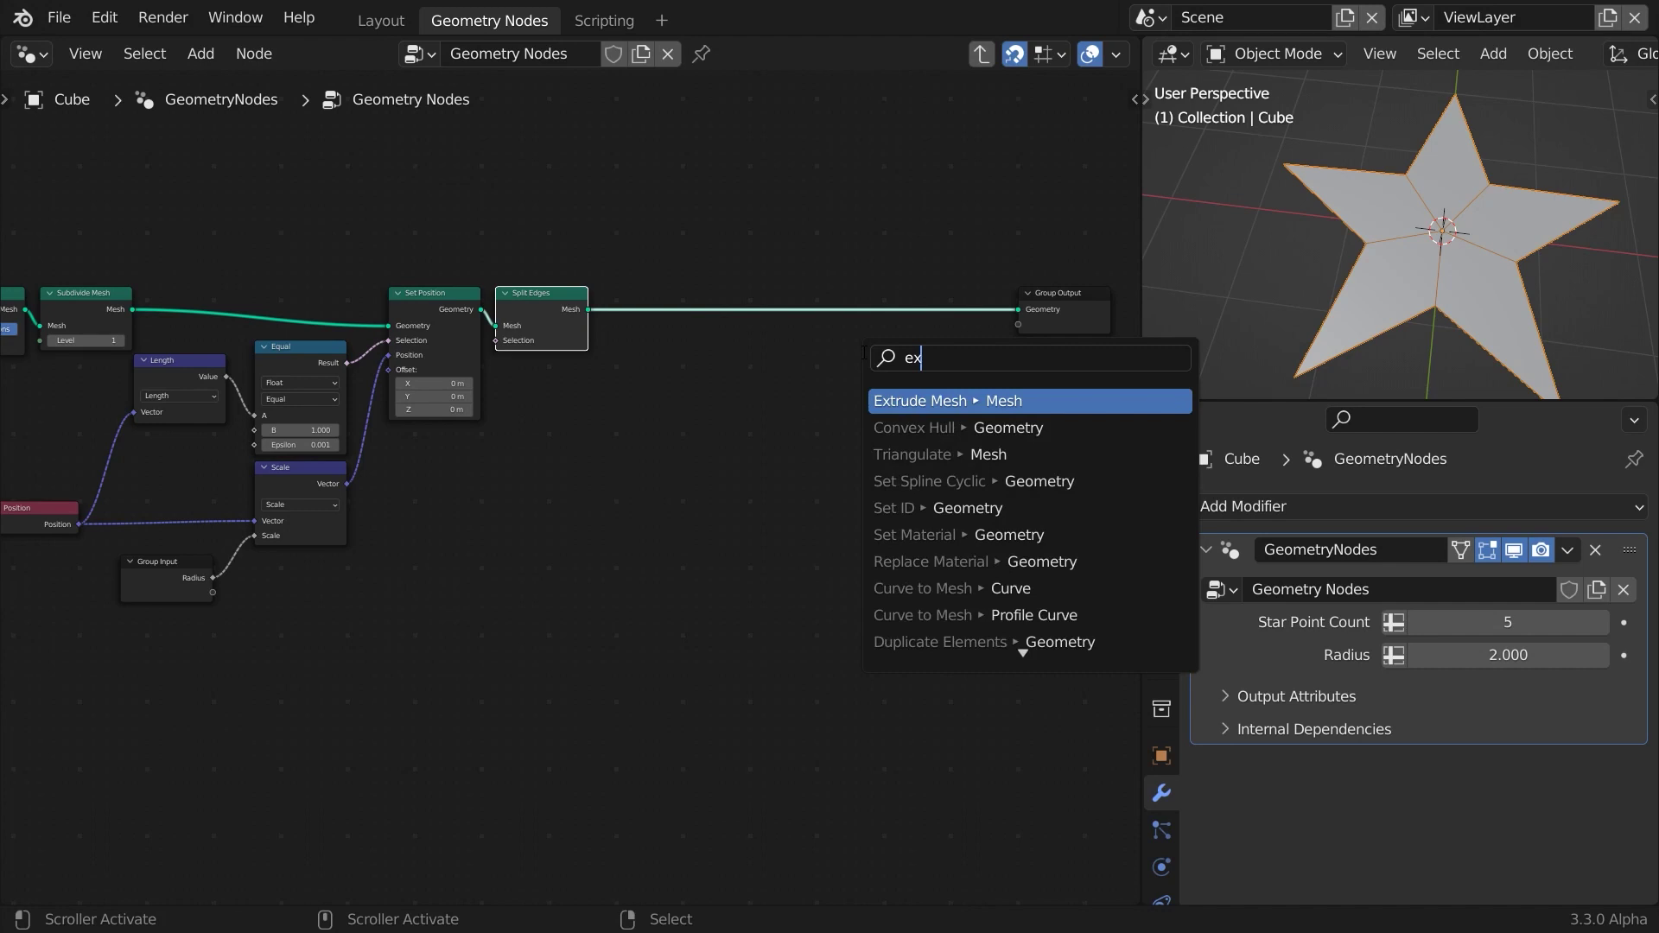
pyautogui.write('trude')
pyautogui.press('Return')
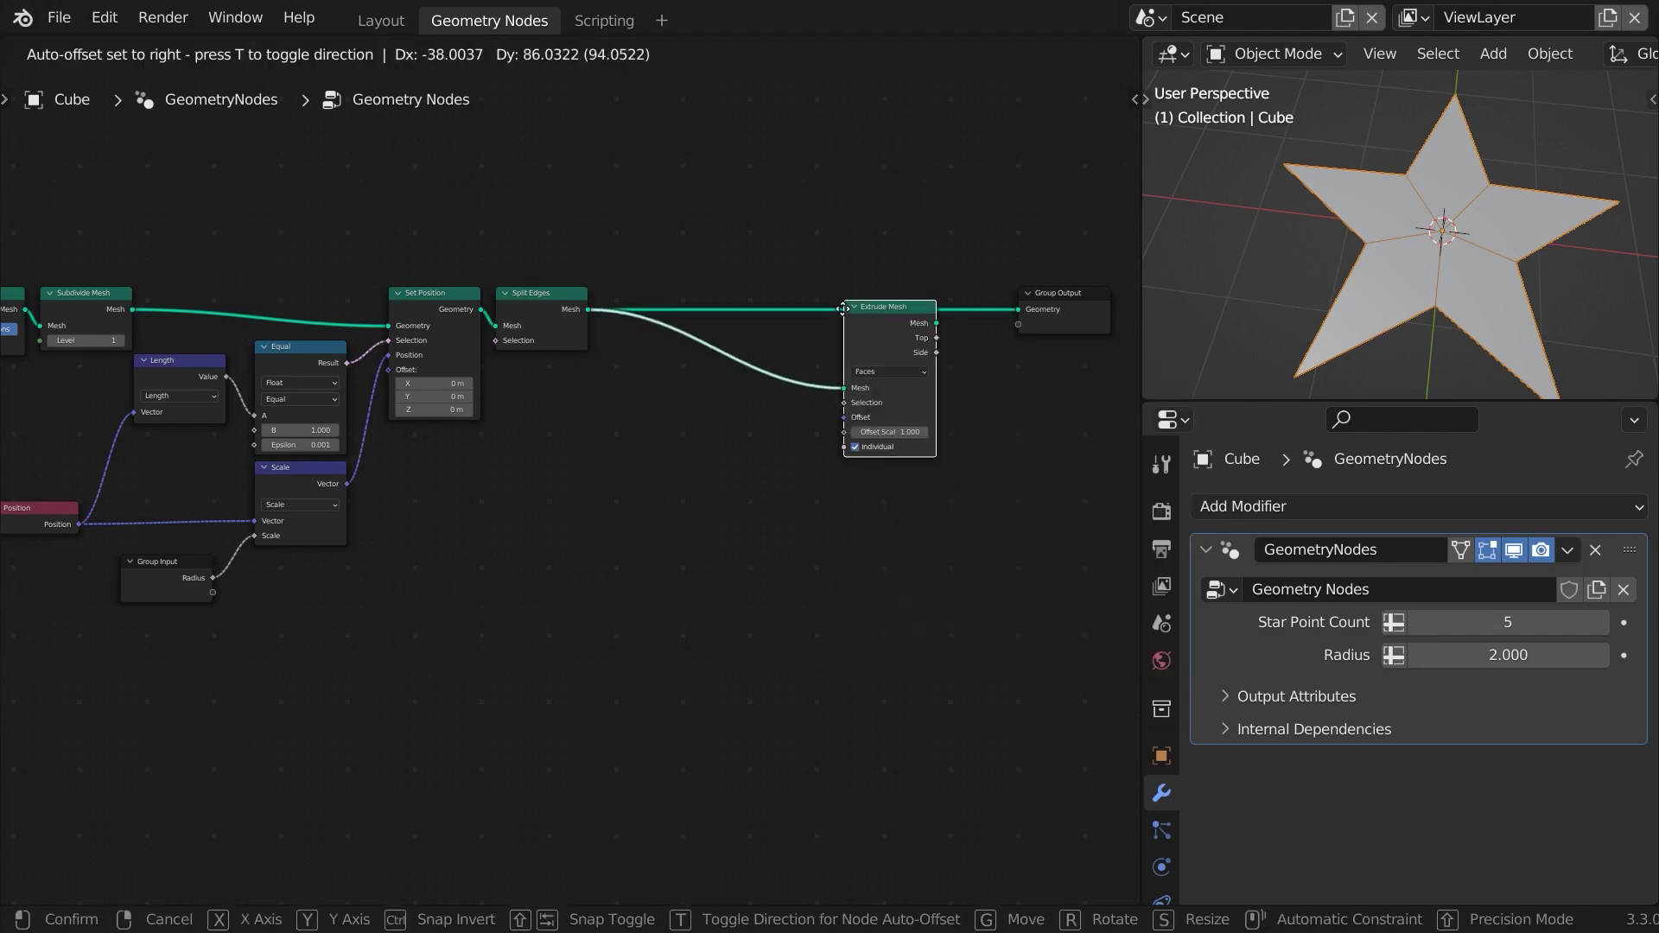
pyautogui.click(841, 283)
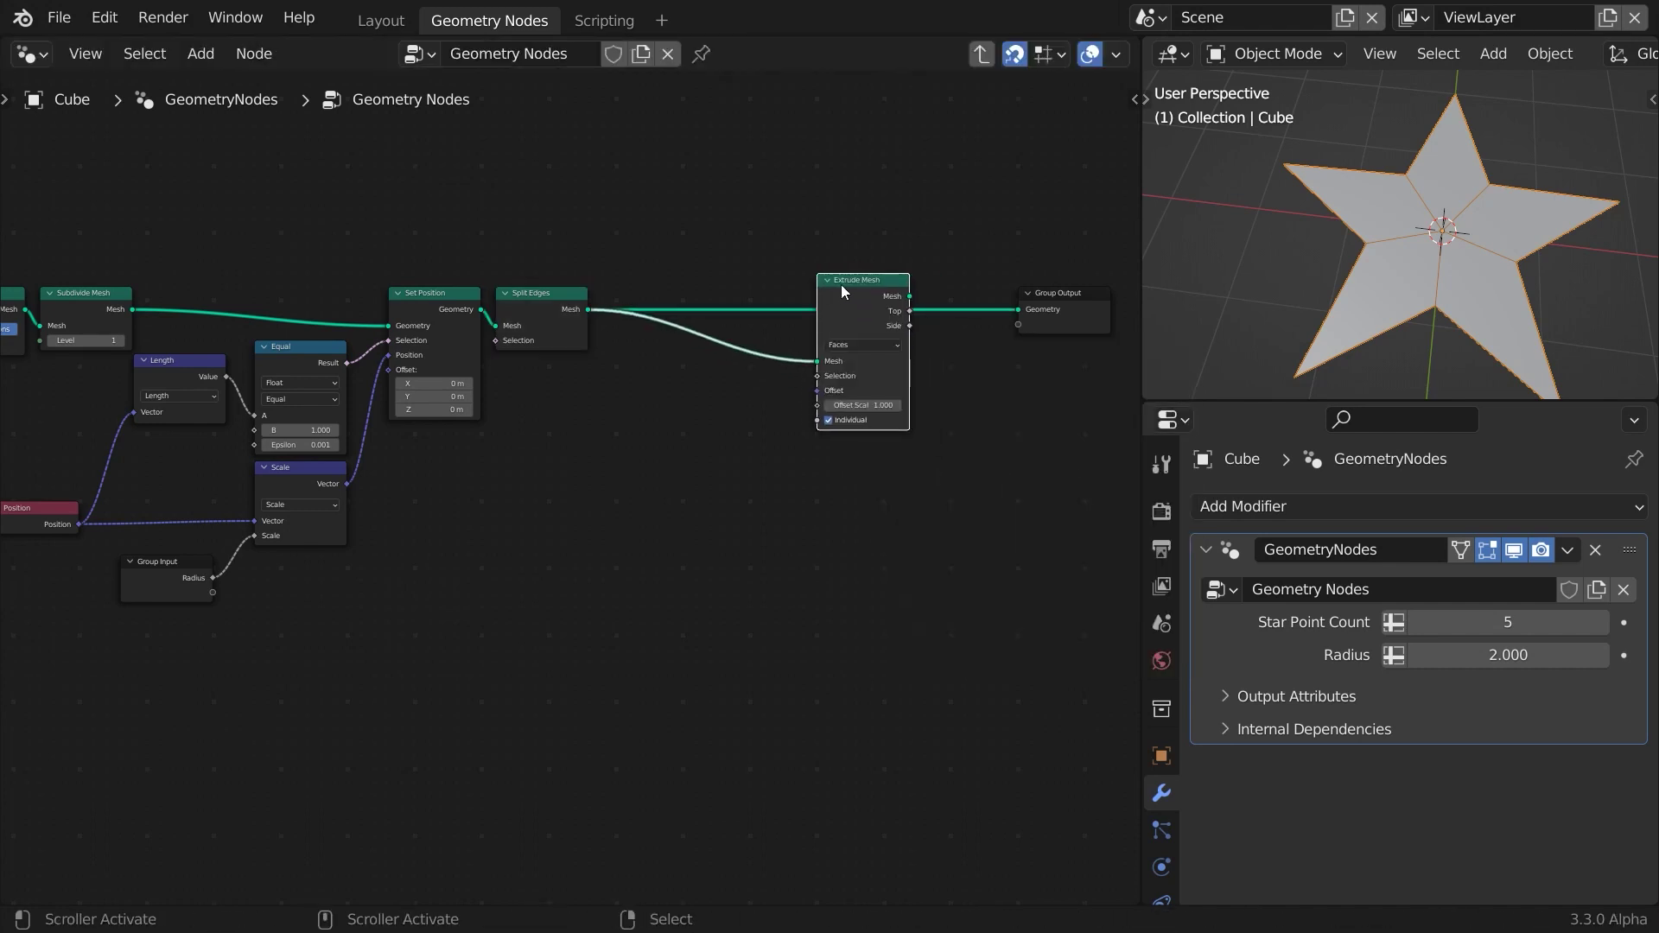
pyautogui.click(831, 422)
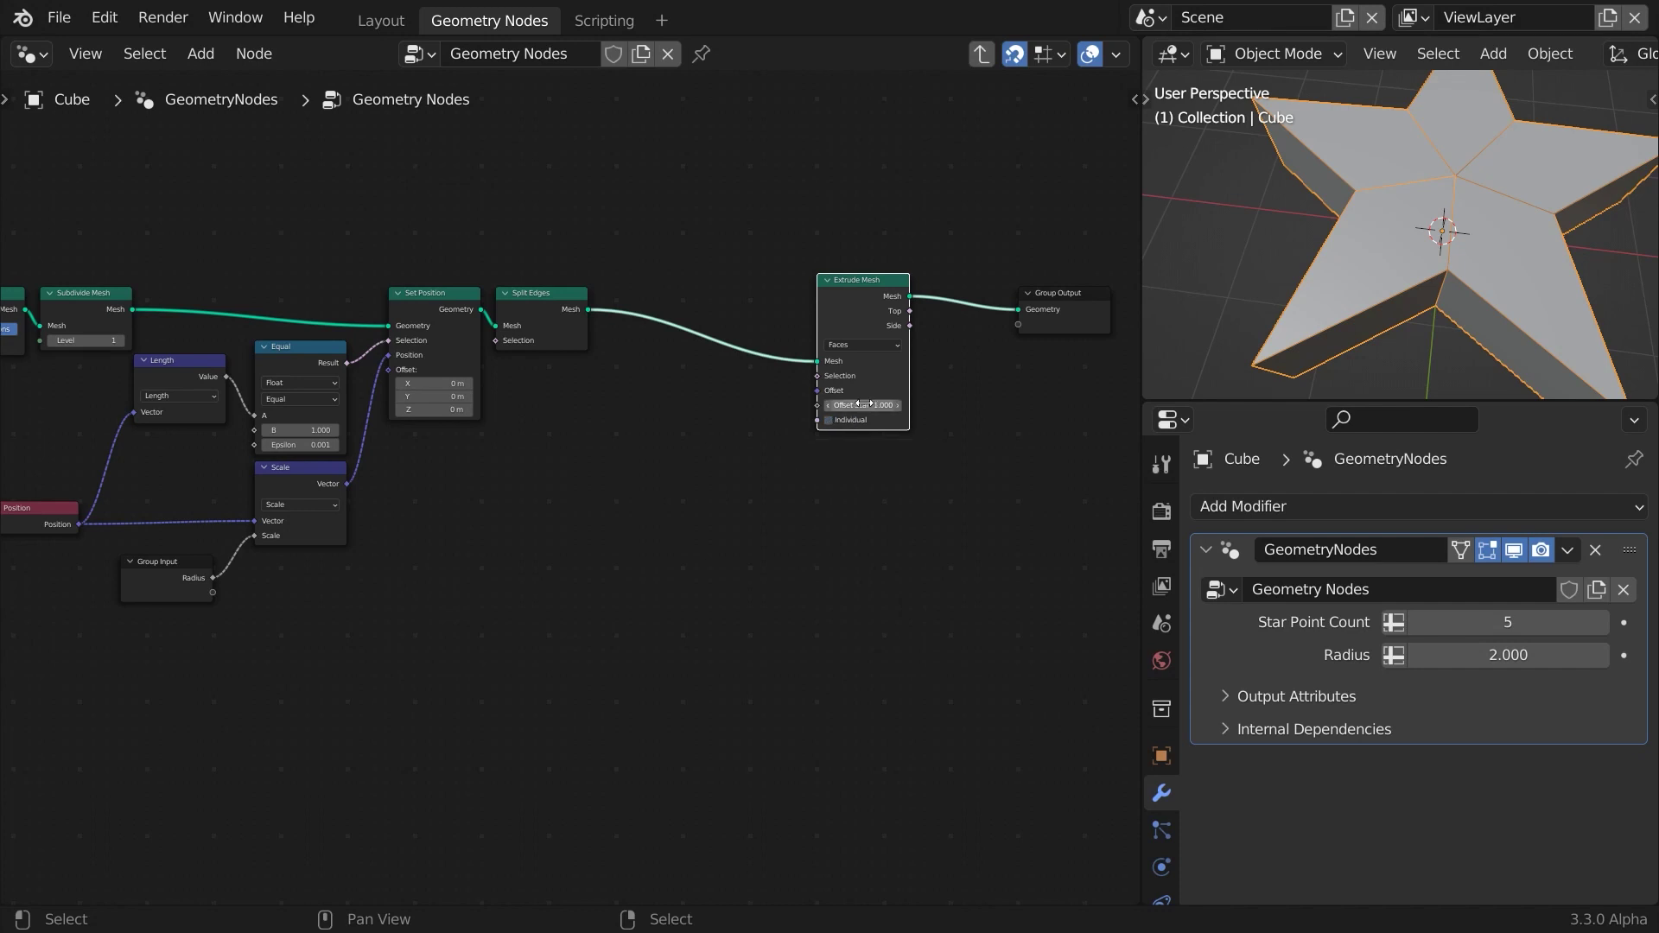
pyautogui.click(865, 403)
pyautogui.write('0')
pyautogui.press('Return')
pyautogui.moveTo(990, 419); pyautogui.dragTo(541, 426, button='middle')
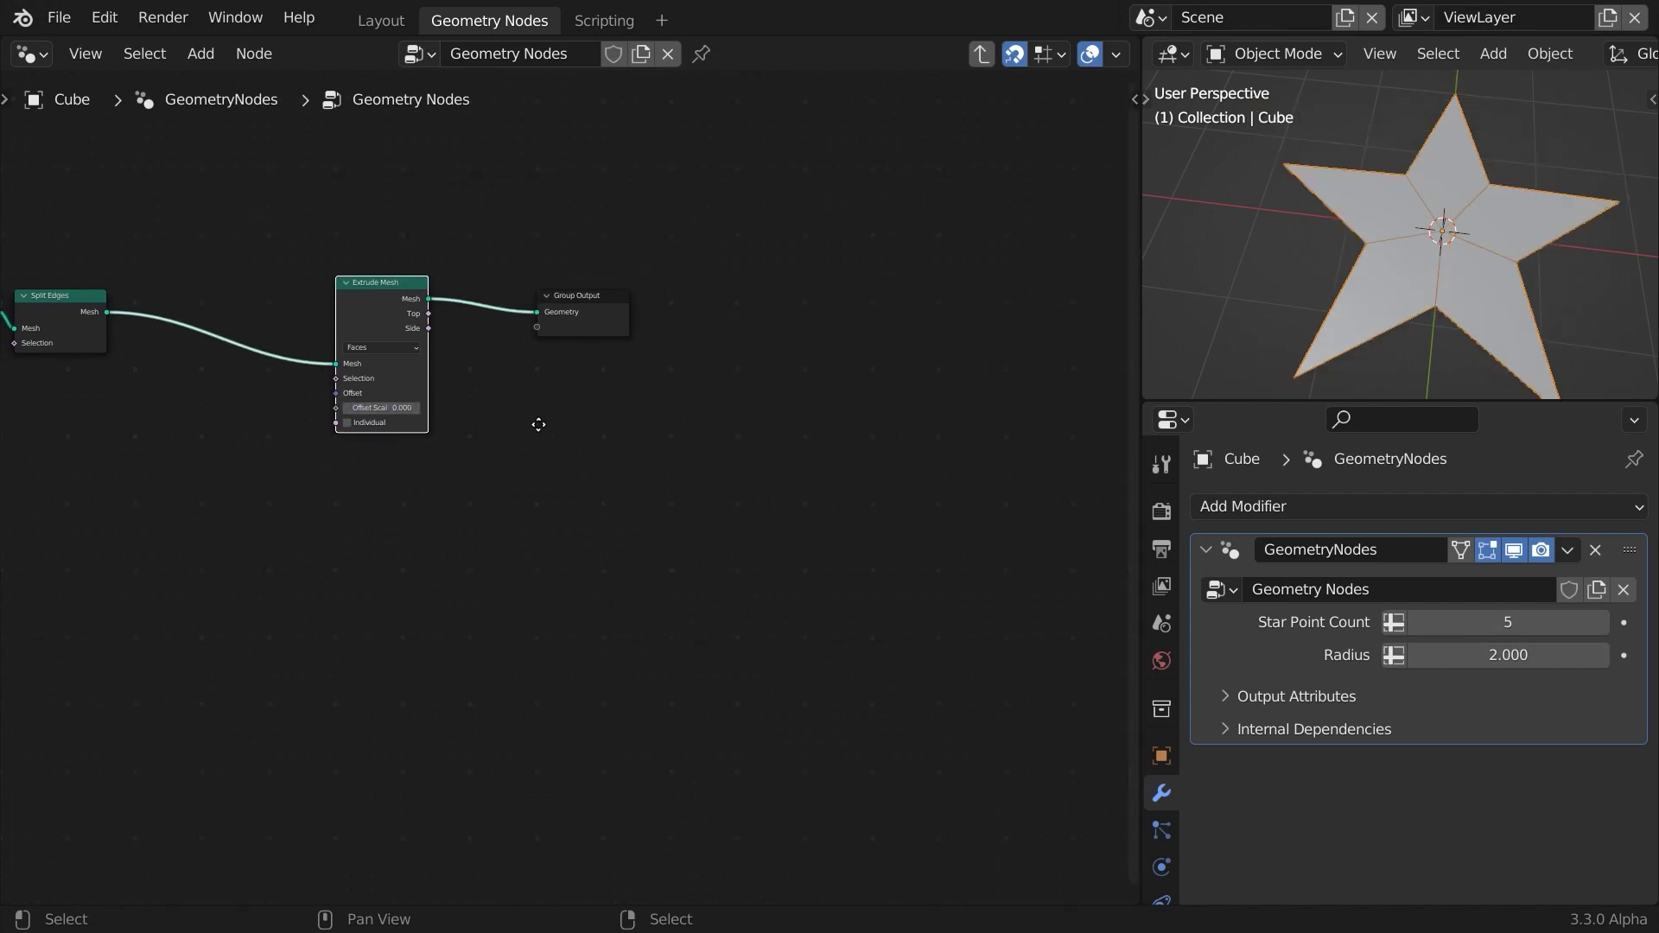
# Add a third Set Position node after Extrude Mesh.
pyautogui.moveTo(579, 295); pyautogui.dragTo(1026, 291)
pyautogui.moveTo(427, 299); pyautogui.dragTo(573, 361)
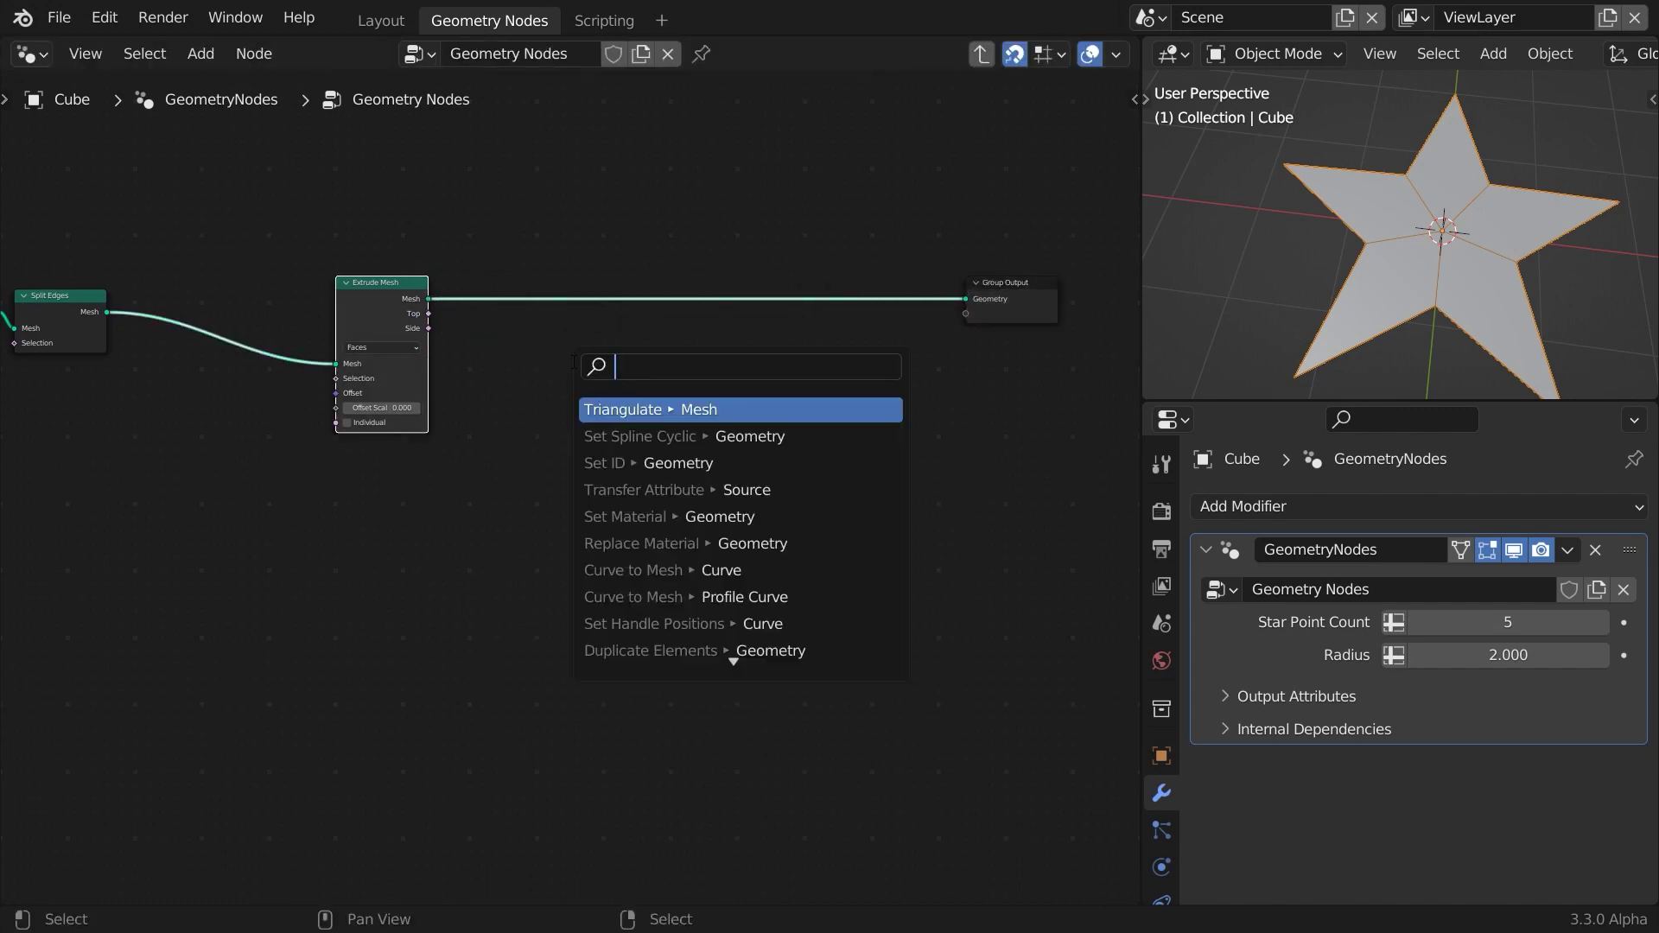
pyautogui.write('set')
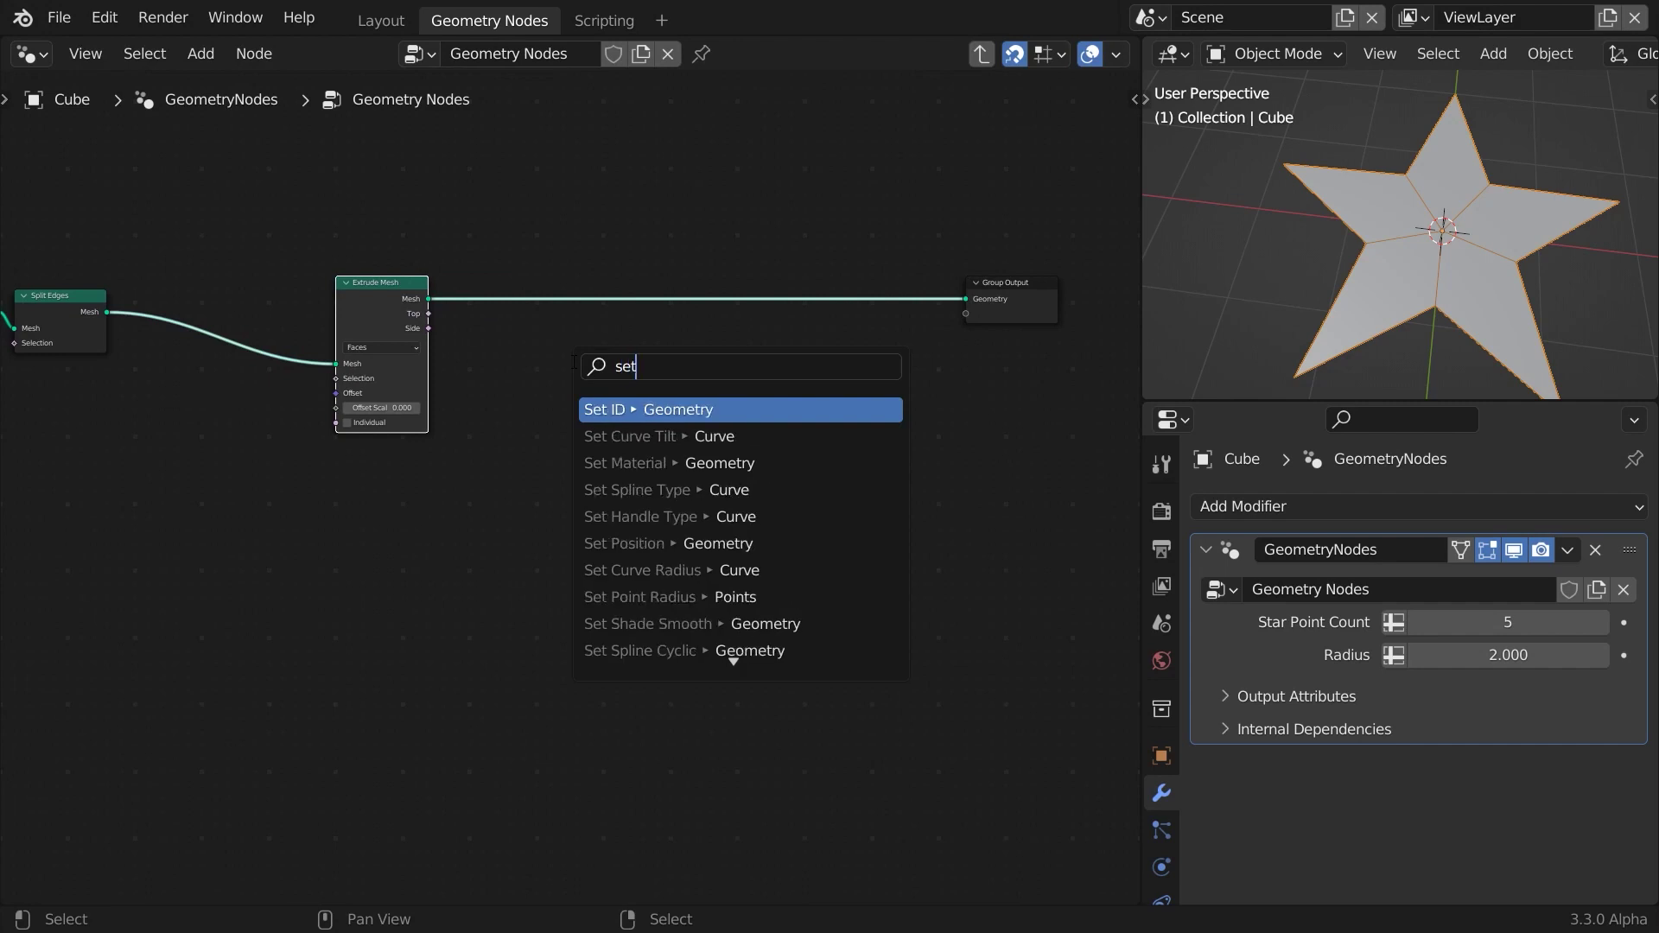
pyautogui.write(' position')
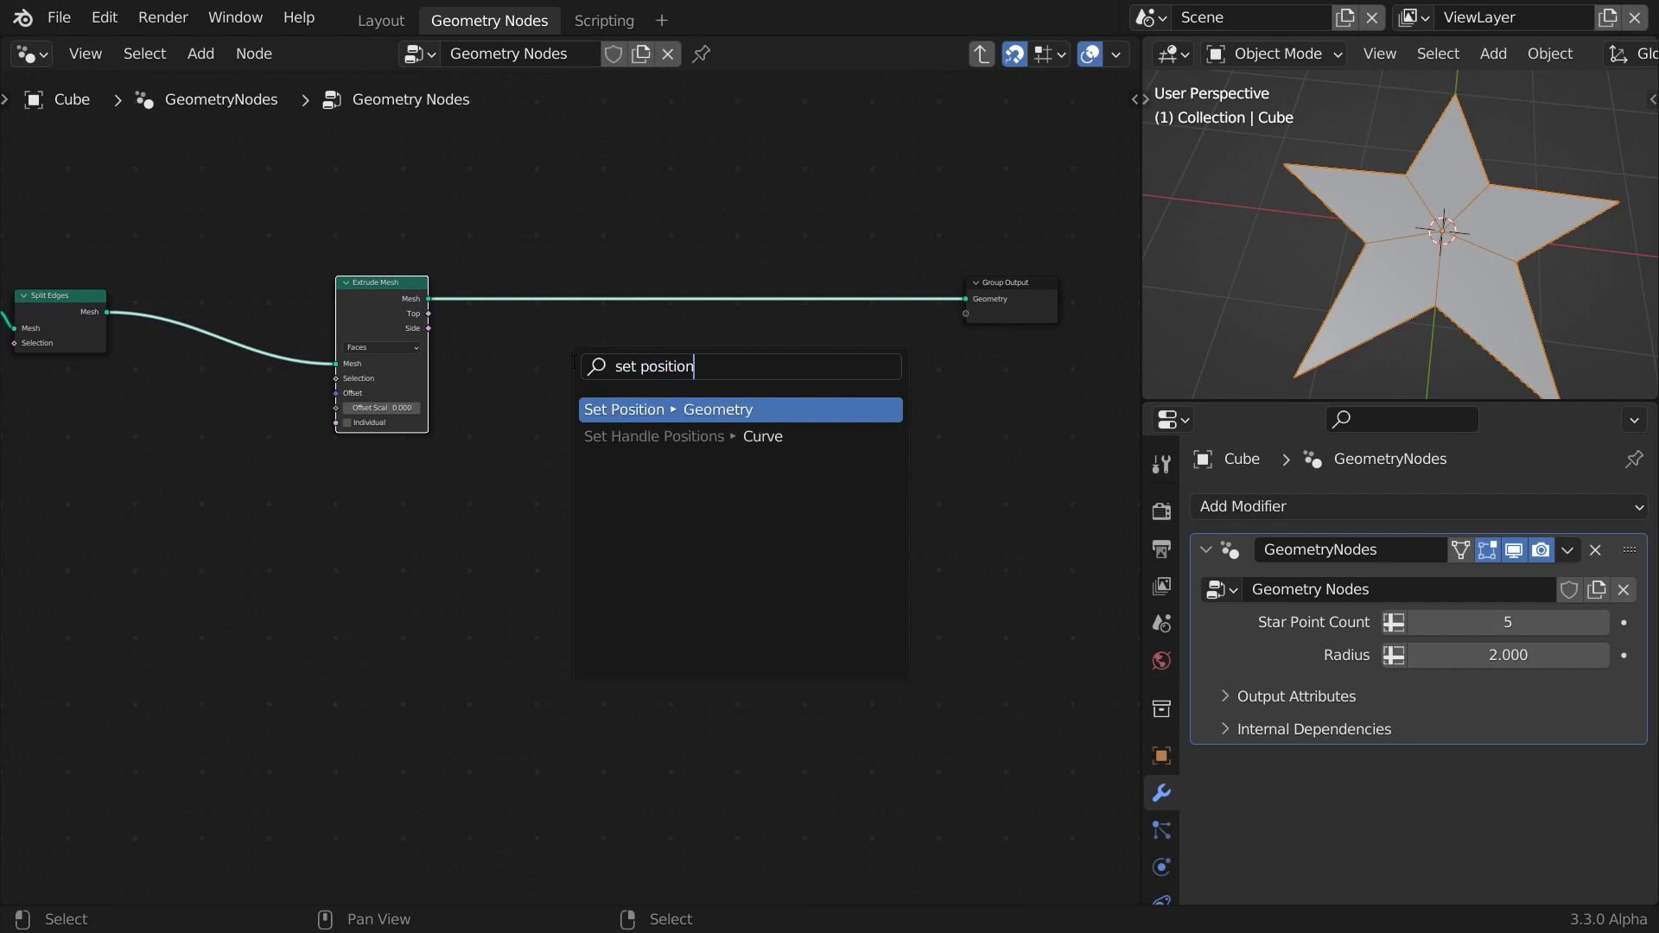
pyautogui.press('Return')
pyautogui.click(831, 291)
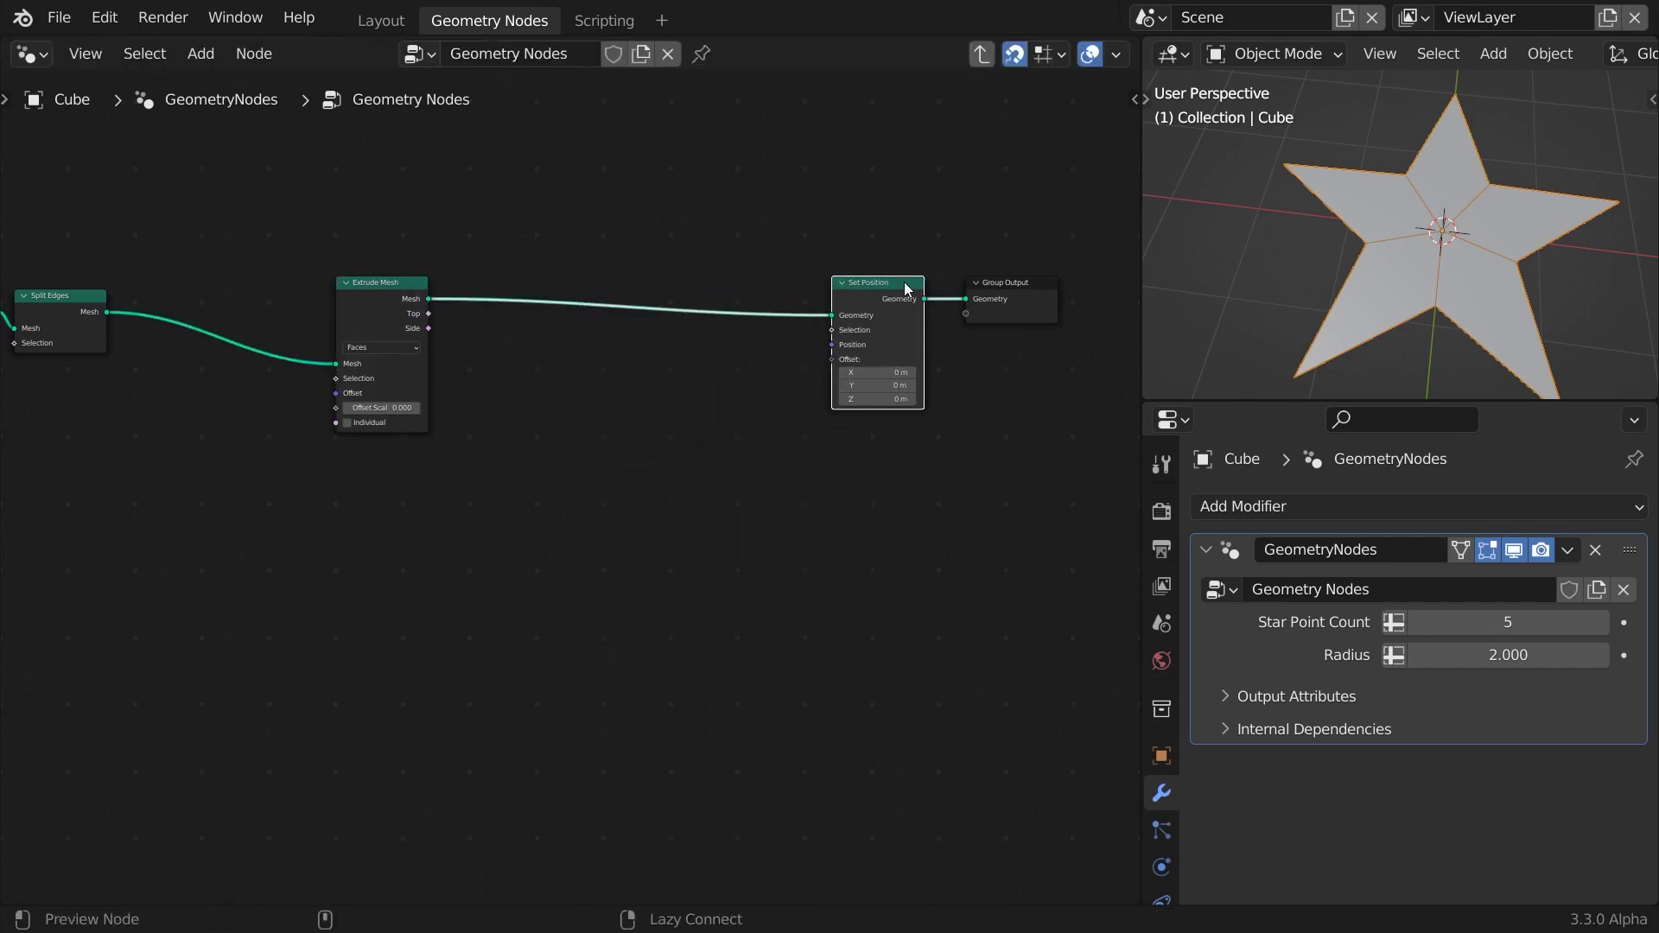
# Feed Extrude Mesh's Top output into its Selection and drag a link from its Position input.
pyautogui.moveTo(428, 314); pyautogui.dragTo(832, 334)
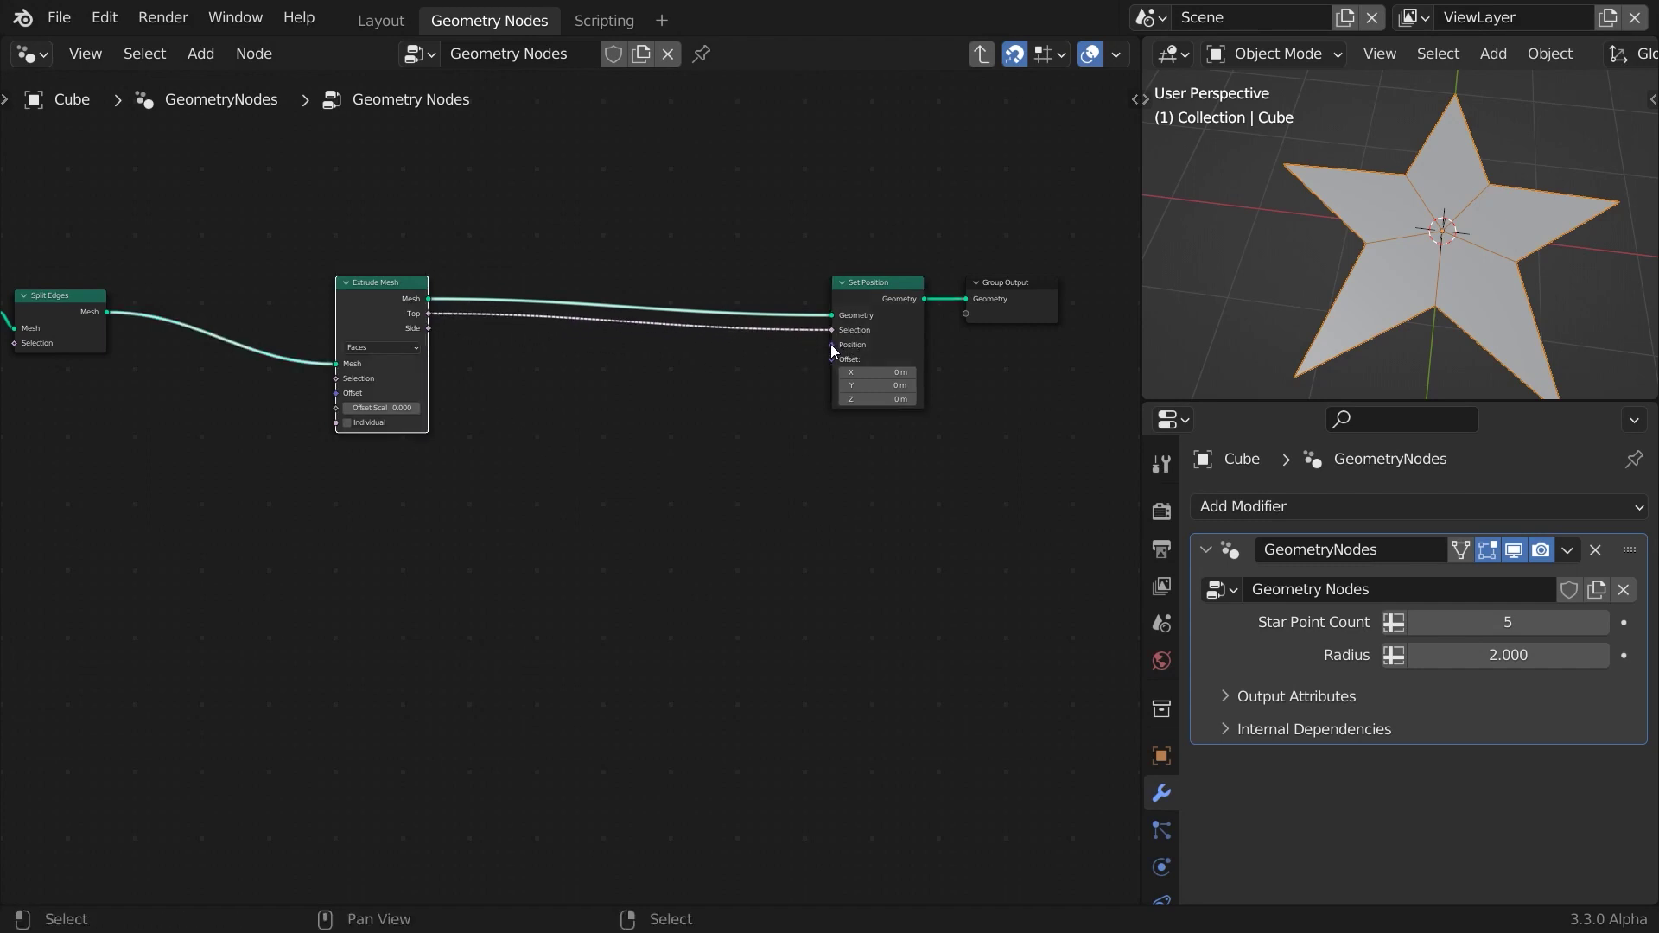
pyautogui.moveTo(831, 345)
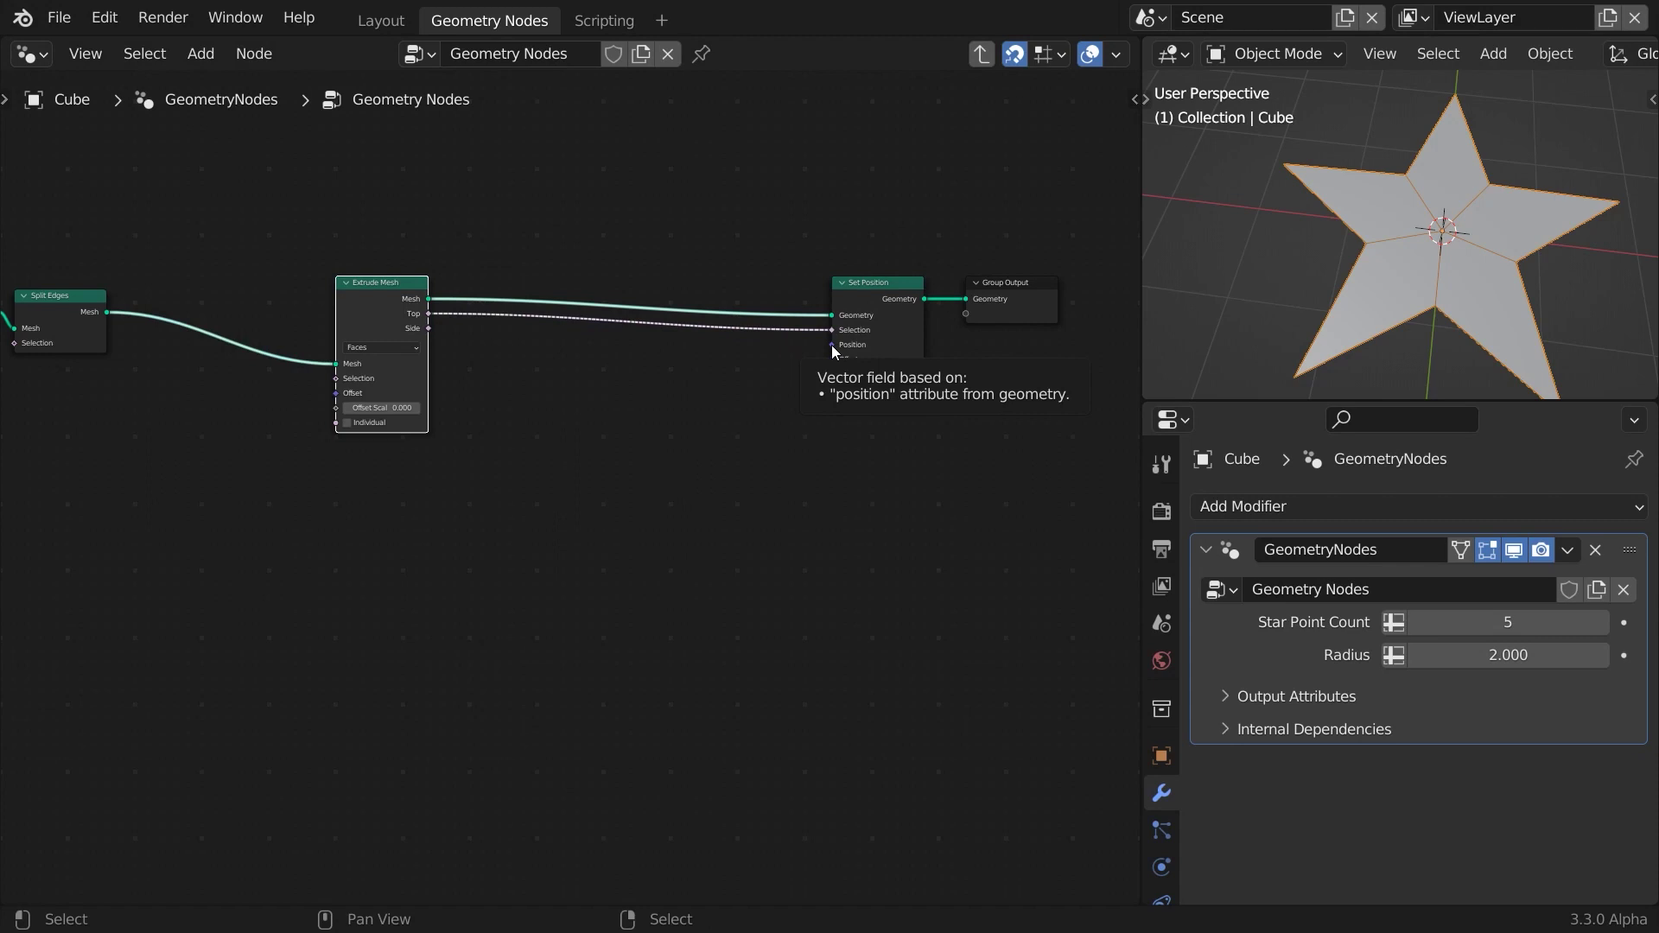
pyautogui.moveTo(831, 345); pyautogui.dragTo(757, 375)
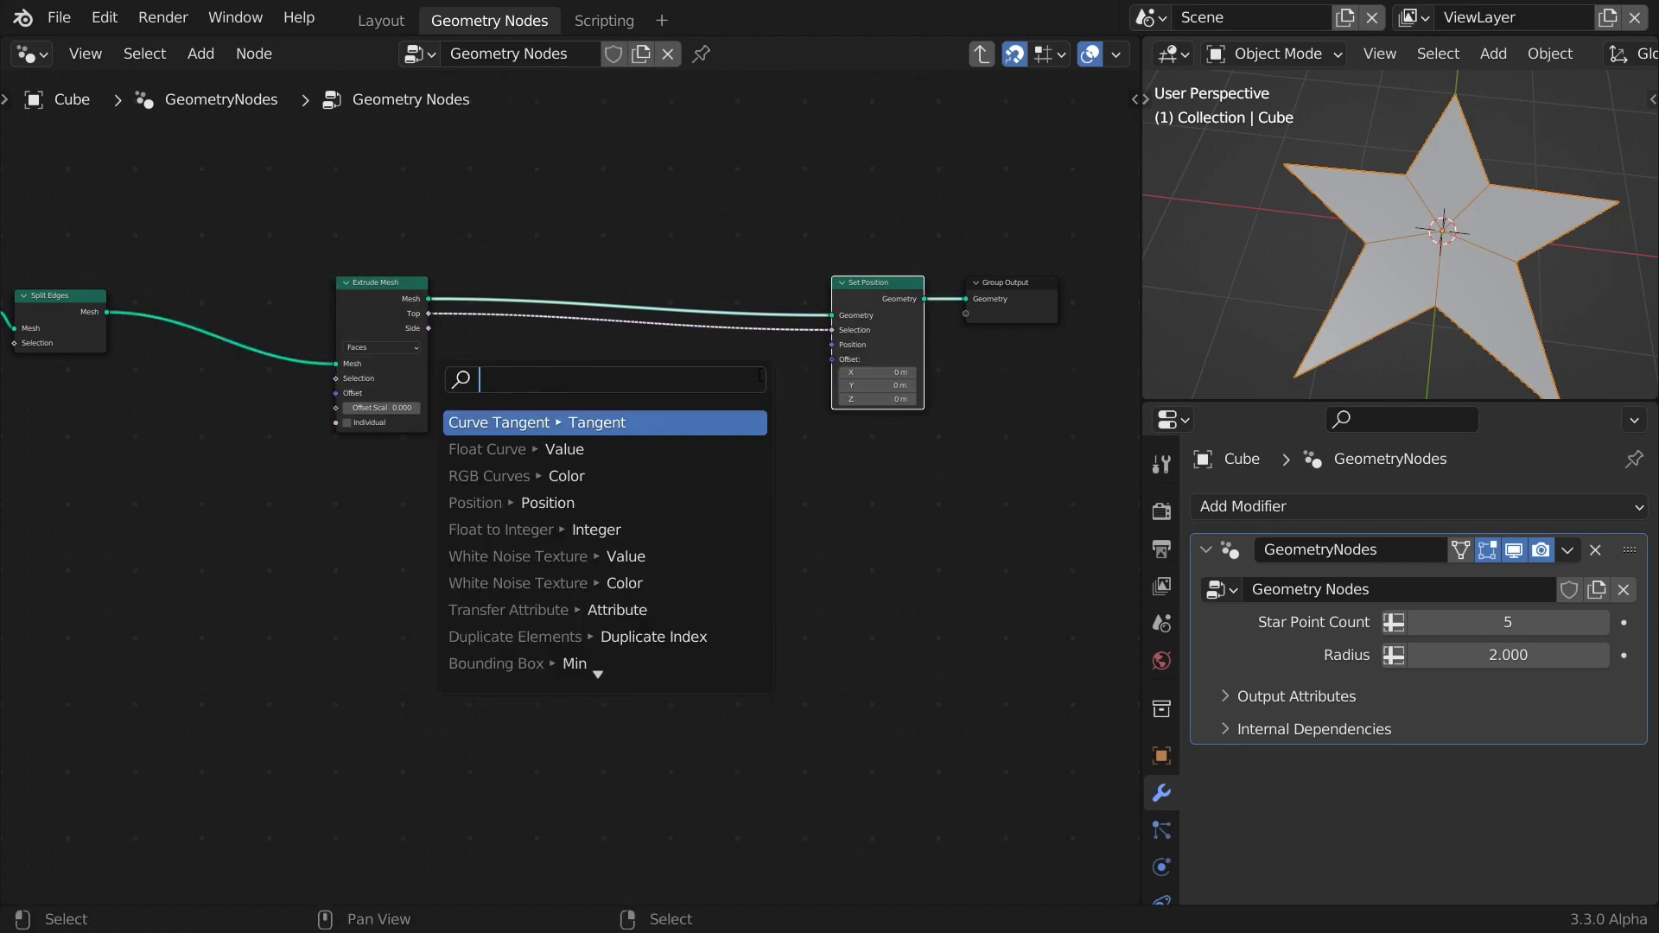
# Feed Set Position's Position from a Position node through a Vector Math Scale node.
pyautogui.write('scale')
pyautogui.press('Return')
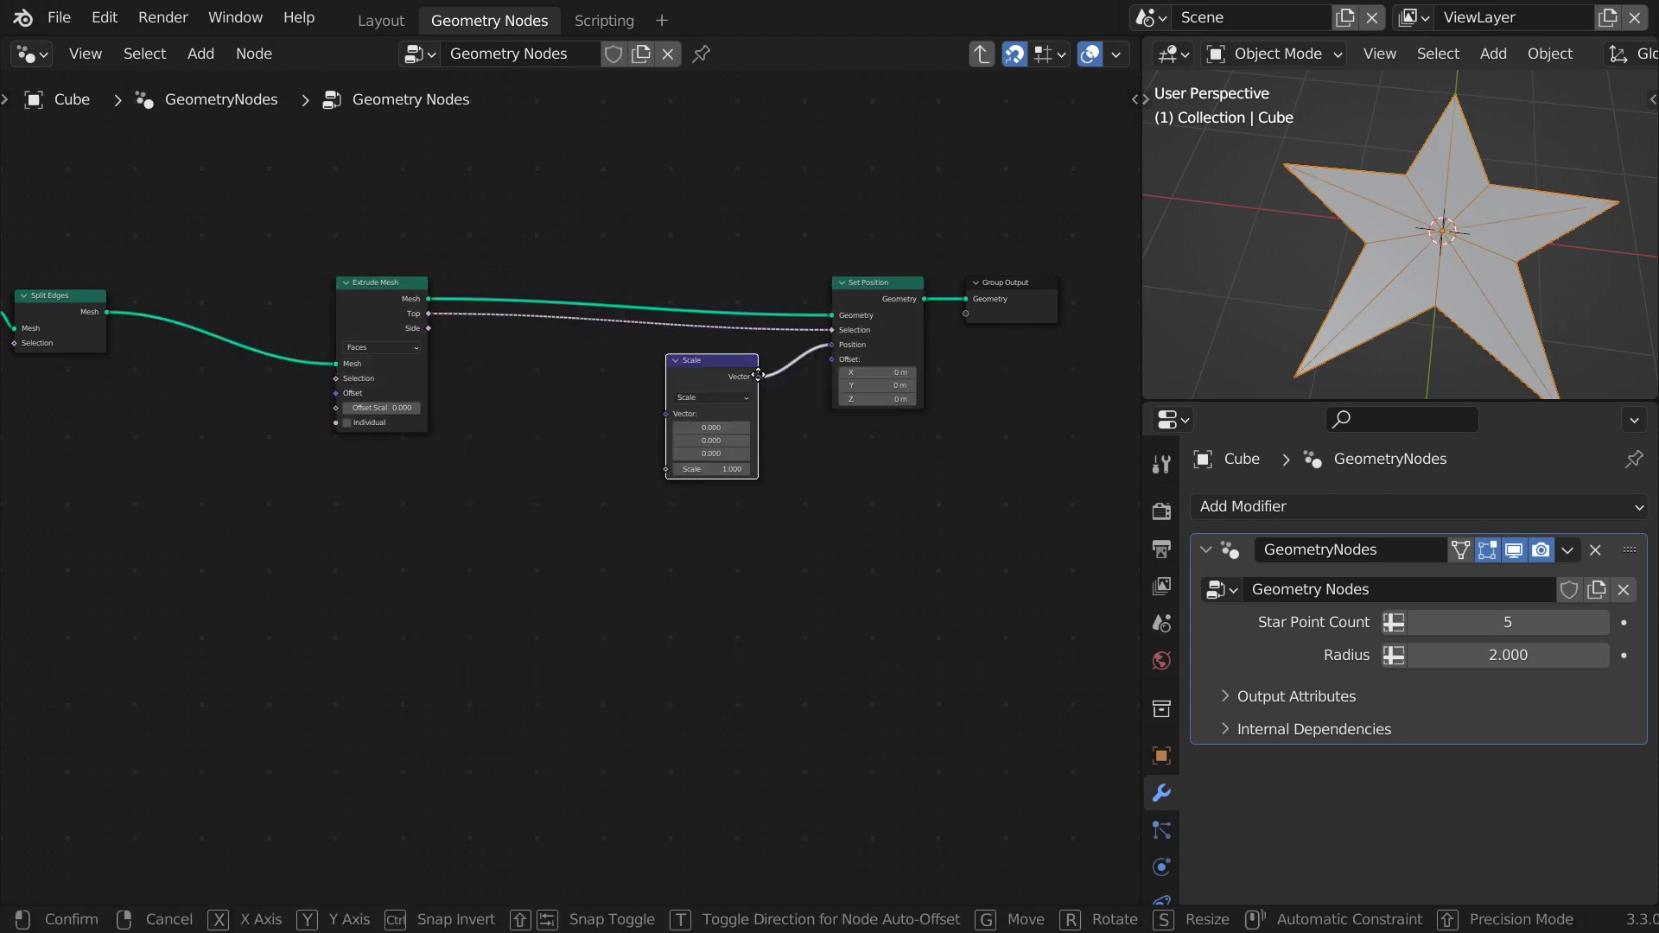
pyautogui.click(700, 420)
pyautogui.moveTo(698, 417); pyautogui.dragTo(646, 404)
pyautogui.write('posi')
pyautogui.press('Return')
pyautogui.click(667, 413)
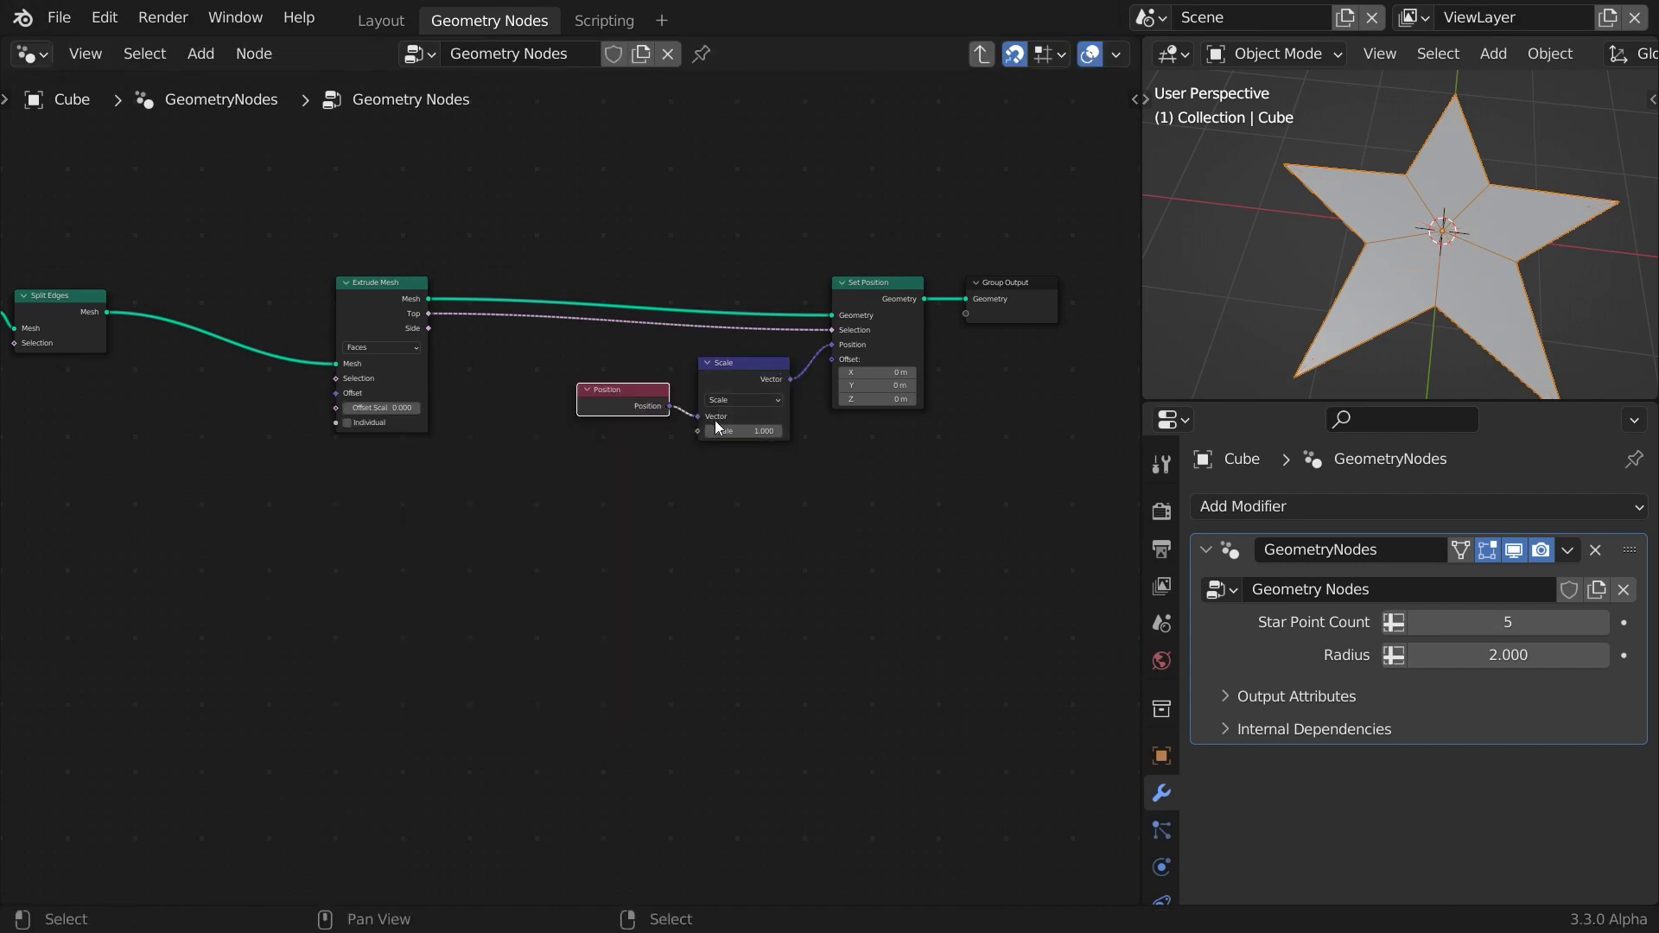
# Set the Scale factor to 0, pulling the extruded top faces to the star's centre.
pyautogui.moveTo(743, 431)
pyautogui.keyDown('shift'); pyautogui.mouseDown()
pyautogui.moveTo(703, 431)
pyautogui.moveTo(760, 432)
pyautogui.mouseUp(); pyautogui.keyUp('shift')
pyautogui.click(760, 431)
pyautogui.write('0')
pyautogui.press('Return')
pyautogui.moveTo(1338, 345); pyautogui.dragTo(1418, 242, button='middle')
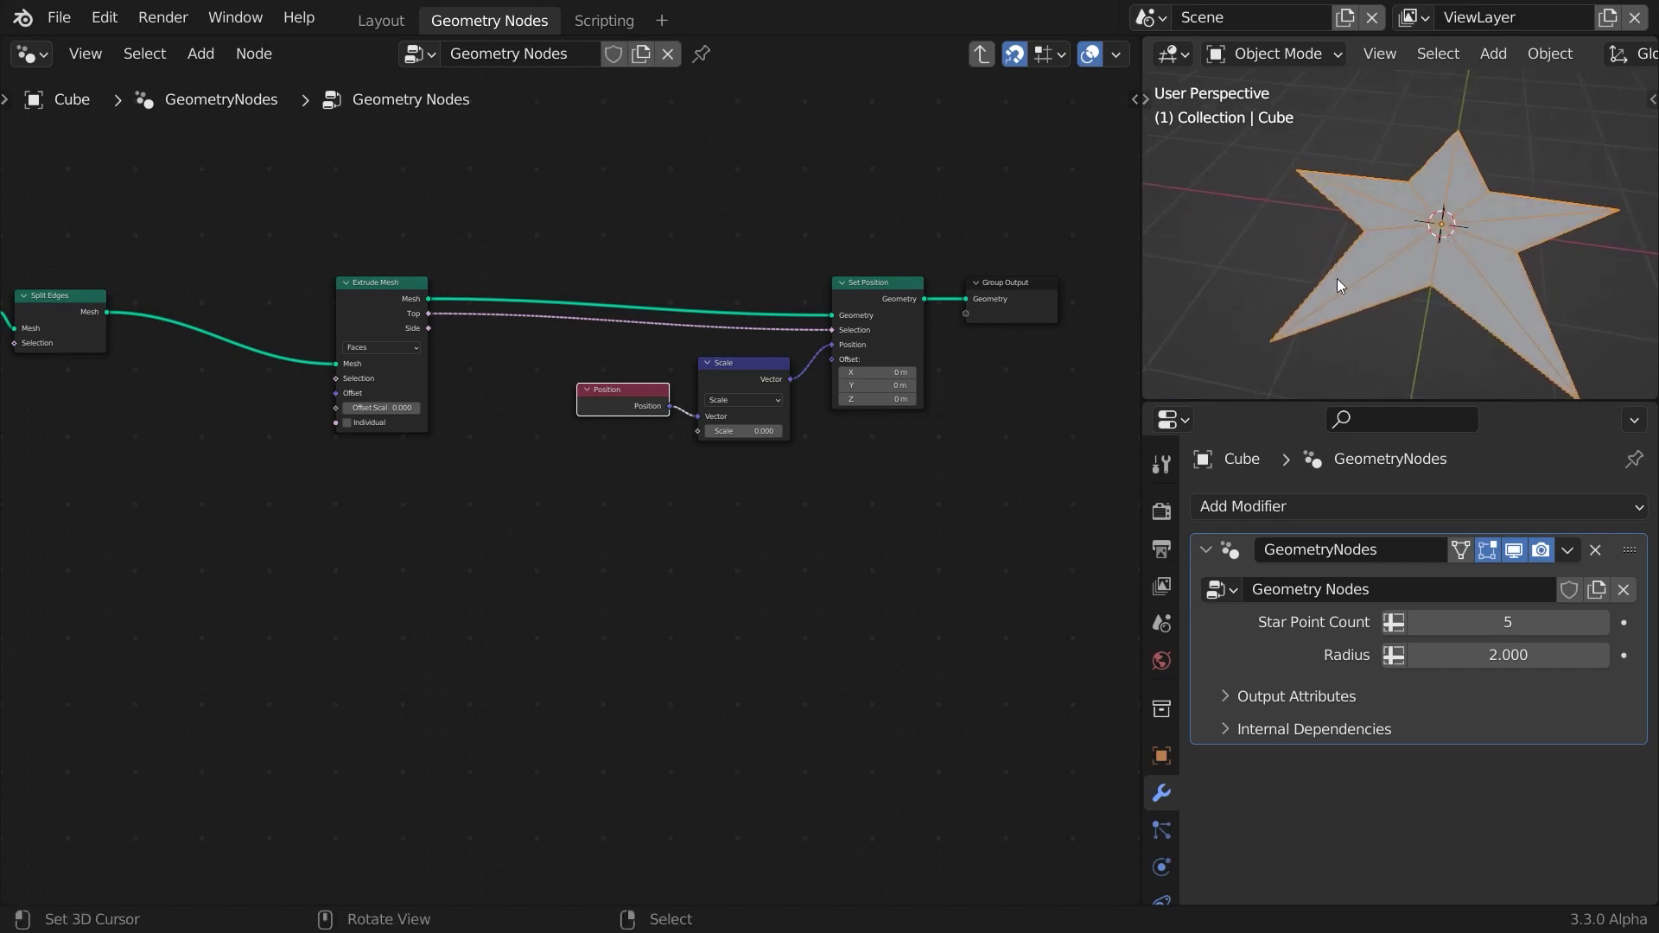
pyautogui.click(831, 365)
# Drive Set Position's Offset with a Combine XYZ node whose Z is 0.5.
pyautogui.moveTo(831, 365); pyautogui.dragTo(797, 467)
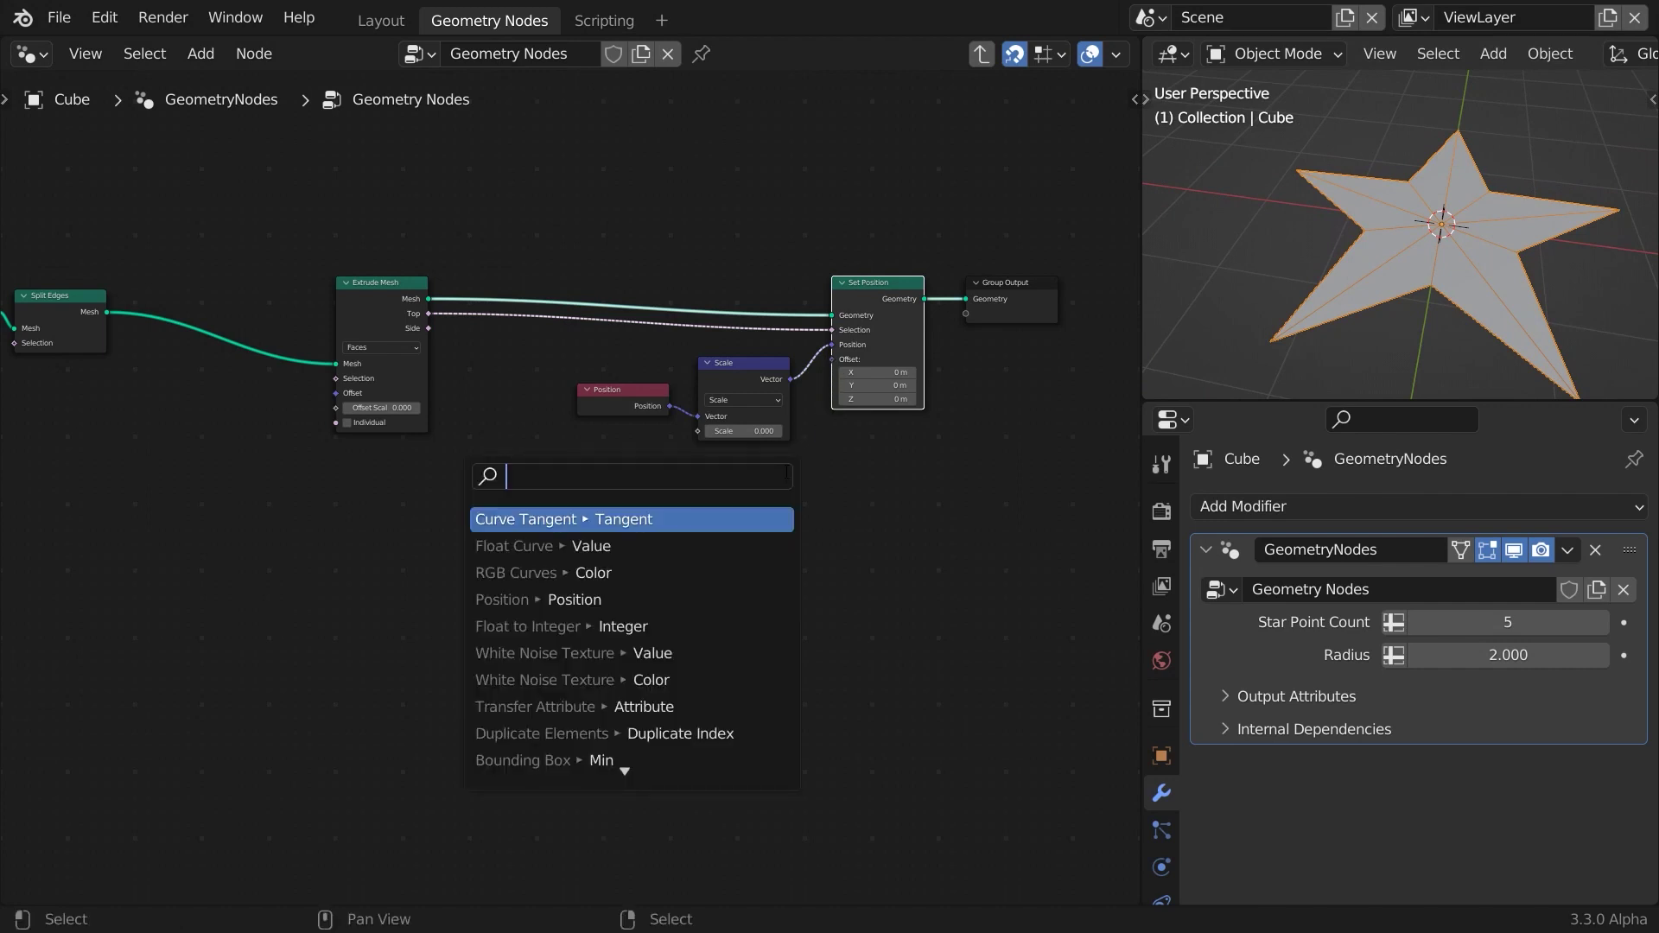
pyautogui.write('combine')
pyautogui.press('Down')
pyautogui.press('Return')
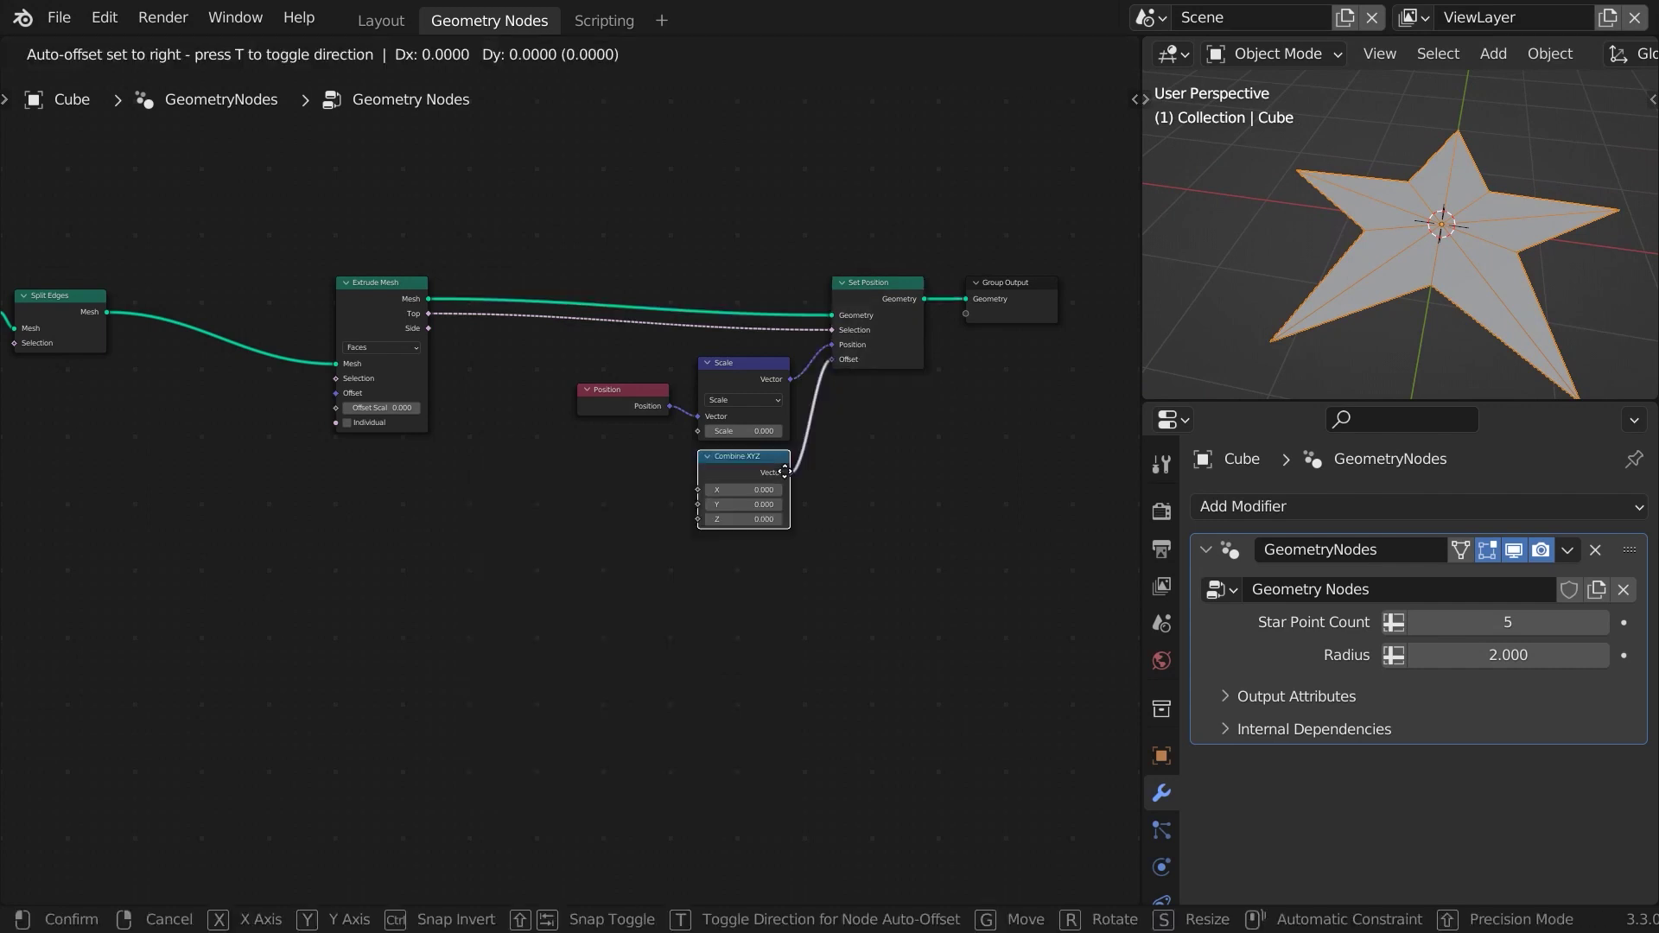
pyautogui.click(785, 472)
pyautogui.click(778, 519)
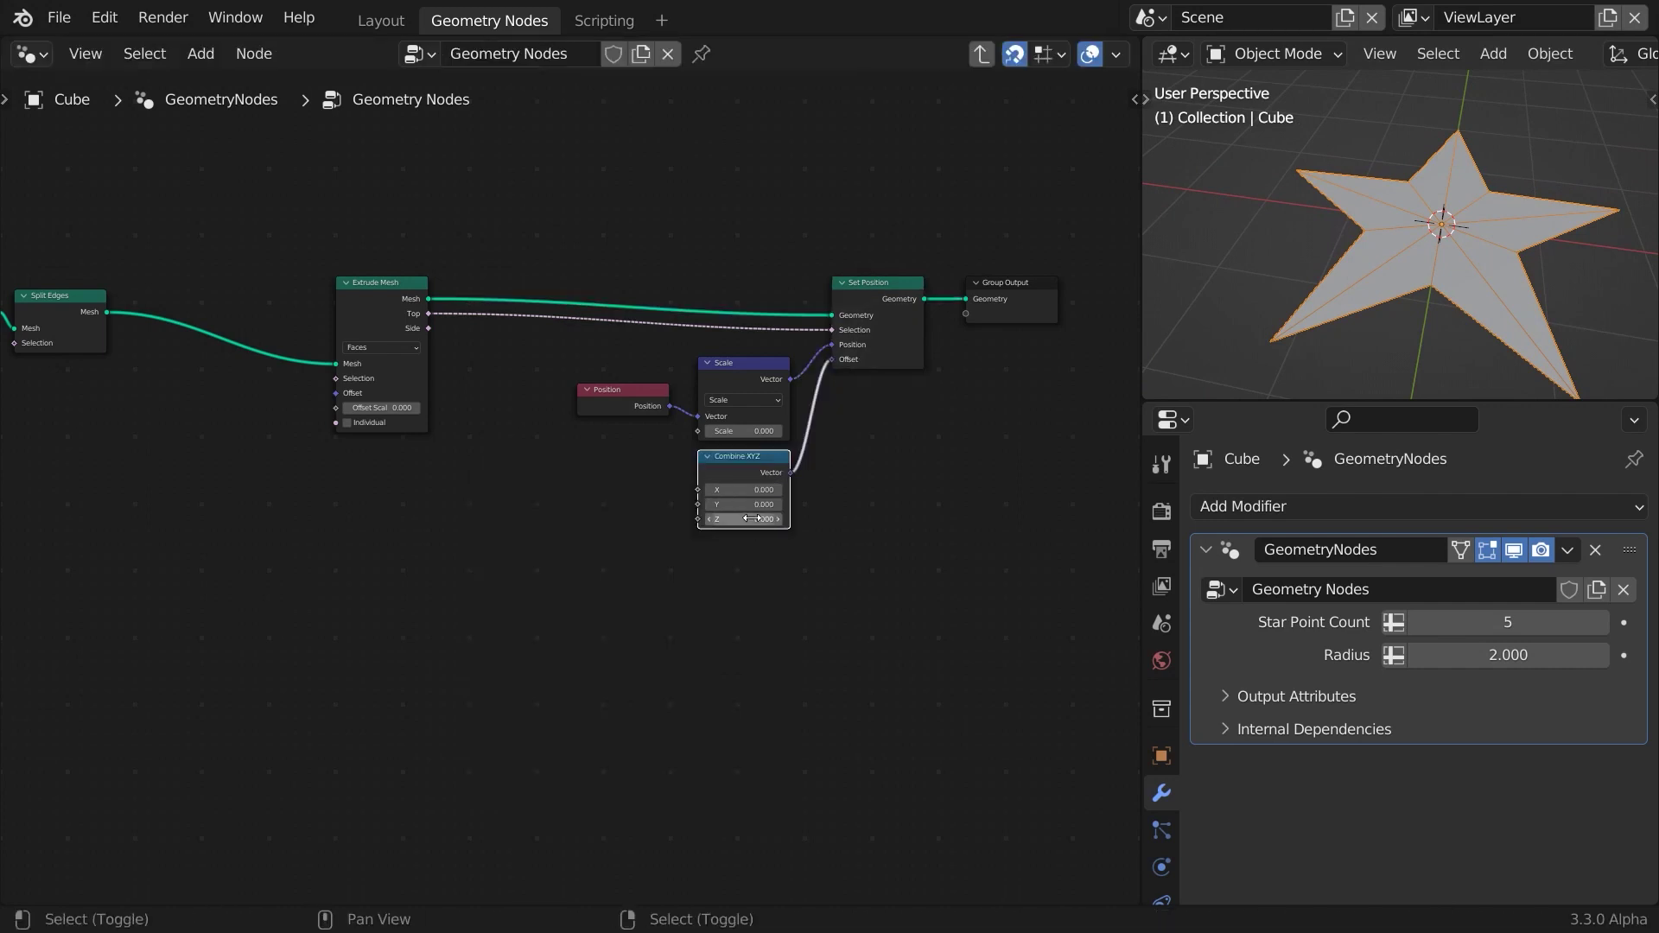
pyautogui.moveTo(778, 520); pyautogui.dragTo(830, 519)
pyautogui.click(753, 518)
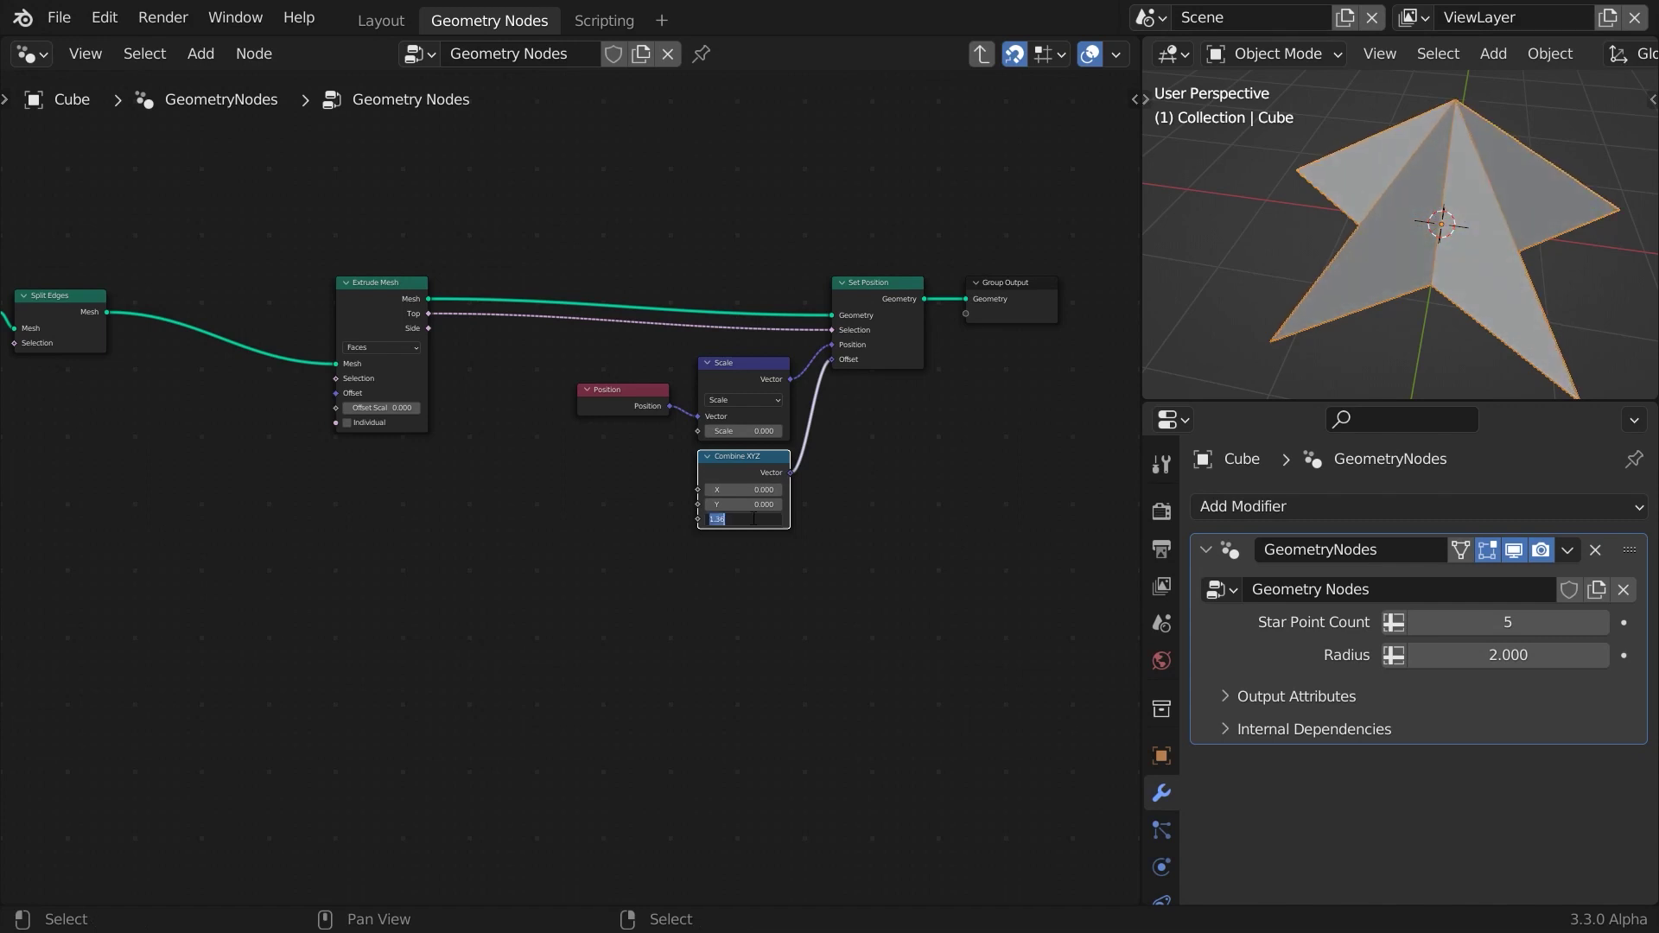
pyautogui.write('0.5')
pyautogui.press('Return')
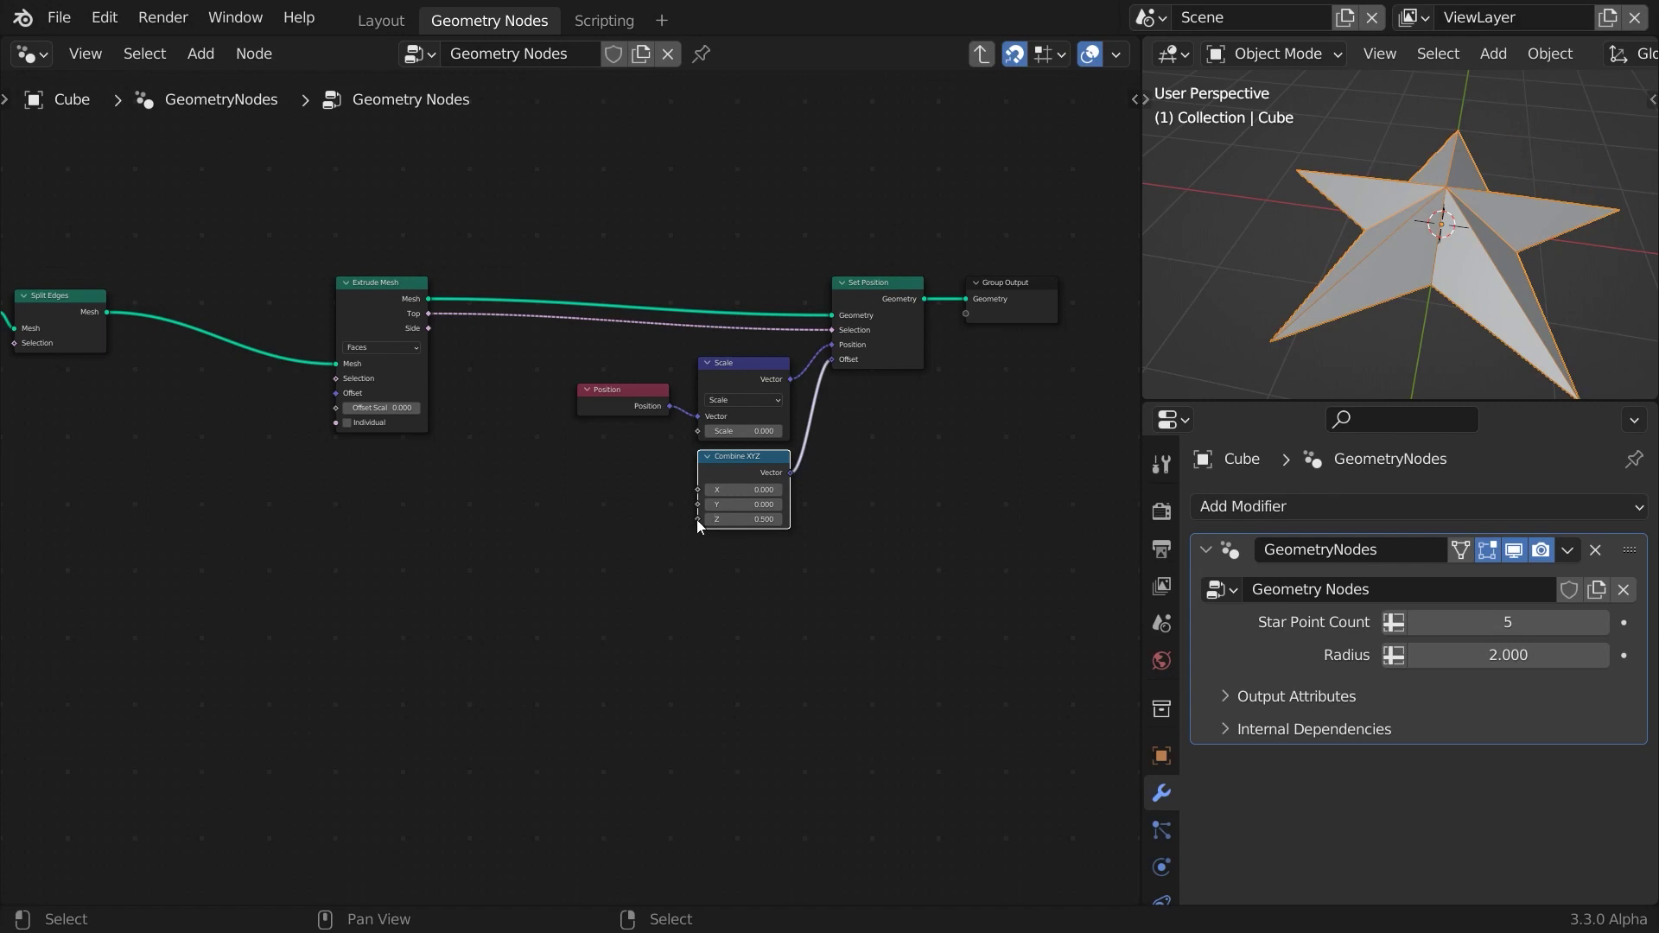
# Expose Z as a group input named Ridge Height with min 0 and max 1.
pyautogui.moveTo(697, 520); pyautogui.dragTo(666, 525)
pyautogui.write('group')
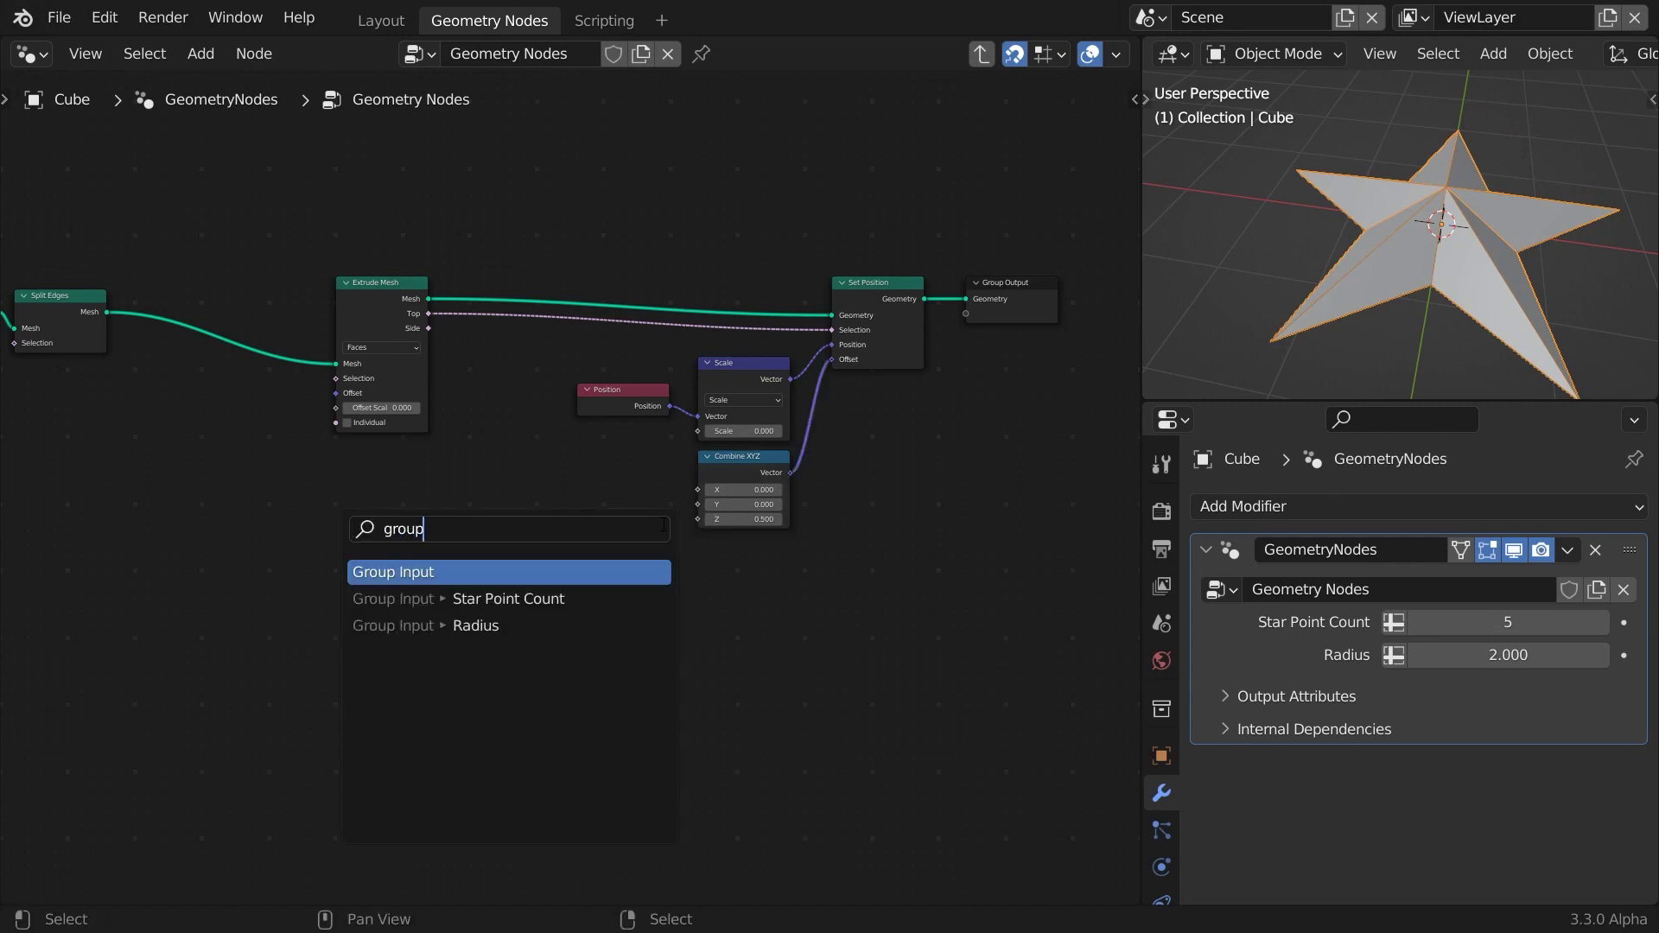
pyautogui.press('Return')
pyautogui.click(665, 525)
pyautogui.press('n')
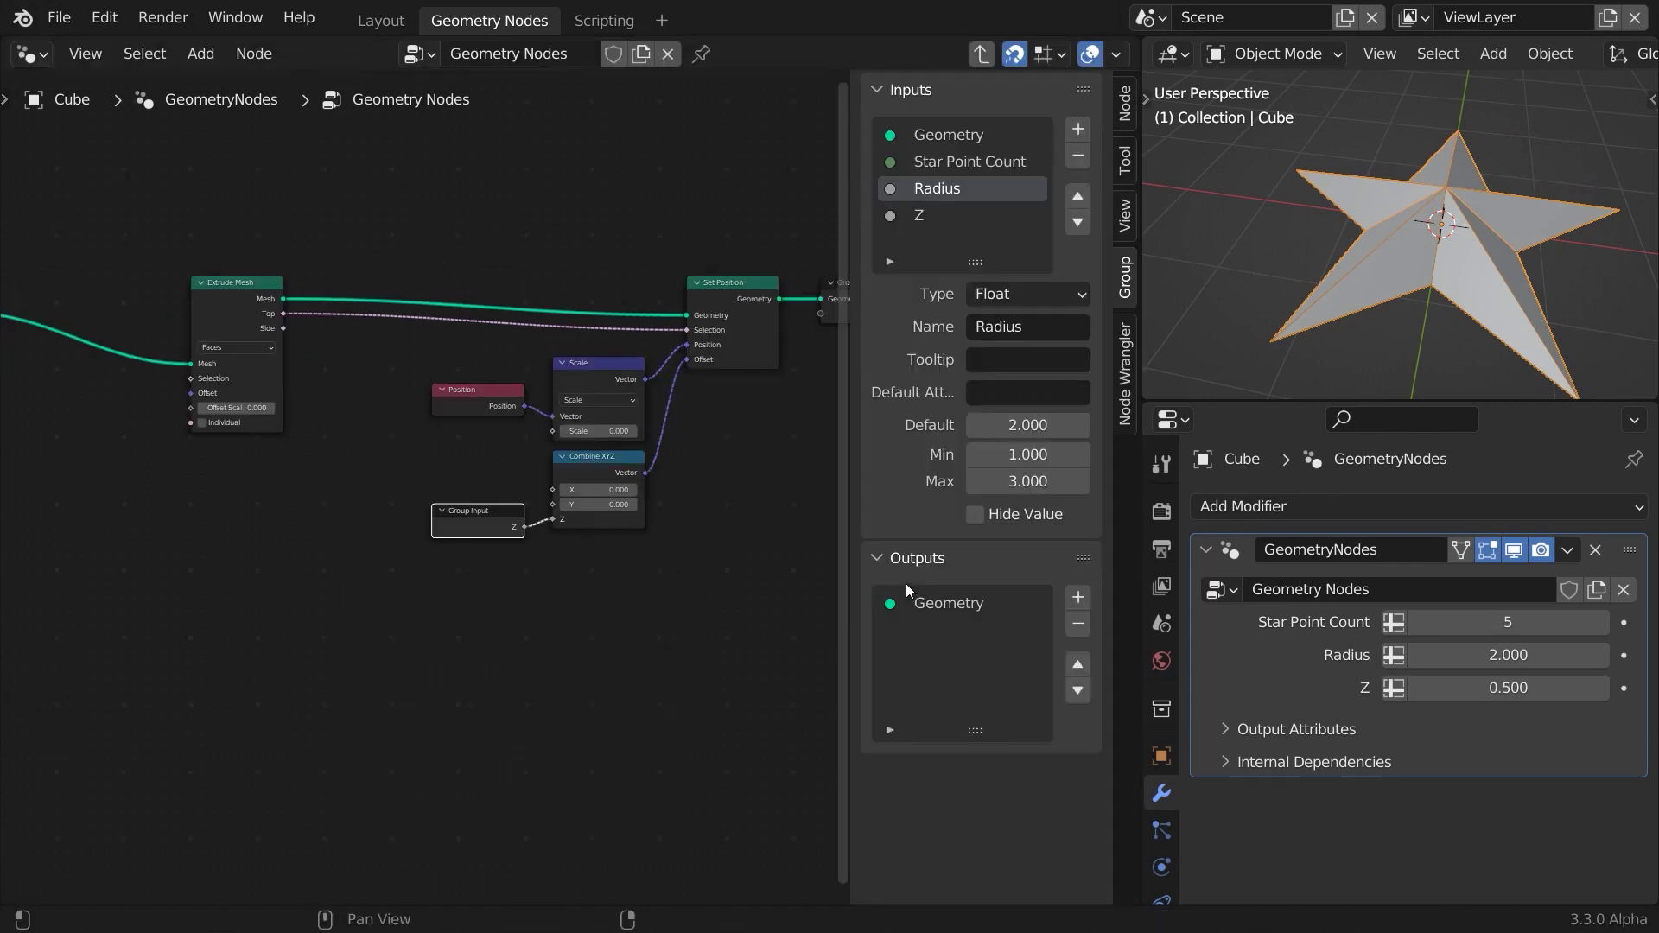
pyautogui.doubleClick(924, 221)
pyautogui.write('Ridge Height')
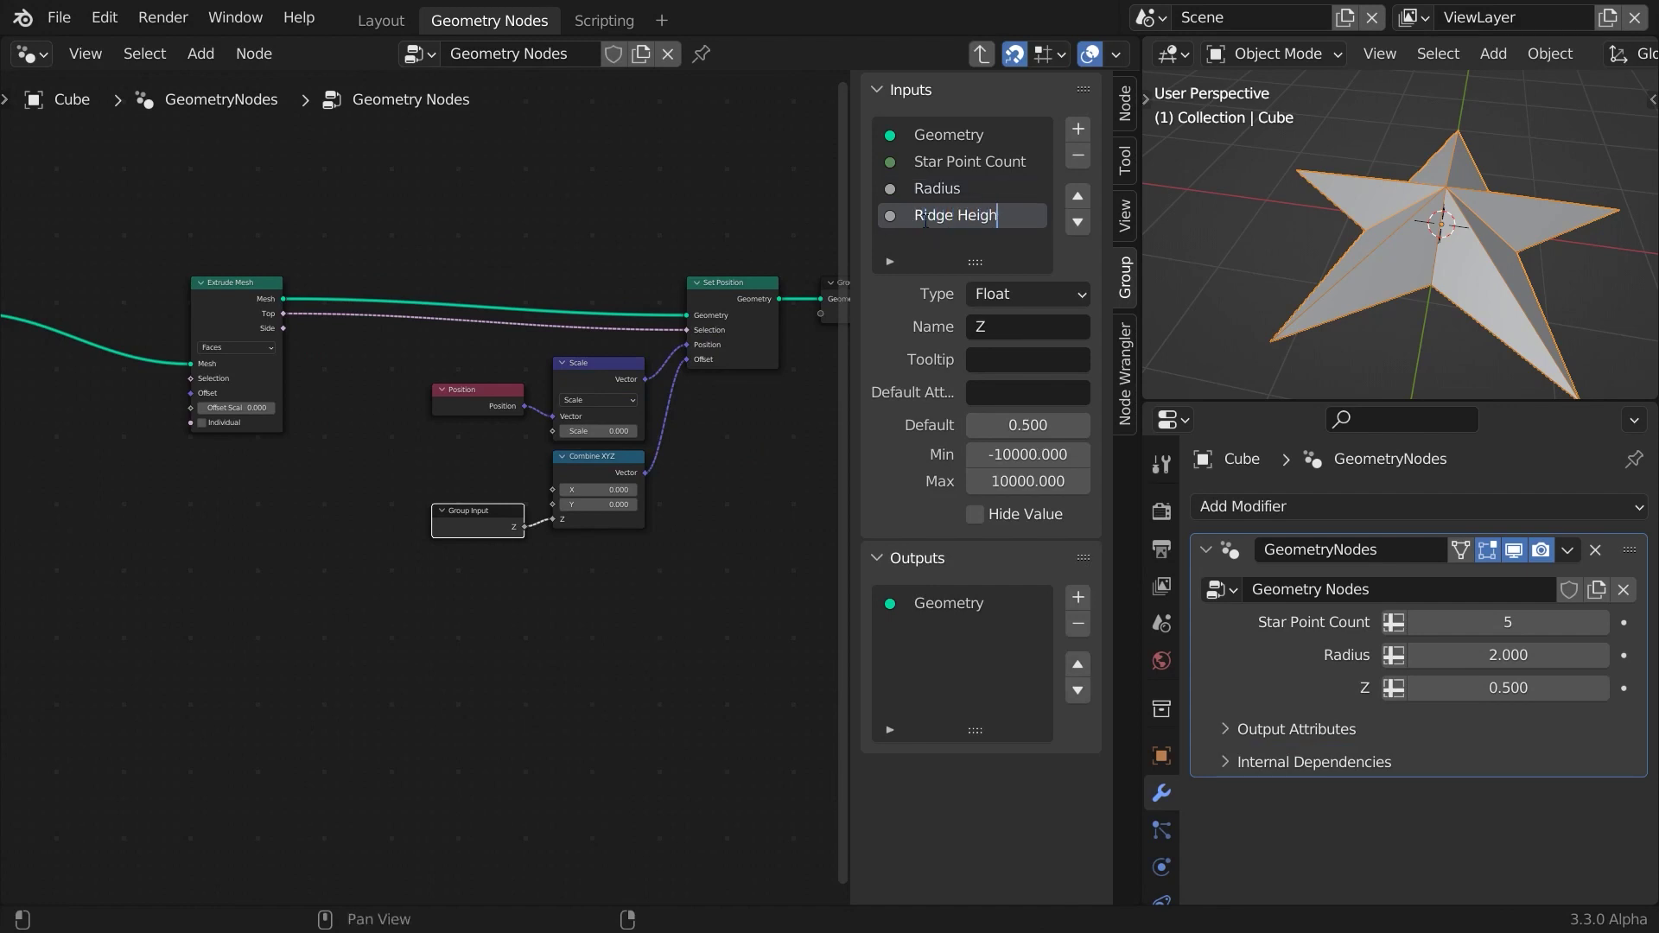
pyautogui.press('Return')
pyautogui.click(1029, 454)
pyautogui.write('0')
pyautogui.press('Tab')
pyautogui.write('1')
pyautogui.press('Return')
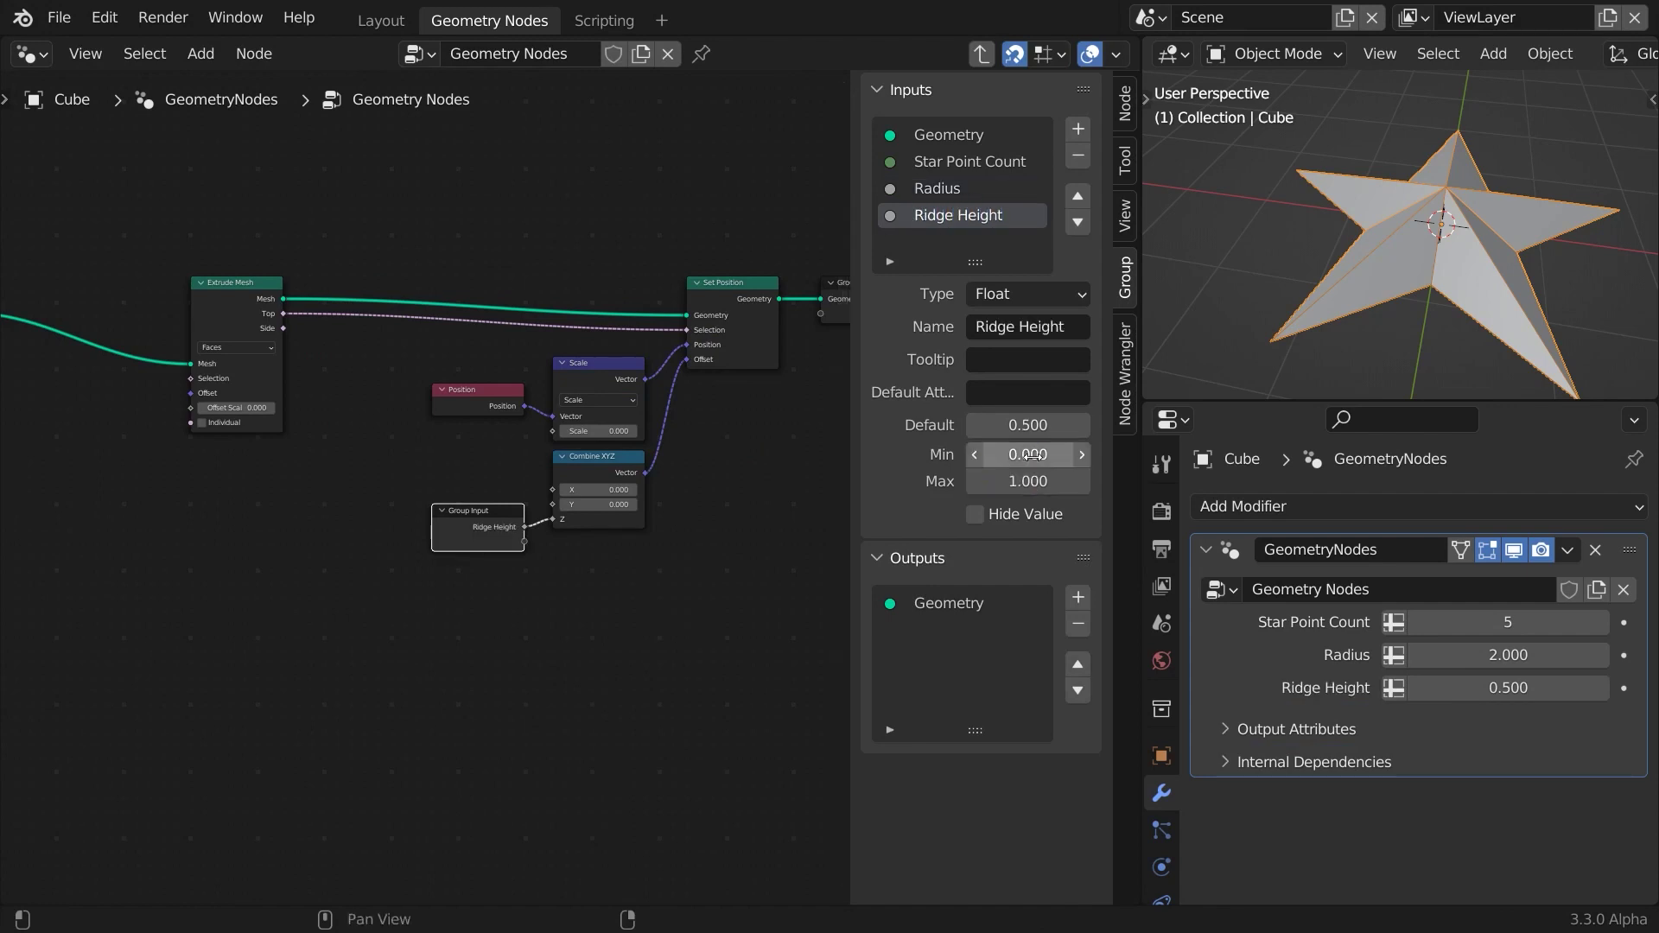
# Insert a Merge by Distance node in Connected mode between Set Position and Group Output.
pyautogui.press('n')
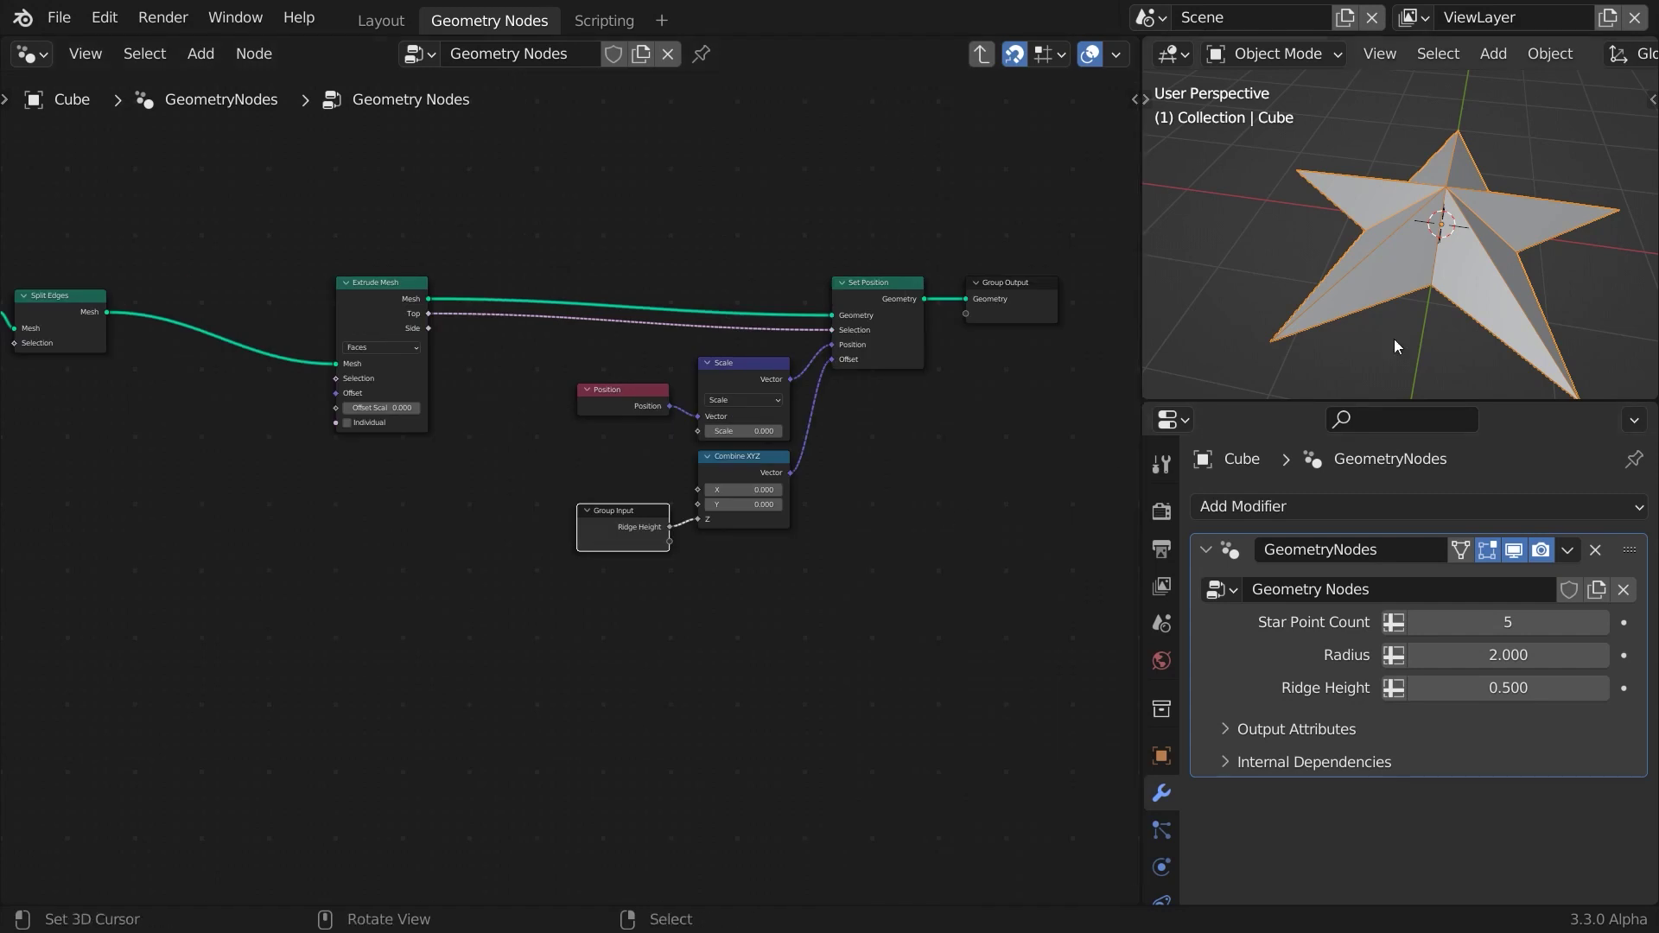
pyautogui.moveTo(1459, 327); pyautogui.dragTo(1432, 158, button='middle')
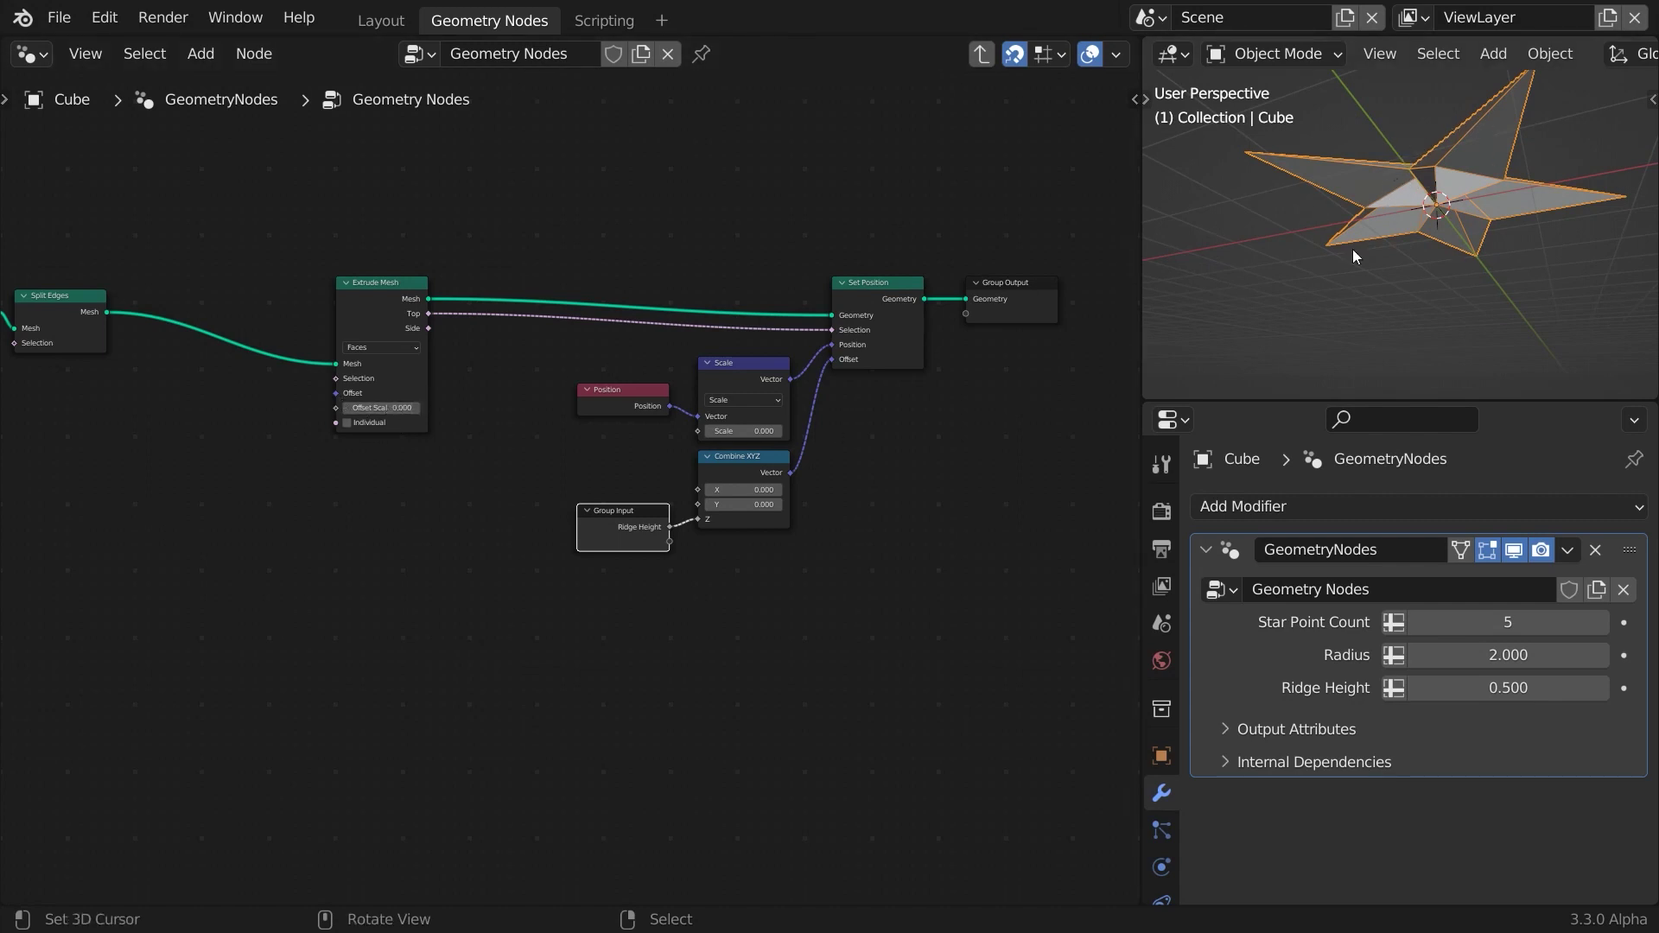
pyautogui.moveTo(978, 437); pyautogui.dragTo(630, 429, button='middle')
pyautogui.moveTo(650, 279); pyautogui.dragTo(1045, 278)
pyautogui.moveTo(578, 295); pyautogui.dragTo(629, 340)
pyautogui.write('merge')
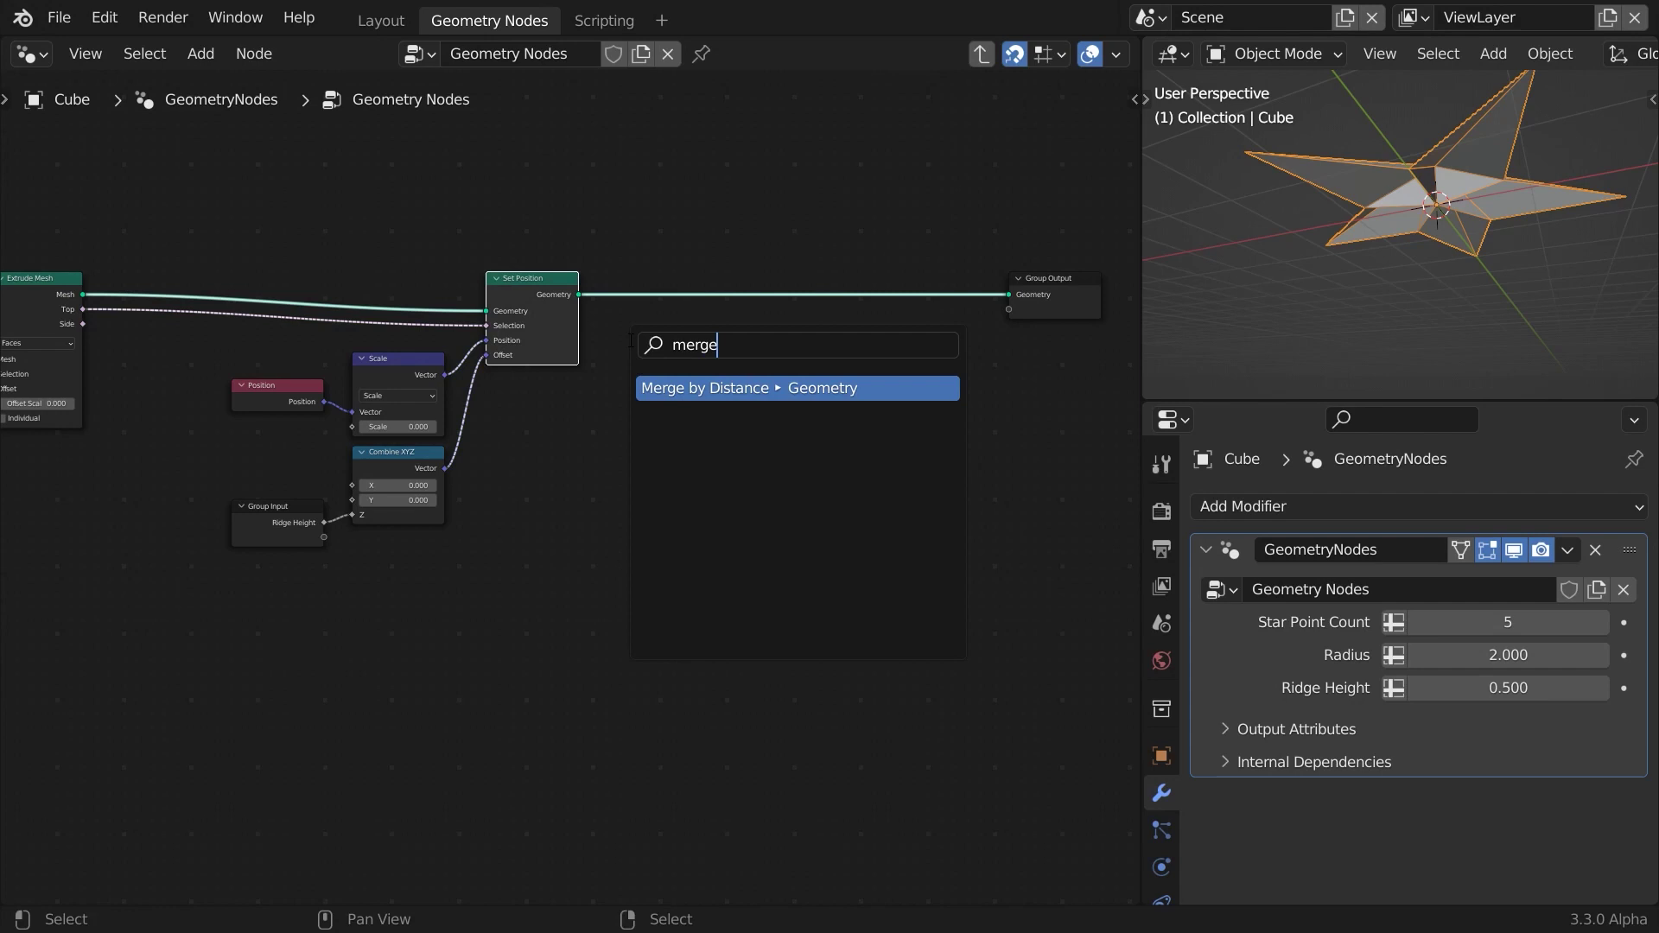
pyautogui.press('Return')
pyautogui.click(626, 304)
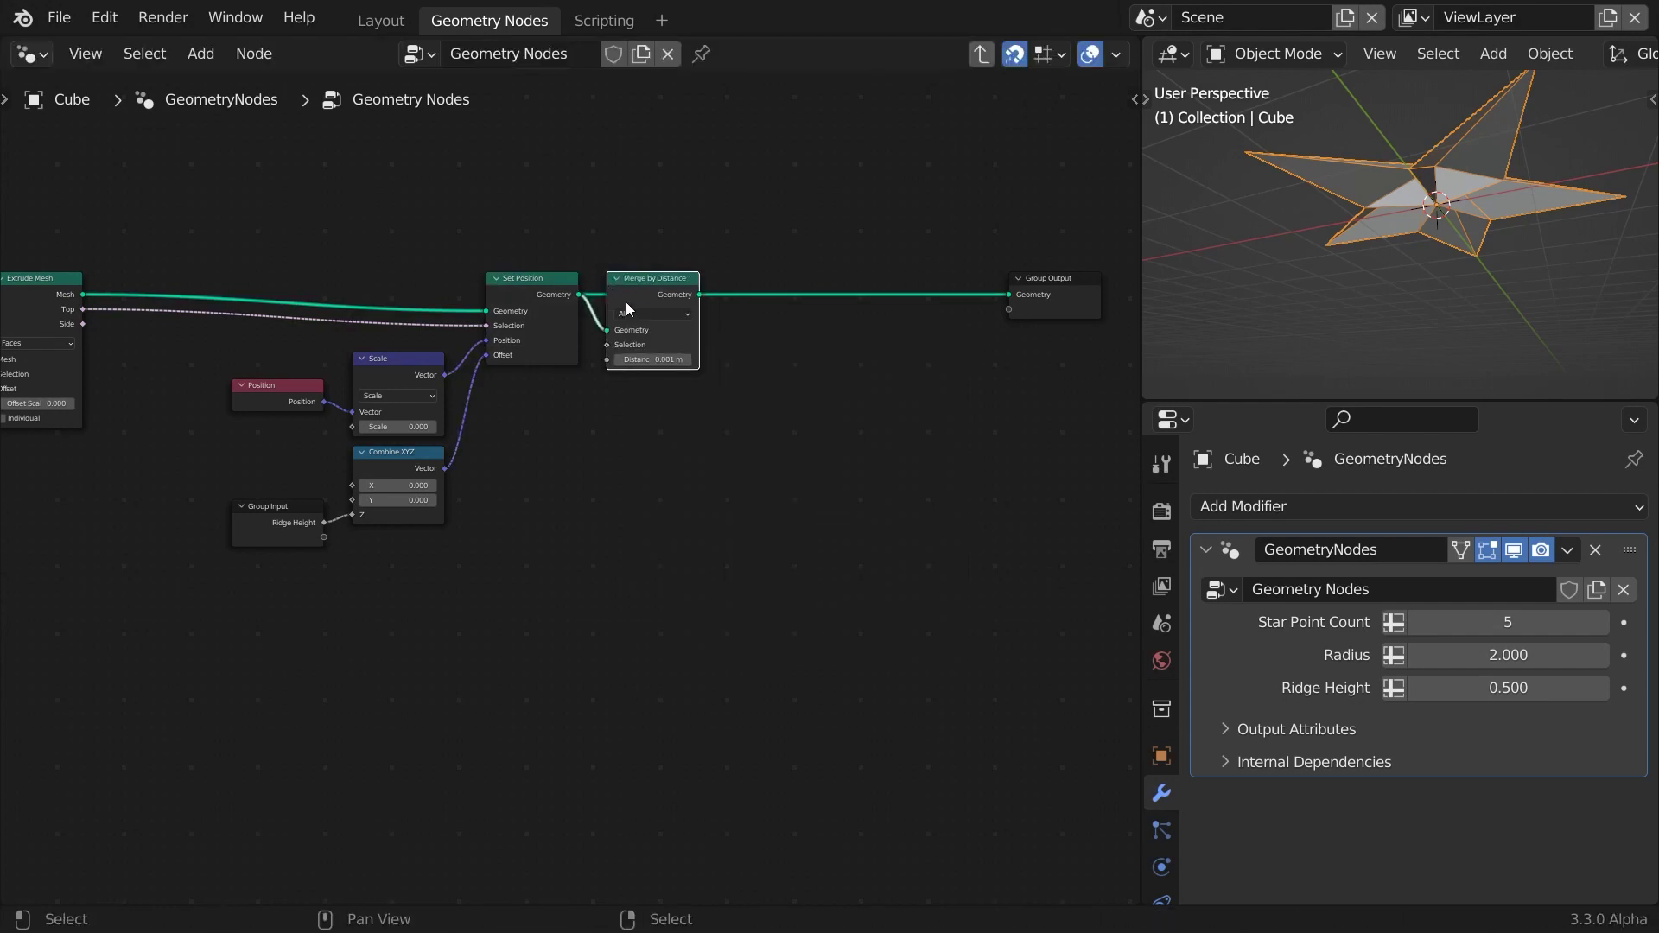
pyautogui.click(675, 316)
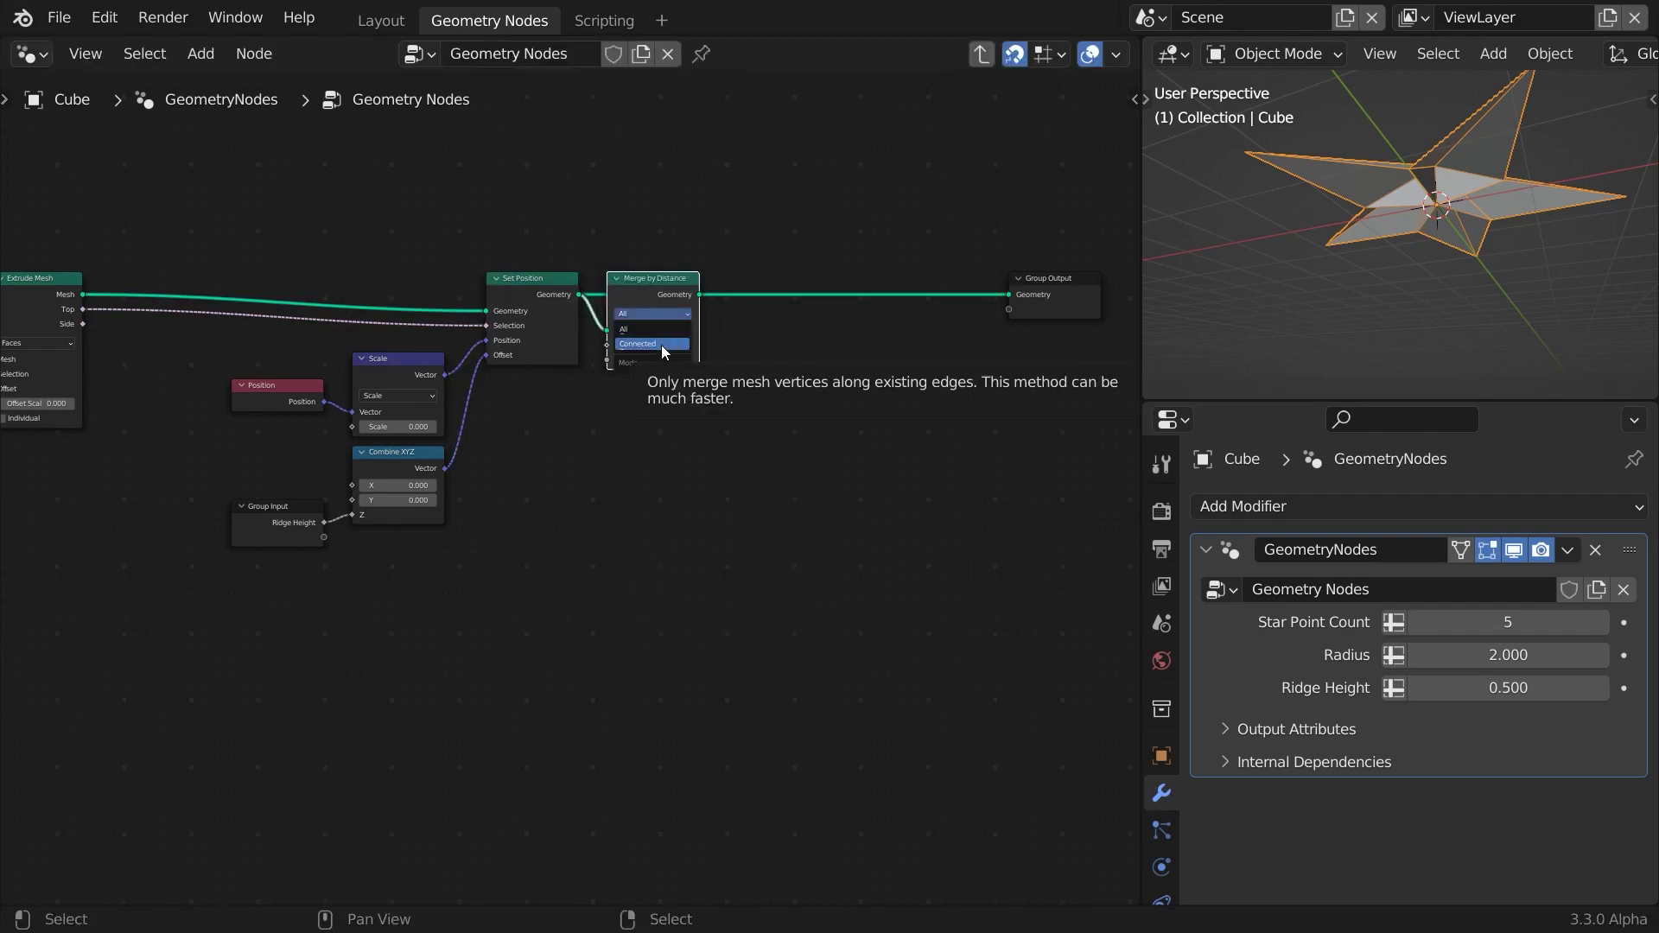
pyautogui.click(661, 345)
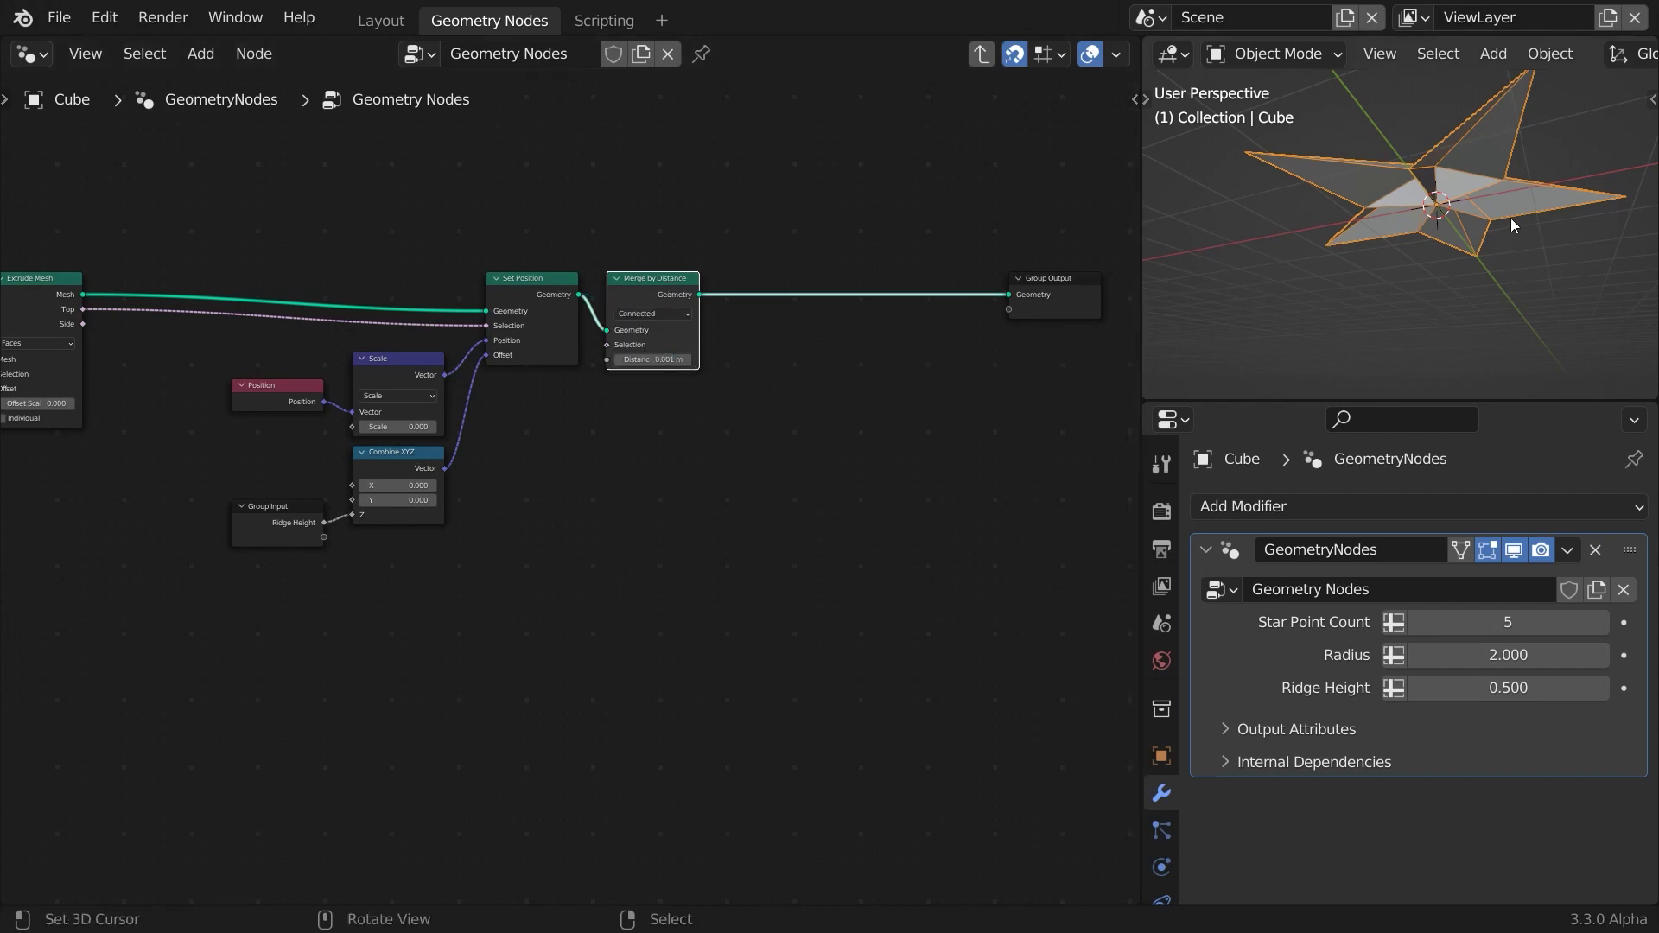
pyautogui.moveTo(1510, 217); pyautogui.dragTo(1314, 208, button='middle')
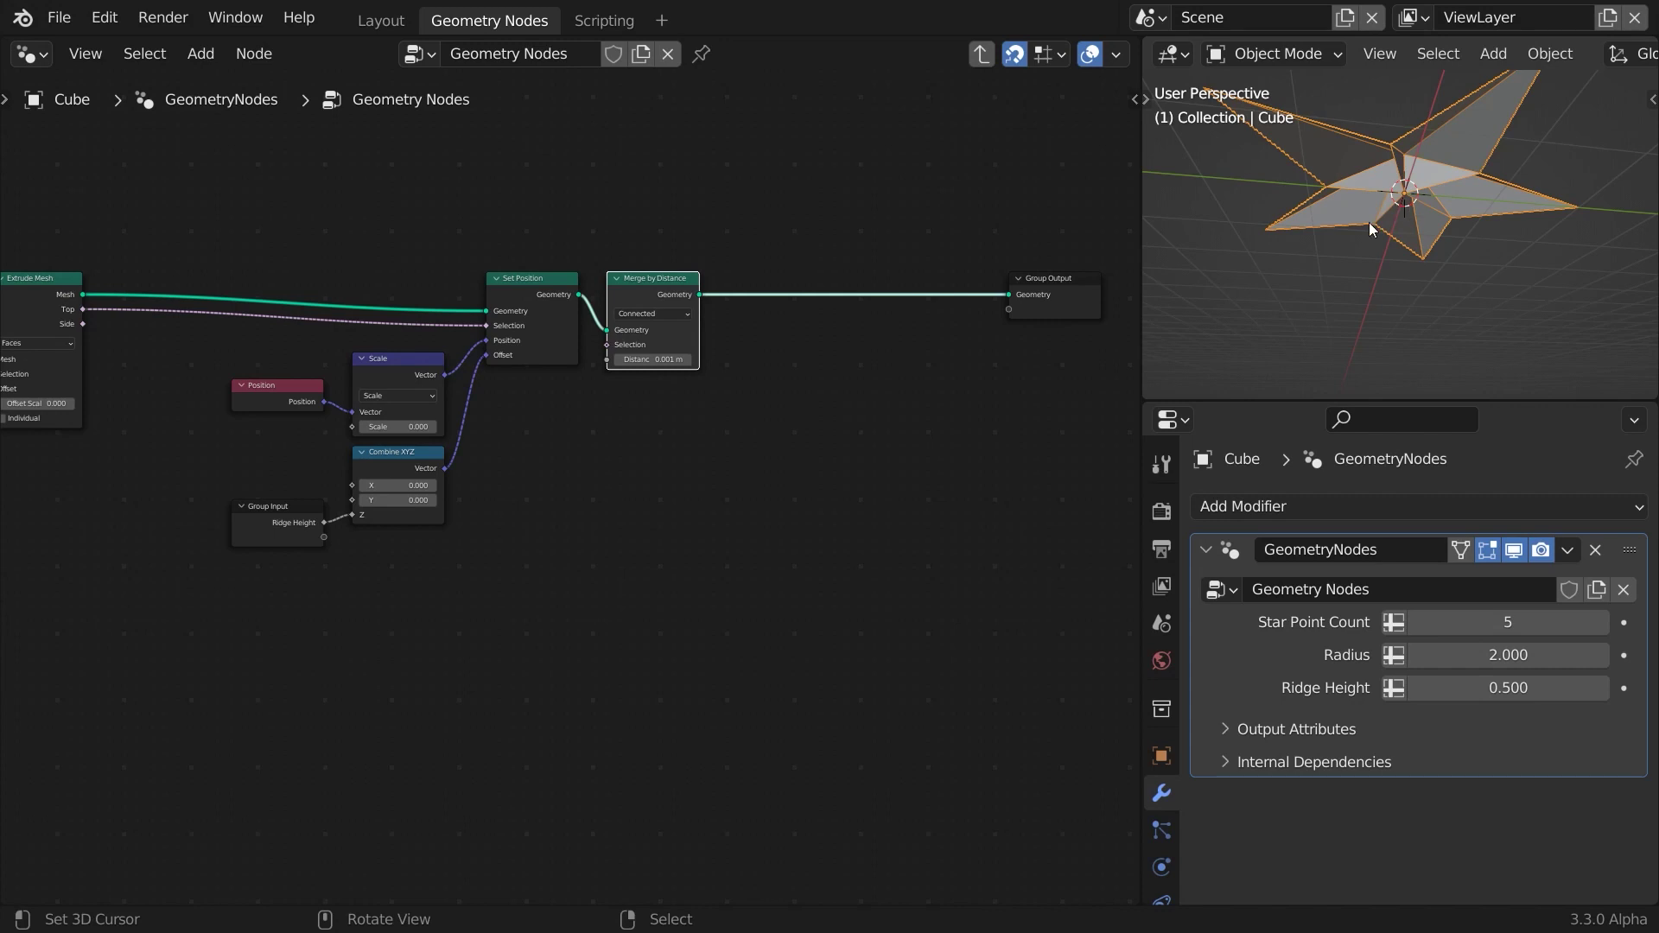
pyautogui.click(1170, 419)
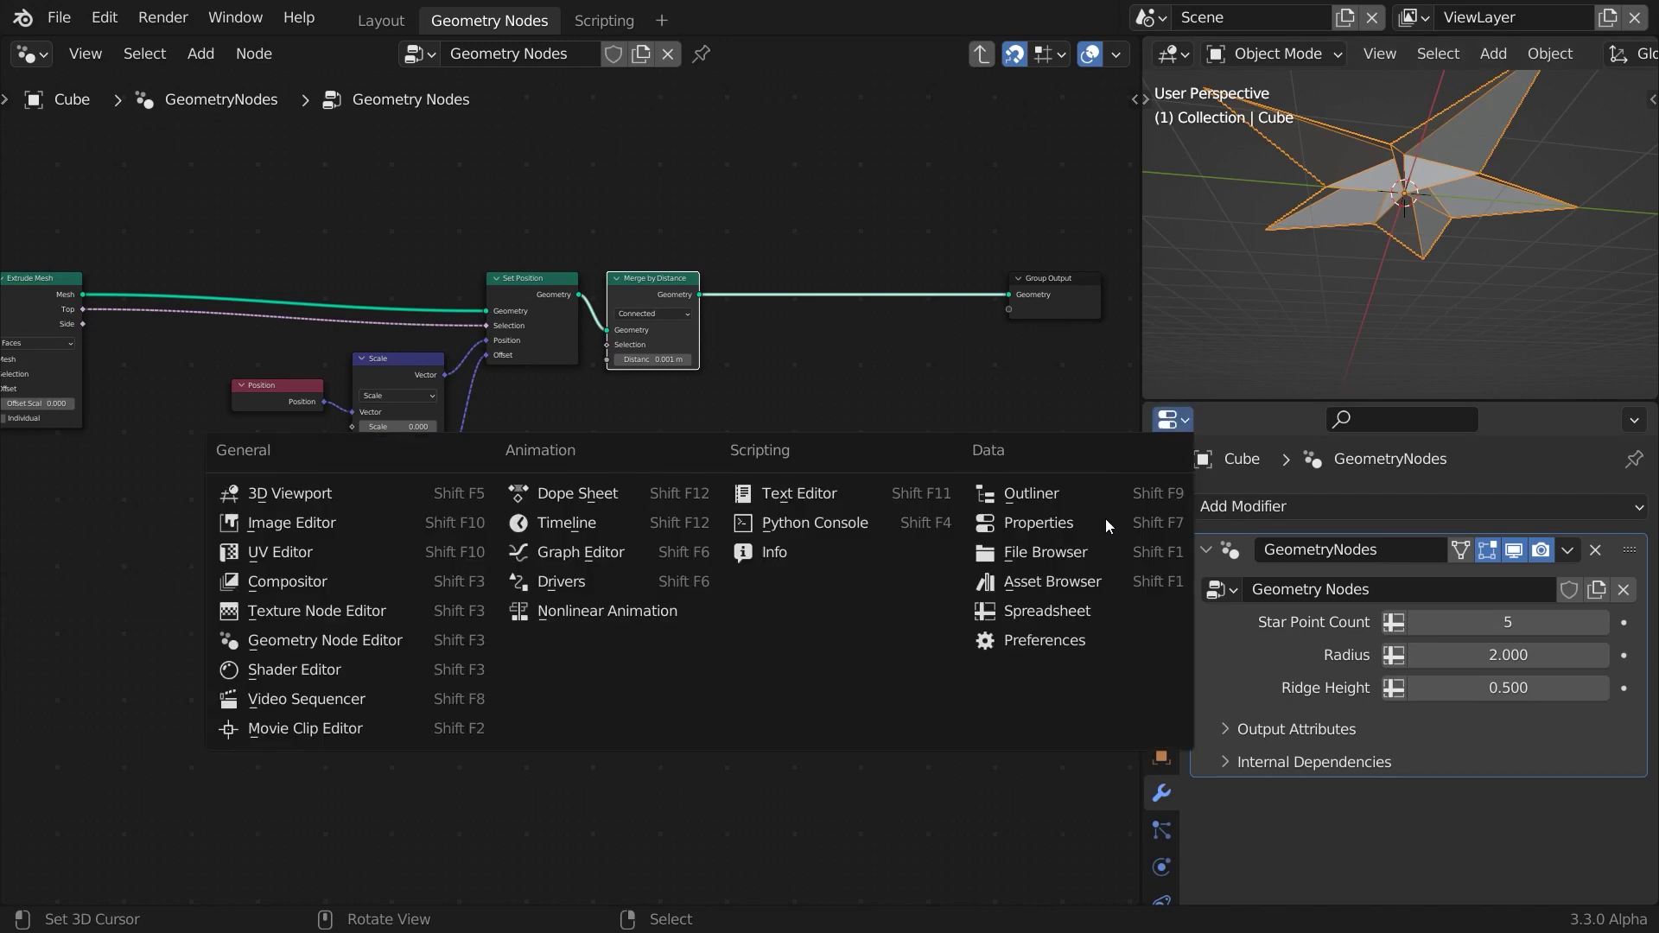
pyautogui.click(1082, 612)
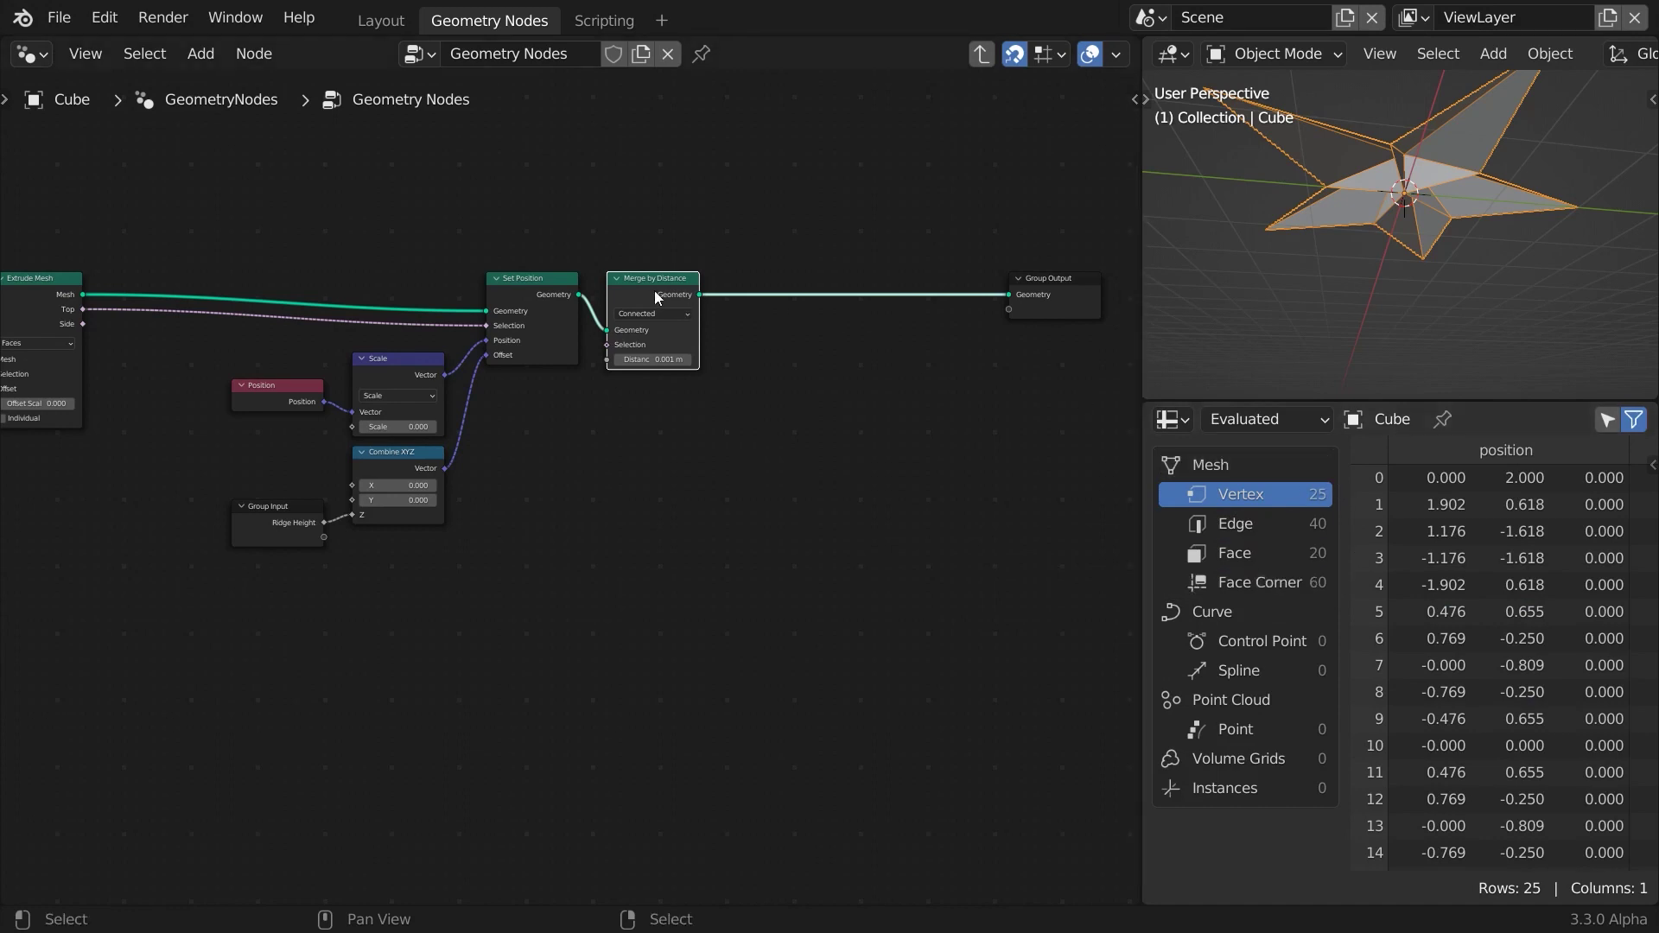
pyautogui.press('m')
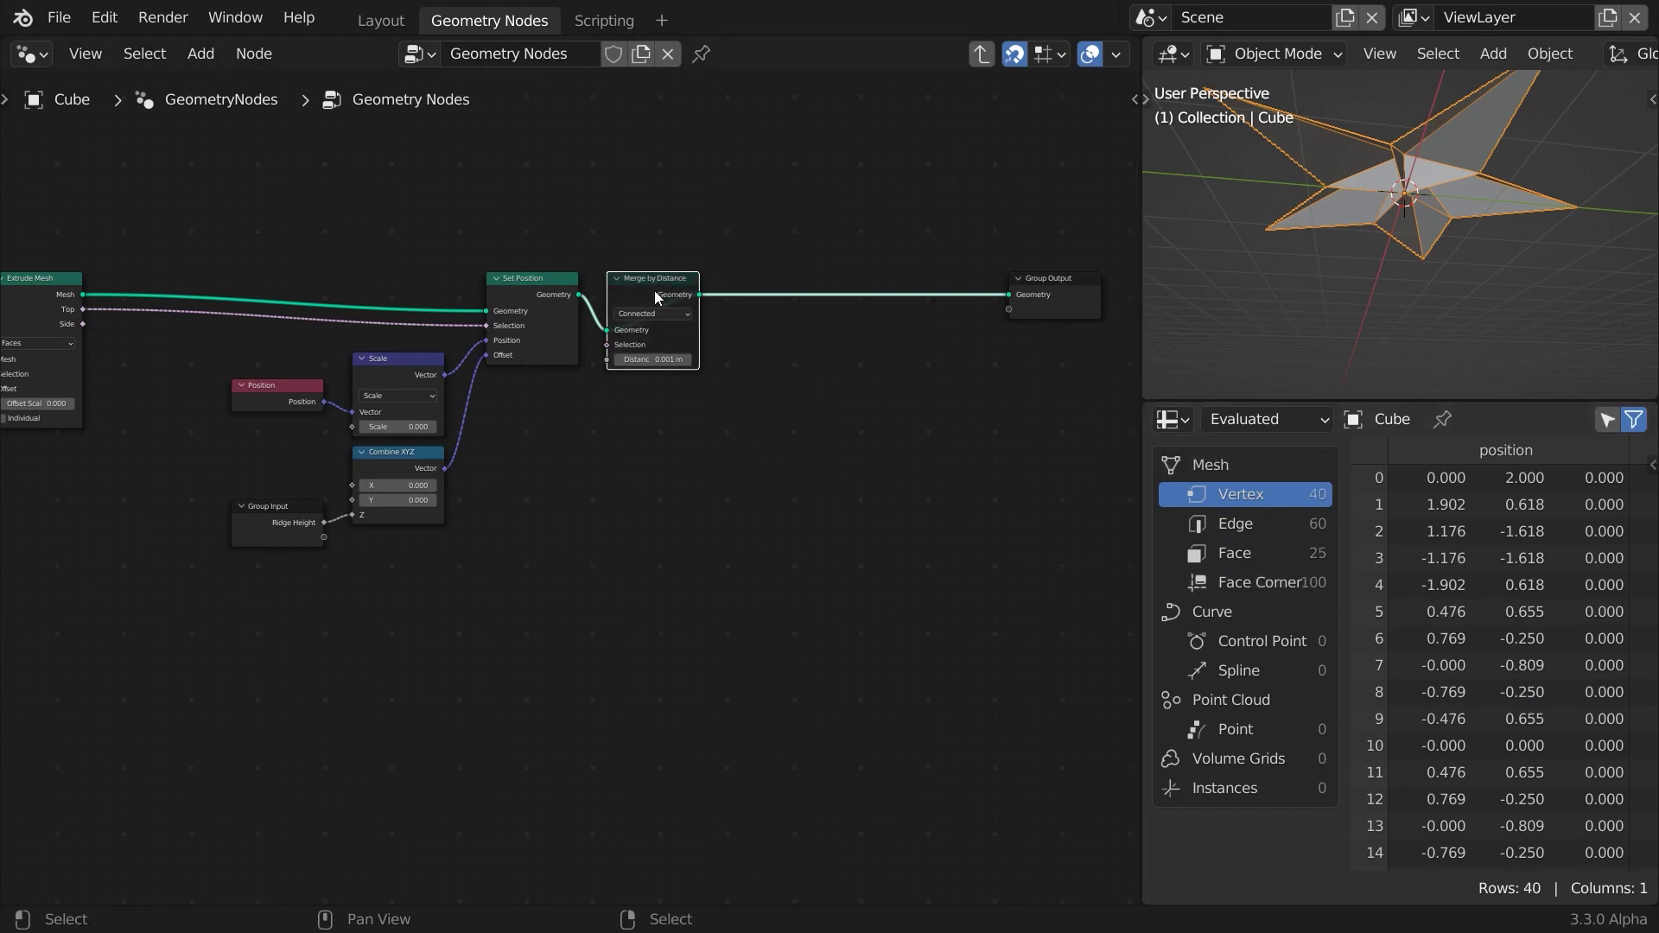
pyautogui.press('m')
pyautogui.press('m')
pyautogui.press('m')
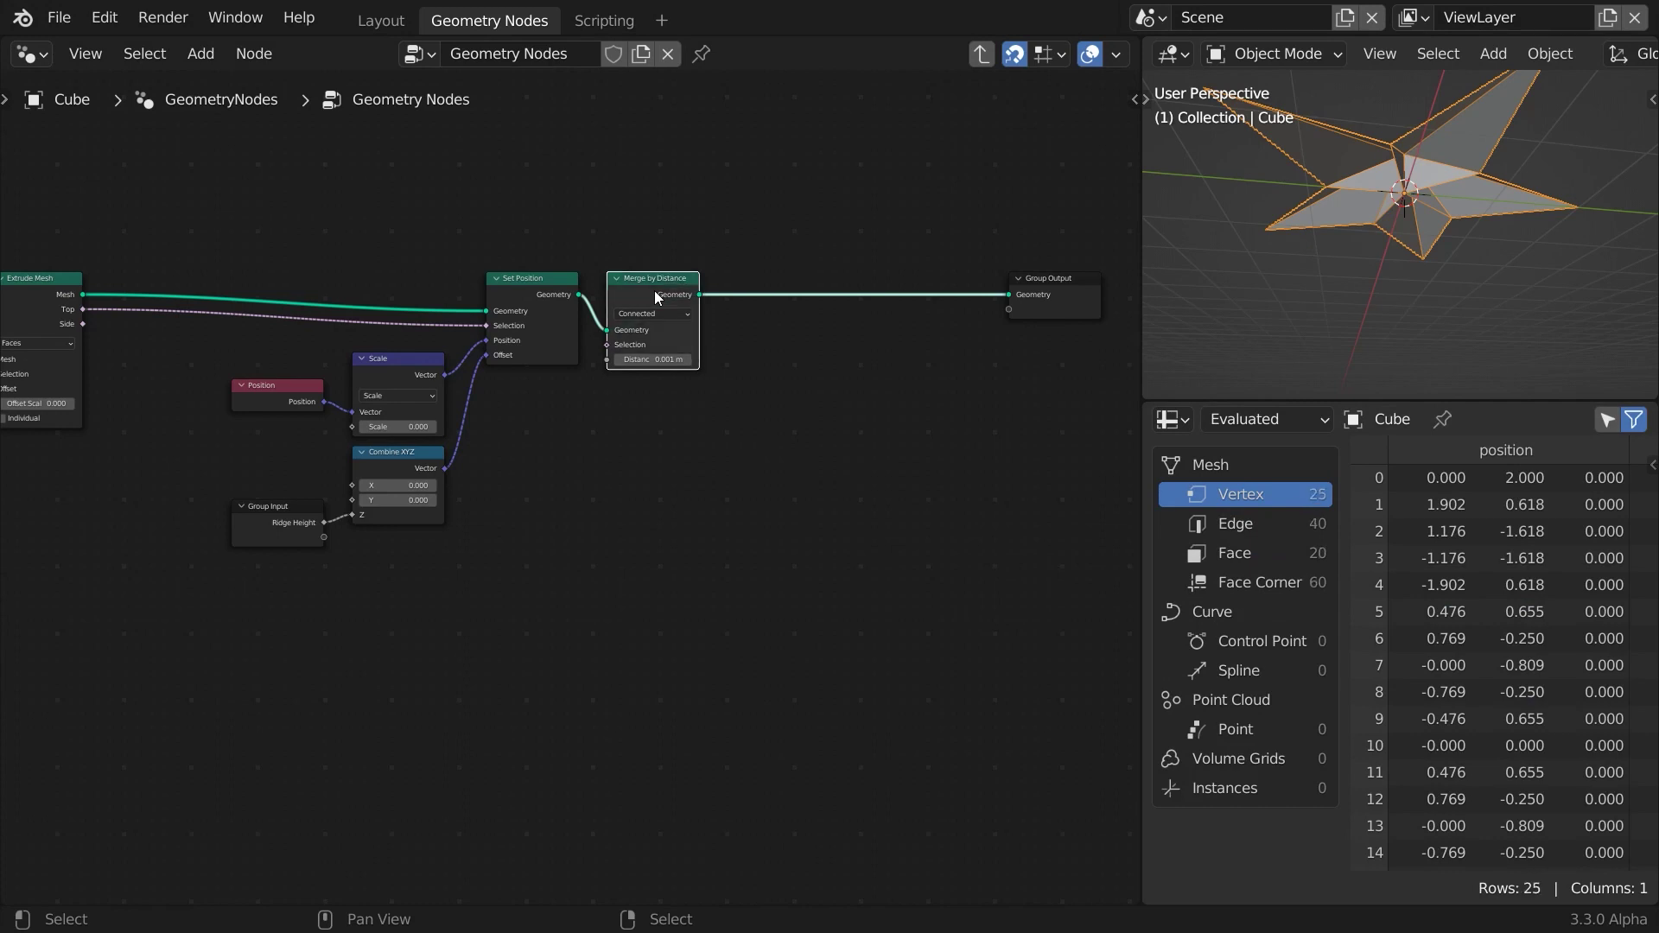
pyautogui.click(1175, 420)
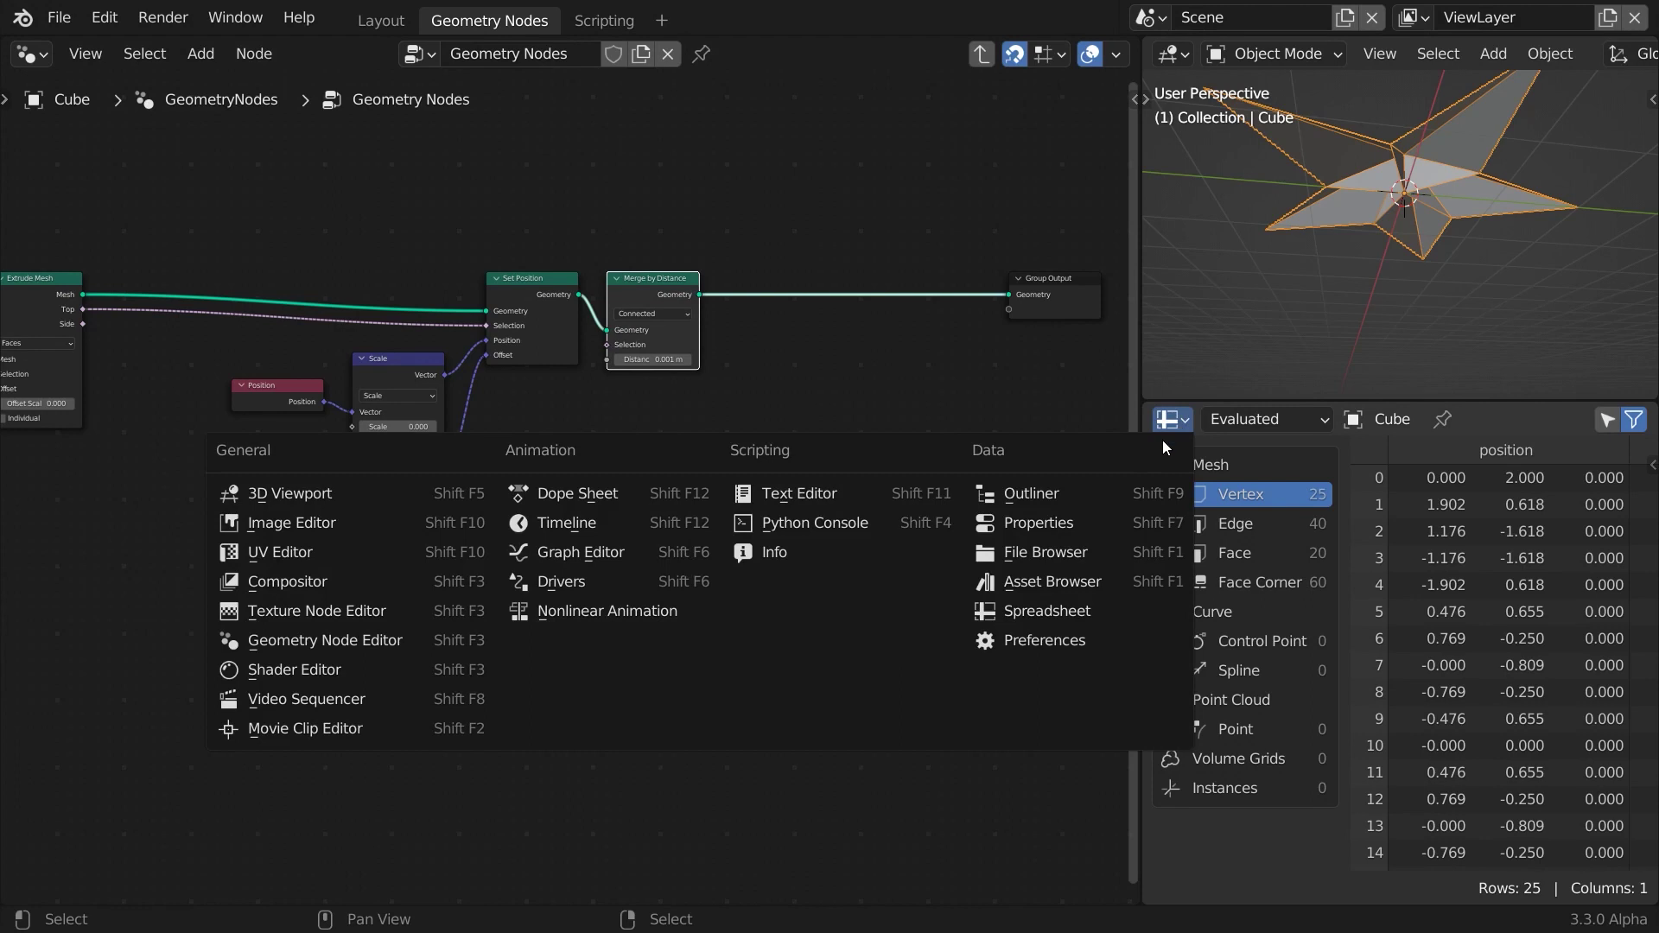
pyautogui.click(1077, 529)
pyautogui.moveTo(942, 384); pyautogui.dragTo(769, 363, button='middle')
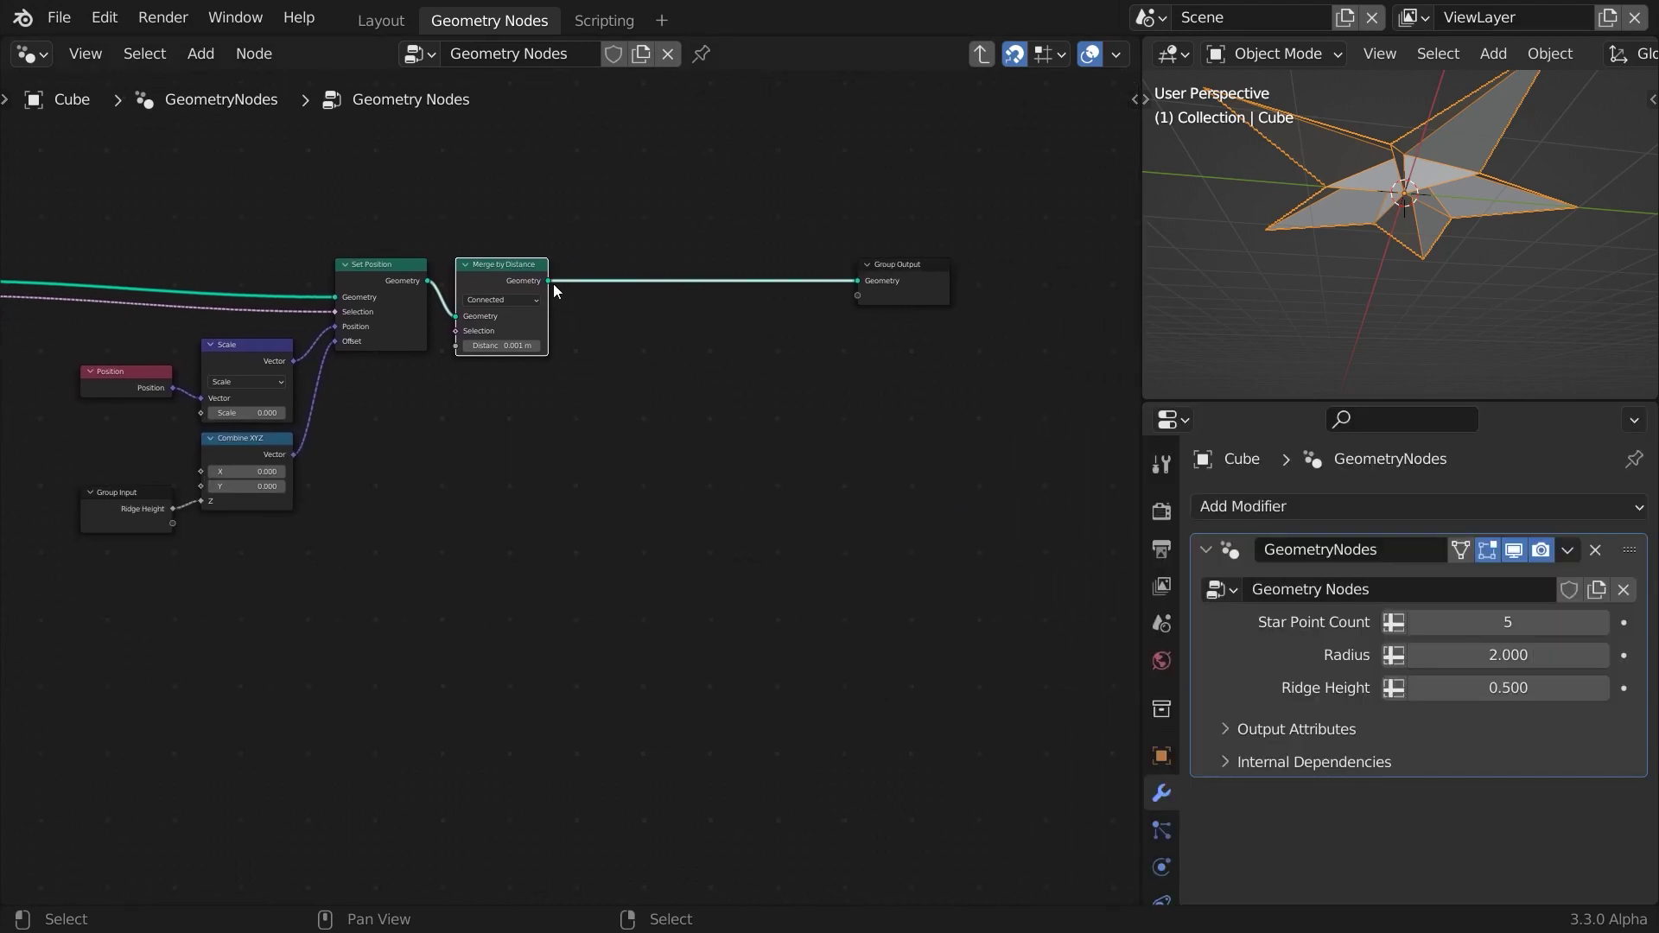
# Add a second Extrude Mesh after Merge by Distance with Individual off.
pyautogui.moveTo(546, 283); pyautogui.dragTo(623, 327)
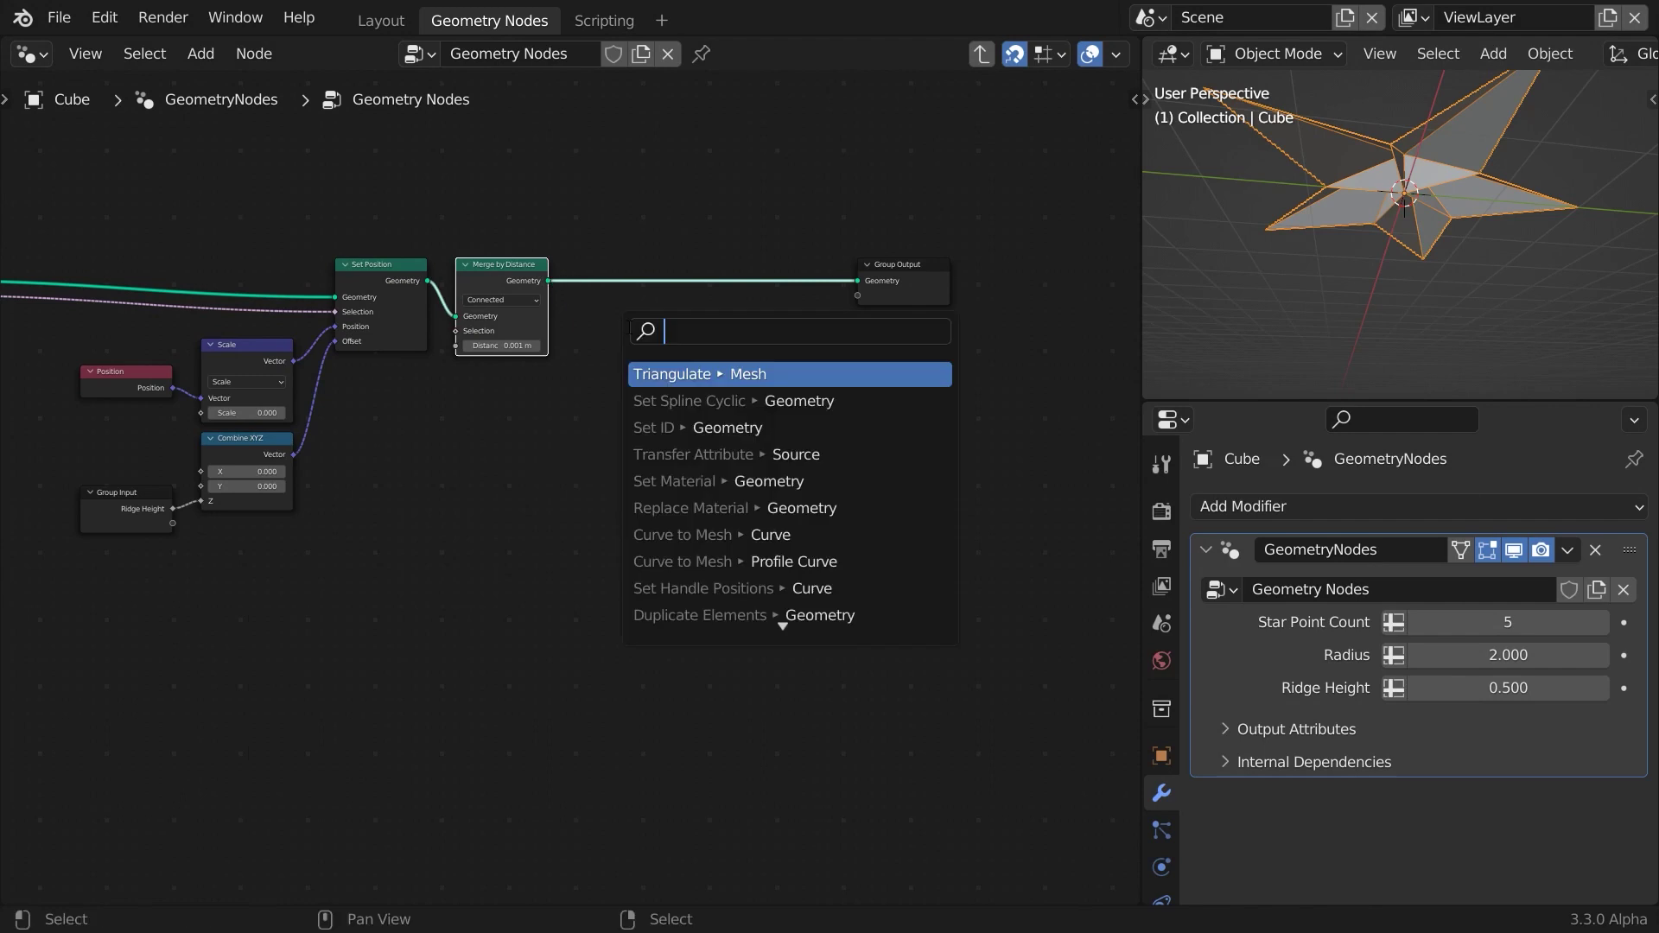
pyautogui.write('extrude')
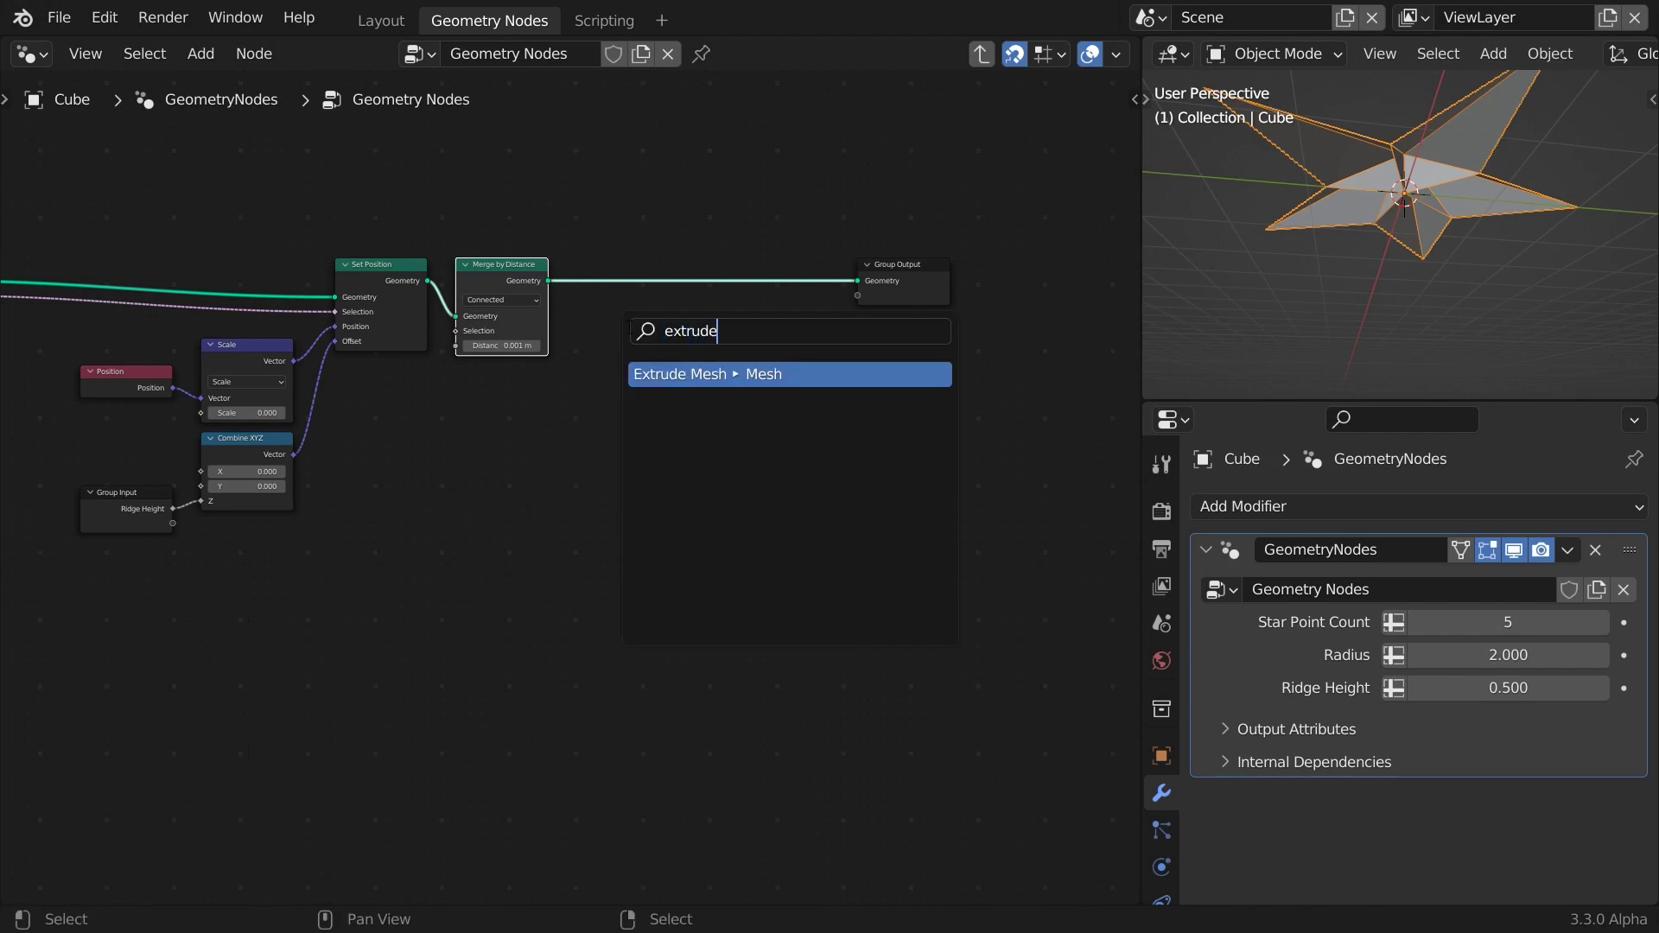
pyautogui.press('Return')
pyautogui.click(612, 405)
# Use the first extrusion's Side faces as the second Extrude Mesh's Selection.
pyautogui.moveTo(197, 570); pyautogui.dragTo(457, 577, button='middle')
pyautogui.moveTo(194, 318); pyautogui.dragTo(855, 397)
pyautogui.press('Escape')
pyautogui.press('Escape')
pyautogui.click(921, 273)
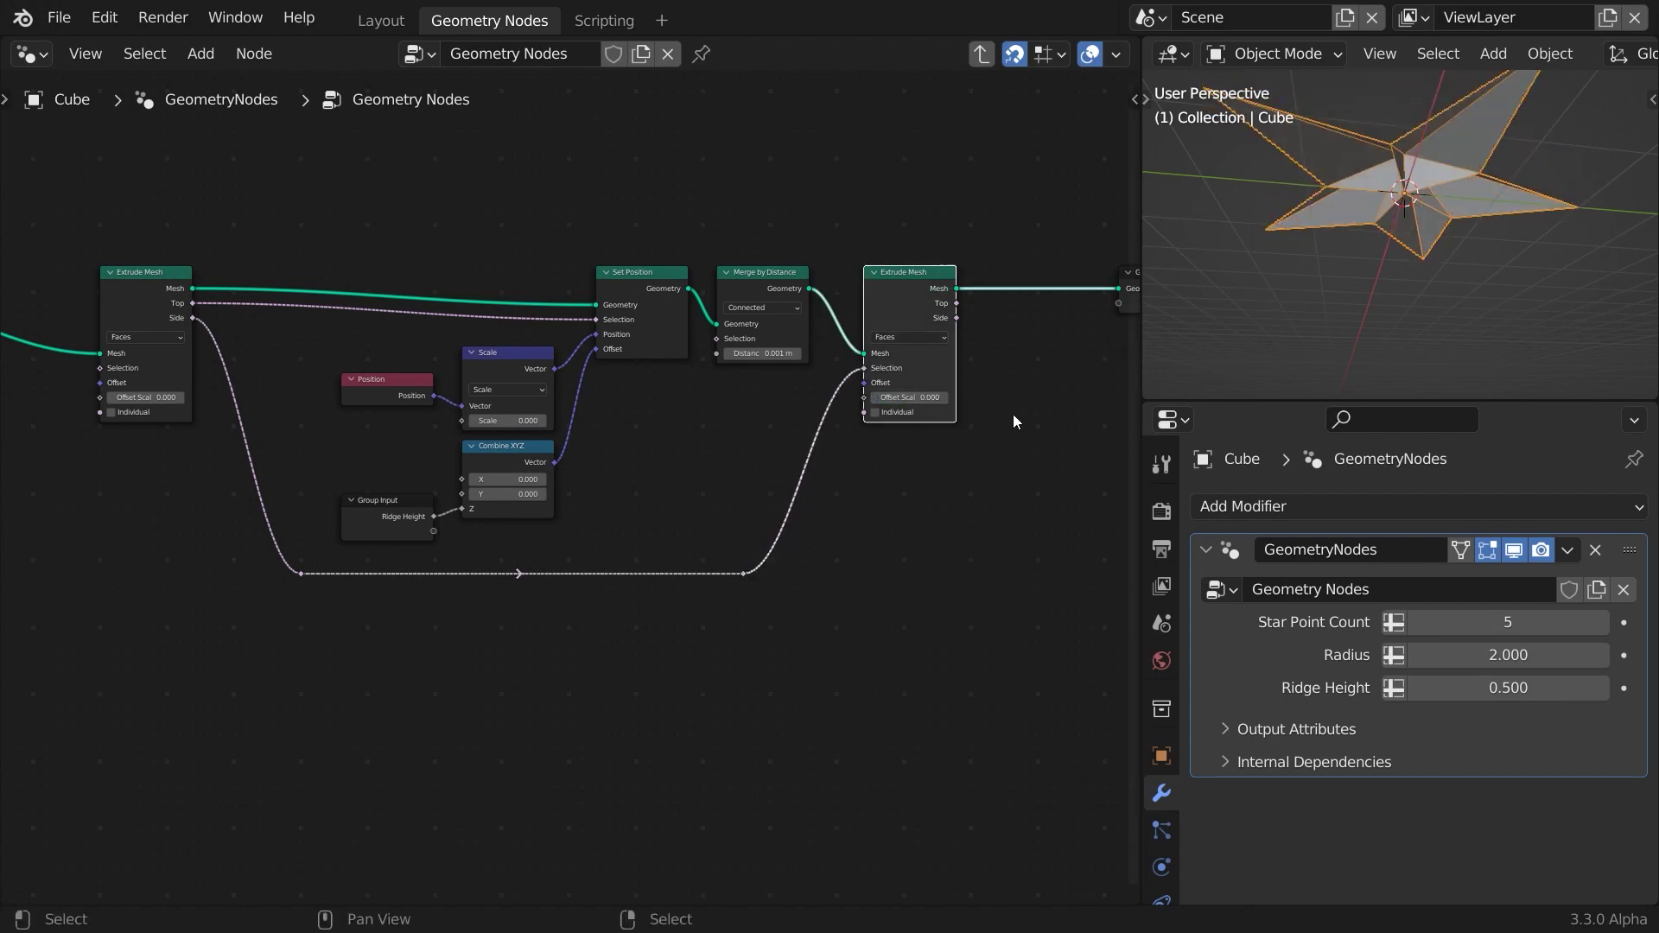
pyautogui.moveTo(1040, 413); pyautogui.dragTo(628, 399, button='middle')
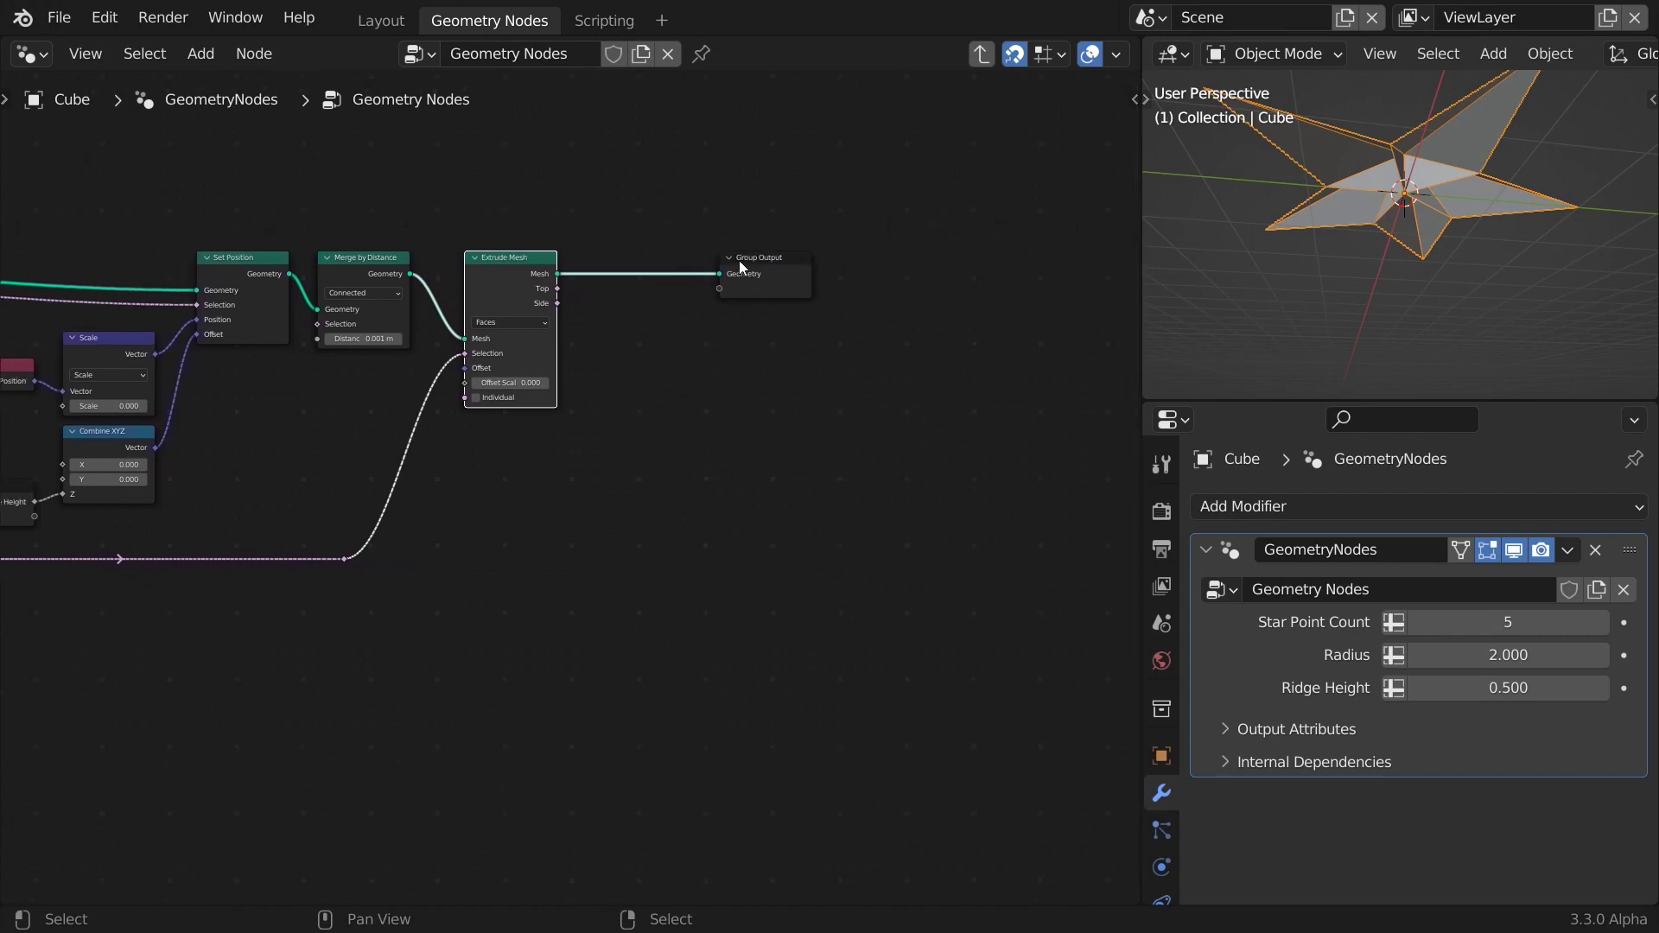
# Add a new Set Position node after the second extrusion.
pyautogui.moveTo(741, 266); pyautogui.dragTo(1022, 266)
pyautogui.moveTo(558, 288); pyautogui.dragTo(780, 320)
pyautogui.write('se')
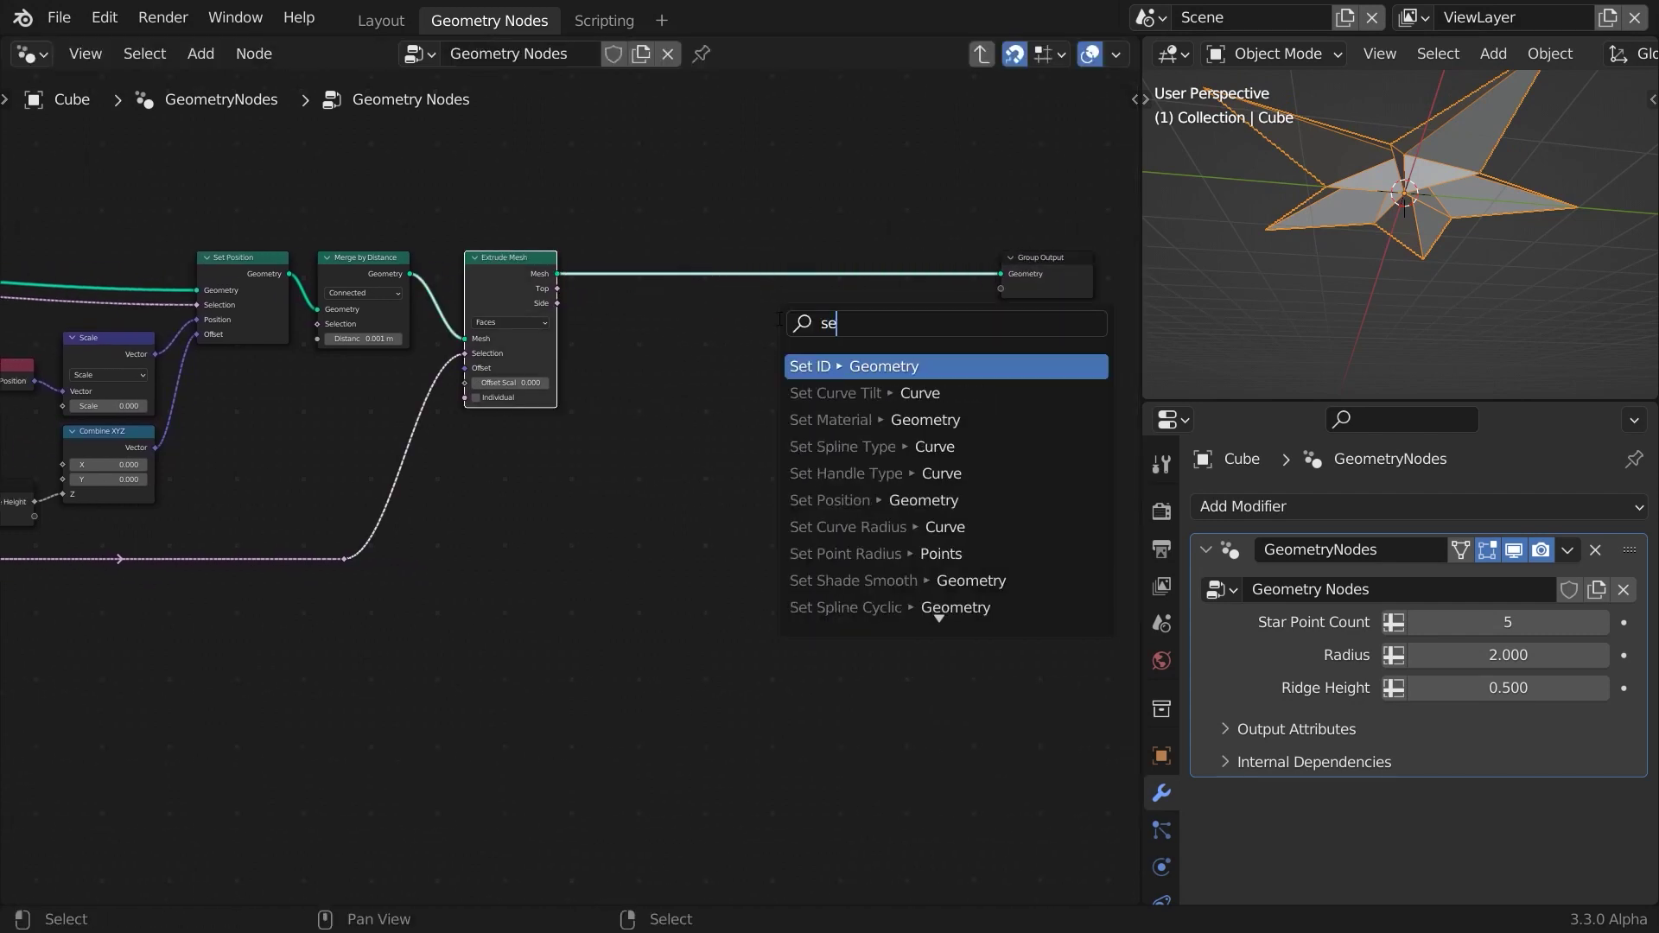
pyautogui.write('t position')
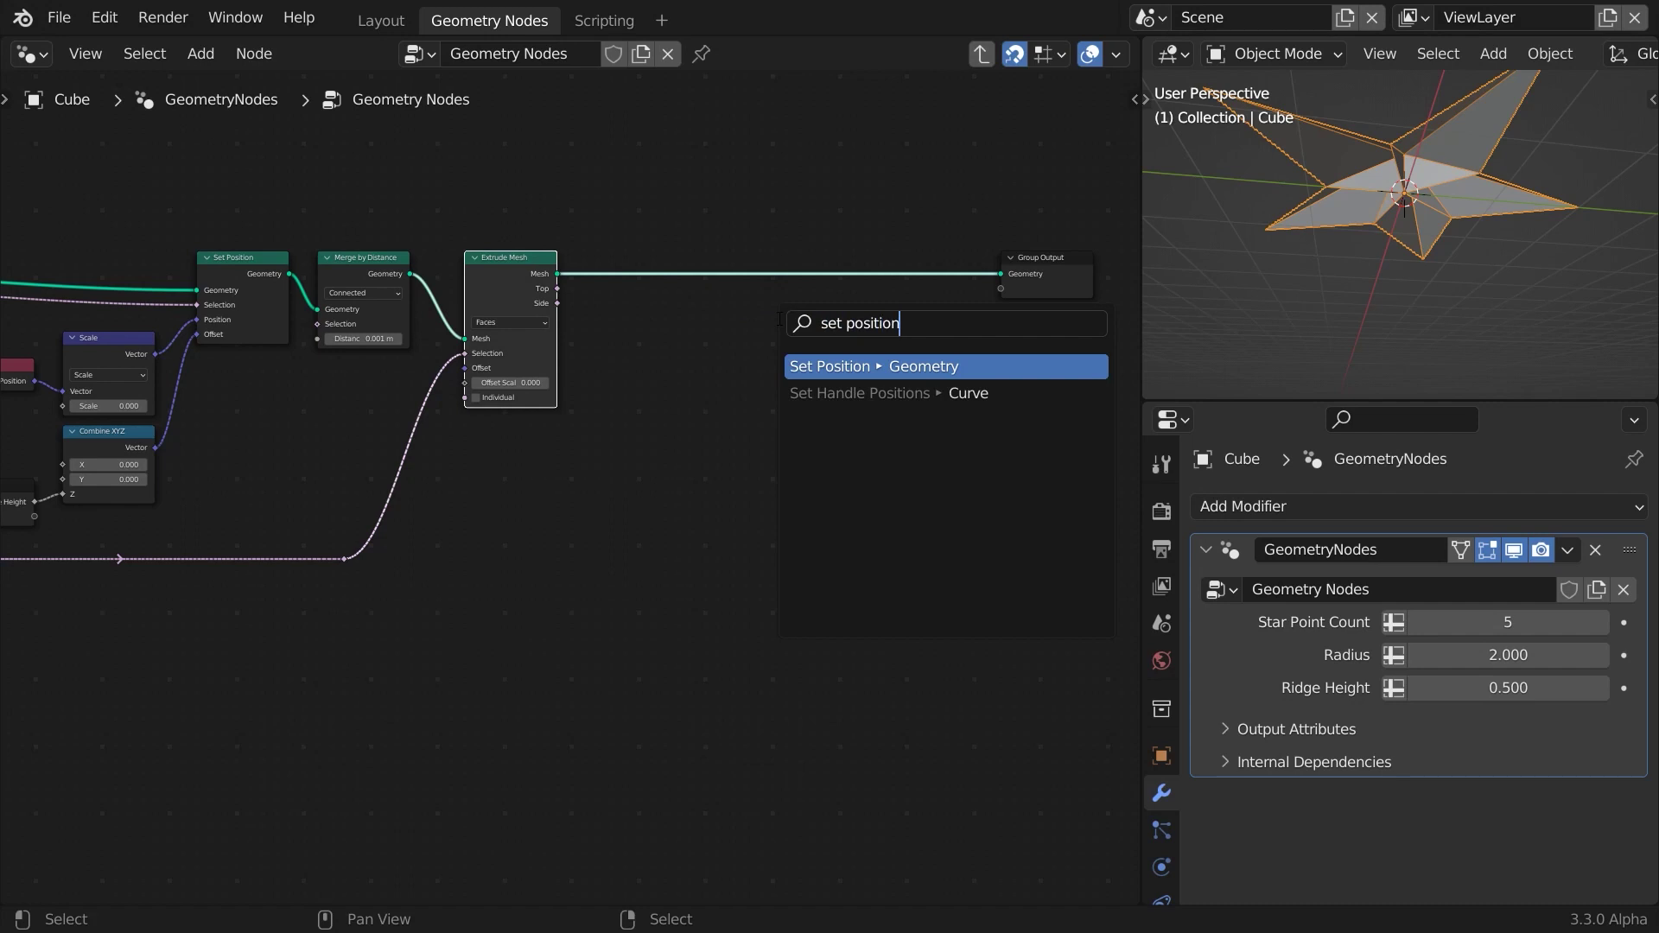
pyautogui.press('Return')
pyautogui.click(814, 267)
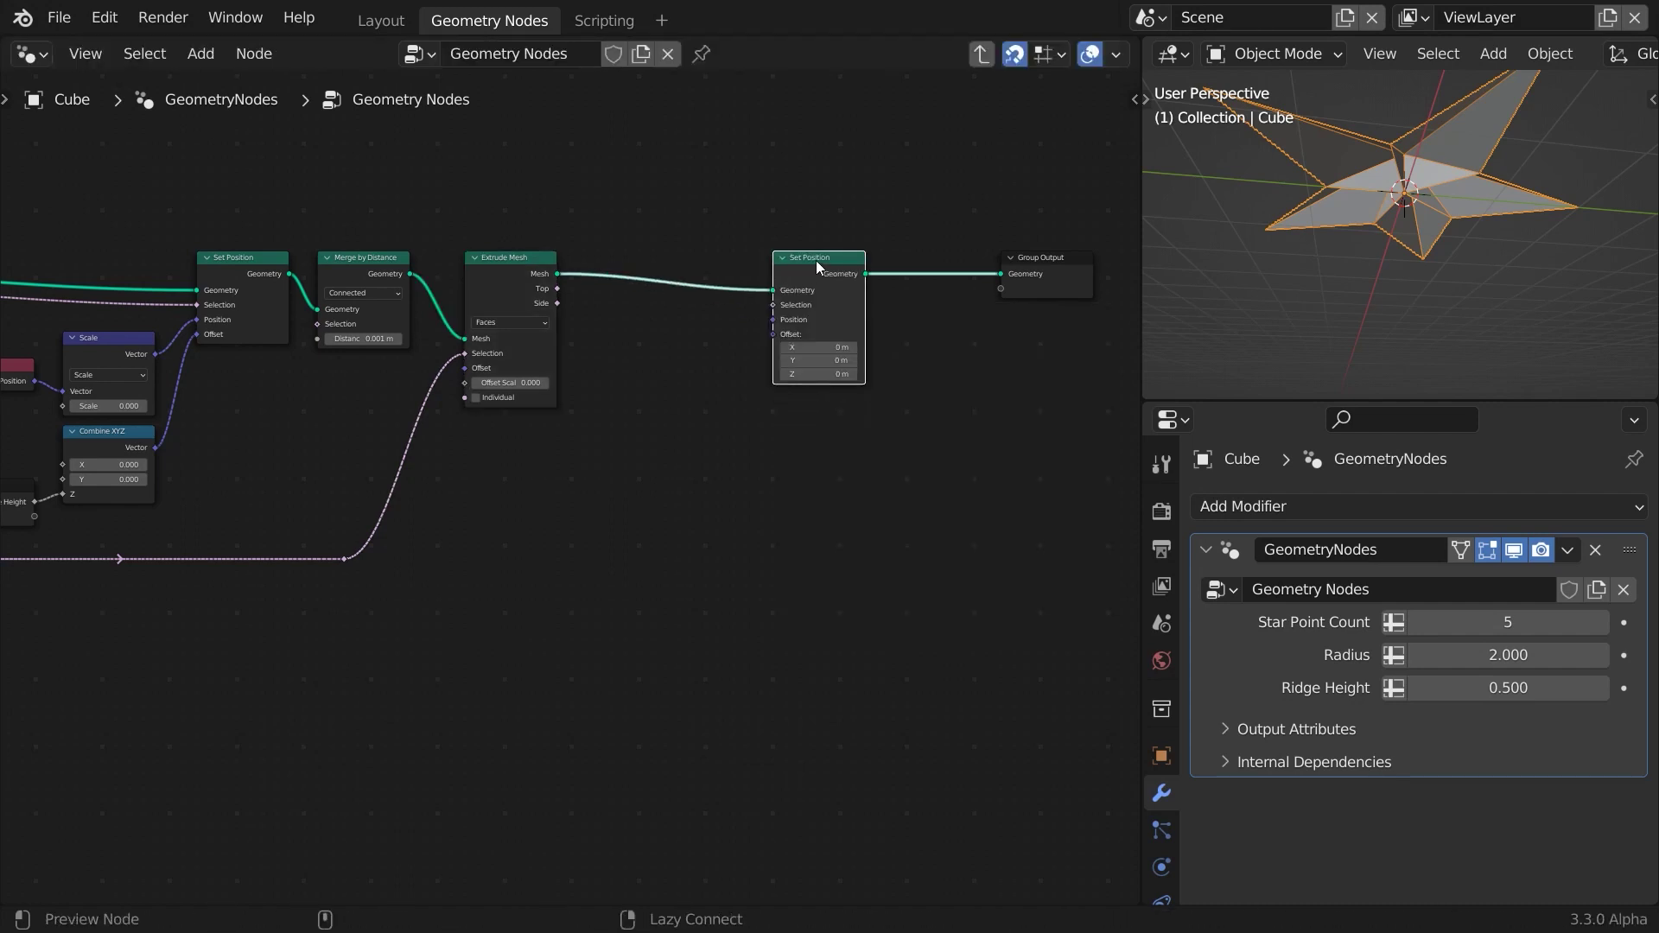
# Feed its Position from a Position node through a Vector Math Scale node.
pyautogui.moveTo(773, 319); pyautogui.dragTo(698, 418)
pyautogui.write('scale')
pyautogui.press('Return')
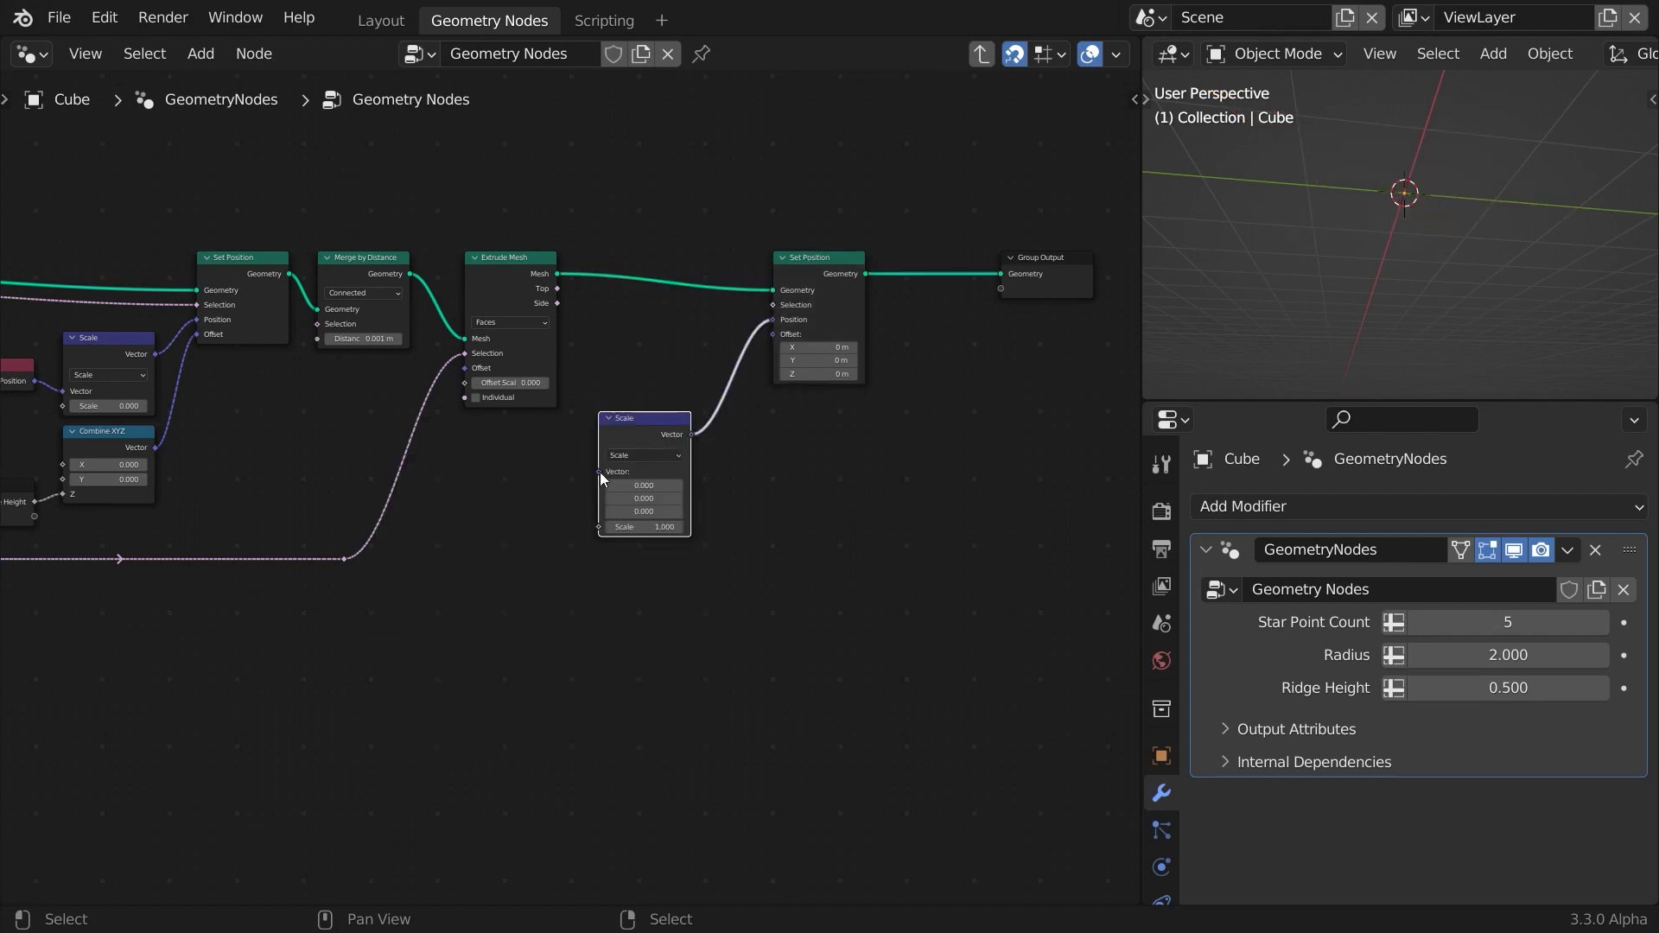
pyautogui.moveTo(600, 472); pyautogui.dragTo(550, 476)
pyautogui.write('posi')
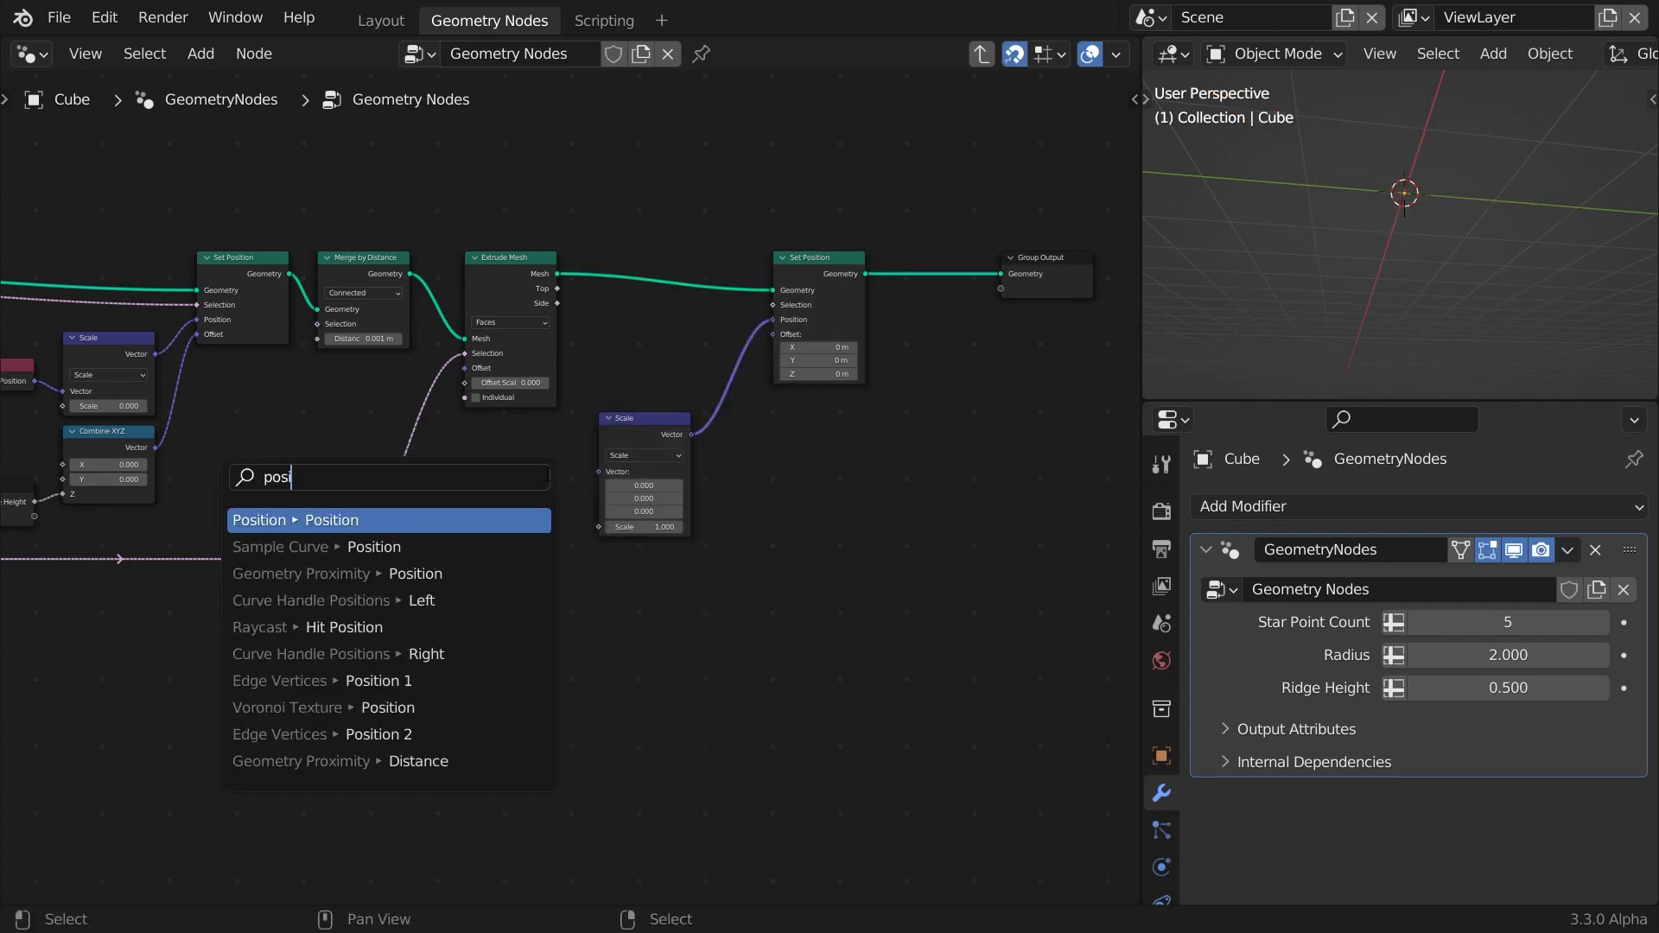
pyautogui.write('tion')
pyautogui.press('Return')
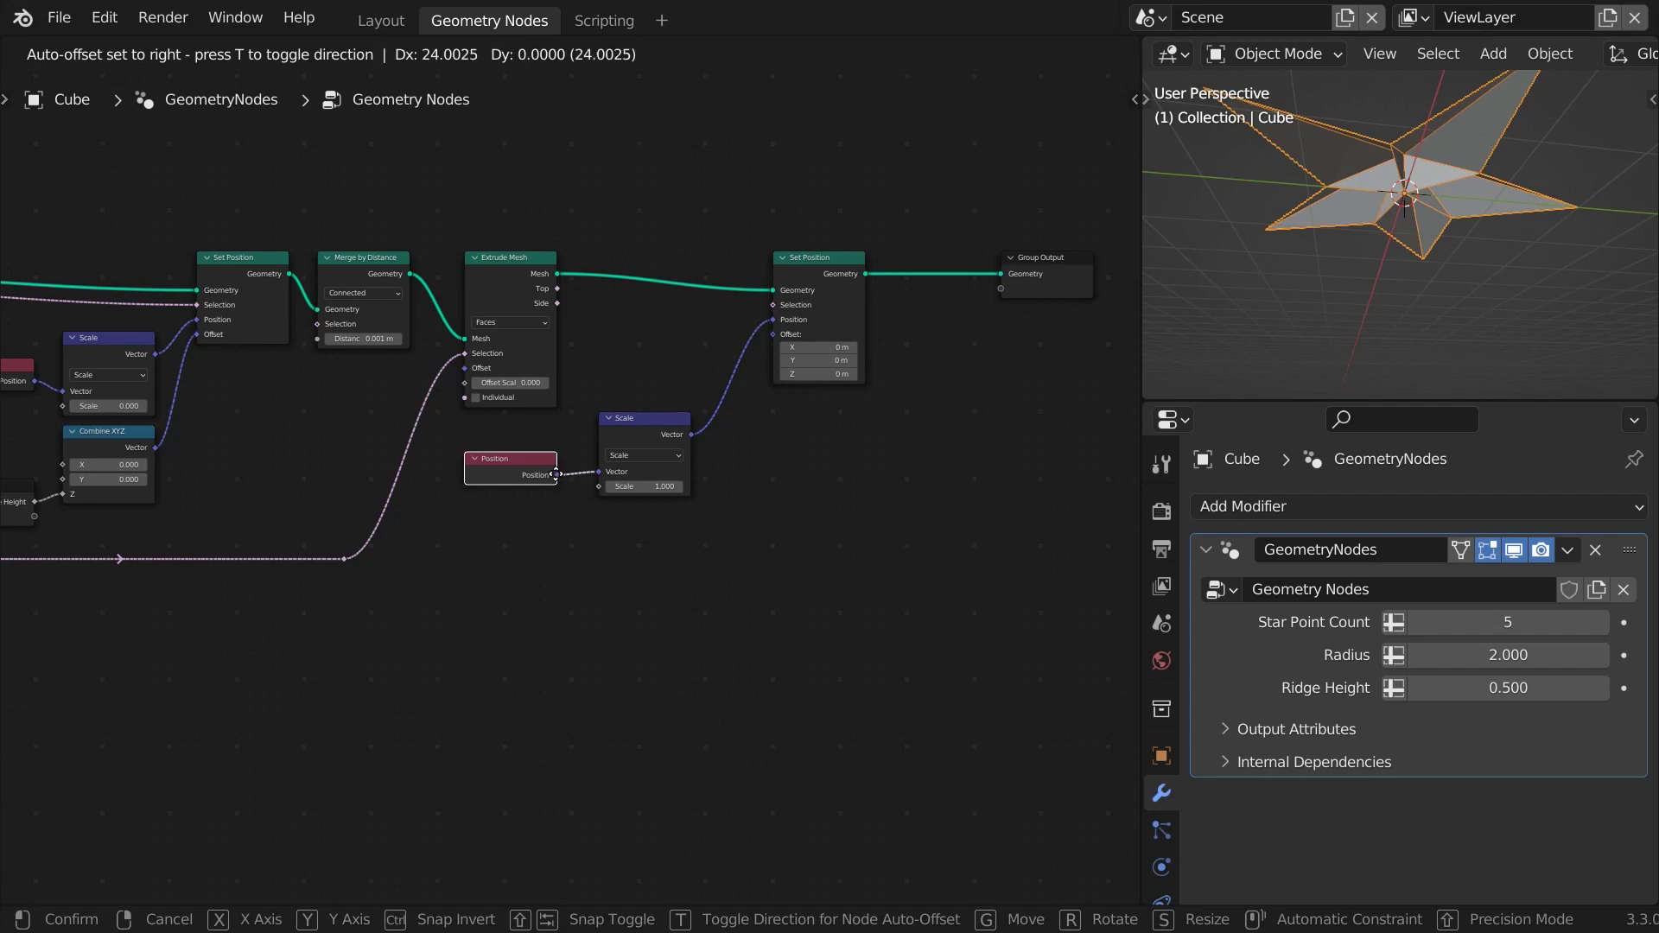
pyautogui.click(557, 474)
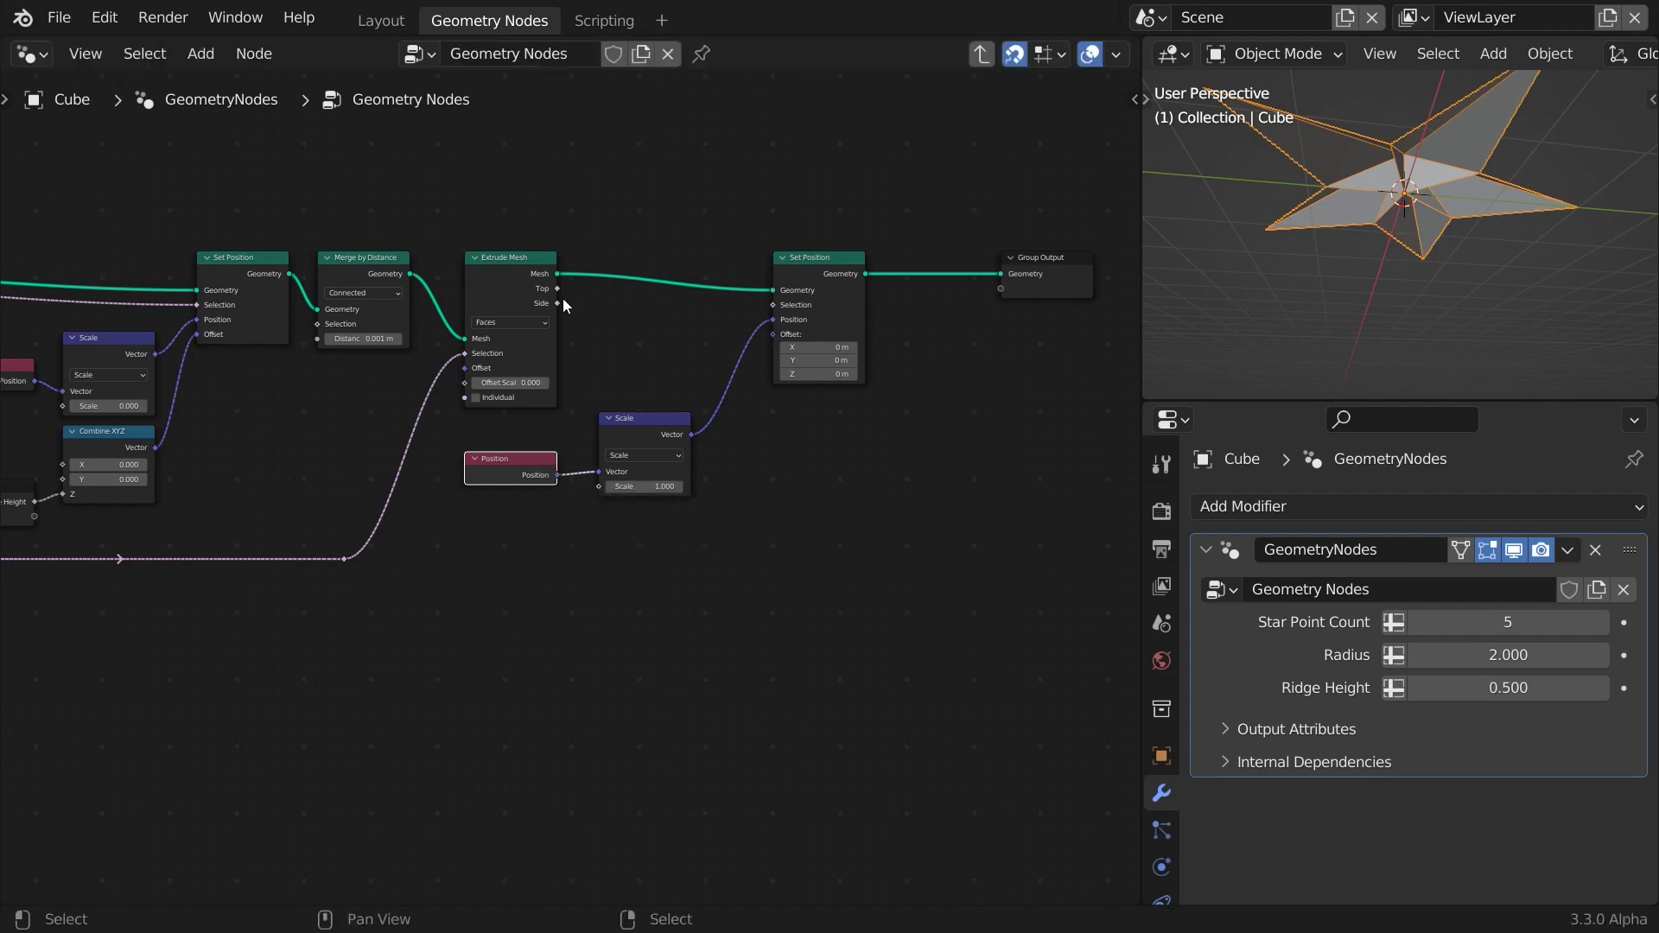
# Select the non-top points via Not(Top) and reduce the Scale factor below 1.
pyautogui.moveTo(558, 288); pyautogui.dragTo(602, 342)
pyautogui.write('not')
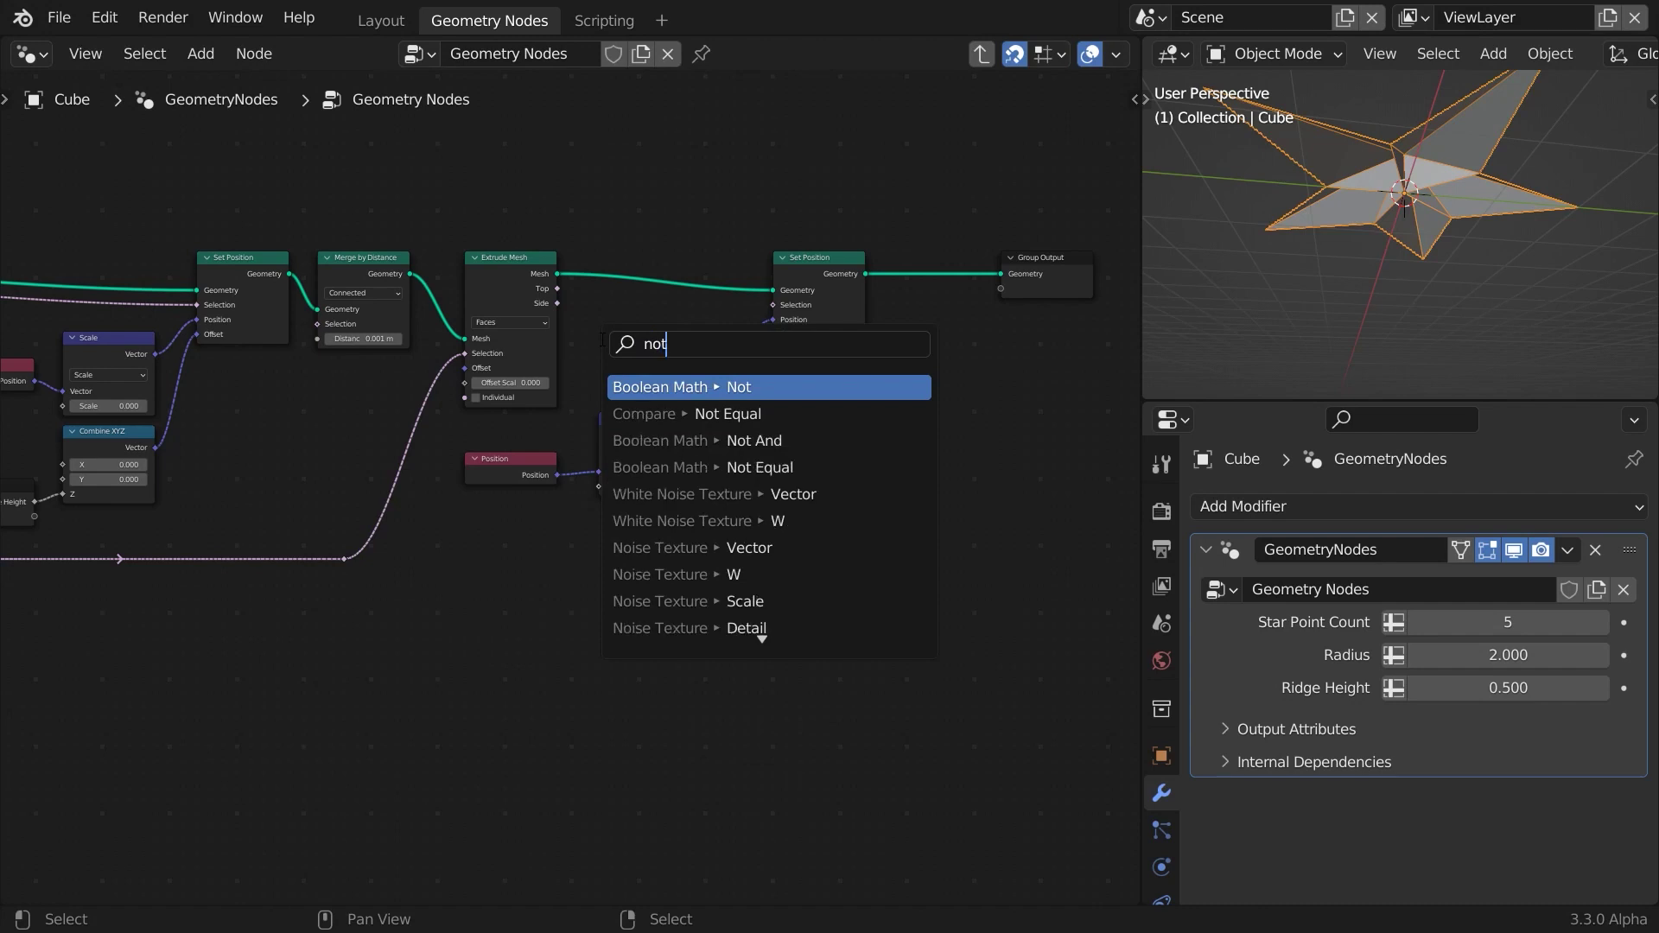
pyautogui.press('Return')
pyautogui.click(640, 344)
pyautogui.moveTo(692, 339); pyautogui.dragTo(773, 304)
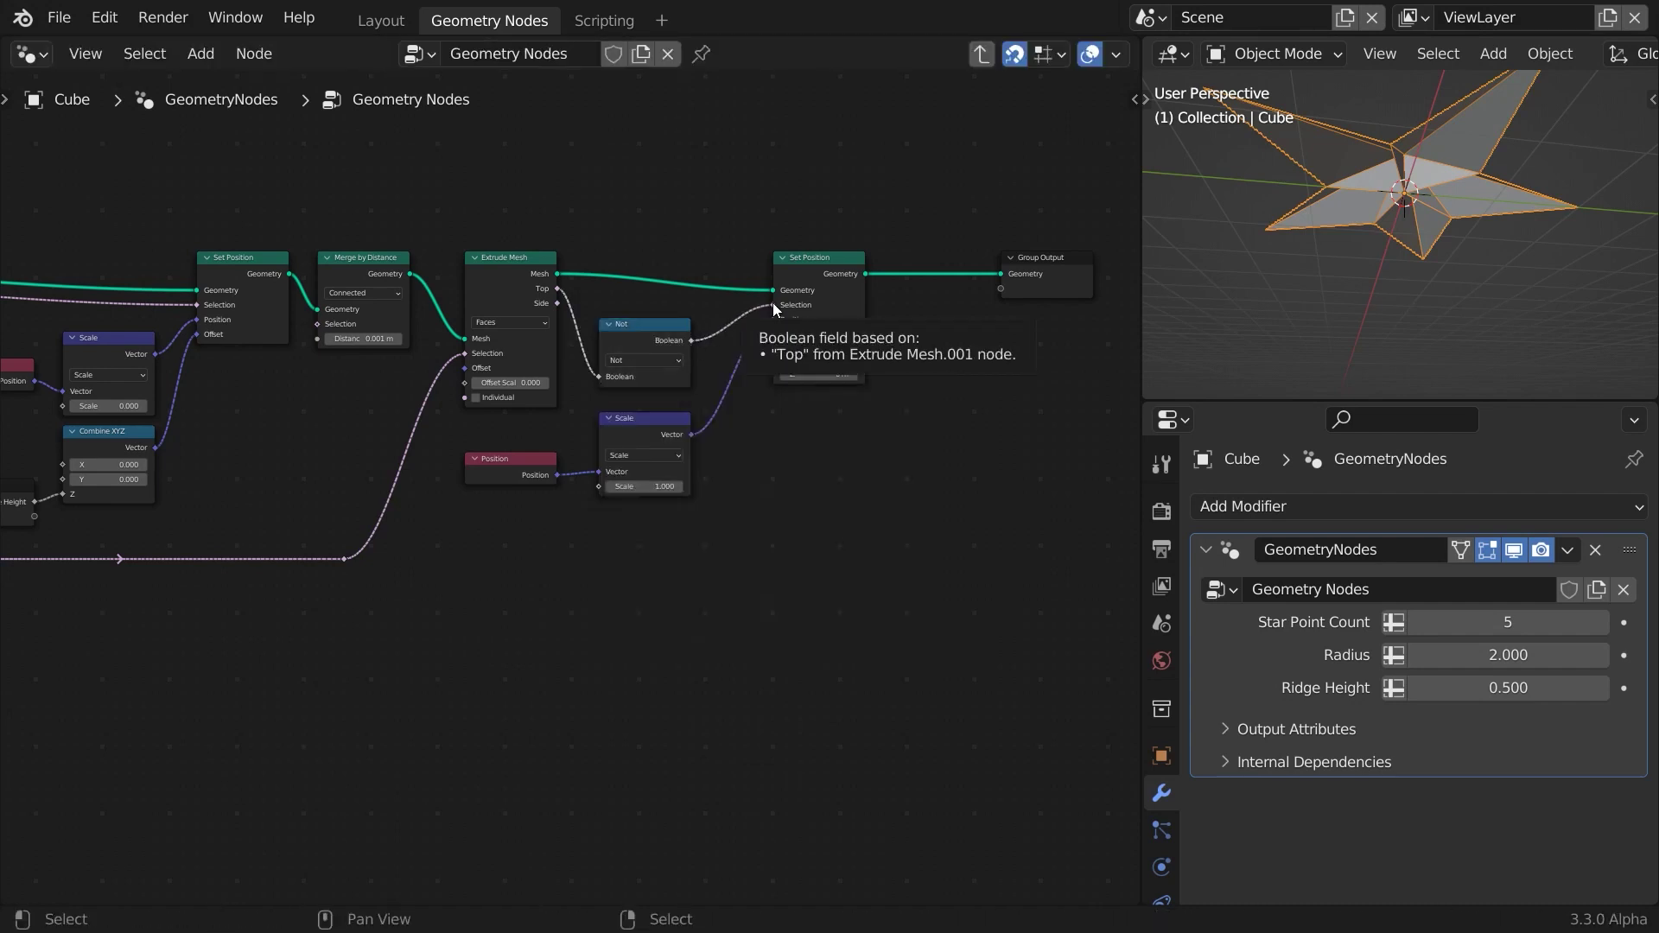
pyautogui.keyDown('shift'); pyautogui.moveTo(644, 487); pyautogui.dragTo(583, 487); pyautogui.keyUp('shift')
pyautogui.click(674, 486)
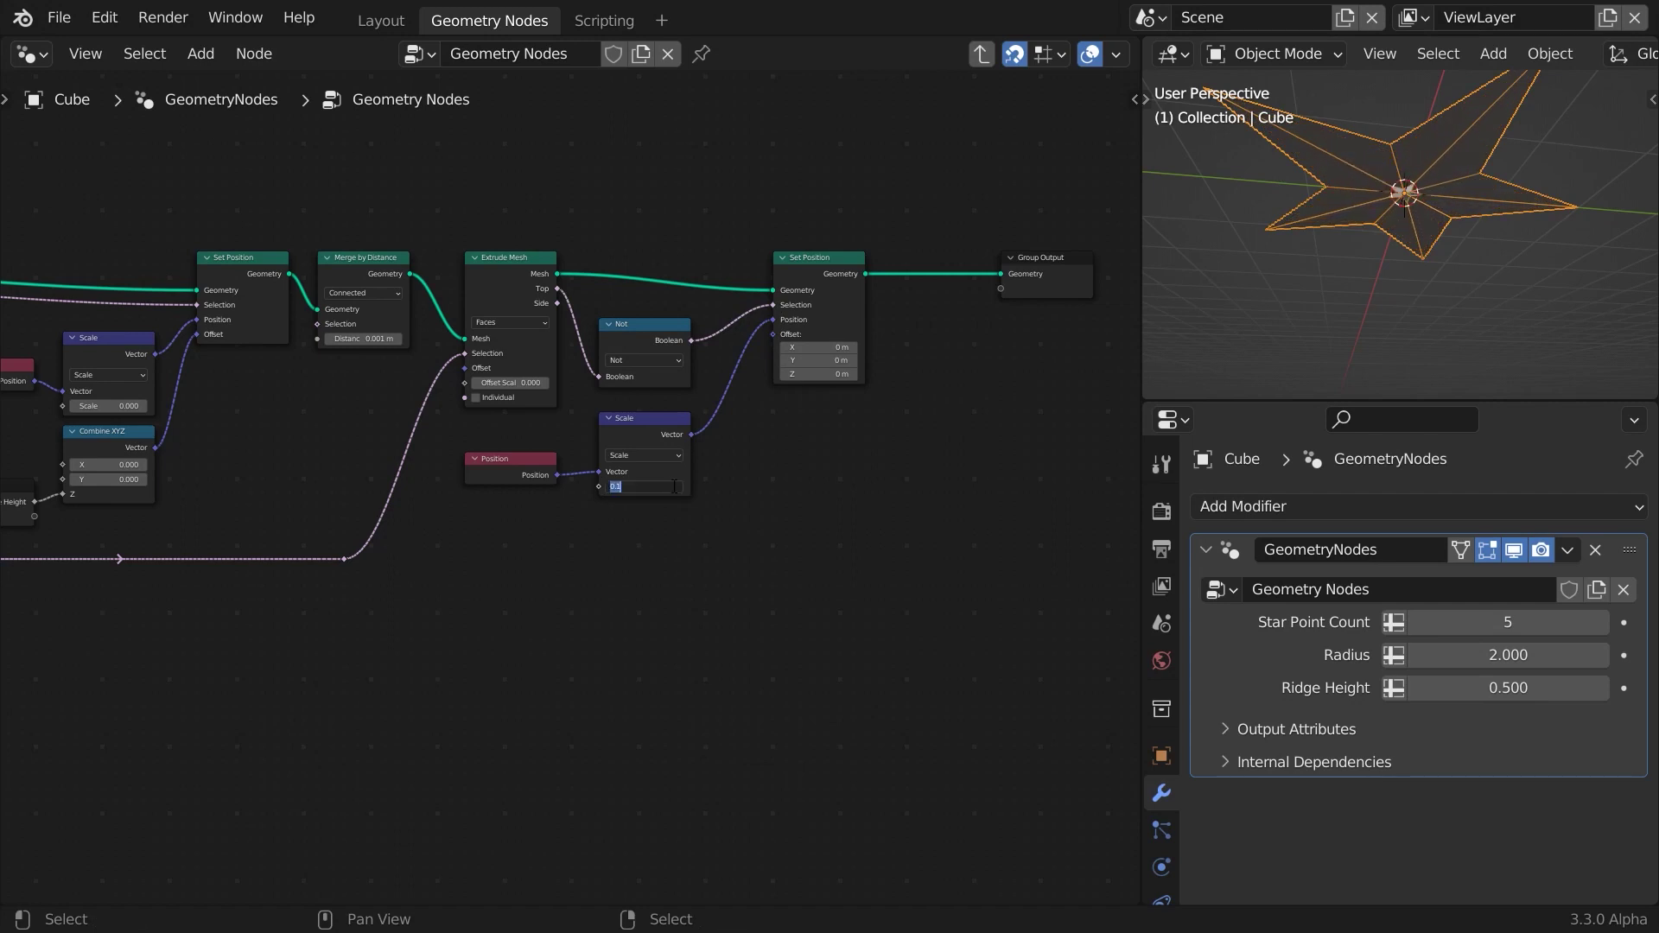
pyautogui.press('Return')
# Drive the Offset with a Combine XYZ whose Z comes from a Multiply node.
pyautogui.moveTo(772, 335); pyautogui.dragTo(704, 545)
pyautogui.write('combi')
pyautogui.click(467, 614)
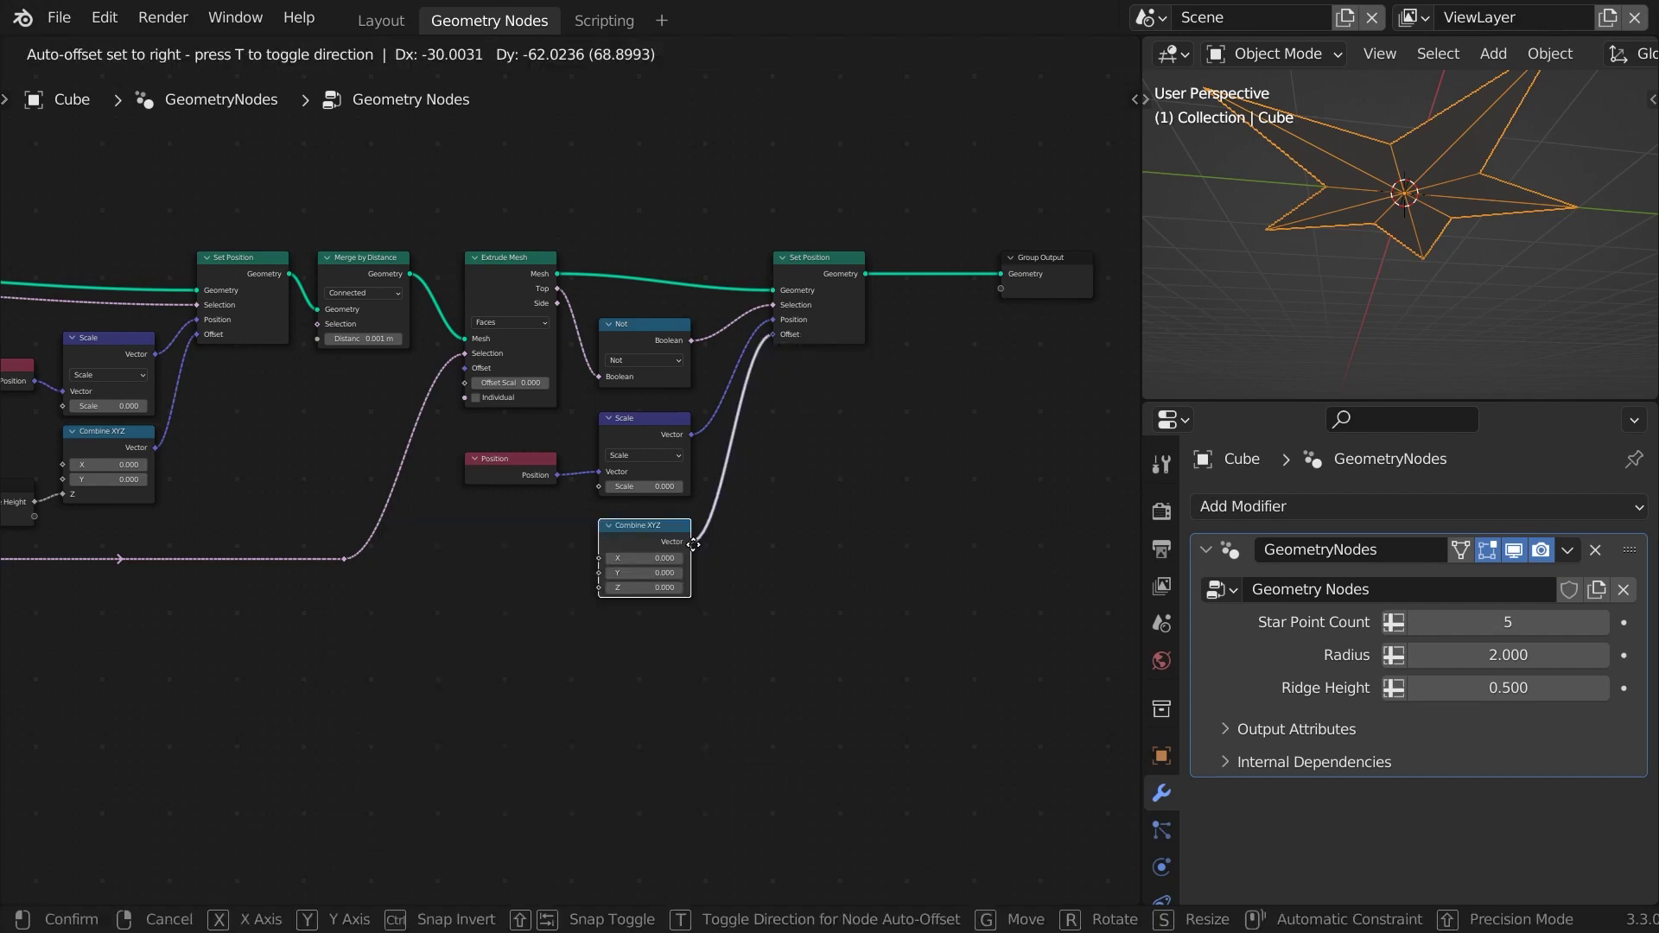
pyautogui.click(644, 558)
pyautogui.moveTo(598, 588); pyautogui.dragTo(565, 615)
pyautogui.write('multip')
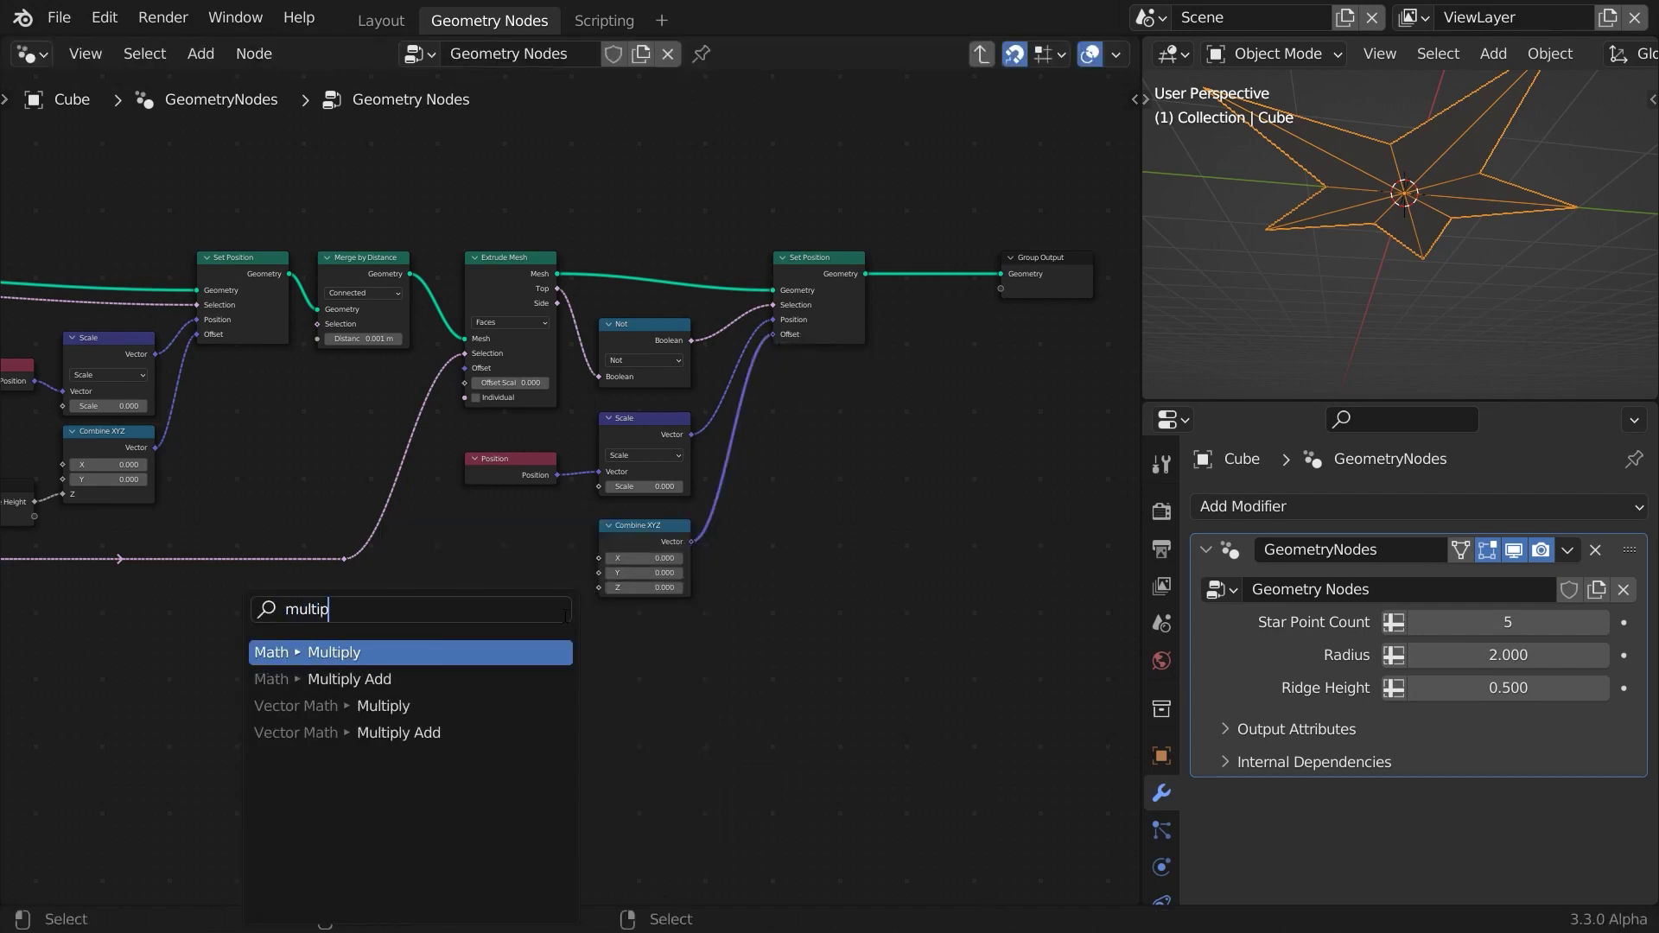
pyautogui.press('Return')
pyautogui.click(566, 621)
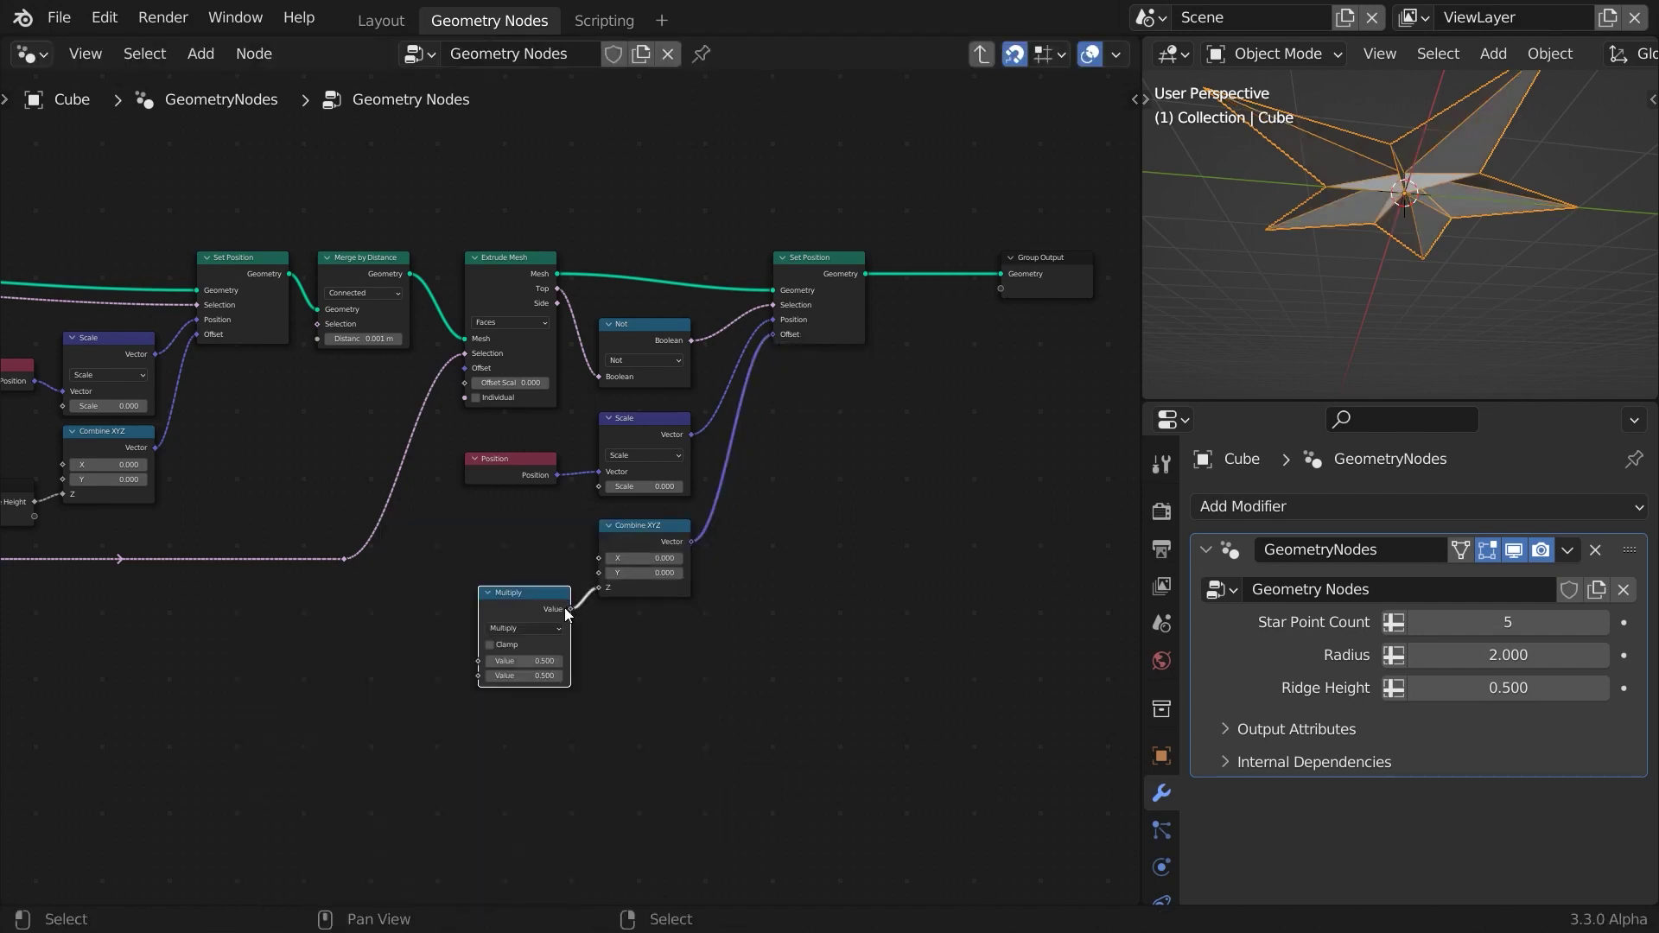
# Multiply Ridge Height by -1 for the Z offset, lowering the star's underside.
pyautogui.moveTo(478, 661); pyautogui.dragTo(433, 659)
pyautogui.write('ridge')
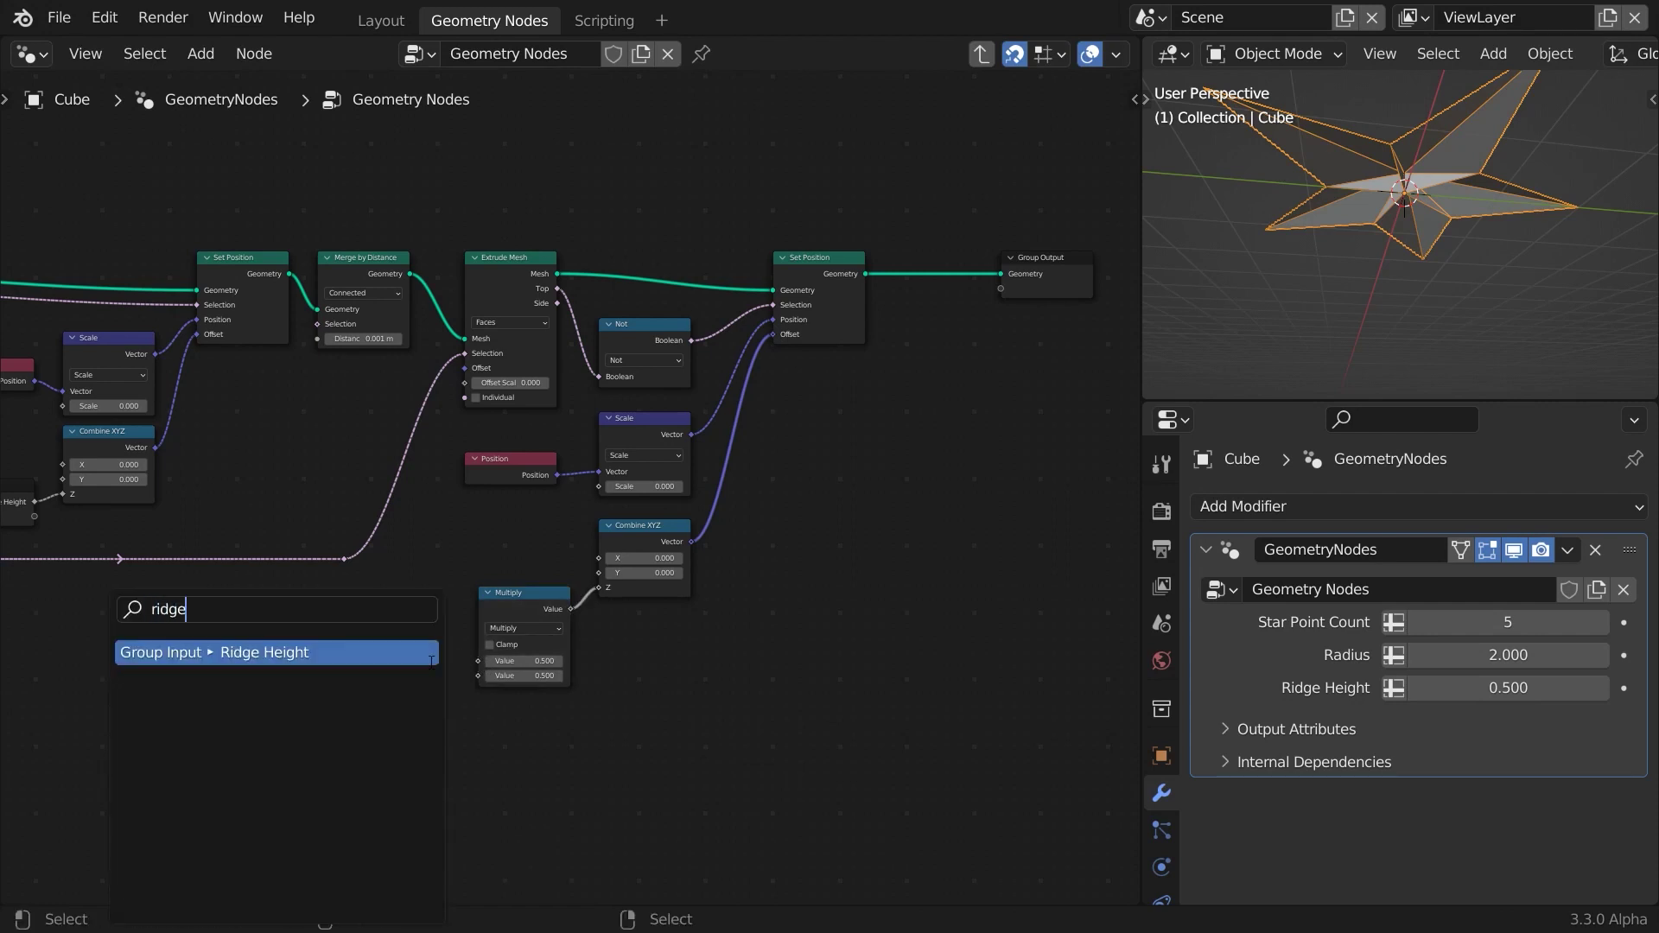
pyautogui.press('Return')
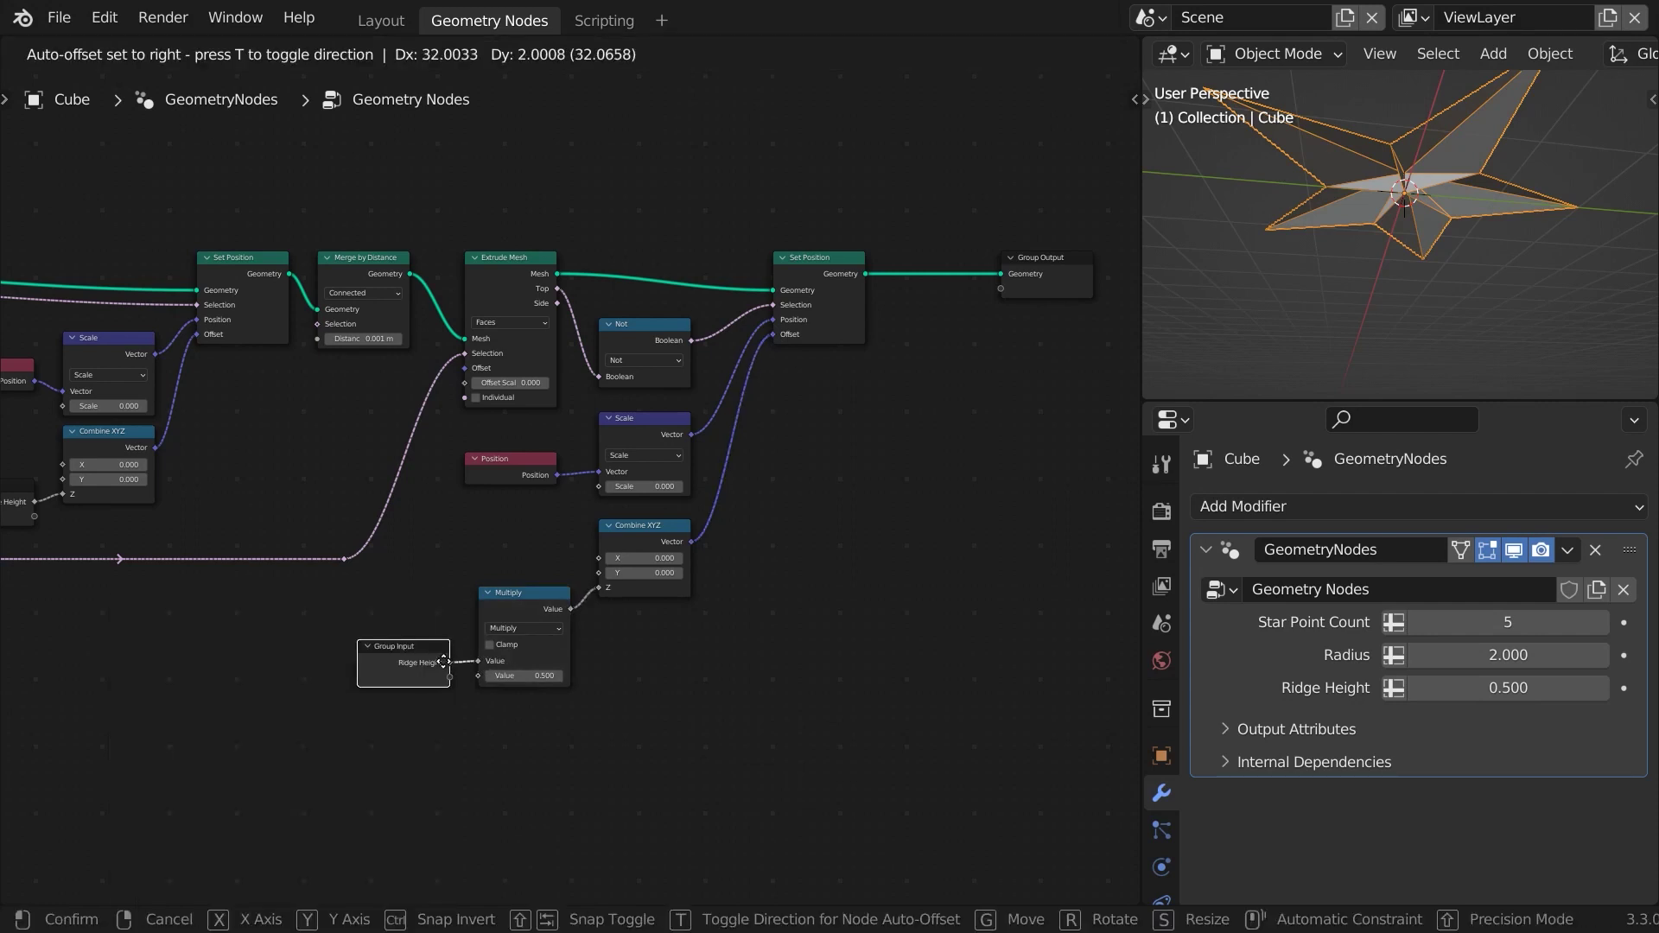
pyautogui.click(431, 662)
pyautogui.moveTo(544, 676); pyautogui.dragTo(449, 675)
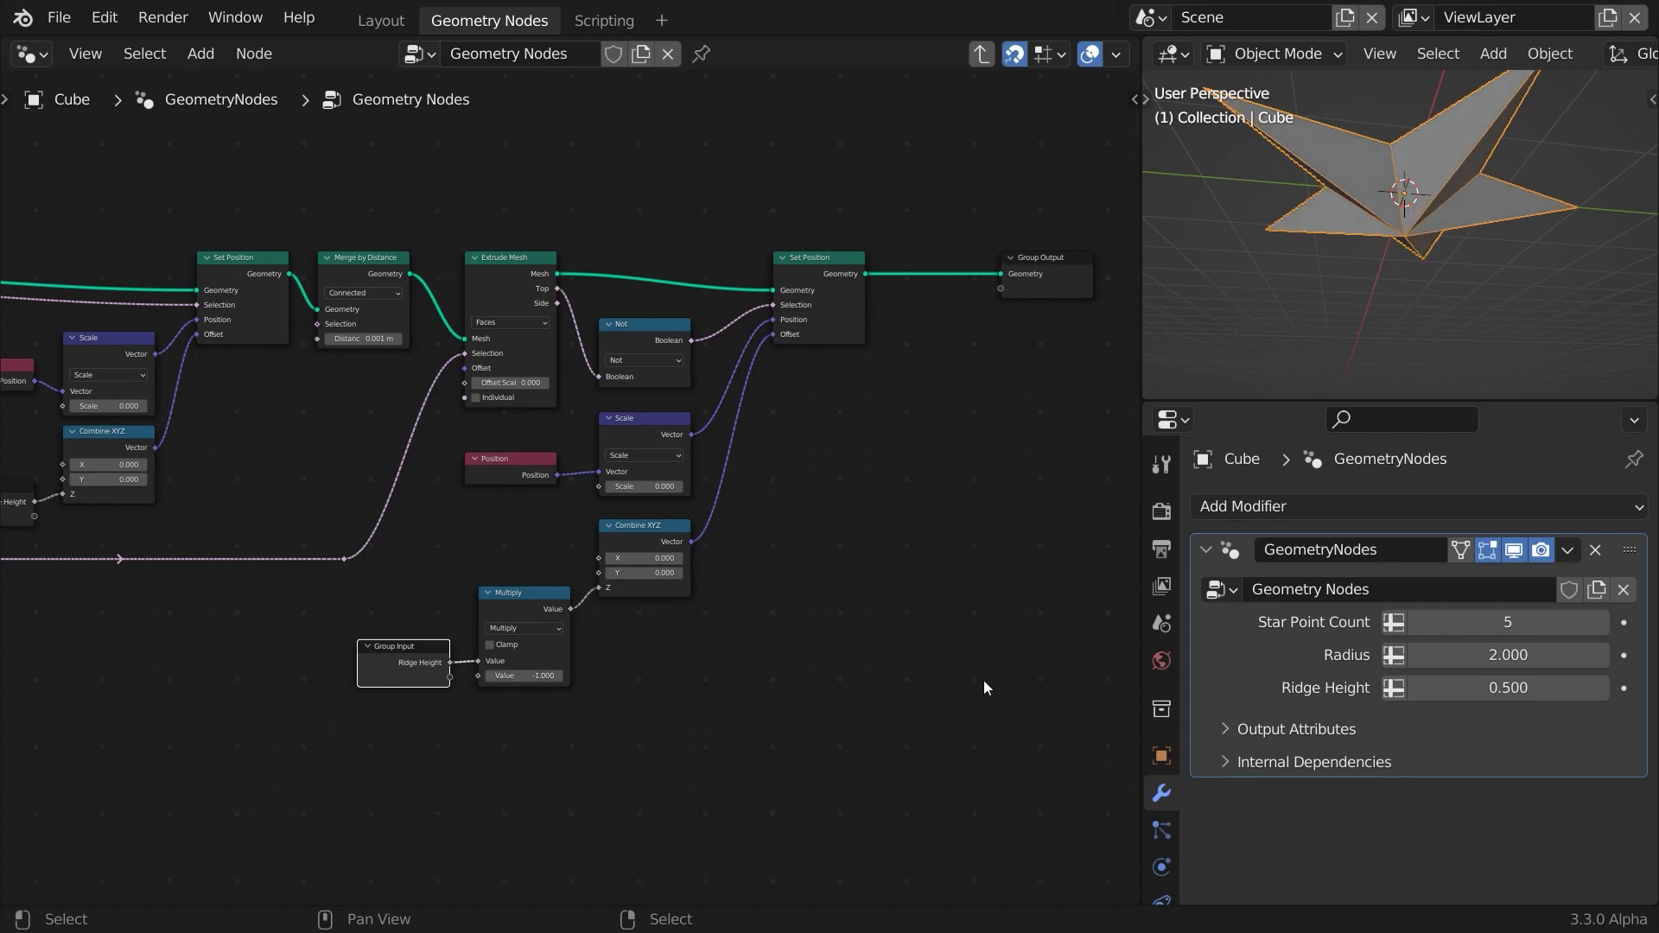
pyautogui.moveTo(1470, 195); pyautogui.dragTo(1284, 380, button='middle')
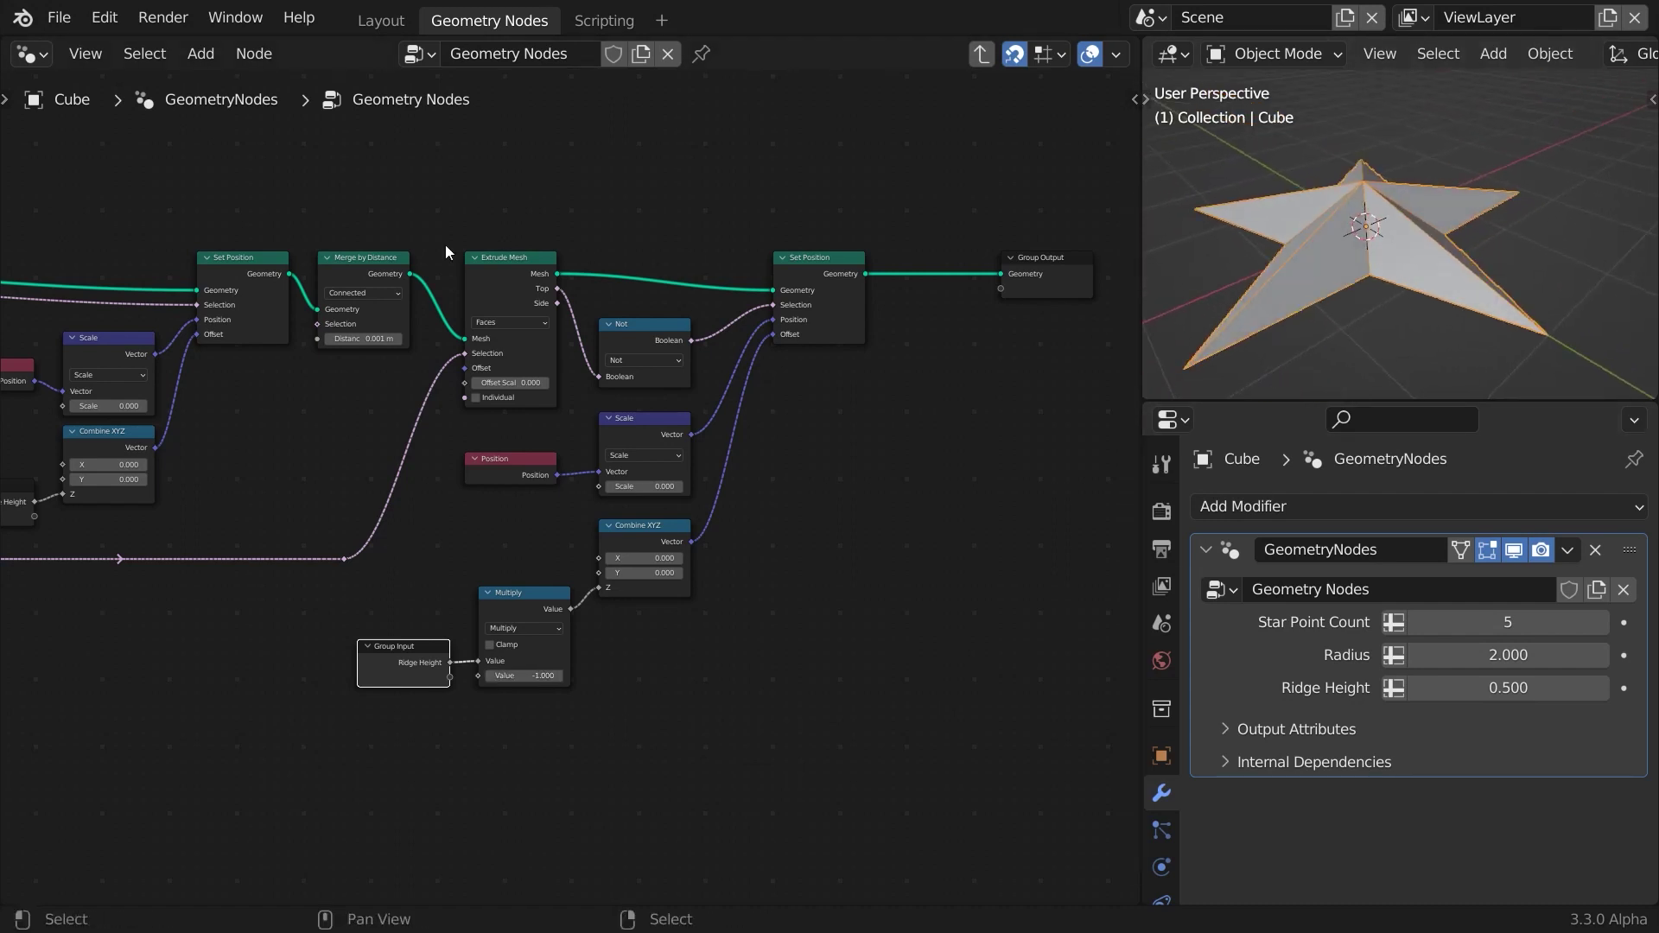
# Insert a duplicate Merge by Distance node before Group Output.
pyautogui.click(352, 256)
pyautogui.hotkey('shift', 'd')
pyautogui.click(937, 261)
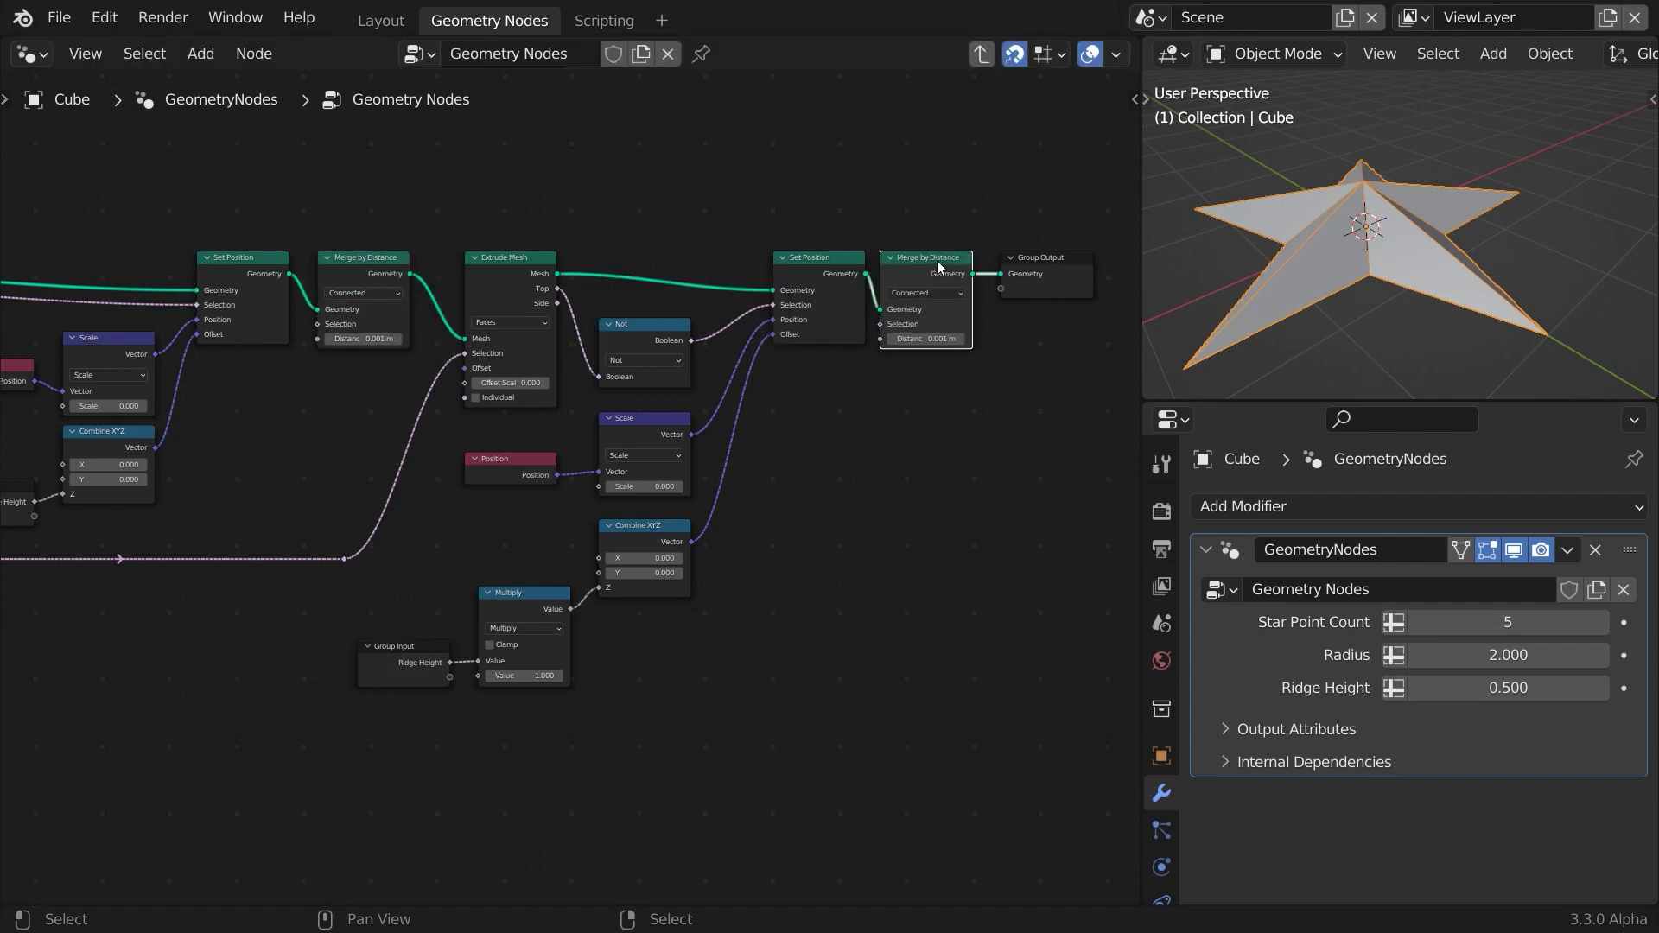
pyautogui.moveTo(996, 407); pyautogui.dragTo(633, 408, button='middle')
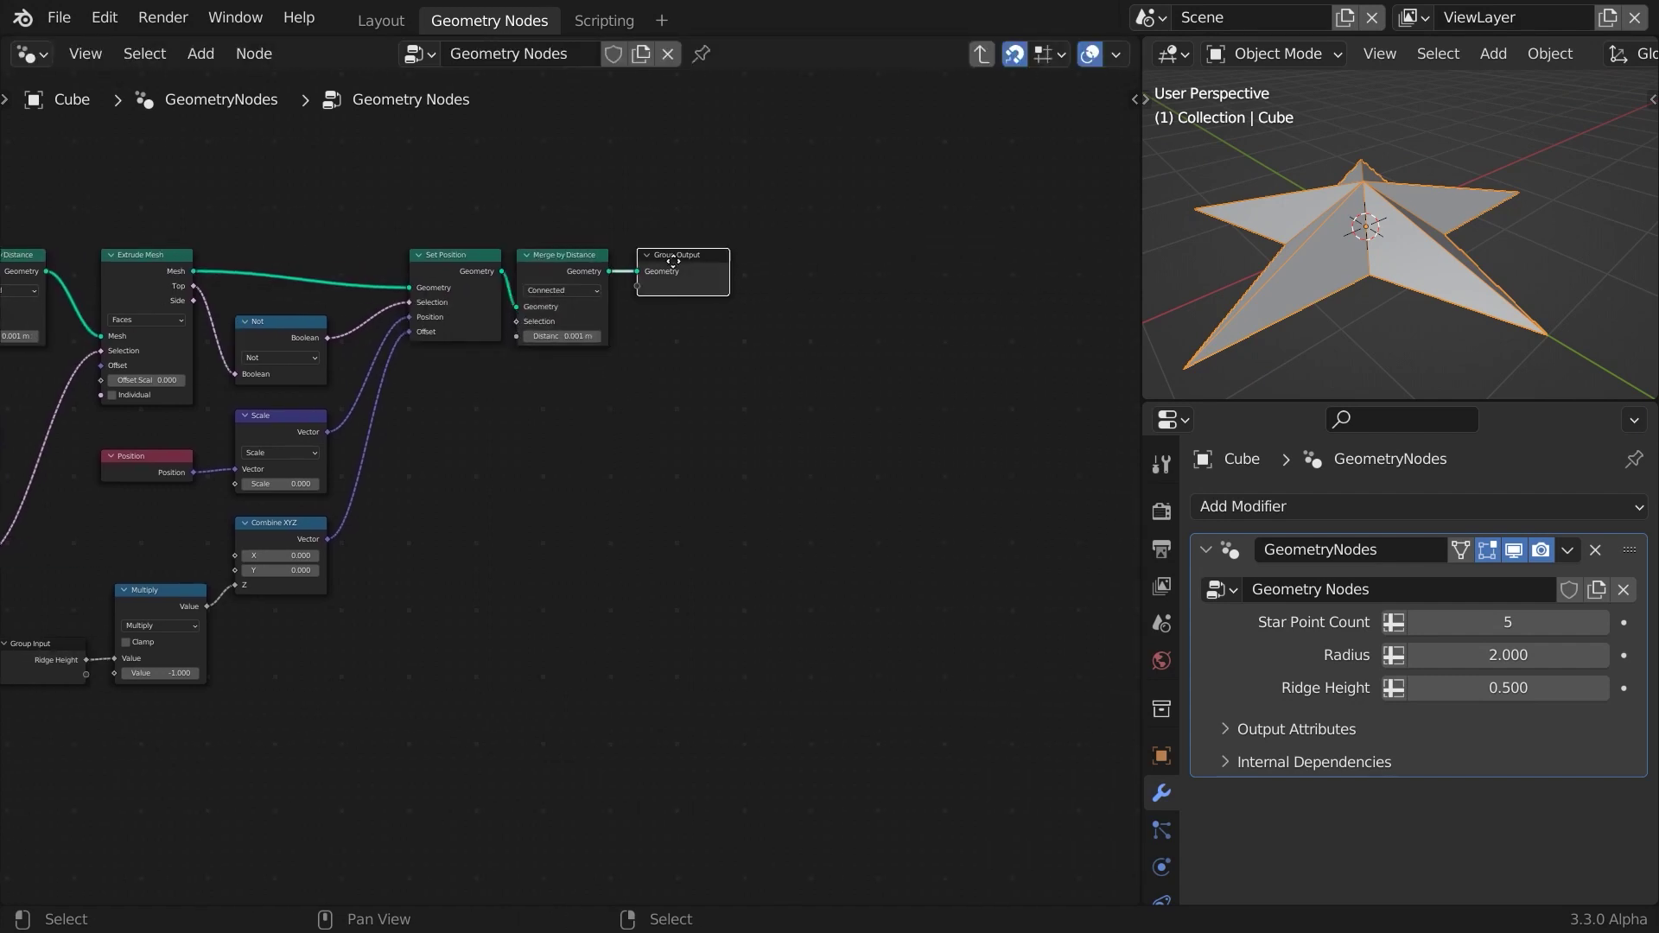
pyautogui.moveTo(683, 256); pyautogui.dragTo(1018, 256)
pyautogui.moveTo(1288, 264); pyautogui.dragTo(1315, 299, button='middle')
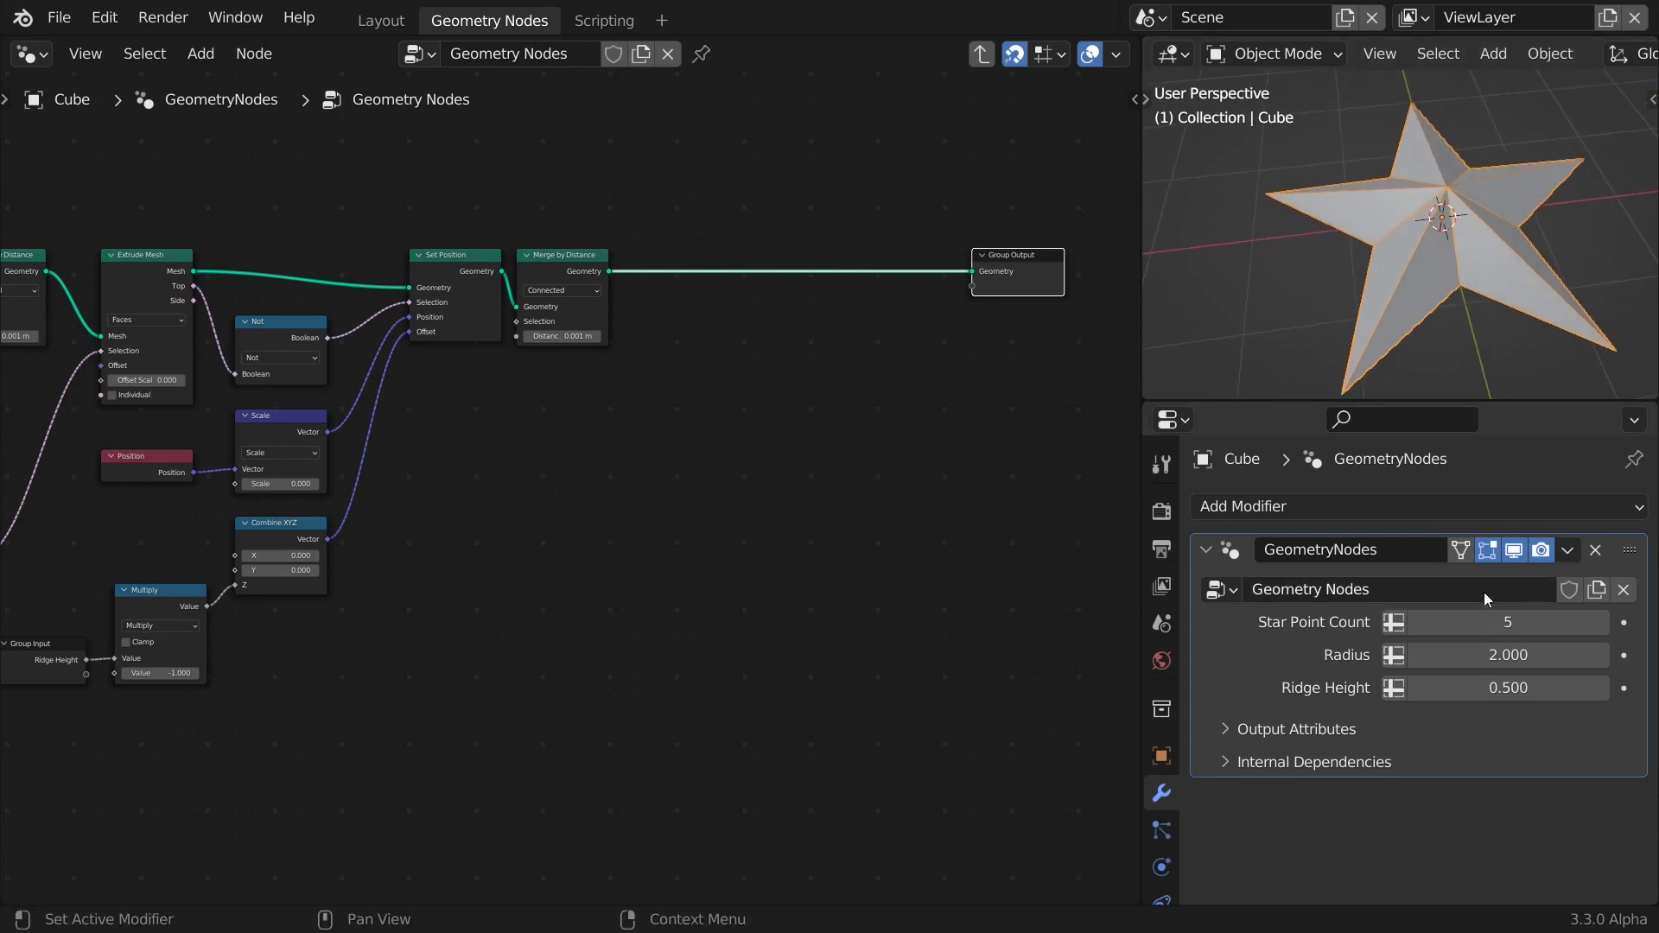
pyautogui.click(1416, 623)
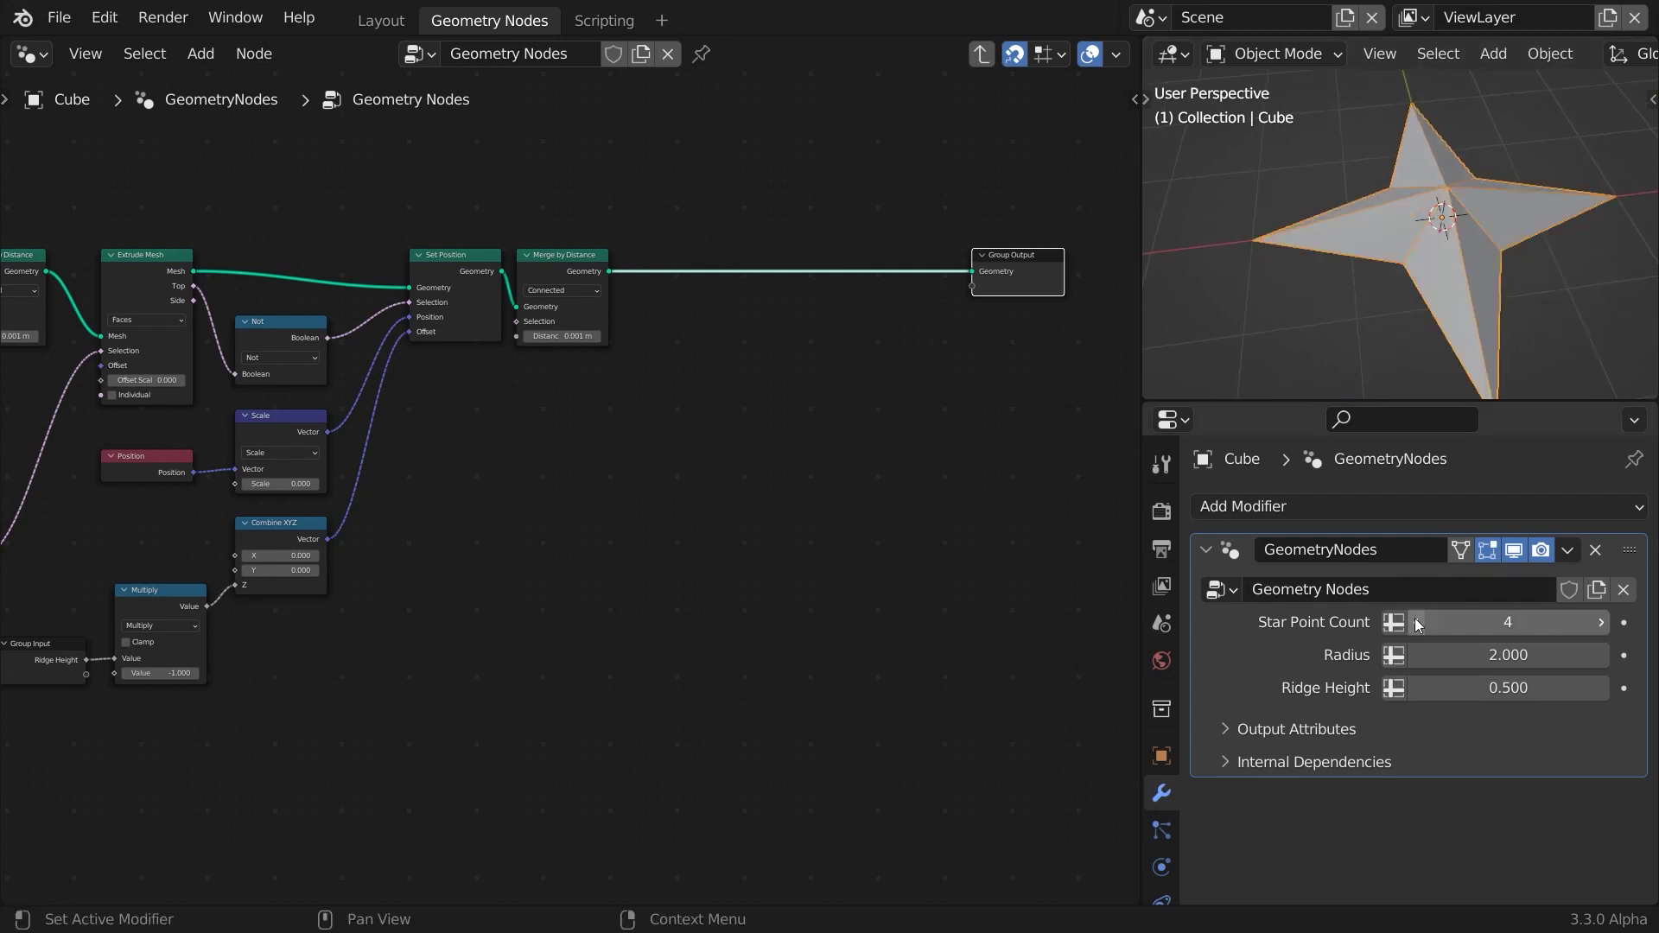
pyautogui.click(1416, 623)
pyautogui.moveTo(1587, 626)
pyautogui.mouseDown()
pyautogui.moveTo(1612, 626)
pyautogui.moveTo(1556, 626)
pyautogui.mouseUp()
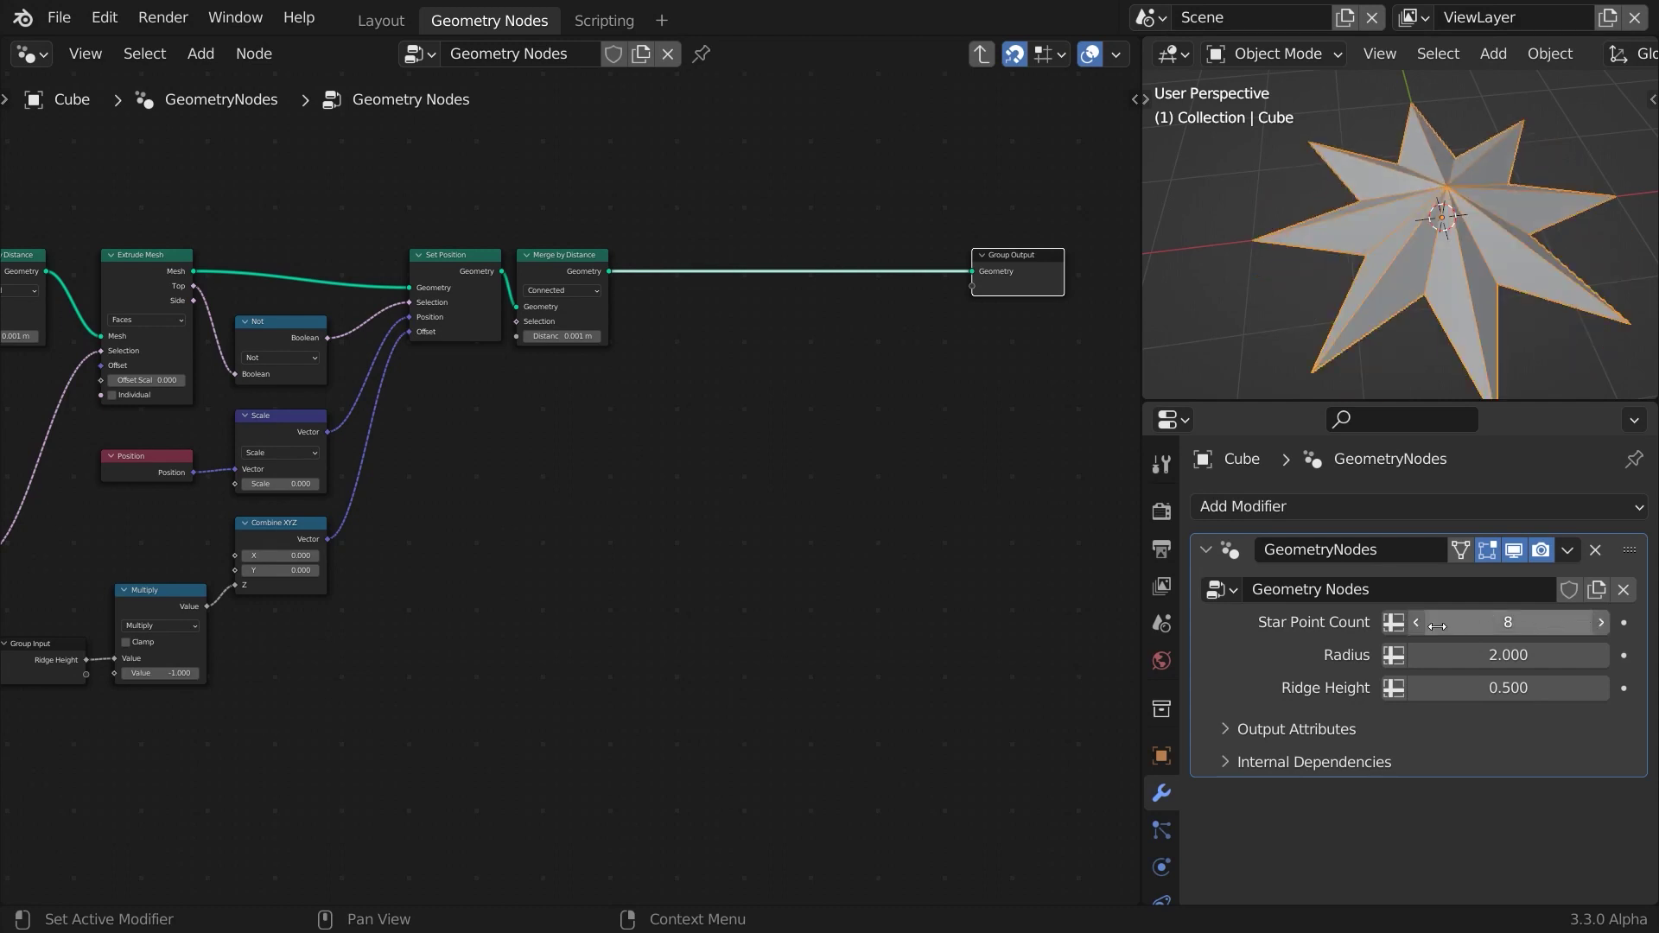
pyautogui.click(1509, 623)
pyautogui.write('5')
pyautogui.press('Return')
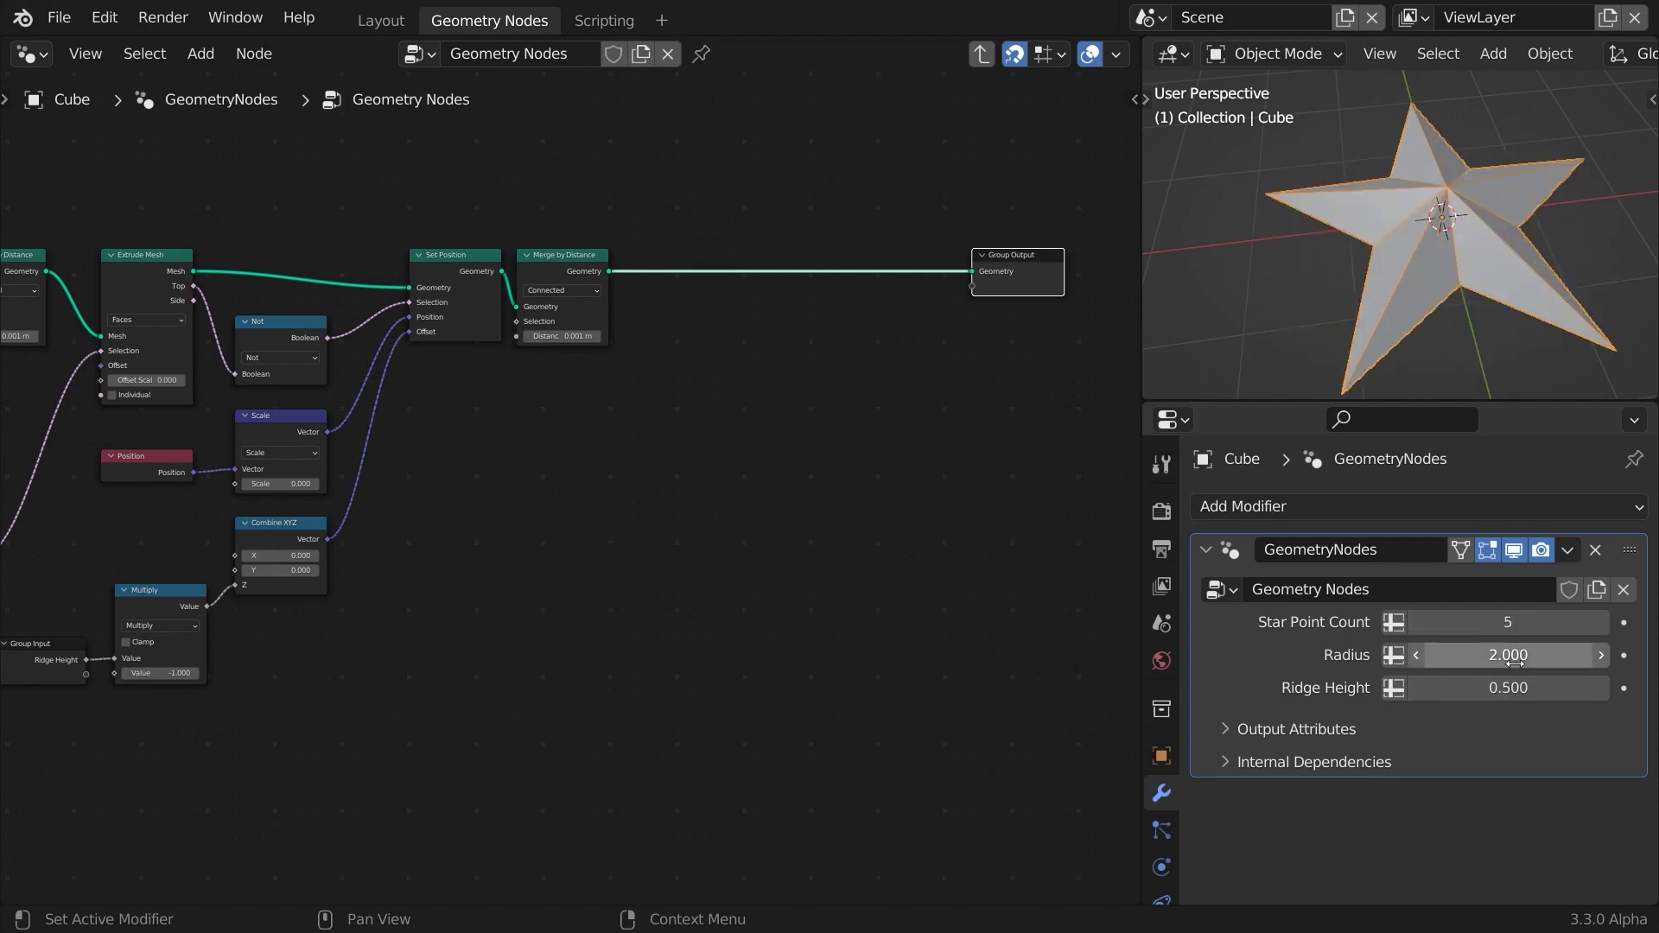
pyautogui.moveTo(1509, 655)
pyautogui.mouseDown()
pyautogui.moveTo(1605, 655)
pyautogui.moveTo(1433, 655)
pyautogui.moveTo(1512, 655)
pyautogui.moveTo(1465, 687)
pyautogui.moveTo(1552, 688)
pyautogui.moveTo(1509, 688)
pyautogui.mouseUp()
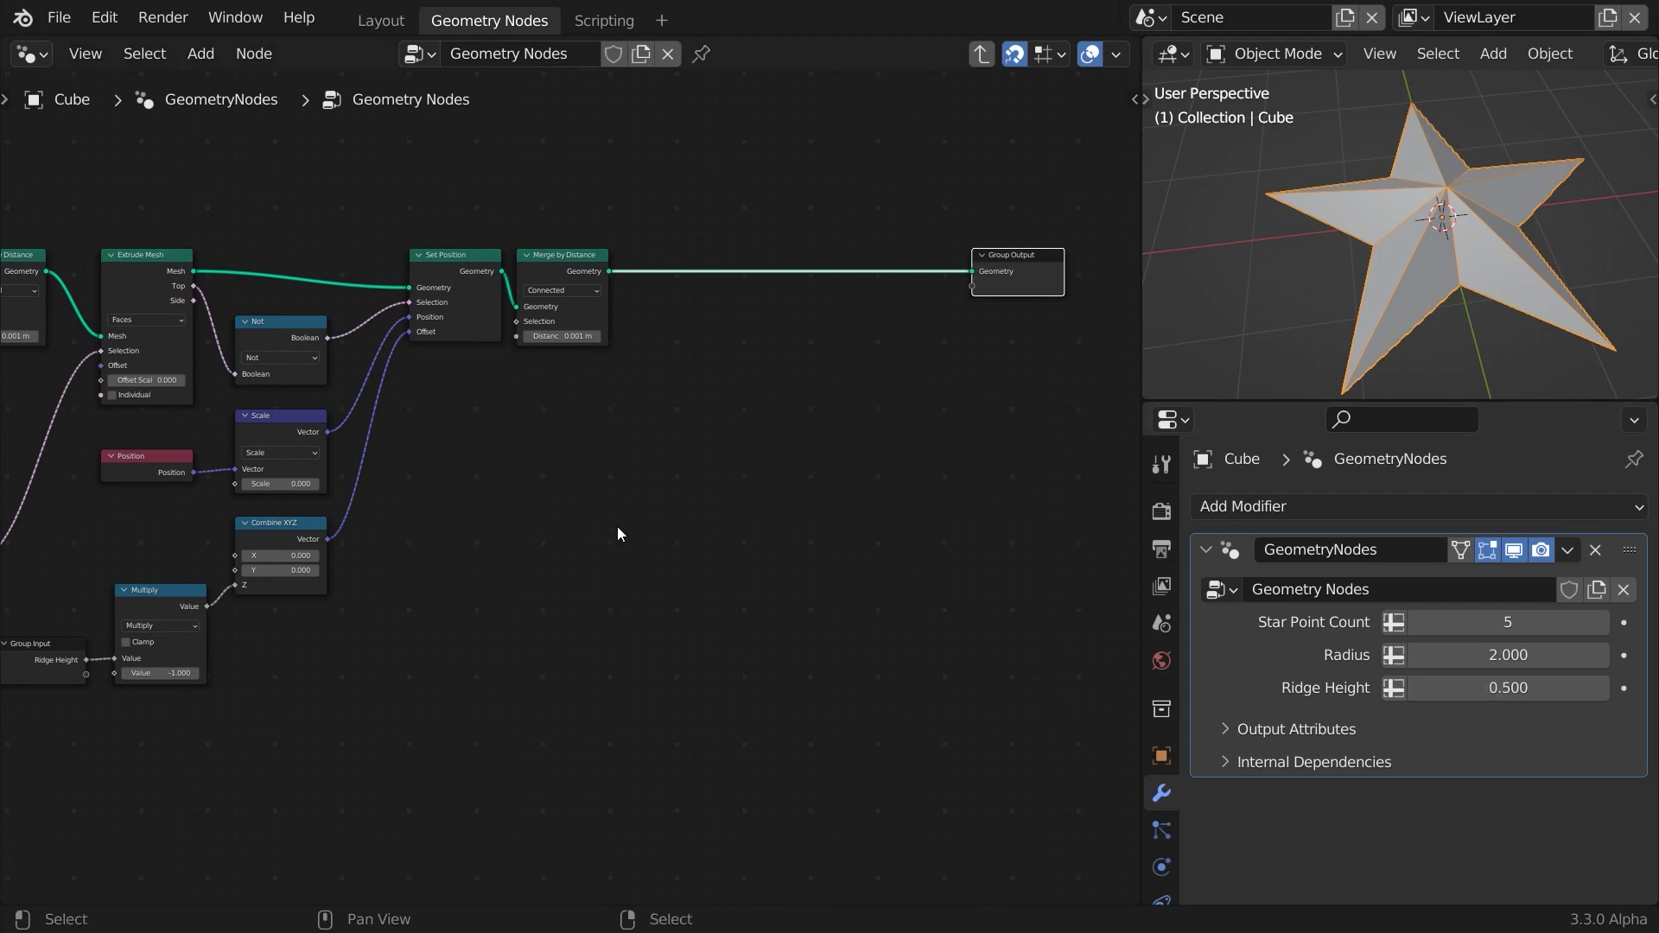
# Wrap the star-building nodes in a frame labelled 'Modeling Part'.
pyautogui.scroll(-2, 615, 520)
pyautogui.scroll(-1, 459, 608)
pyautogui.scroll(-4, 879, 650)
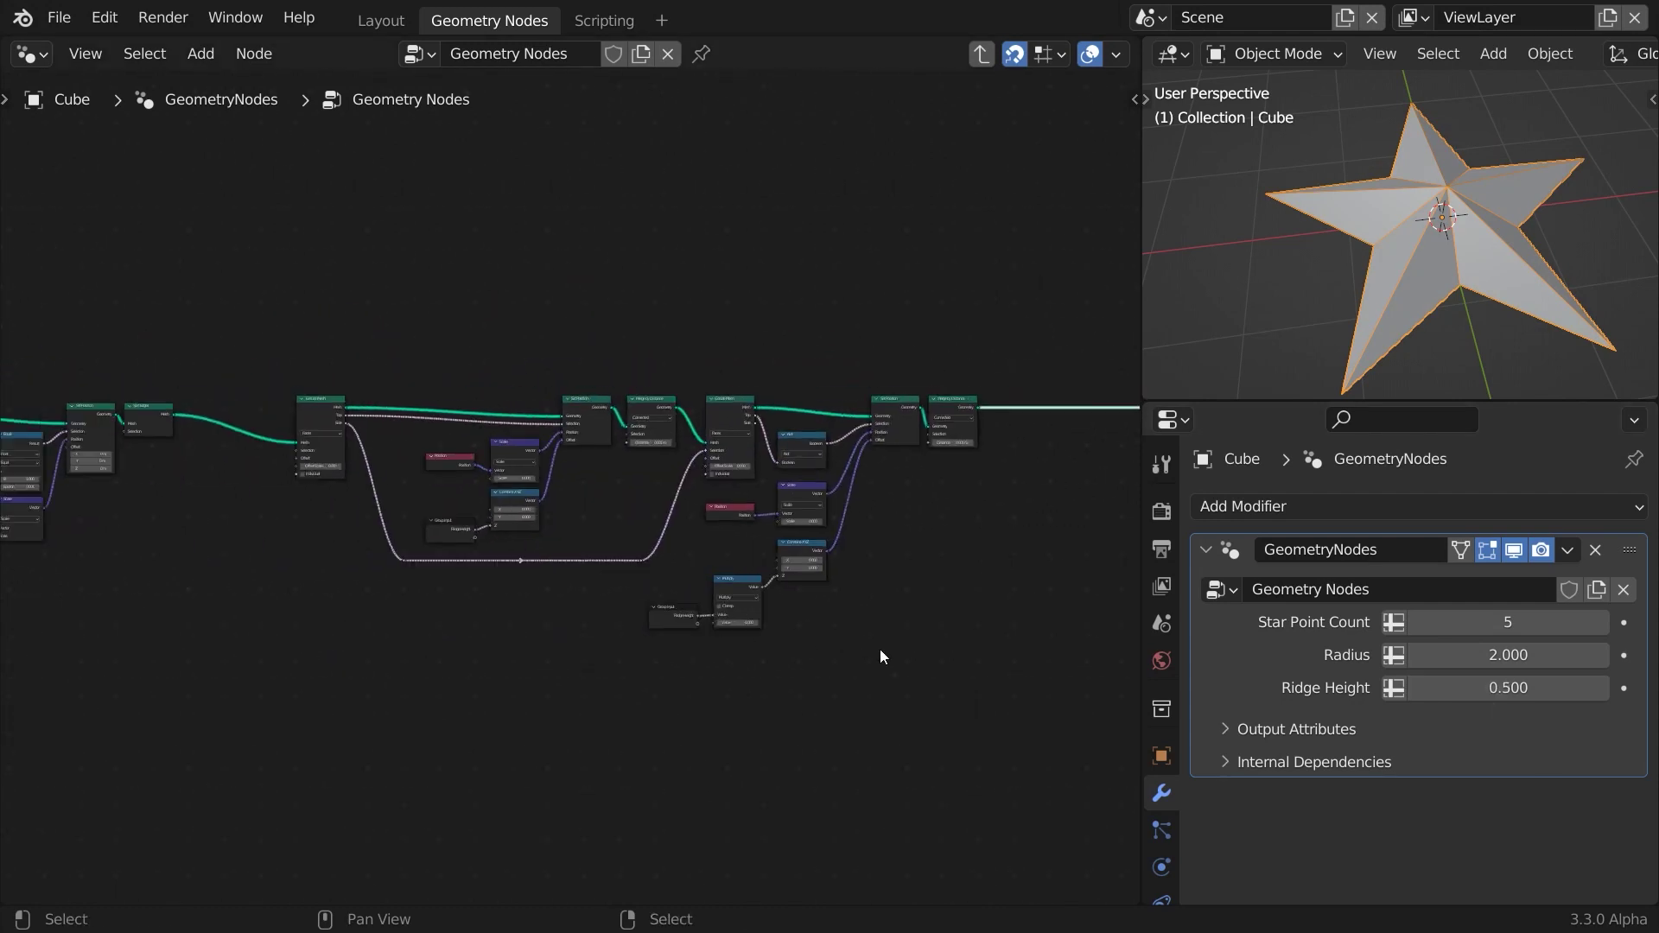
pyautogui.moveTo(750, 422); pyautogui.dragTo(62, 595)
pyautogui.hotkey('ctrl', 'j')
pyautogui.press('F2')
pyautogui.write('Modeling Part')
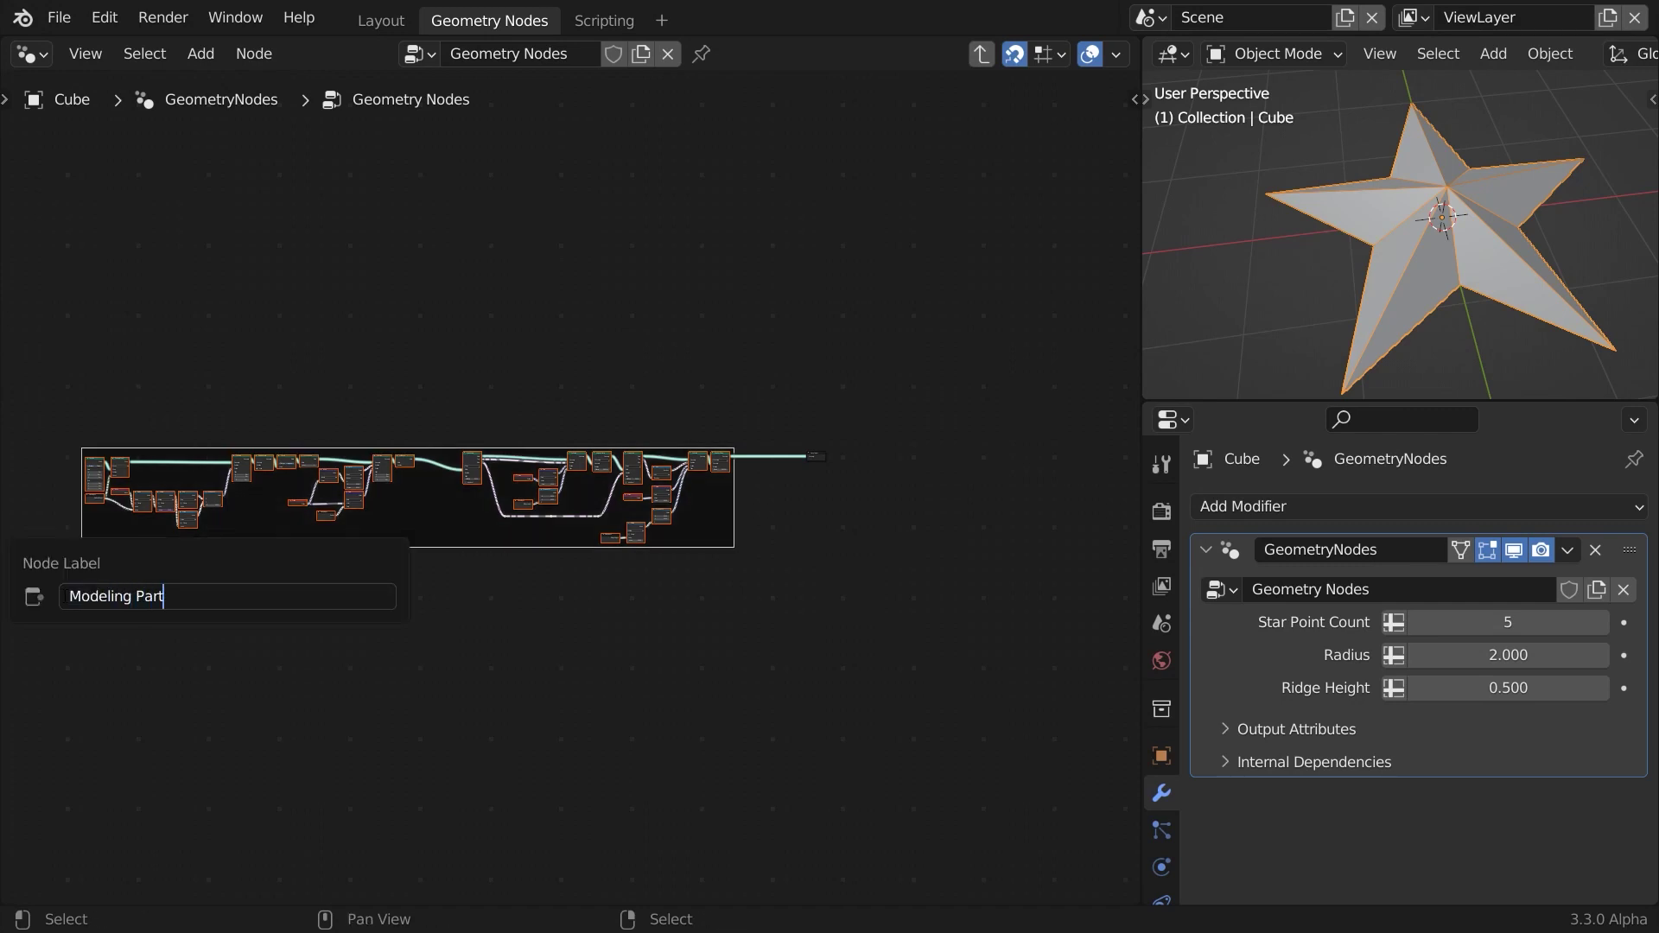
pyautogui.press('Return')
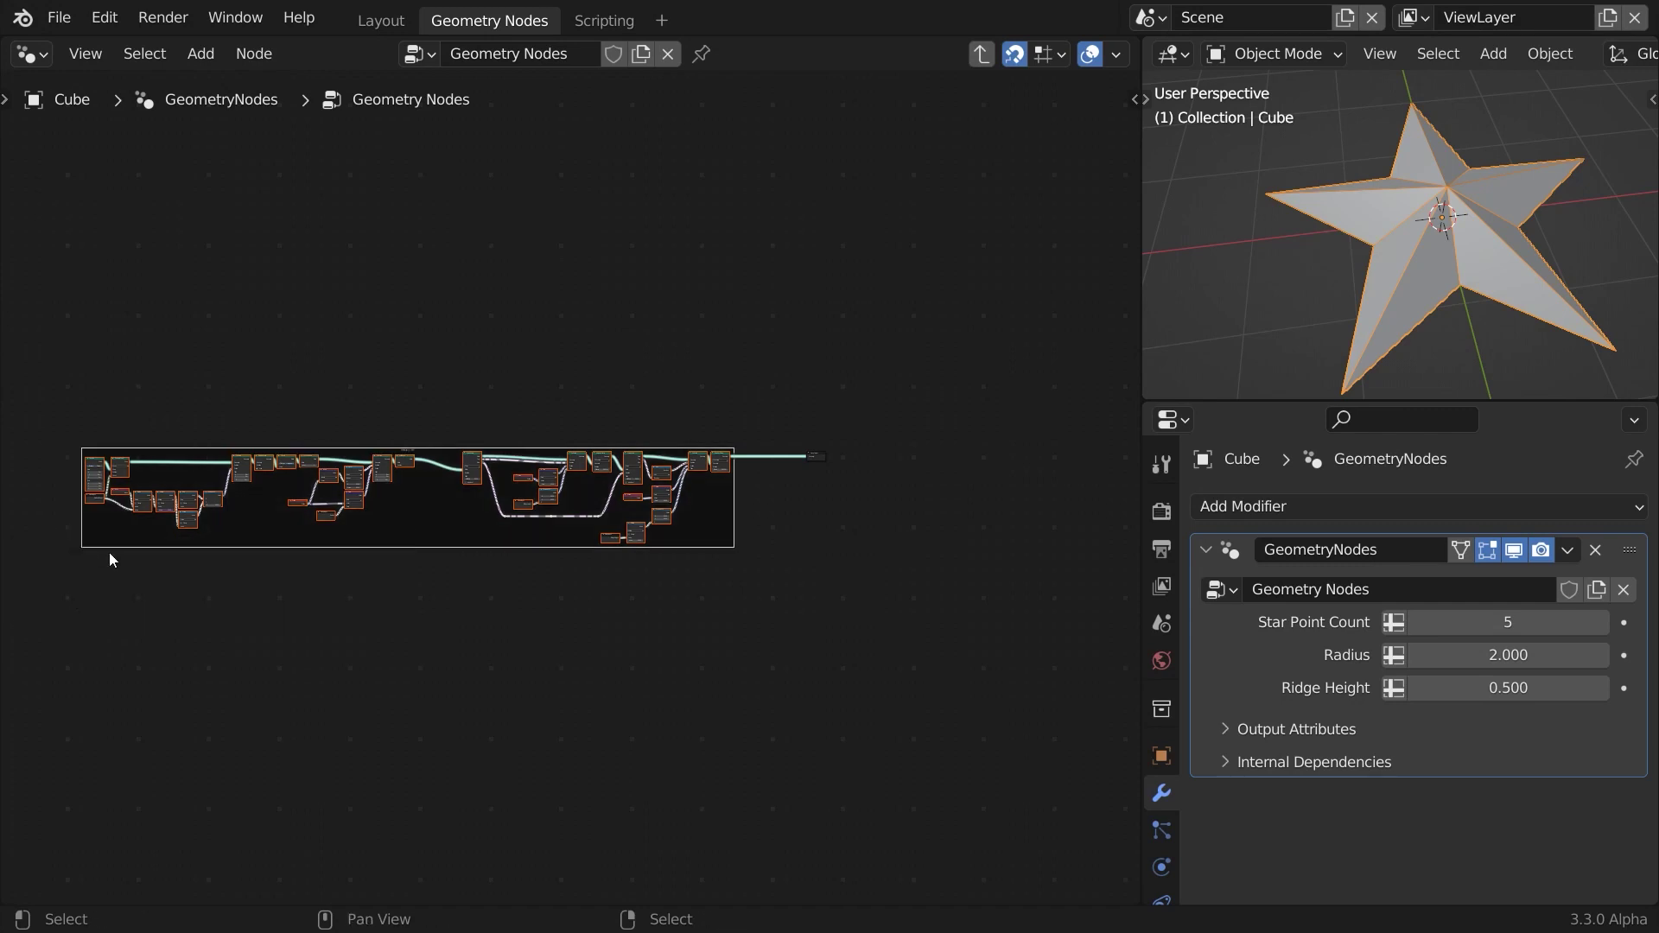
# Bring Merge by Distance and Group Output into view and circle the star's centre with an annotation.
pyautogui.scroll(3, 109, 553)
pyautogui.scroll(2, 386, 476)
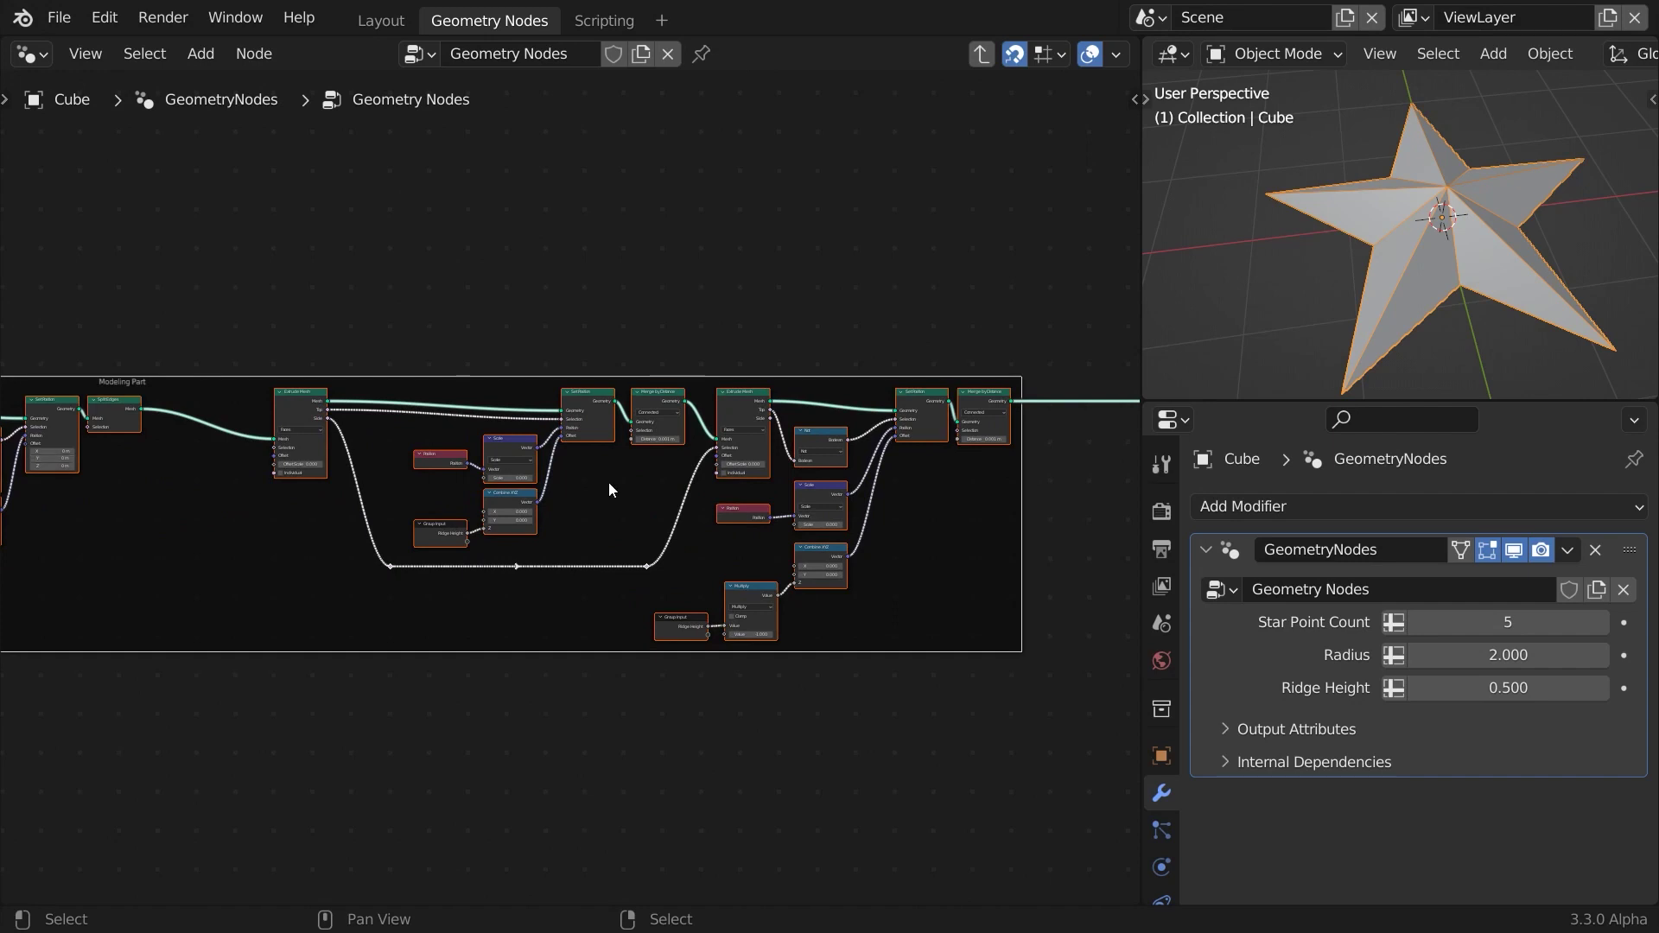
pyautogui.click(1050, 526)
pyautogui.moveTo(1051, 527); pyautogui.dragTo(612, 528, button='middle')
pyautogui.scroll(3, 612, 527)
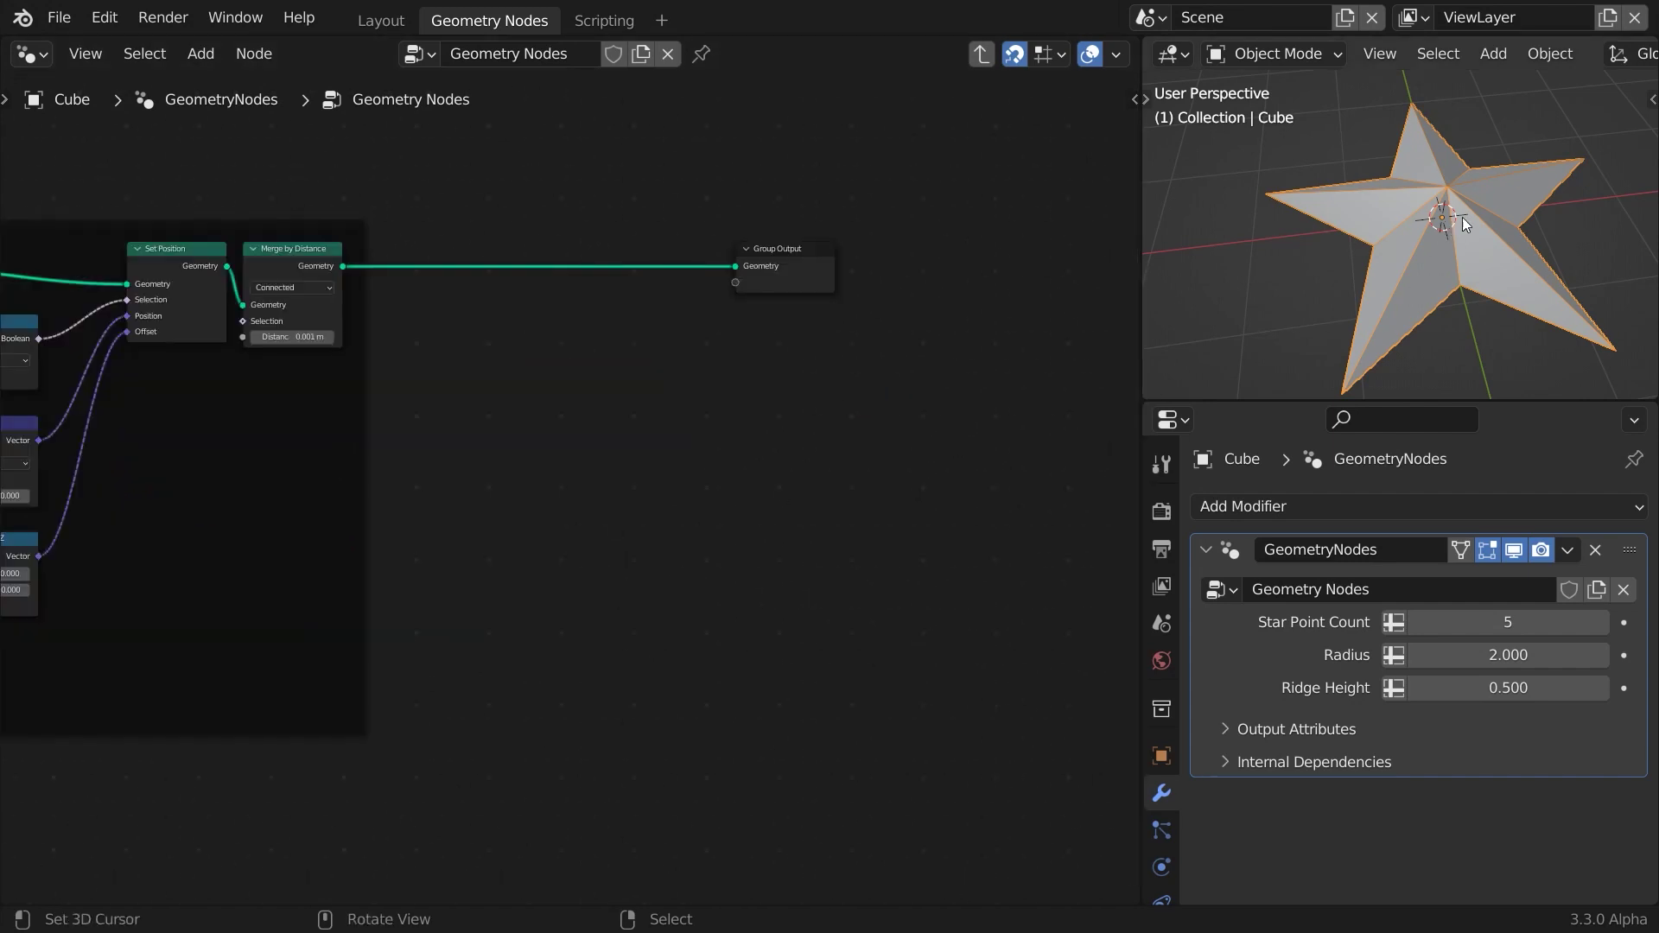
pyautogui.moveTo(1477, 227); pyautogui.dragTo(1559, 328)
pyautogui.moveTo(1507, 230)
pyautogui.mouseDown()
pyautogui.moveTo(1478, 258)
pyautogui.moveTo(1503, 259)
pyautogui.moveTo(1501, 238)
pyautogui.moveTo(1493, 267)
pyautogui.moveTo(1527, 281)
pyautogui.moveTo(1524, 265)
pyautogui.moveTo(1526, 298)
pyautogui.moveTo(1556, 294)
pyautogui.moveTo(1571, 357)
pyautogui.moveTo(1590, 351)
pyautogui.moveTo(1495, 270)
pyautogui.mouseUp()
# Add a Set Position node after Merge by Distance, placed just before Group Output.
pyautogui.moveTo(343, 266); pyautogui.dragTo(530, 316)
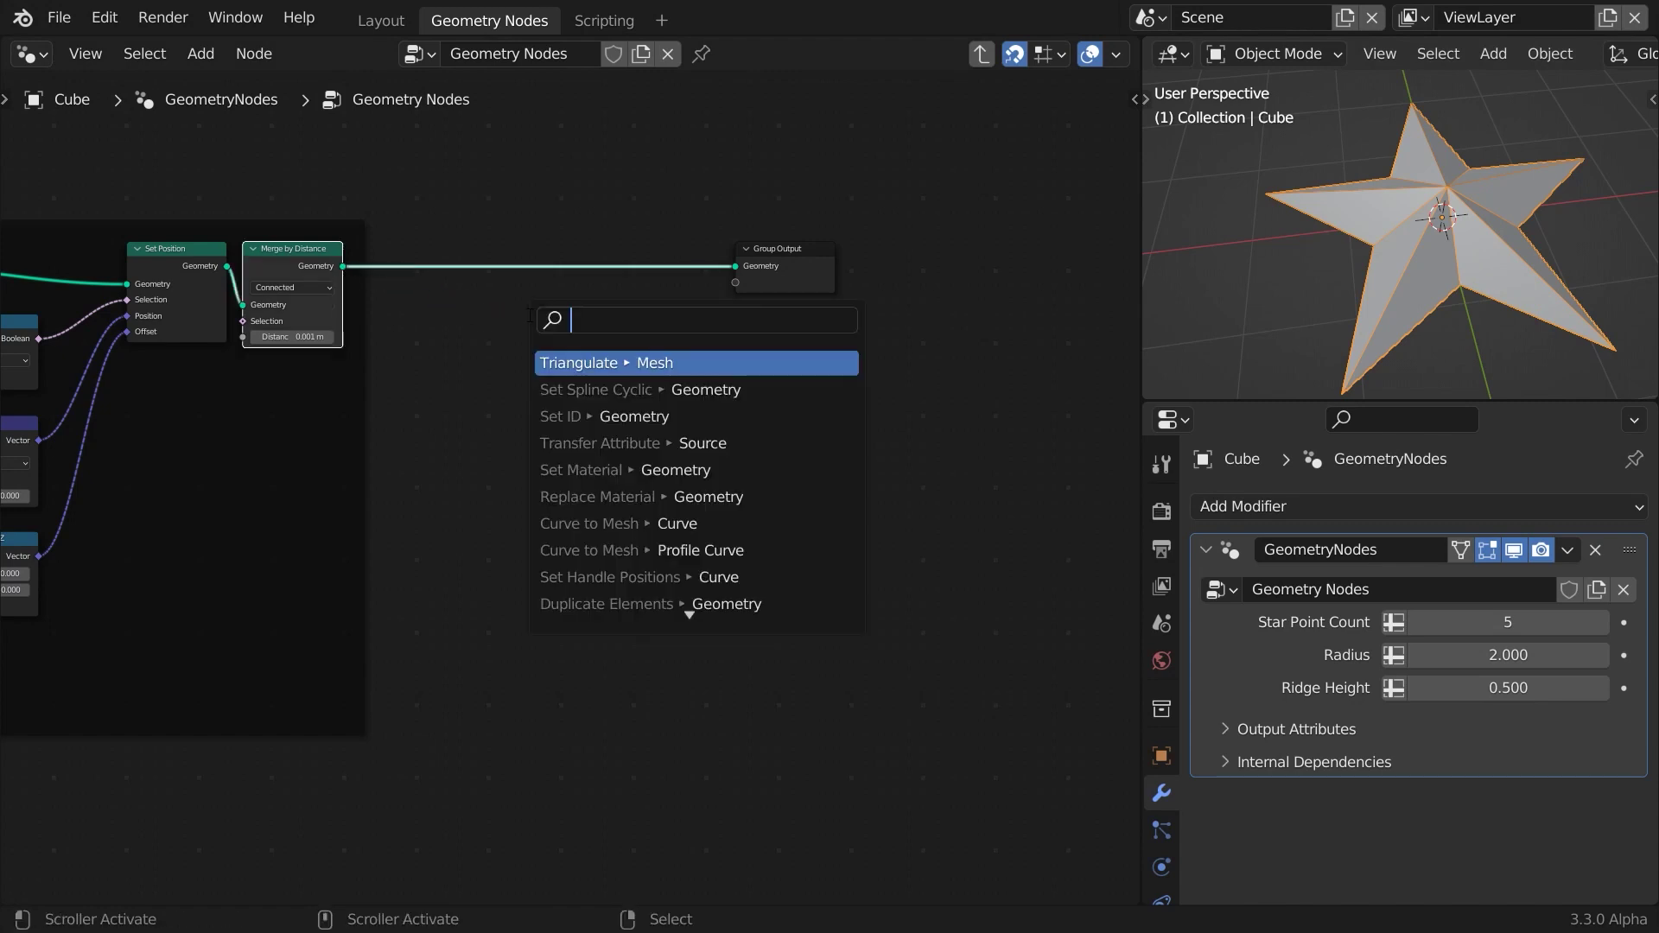
pyautogui.write('set position')
pyautogui.press('Return')
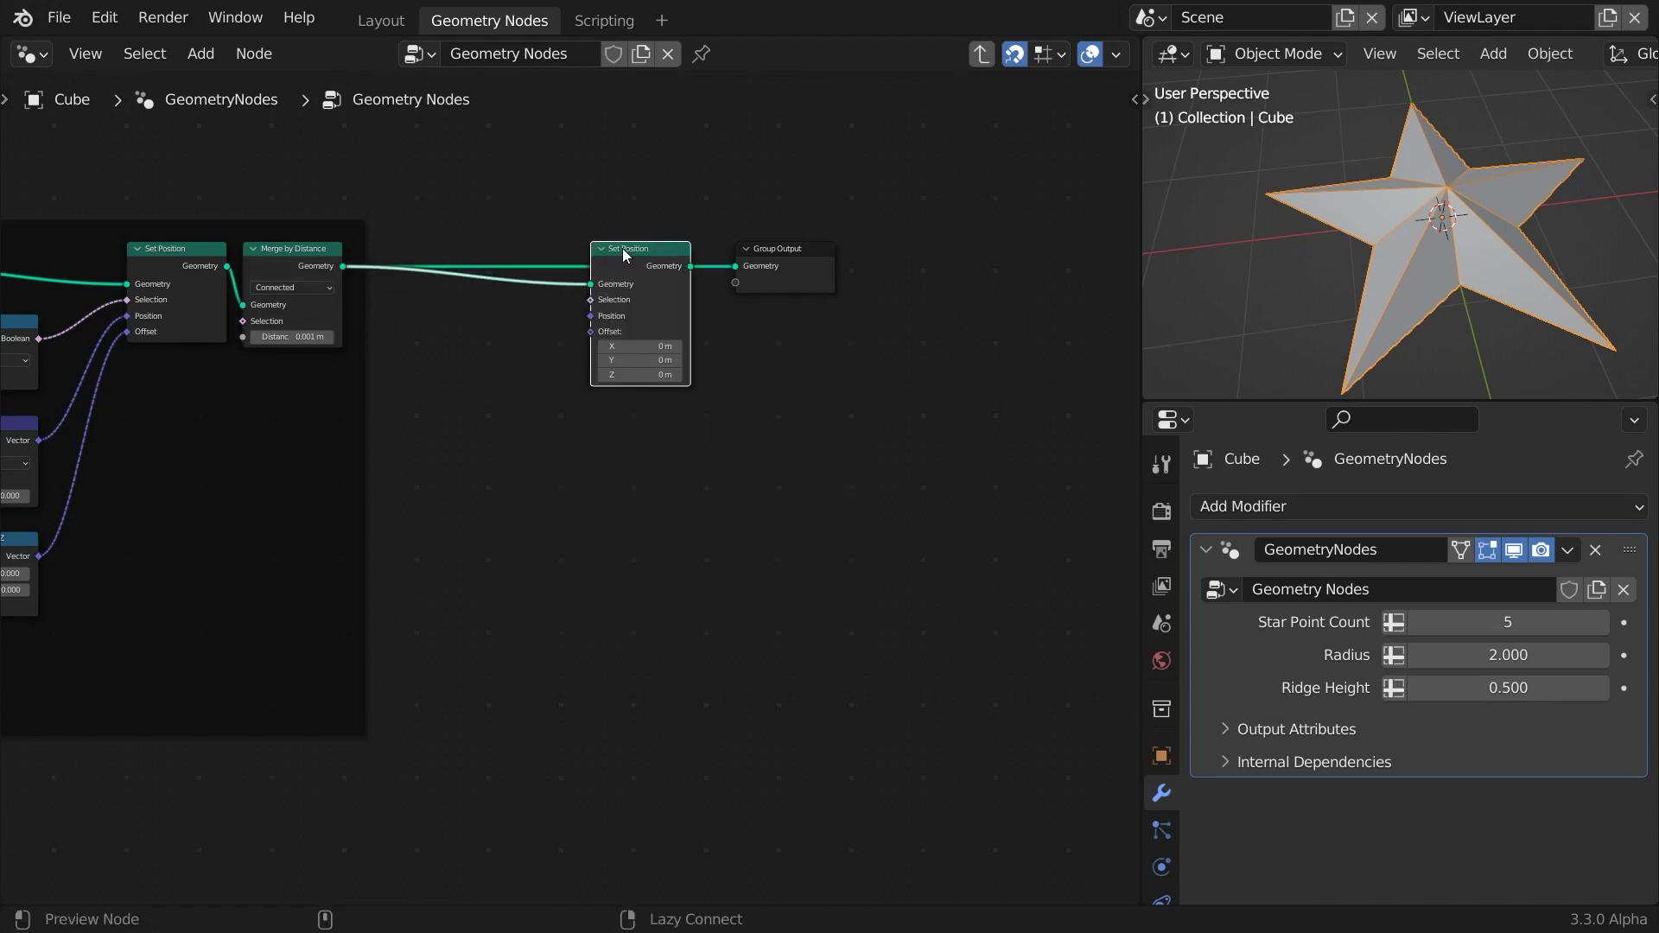
pyautogui.press('g')
pyautogui.press('x')
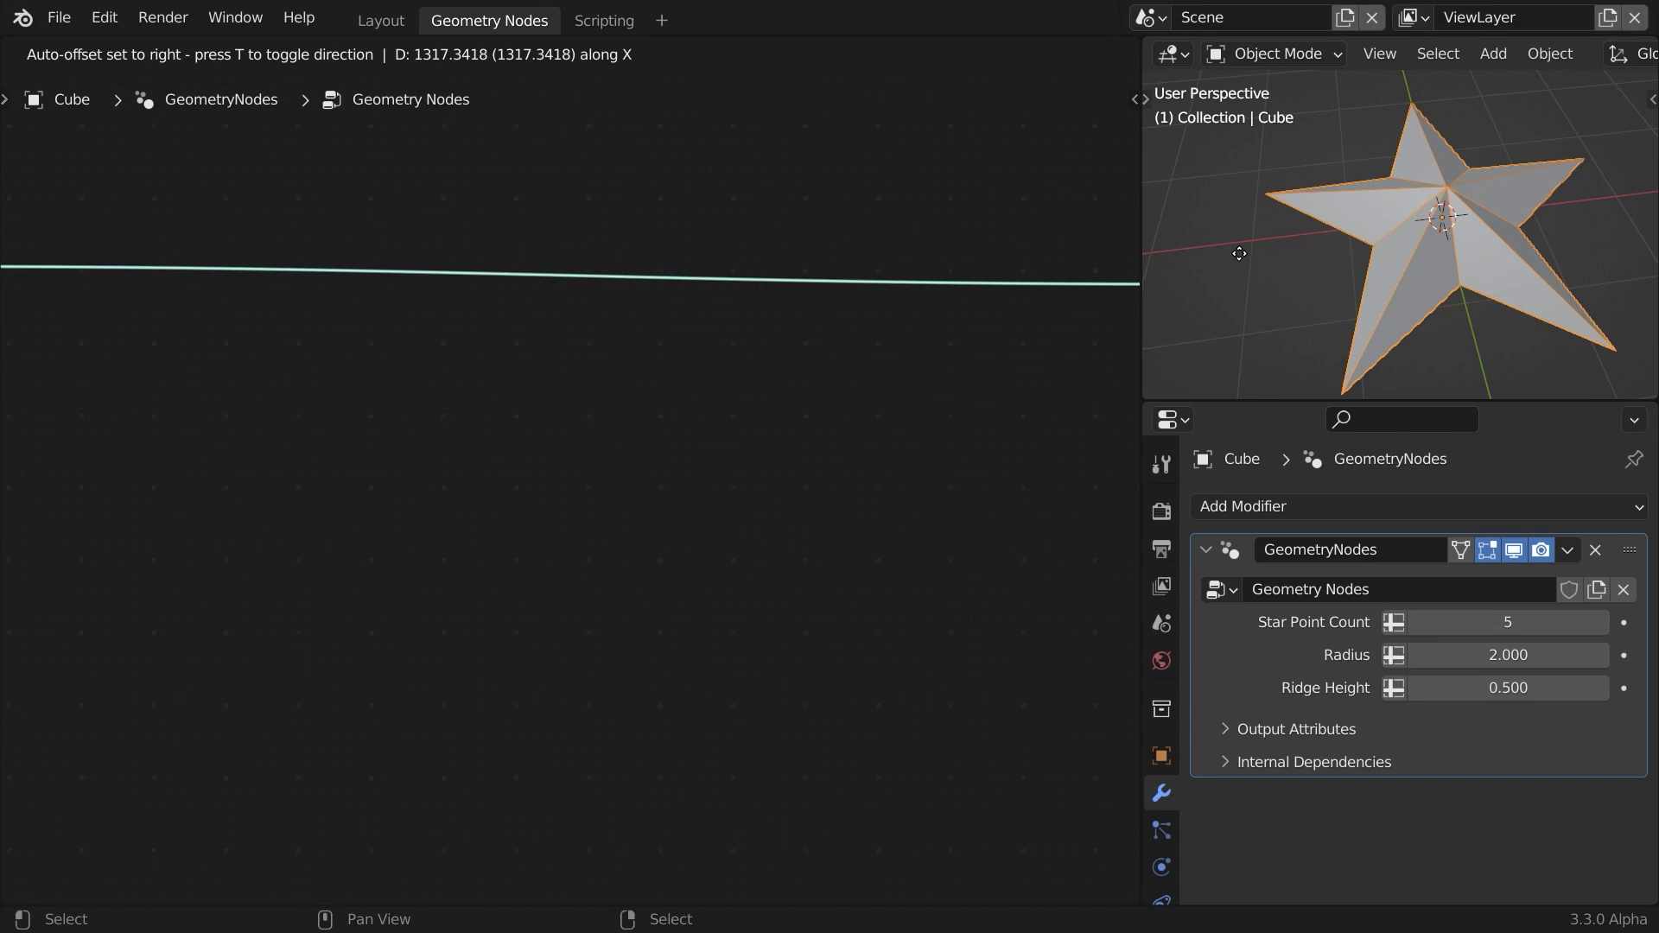
pyautogui.click(1239, 253)
pyautogui.scroll(-7, 814, 411)
pyautogui.moveTo(108, 515); pyautogui.dragTo(474, 497, button='middle')
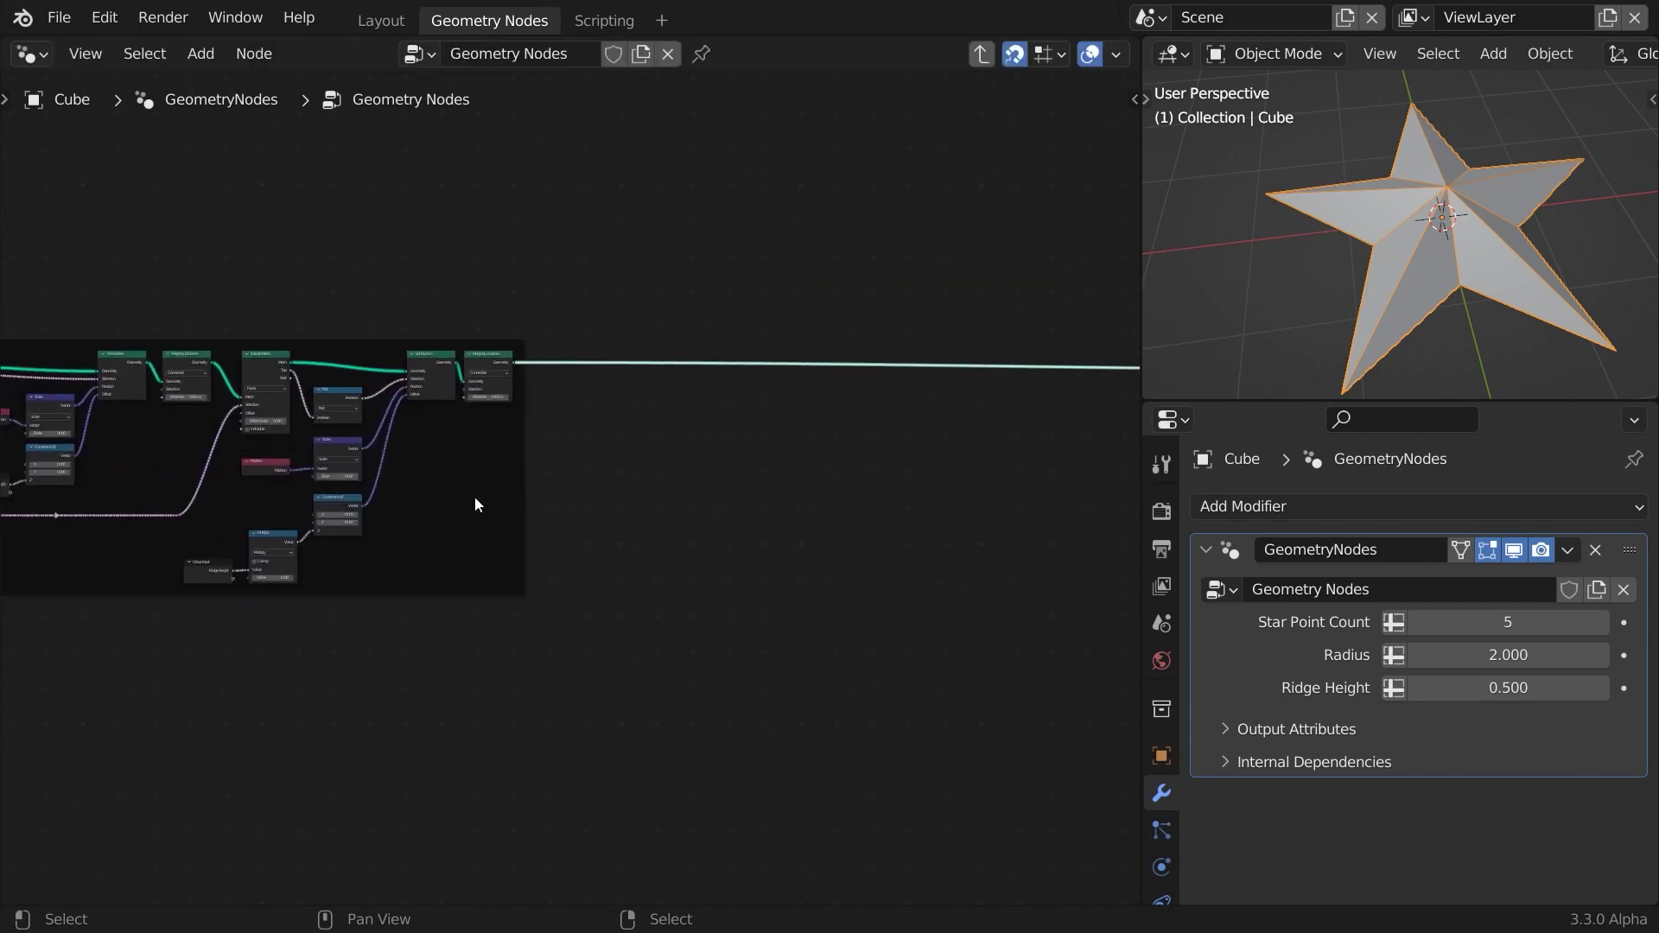
pyautogui.moveTo(125, 449); pyautogui.dragTo(750, 463, button='middle')
pyautogui.scroll(5, 501, 432)
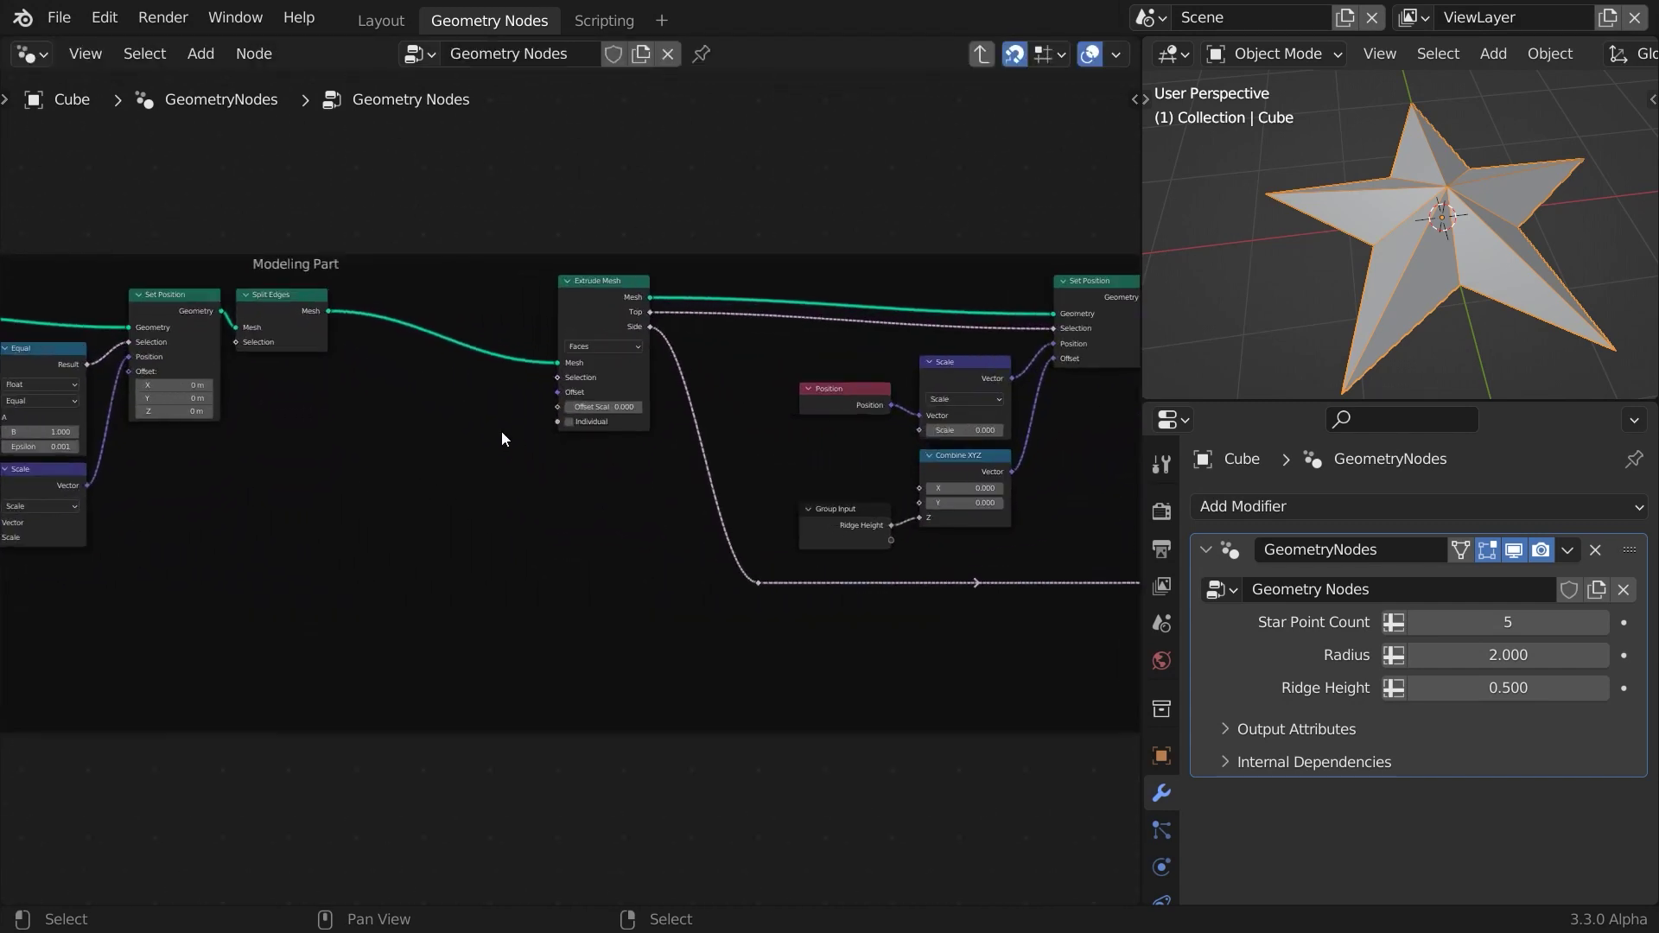
# Insert a Capture Attribute between Split Edges and Extrude Mesh, capturing a Vector on the Face domain.
pyautogui.moveTo(288, 281); pyautogui.dragTo(380, 349)
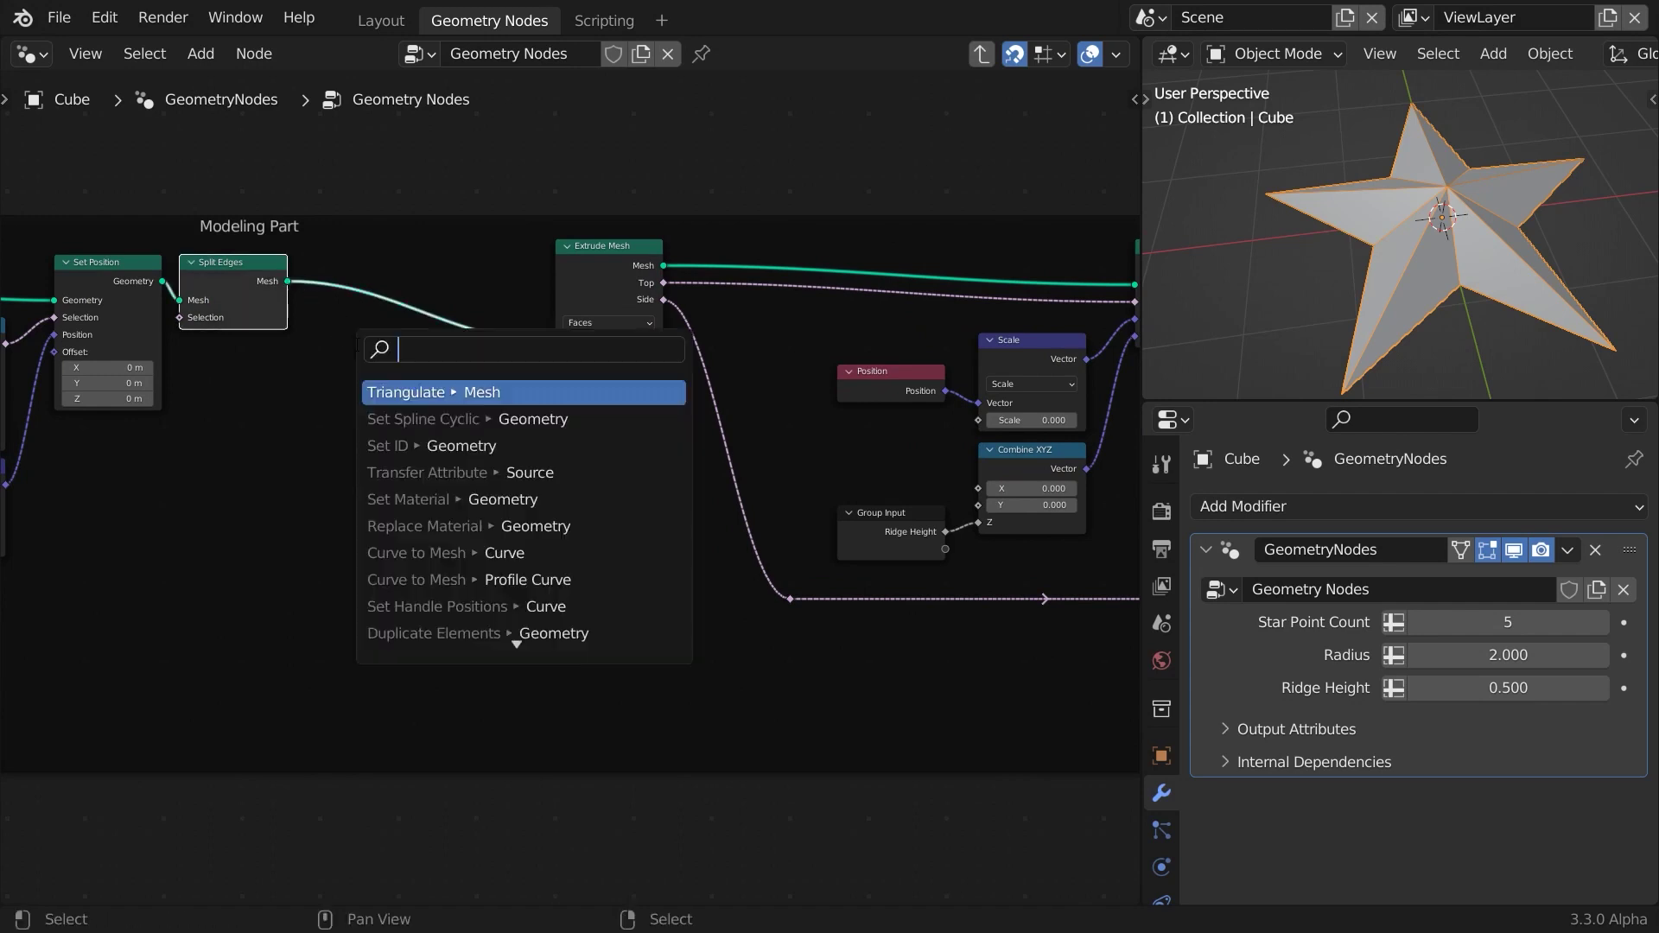
pyautogui.write('capture')
pyautogui.press('Return')
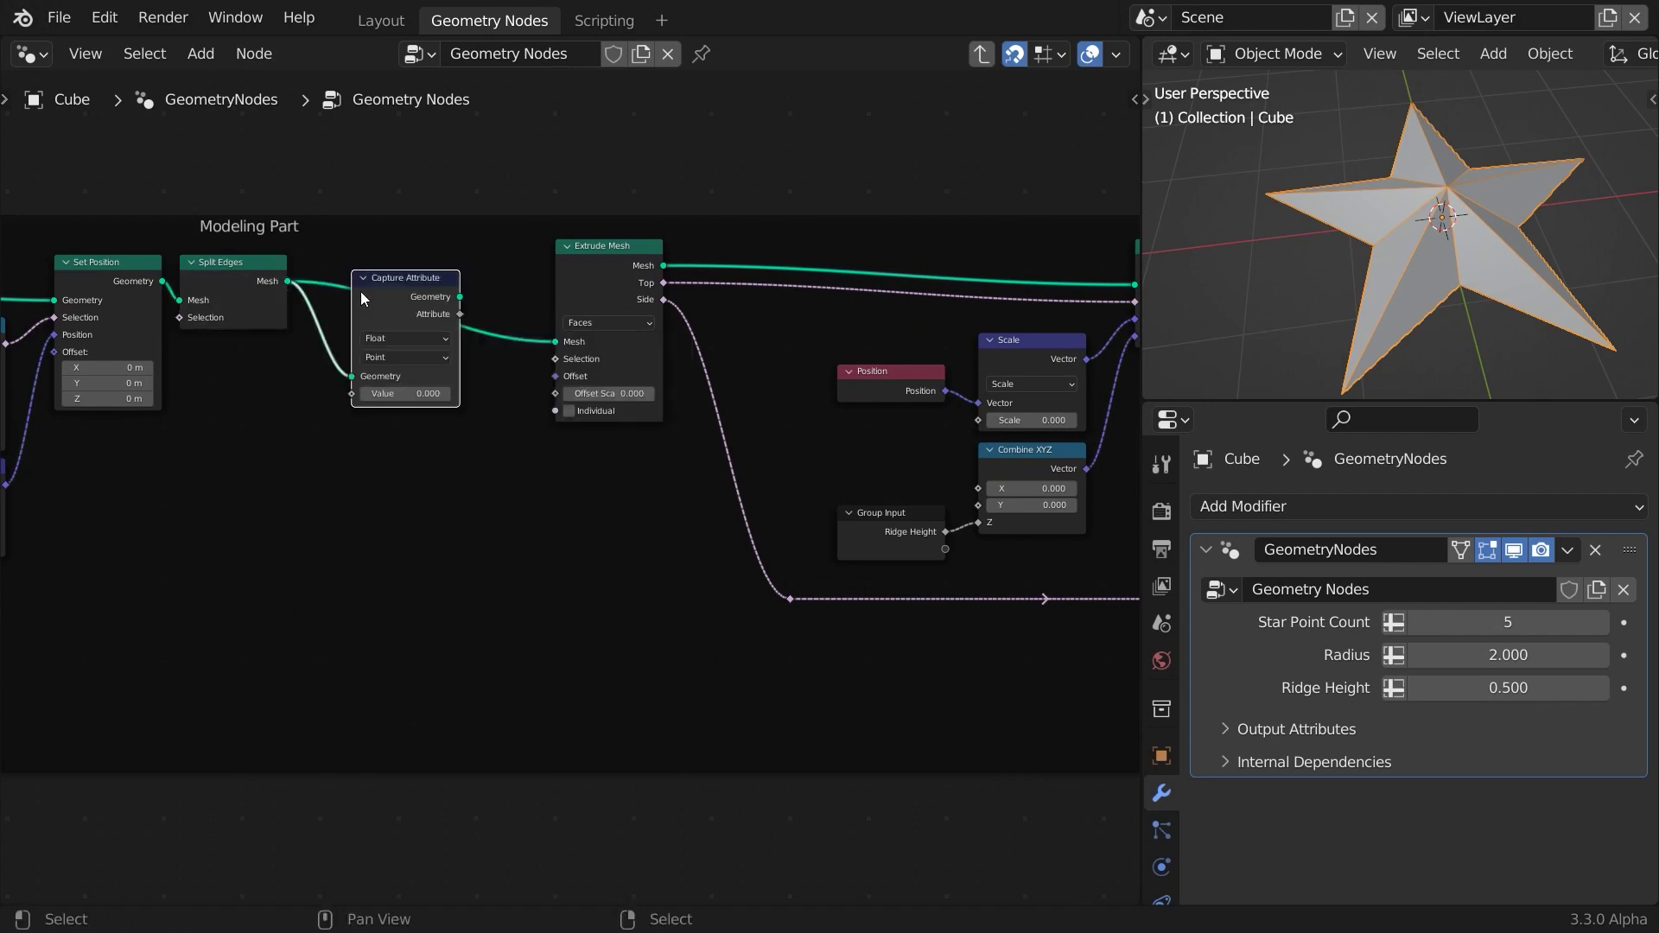
pyautogui.moveTo(486, 320); pyautogui.dragTo(480, 327)
pyautogui.click(403, 339)
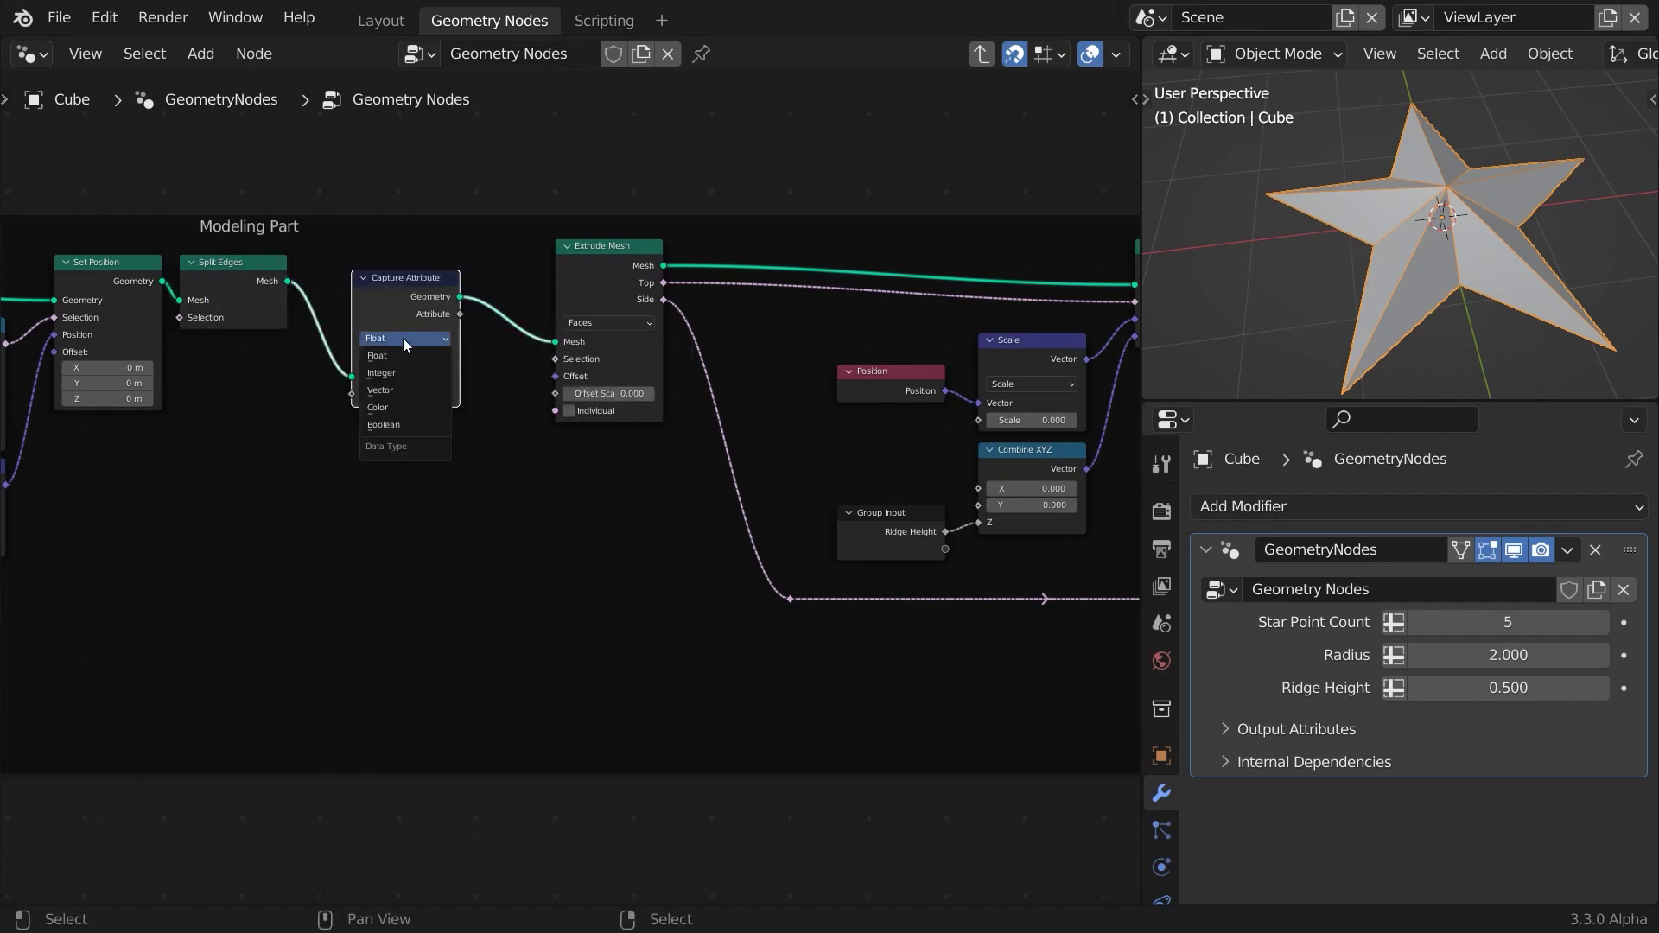
pyautogui.click(398, 391)
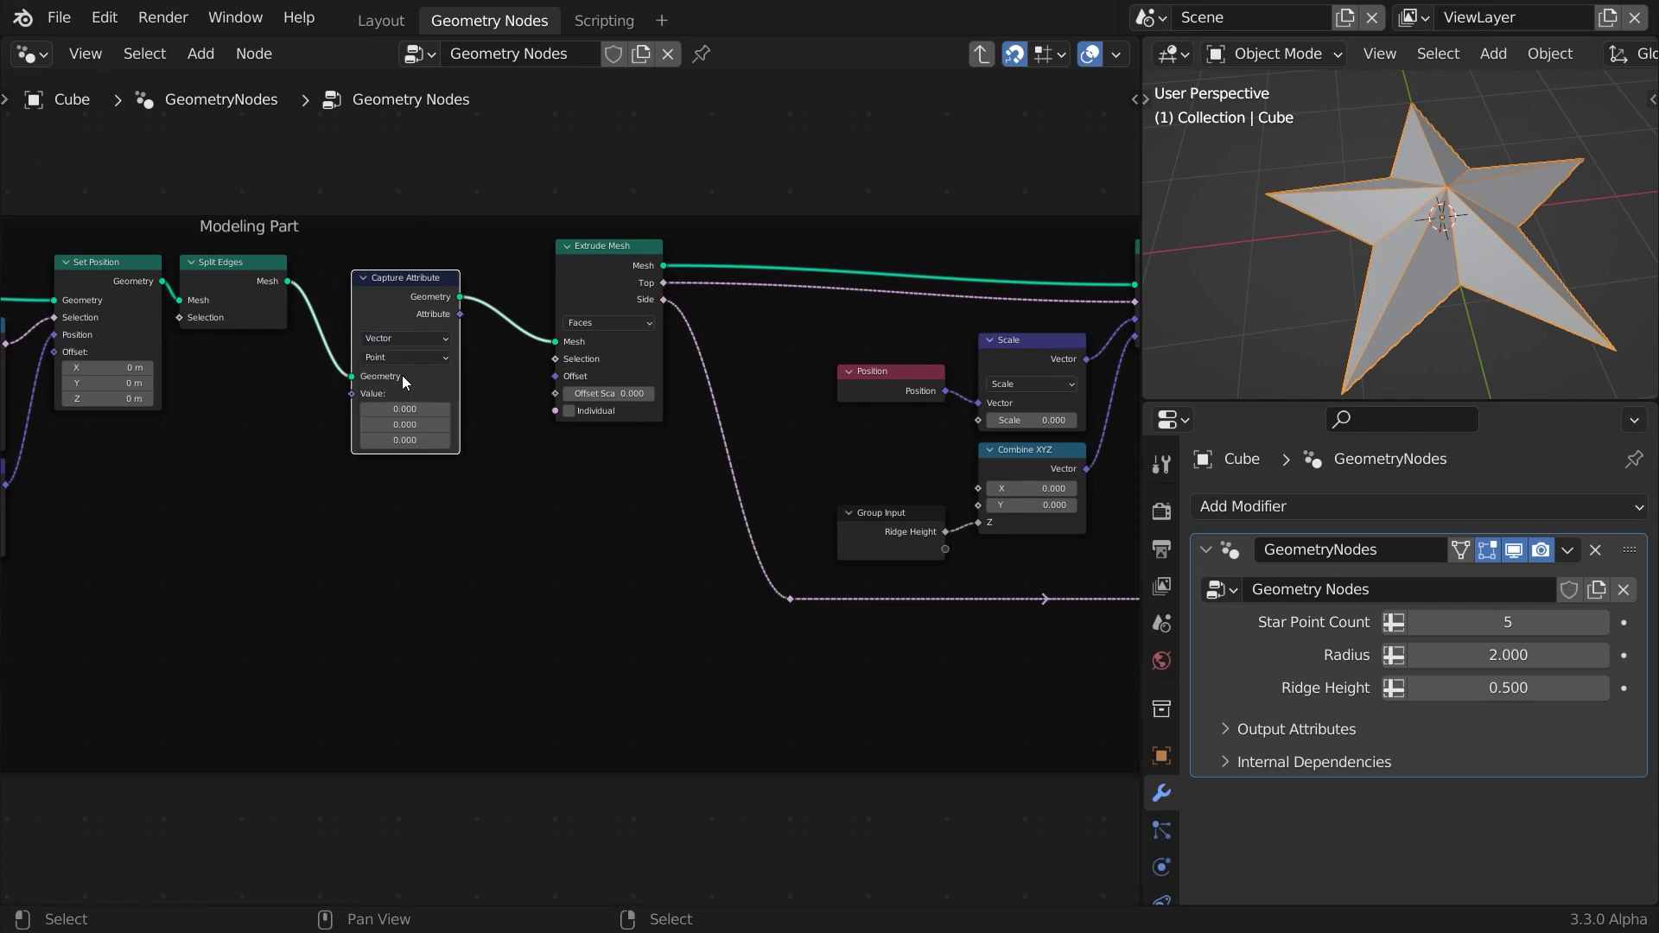
pyautogui.click(403, 358)
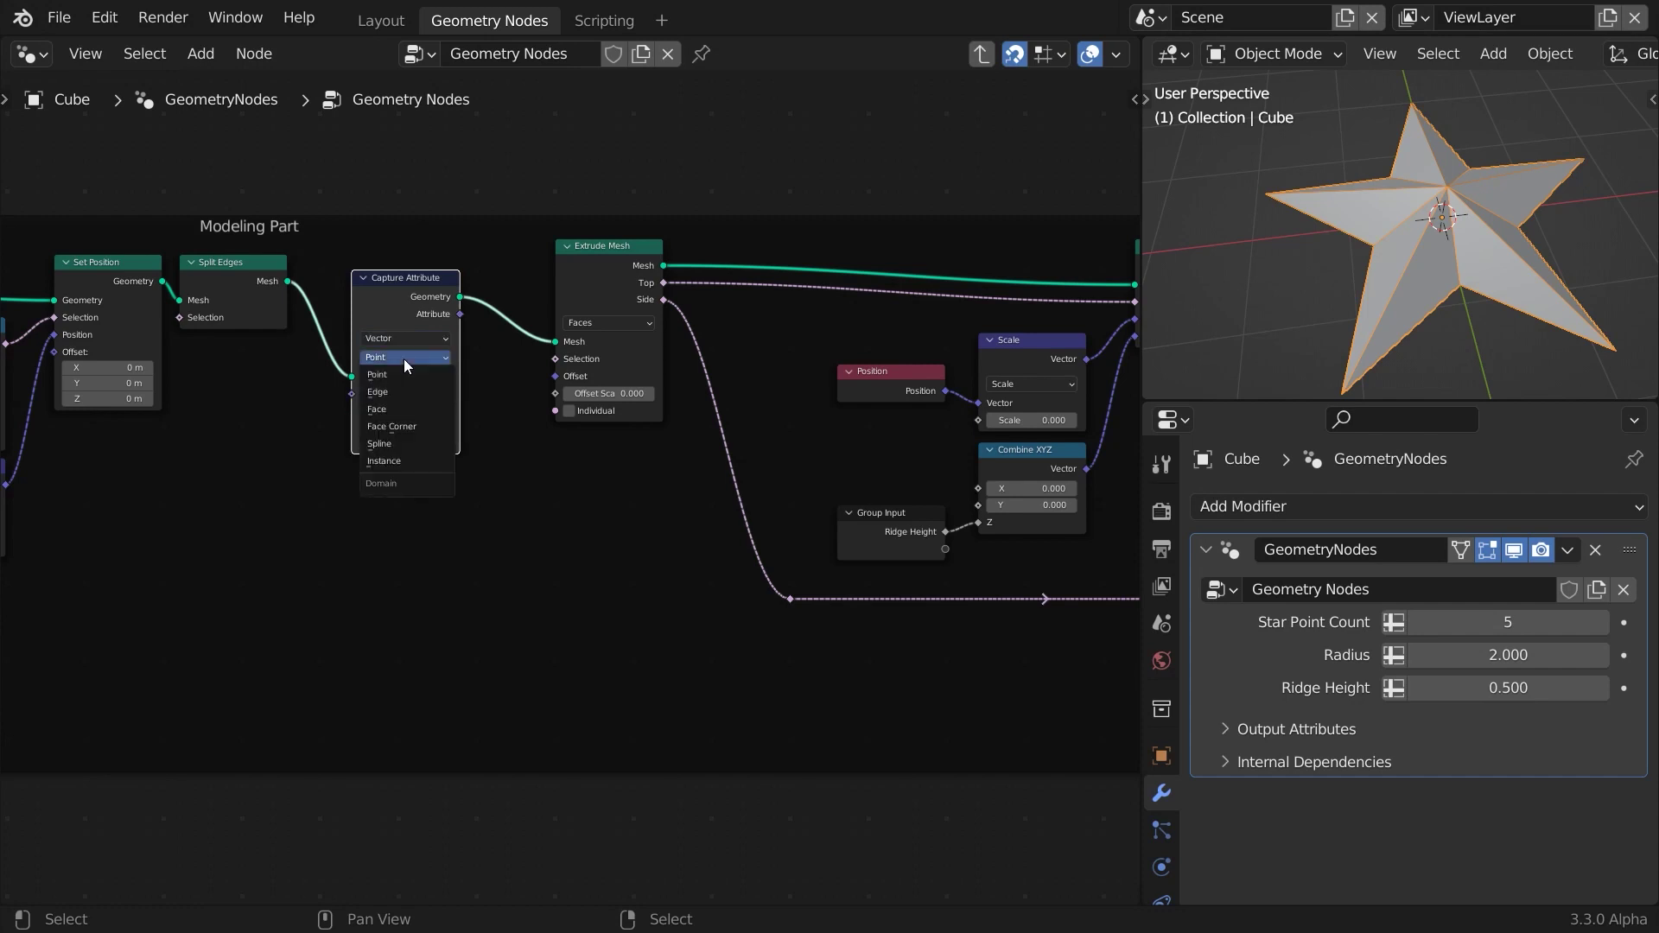
pyautogui.click(406, 408)
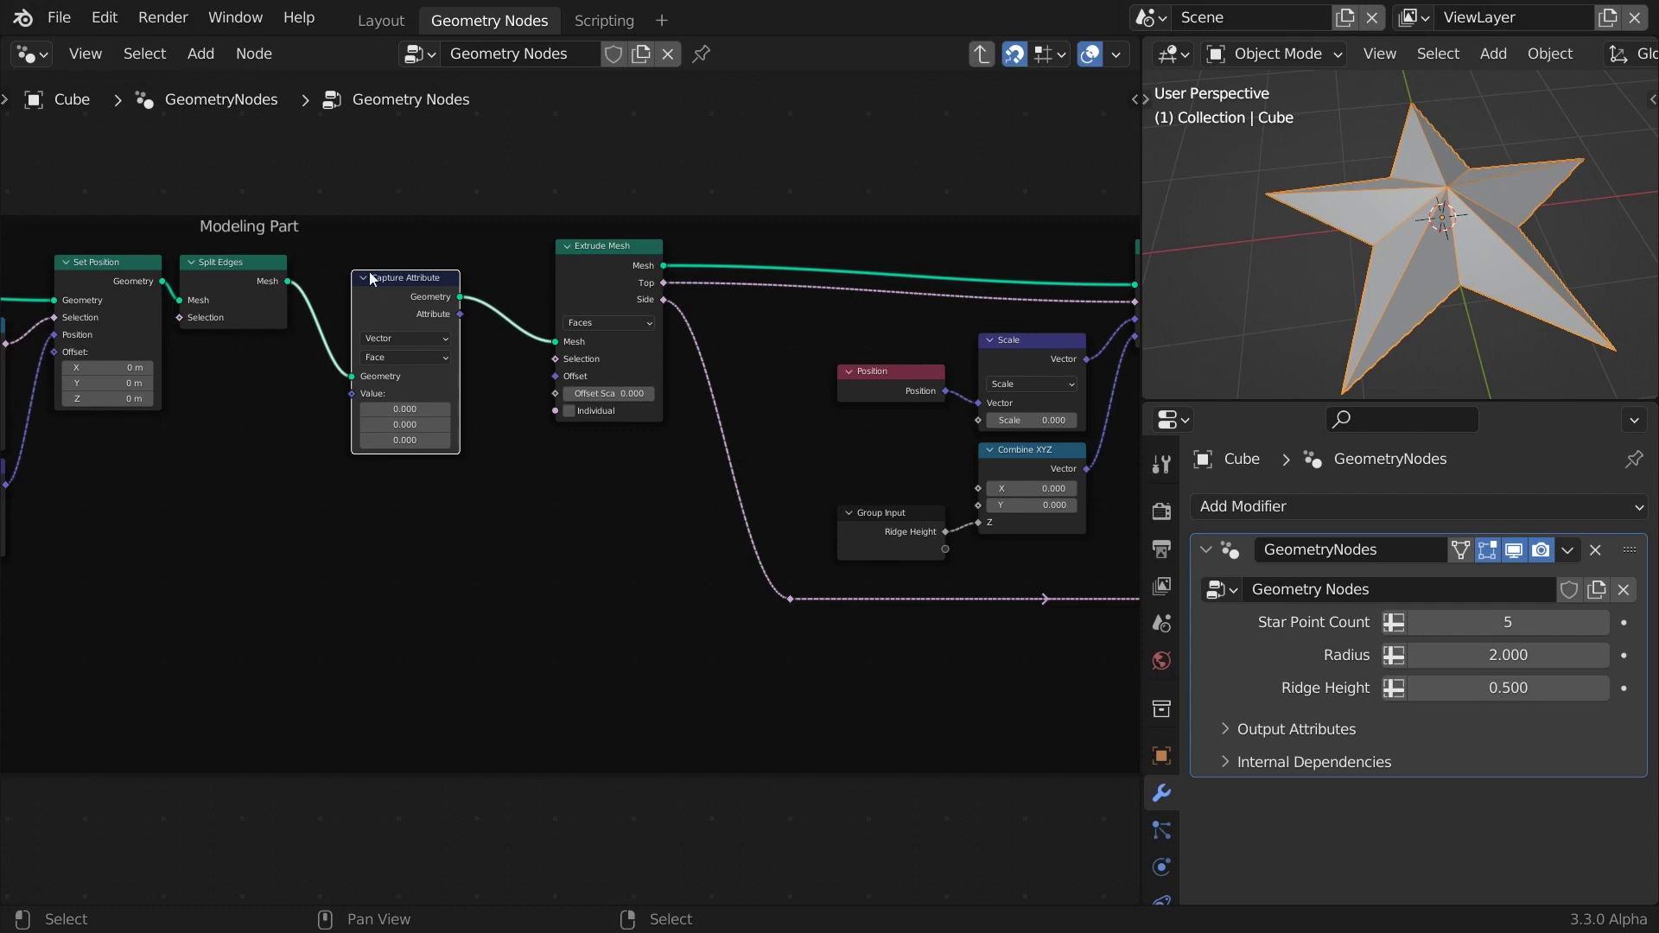
# Feed a Position node into Capture Attribute's Value and preview the captured result on the star.
pyautogui.scroll(-4, 272, 341)
pyautogui.hscroll(4, 352, 508)
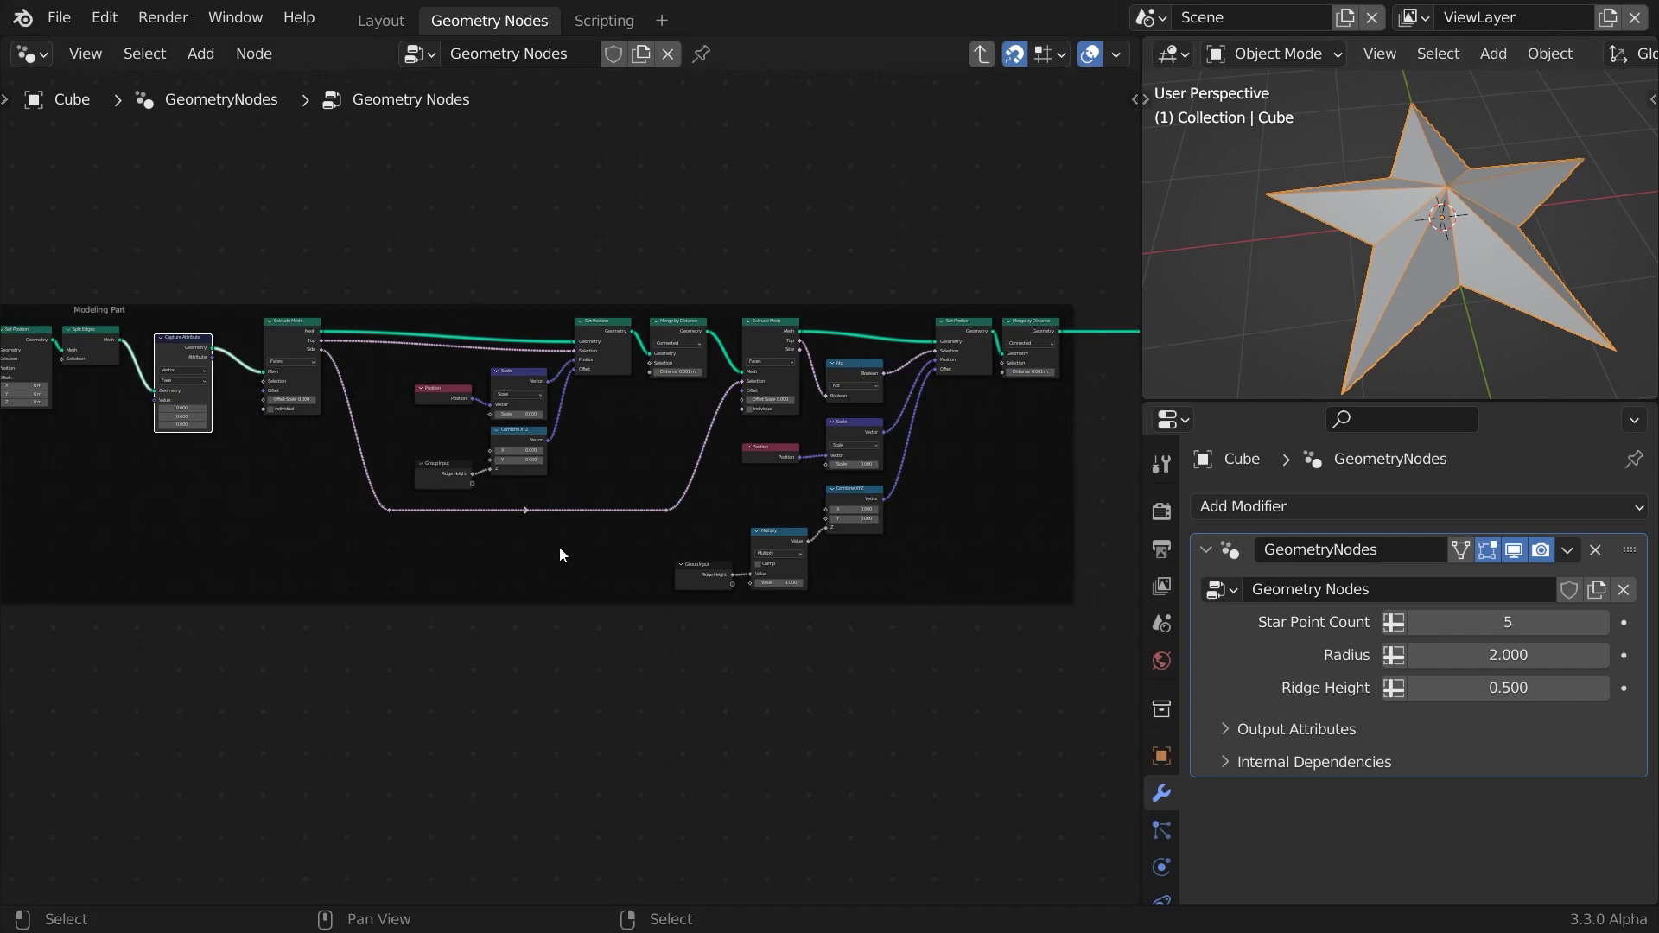
pyautogui.moveTo(145, 477); pyautogui.dragTo(485, 485, button='middle')
pyautogui.scroll(3, 468, 470)
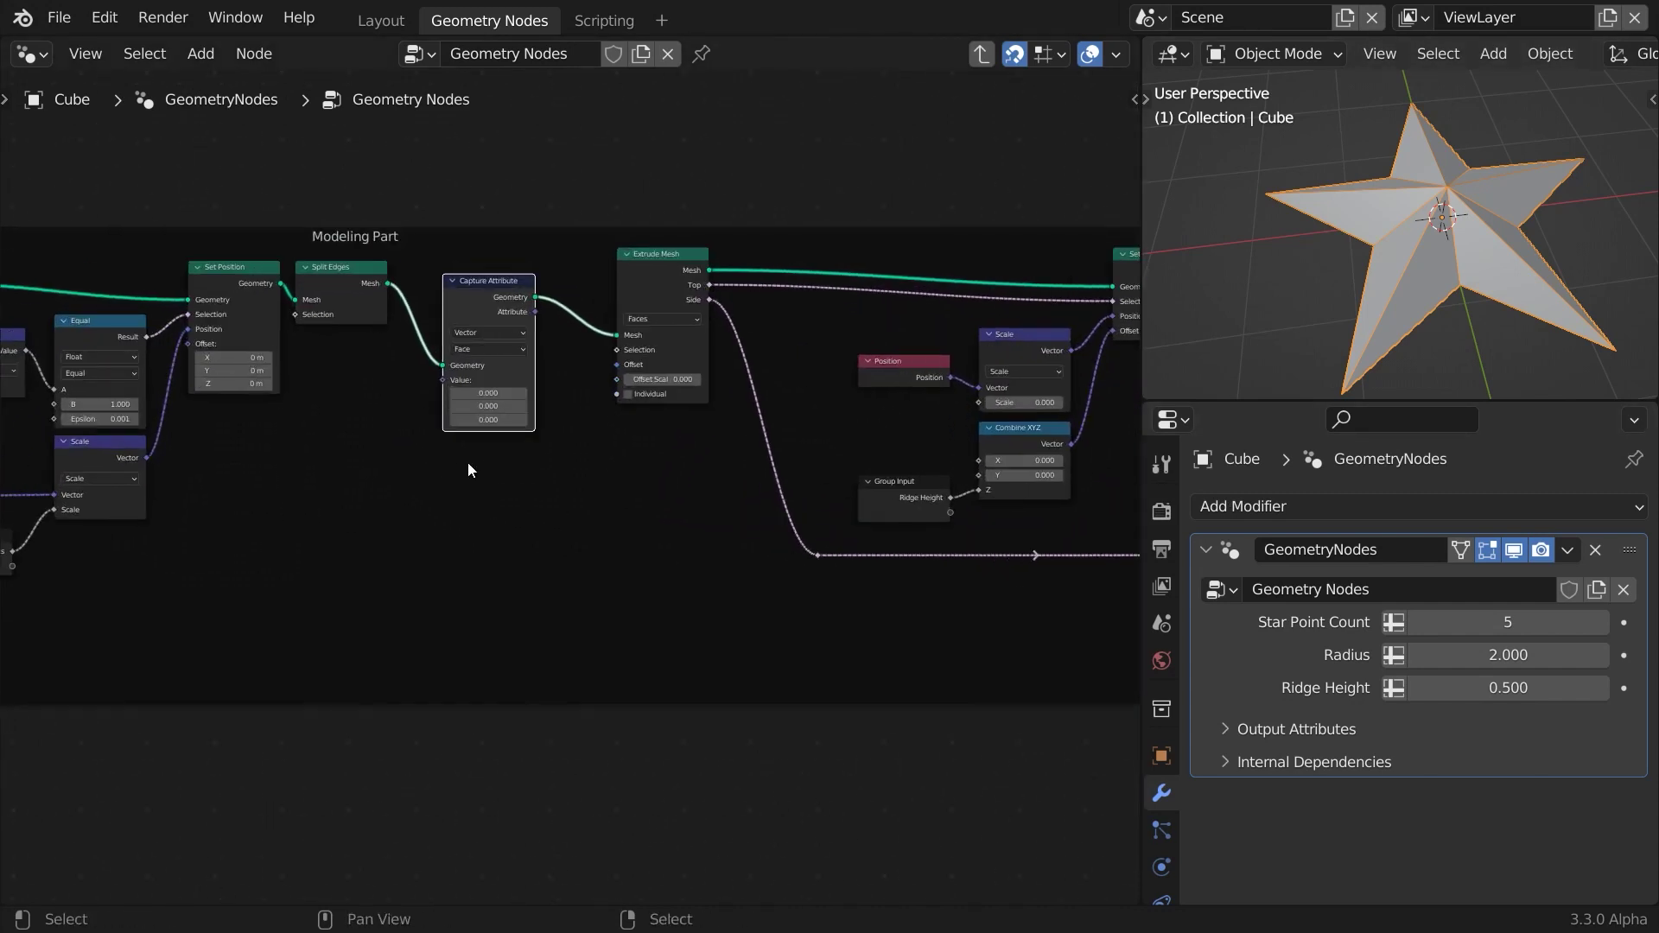
pyautogui.moveTo(443, 380); pyautogui.dragTo(377, 412)
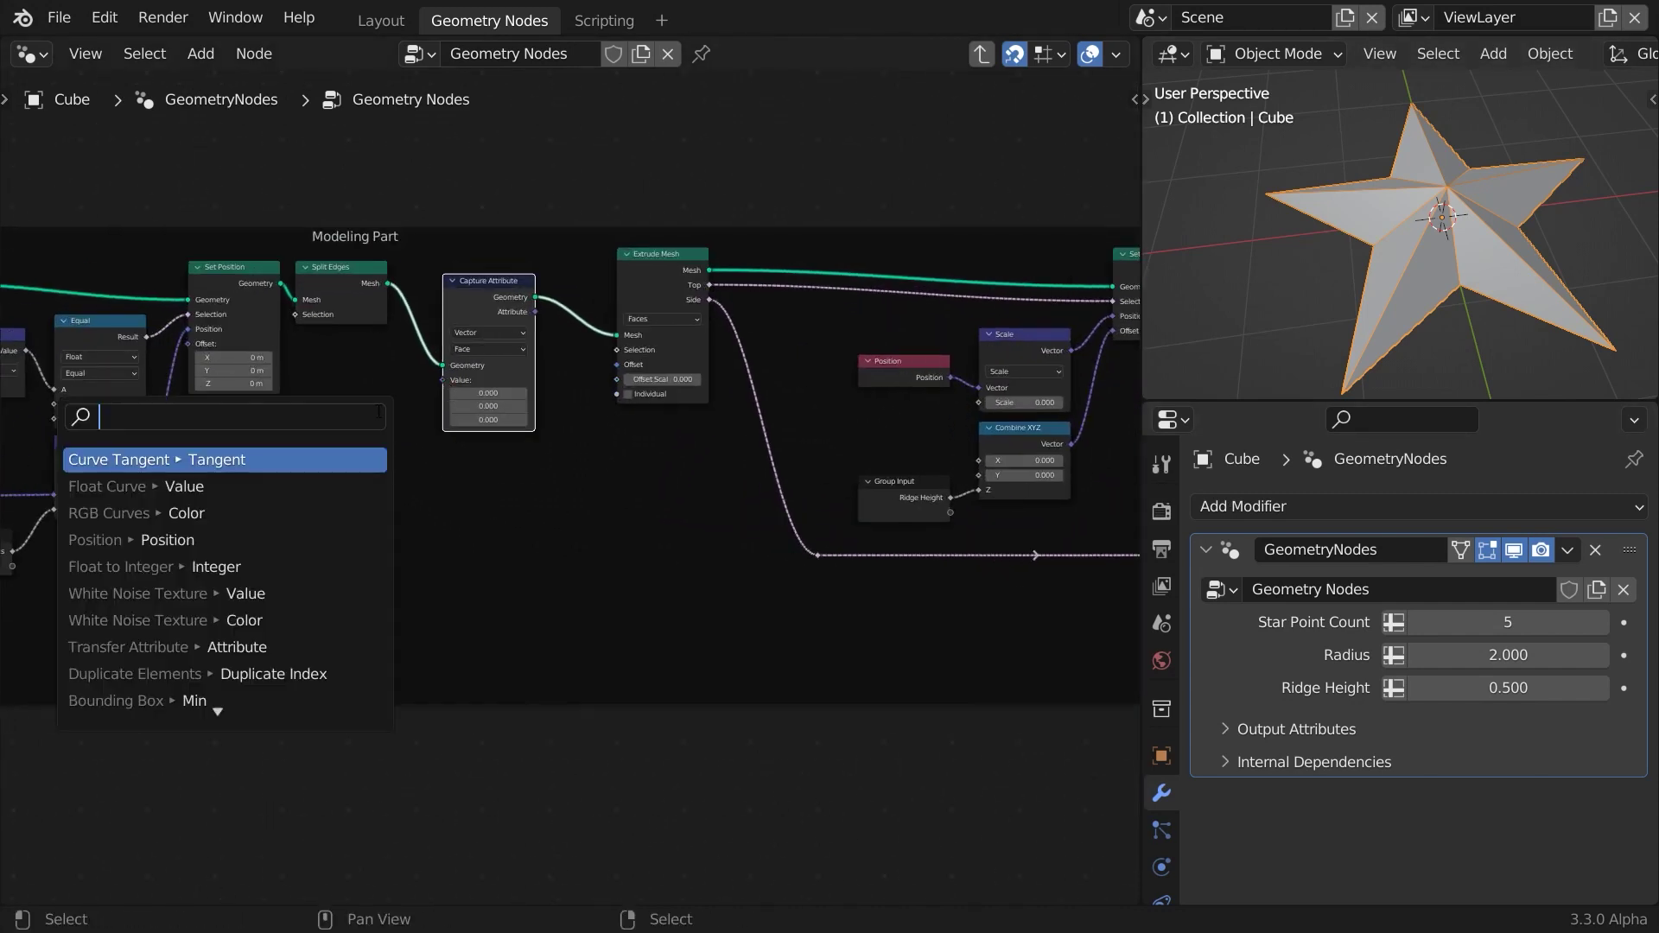
pyautogui.write('positio')
pyautogui.press('Return')
pyautogui.click(387, 408)
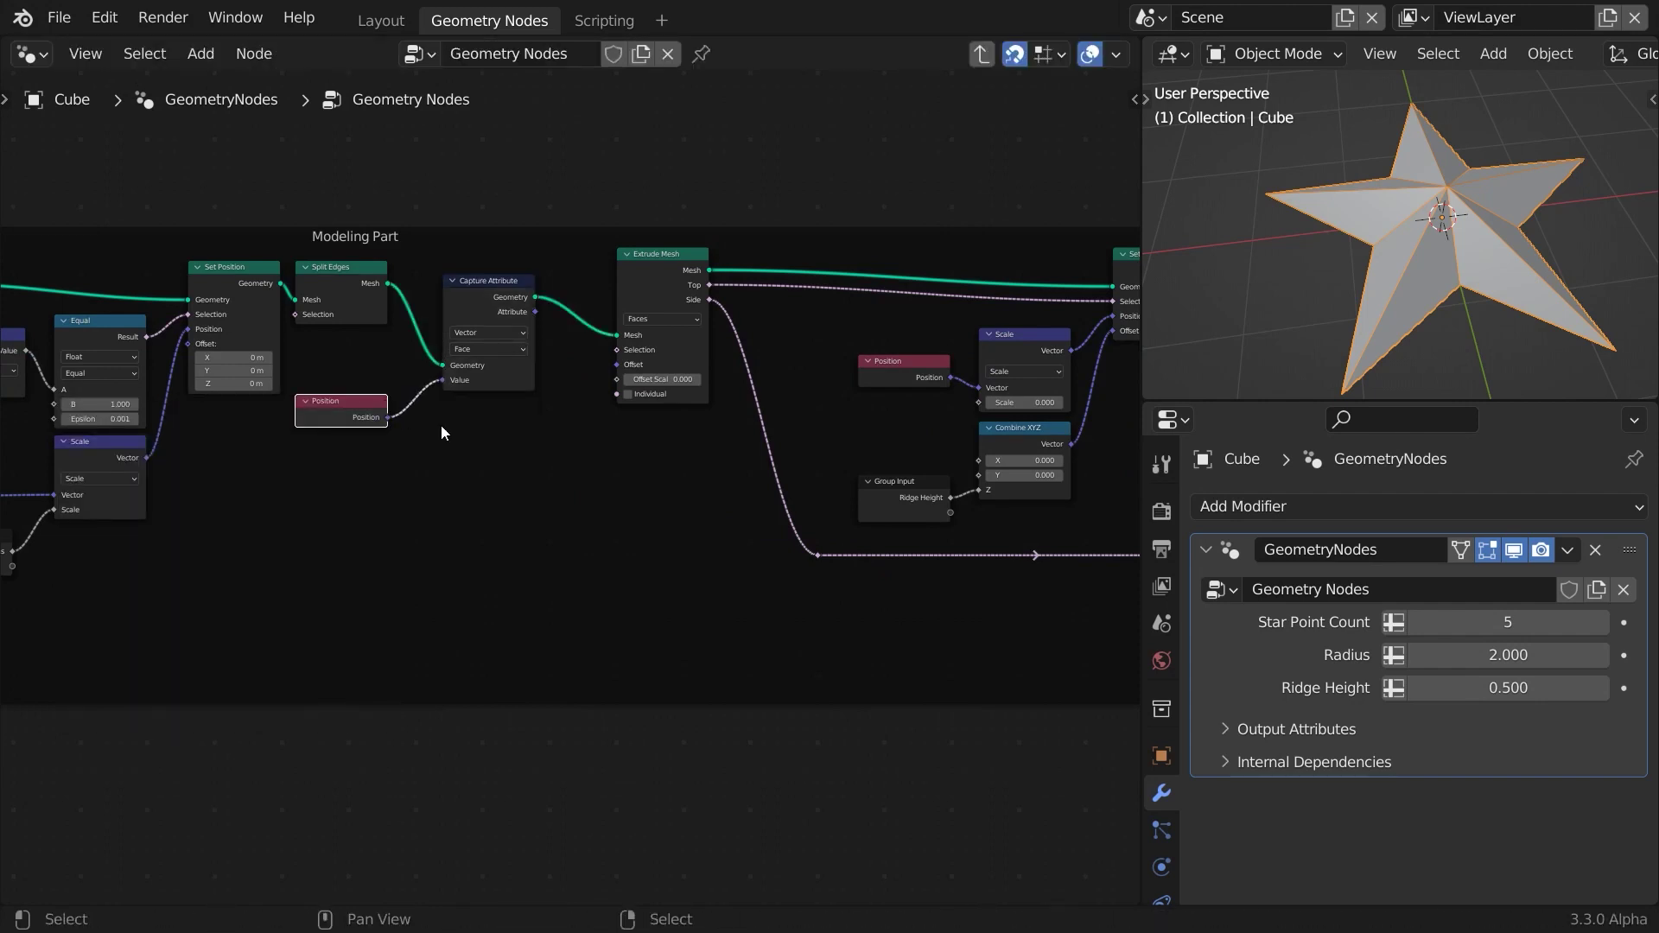
pyautogui.keyDown('ctrl'); pyautogui.keyDown('shift'); pyautogui.click(504, 283); pyautogui.keyUp('shift'); pyautogui.keyUp('ctrl')
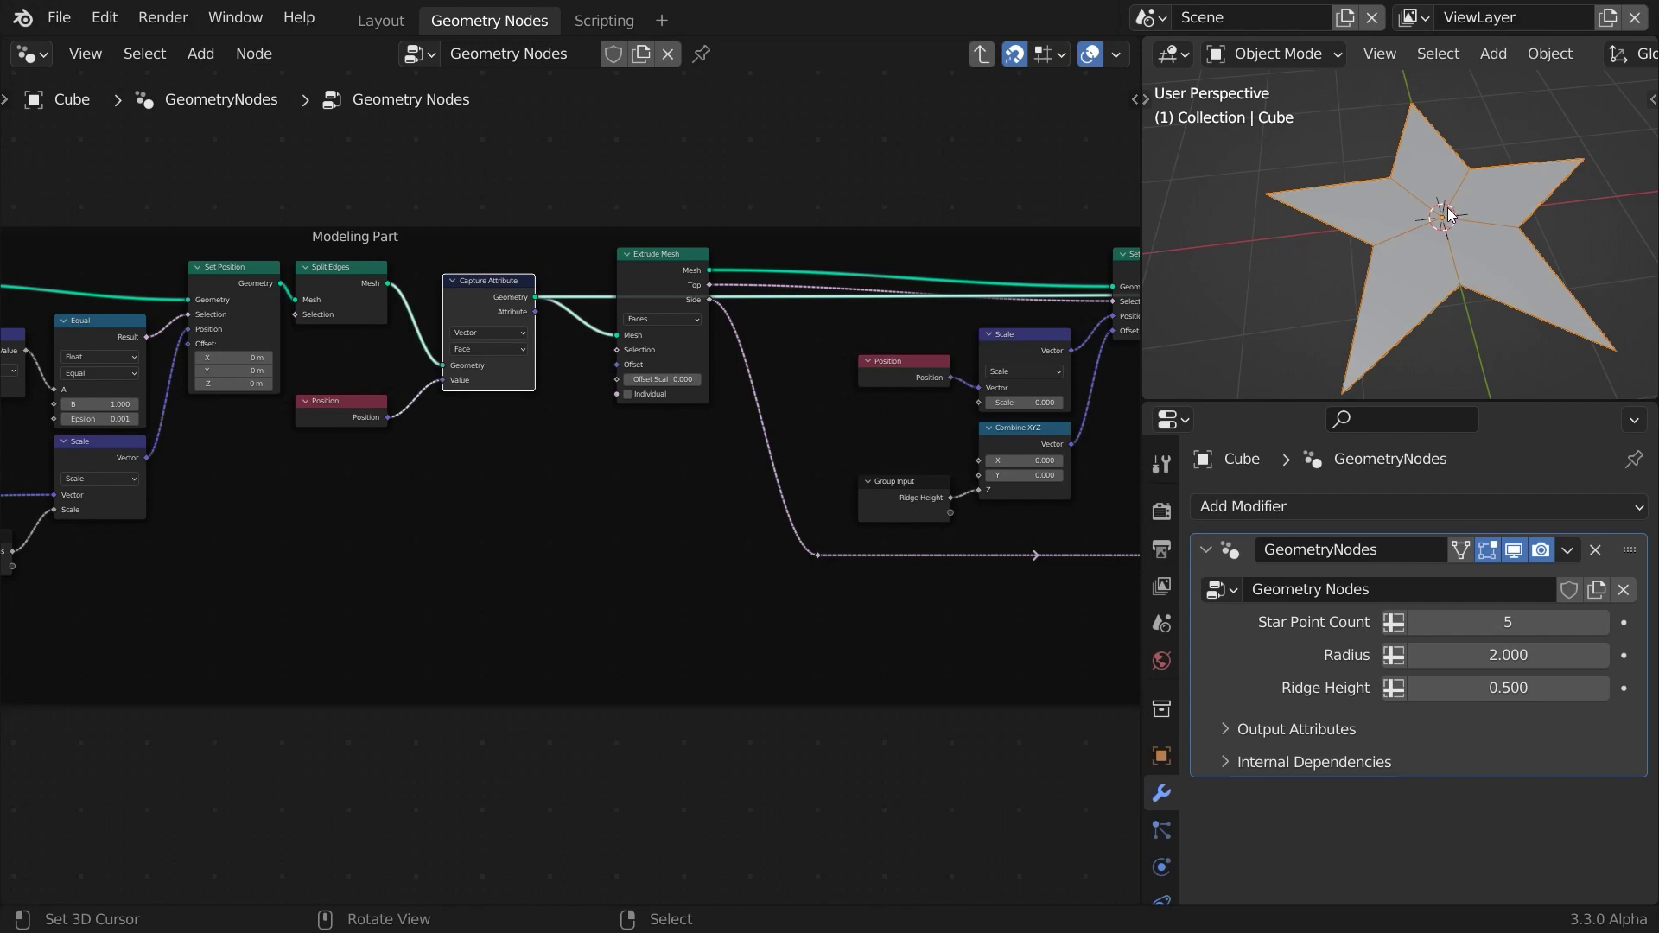
# Mark several spots on the star with annotation dots.
pyautogui.click(1374, 206)
pyautogui.click(1429, 167)
pyautogui.click(1510, 195)
pyautogui.click(1514, 268)
pyautogui.click(1404, 287)
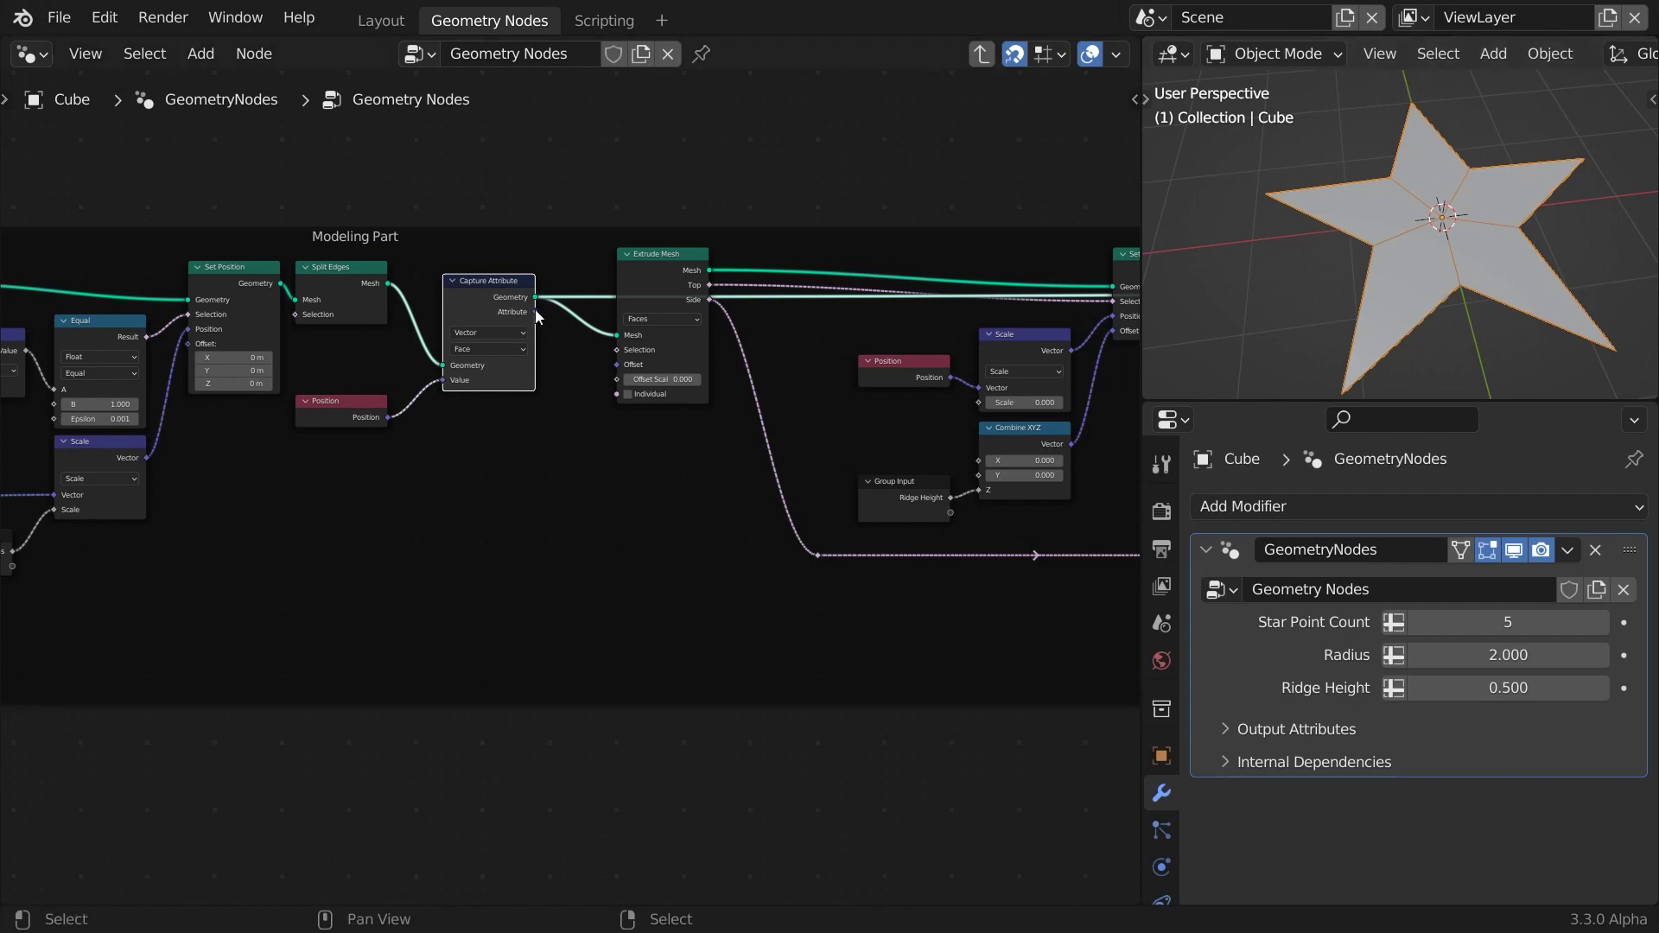
# Add a reroute point on the link from the captured Attribute output.
pyautogui.moveTo(535, 312); pyautogui.dragTo(893, 698)
pyautogui.write('r')
pyautogui.press('Return')
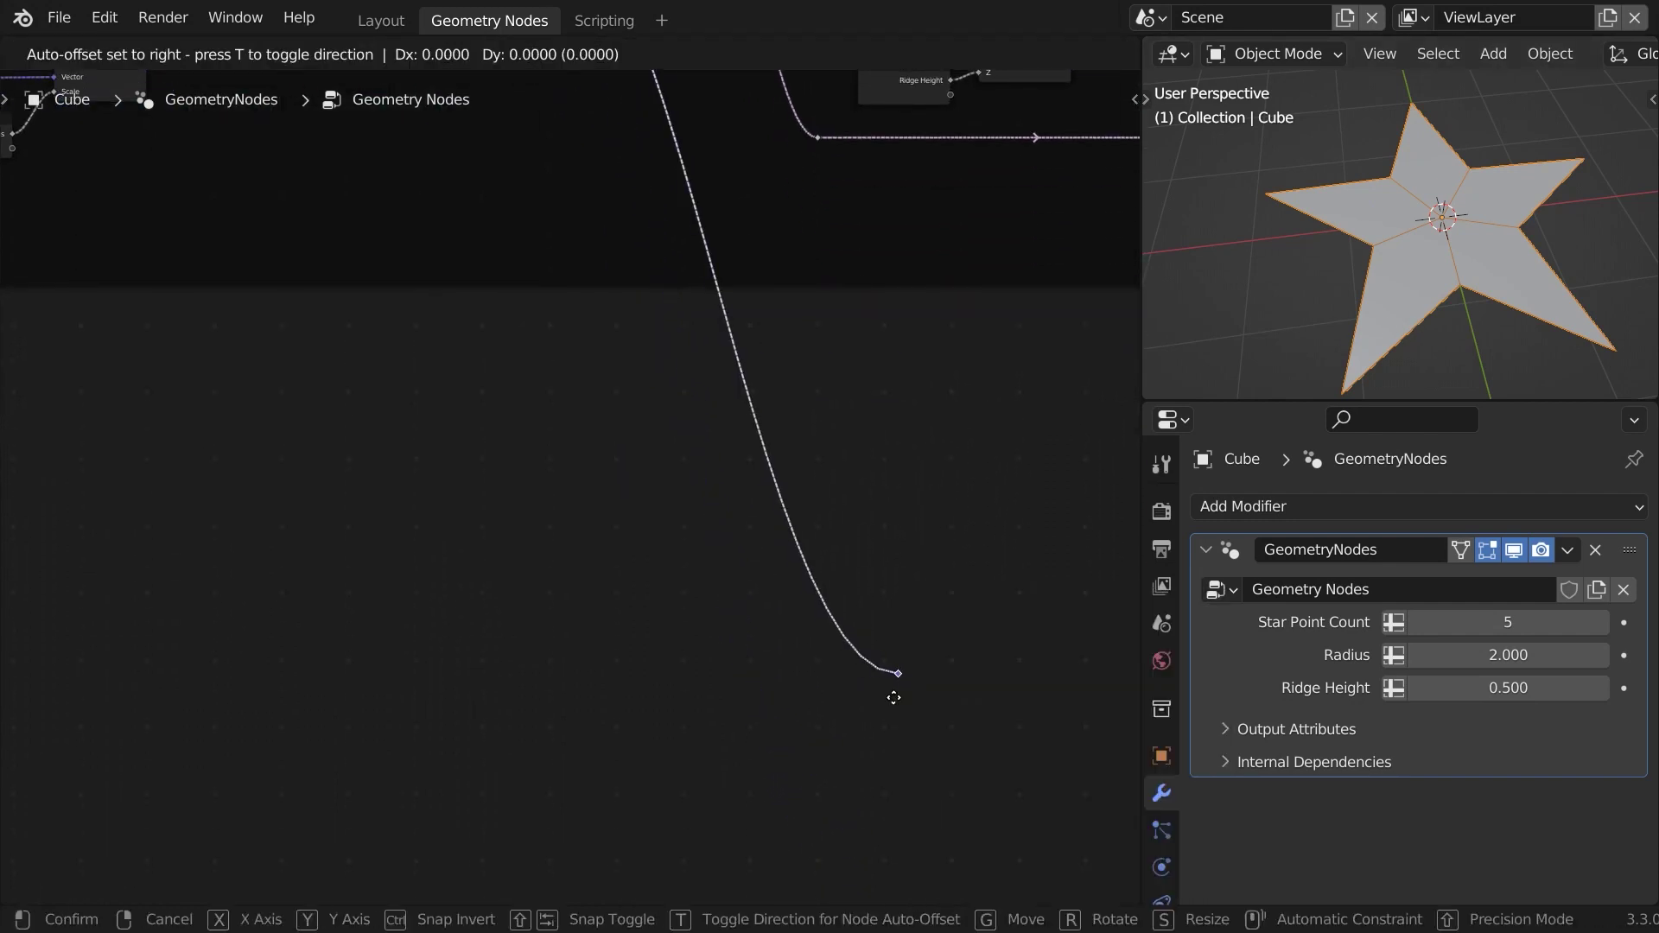
pyautogui.click(893, 698)
pyautogui.scroll(-5, 893, 698)
pyautogui.moveTo(829, 565); pyautogui.dragTo(1126, 563, button='middle')
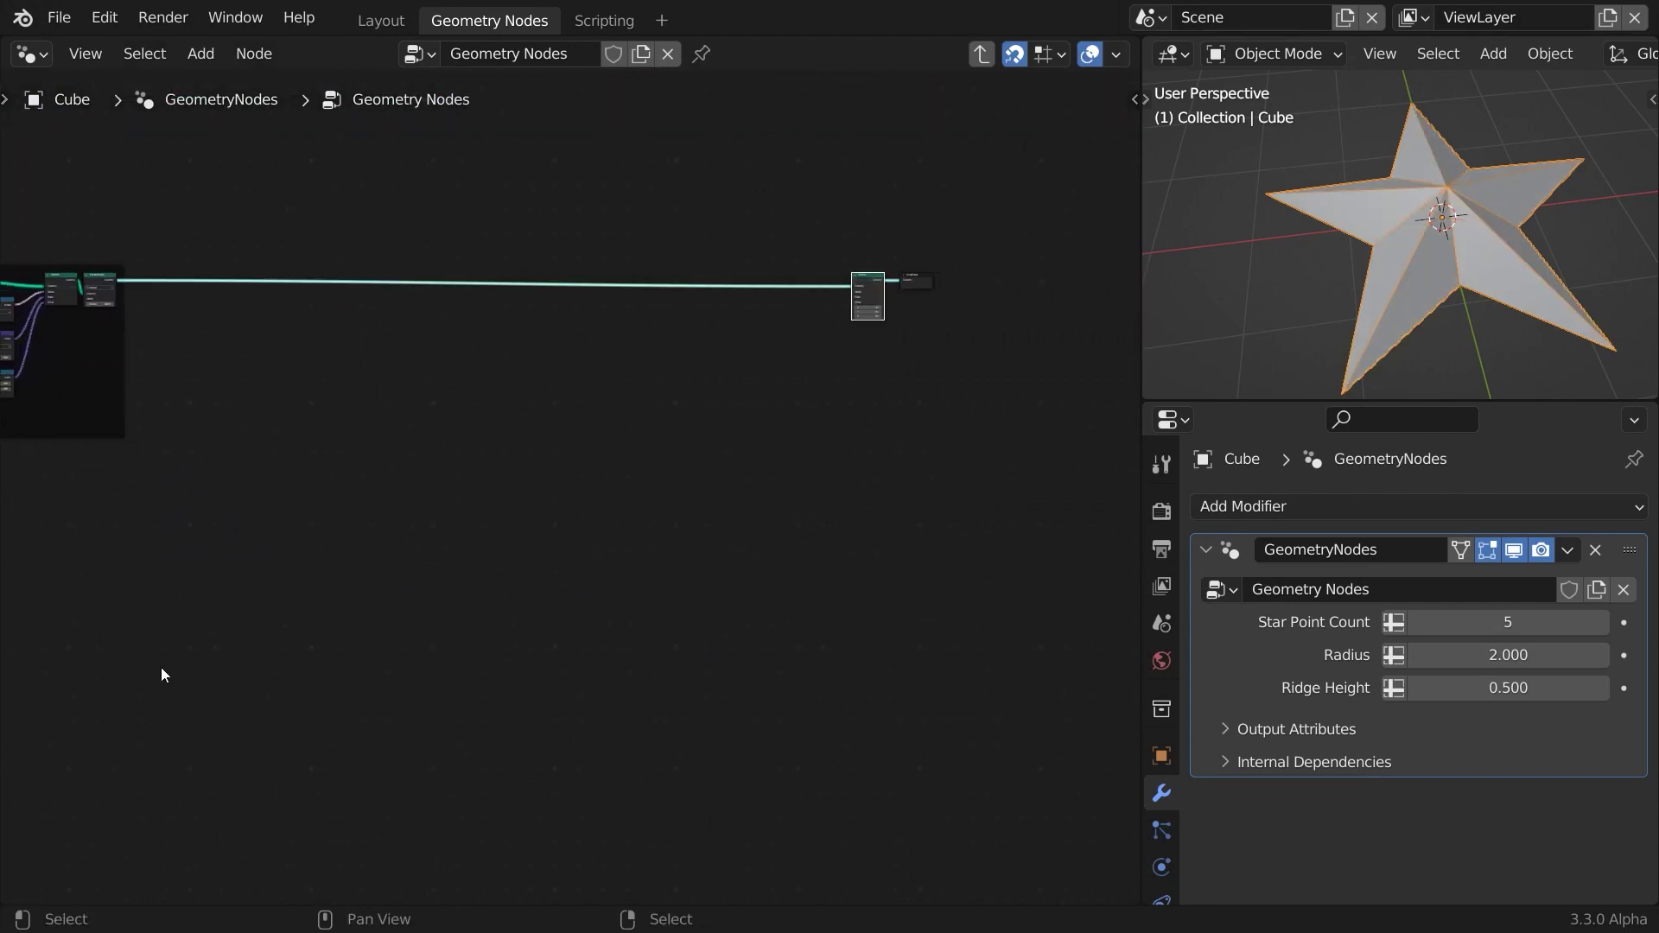
pyautogui.scroll(6, 160, 667)
# Chain a Normalize node and a vector Scale node from the reroute point.
pyautogui.moveTo(152, 733); pyautogui.dragTo(959, 736)
pyautogui.write('normal')
pyautogui.press('Return')
pyautogui.scroll(2, 1049, 750)
pyautogui.moveTo(1049, 750); pyautogui.dragTo(700, 748, button='middle')
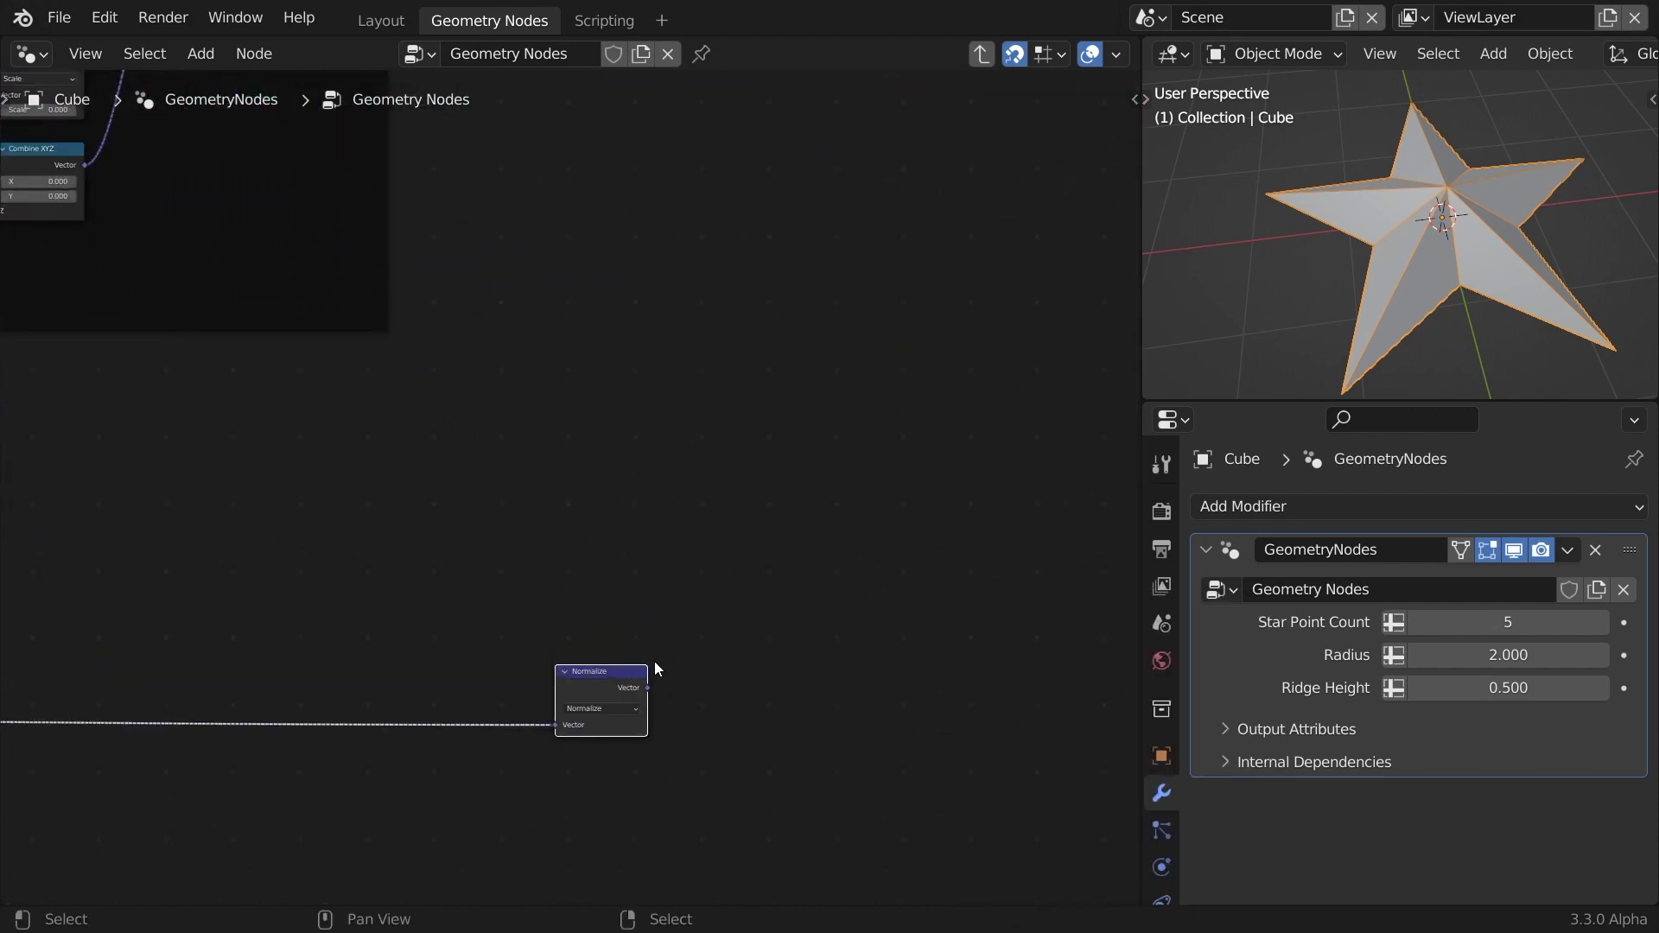
pyautogui.moveTo(648, 688); pyautogui.dragTo(752, 700)
pyautogui.write('scale')
pyautogui.press('Return')
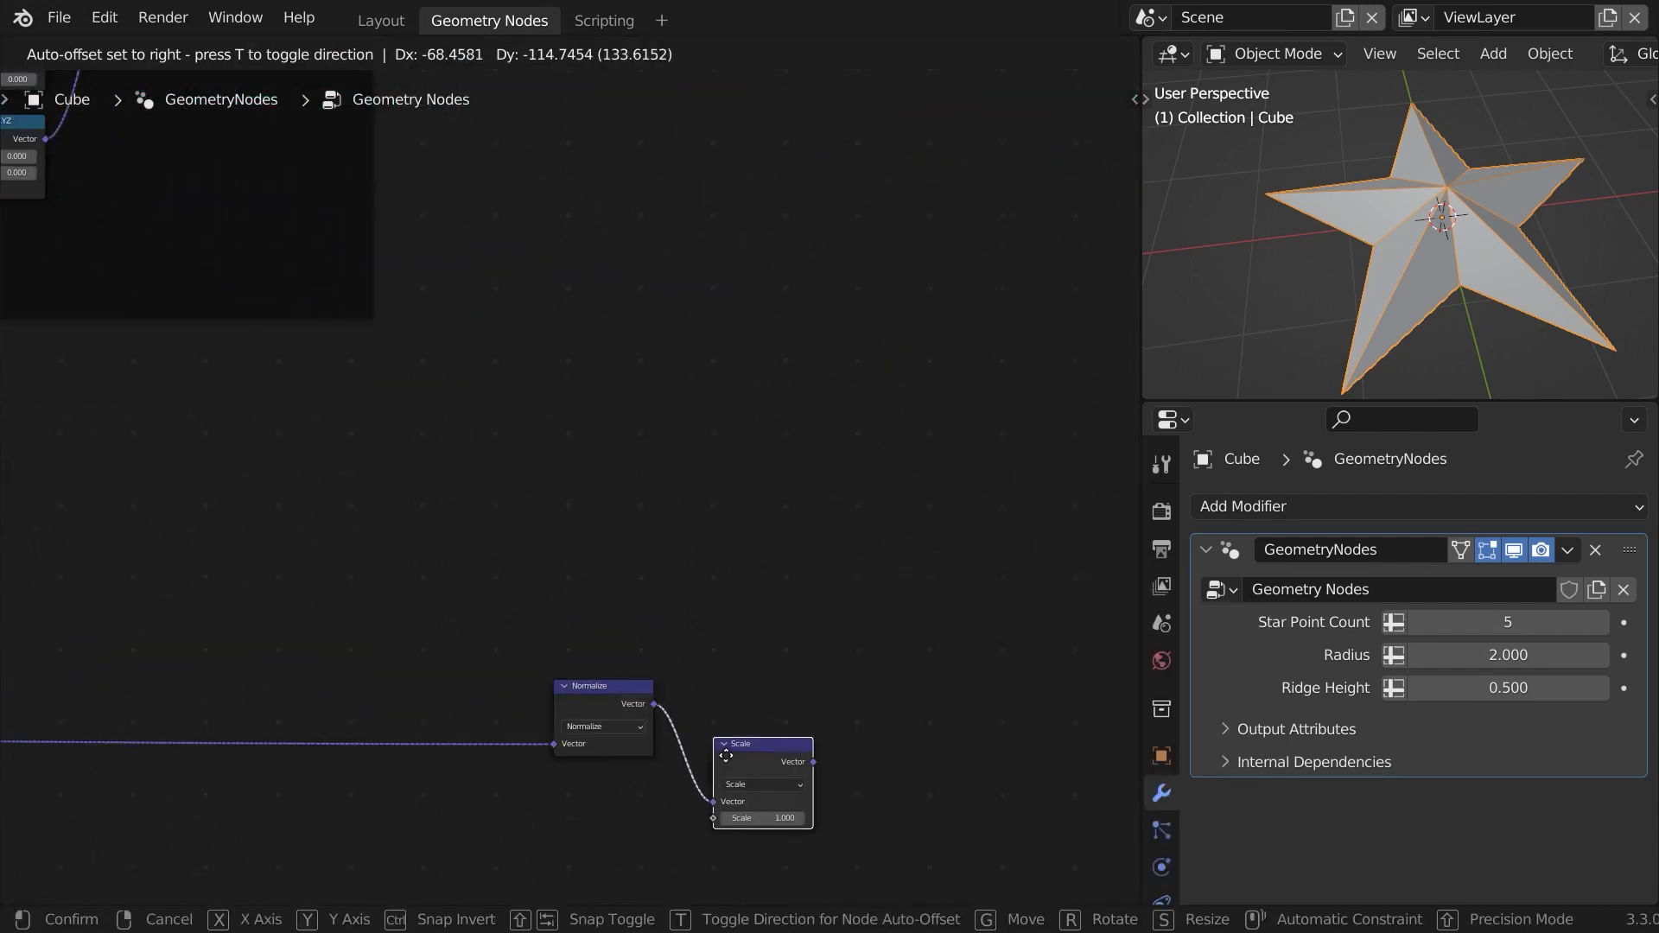
pyautogui.click(730, 769)
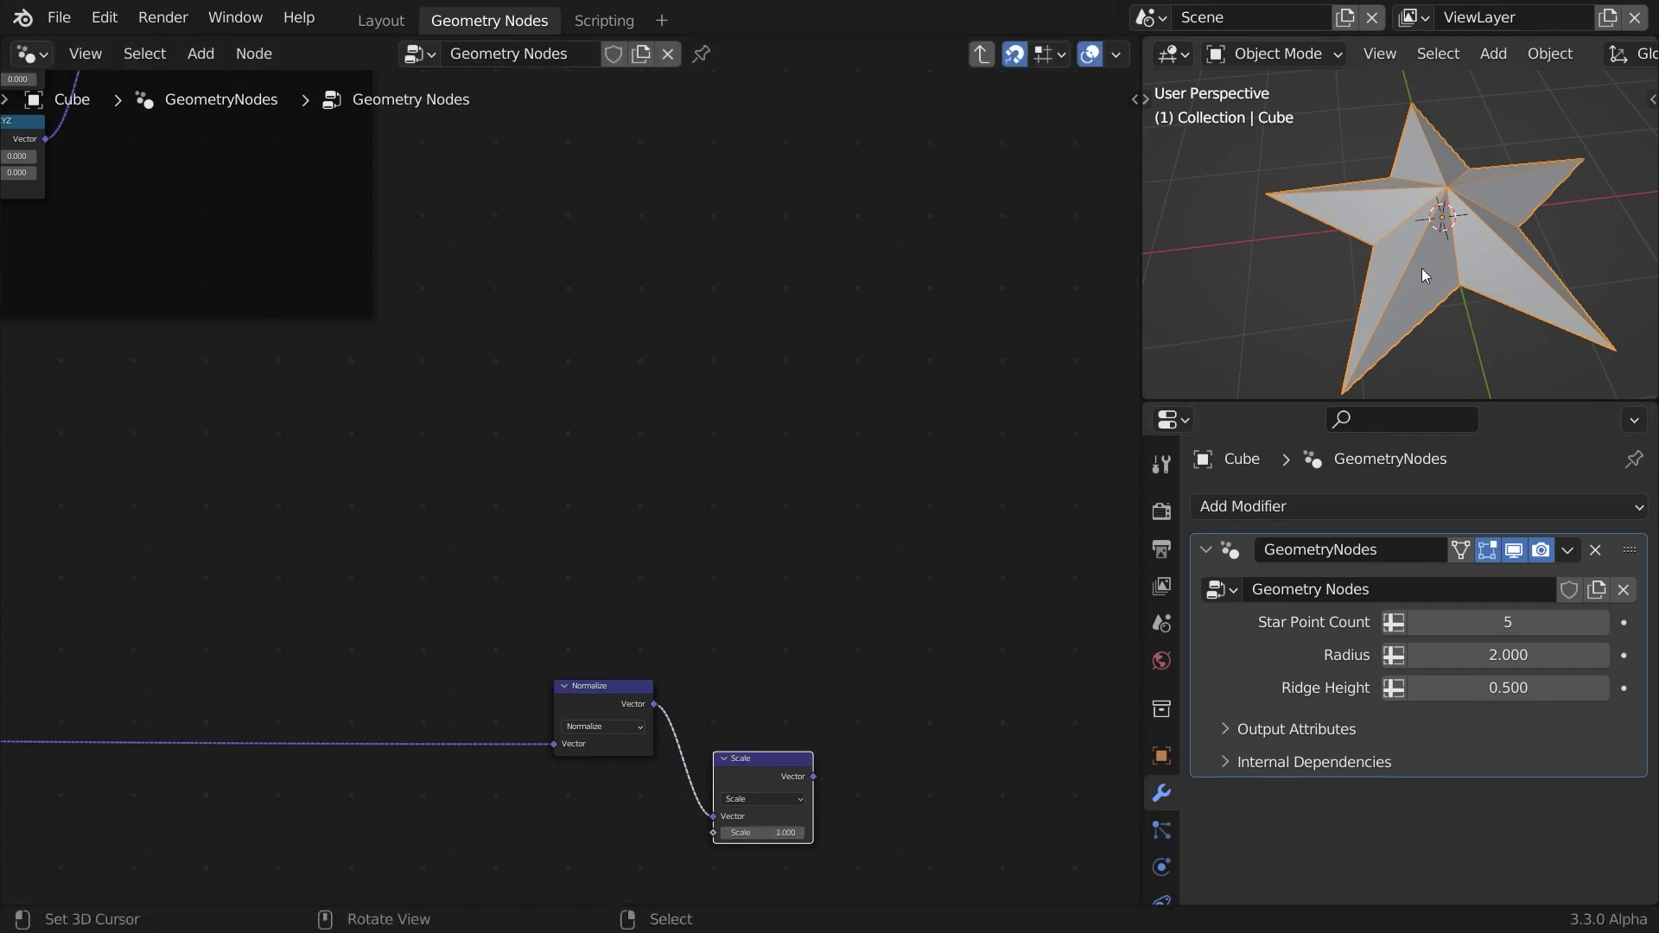
# Add the scaled vector to a new Position node with a vector Add node.
pyautogui.moveTo(813, 777); pyautogui.dragTo(883, 819)
pyautogui.write('add')
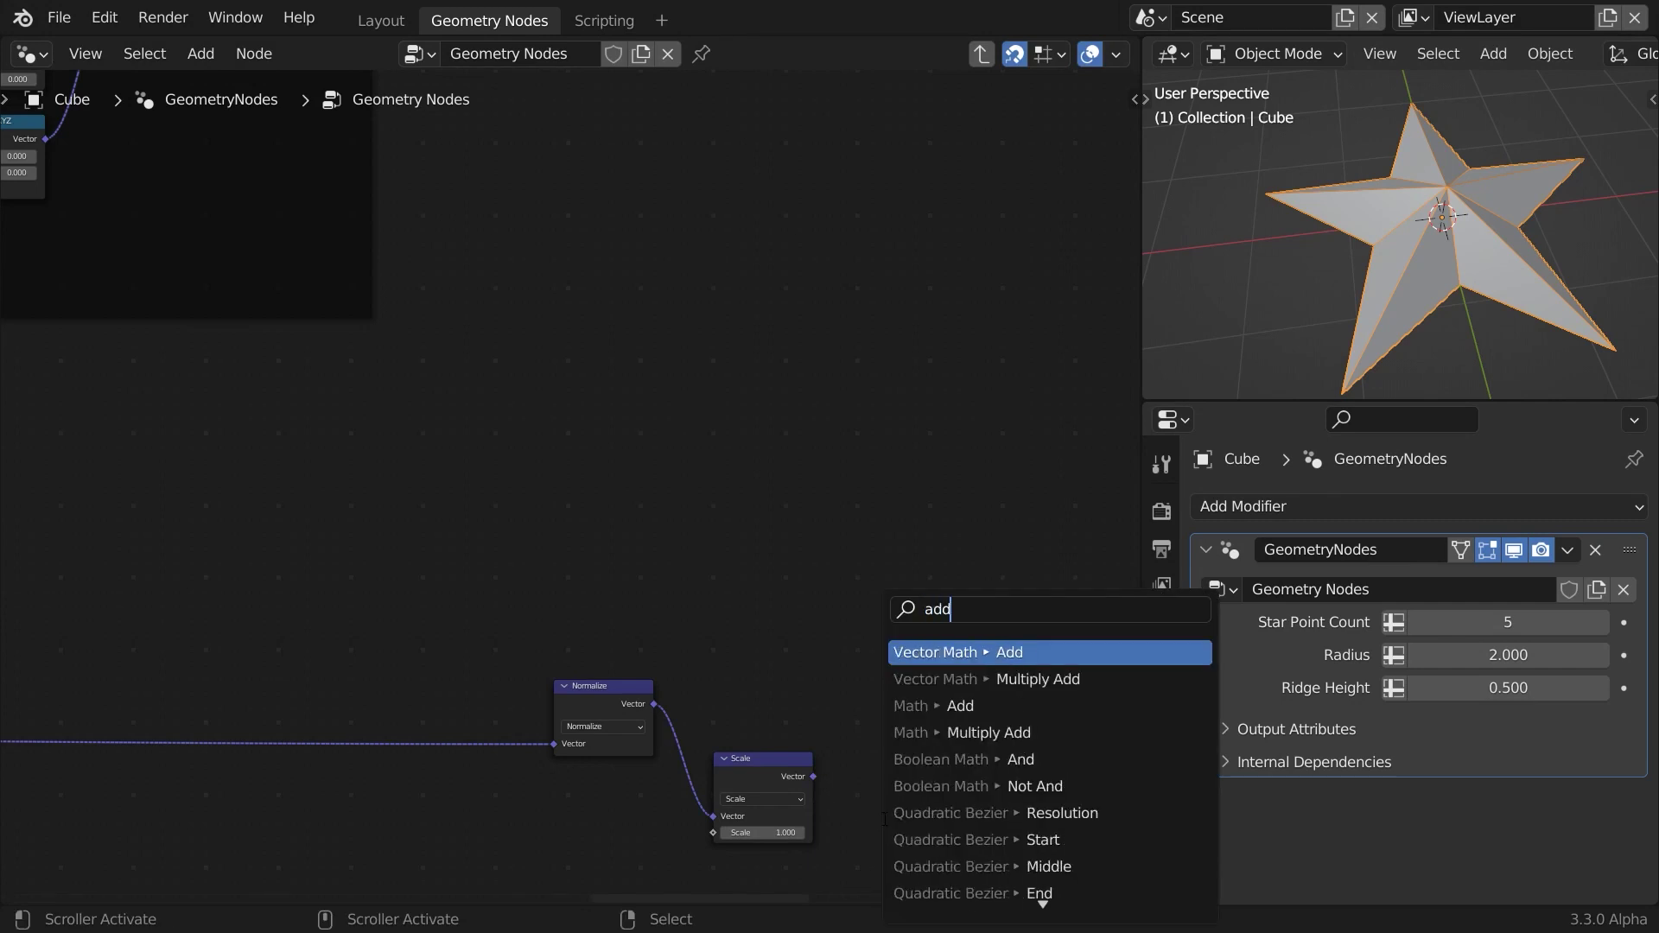
pyautogui.press('Return')
pyautogui.click(866, 842)
pyautogui.moveTo(866, 842); pyautogui.dragTo(817, 470, button='middle')
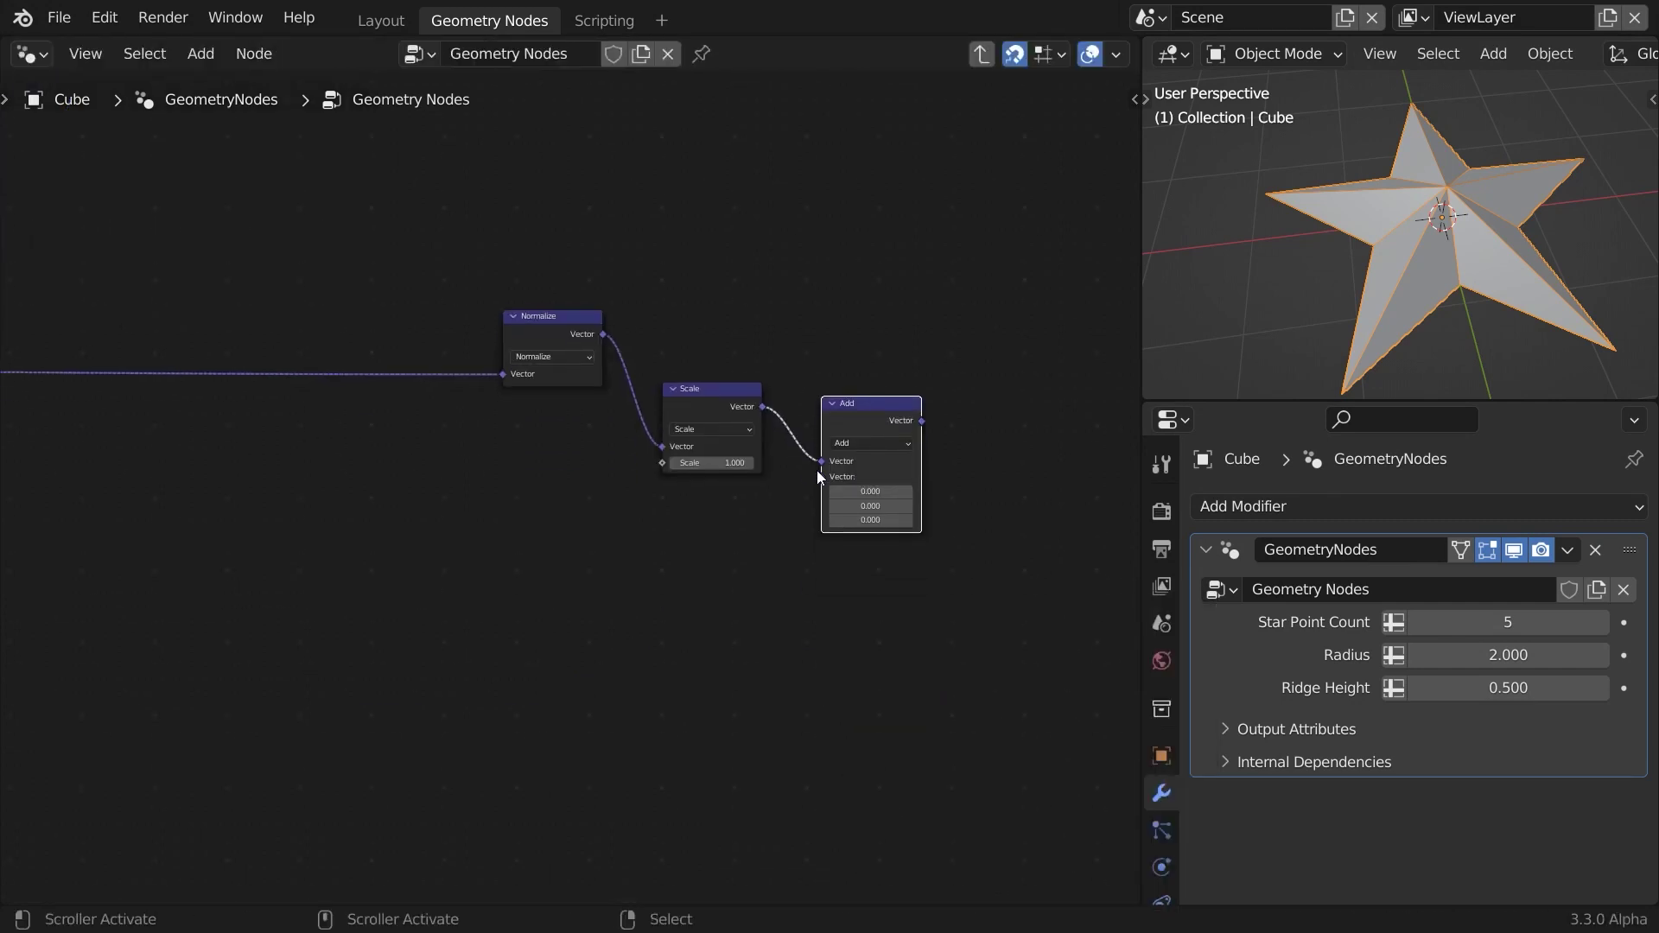
pyautogui.moveTo(817, 472); pyautogui.dragTo(758, 533)
pyautogui.write('position')
pyautogui.press('Return')
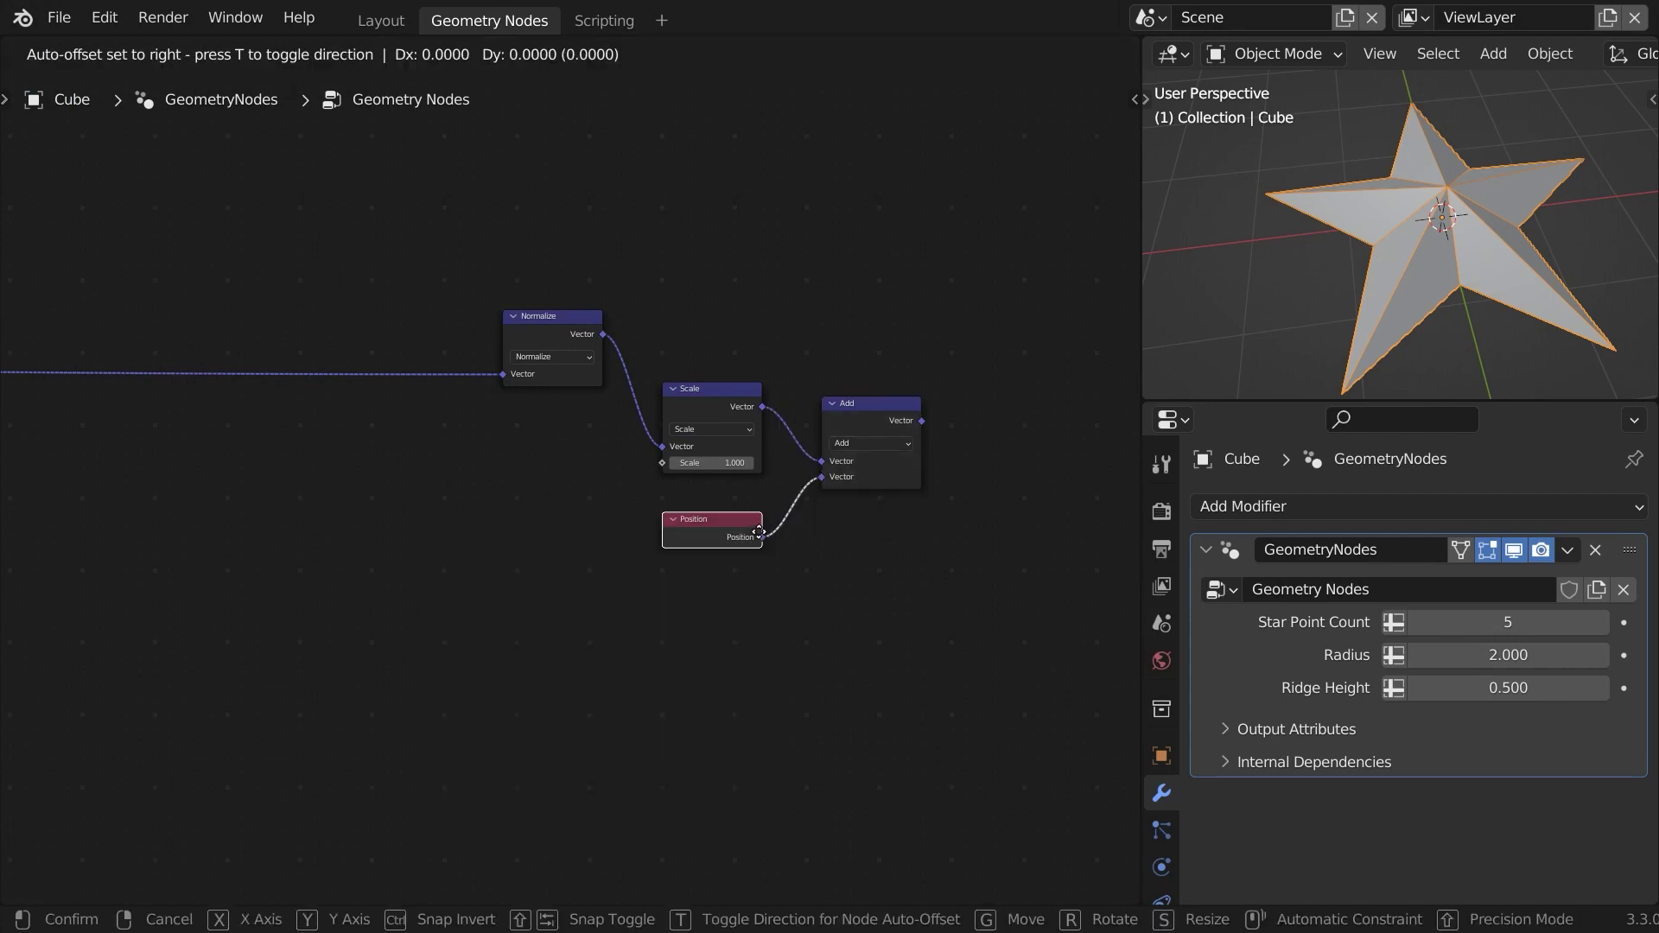
pyautogui.click(759, 512)
# Feed the Add result into the final Set Position's Position, spreading the pieces outward.
pyautogui.scroll(-4, 956, 309)
pyautogui.moveTo(949, 334); pyautogui.dragTo(429, 561, button='middle')
pyautogui.keyDown('alt'); pyautogui.keyDown('shift'); pyautogui.moveTo(215, 700); pyautogui.dragTo(1049, 247, button='right'); pyautogui.keyUp('shift'); pyautogui.keyUp('alt')
pyautogui.click(1049, 247)
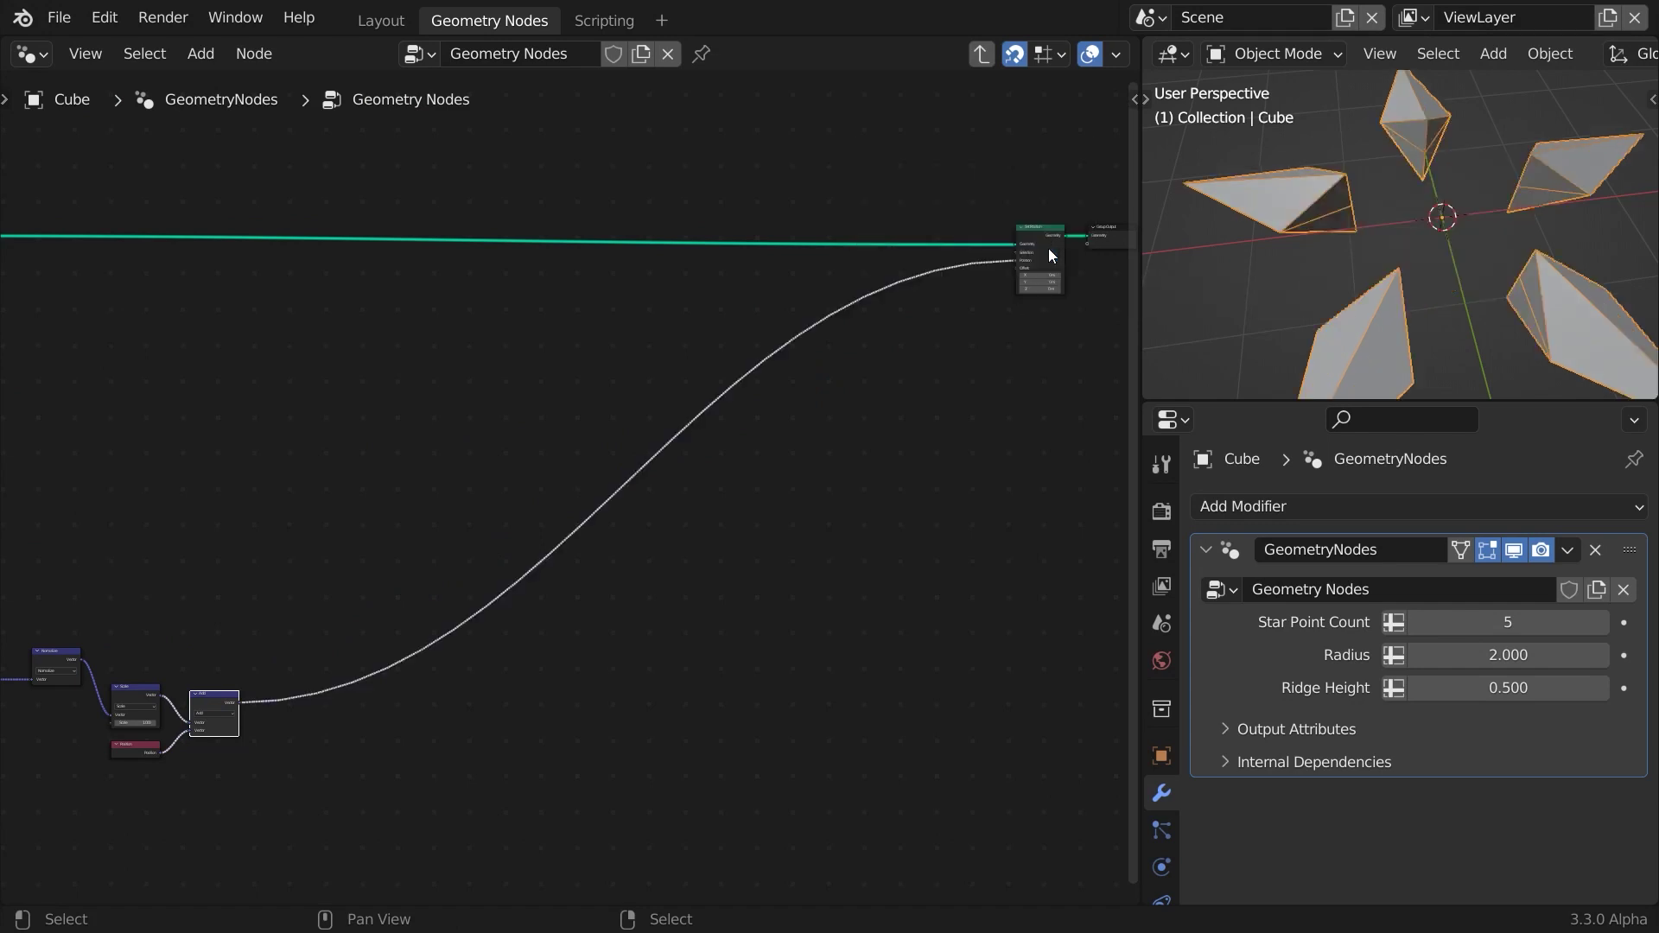
# Drive the Scale node's scale factor from a new Scene Time node.
pyautogui.moveTo(187, 811); pyautogui.dragTo(683, 609, button='middle')
pyautogui.scroll(4, 755, 649)
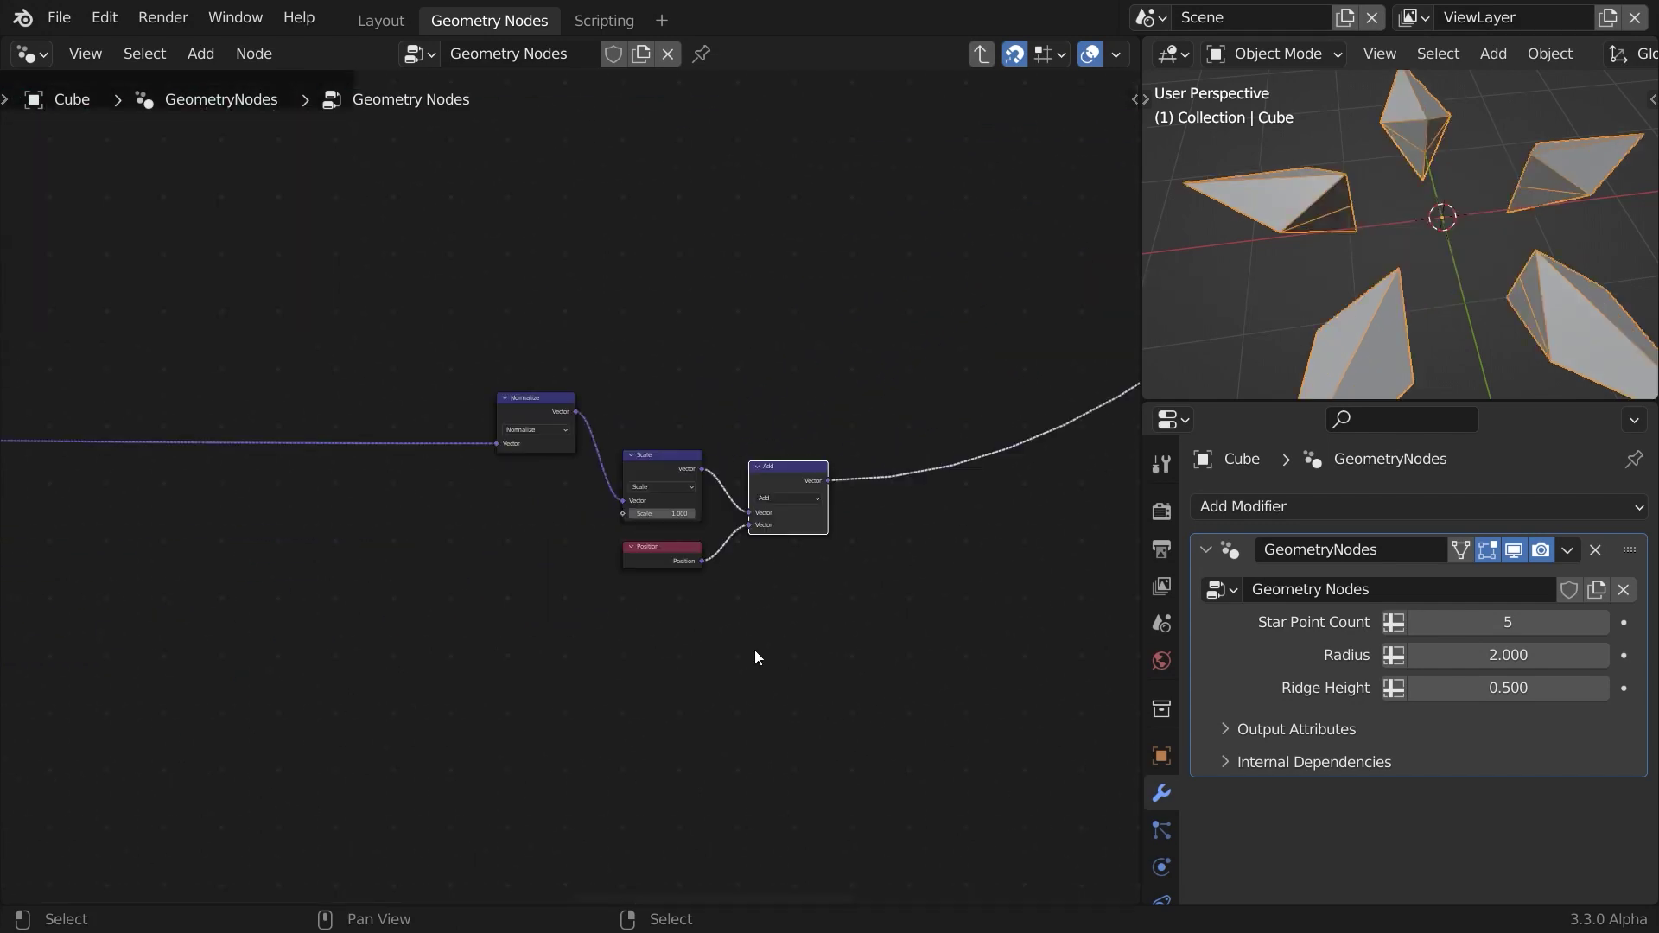
pyautogui.keyDown('shift'); pyautogui.moveTo(718, 522); pyautogui.dragTo(35, 609); pyautogui.keyUp('shift')
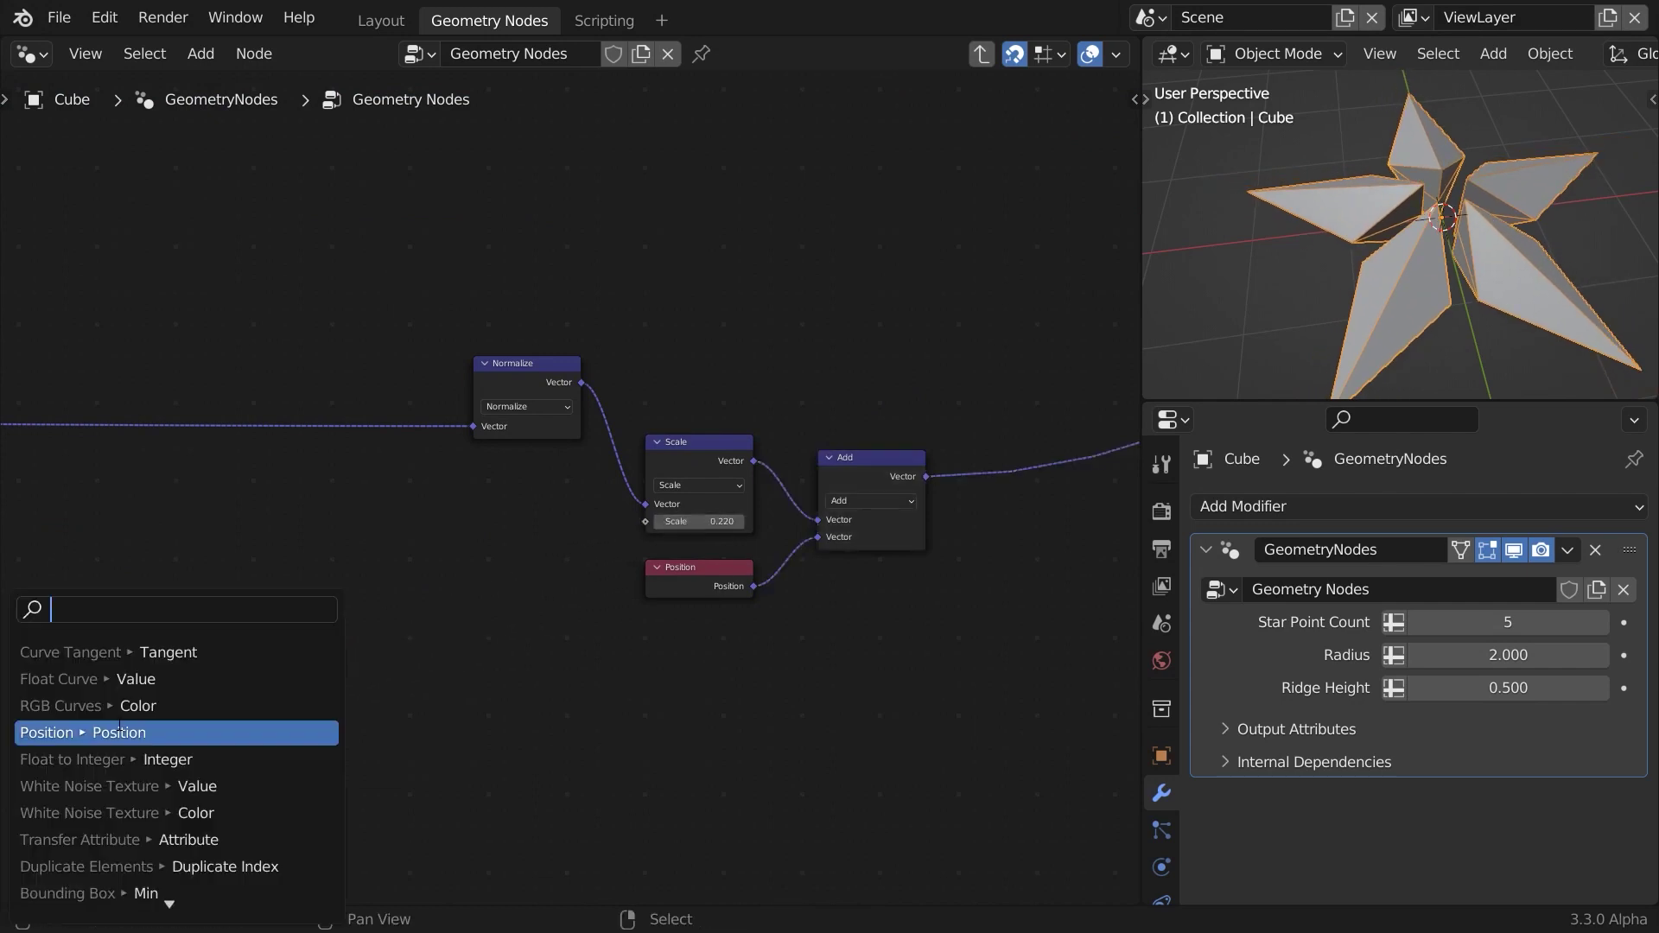
pyautogui.write('time')
pyautogui.press('Return')
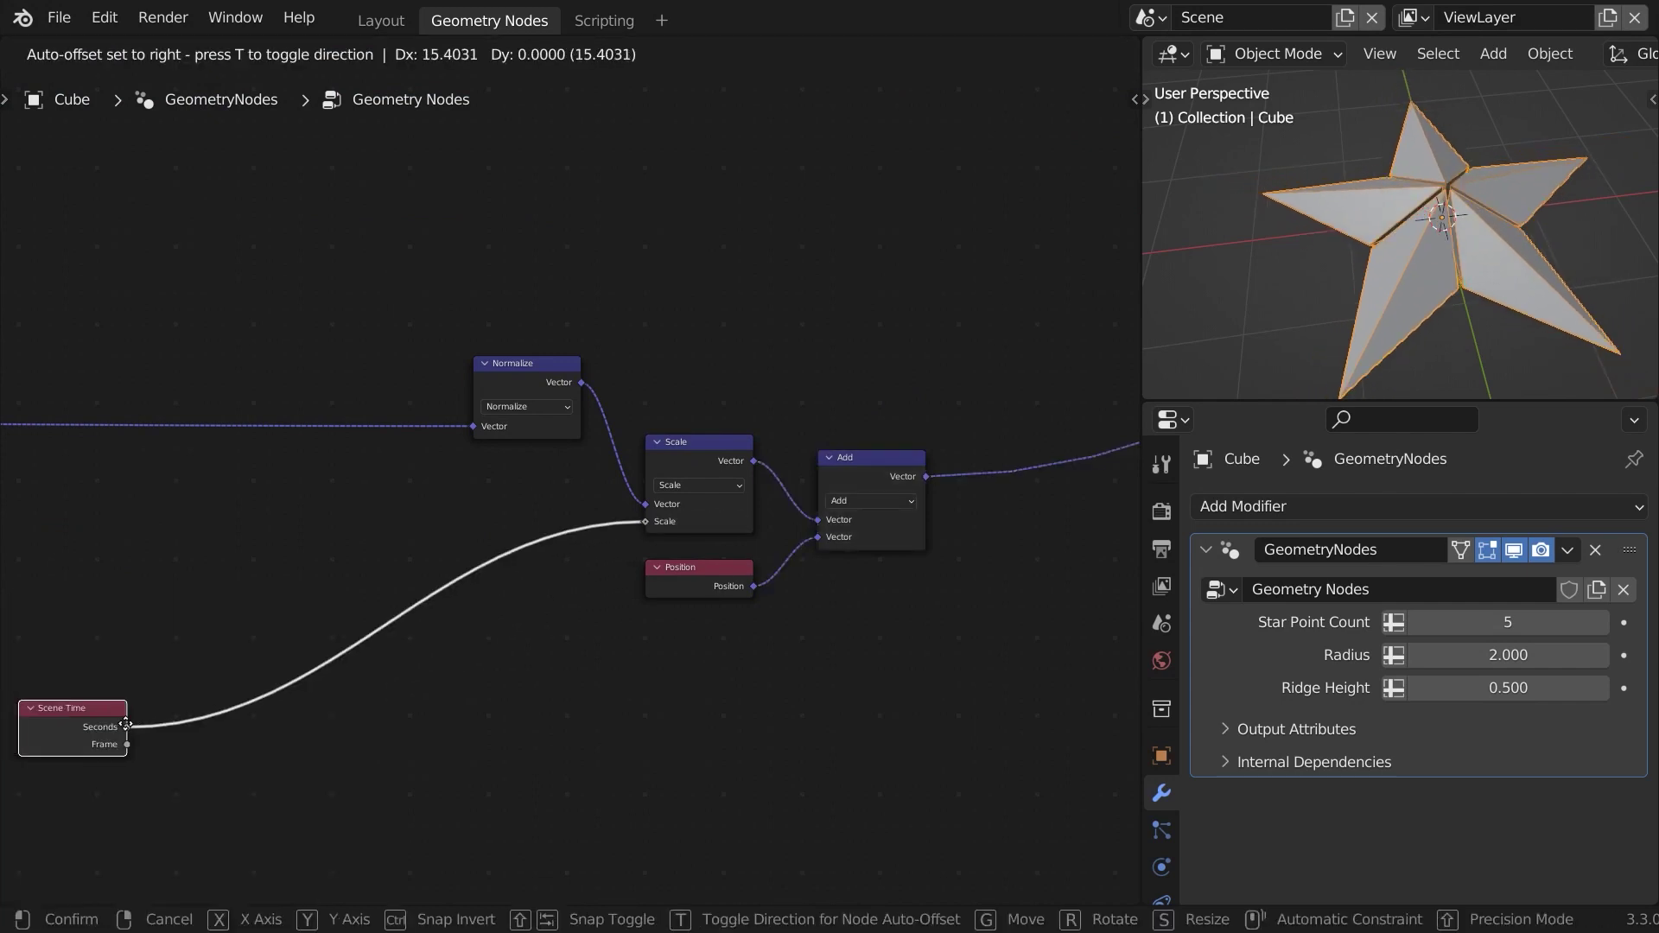
# Place the Scene Time node and feed its Seconds into a new Map Range node's Value.
pyautogui.click(125, 724)
pyautogui.moveTo(313, 745); pyautogui.dragTo(393, 513, button='middle')
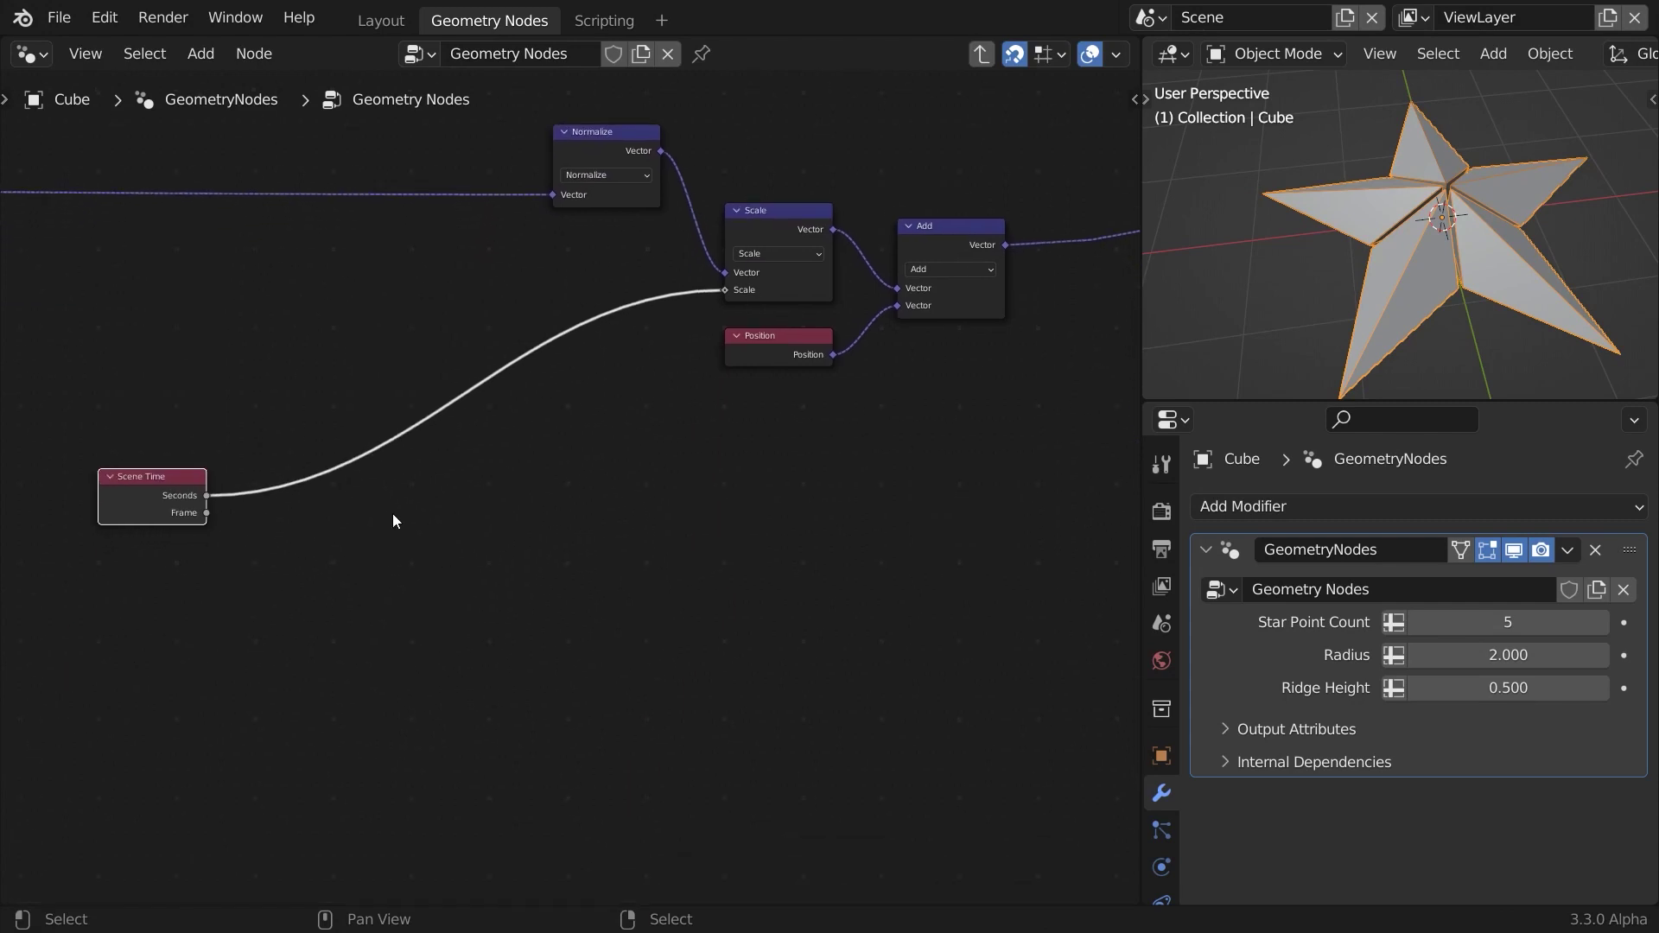
pyautogui.moveTo(206, 495); pyautogui.dragTo(249, 525)
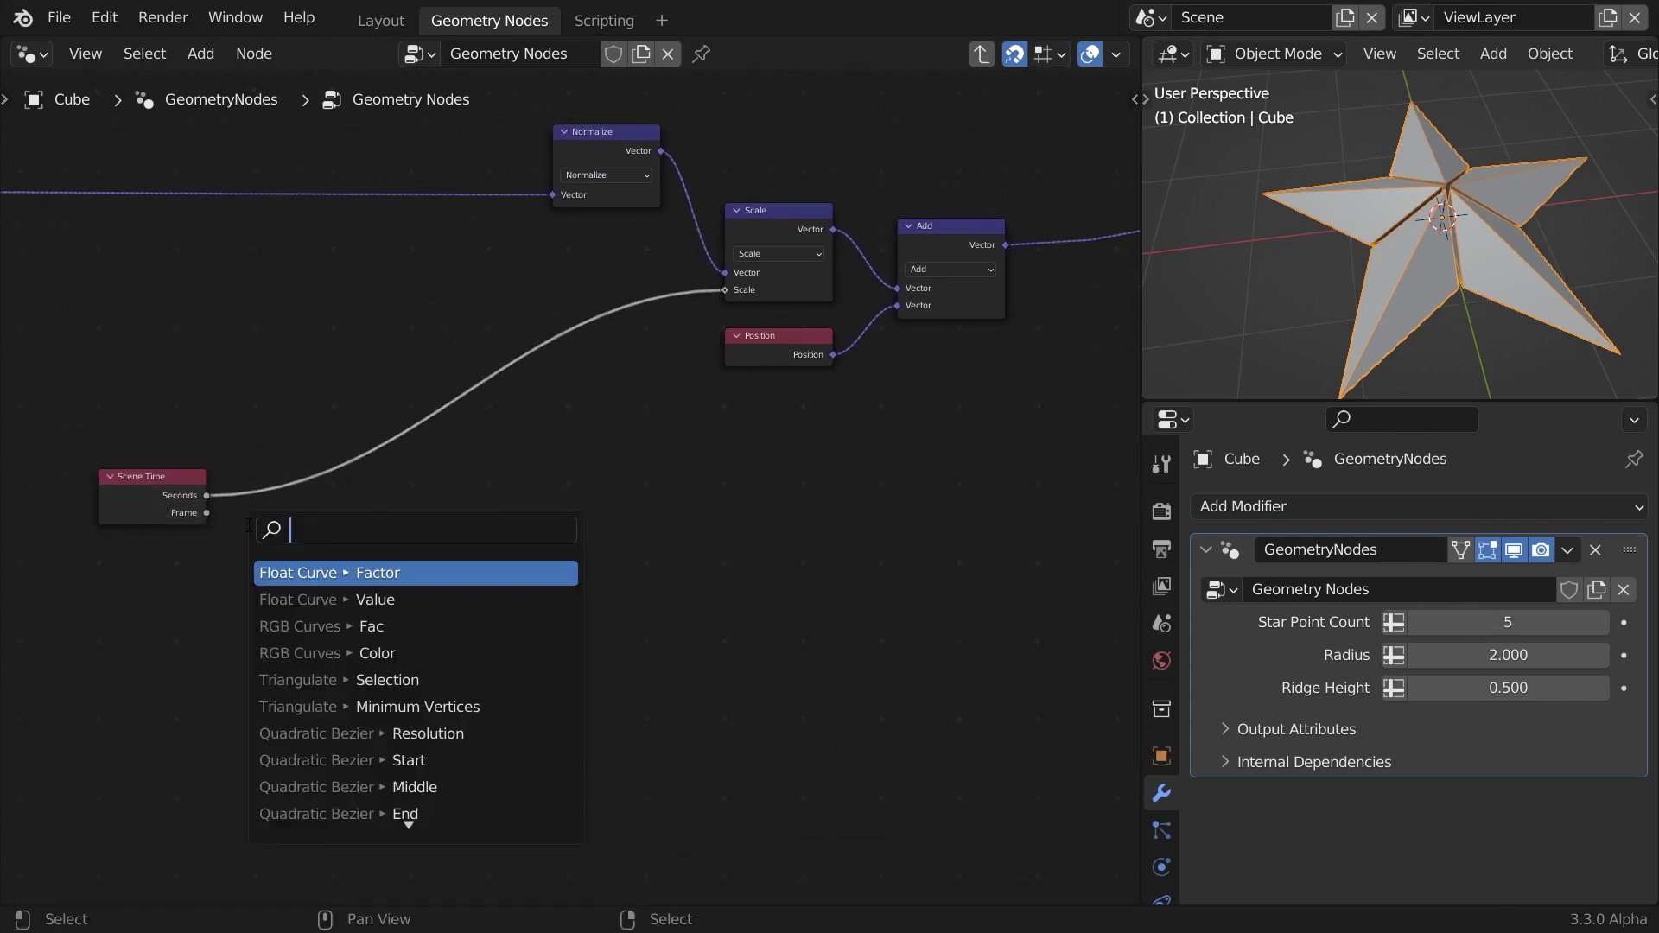
pyautogui.write('map')
pyautogui.press('Return')
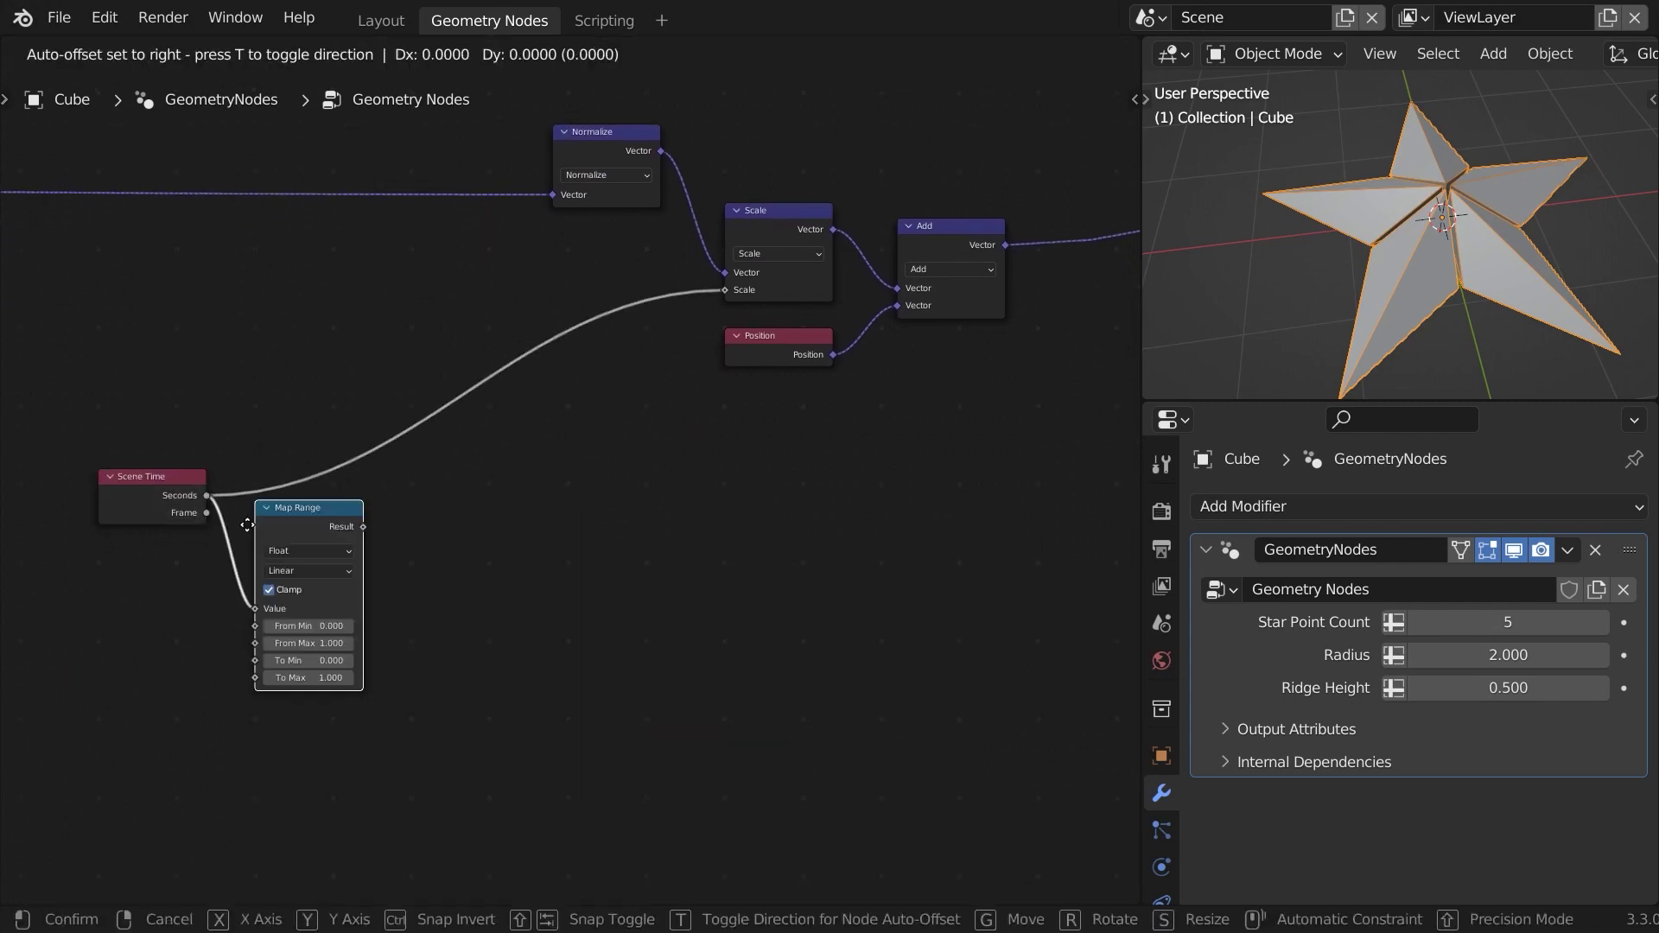
pyautogui.click(248, 525)
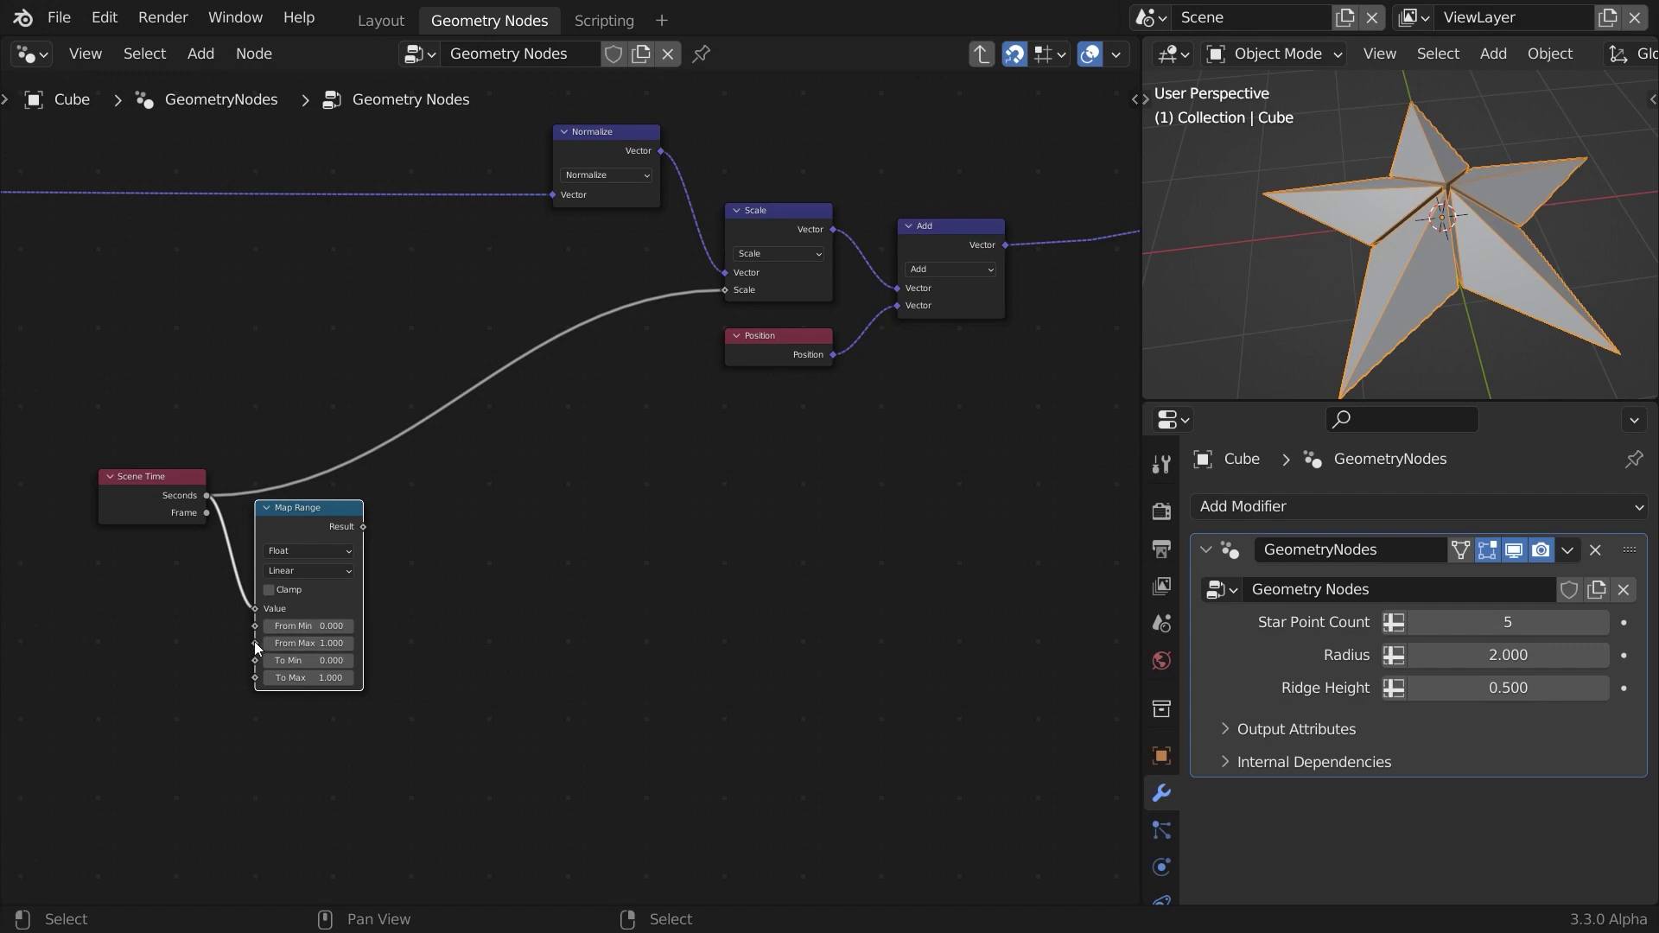
# Link Map Range's From Max to a Group Input socket named 'Interval (seconds)'.
pyautogui.moveTo(255, 643); pyautogui.dragTo(202, 659)
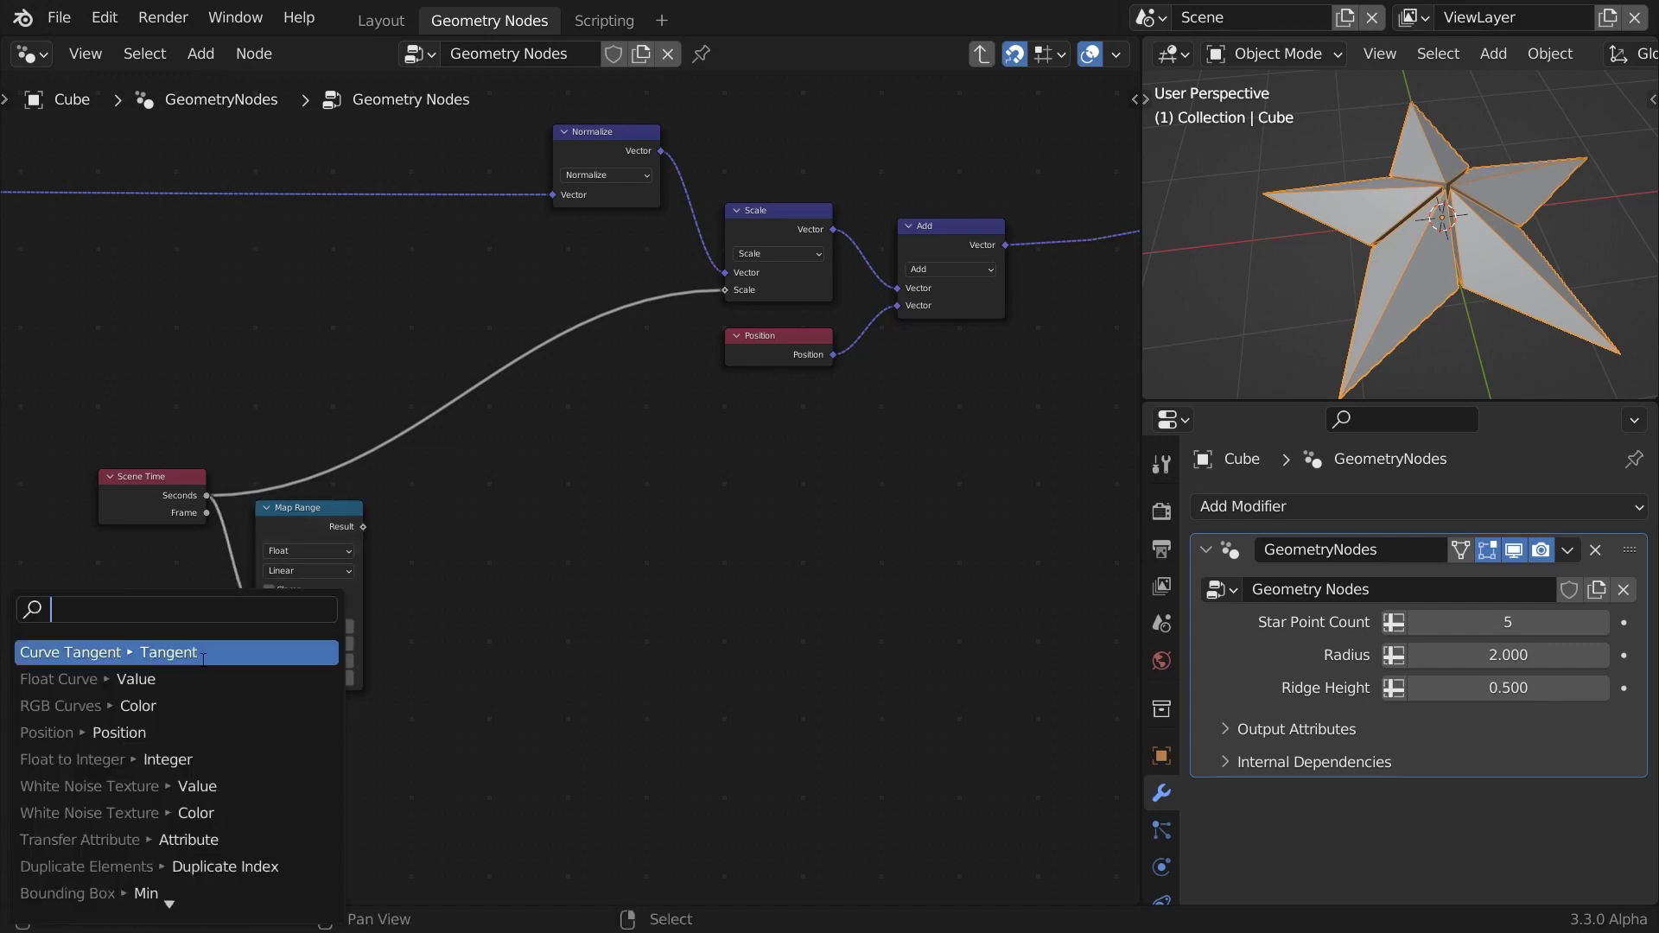
pyautogui.write('group')
pyautogui.press('Return')
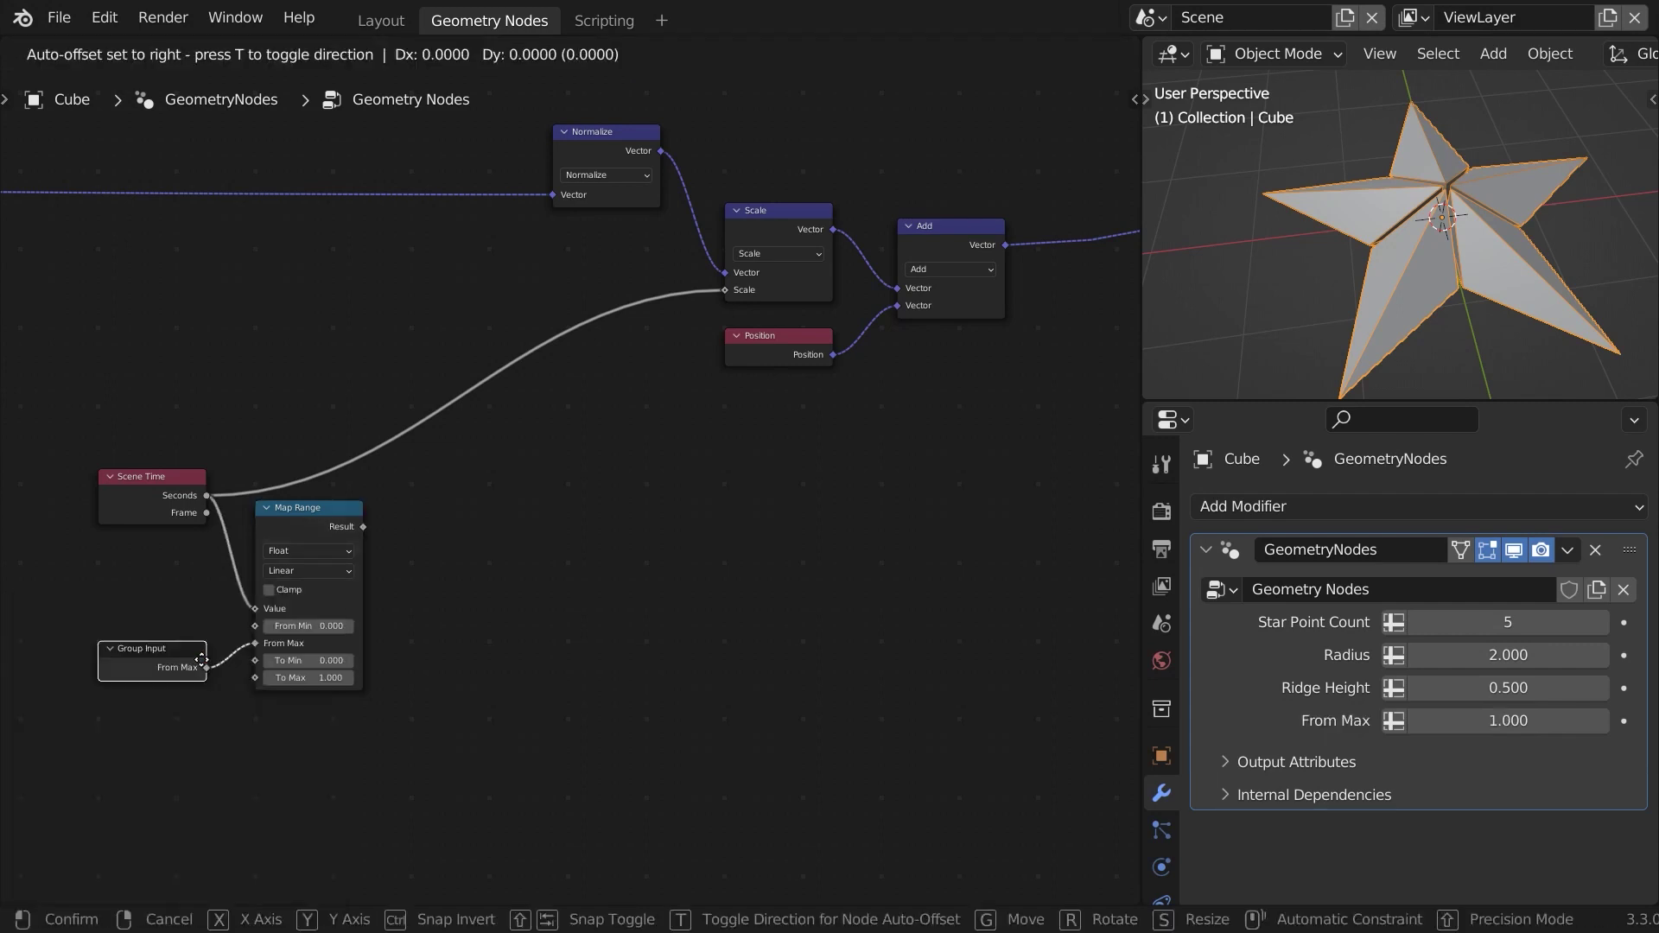
pyautogui.click(203, 662)
pyautogui.press('n')
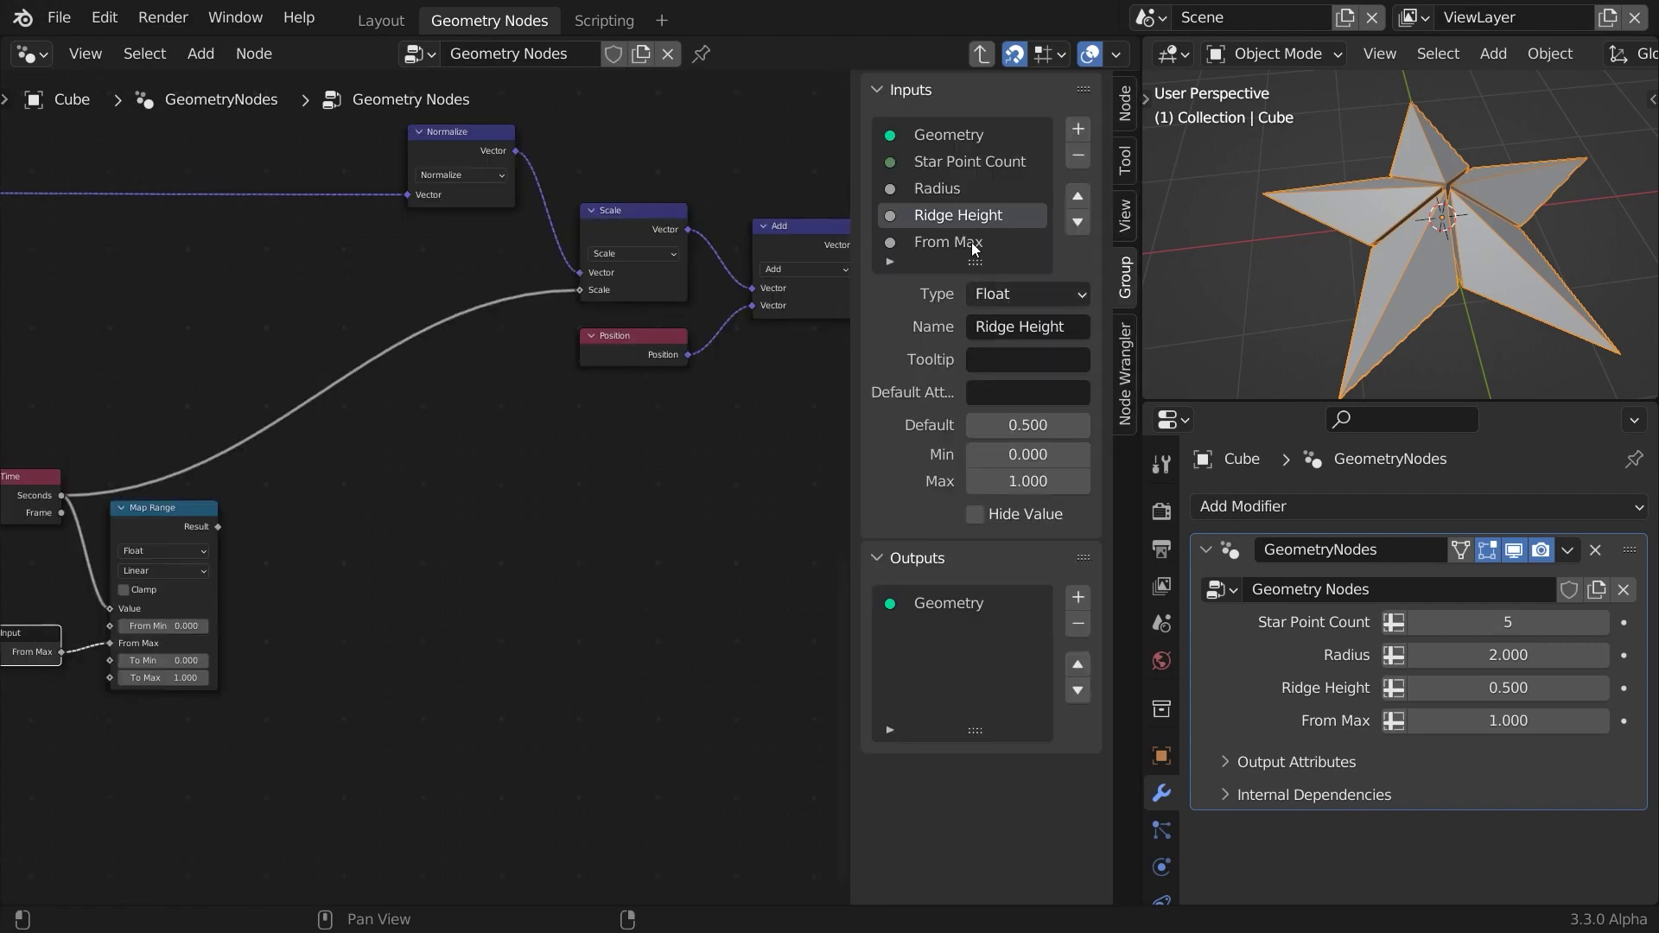
pyautogui.doubleClick(974, 249)
pyautogui.write('Interval (seconds)')
pyautogui.press('Return')
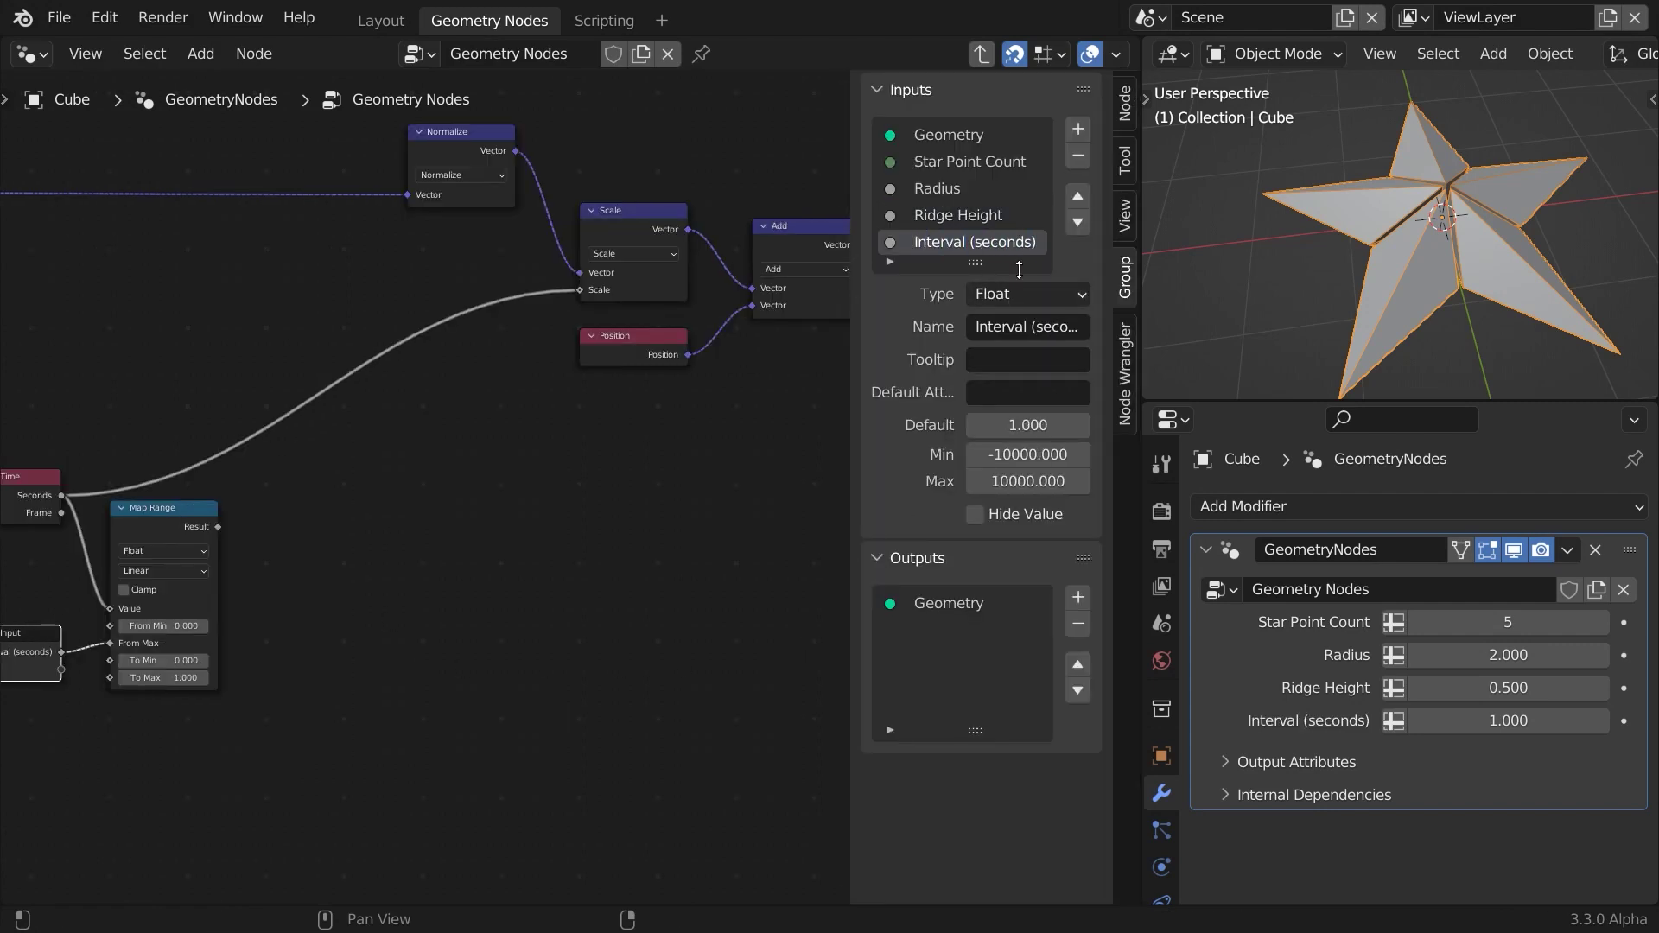
# Make Interval (seconds) an integer with default 2, minimum 1 and maximum 4.
pyautogui.click(1028, 294)
pyautogui.click(1035, 443)
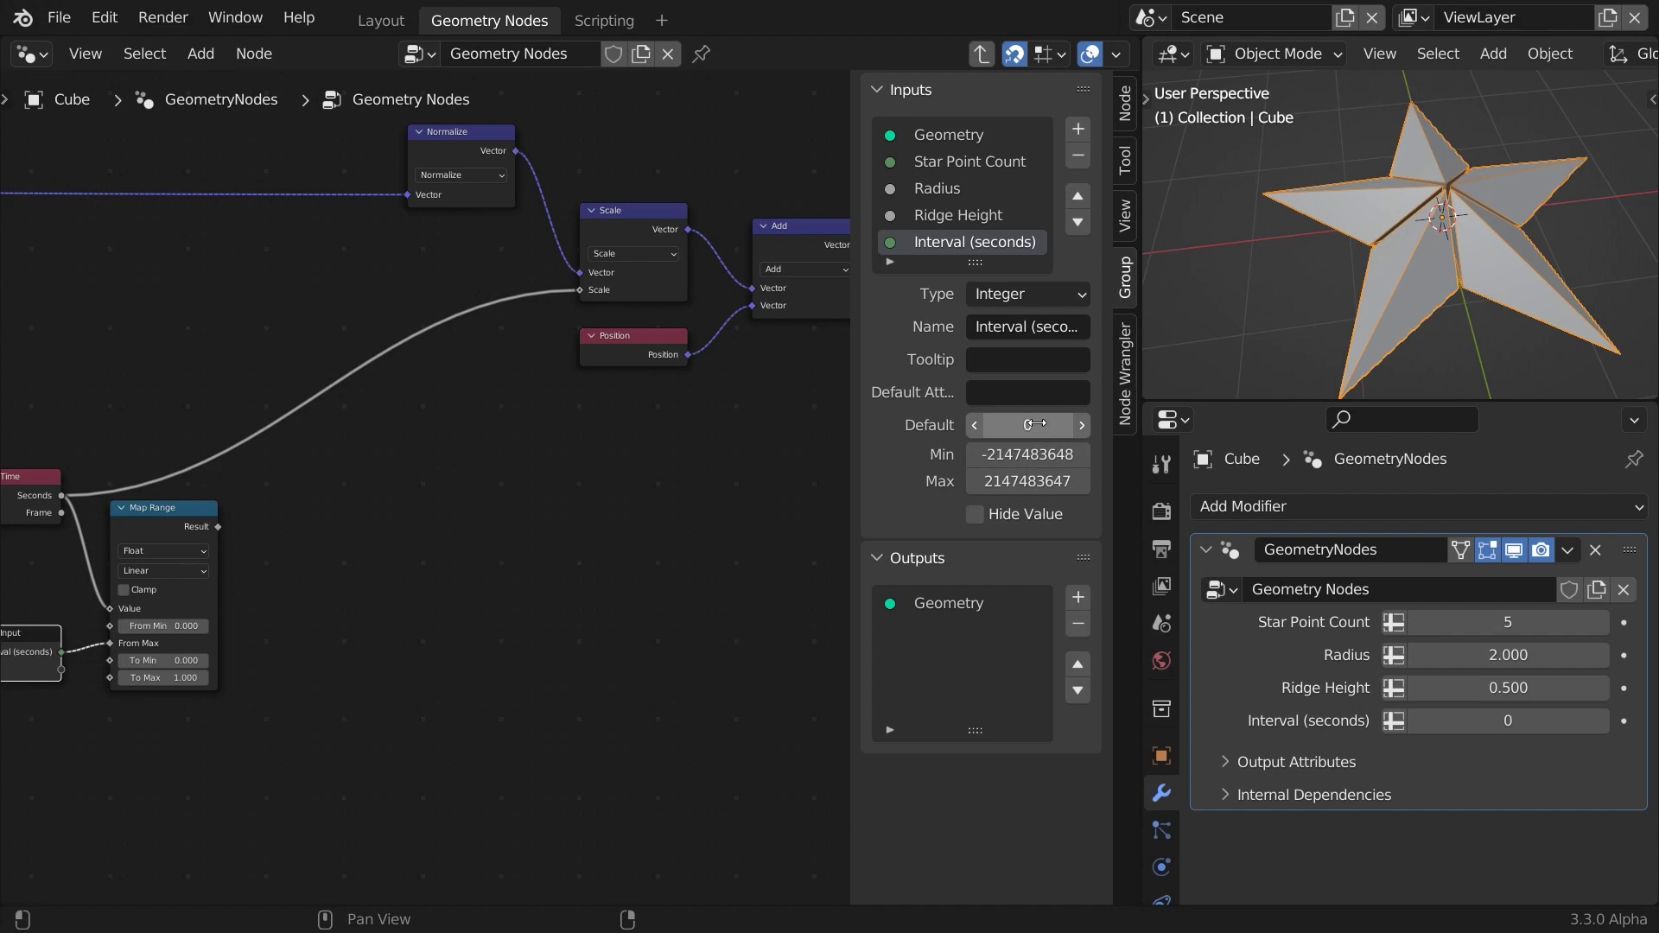
pyautogui.click(1035, 423)
pyautogui.write('2')
pyautogui.press('Tab')
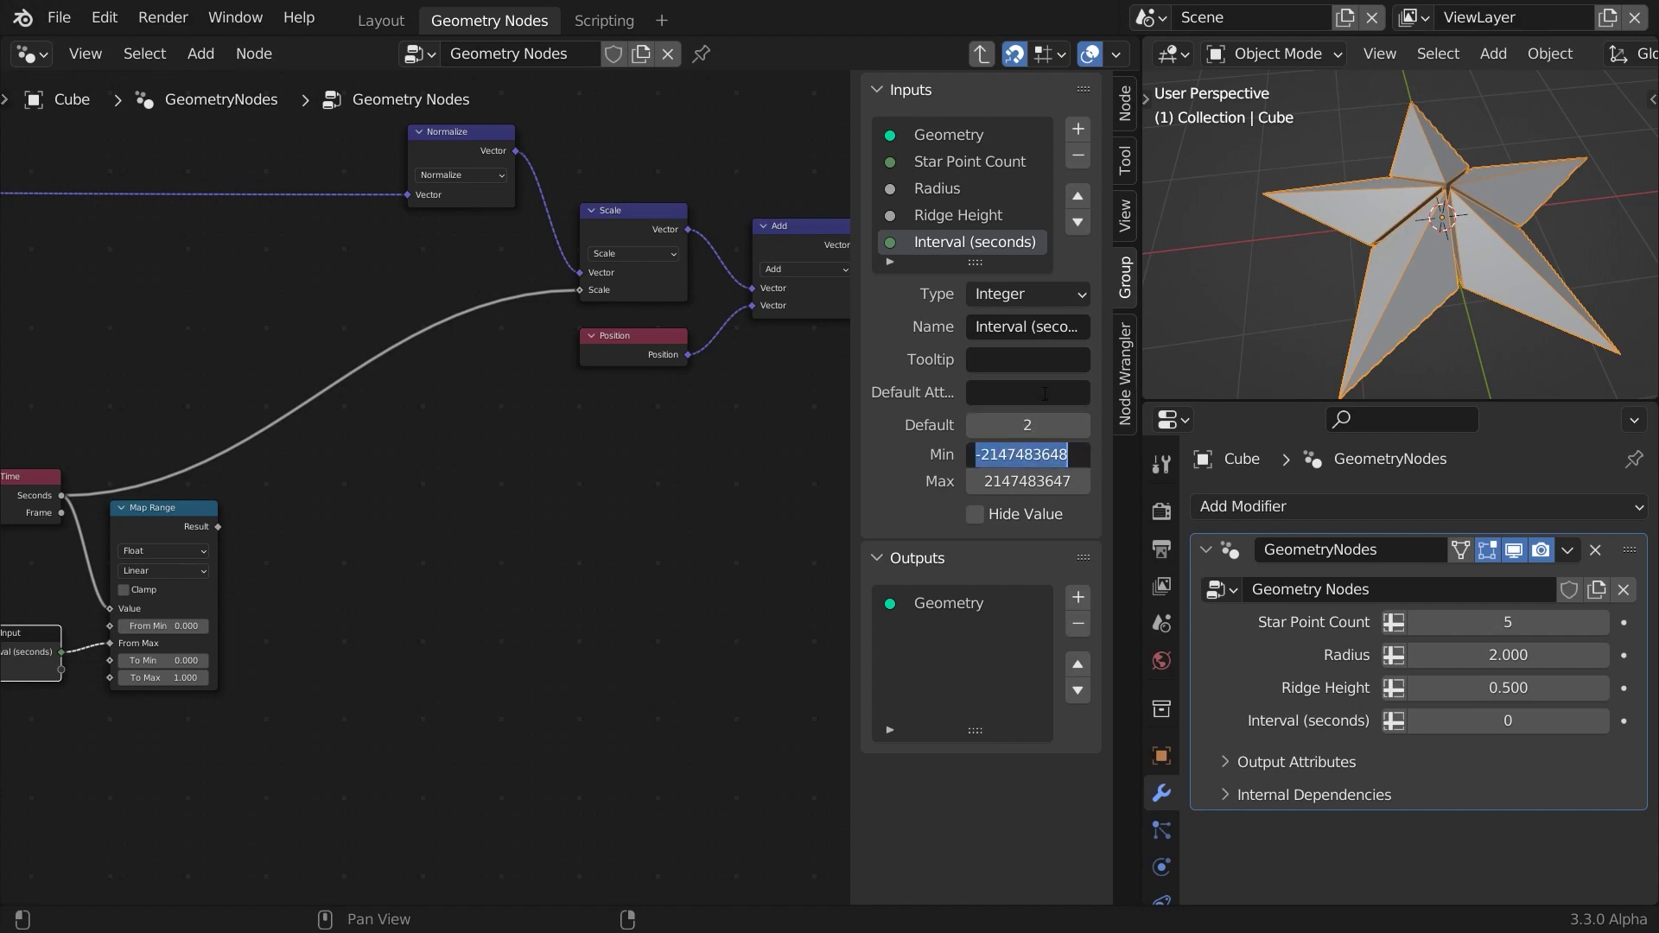
pyautogui.write('1')
pyautogui.press('Tab')
pyautogui.write('4')
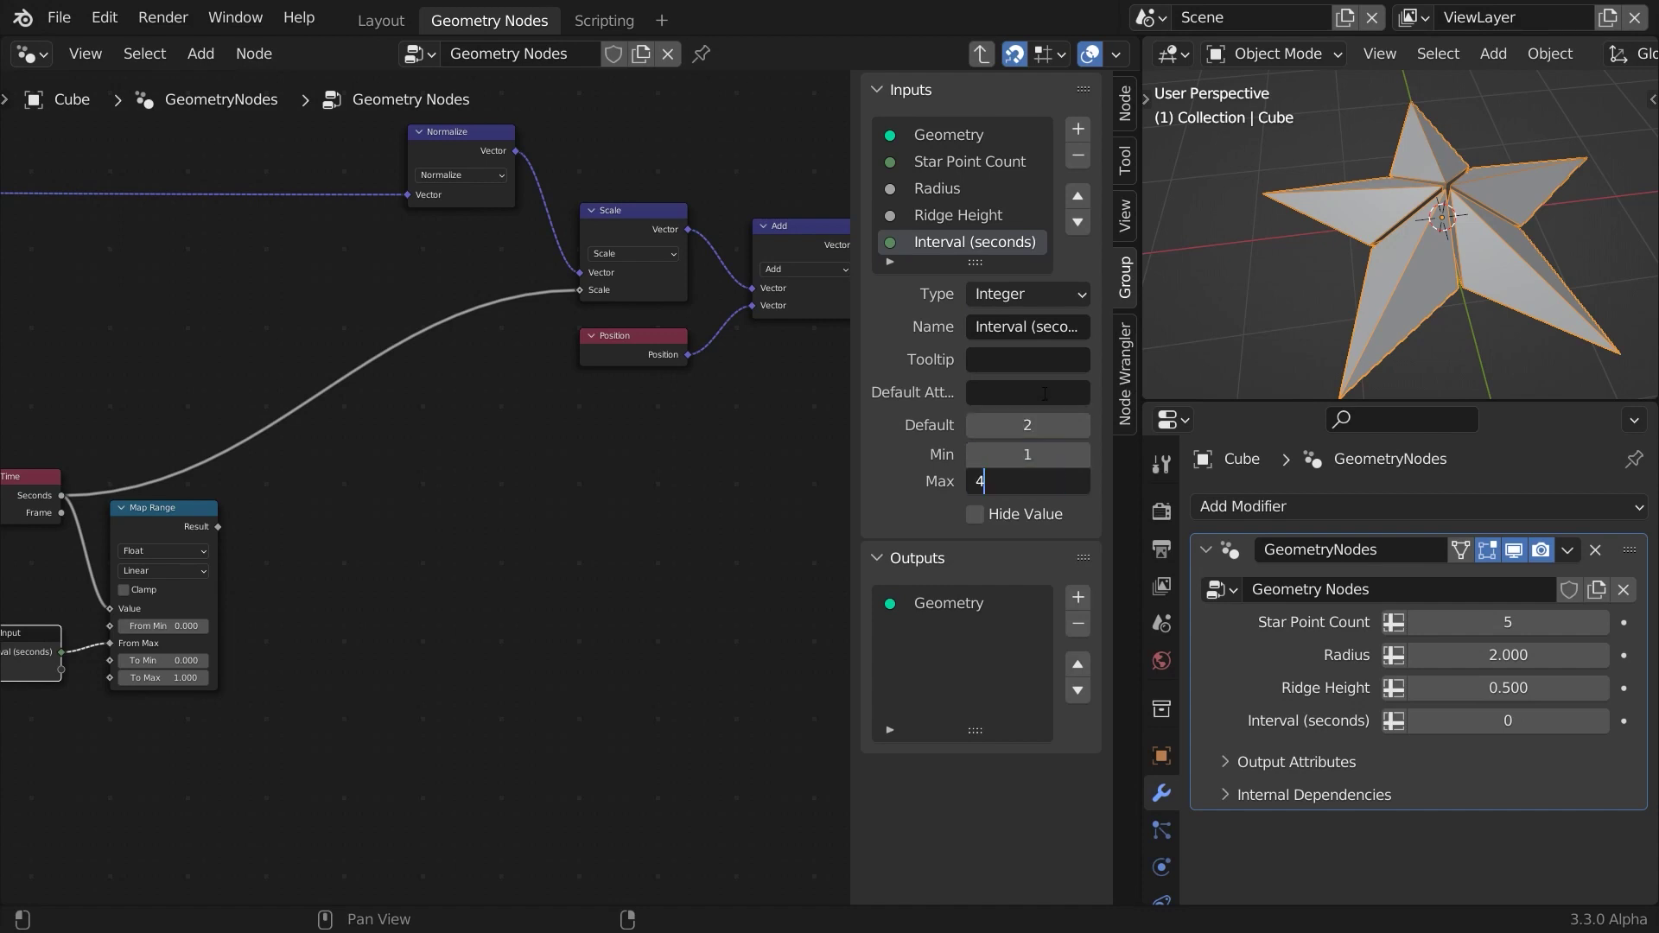
pyautogui.press('Return')
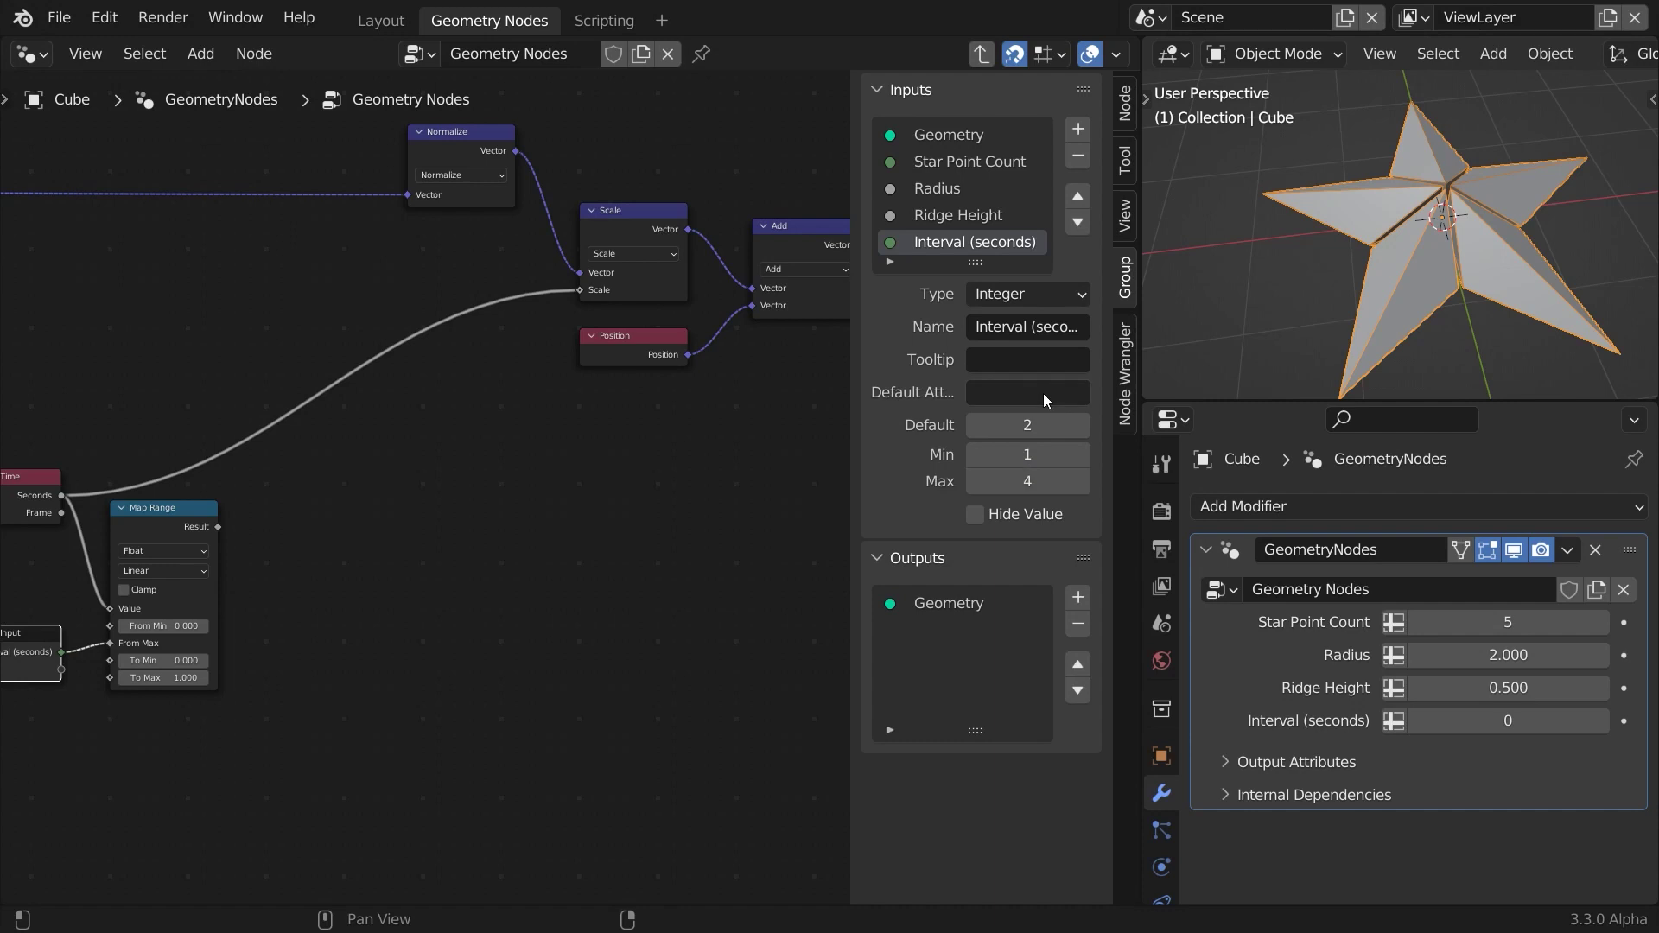
pyautogui.press('n')
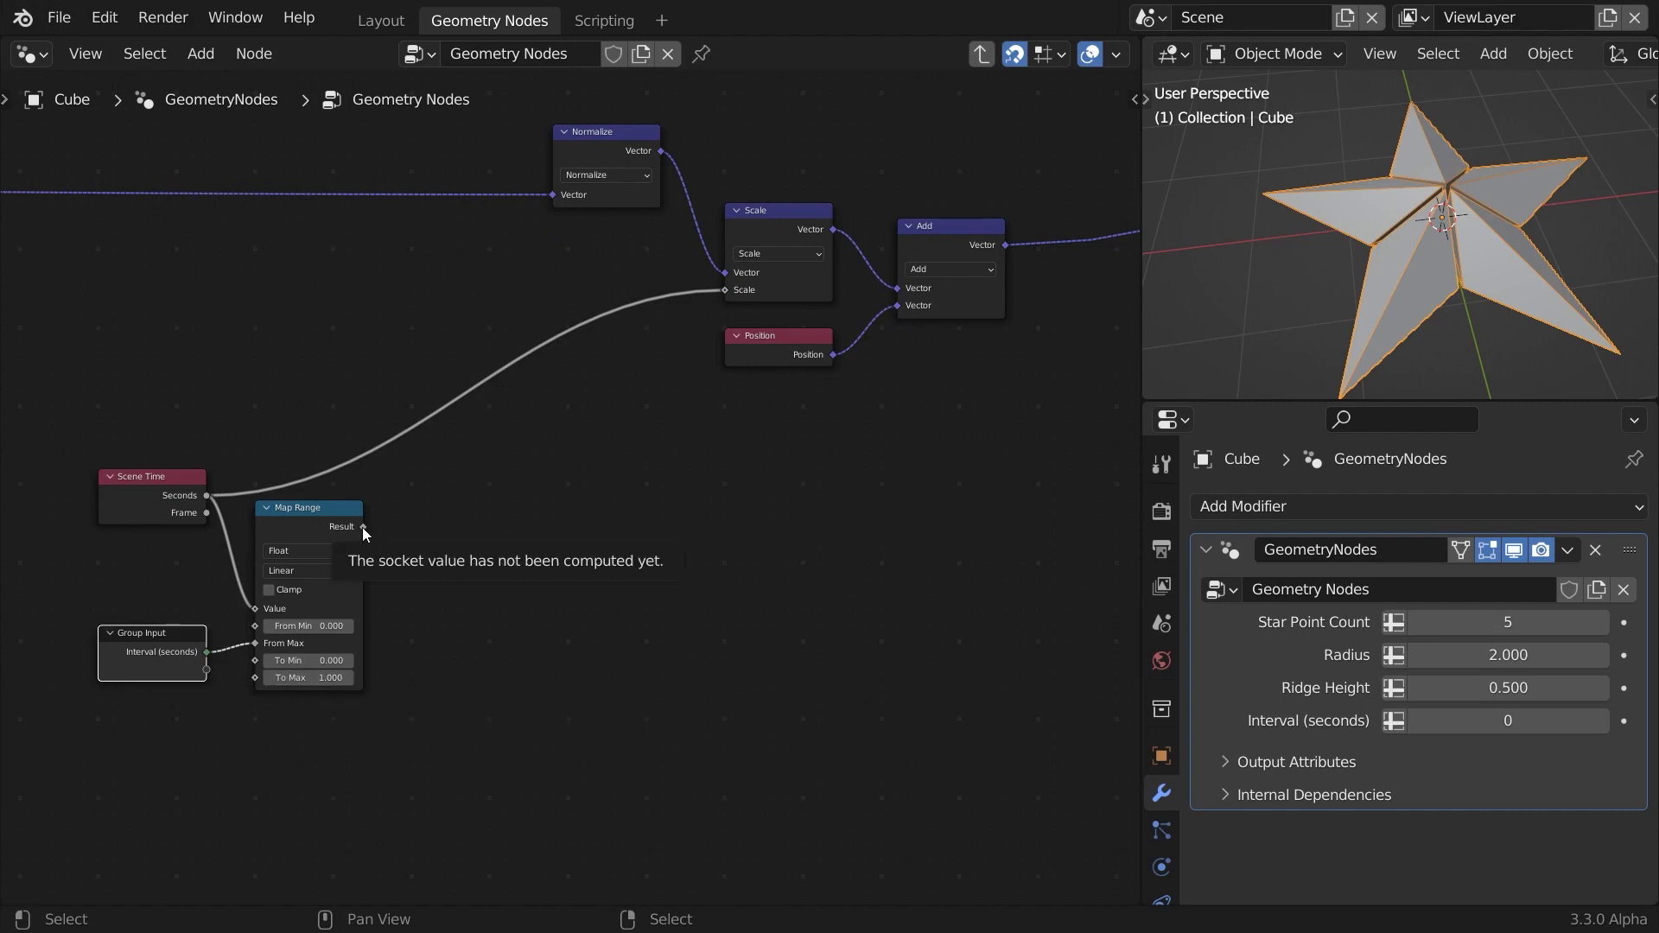
# Add a Modulo math node after Map Range's Result with a divisor of 1.
pyautogui.moveTo(362, 526); pyautogui.dragTo(414, 533)
pyautogui.write('modulo')
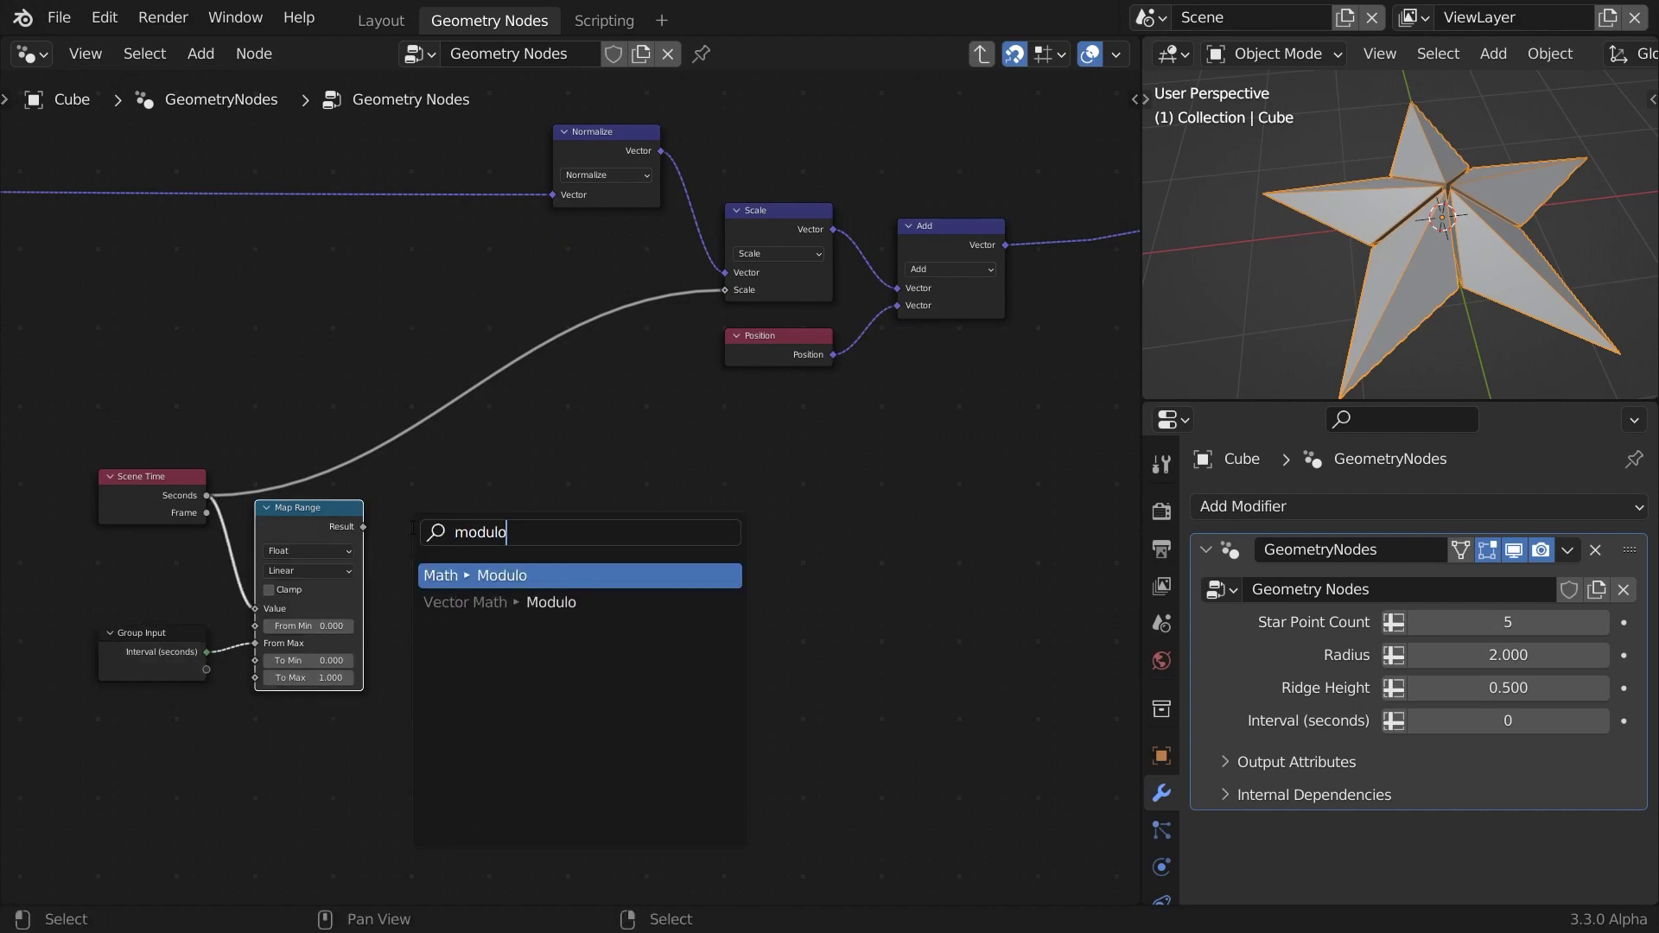
pyautogui.press('Return')
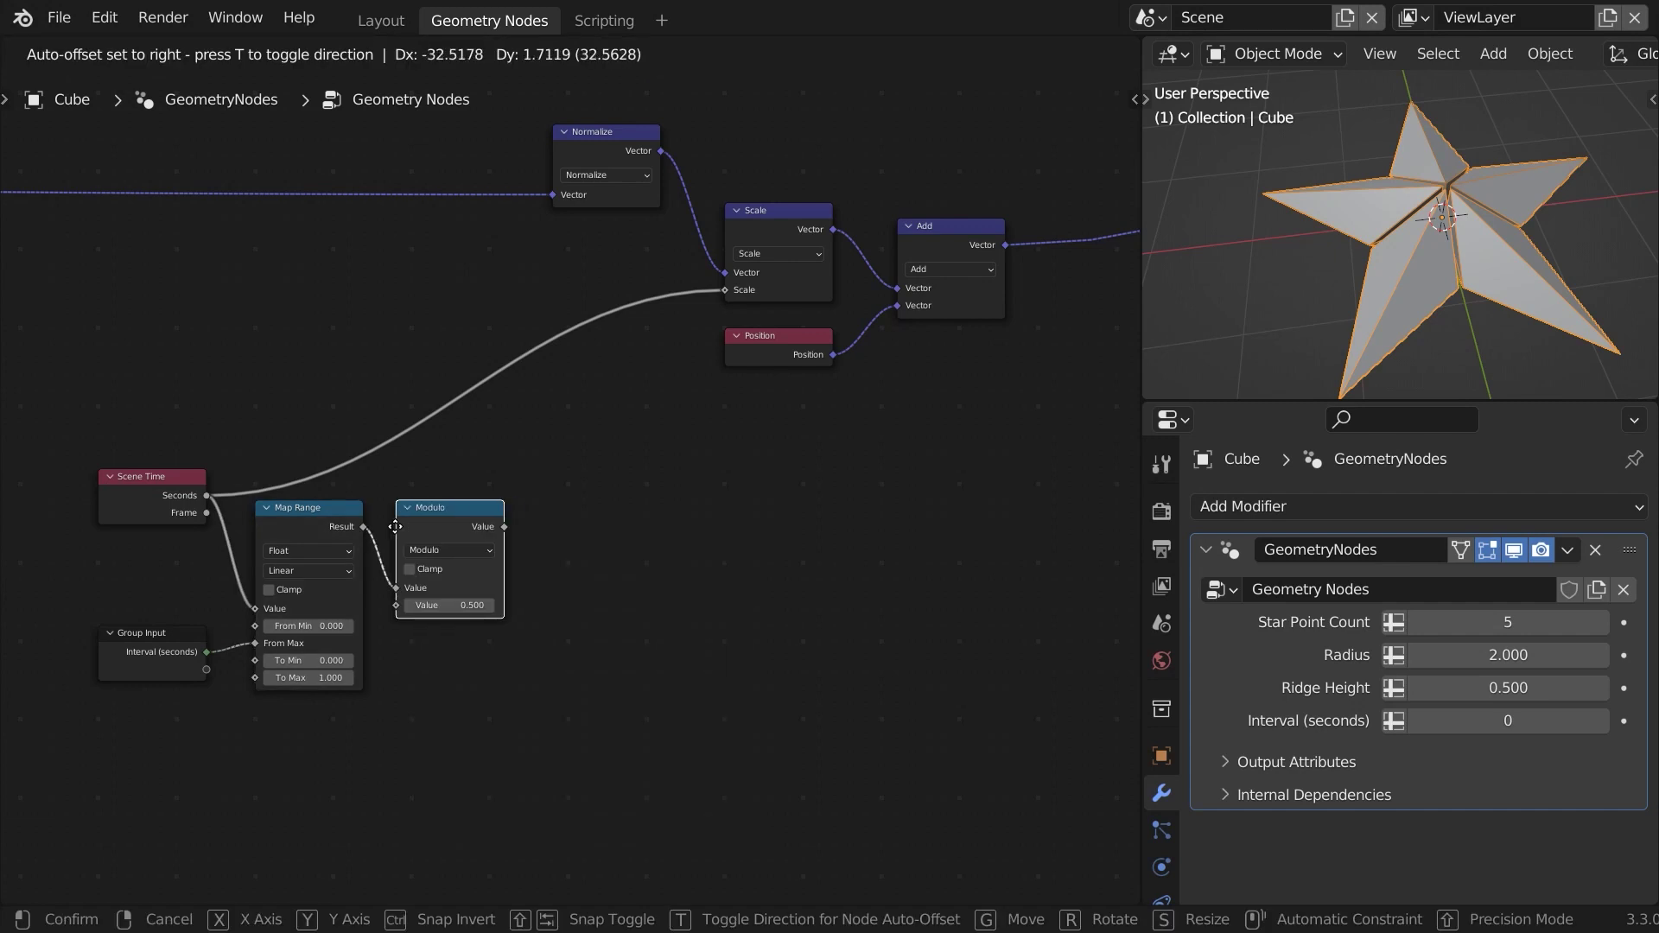
pyautogui.click(413, 529)
pyautogui.click(458, 605)
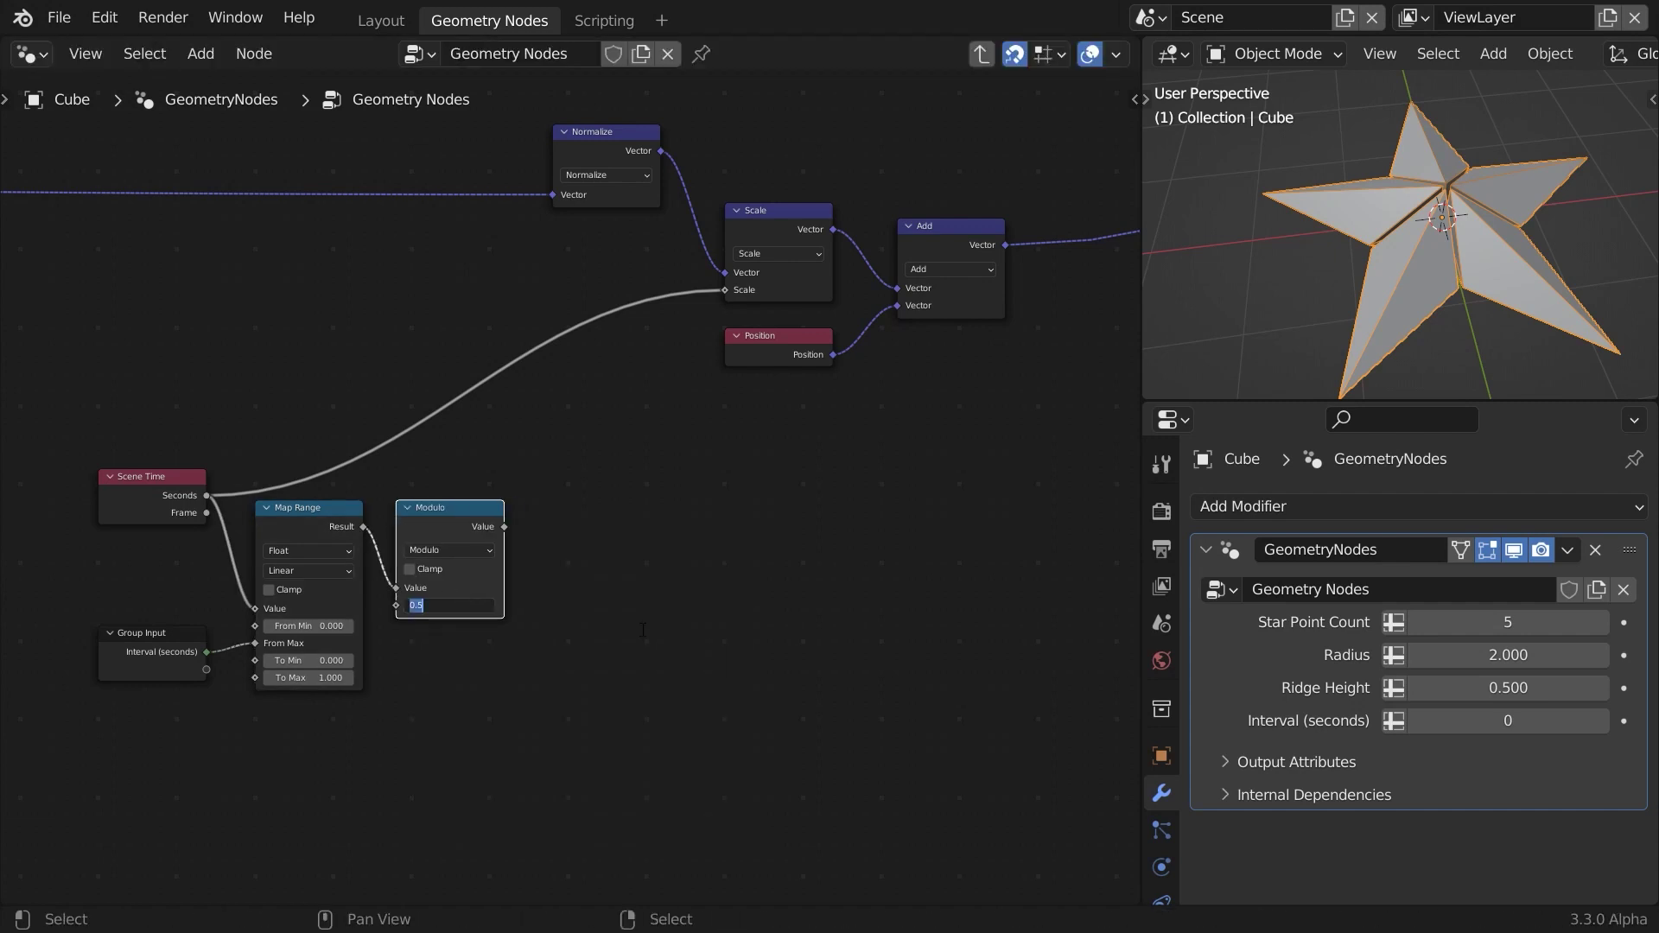
pyautogui.write('1')
pyautogui.press('Return')
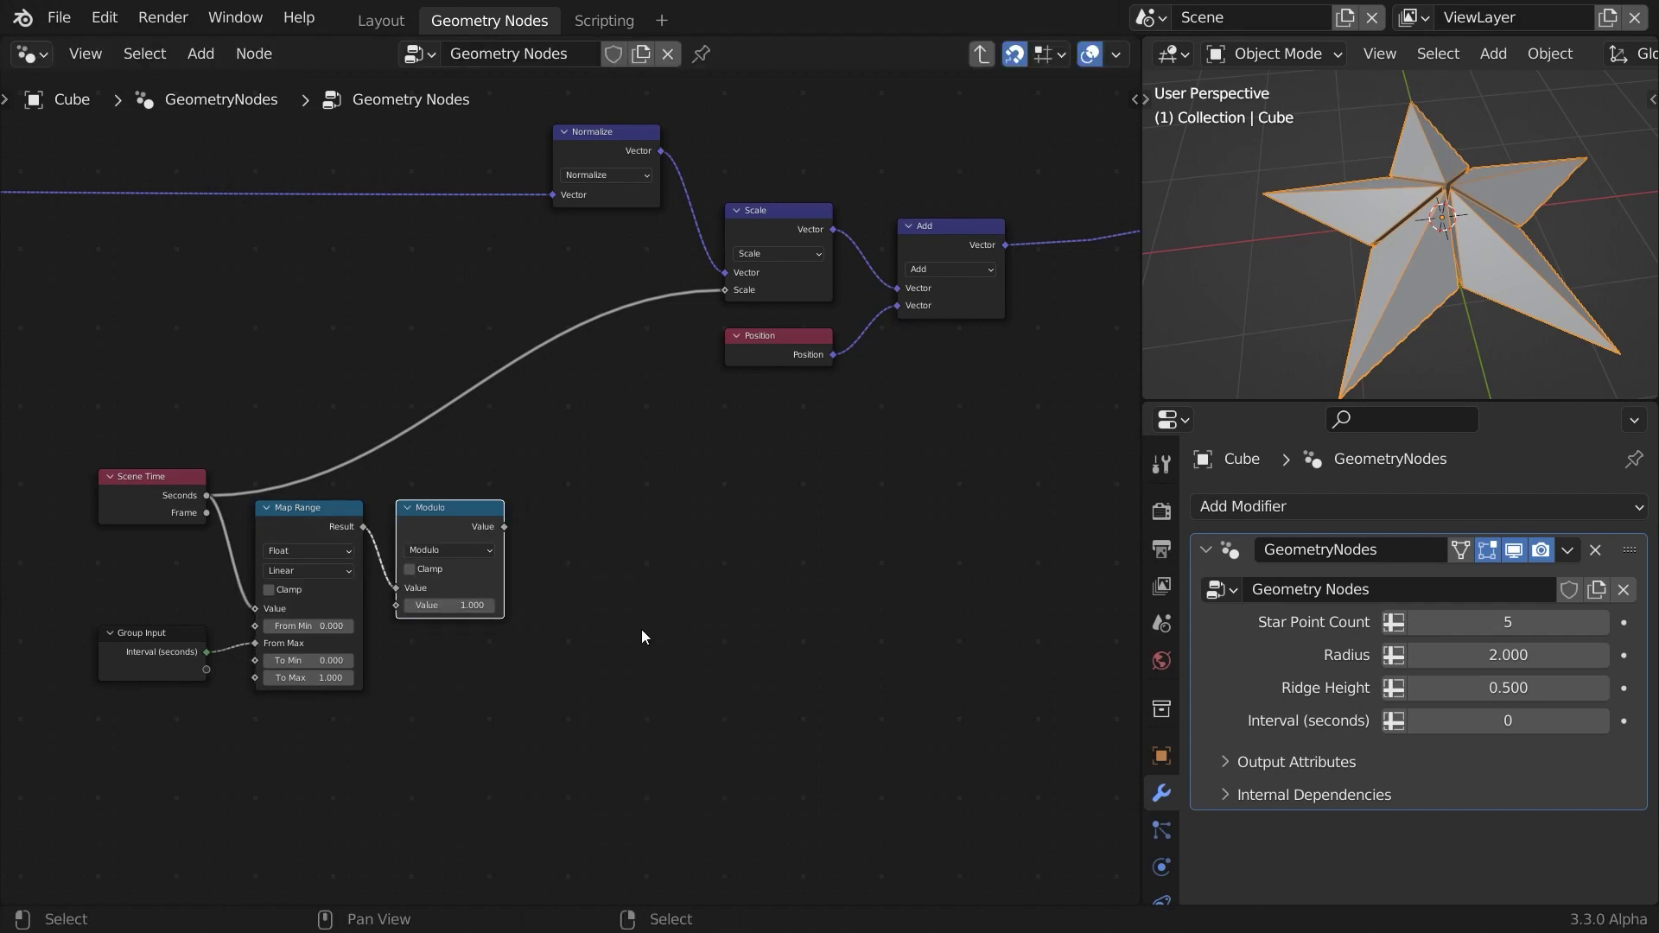
# Set the modifier's Interval (seconds) value to 2.
pyautogui.click(1418, 722)
pyautogui.write('2')
pyautogui.press('Return')
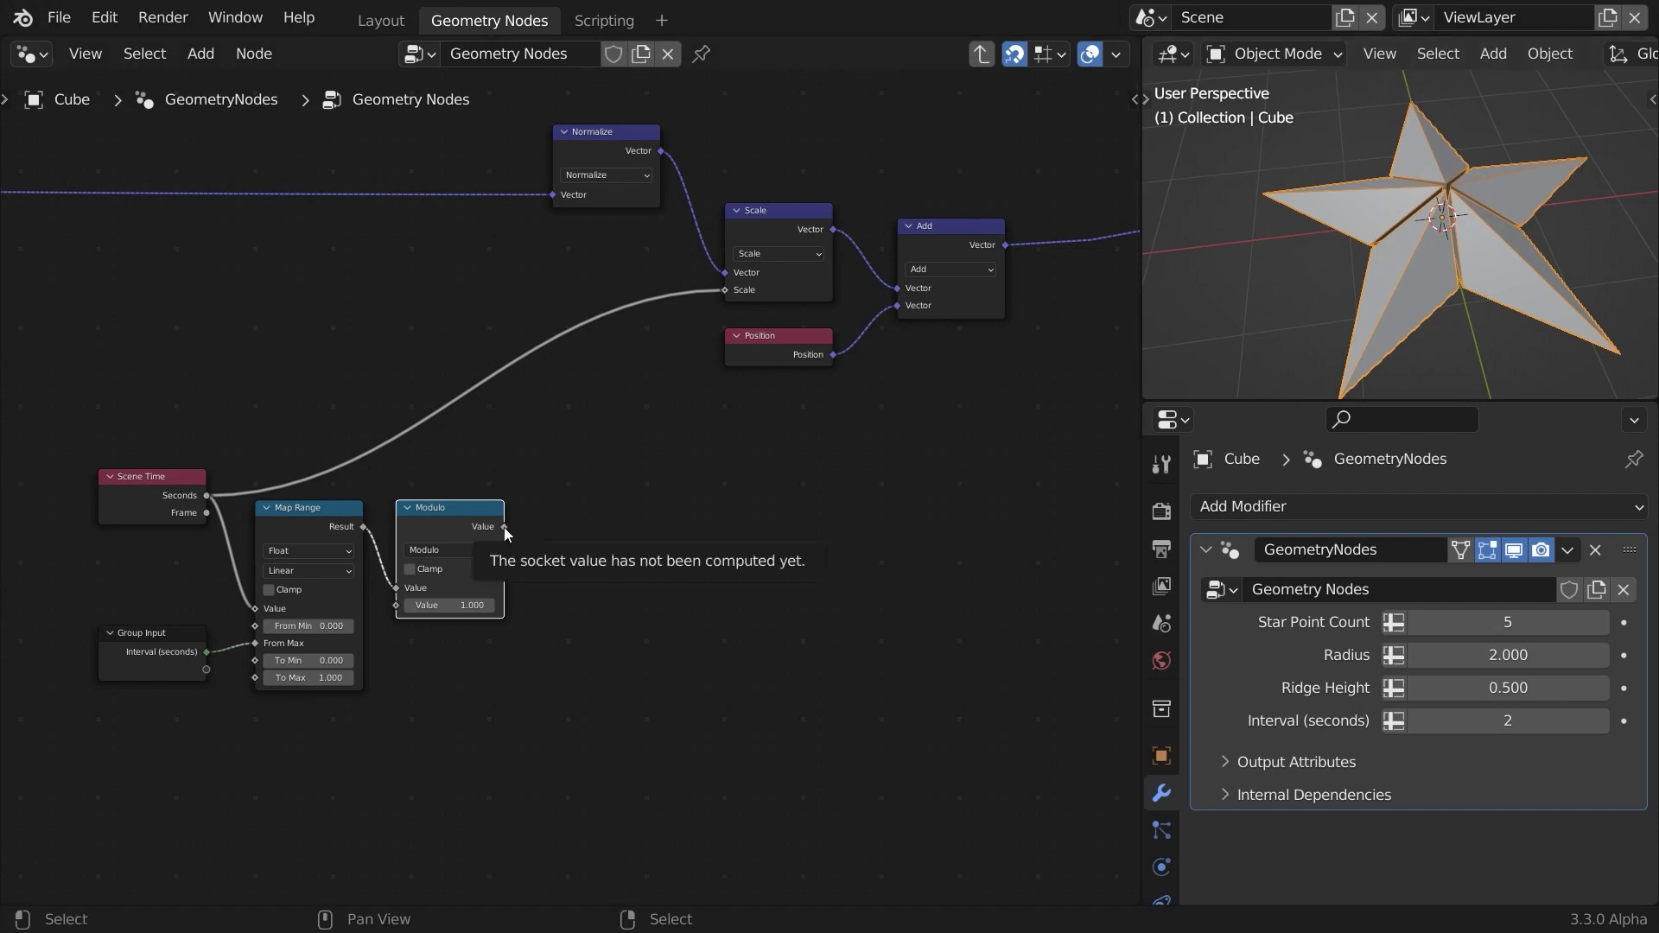
# Add a Map Range fed by Modulo's output, remapping From Min 0 to From Max 0.25.
pyautogui.moveTo(504, 527); pyautogui.dragTo(551, 526)
pyautogui.write('map')
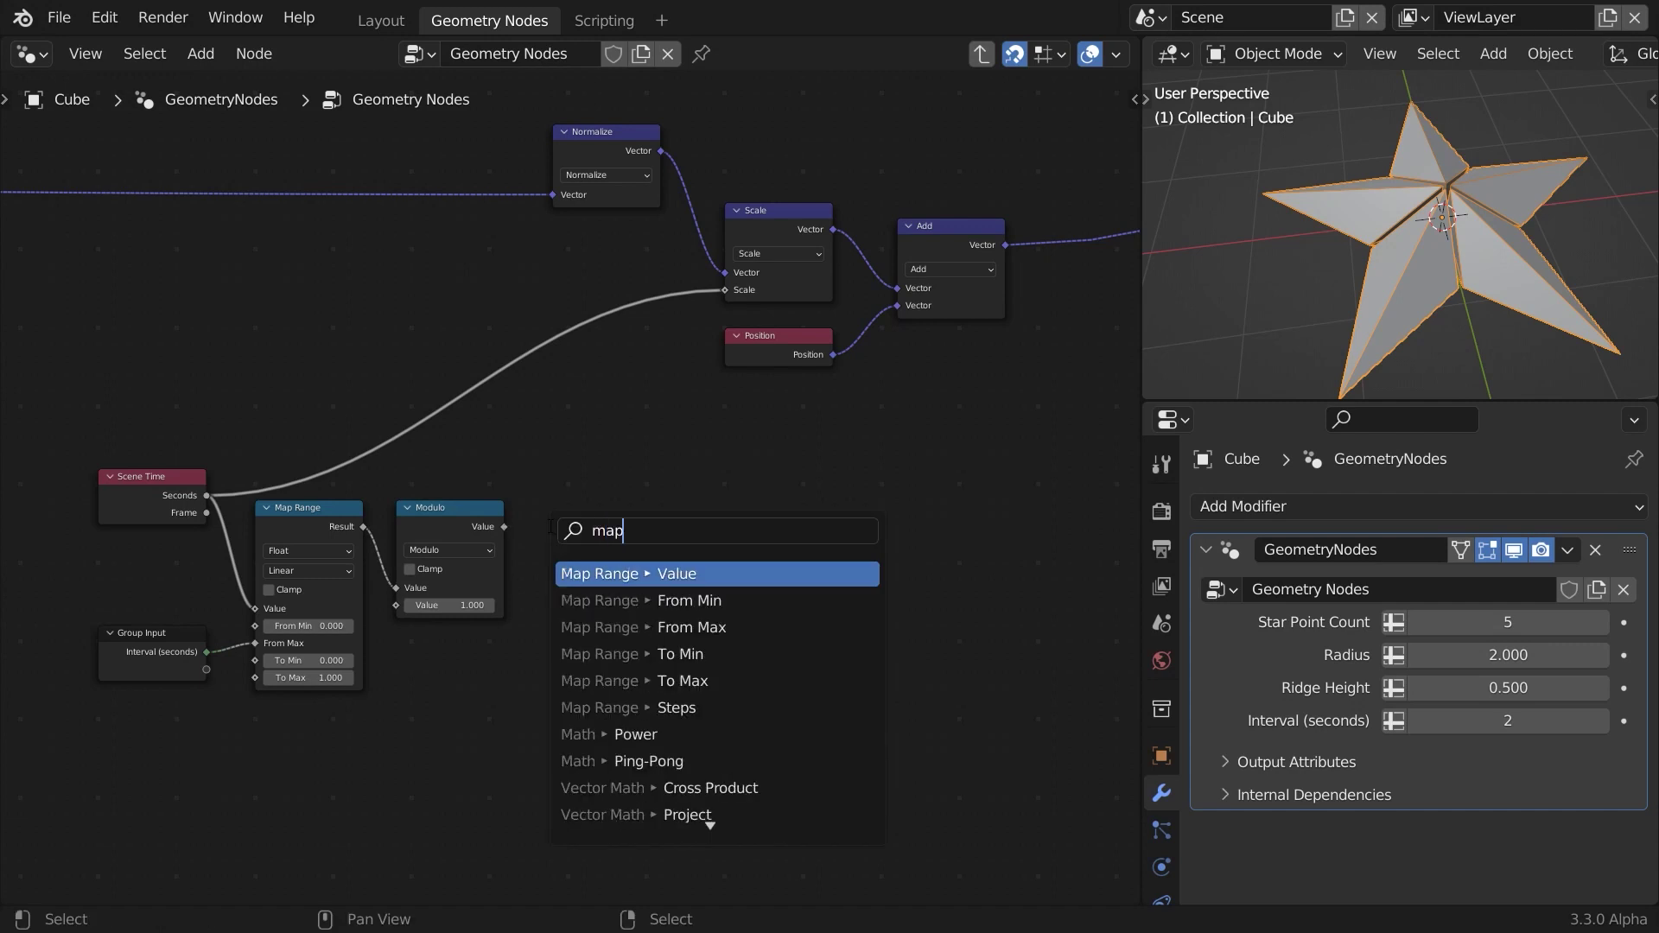
pyautogui.press('Return')
pyautogui.click(593, 604)
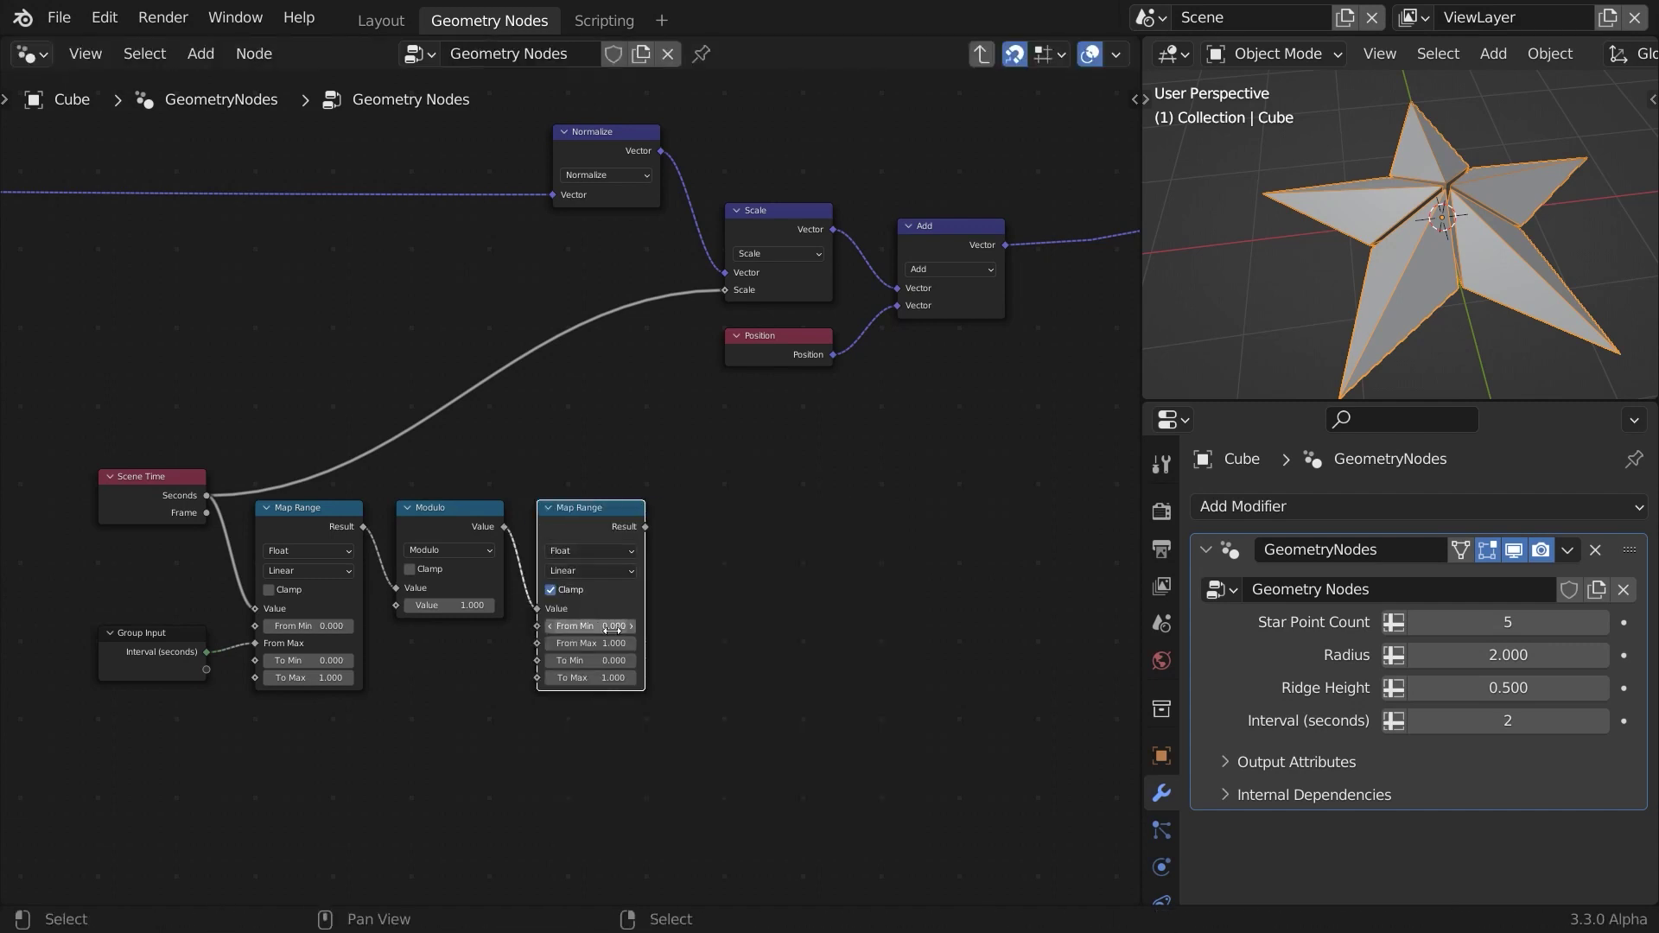
pyautogui.click(613, 629)
pyautogui.write('0')
pyautogui.press('Tab')
pyautogui.write('0.25')
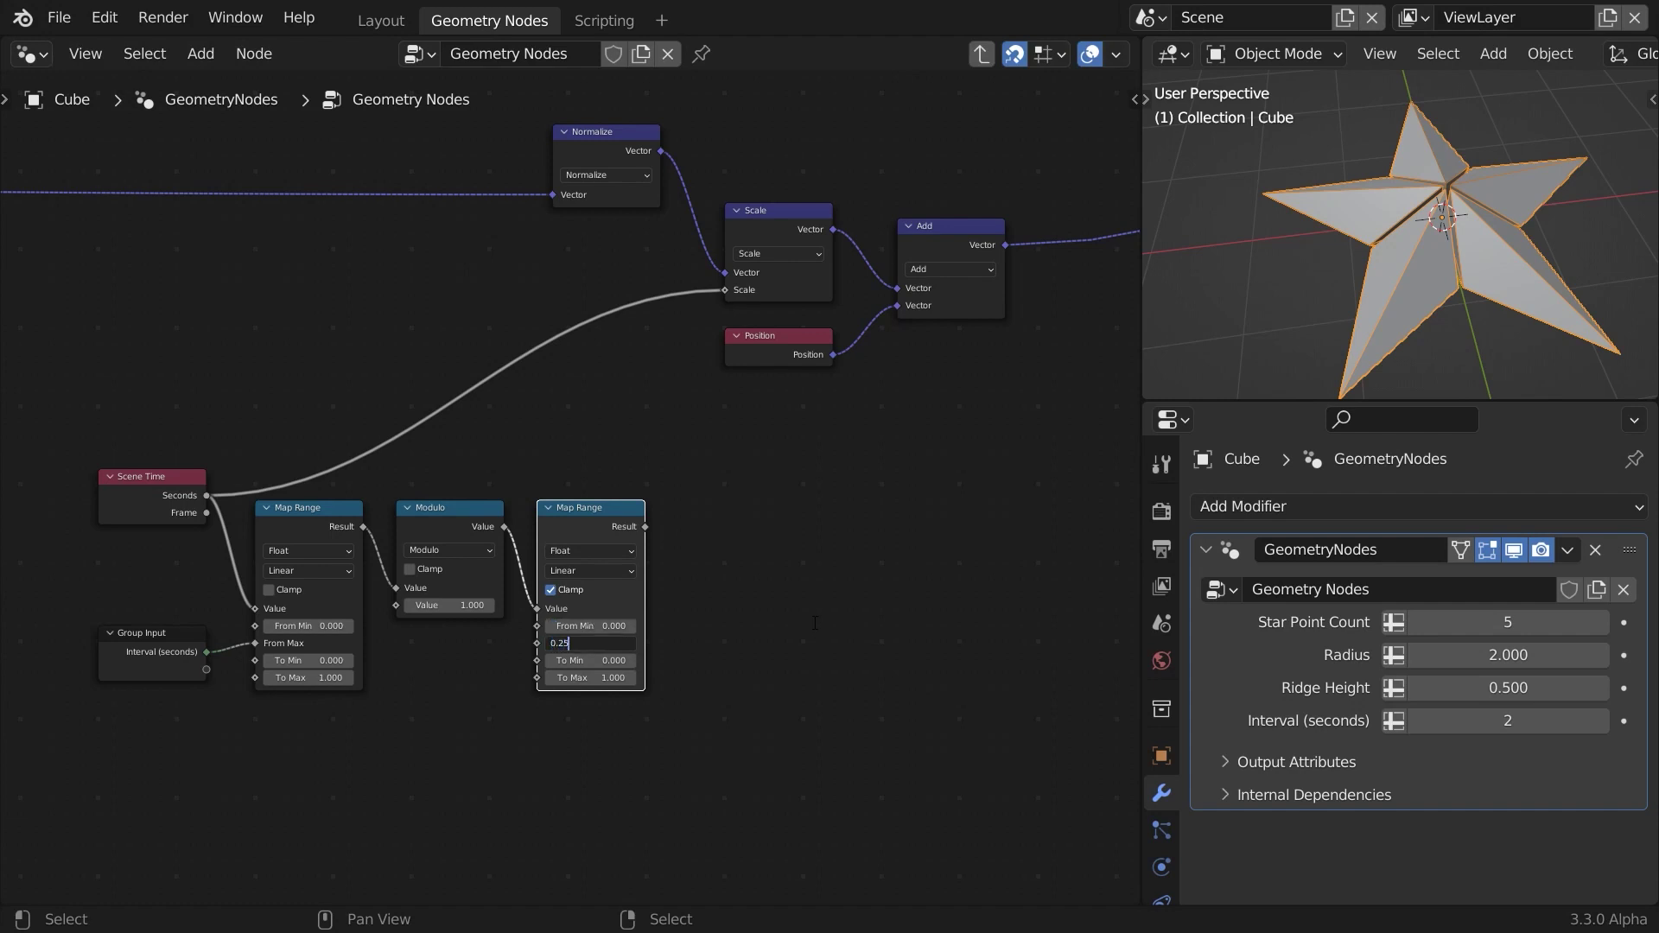
pyautogui.press('Return')
# Duplicate that Map Range below and set the copy to From Min 0.75, From Max 1.
pyautogui.hotkey('shift', 'd')
pyautogui.click(589, 713)
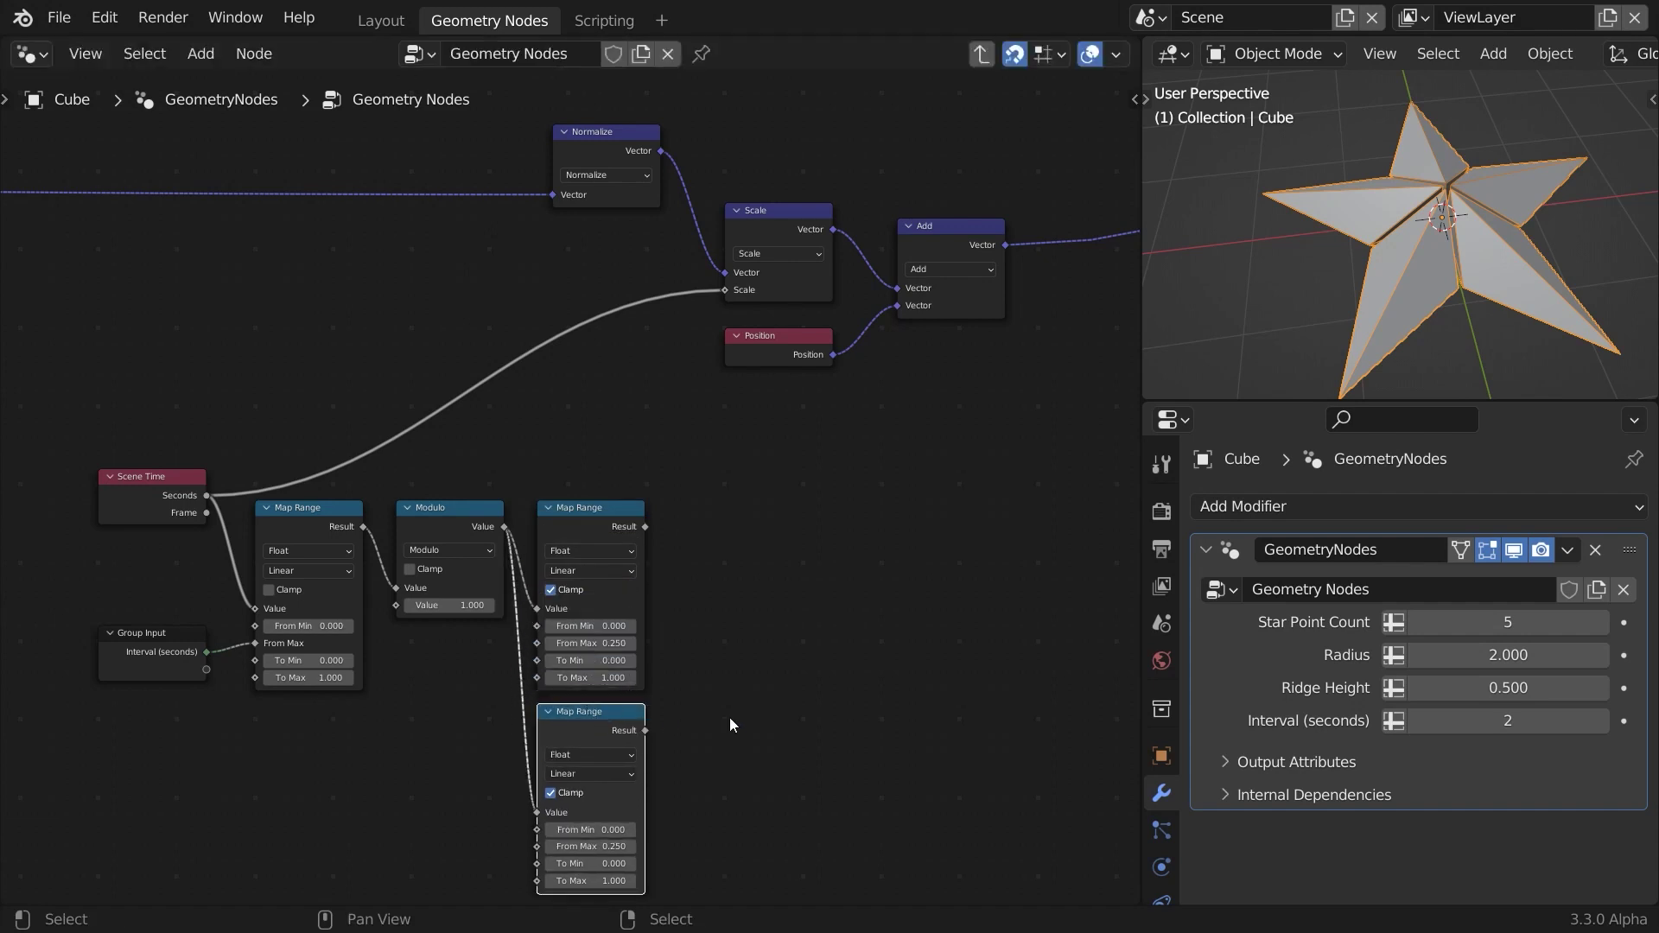
pyautogui.moveTo(725, 705); pyautogui.dragTo(648, 530, button='middle')
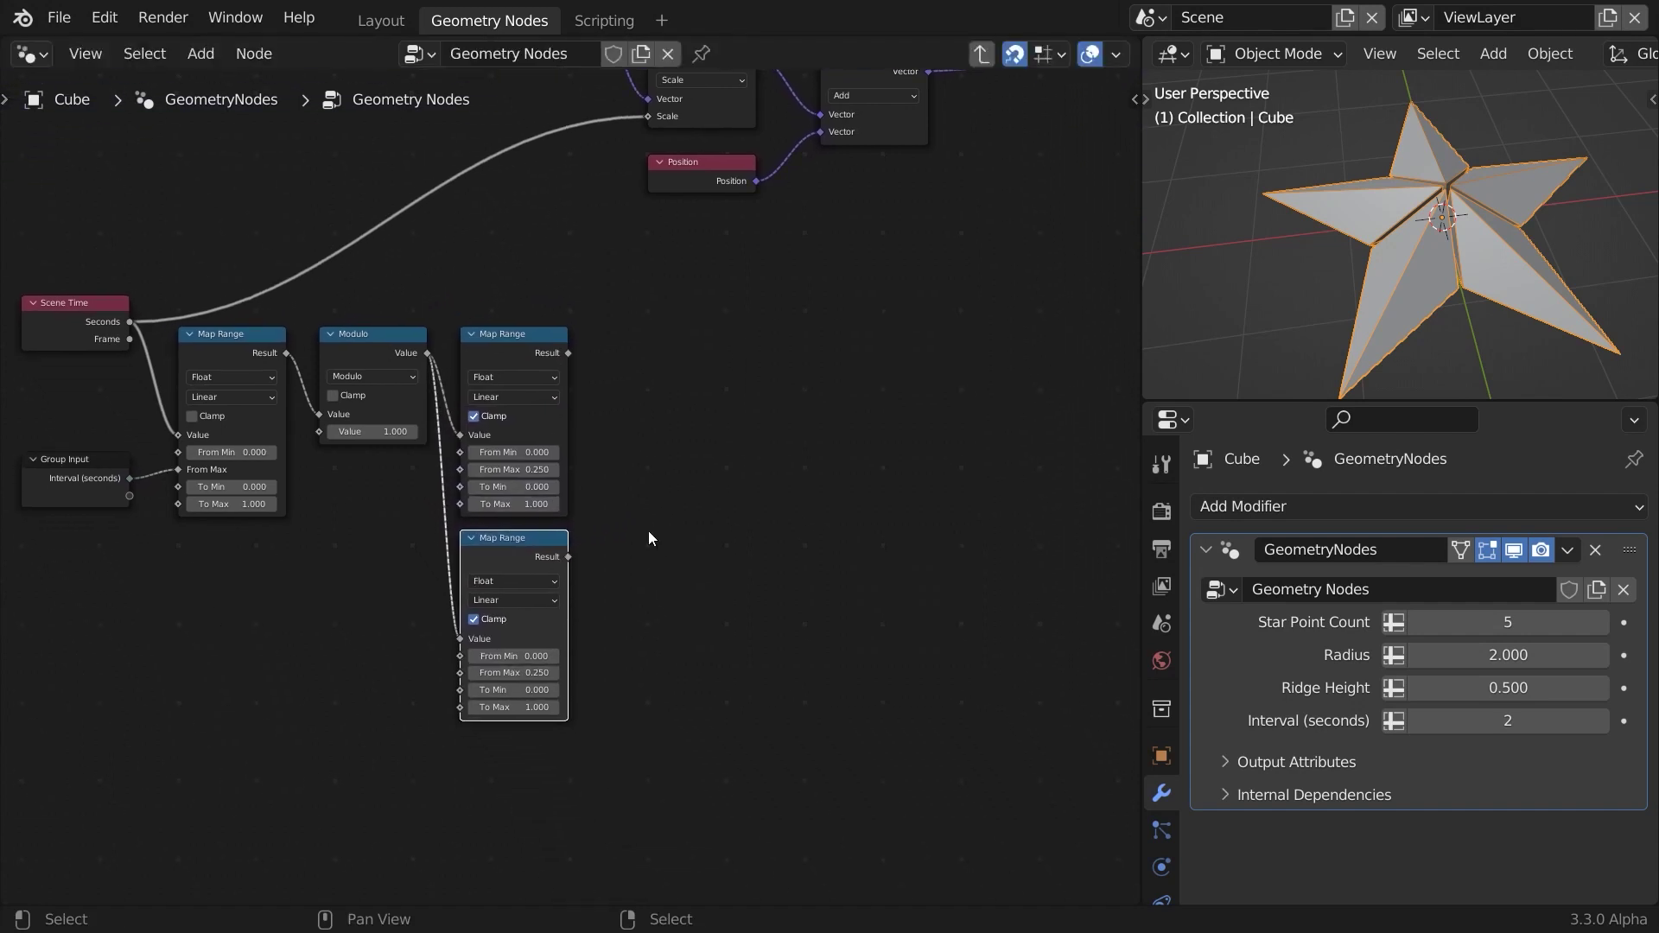
pyautogui.doubleClick(517, 655)
pyautogui.write('0.75')
pyautogui.press('Tab')
pyautogui.write('1')
pyautogui.press('Return')
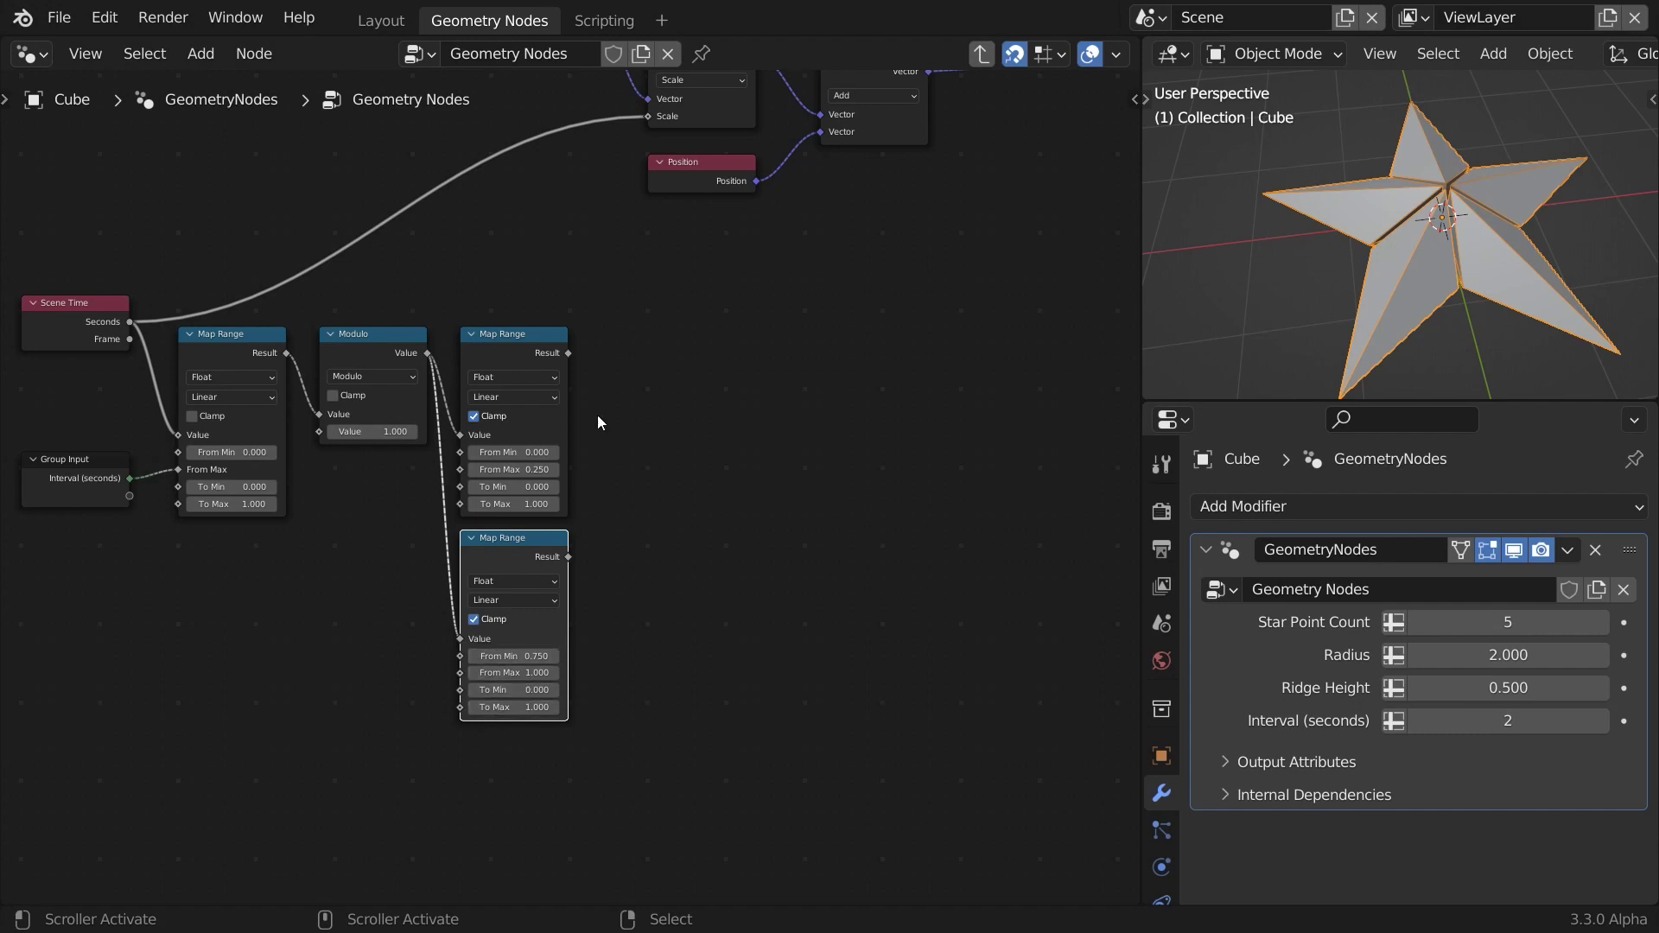
# Subtract the lower Map Range result from the upper one, then sketch a timeline stroke.
pyautogui.moveTo(567, 353); pyautogui.dragTo(631, 355)
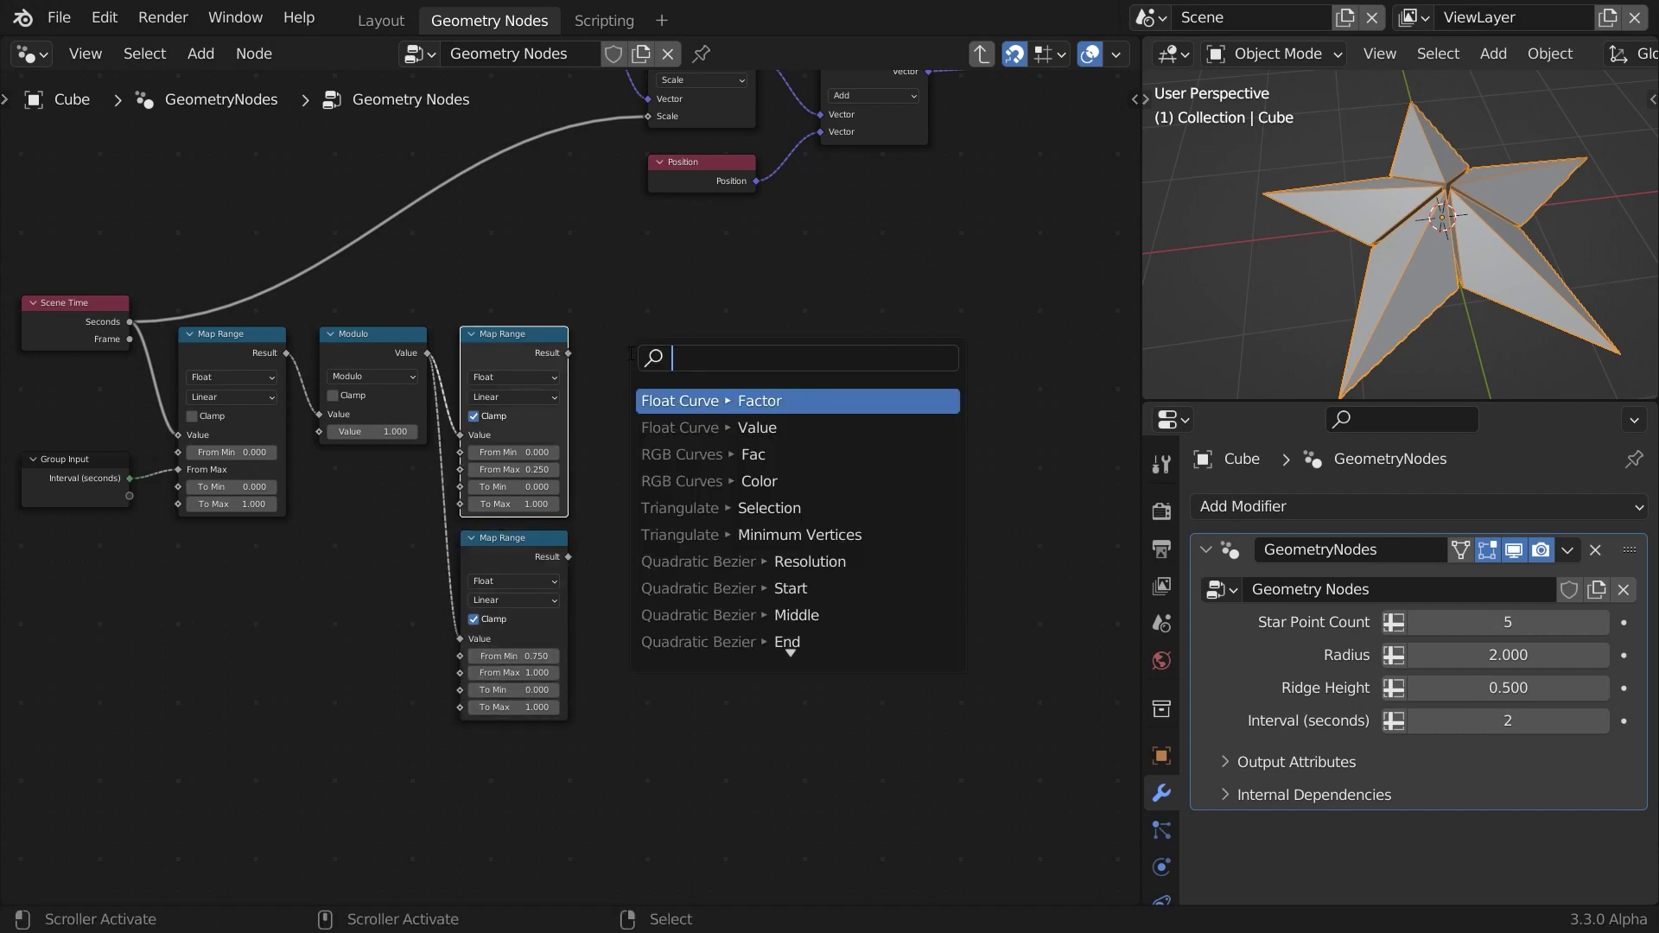
pyautogui.write('subtr')
pyautogui.press('Return')
pyautogui.click(619, 432)
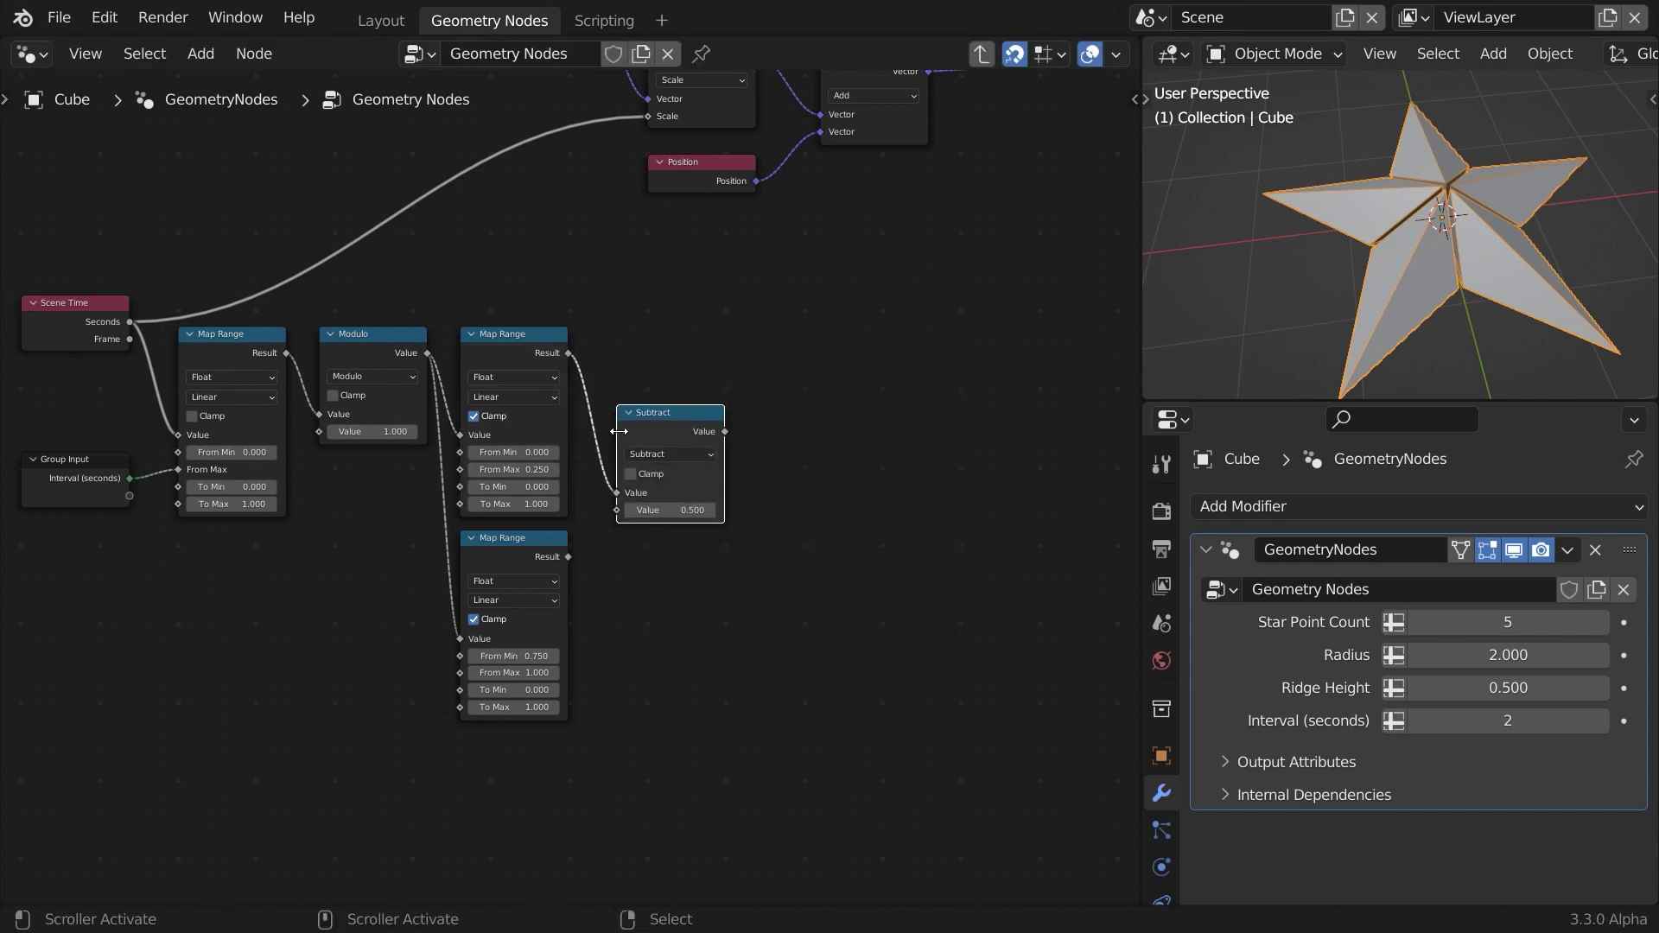
pyautogui.moveTo(569, 557); pyautogui.dragTo(614, 511)
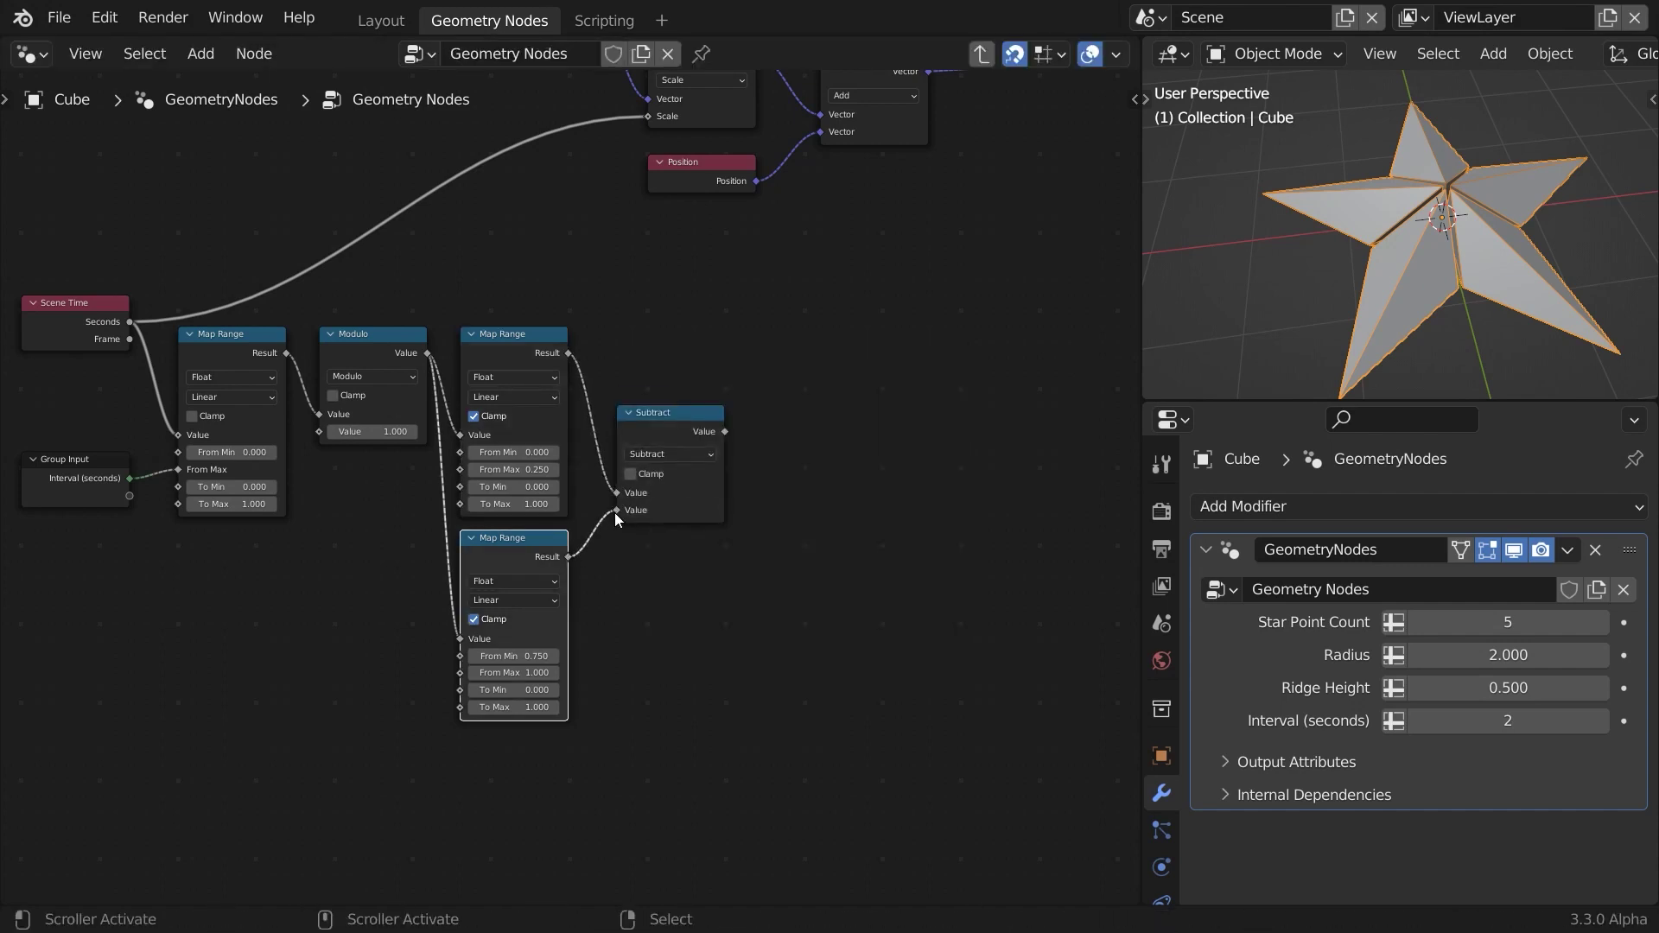
pyautogui.moveTo(707, 529); pyautogui.dragTo(406, 508, button='middle')
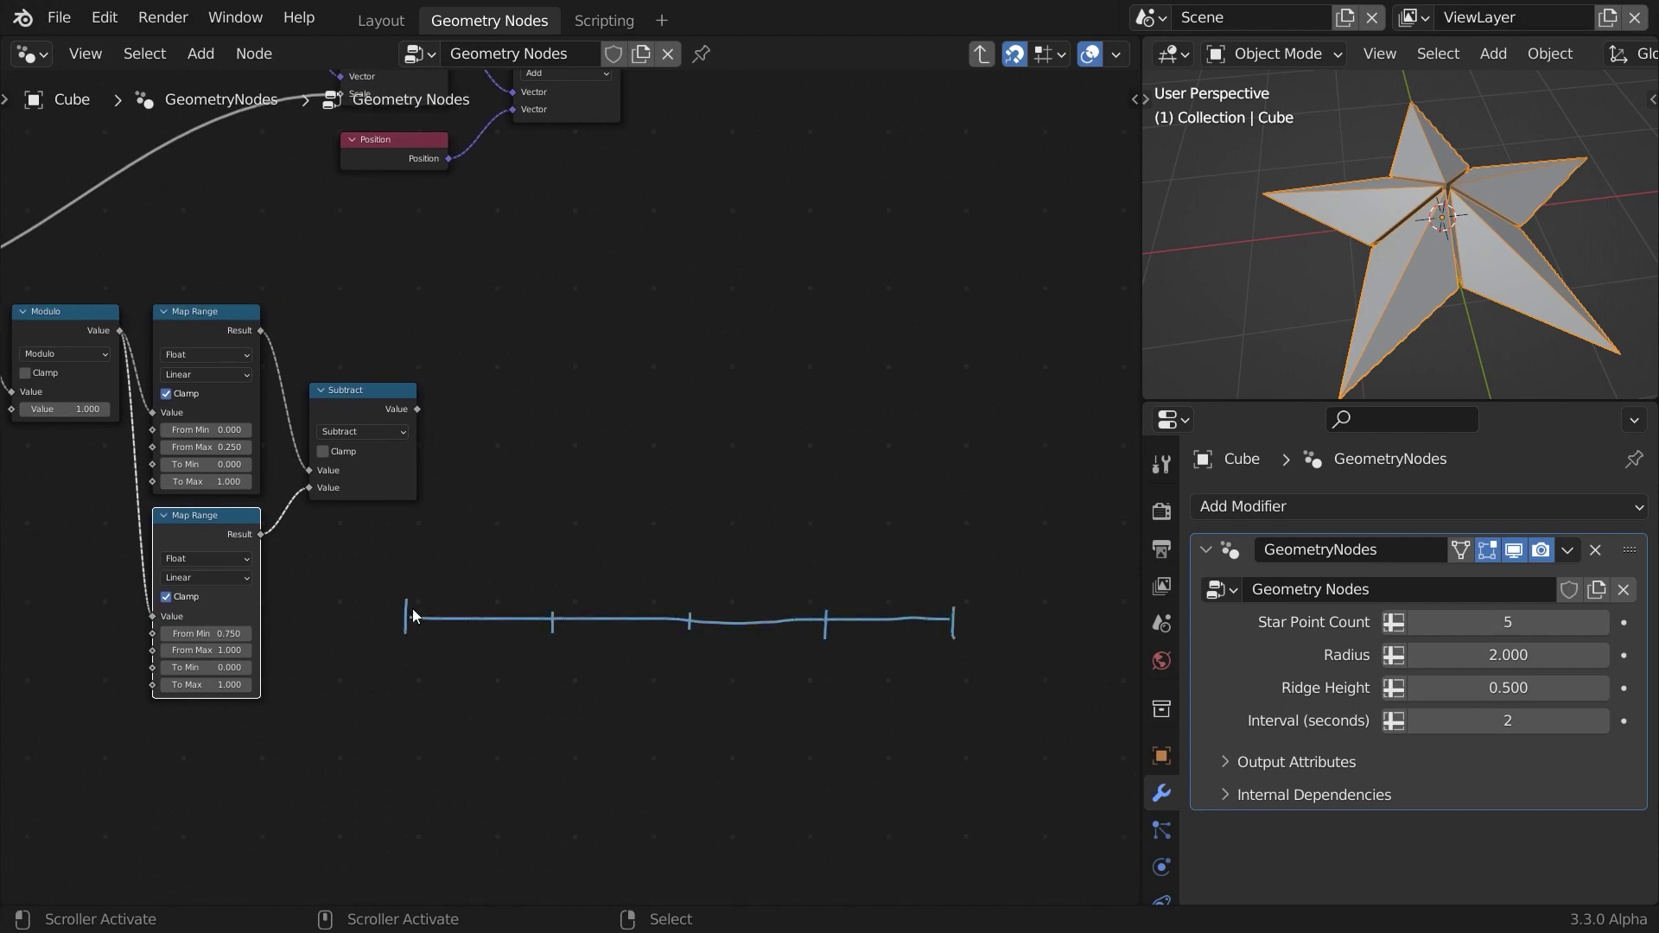
pyautogui.moveTo(412, 615)
pyautogui.mouseDown()
pyautogui.moveTo(569, 476)
pyautogui.moveTo(816, 478)
pyautogui.moveTo(966, 619)
pyautogui.mouseUp()
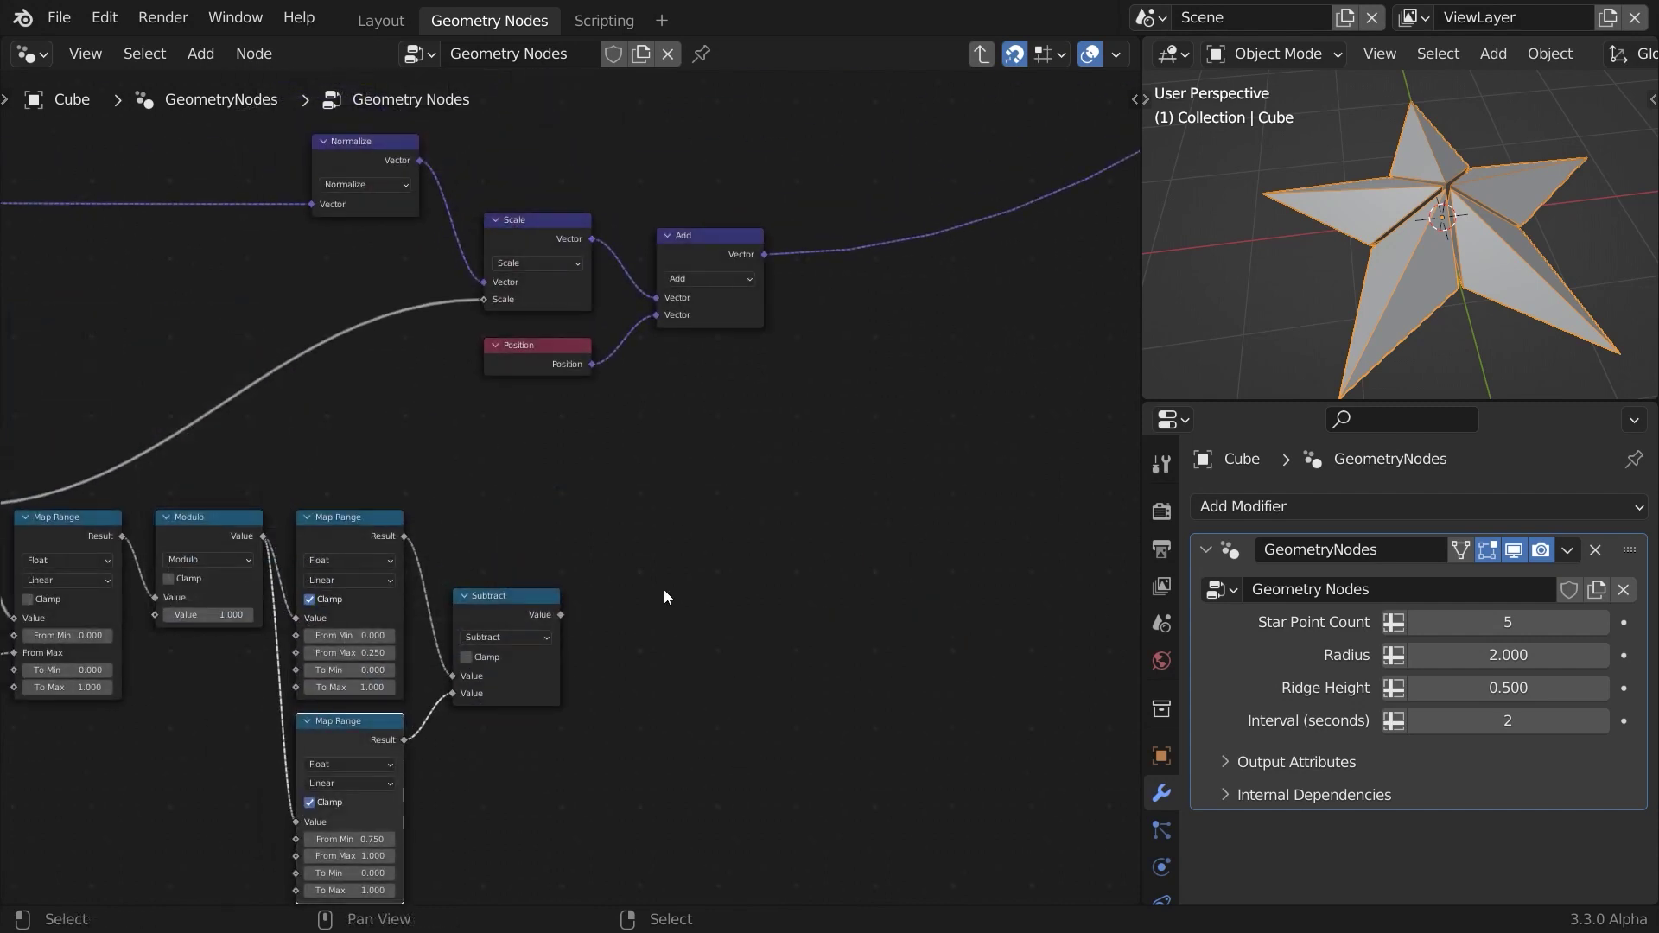
# Connect Subtract's result to Scale, preview the motion, and shift the timer nodes further left.
pyautogui.moveTo(561, 614); pyautogui.dragTo(482, 300)
pyautogui.press('space')
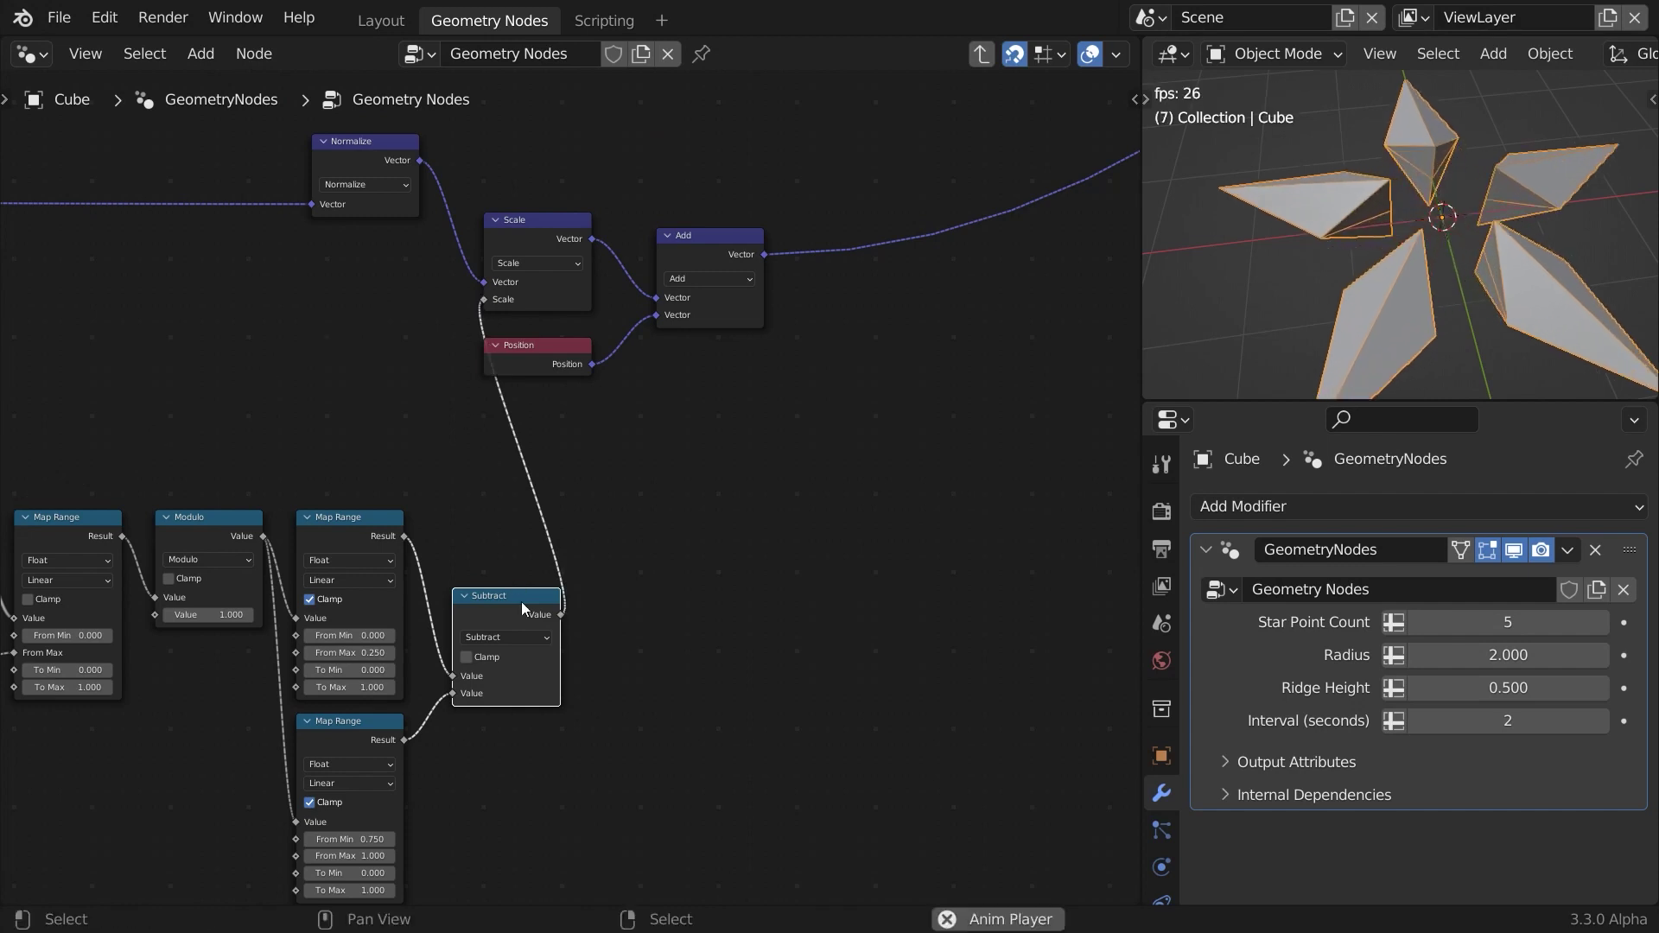
pyautogui.scroll(-2, 521, 602)
pyautogui.press('g')
pyautogui.press('x')
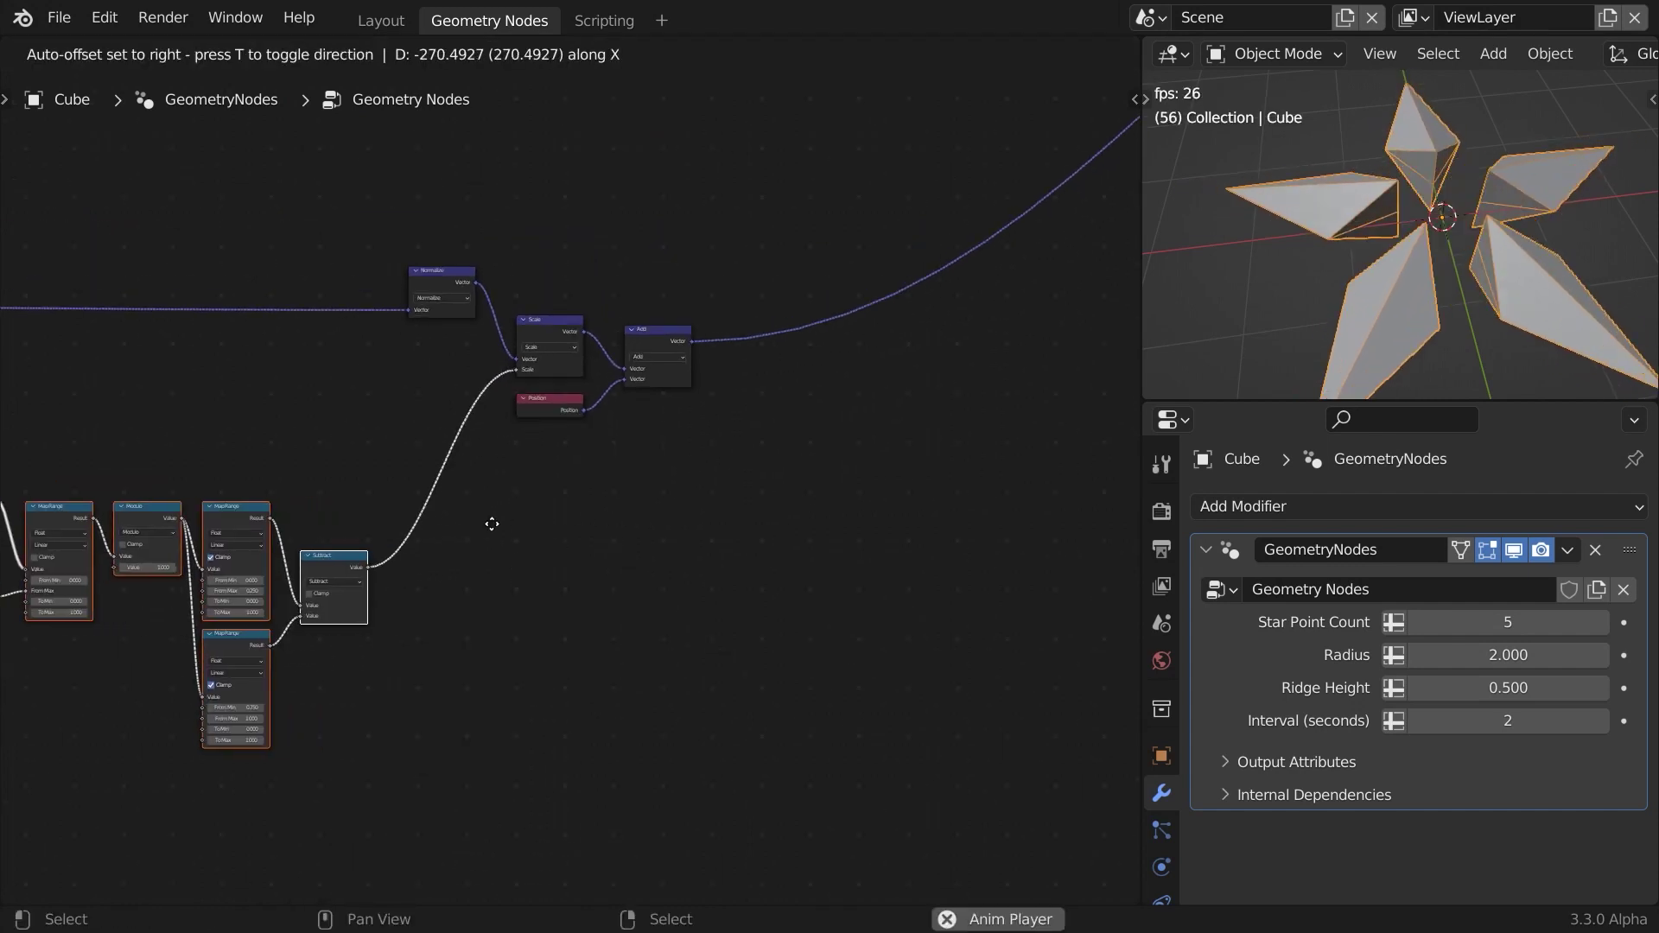
pyautogui.click(427, 519)
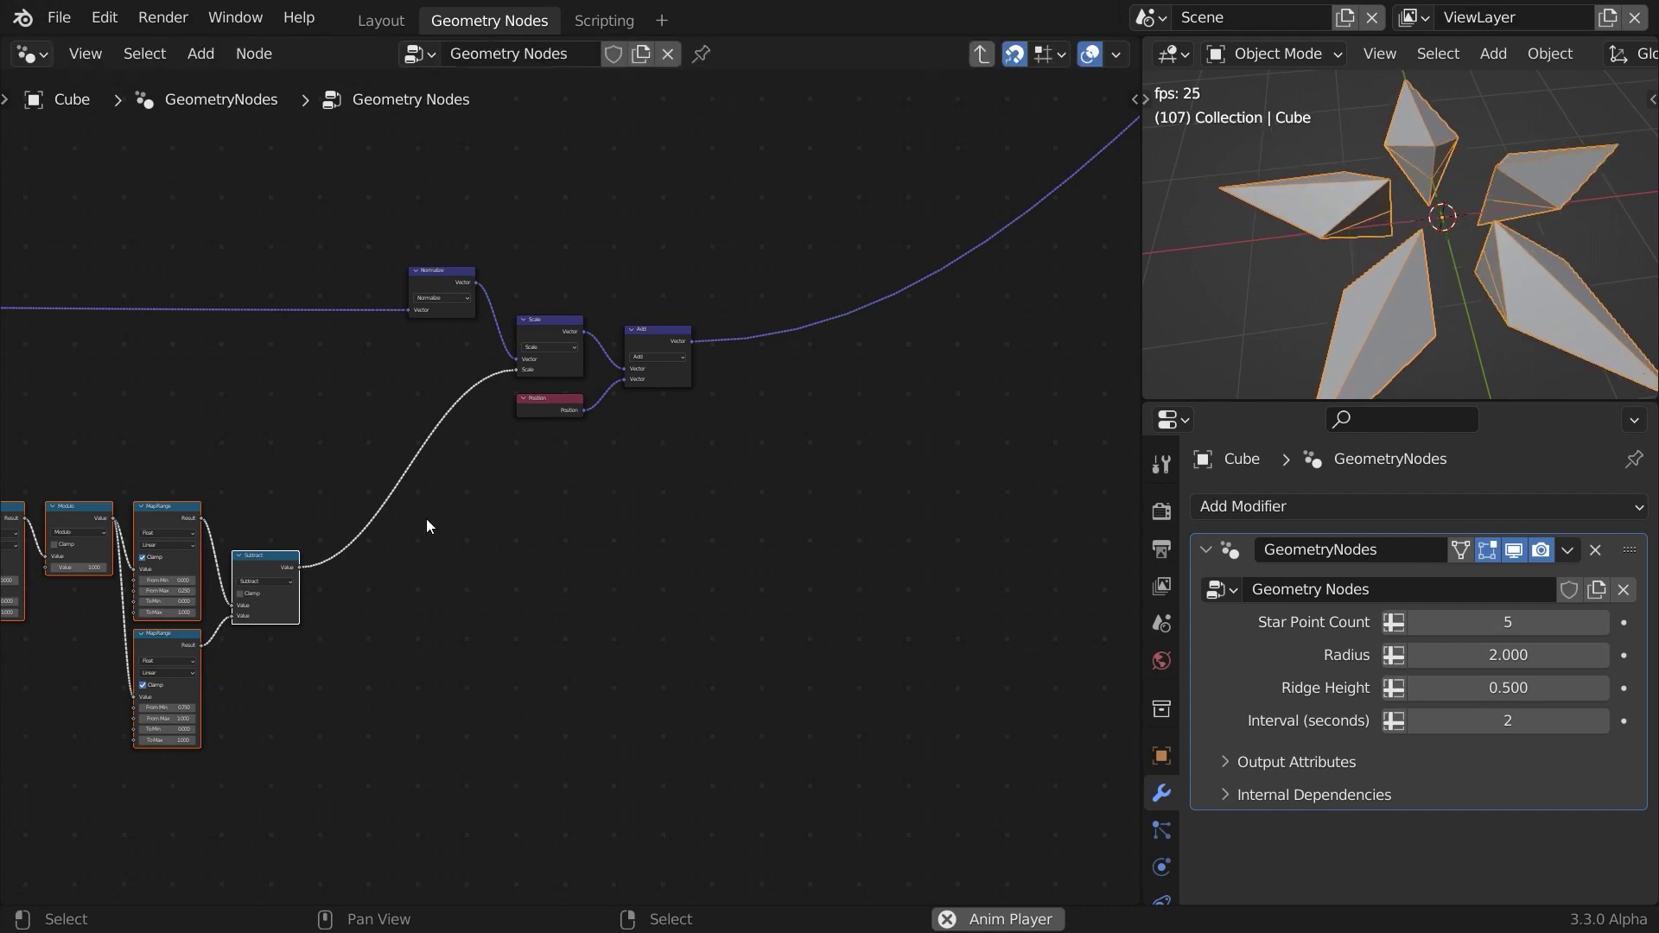
pyautogui.press('space')
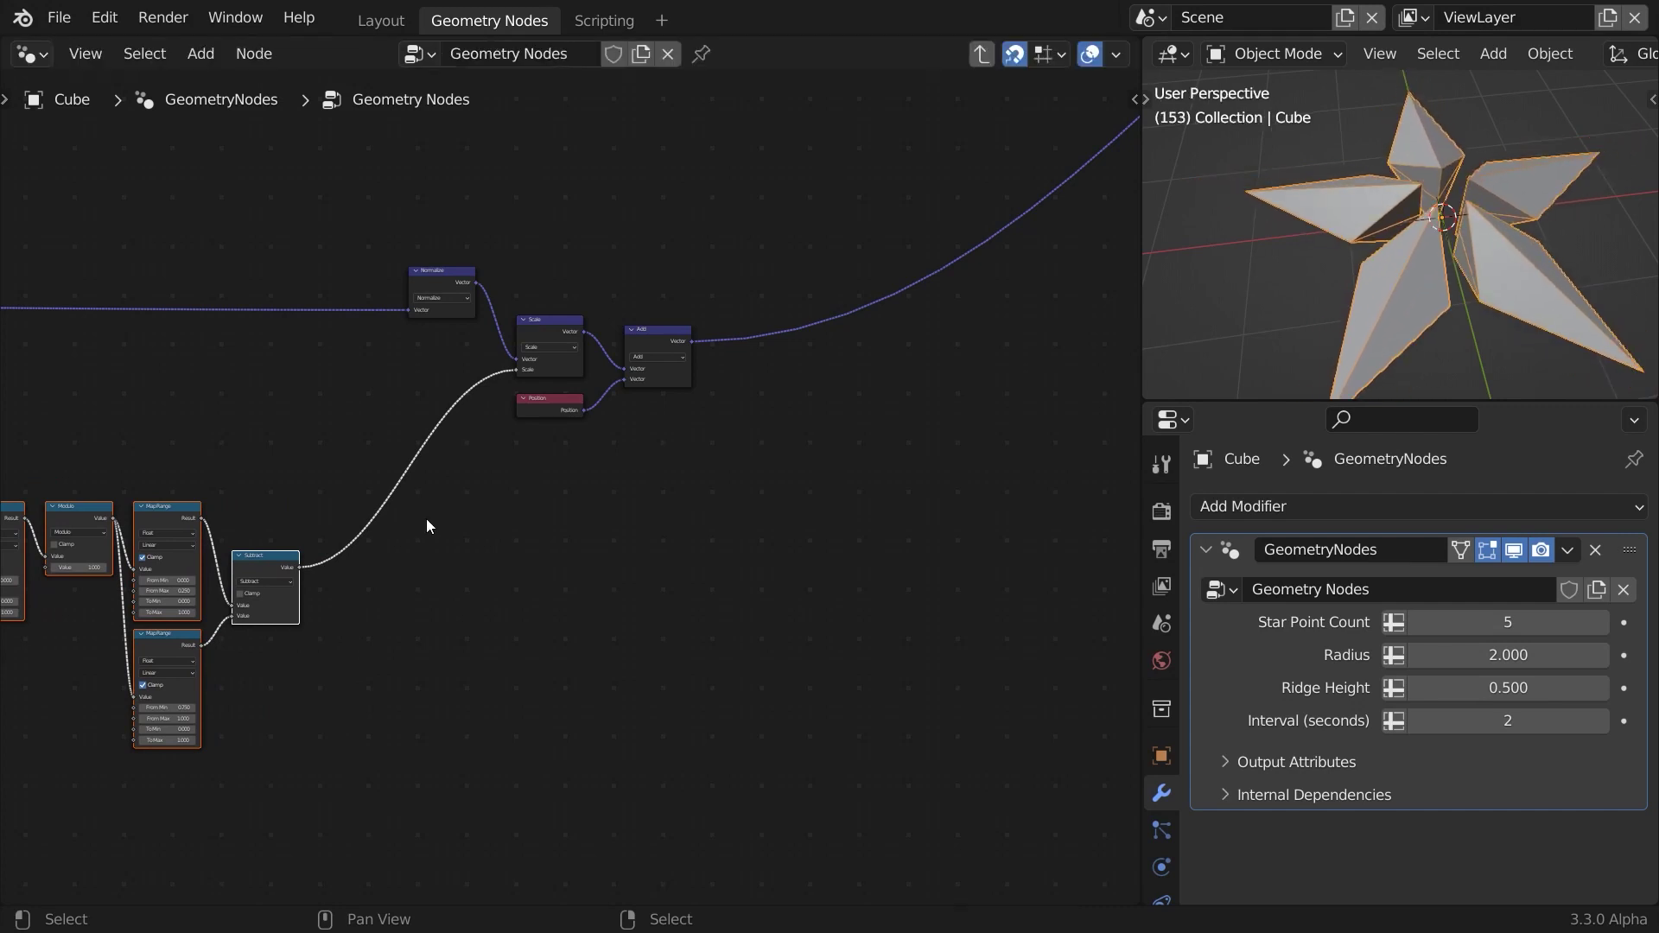
# Insert a Multiply node after Subtract and feed its result into Scale.
pyautogui.moveTo(299, 566); pyautogui.dragTo(349, 587)
pyautogui.write('multip')
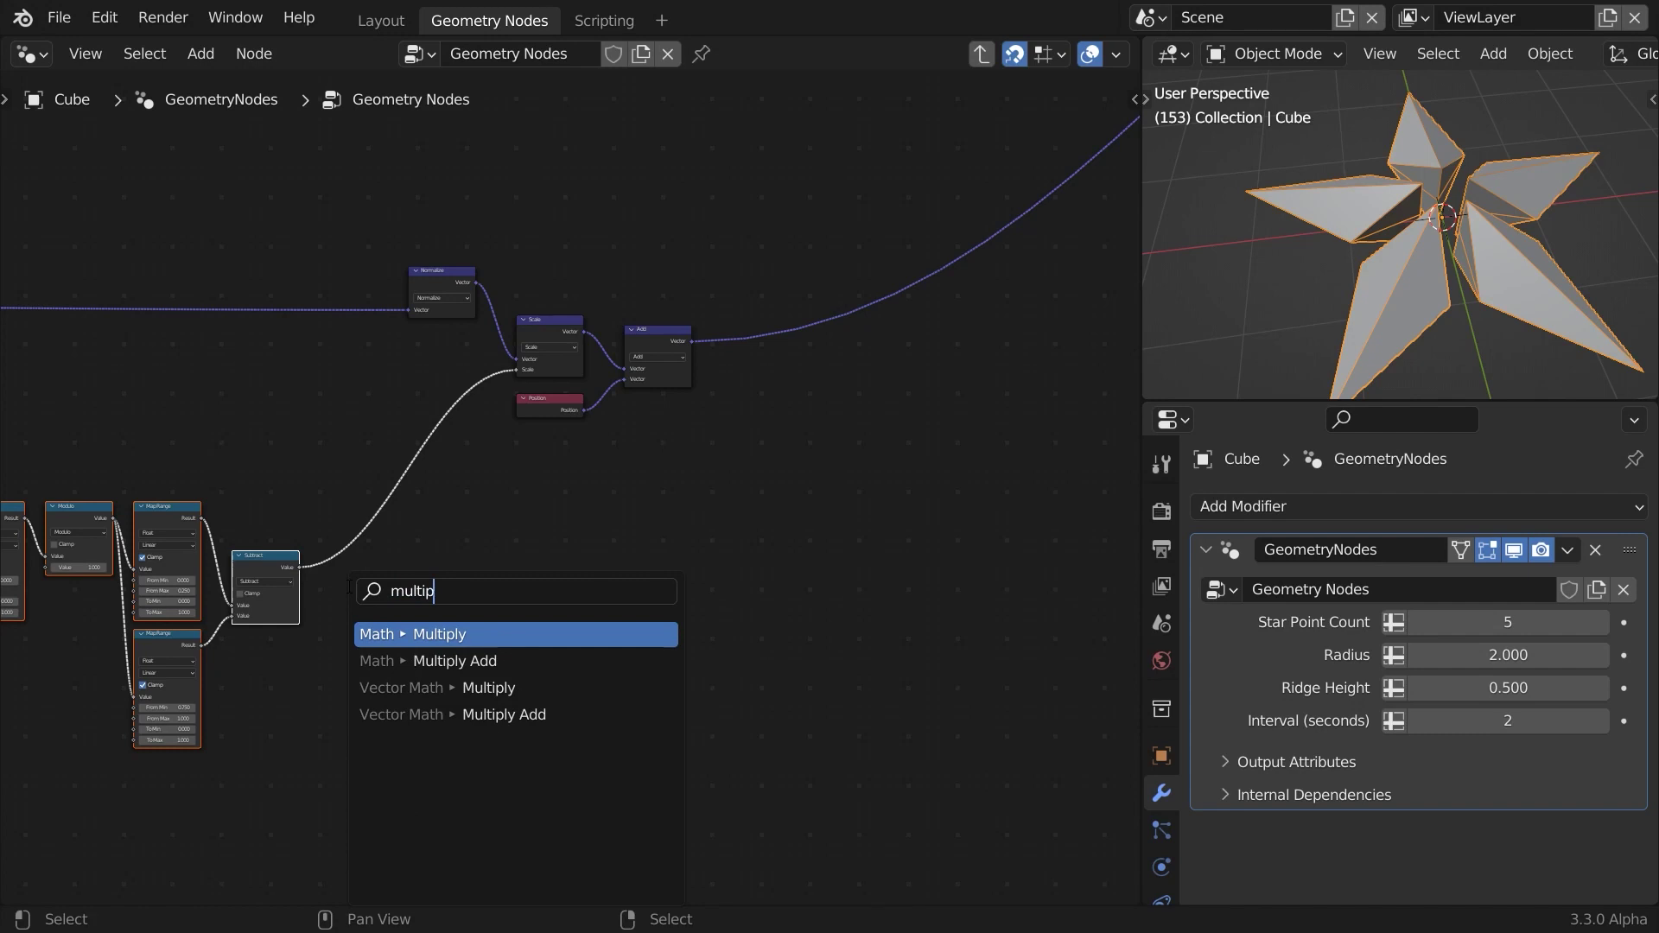
pyautogui.press('Return')
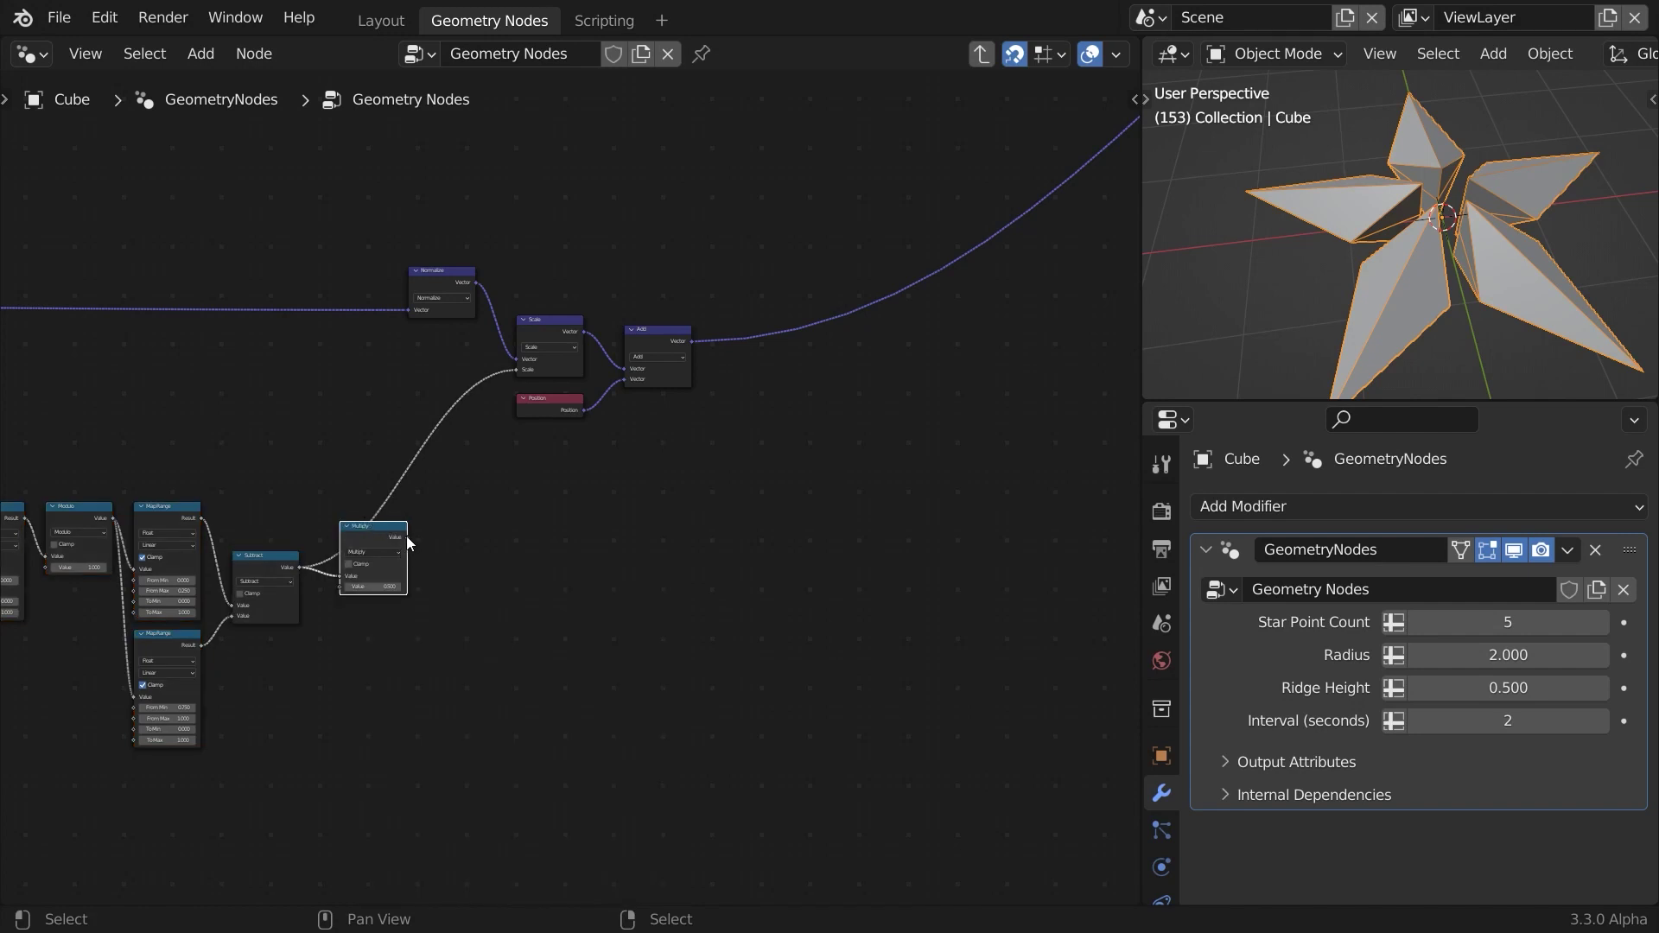
pyautogui.moveTo(407, 537); pyautogui.dragTo(516, 370)
pyautogui.moveTo(396, 657); pyautogui.dragTo(637, 555, button='middle')
pyautogui.scroll(3, 636, 555)
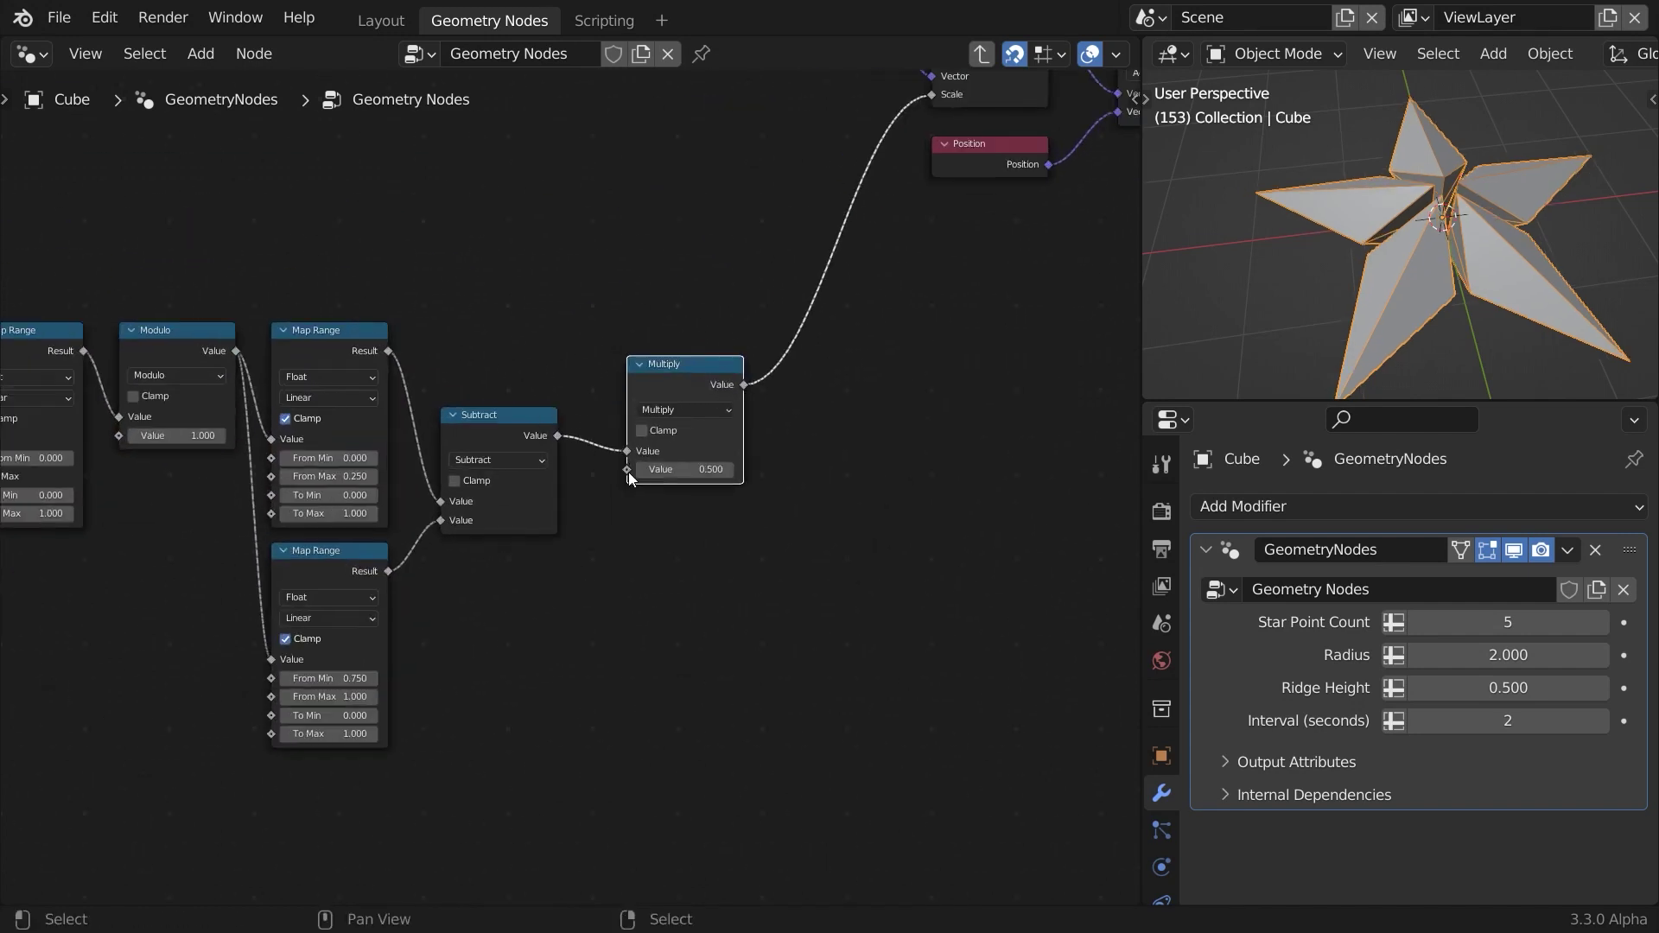
# Feed Multiply's second value from a new group input named Movement Range.
pyautogui.moveTo(629, 472); pyautogui.dragTo(566, 591)
pyautogui.write('group')
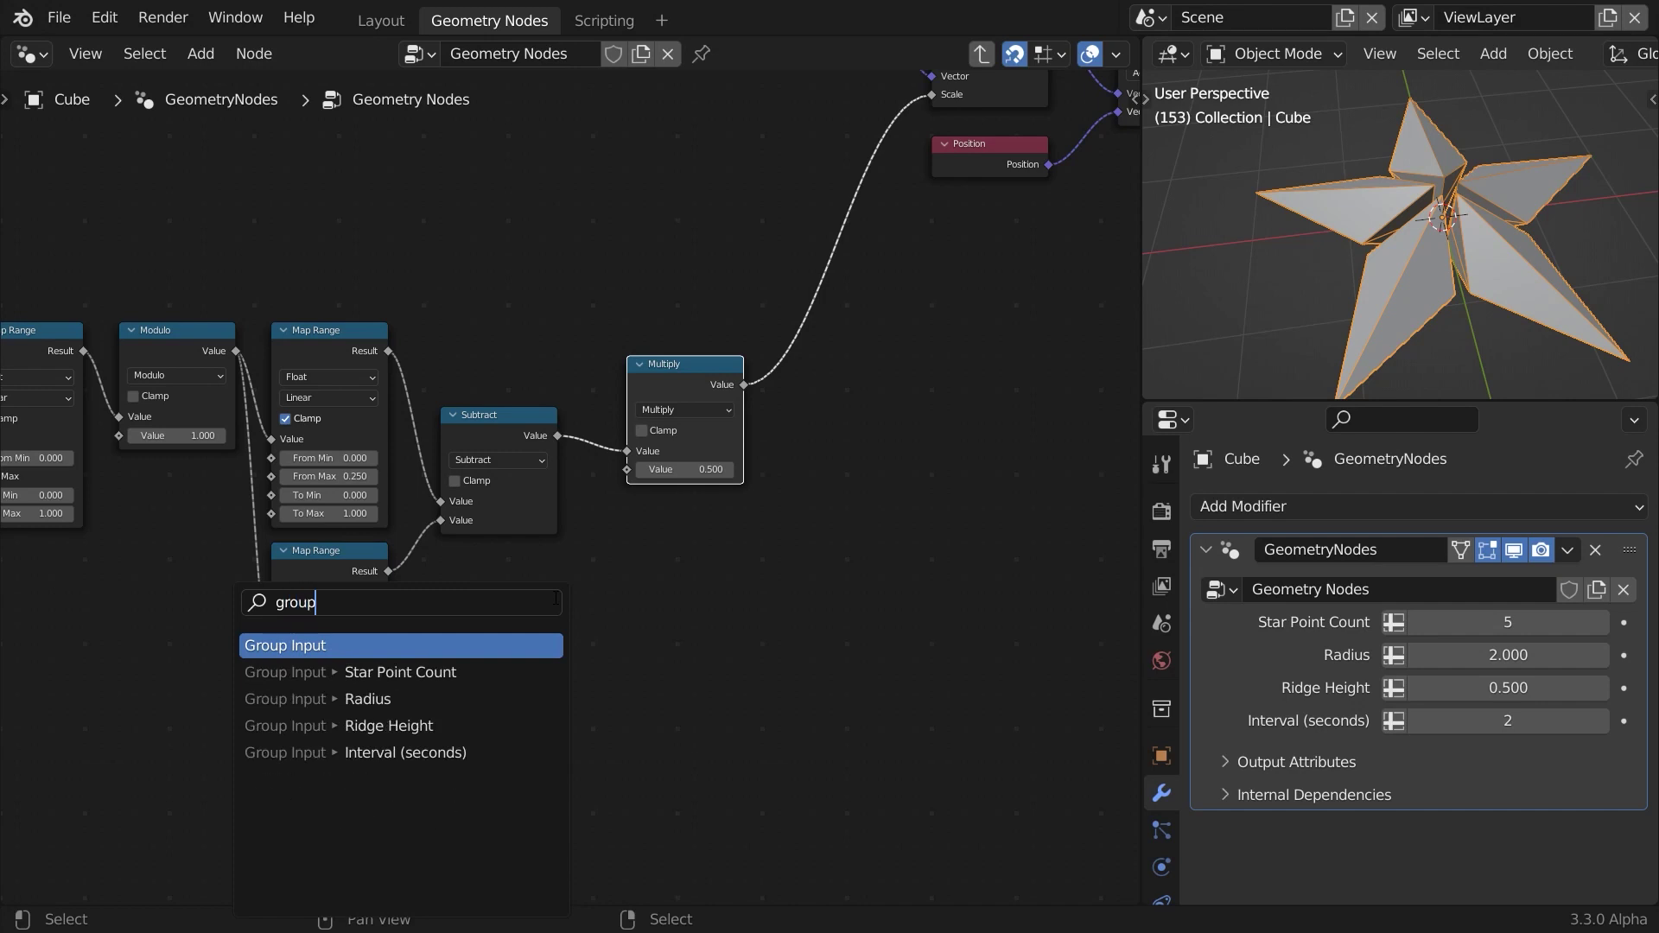
pyautogui.press('Return')
pyautogui.press('n')
pyautogui.scroll(-1, 977, 240)
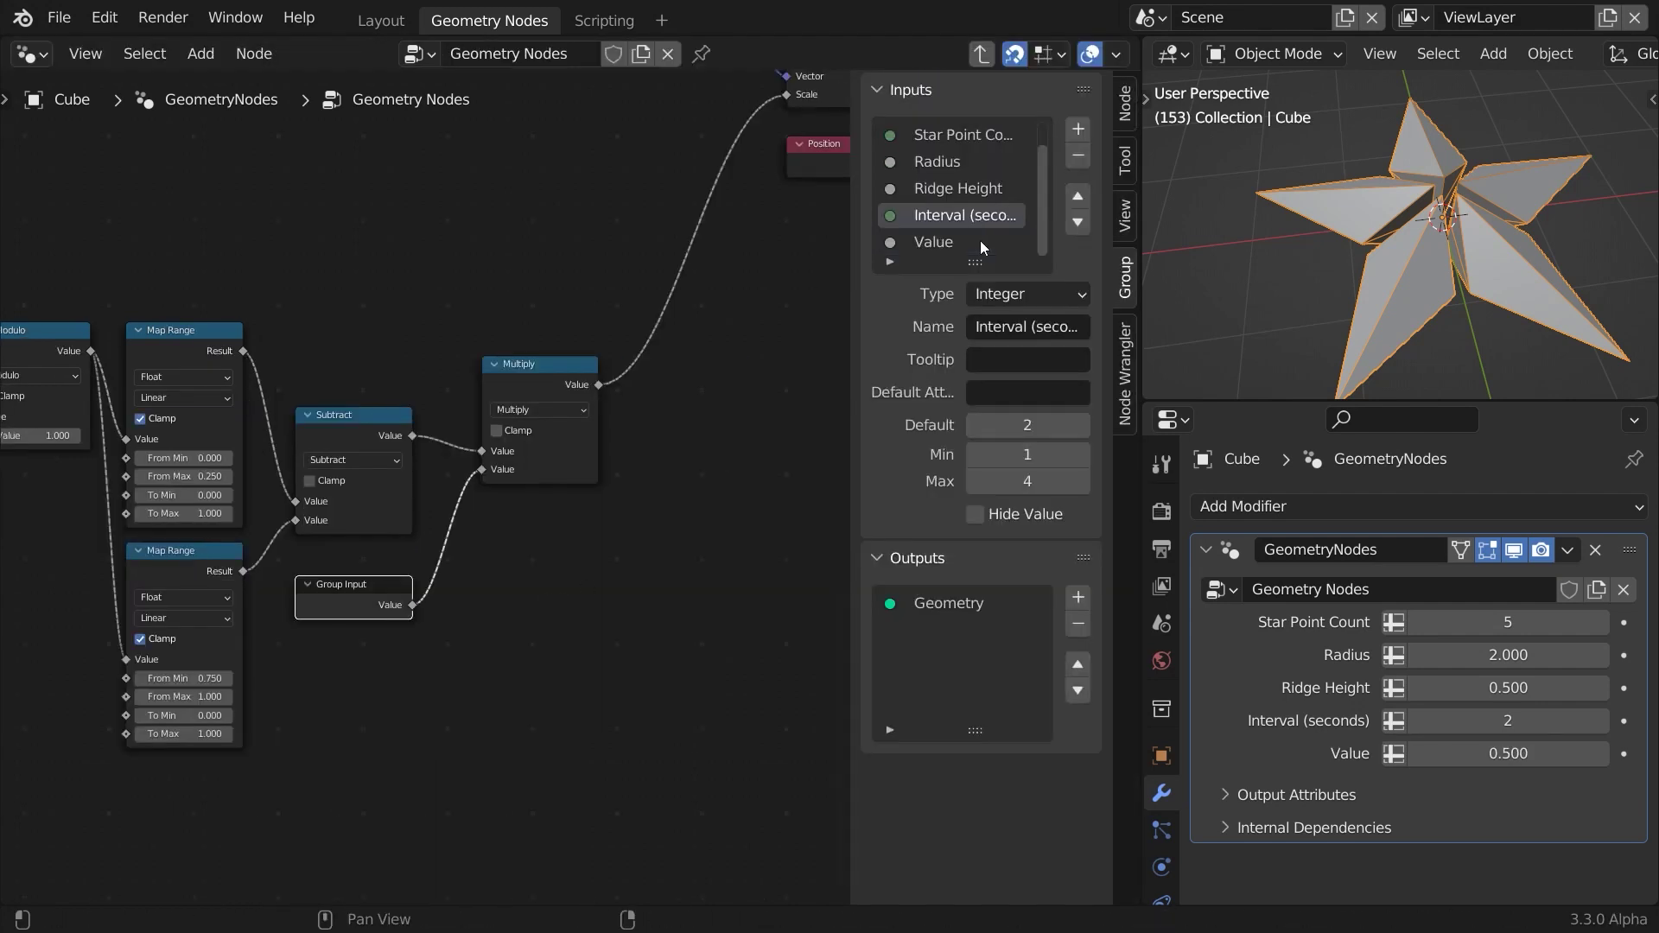
pyautogui.doubleClick(963, 241)
pyautogui.write('Movement Range')
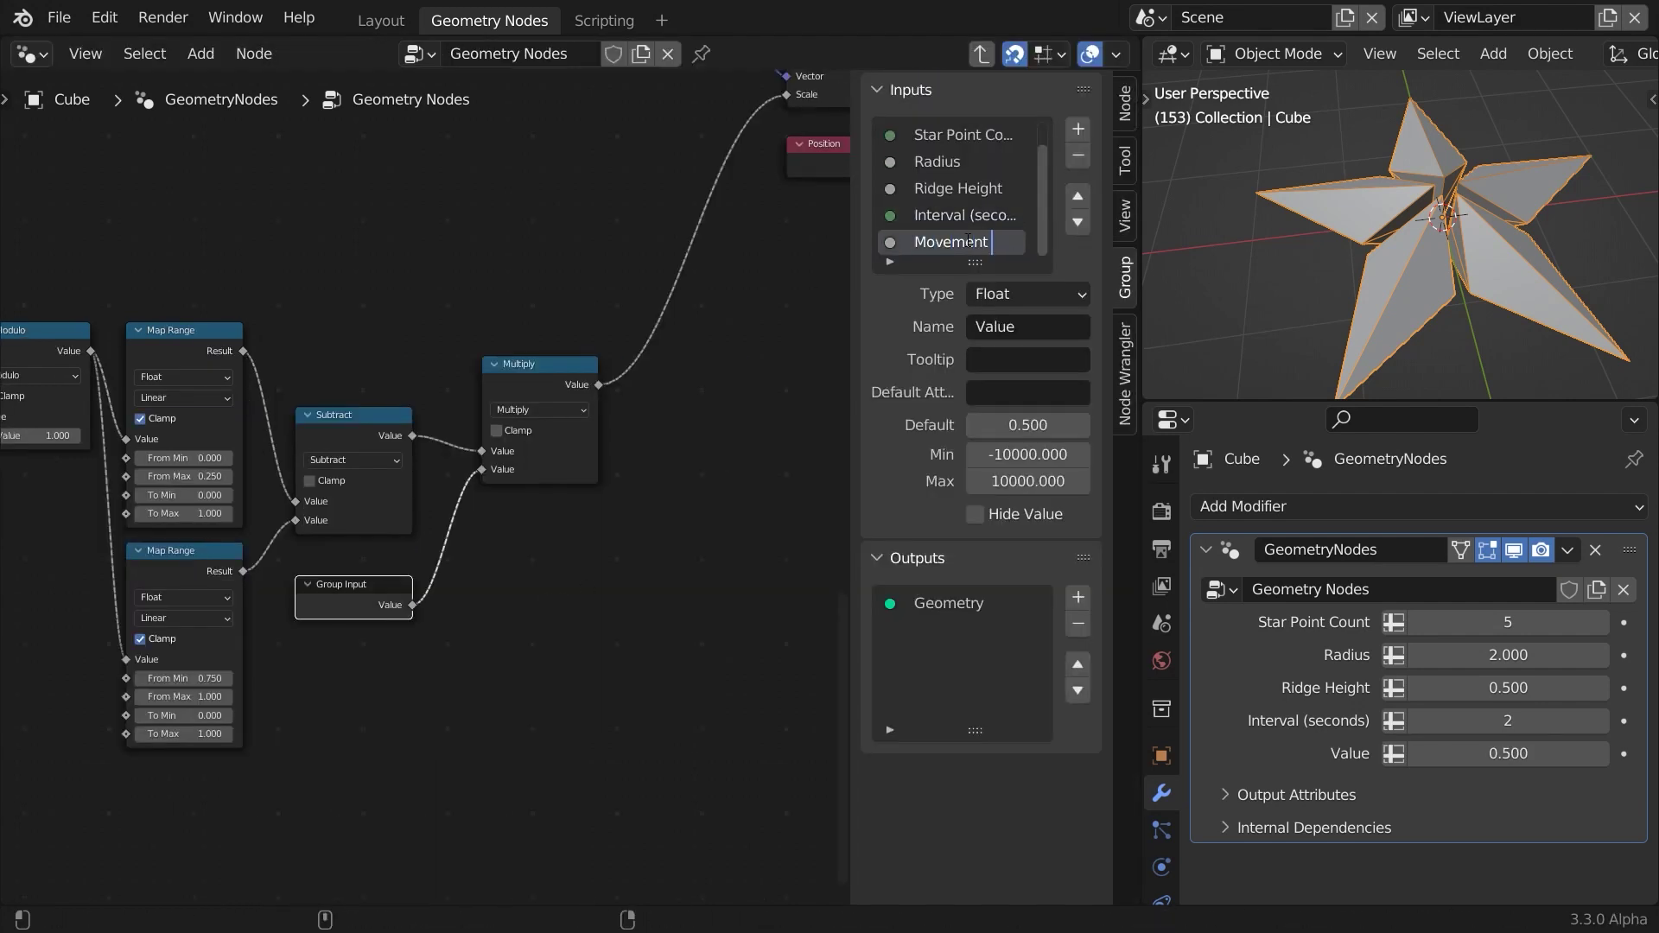
pyautogui.press('Return')
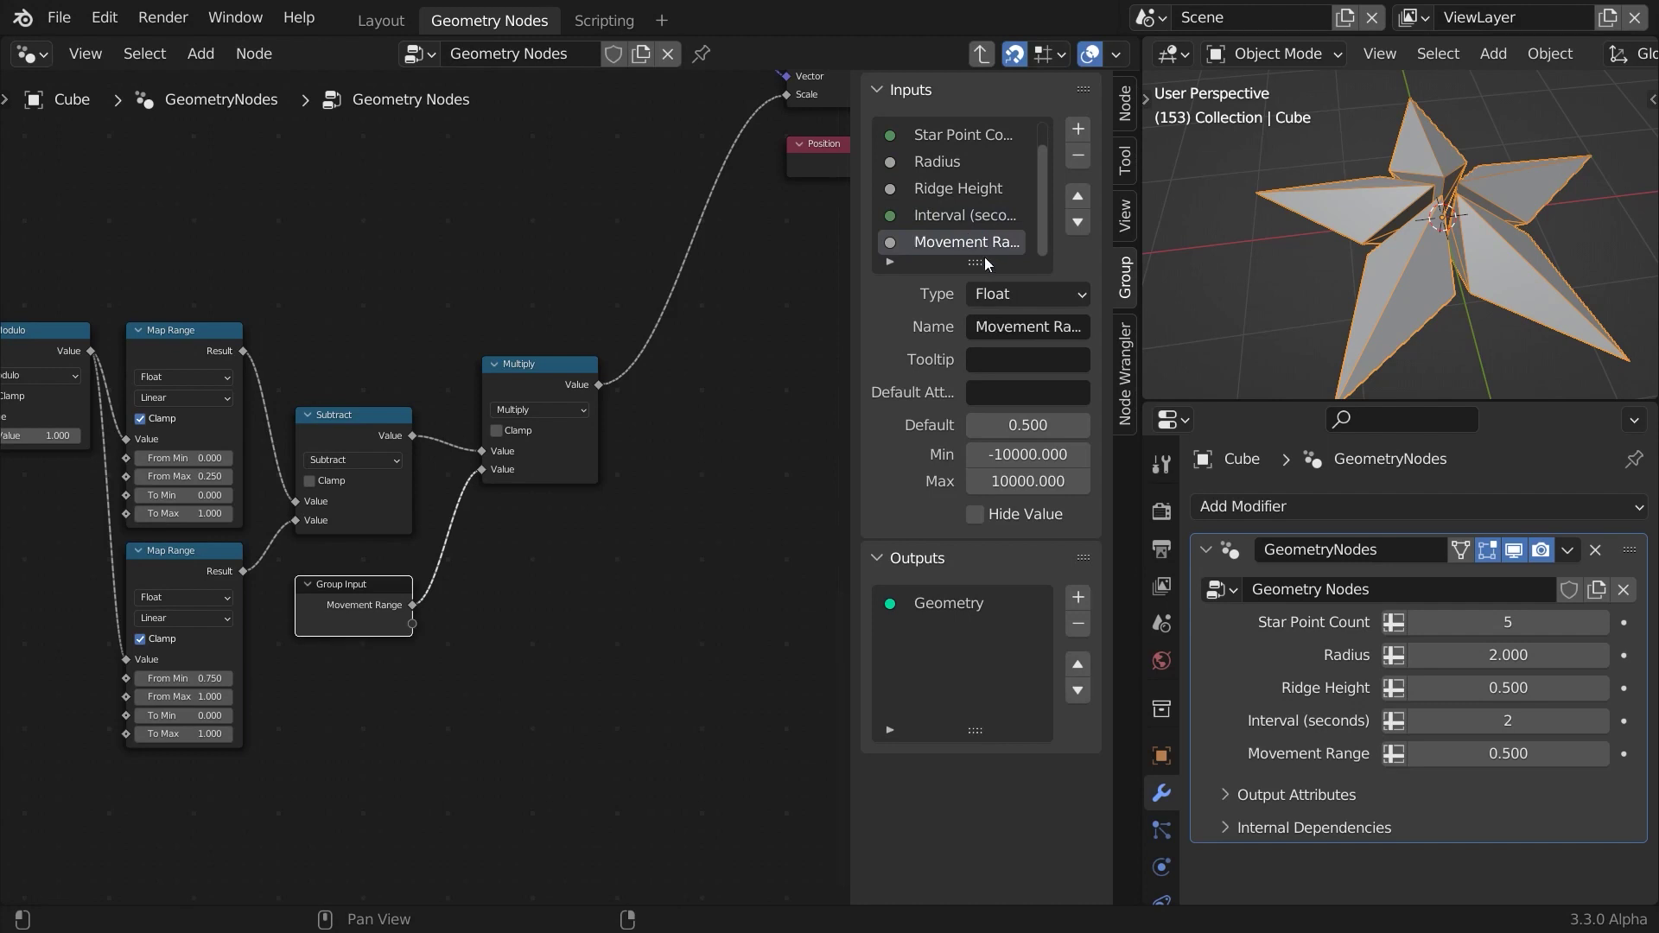
# Limit Movement Range to minimum 0 and maximum 1, then play the animation to check.
pyautogui.click(1041, 454)
pyautogui.write('0')
pyautogui.press('Tab')
pyautogui.write('1')
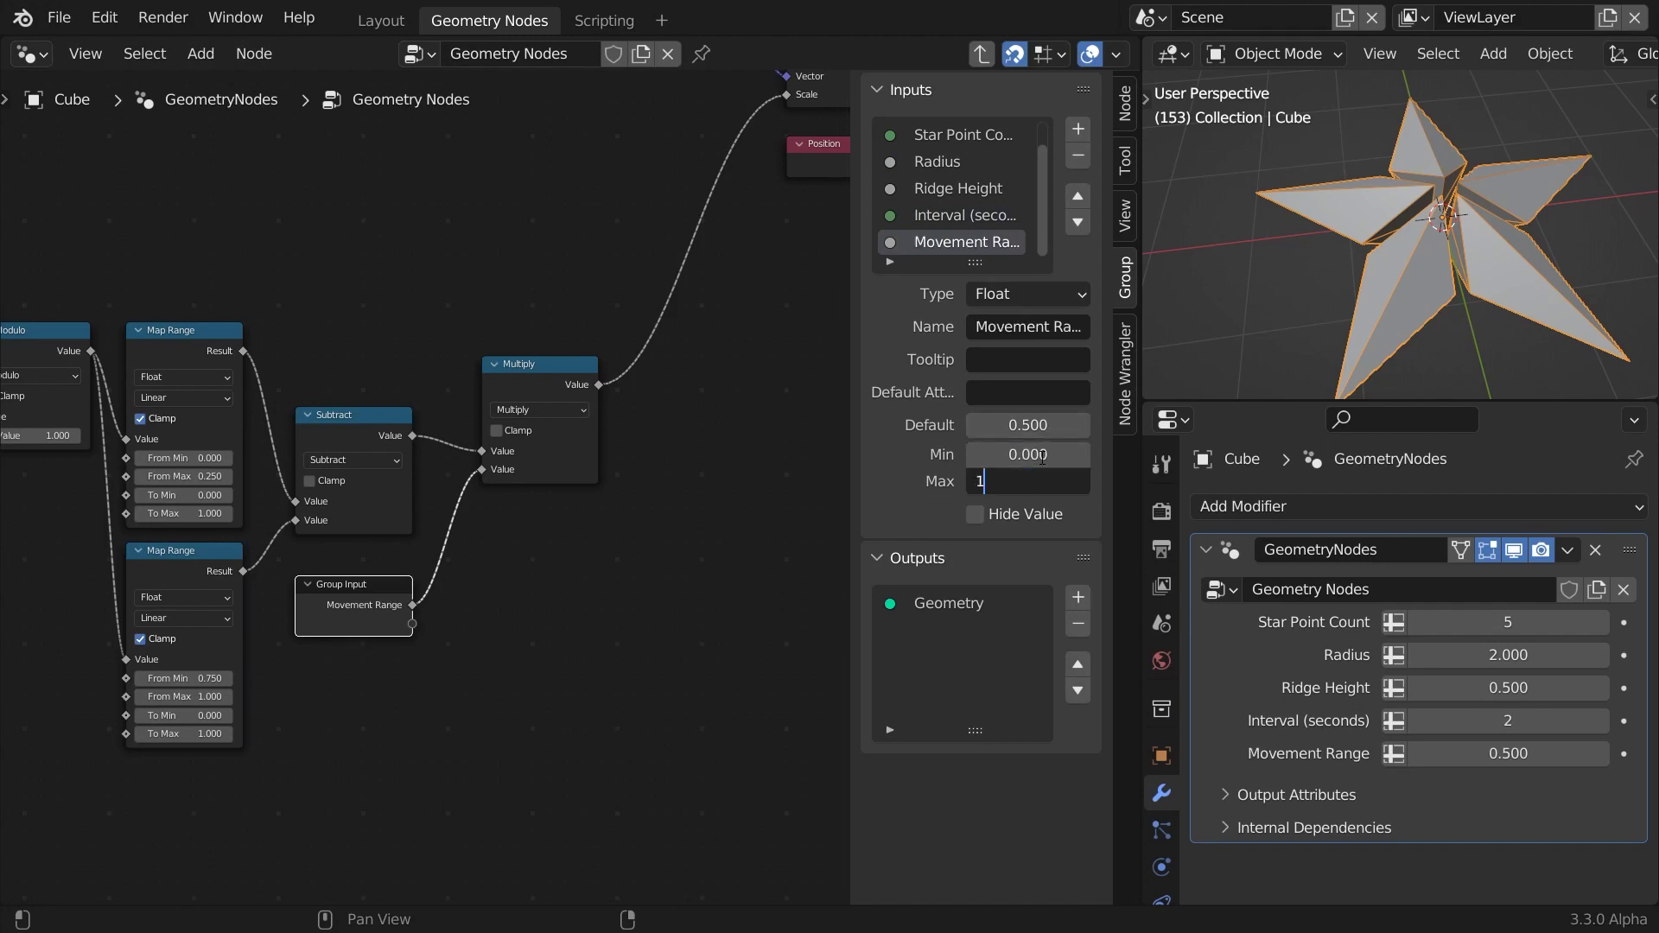
pyautogui.press('Return')
pyautogui.press('space')
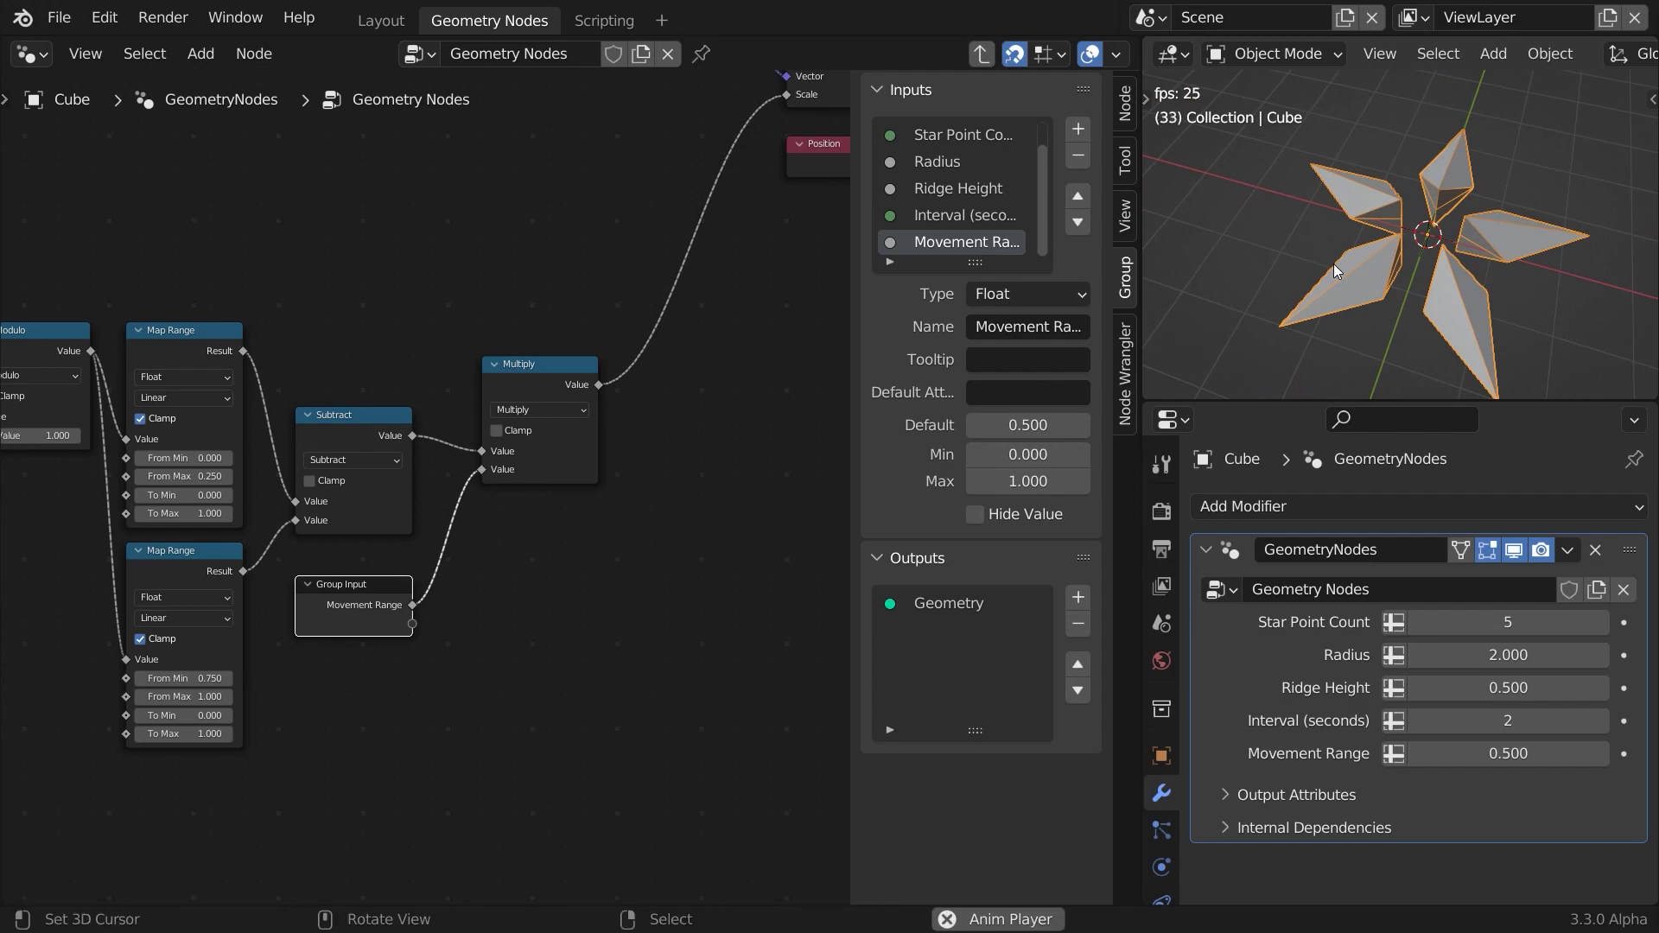
pyautogui.scroll(-2, 672, 424)
pyautogui.keyDown('shift'); pyautogui.scroll(4, 673, 423); pyautogui.keyUp('shift')
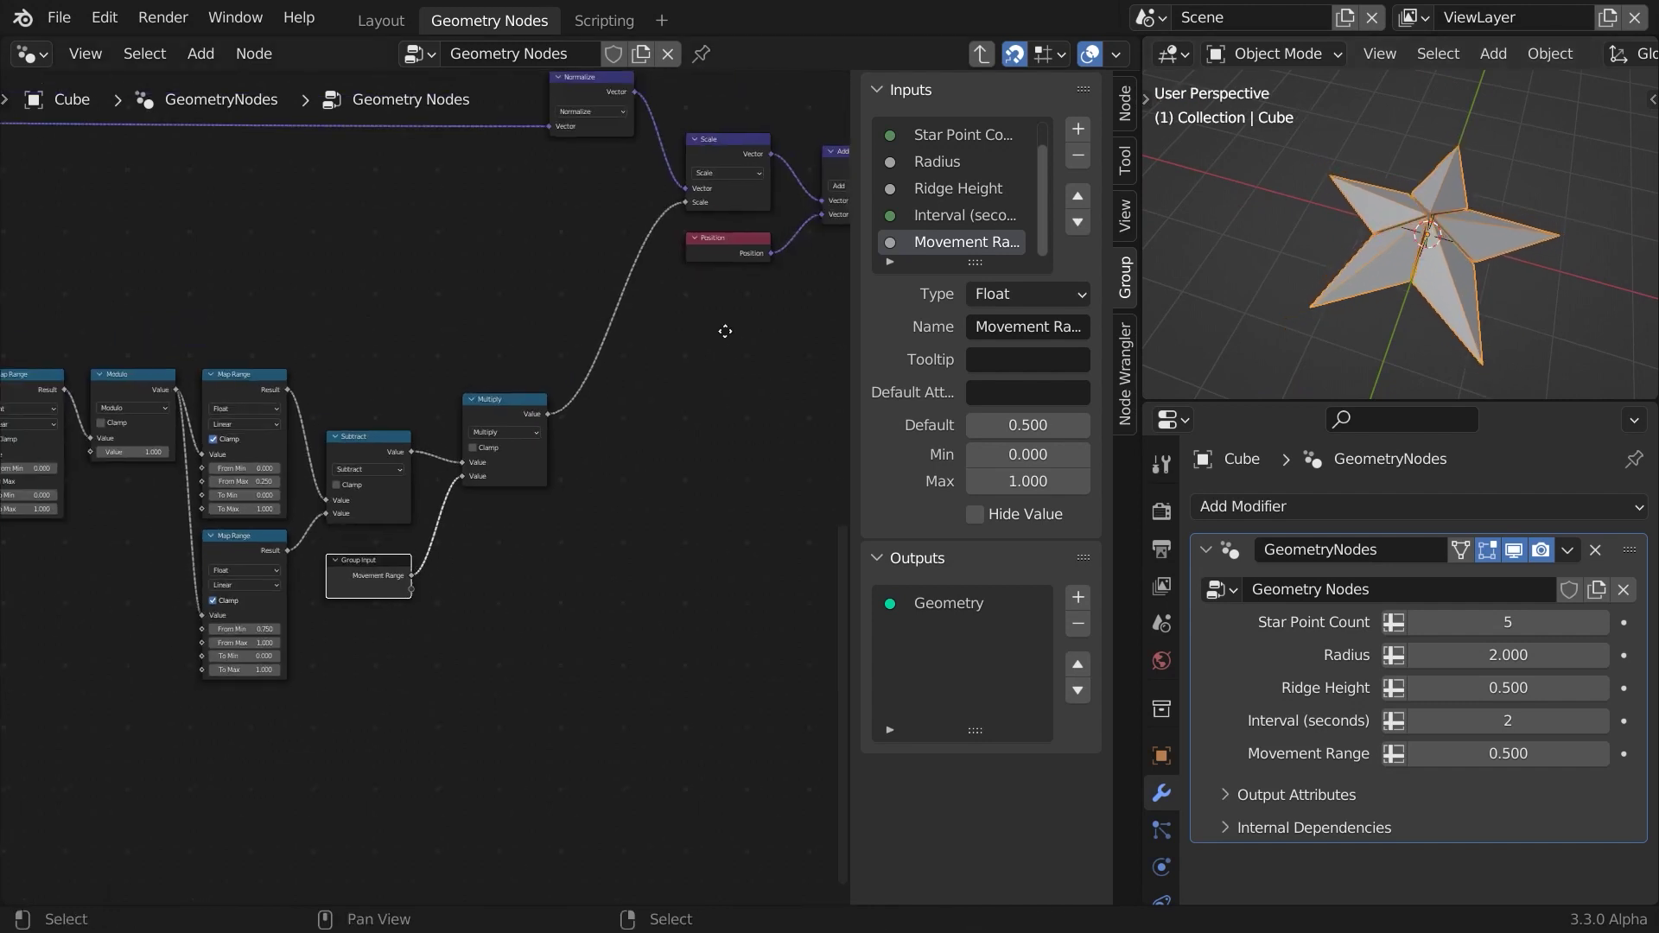
pyautogui.keyDown('ctrl'); pyautogui.hscroll(5, 547, 387); pyautogui.keyUp('ctrl')
# Add a Vector Rotate node after Add, using the Normalize output as its axis.
pyautogui.moveTo(563, 334); pyautogui.dragTo(698, 406)
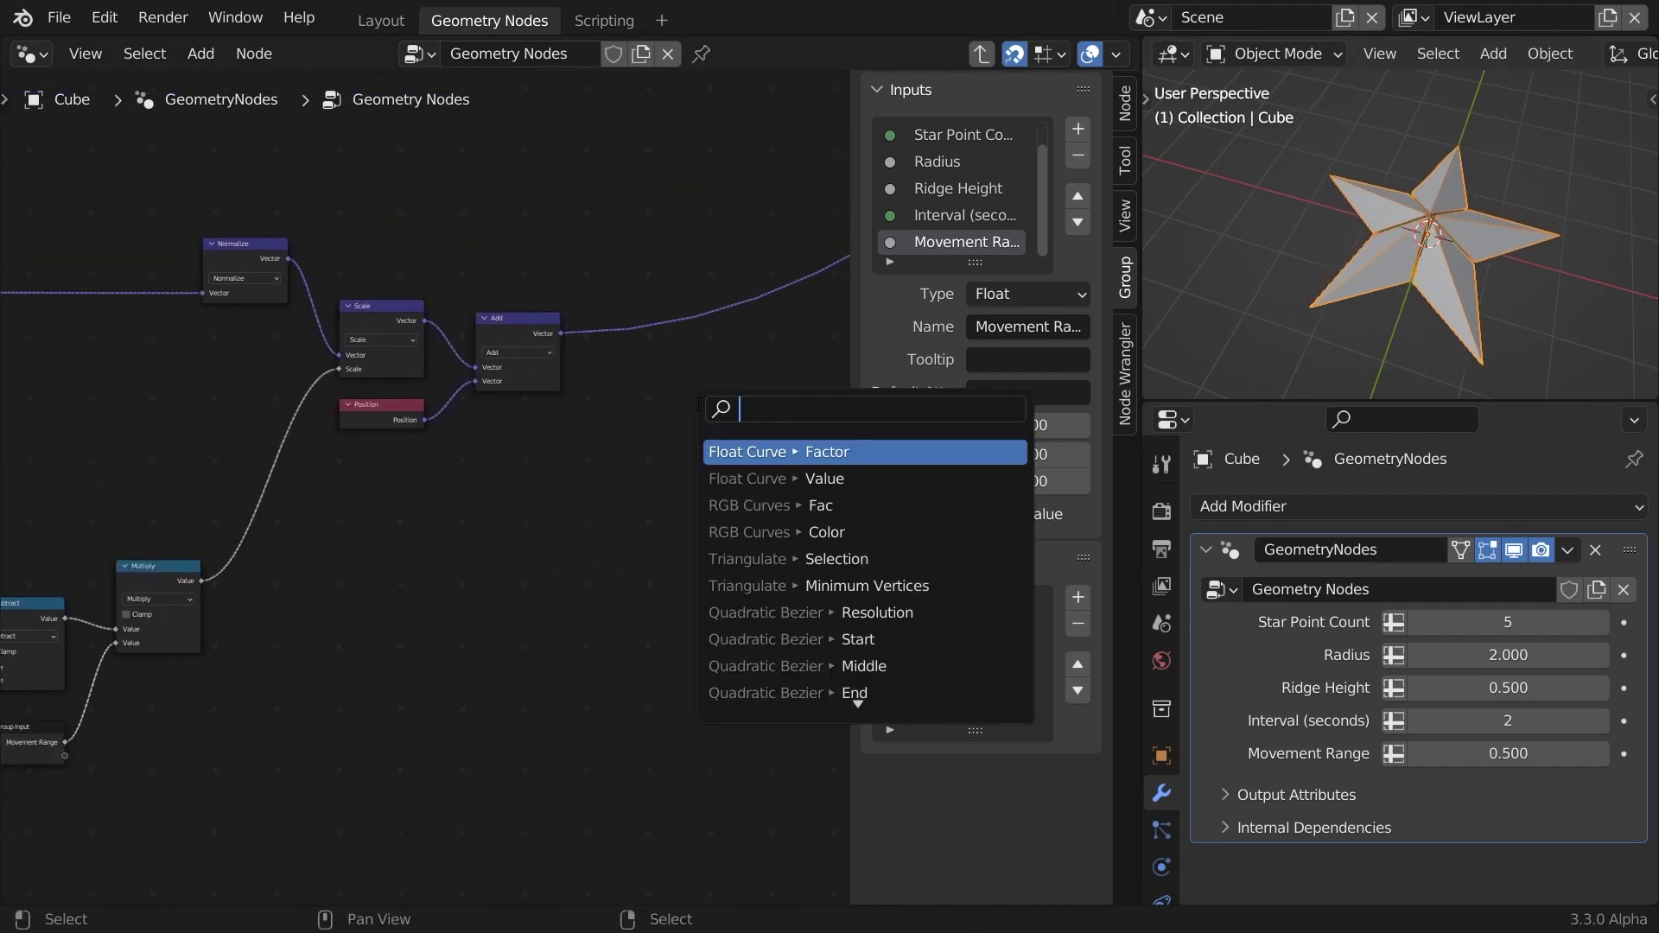
pyautogui.write('vector ro')
pyautogui.press('Return')
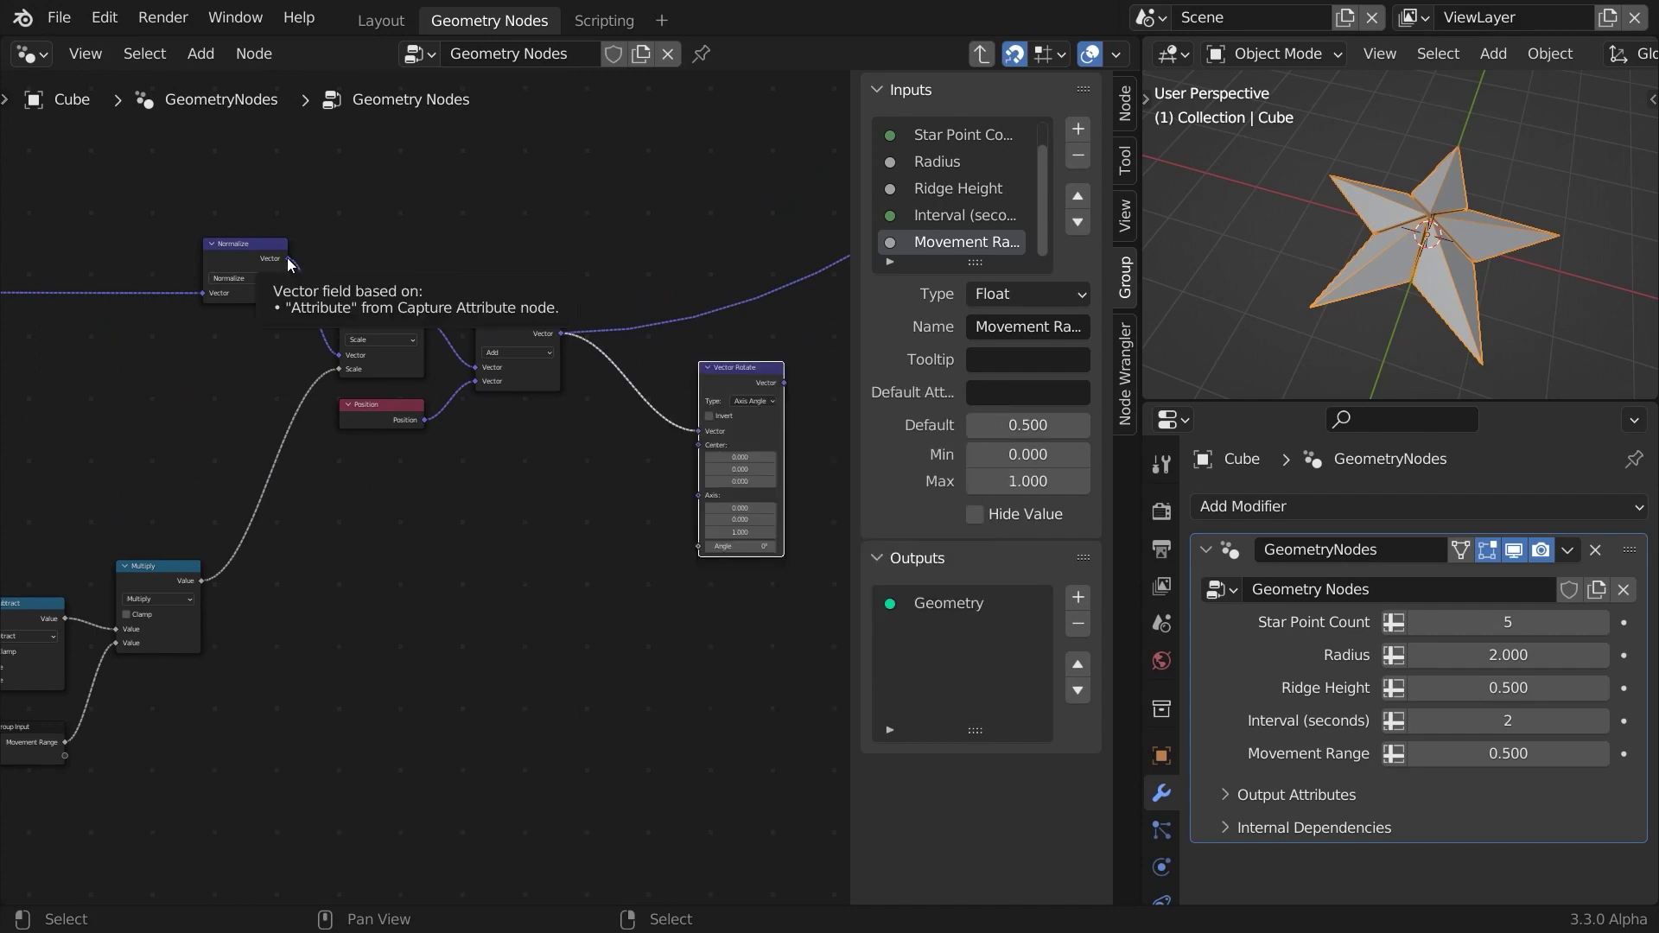
pyautogui.moveTo(287, 257); pyautogui.dragTo(700, 496)
# Route the Vector Rotate result into Set Position's Position input.
pyautogui.scroll(-3, 631, 536)
pyautogui.moveTo(630, 530); pyautogui.dragTo(125, 672, button='middle')
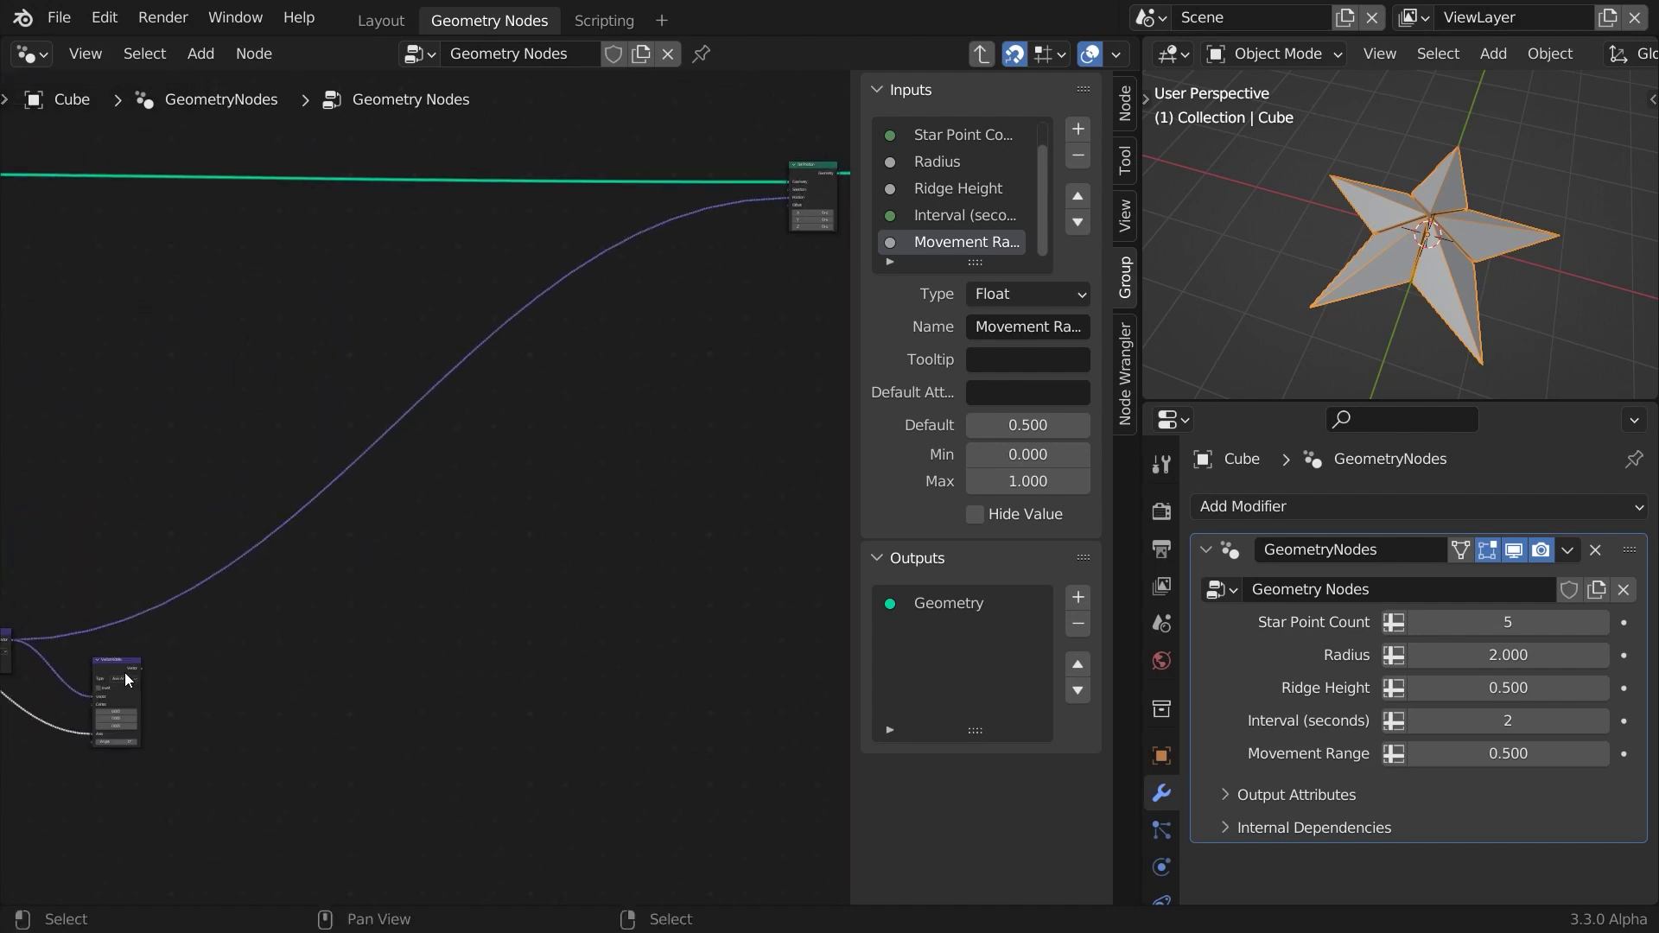
pyautogui.keyDown('alt'); pyautogui.keyDown('shift'); pyautogui.moveTo(116, 660); pyautogui.dragTo(808, 192, button='right'); pyautogui.keyUp('shift'); pyautogui.keyUp('alt')
pyautogui.click(813, 196)
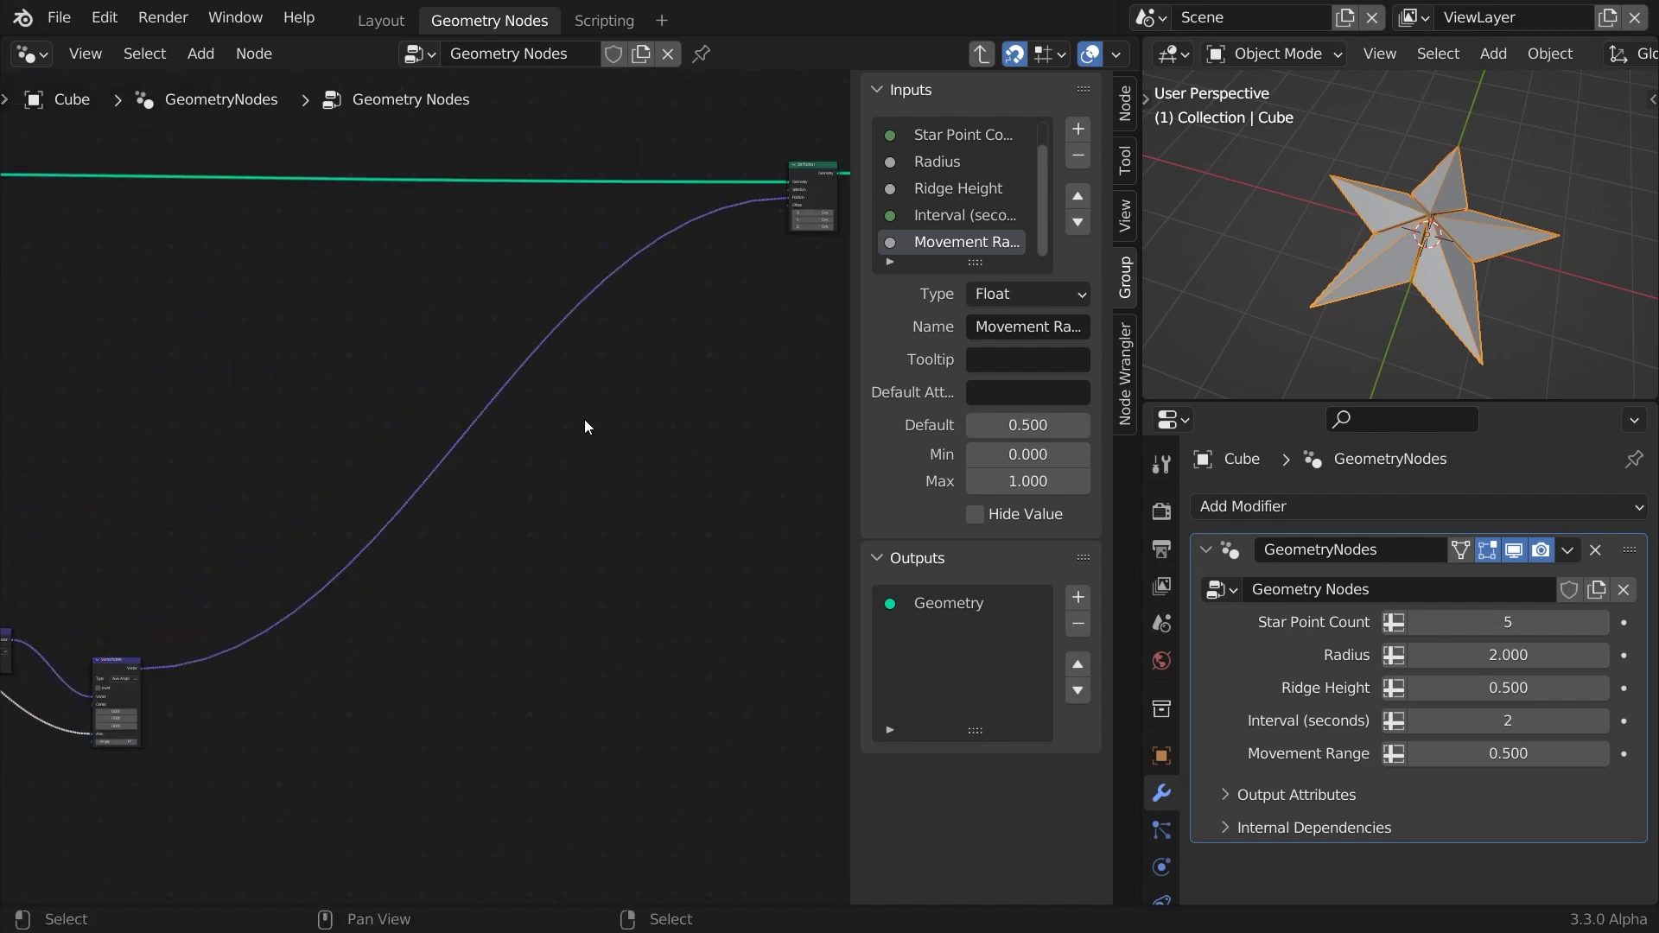
pyautogui.moveTo(301, 702); pyautogui.dragTo(368, 664, button='middle')
pyautogui.scroll(5, 368, 663)
pyautogui.press('n')
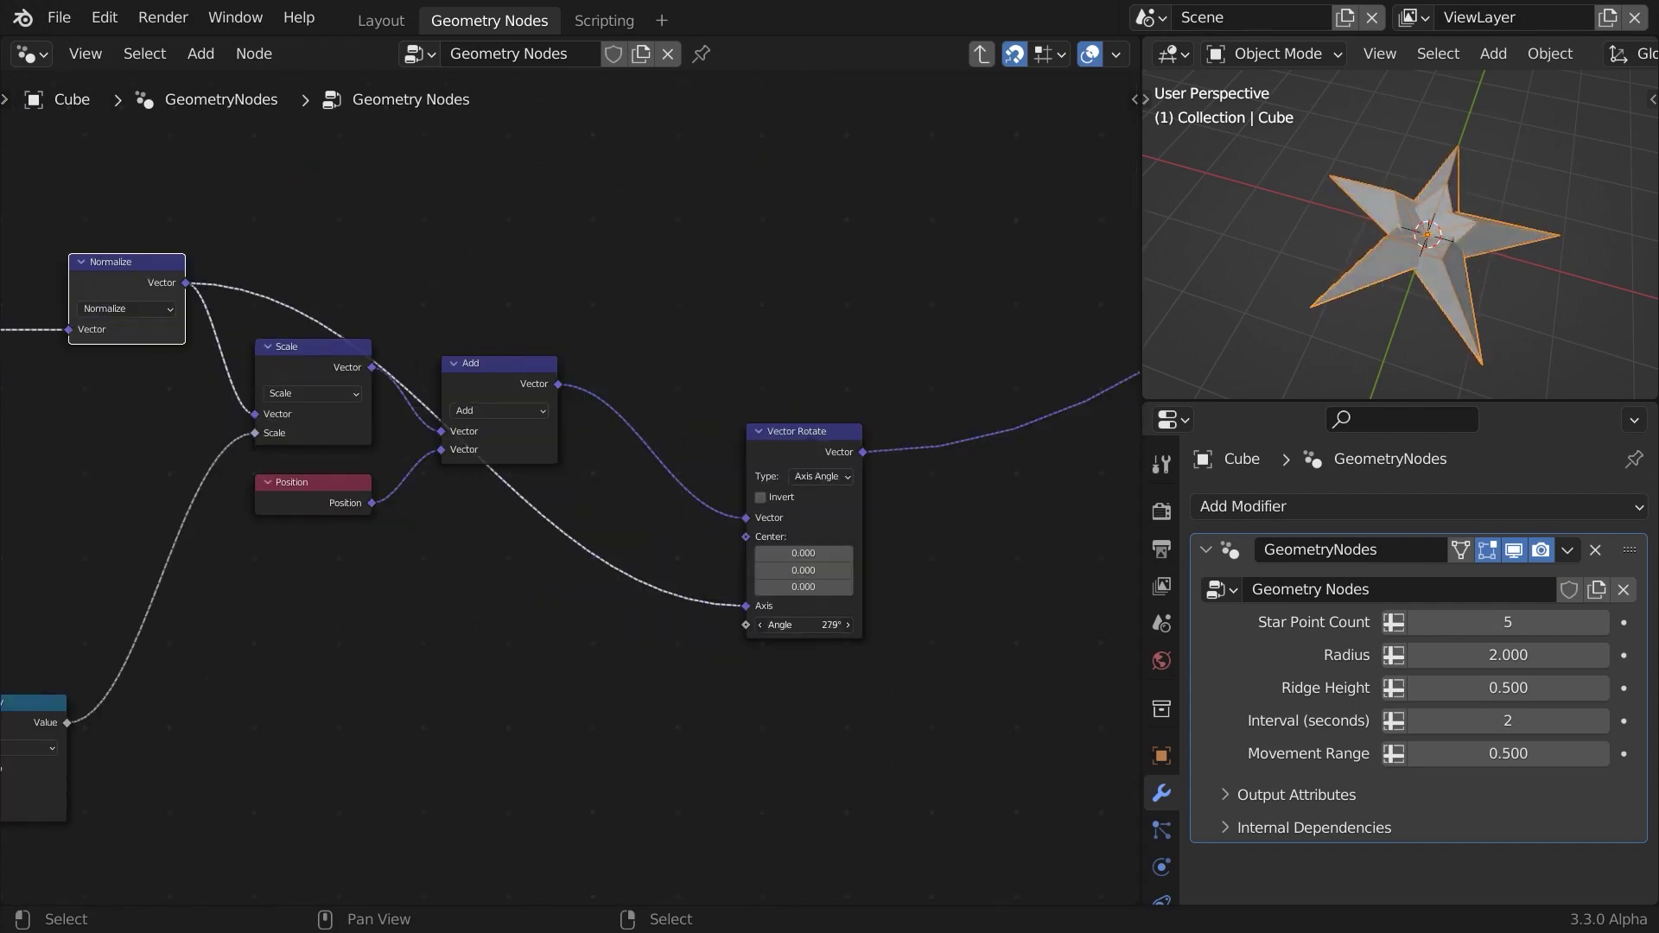
# Test the rotation angle on the star pieces, then reset it to 0°.
pyautogui.moveTo(821, 629); pyautogui.dragTo(821, 629)
pyautogui.press('BackSpace')
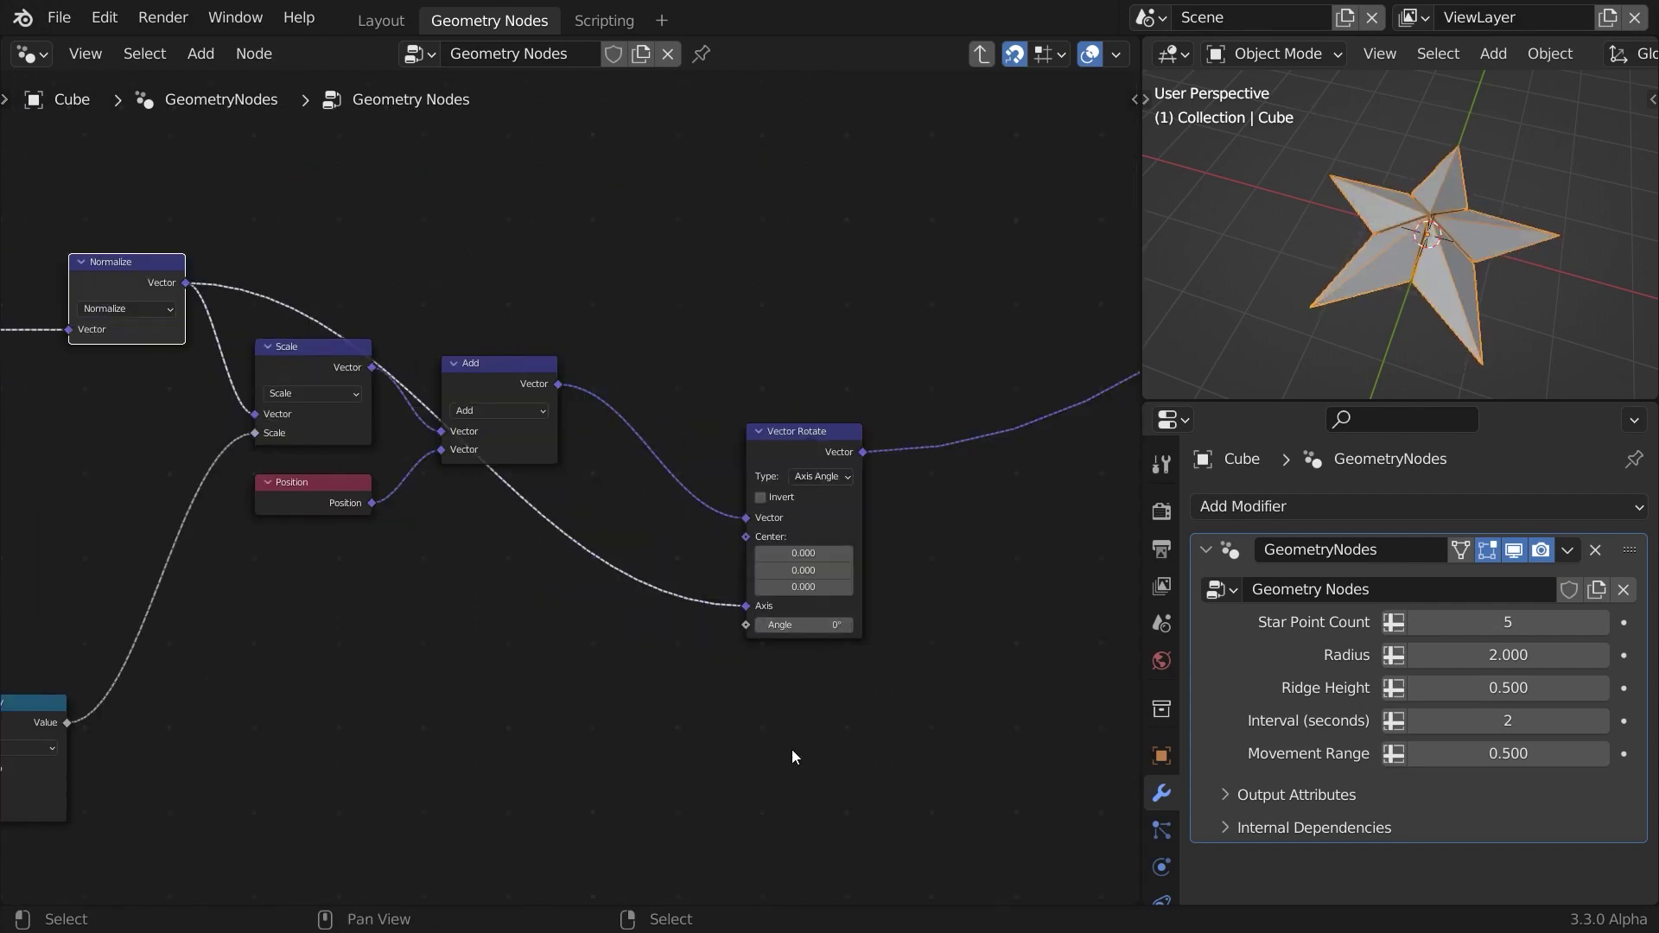
pyautogui.moveTo(516, 798); pyautogui.dragTo(985, 622, button='middle')
pyautogui.scroll(-3, 778, 649)
# Duplicate the timer chain, deleting the copied Subtract, Multiply, Group Input and lower Map Range.
pyautogui.moveTo(677, 719); pyautogui.dragTo(175, 422)
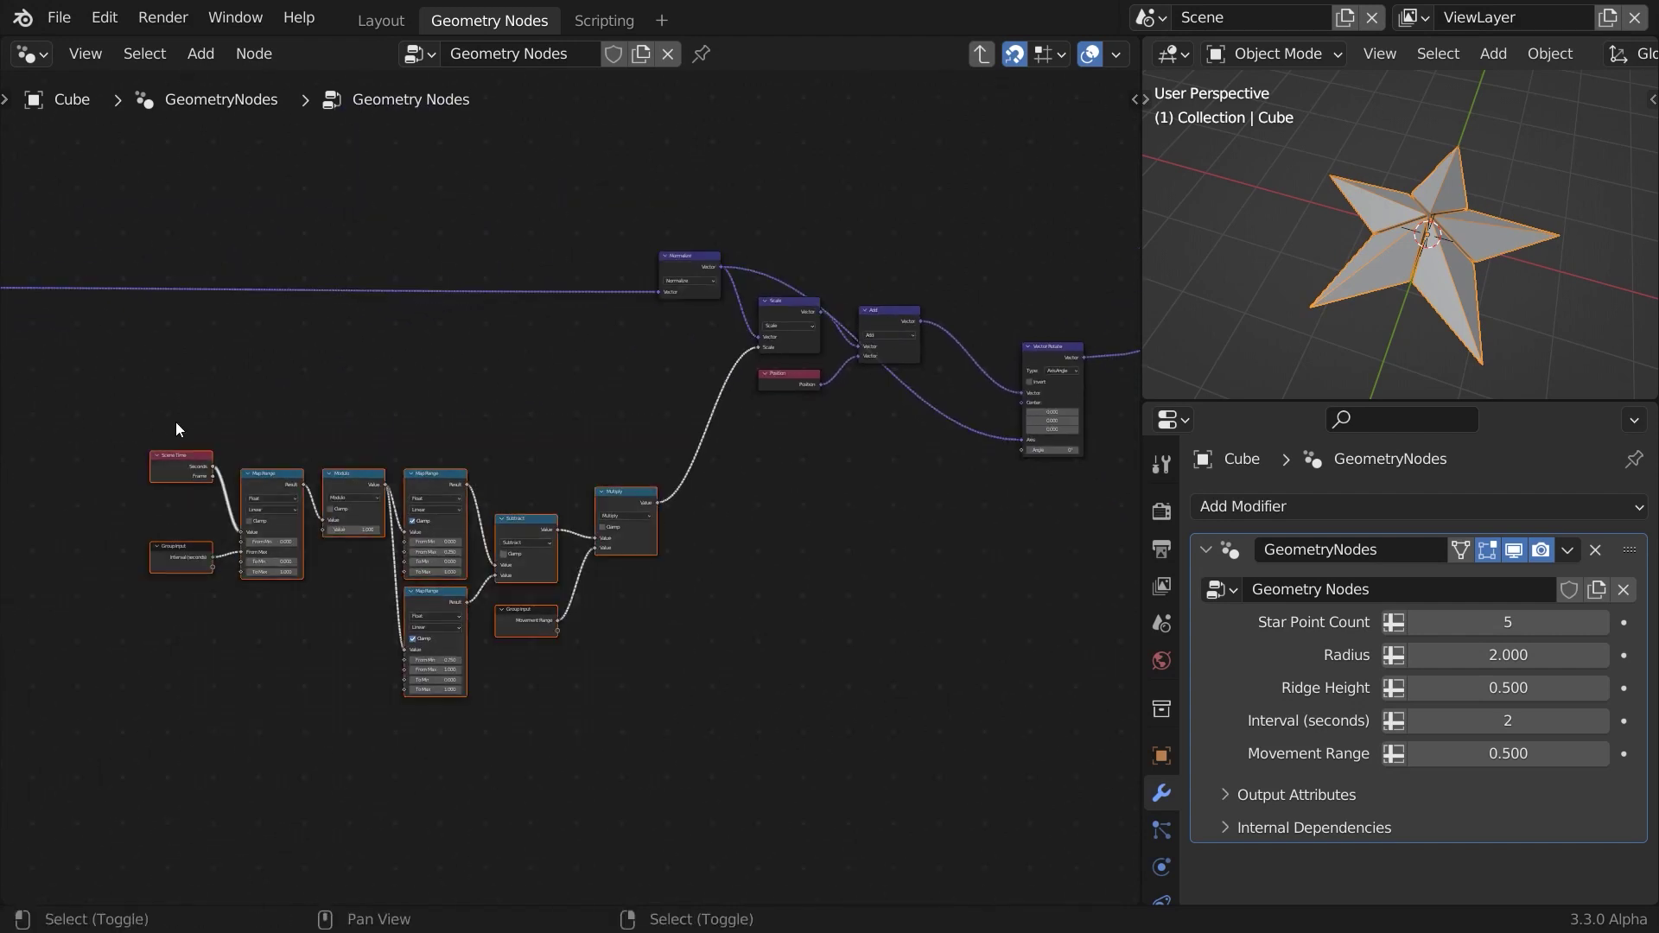
pyautogui.hotkey('shift', 'd')
pyautogui.moveTo(874, 665); pyautogui.dragTo(648, 449, button='middle')
pyautogui.scroll(3, 619, 387)
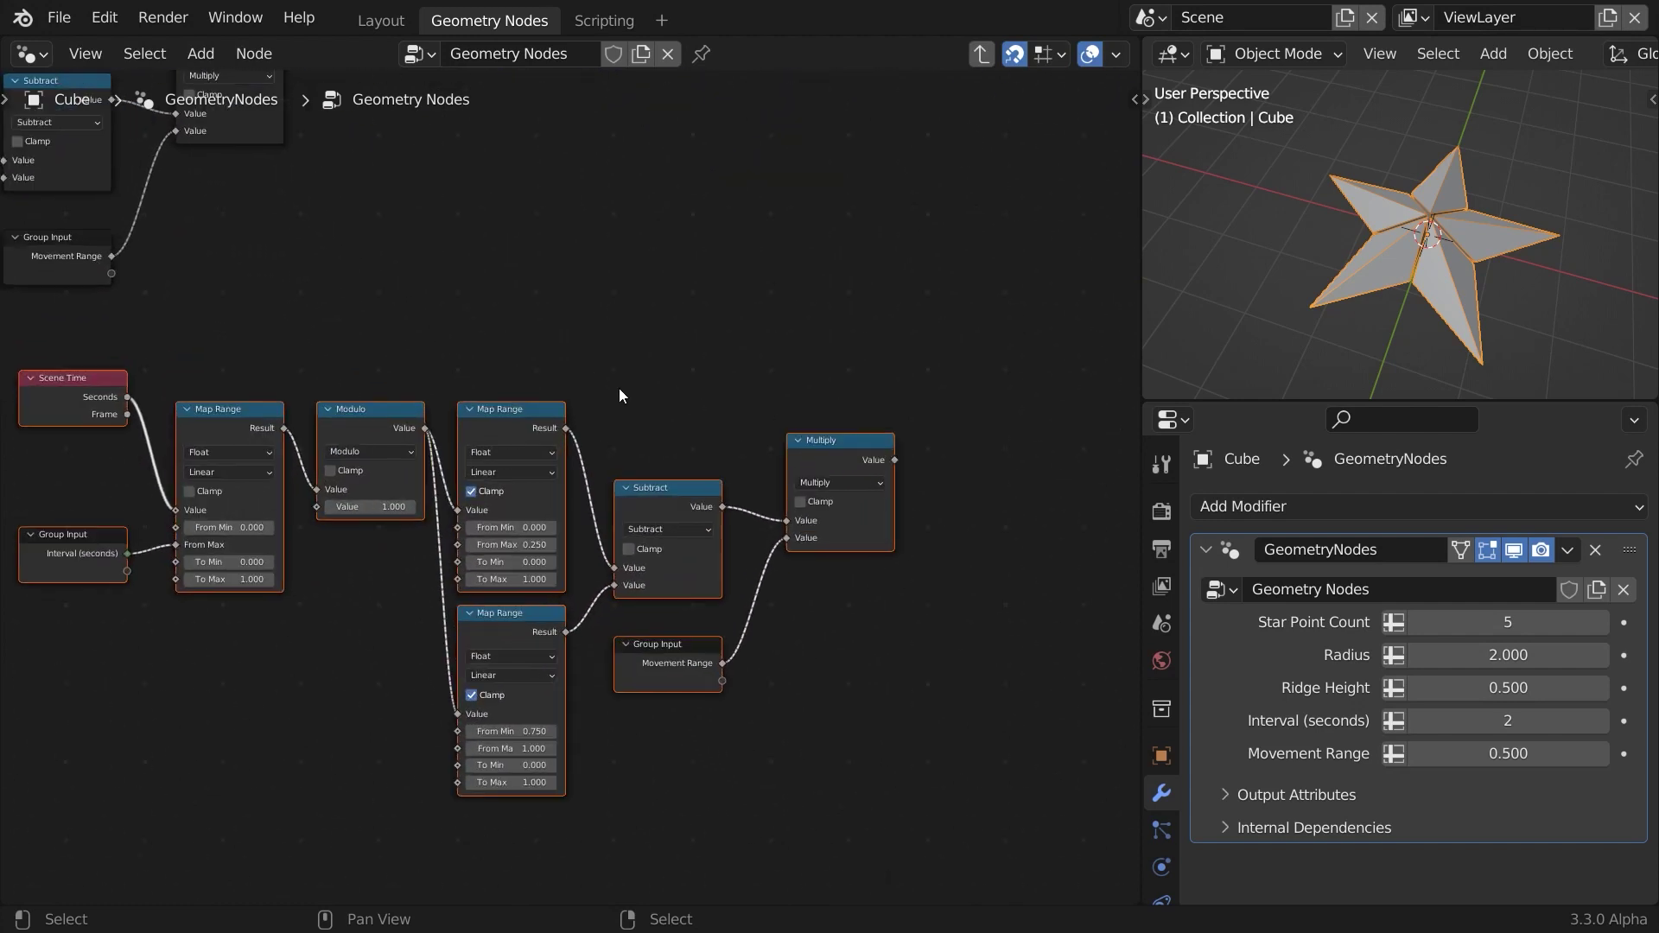
pyautogui.moveTo(962, 412); pyautogui.dragTo(610, 736)
pyautogui.press('x')
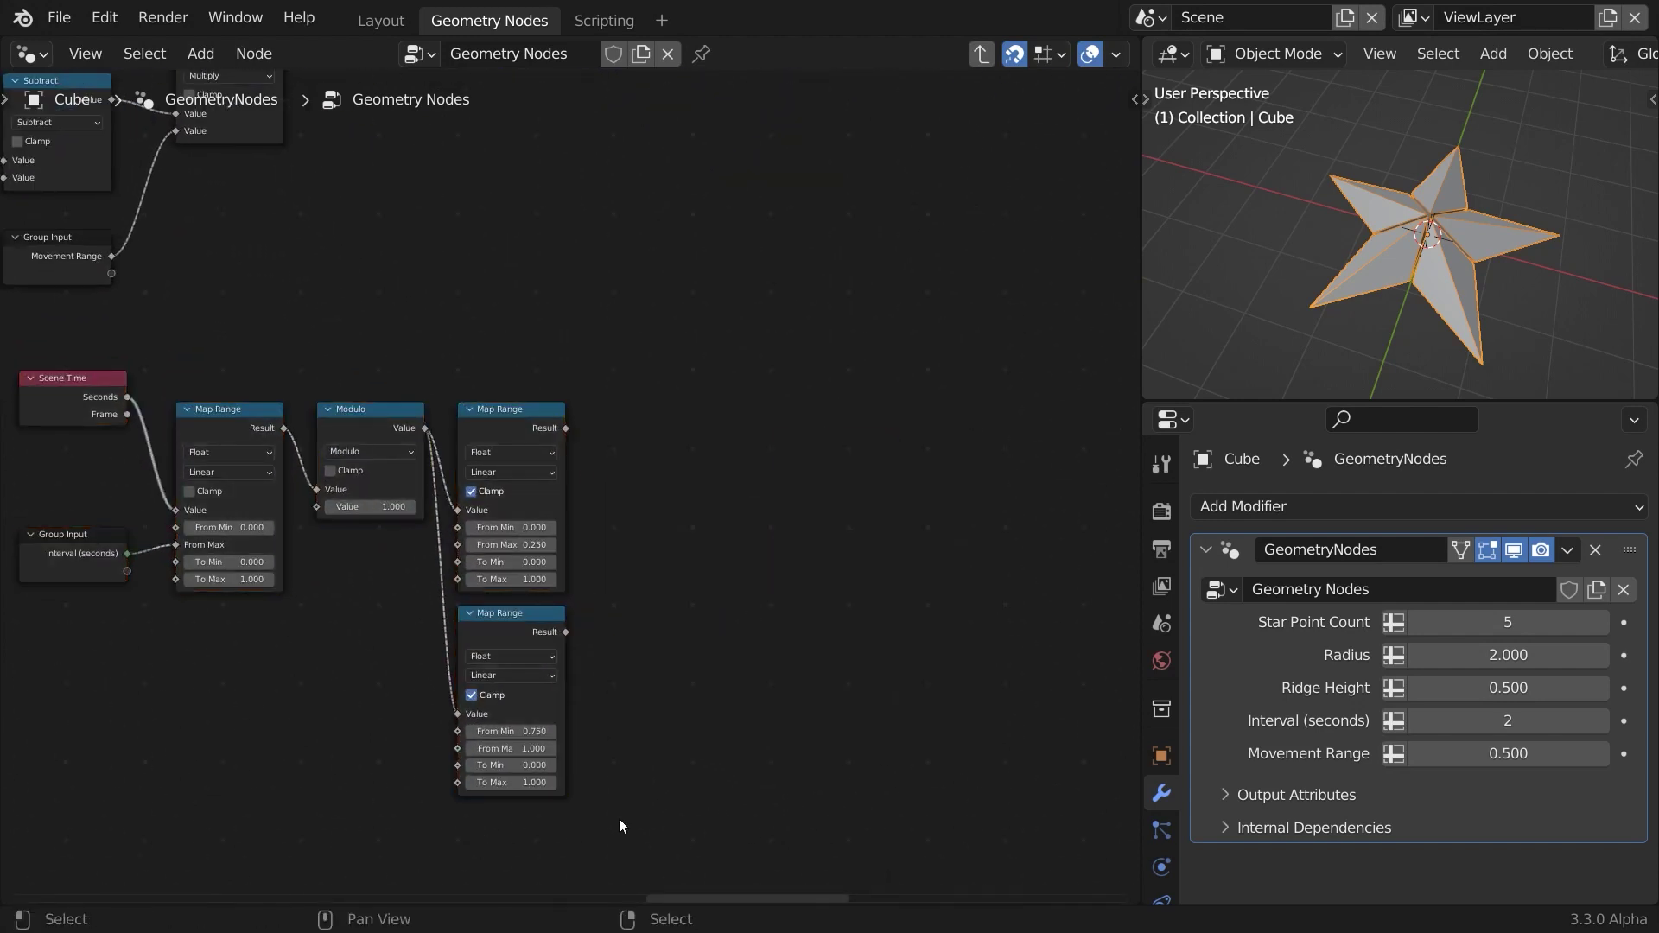
pyautogui.moveTo(612, 838); pyautogui.dragTo(405, 632)
pyautogui.press('x')
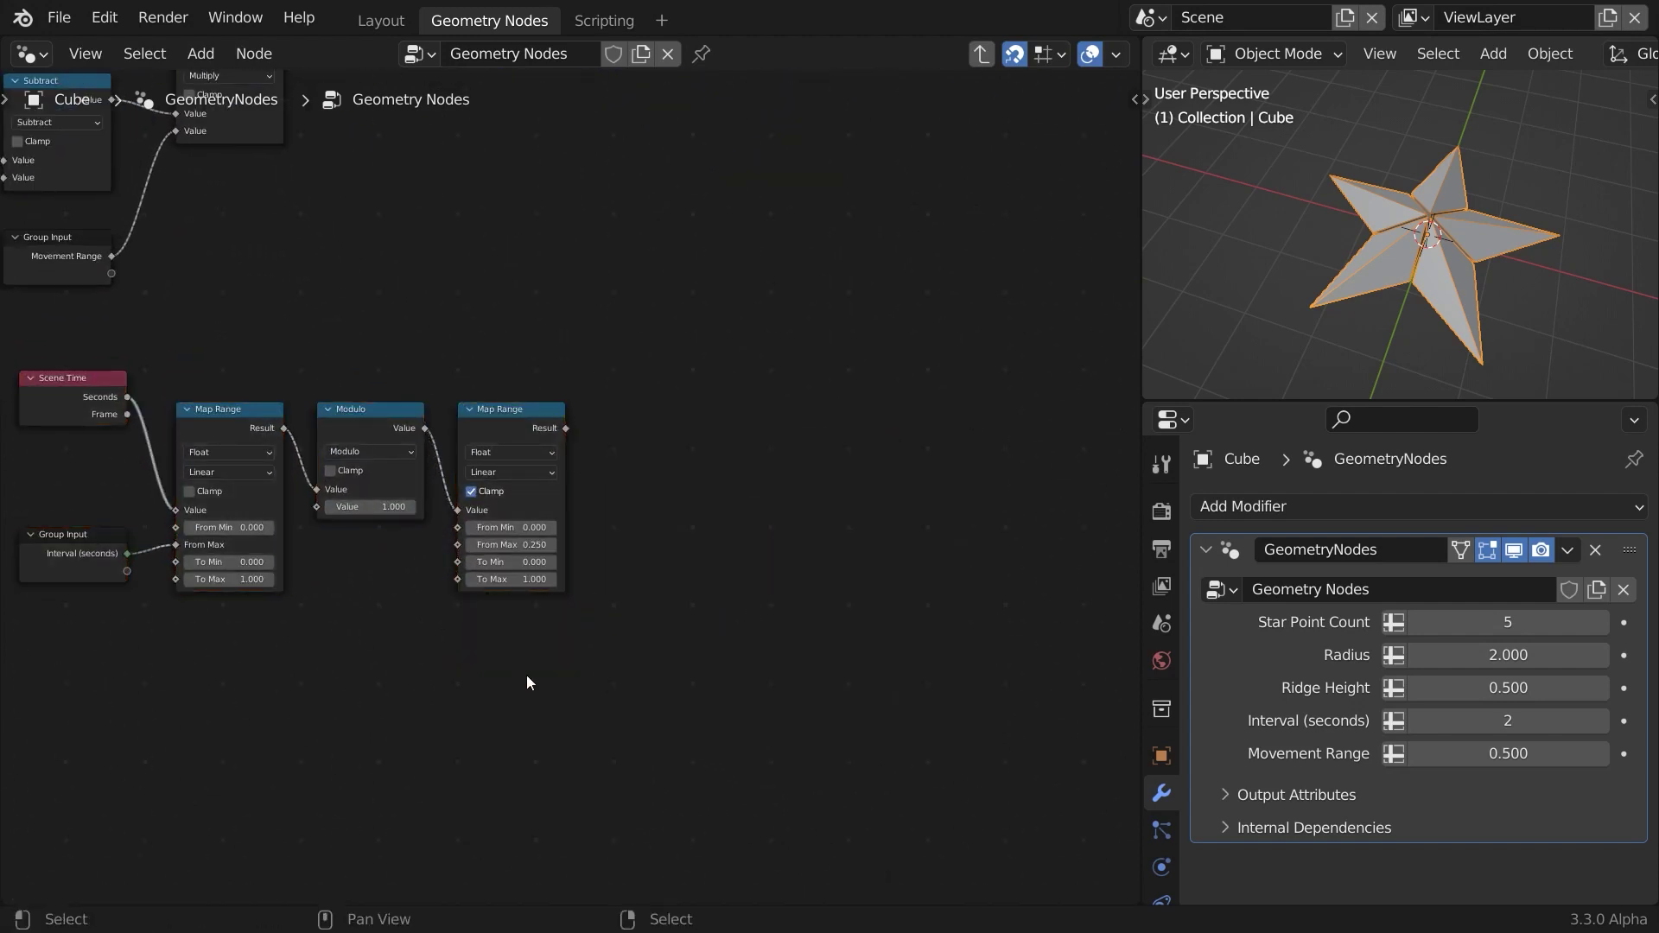
# Place the copied timer nodes beside Vector Rotate and set From Min 0.25 and To Max #tau.
pyautogui.moveTo(529, 671); pyautogui.dragTo(19, 372)
pyautogui.moveTo(593, 277); pyautogui.dragTo(498, 593, button='middle')
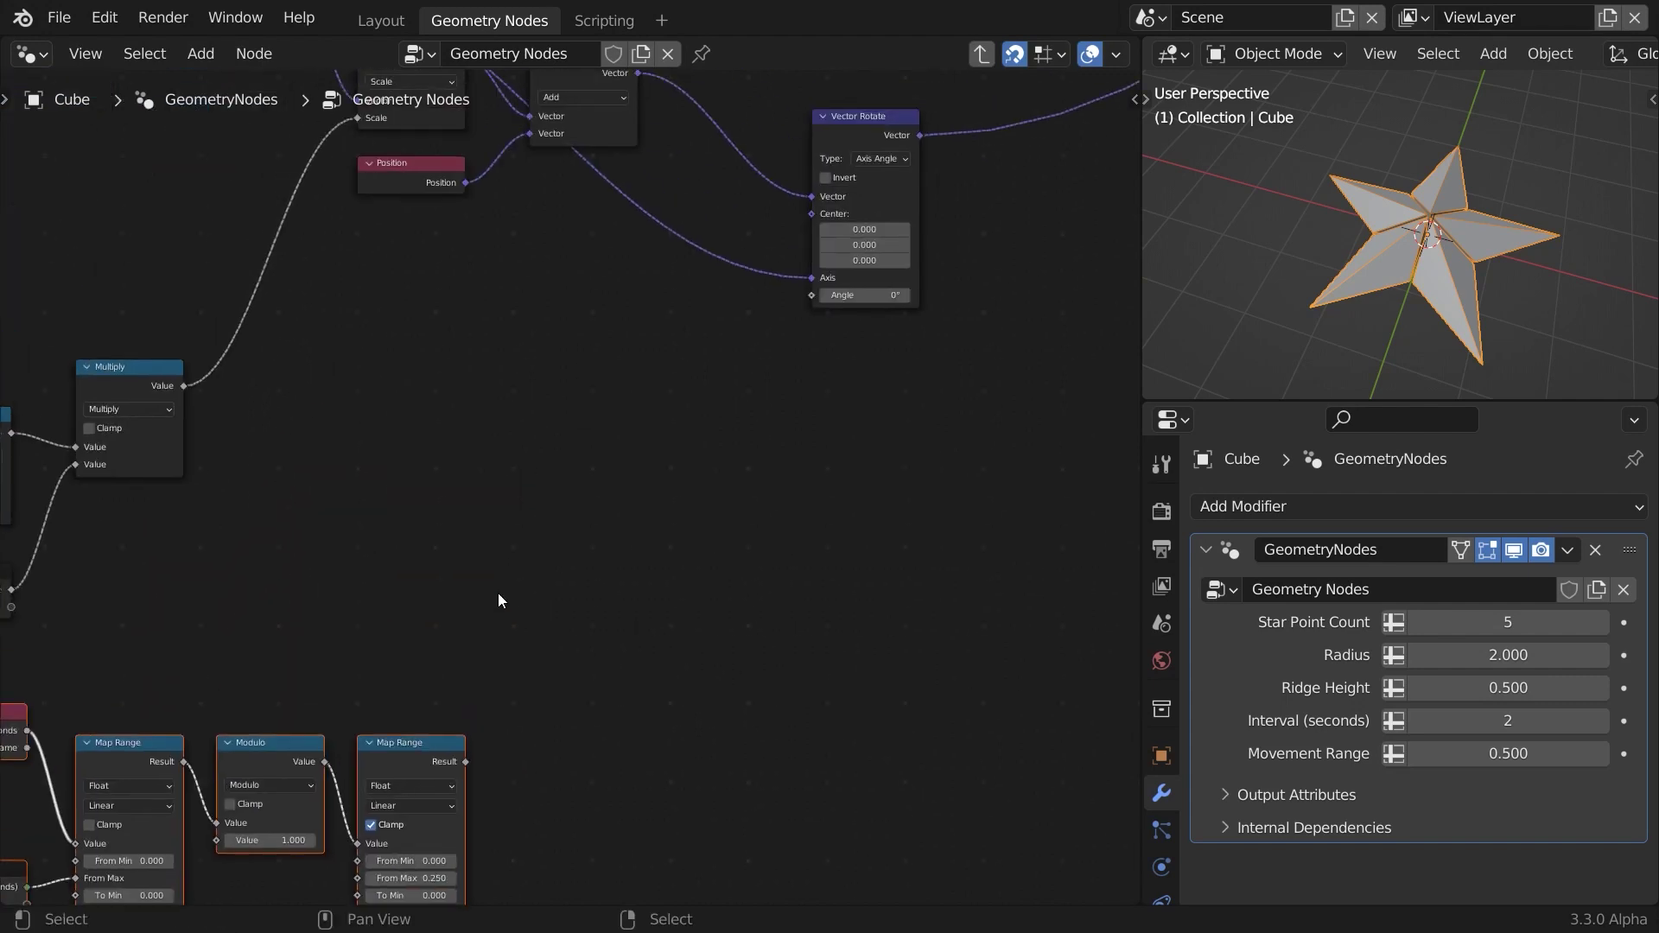
pyautogui.press('g')
pyautogui.click(764, 407)
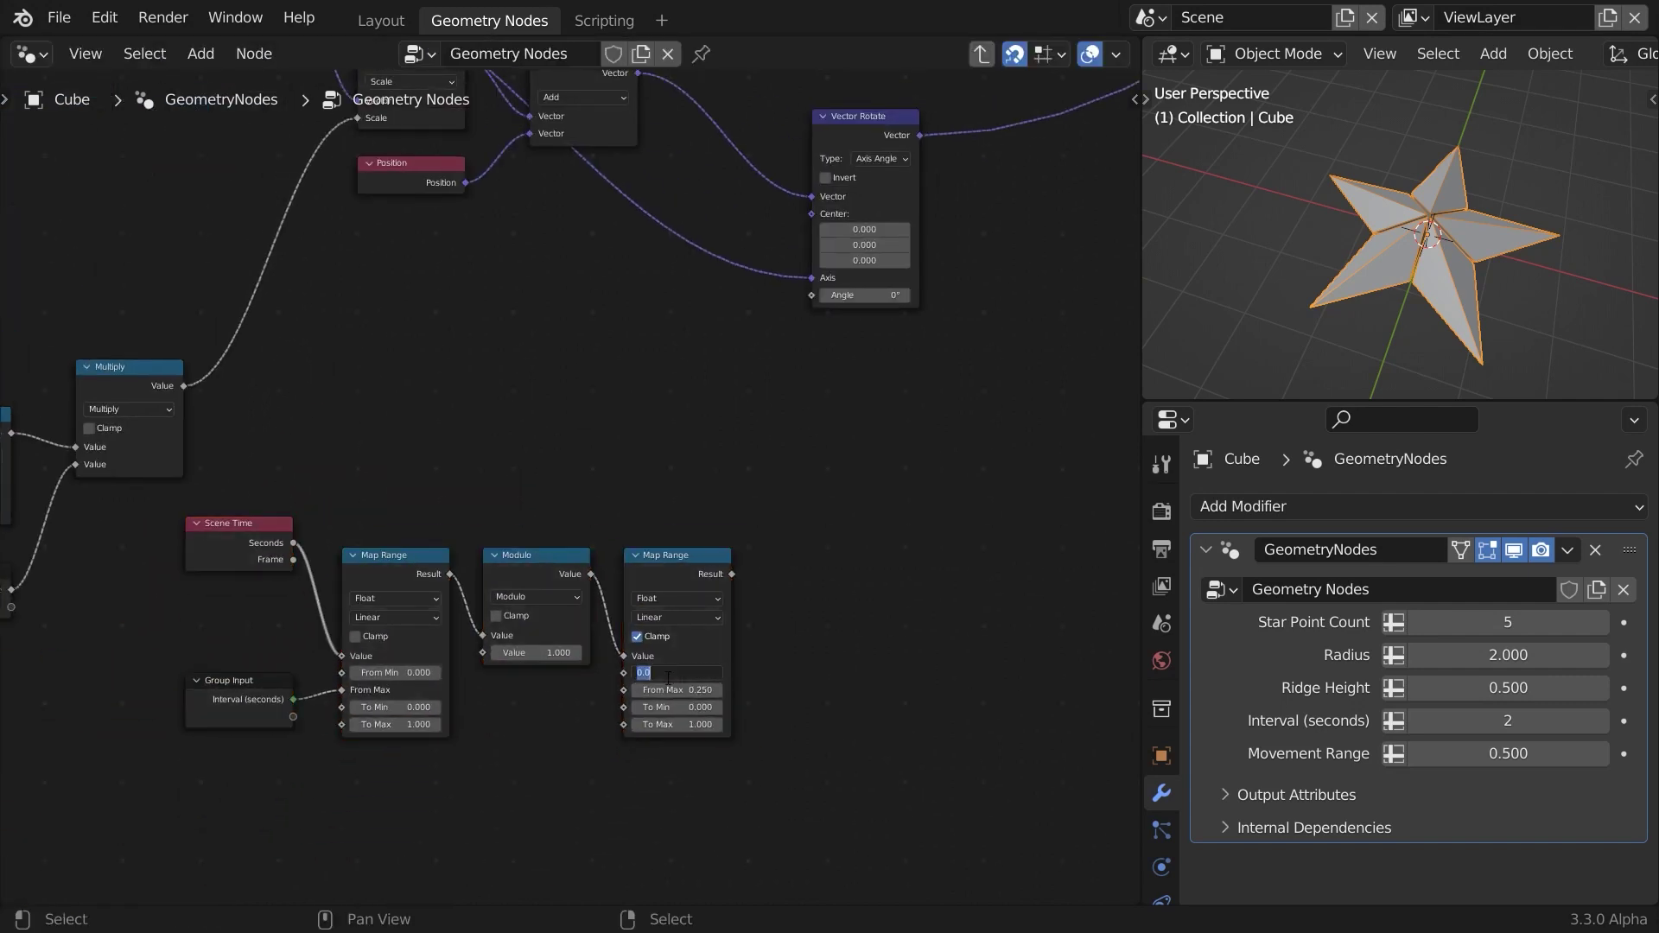
pyautogui.press('Tab')
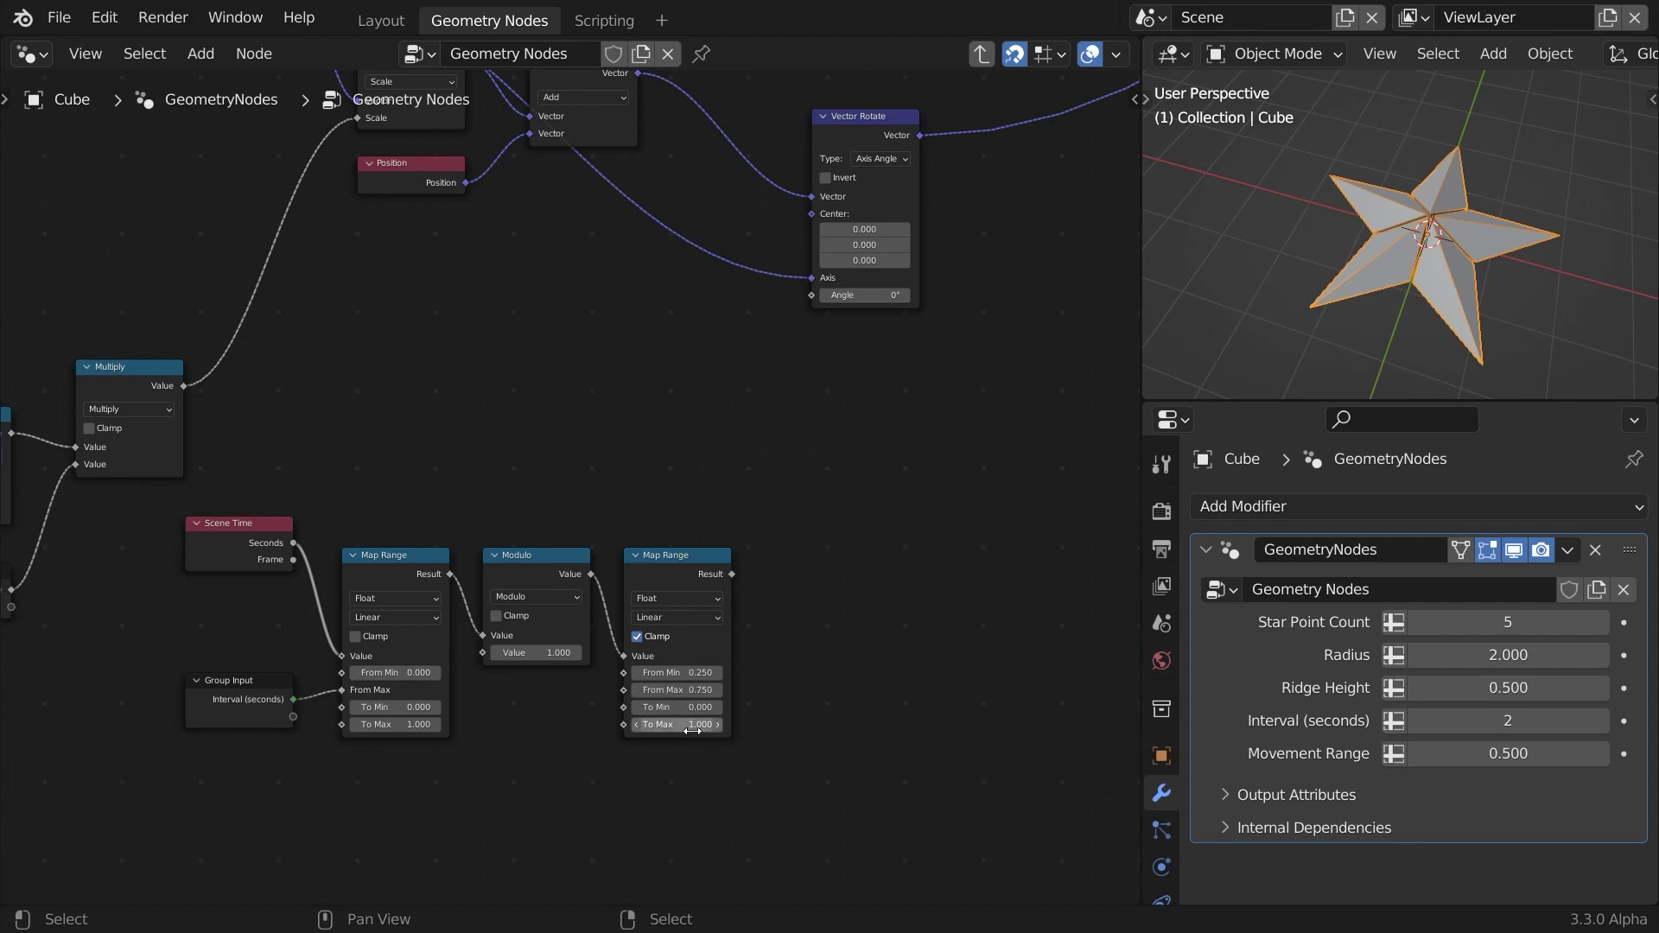
pyautogui.write('#')
pyautogui.moveTo(731, 573); pyautogui.dragTo(808, 297)
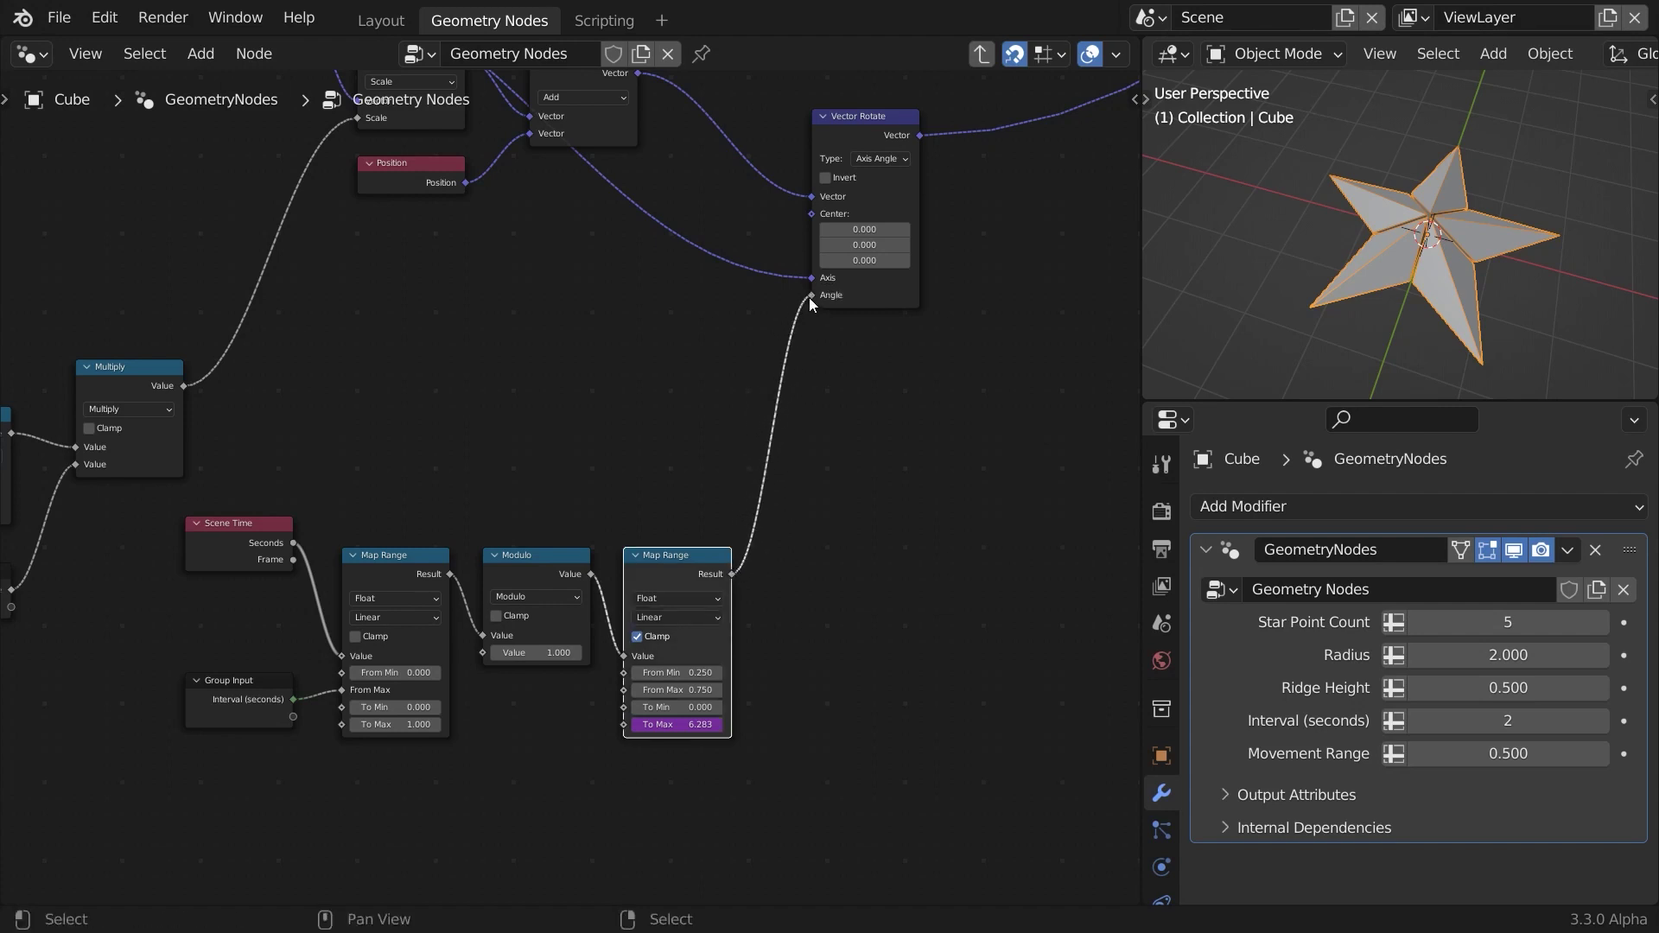
pyautogui.press('space')
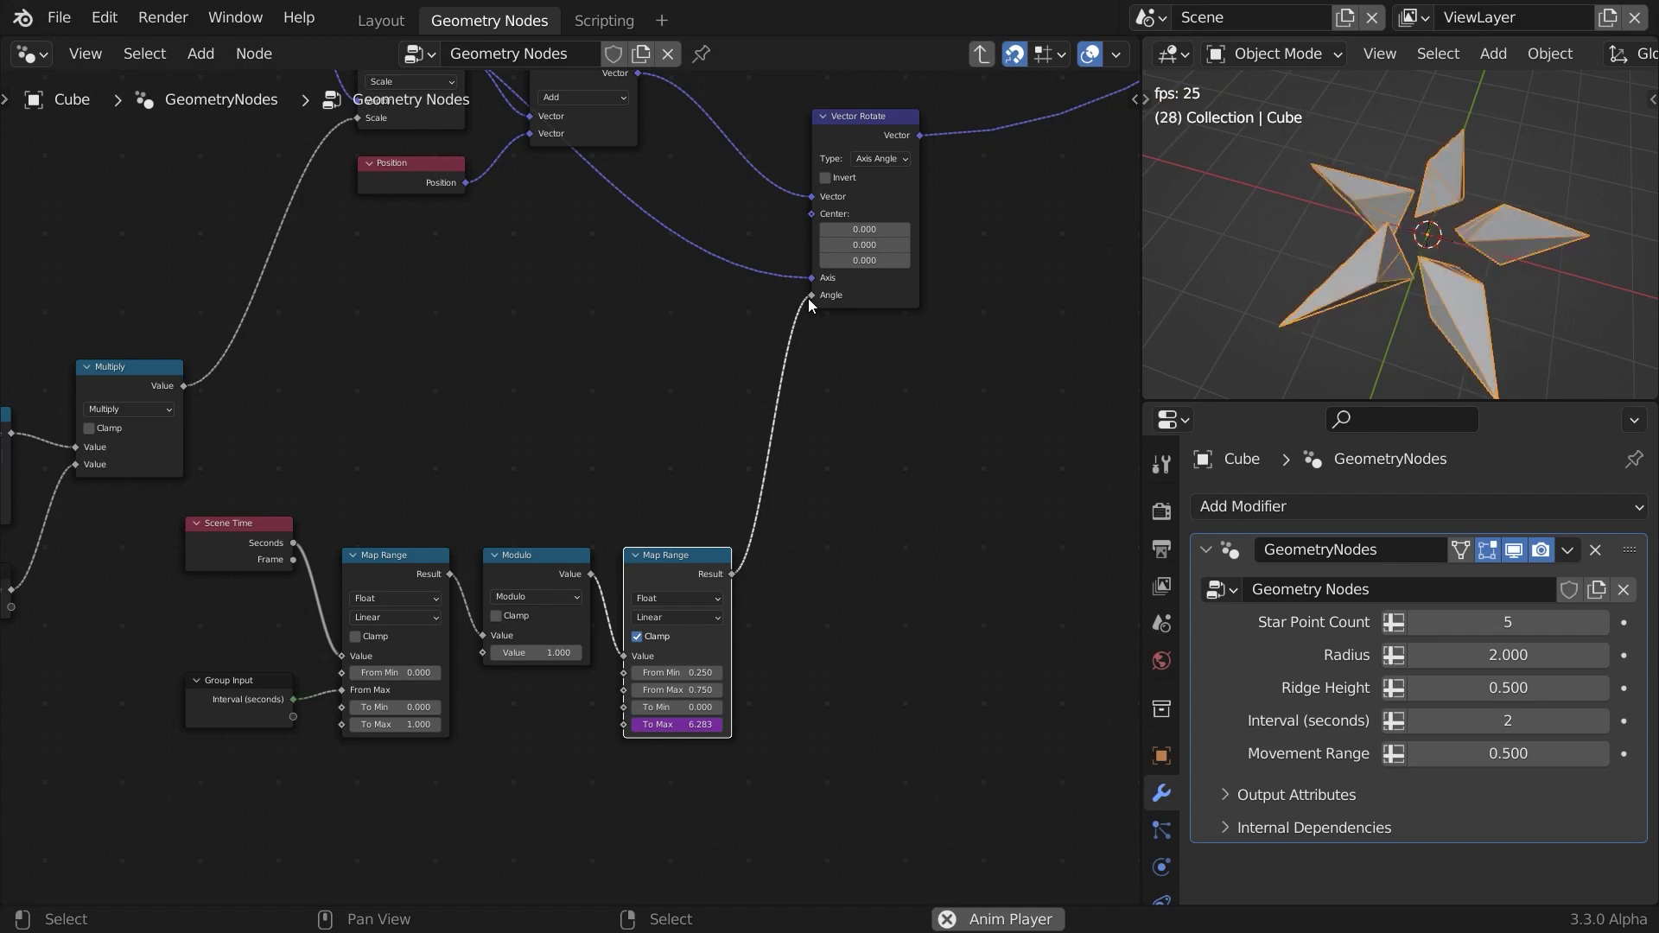
pyautogui.press('space')
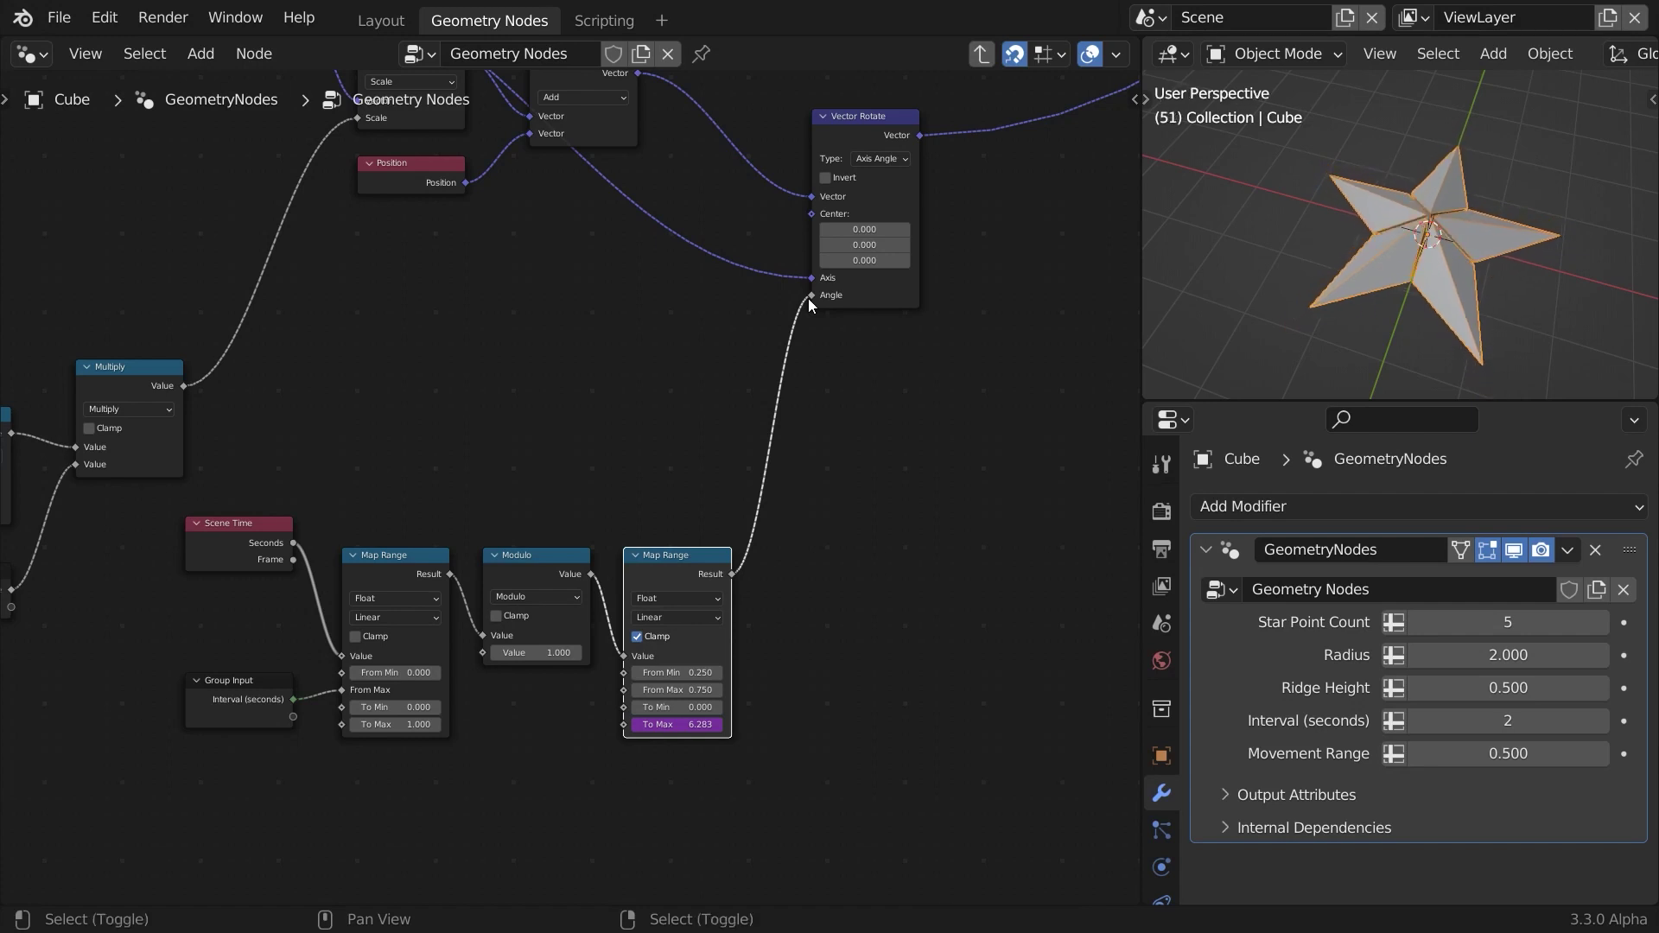
# Duplicate the five rotation timer nodes above the originals and delete the extra Map Range copy.
pyautogui.scroll(-3, 924, 417)
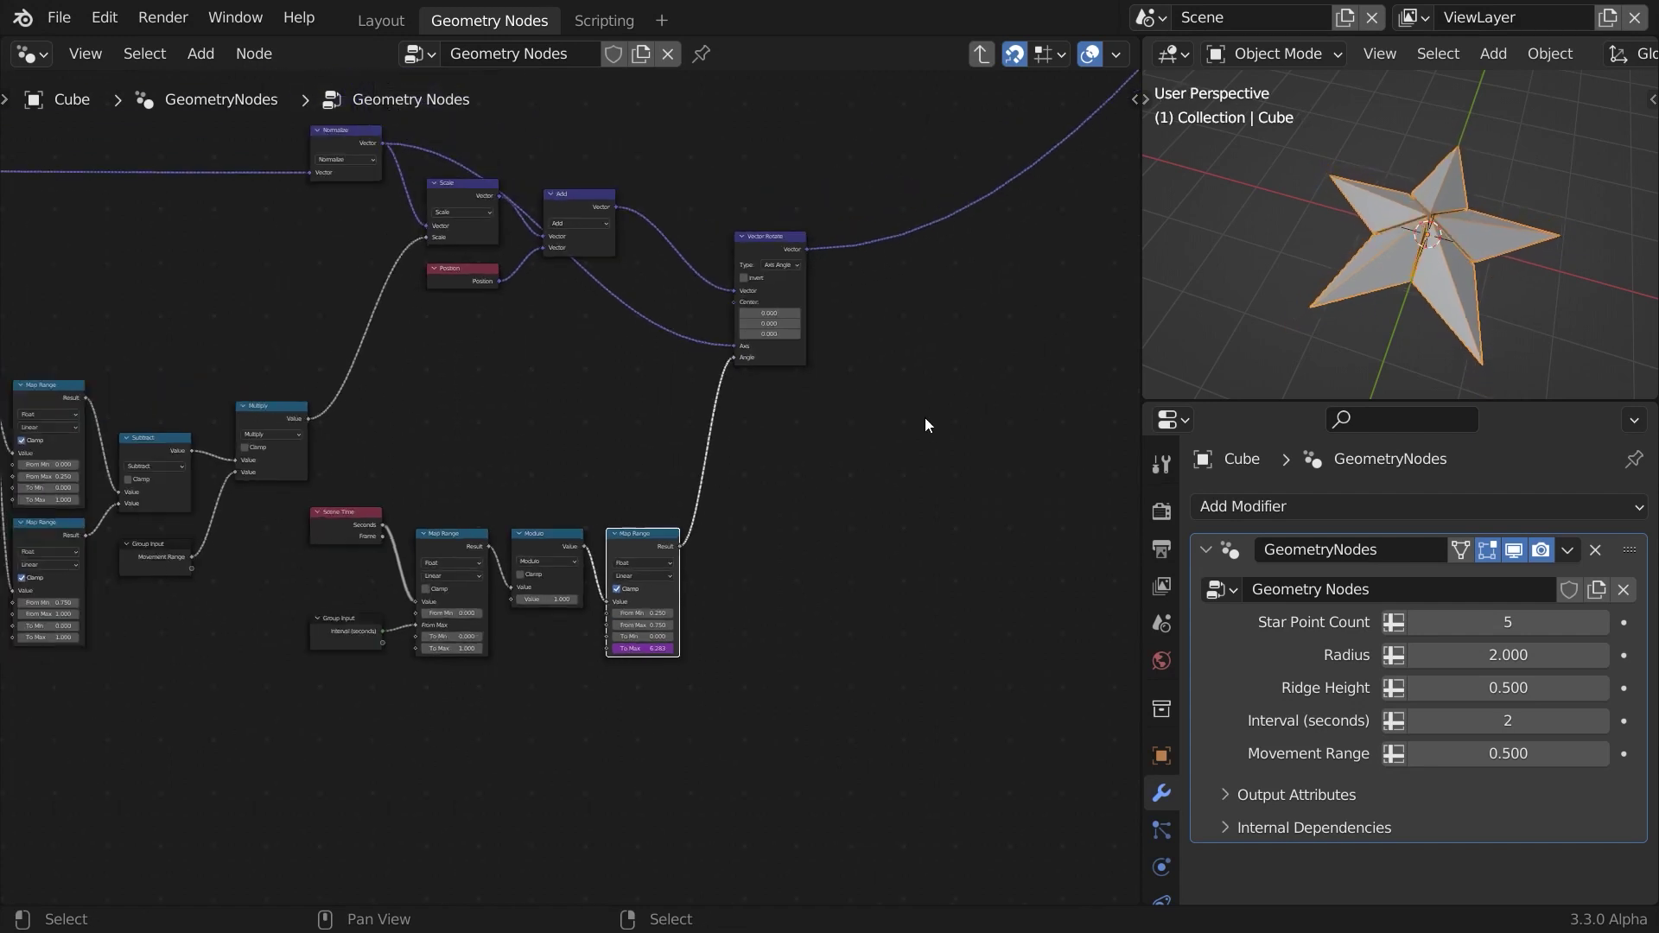
pyautogui.moveTo(1035, 238); pyautogui.dragTo(863, 381, button='middle')
pyautogui.moveTo(464, 622); pyautogui.dragTo(210, 821)
pyautogui.hotkey('shift', 'd')
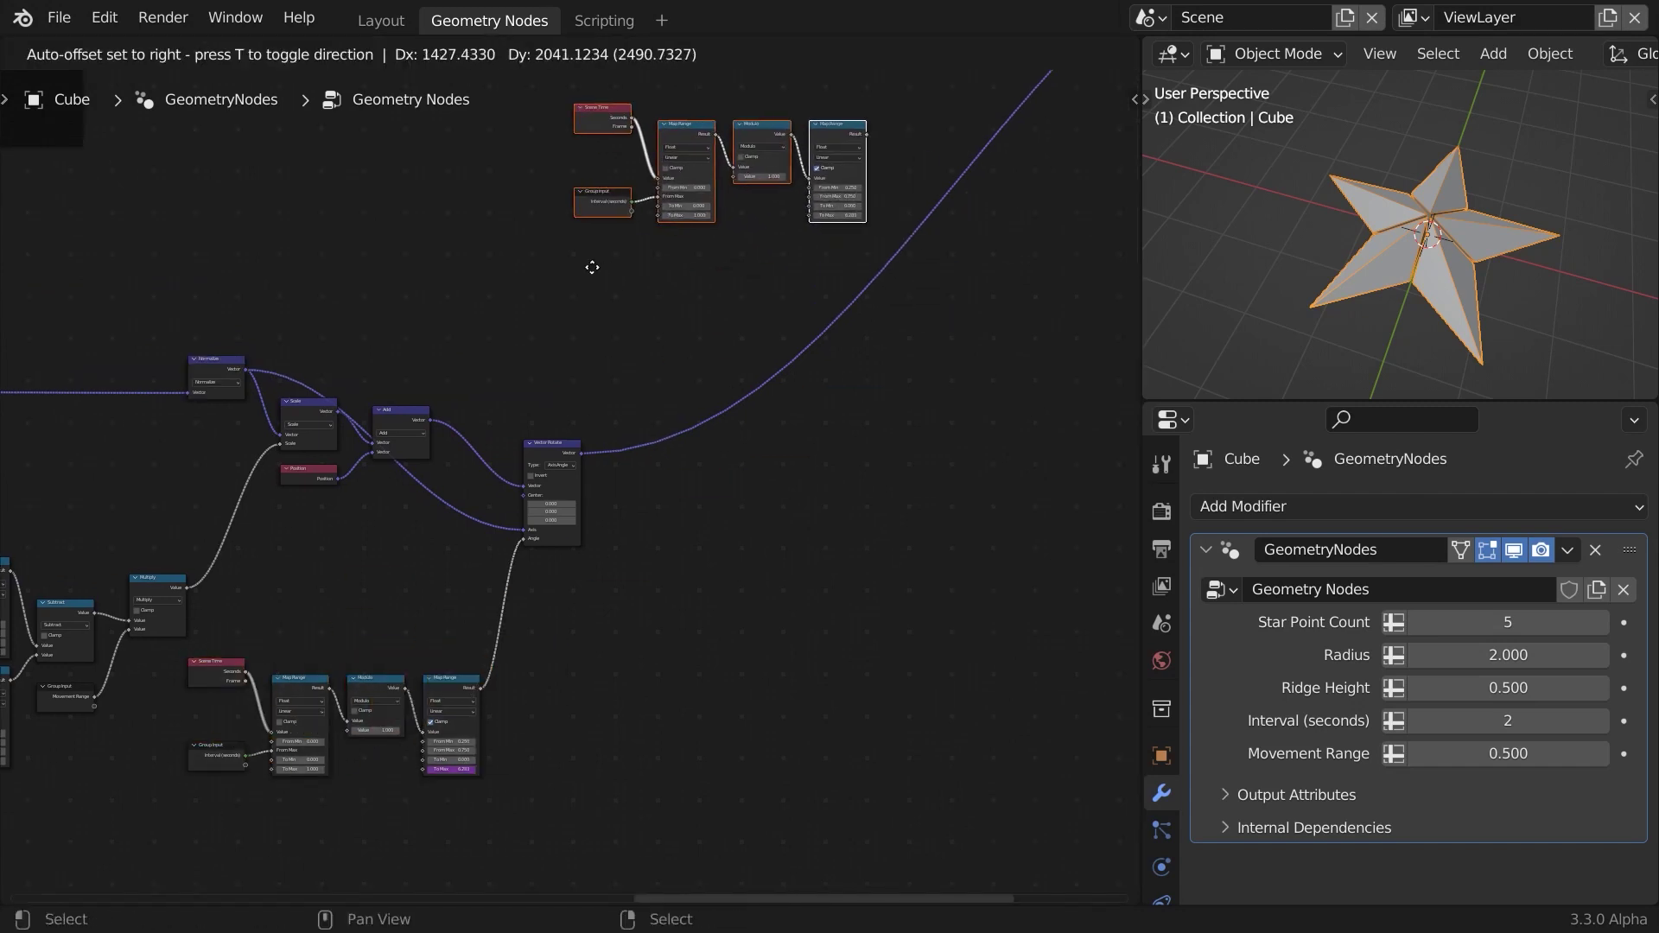
pyautogui.click(558, 252)
pyautogui.moveTo(889, 230); pyautogui.dragTo(601, 581, button='middle')
pyautogui.scroll(2, 601, 582)
pyautogui.moveTo(515, 498); pyautogui.dragTo(377, 682)
pyautogui.press('x')
# Link a Star Point Count group input to the copied Modulo's divisor.
pyautogui.moveTo(267, 697); pyautogui.dragTo(492, 617, button='middle')
pyautogui.scroll(3, 492, 617)
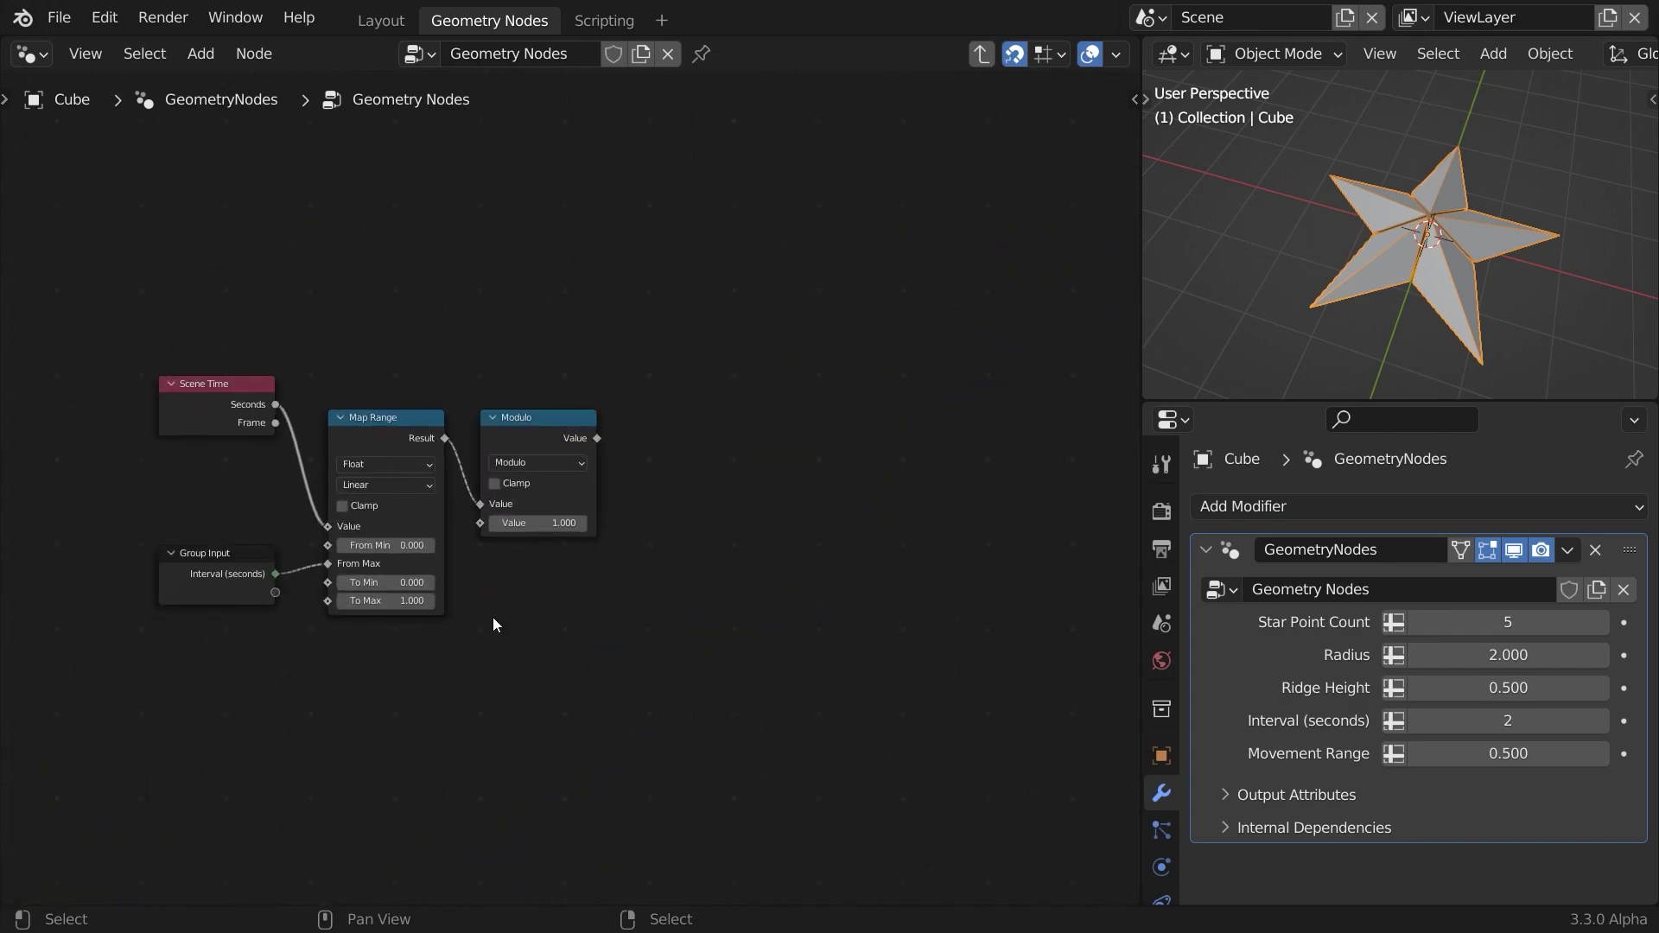
pyautogui.moveTo(479, 523); pyautogui.dragTo(447, 652)
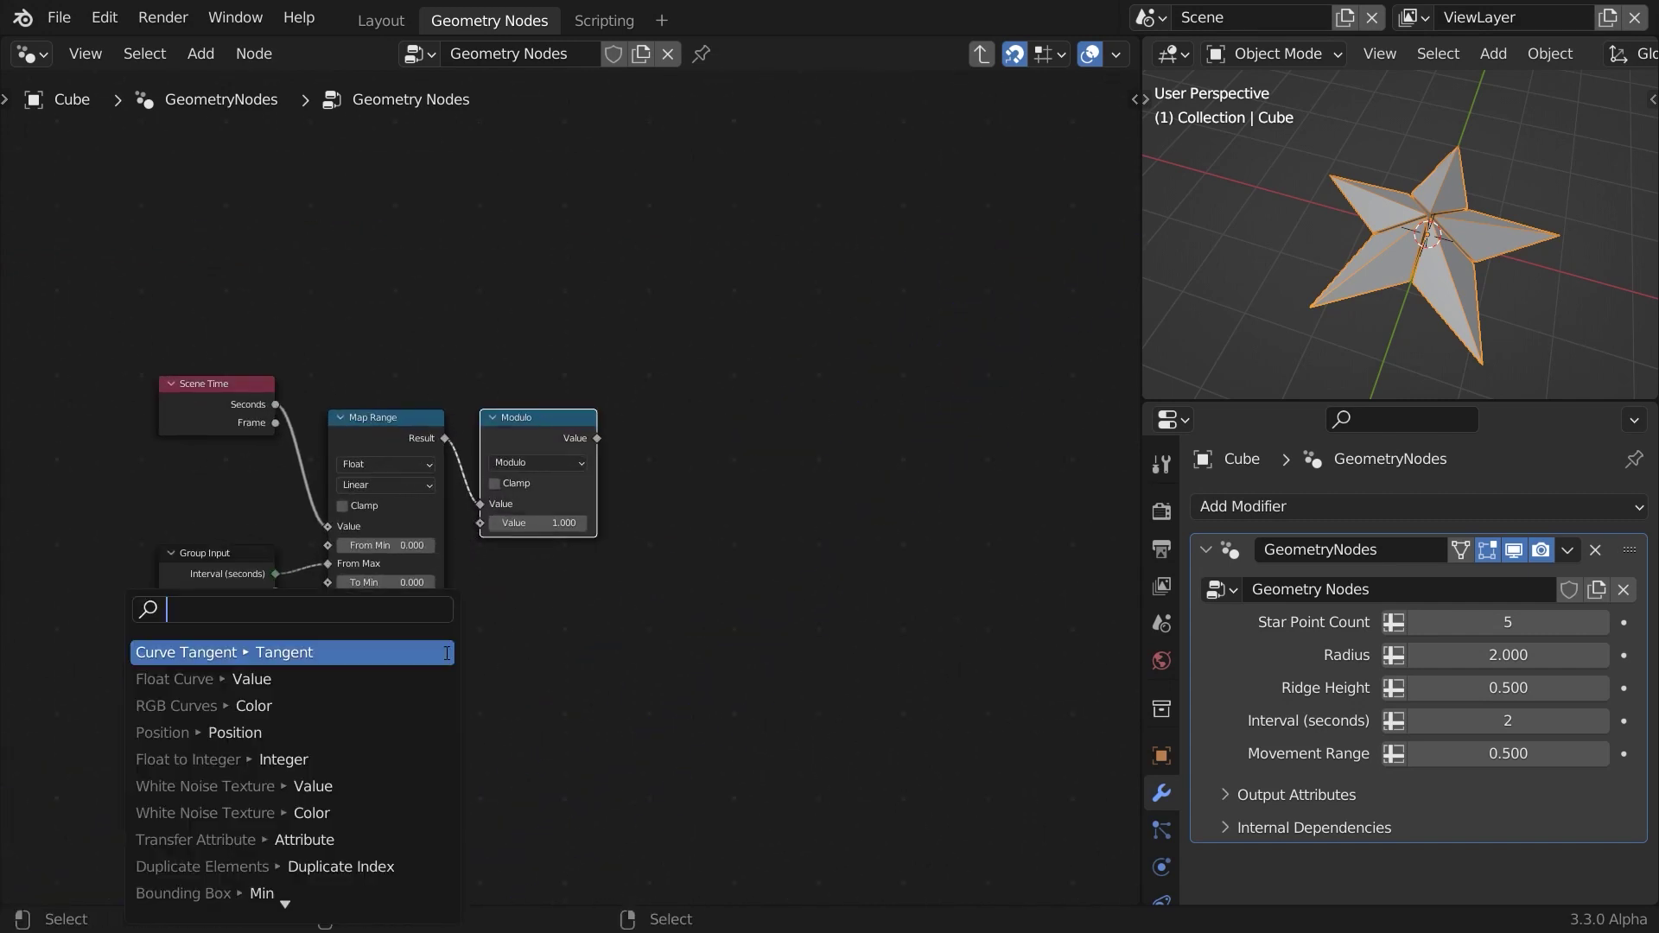
pyautogui.write('star Cou')
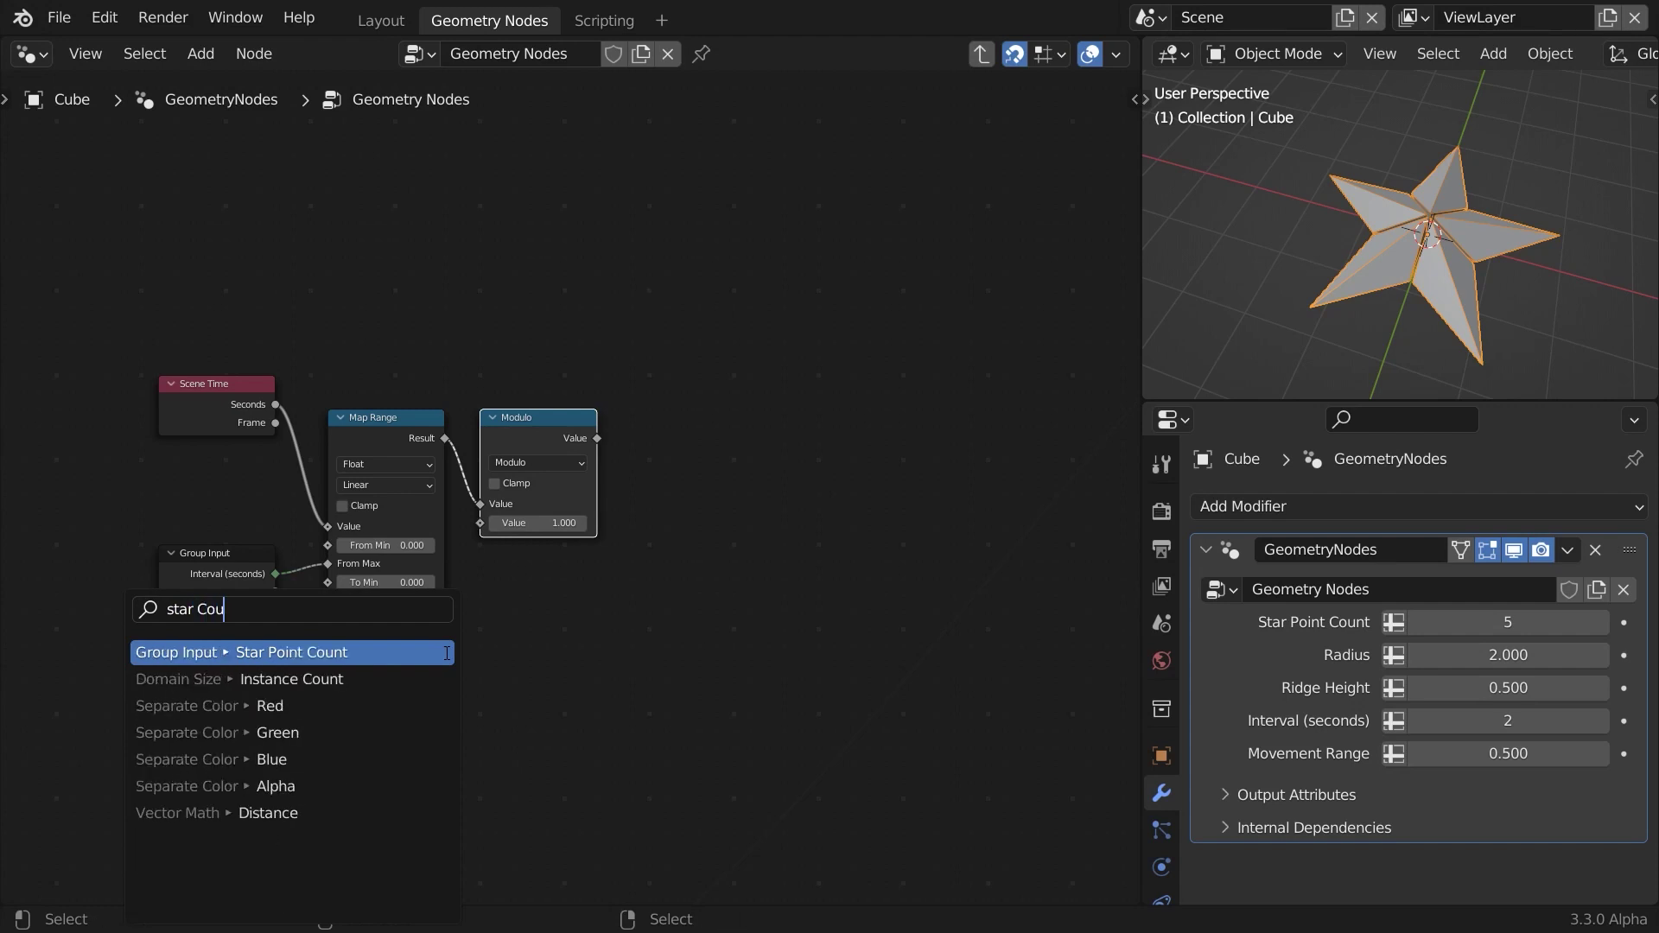
pyautogui.press('Return')
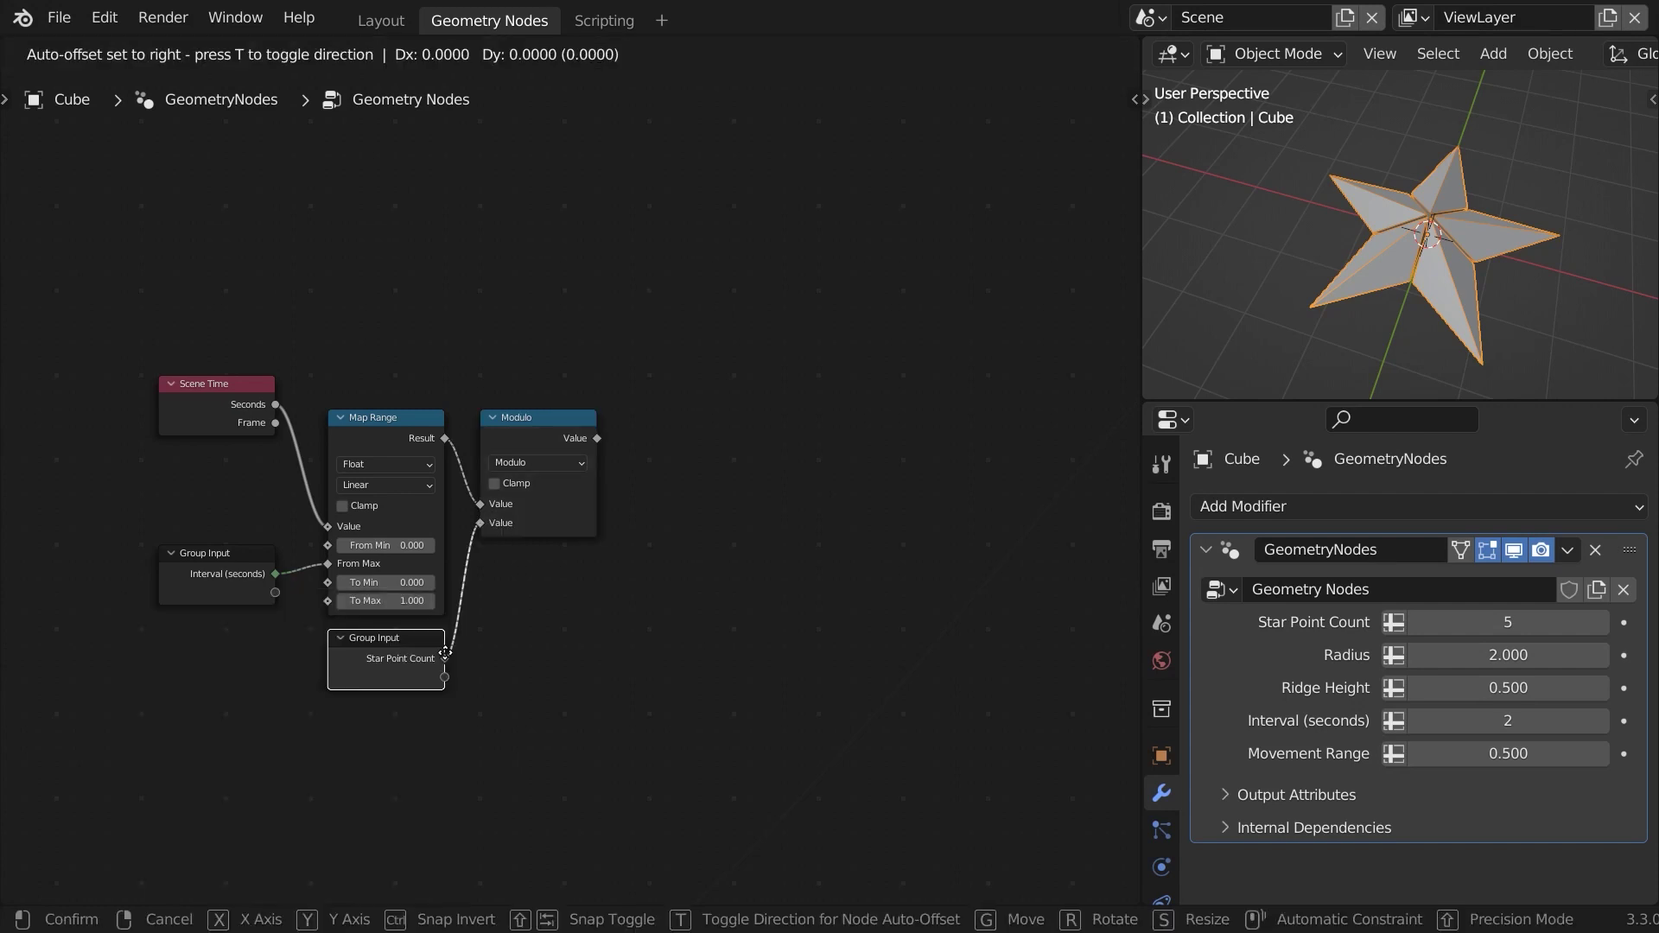
pyautogui.click(446, 653)
# Add an Equal node fed by the Modulo result, set to compare integers.
pyautogui.scroll(-2, 746, 413)
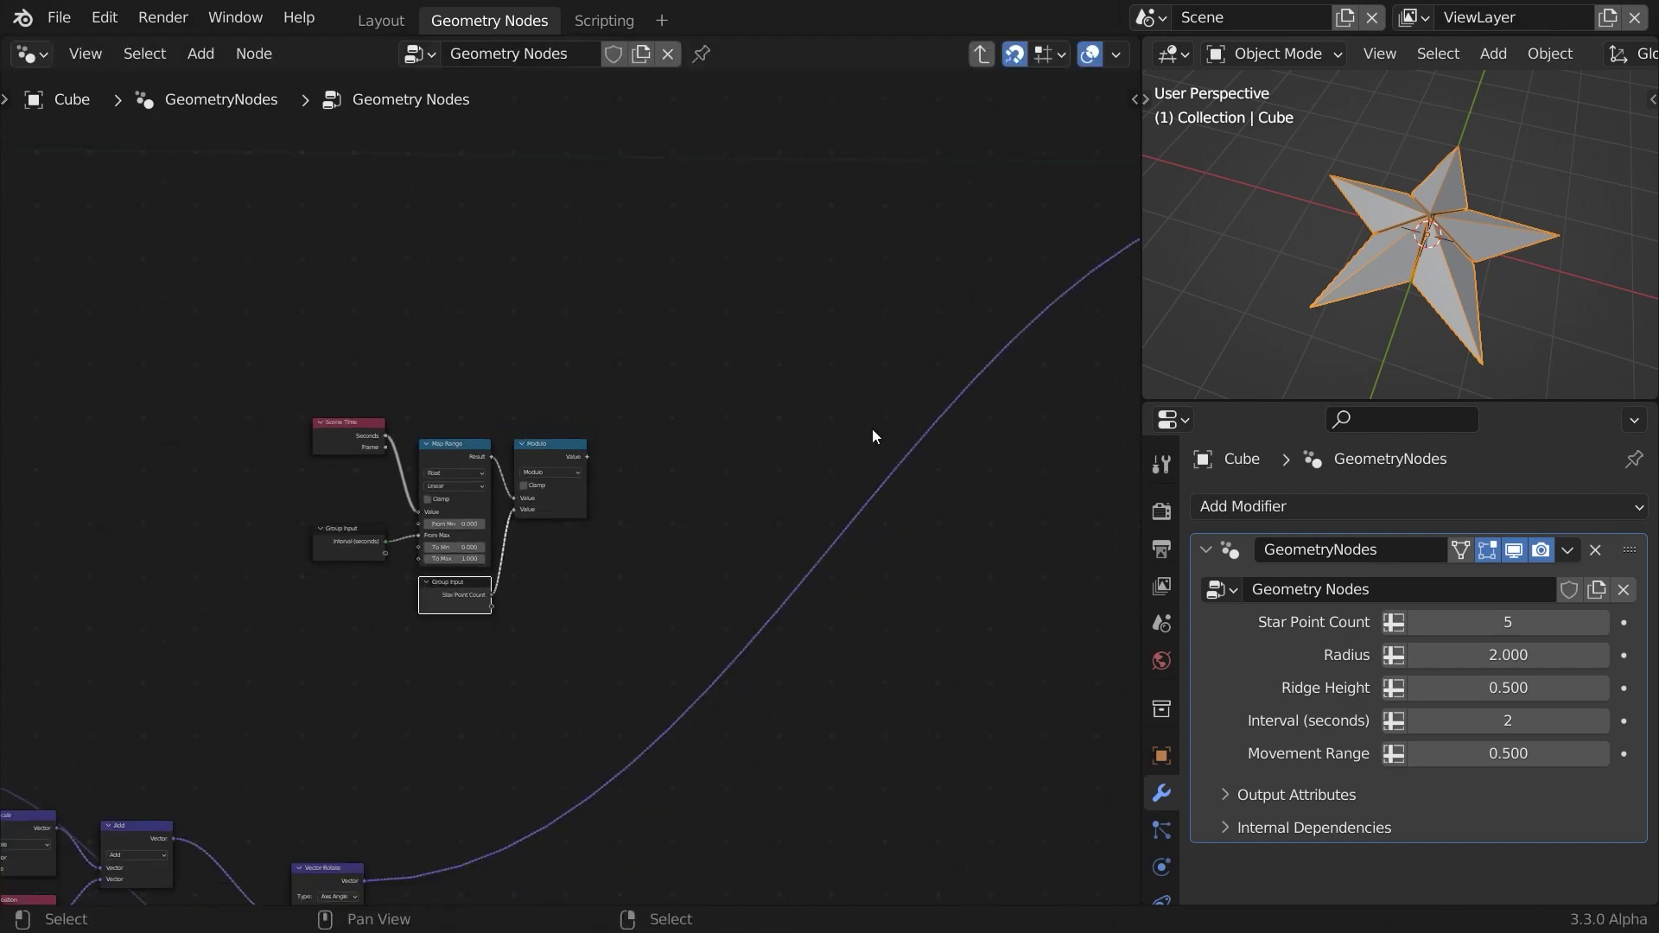
pyautogui.moveTo(937, 292); pyautogui.dragTo(673, 406, button='middle')
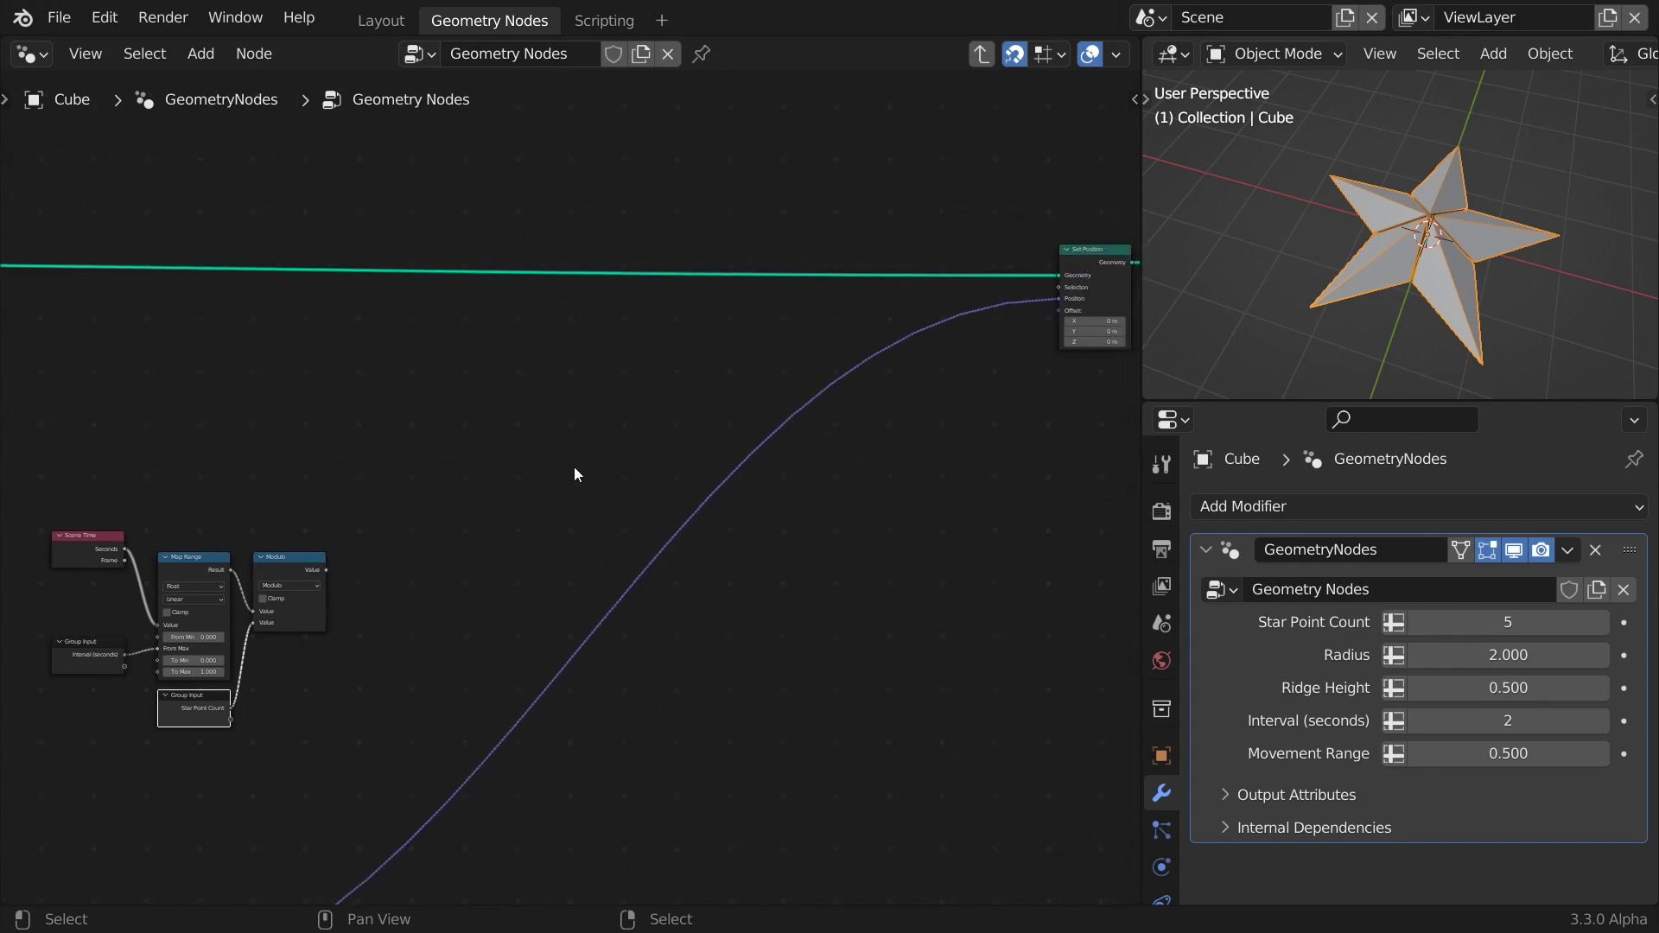
pyautogui.moveTo(326, 570); pyautogui.dragTo(407, 520)
pyautogui.write('equal')
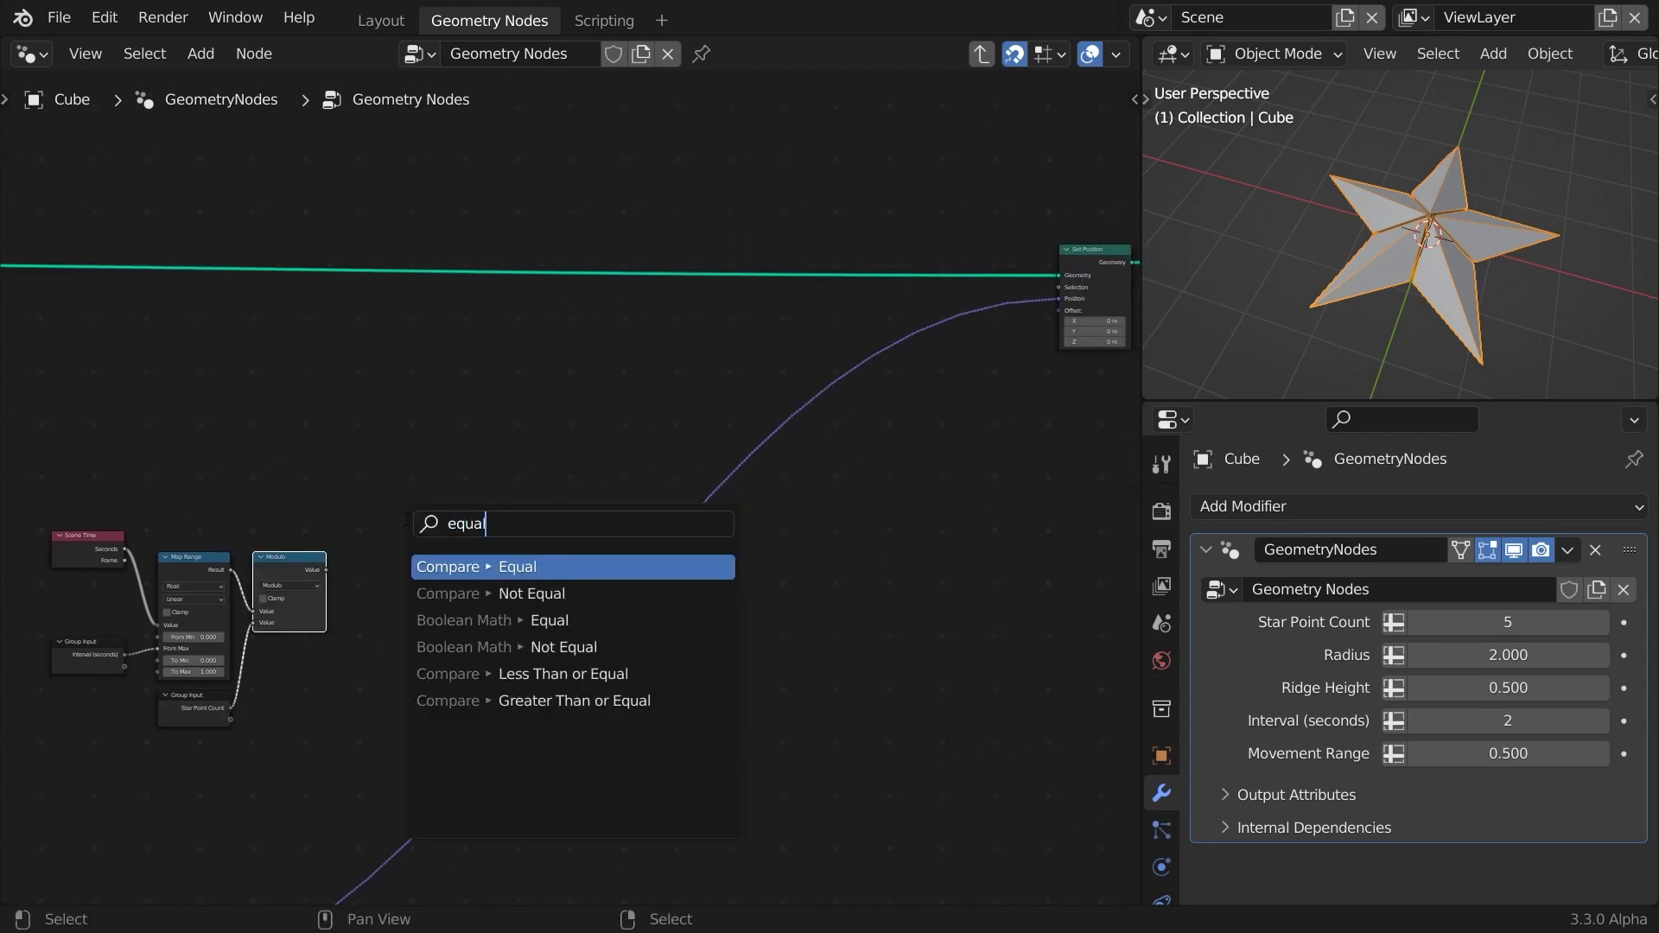
pyautogui.press('Return')
pyautogui.click(439, 500)
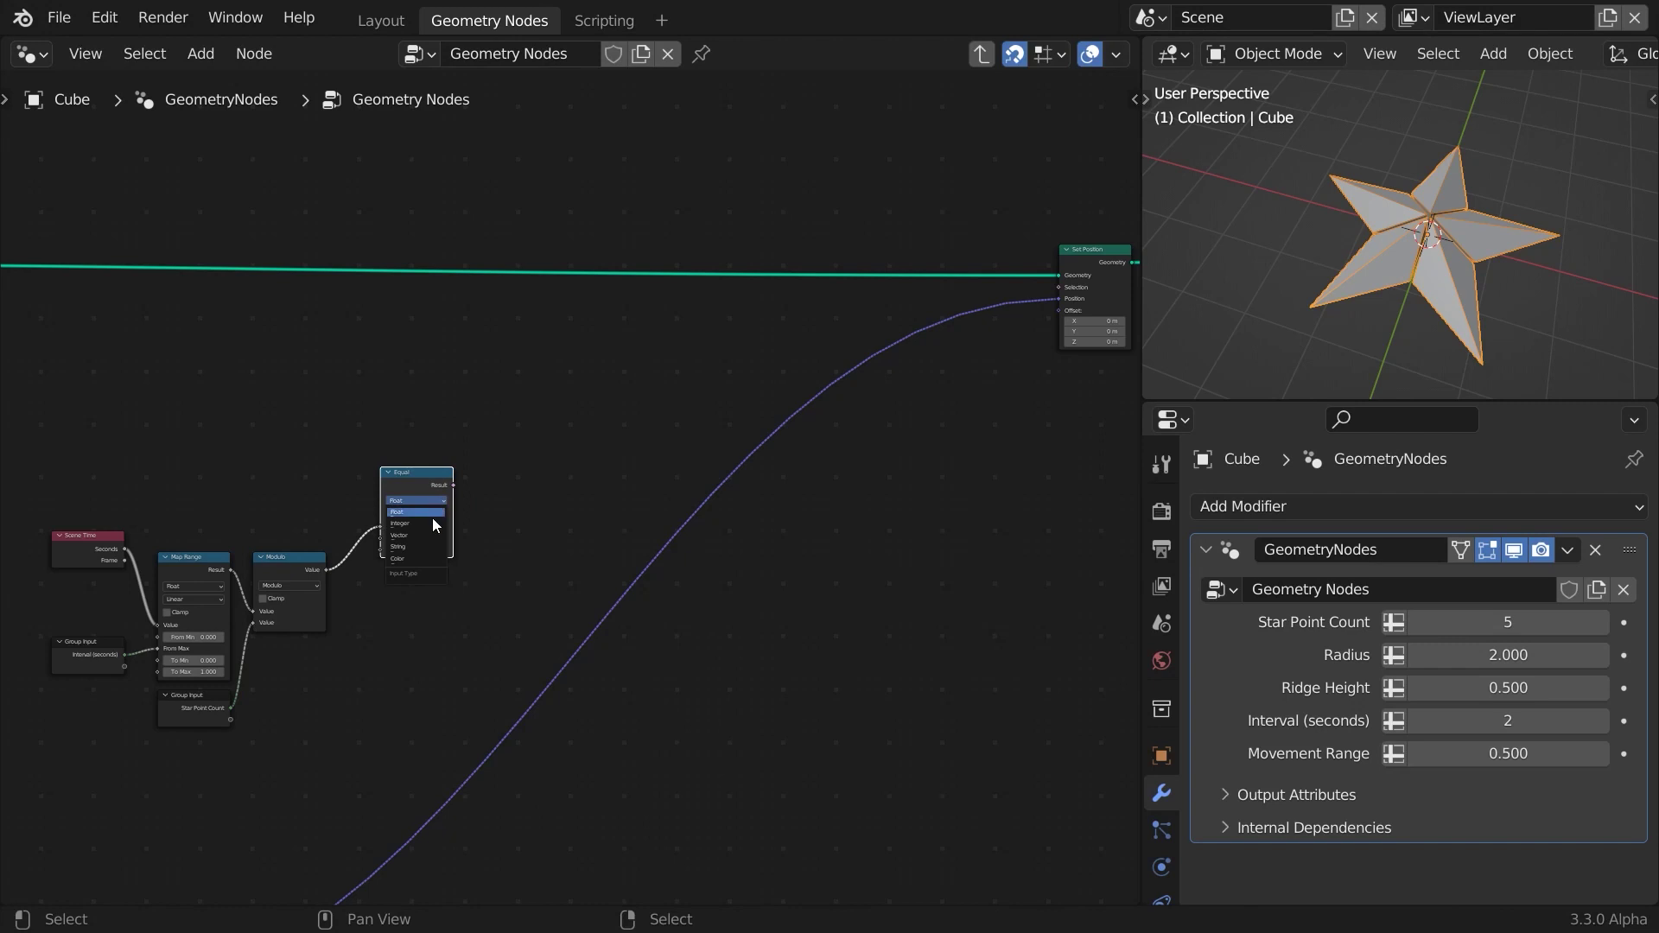
pyautogui.click(432, 524)
# Feed Mesh Island's Island Index into the Equal node's A input.
pyautogui.scroll(1, 687, 565)
pyautogui.moveTo(622, 478); pyautogui.dragTo(559, 447)
pyautogui.write('island')
pyautogui.press('Return')
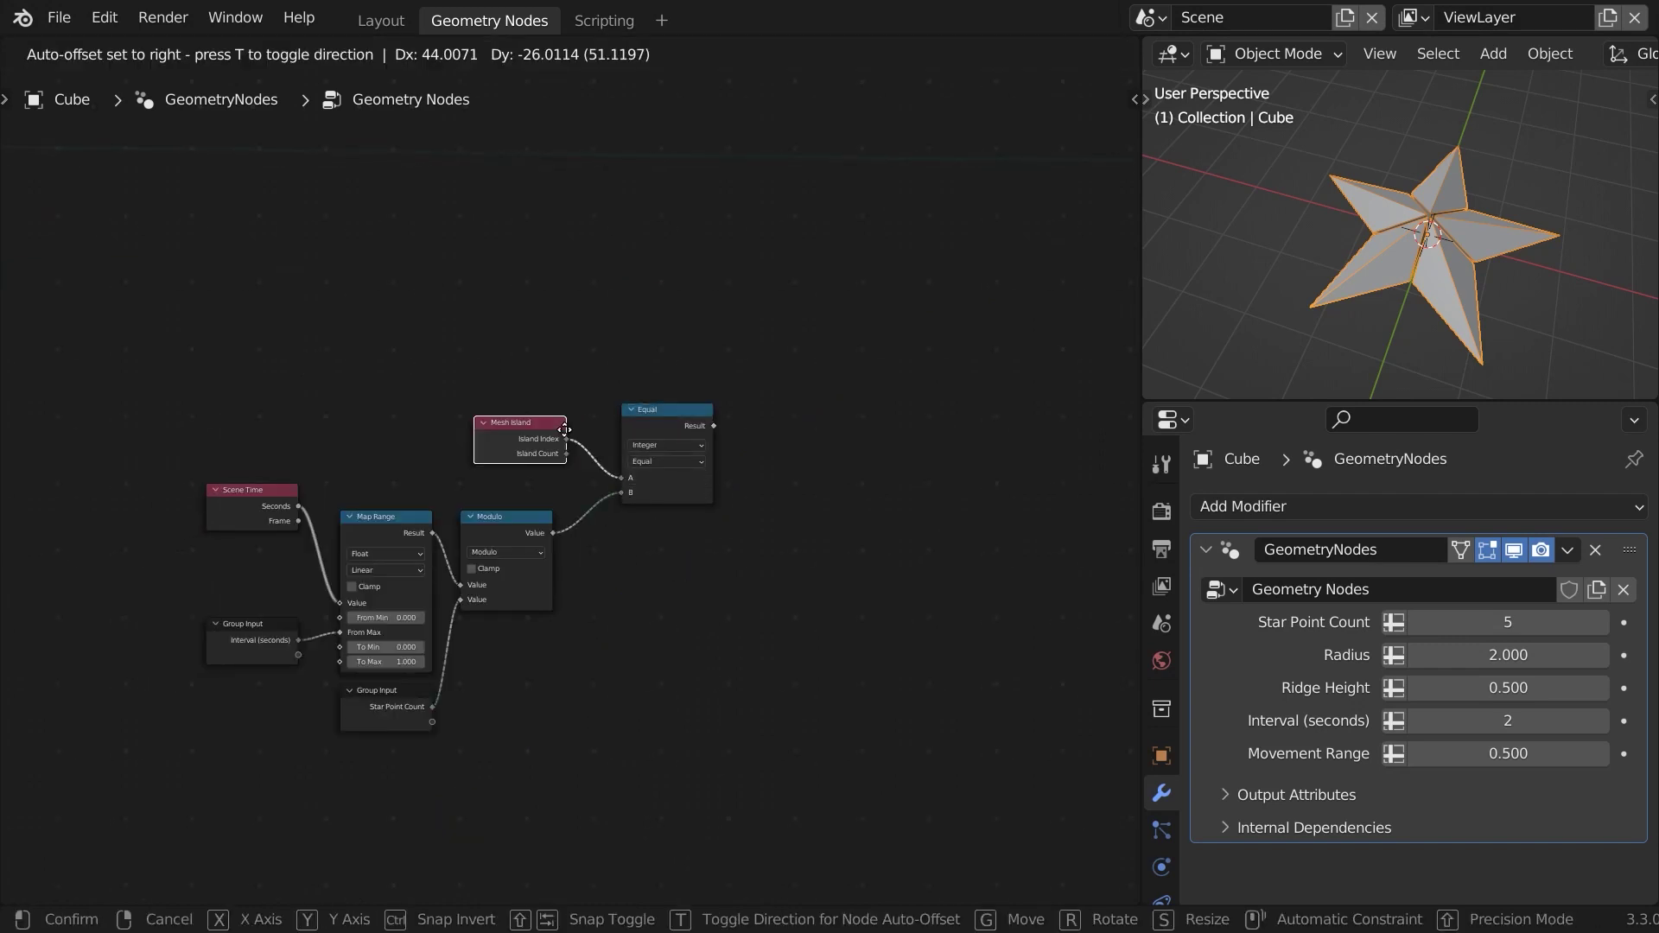
pyautogui.click(565, 429)
# Plug the Equal result into Set Position's Selection and play the animation.
pyautogui.scroll(-2, 825, 435)
pyautogui.moveTo(825, 435); pyautogui.dragTo(527, 525, button='middle')
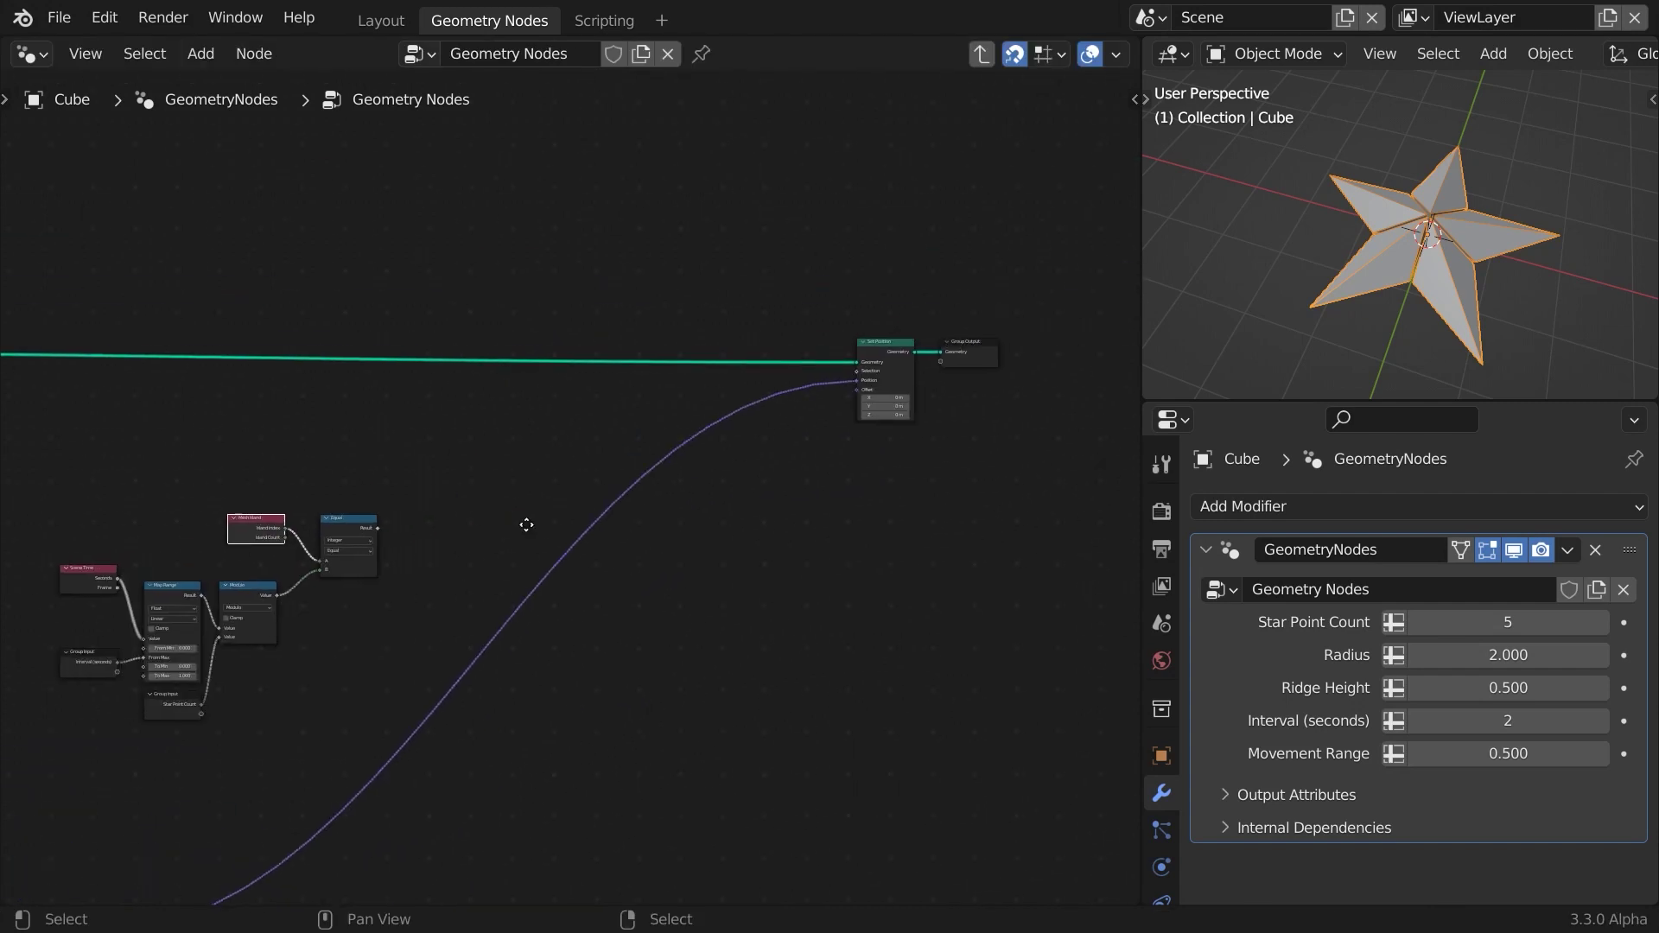
pyautogui.keyDown('alt'); pyautogui.keyDown('shift'); pyautogui.moveTo(354, 527); pyautogui.dragTo(883, 360, button='right'); pyautogui.keyUp('shift'); pyautogui.keyUp('alt')
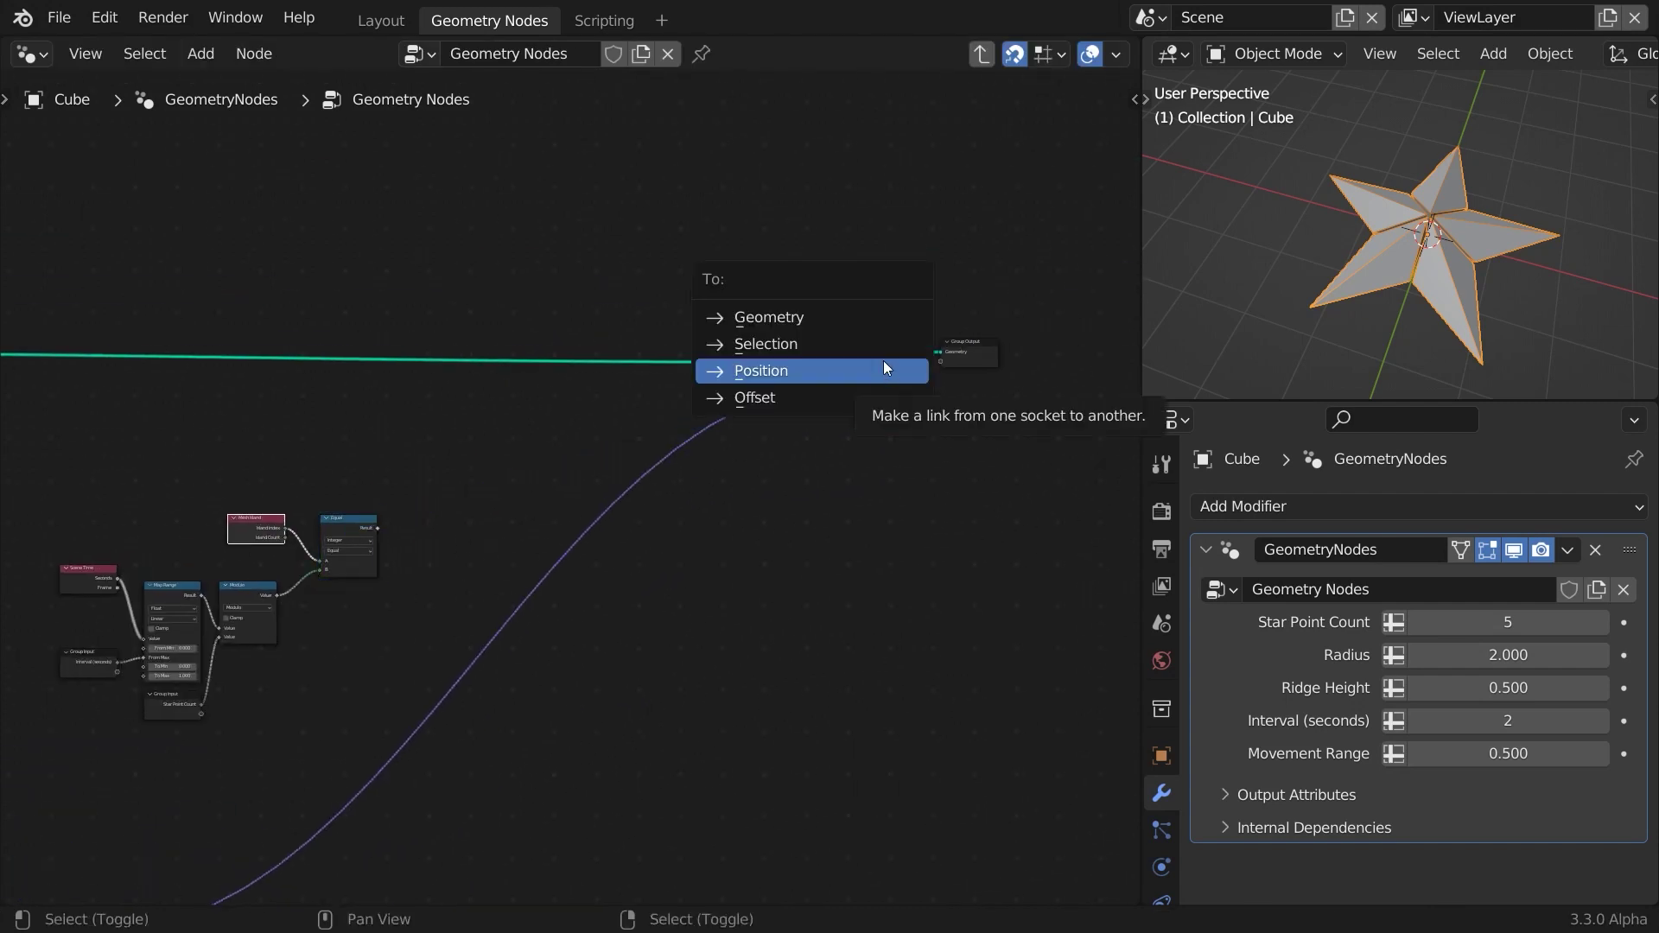
pyautogui.click(880, 349)
pyautogui.press('space')
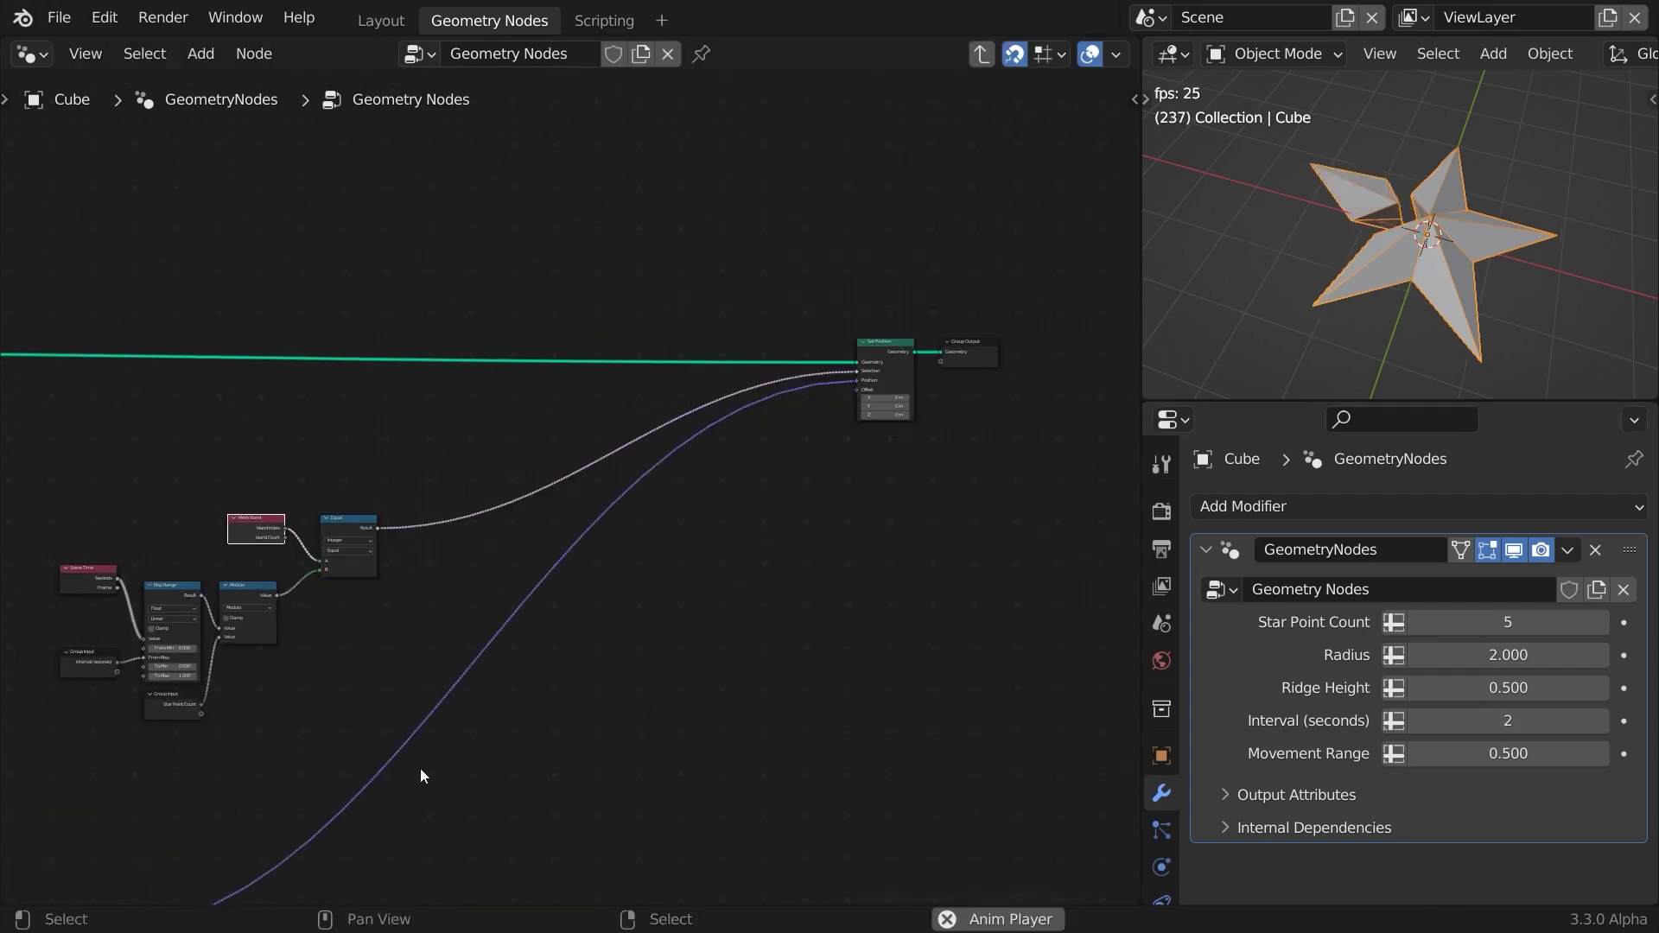
pyautogui.moveTo(471, 749); pyautogui.dragTo(361, 500, button='middle')
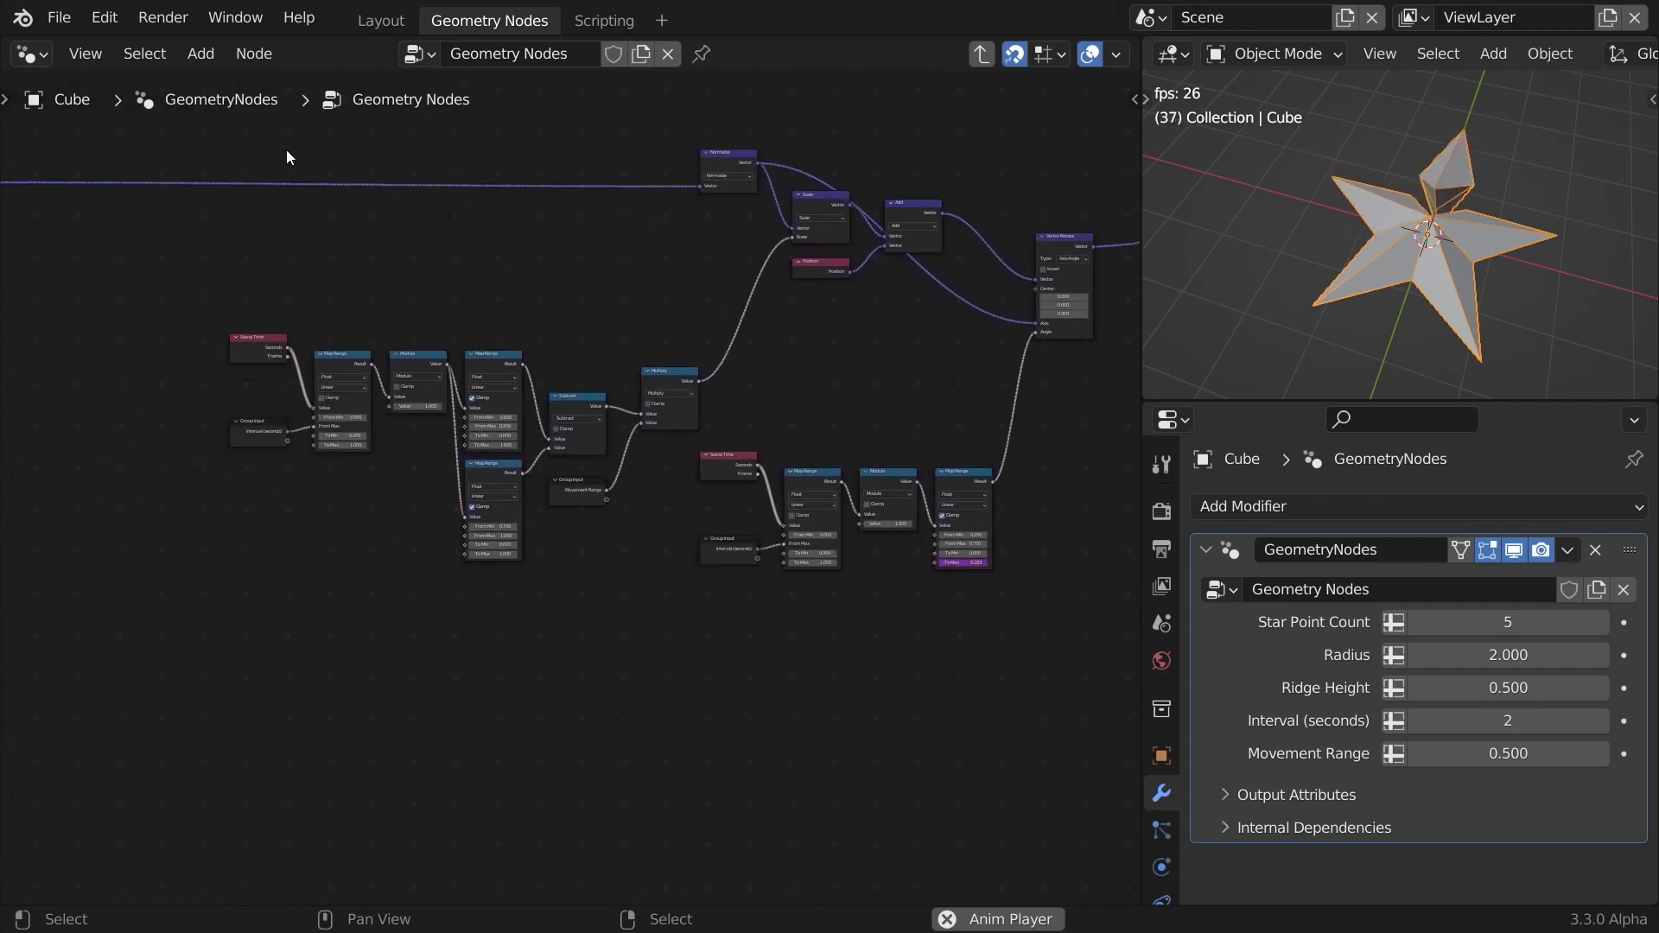
# Switch the upper, lower and rotation Map Range nodes from Linear to Smoother Step.
pyautogui.scroll(1, 360, 500)
pyautogui.scroll(2, 361, 492)
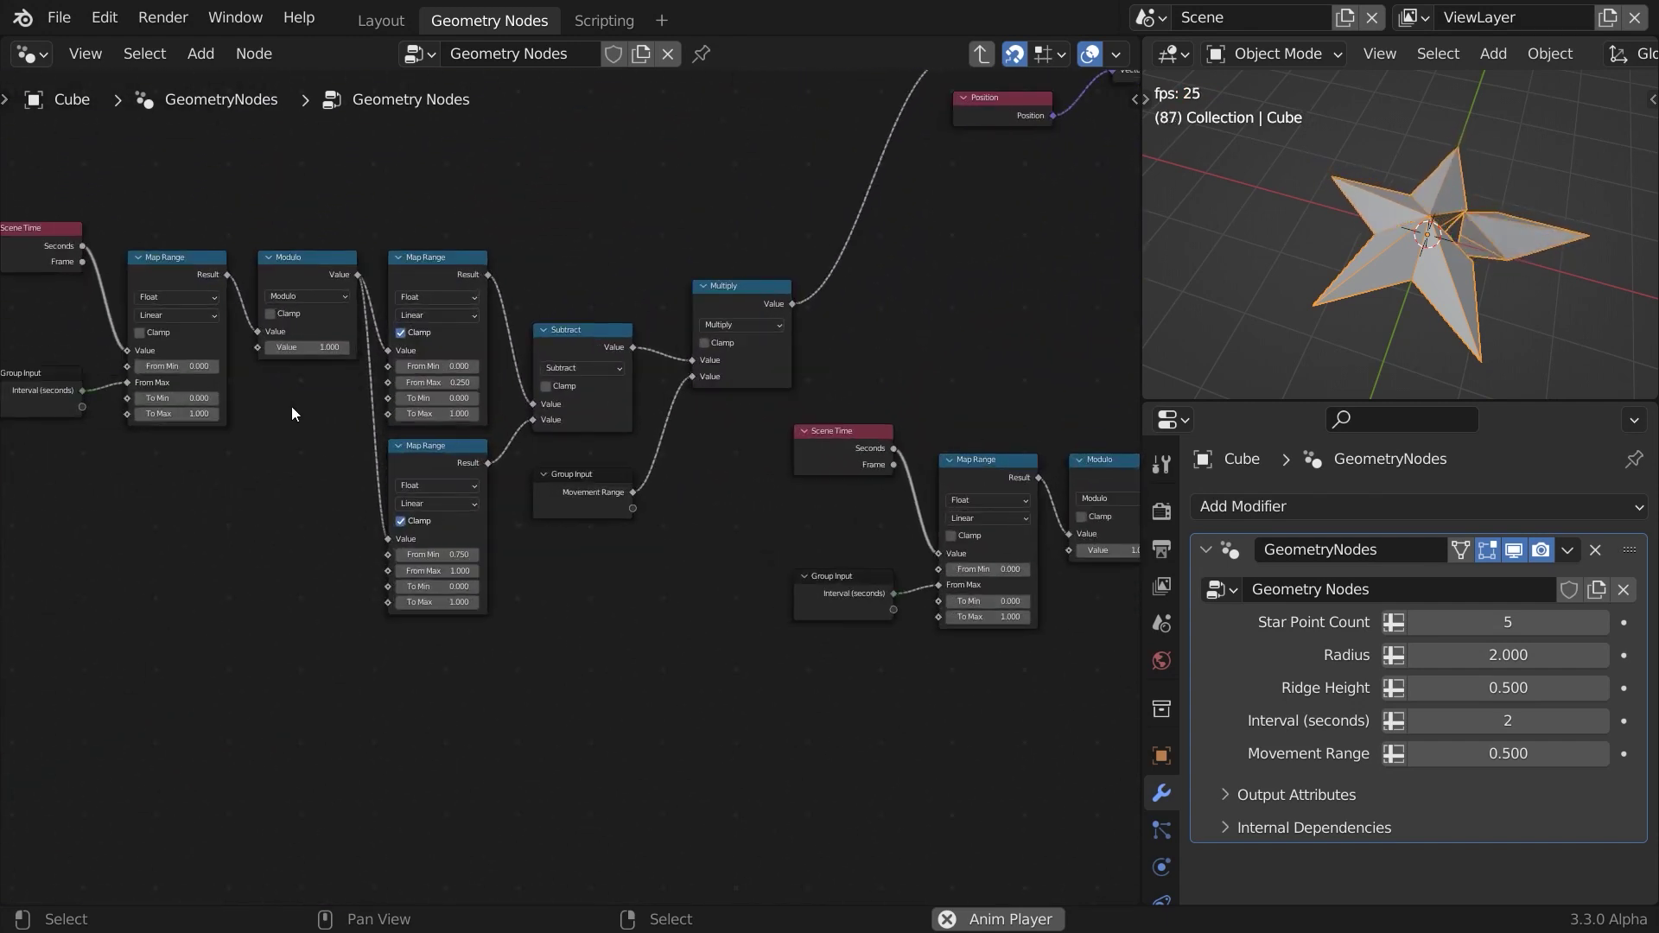
pyautogui.click(449, 315)
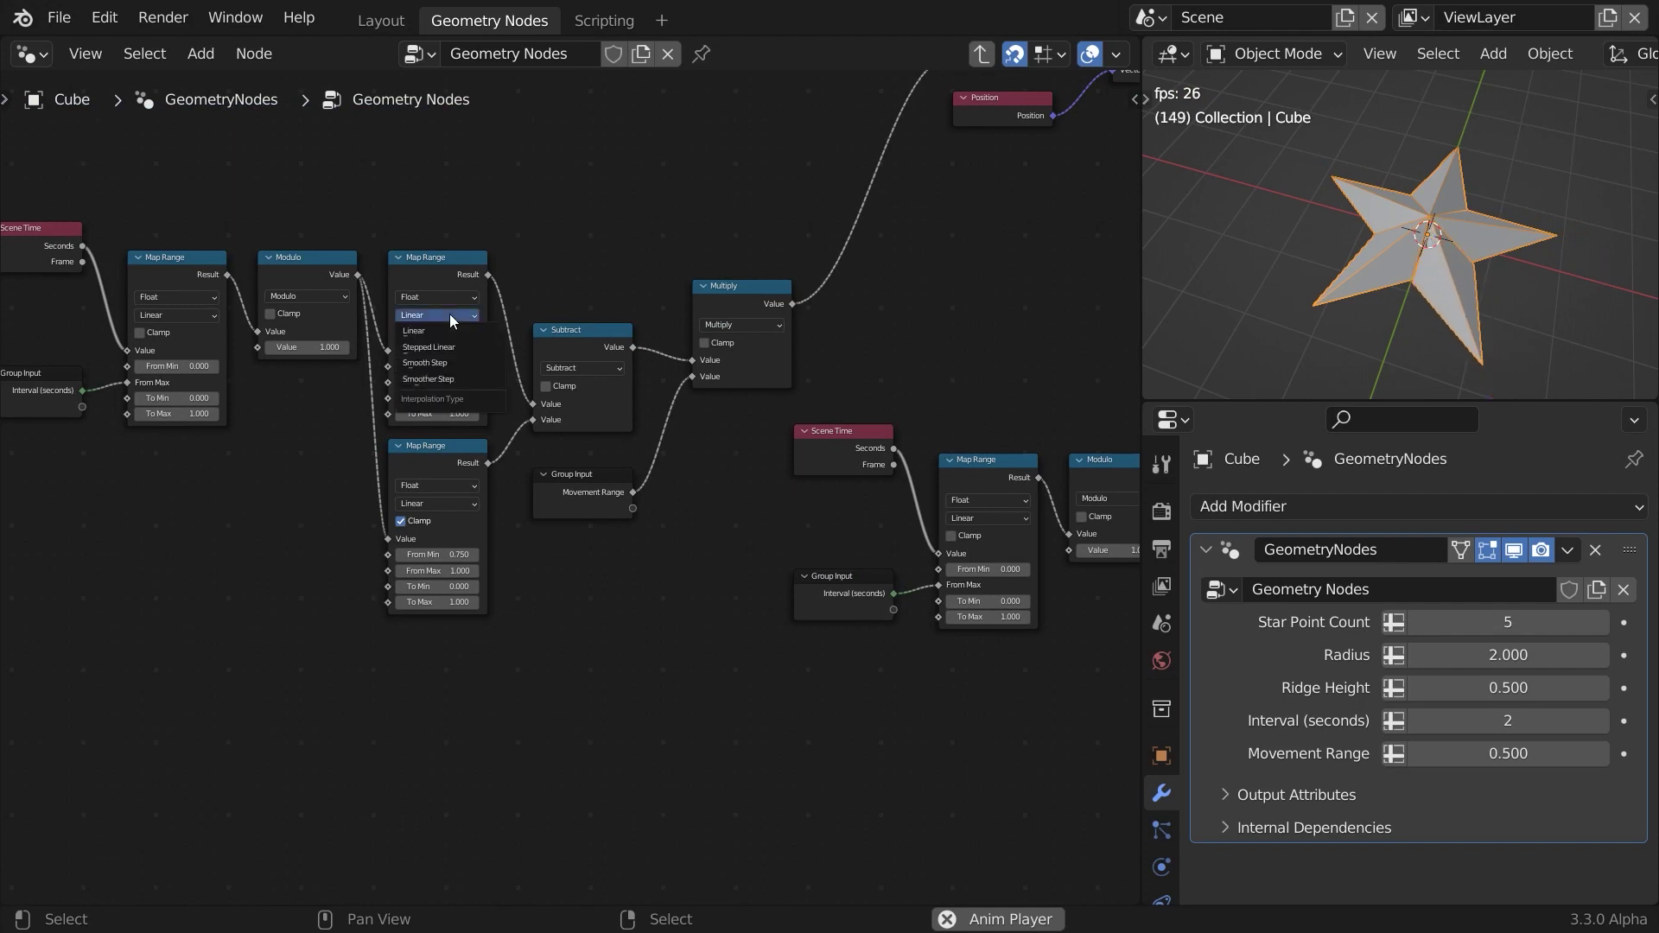
pyautogui.click(455, 380)
pyautogui.click(449, 501)
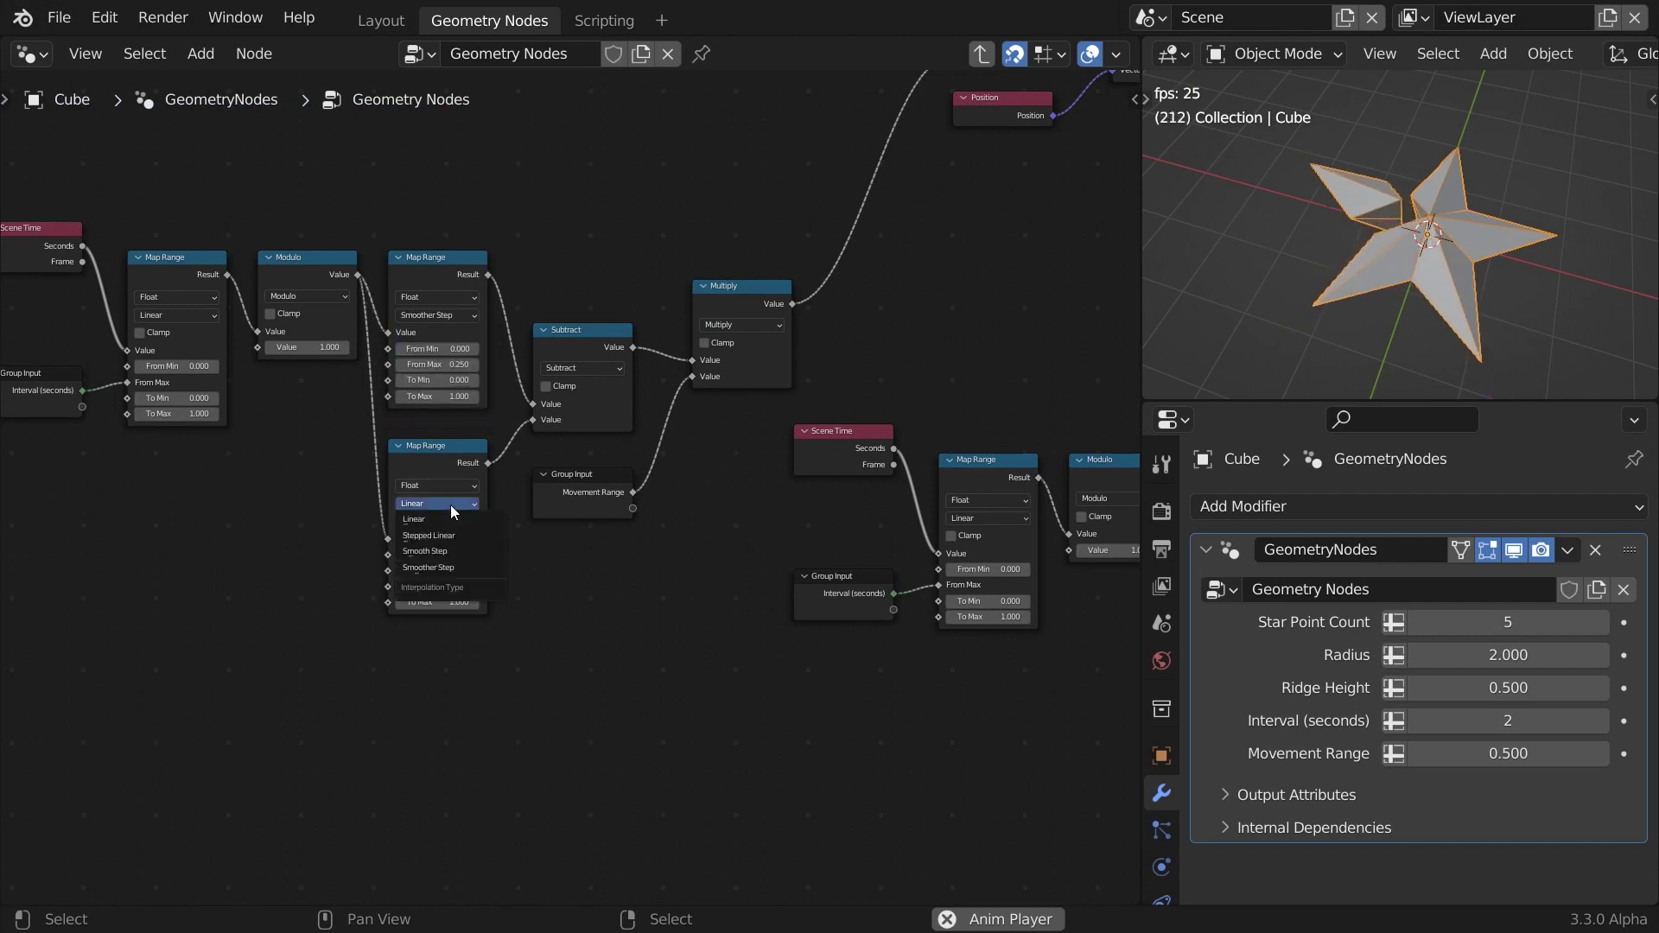
pyautogui.click(464, 574)
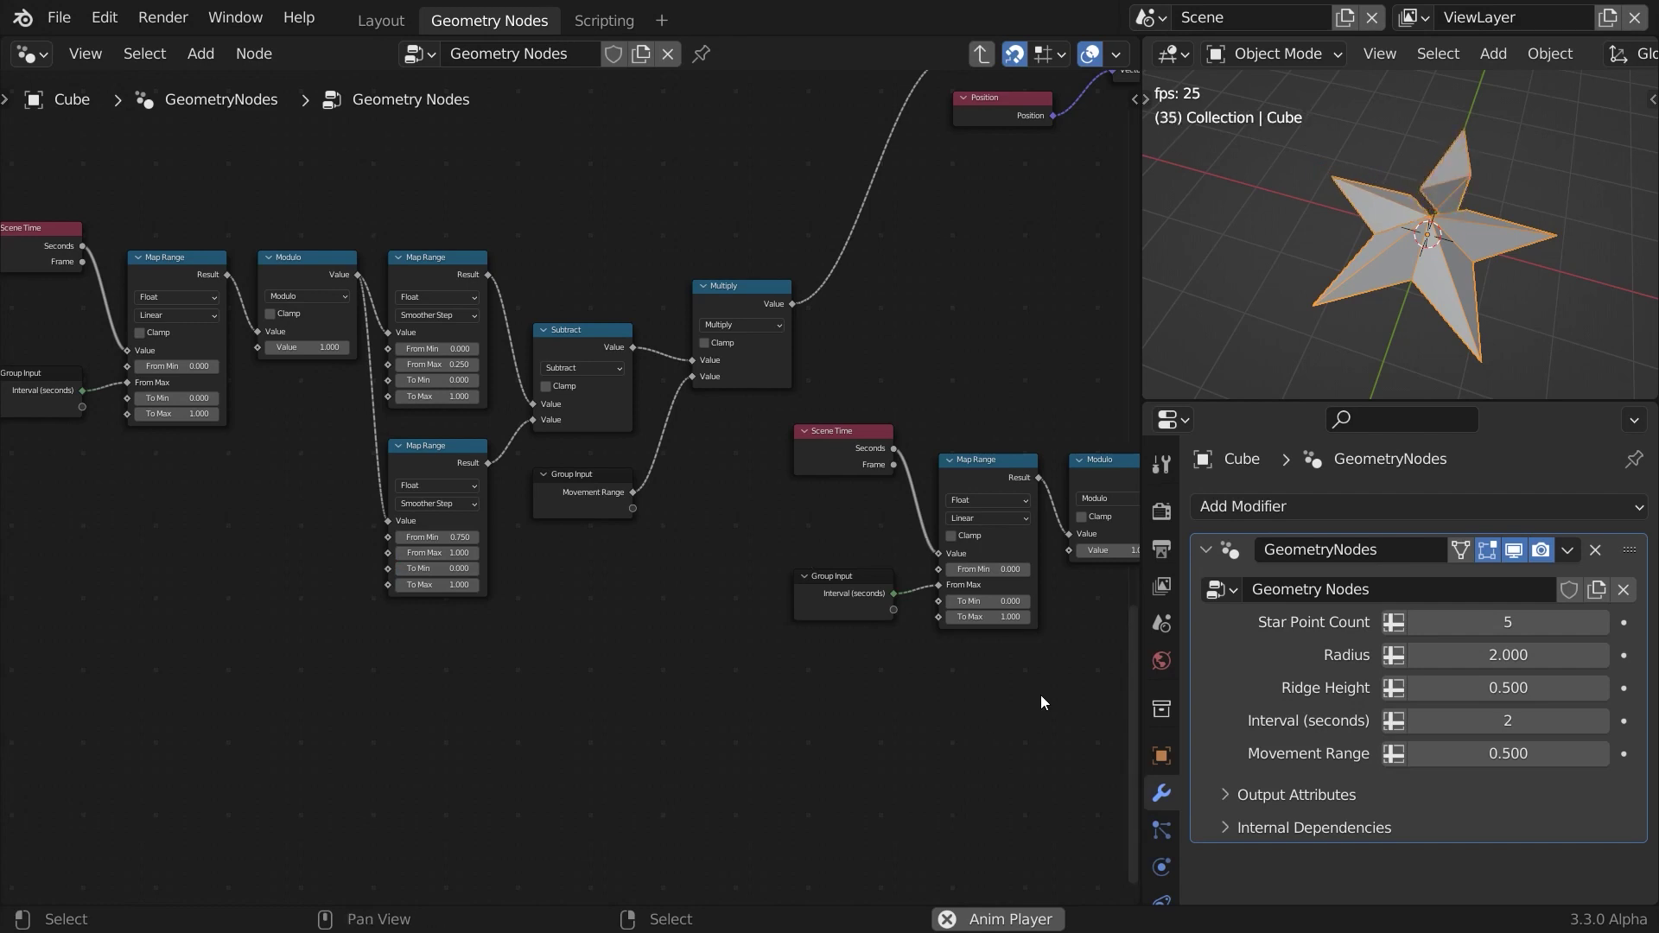
pyautogui.moveTo(1041, 695); pyautogui.dragTo(575, 693, button='middle')
pyautogui.click(828, 518)
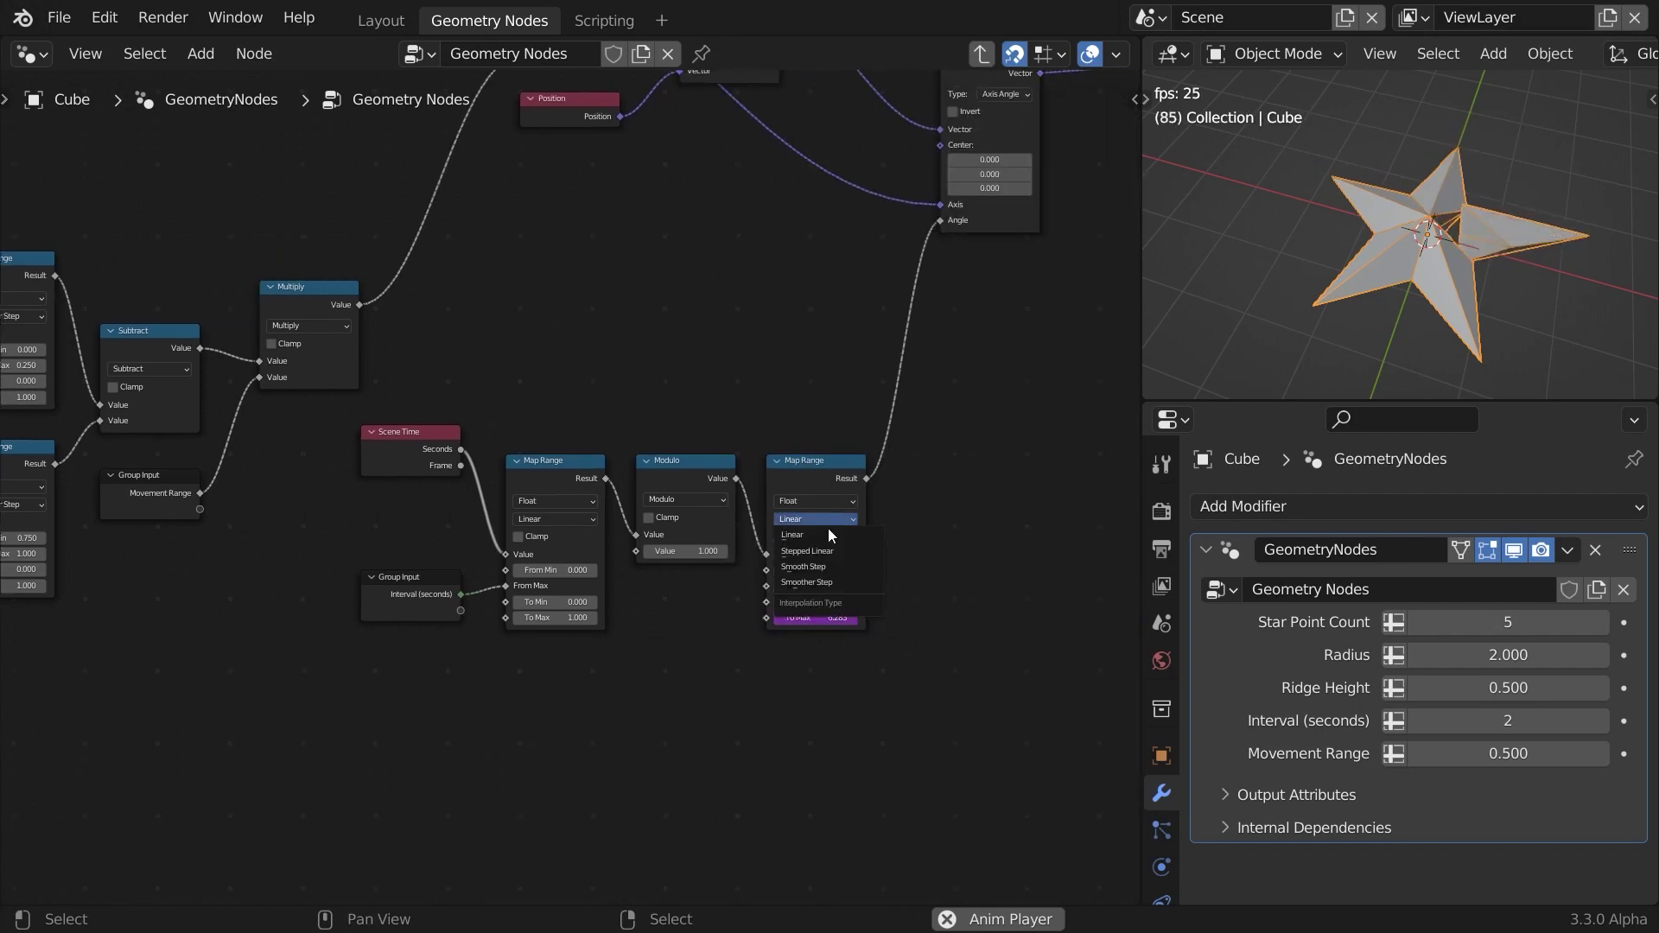
pyautogui.click(831, 581)
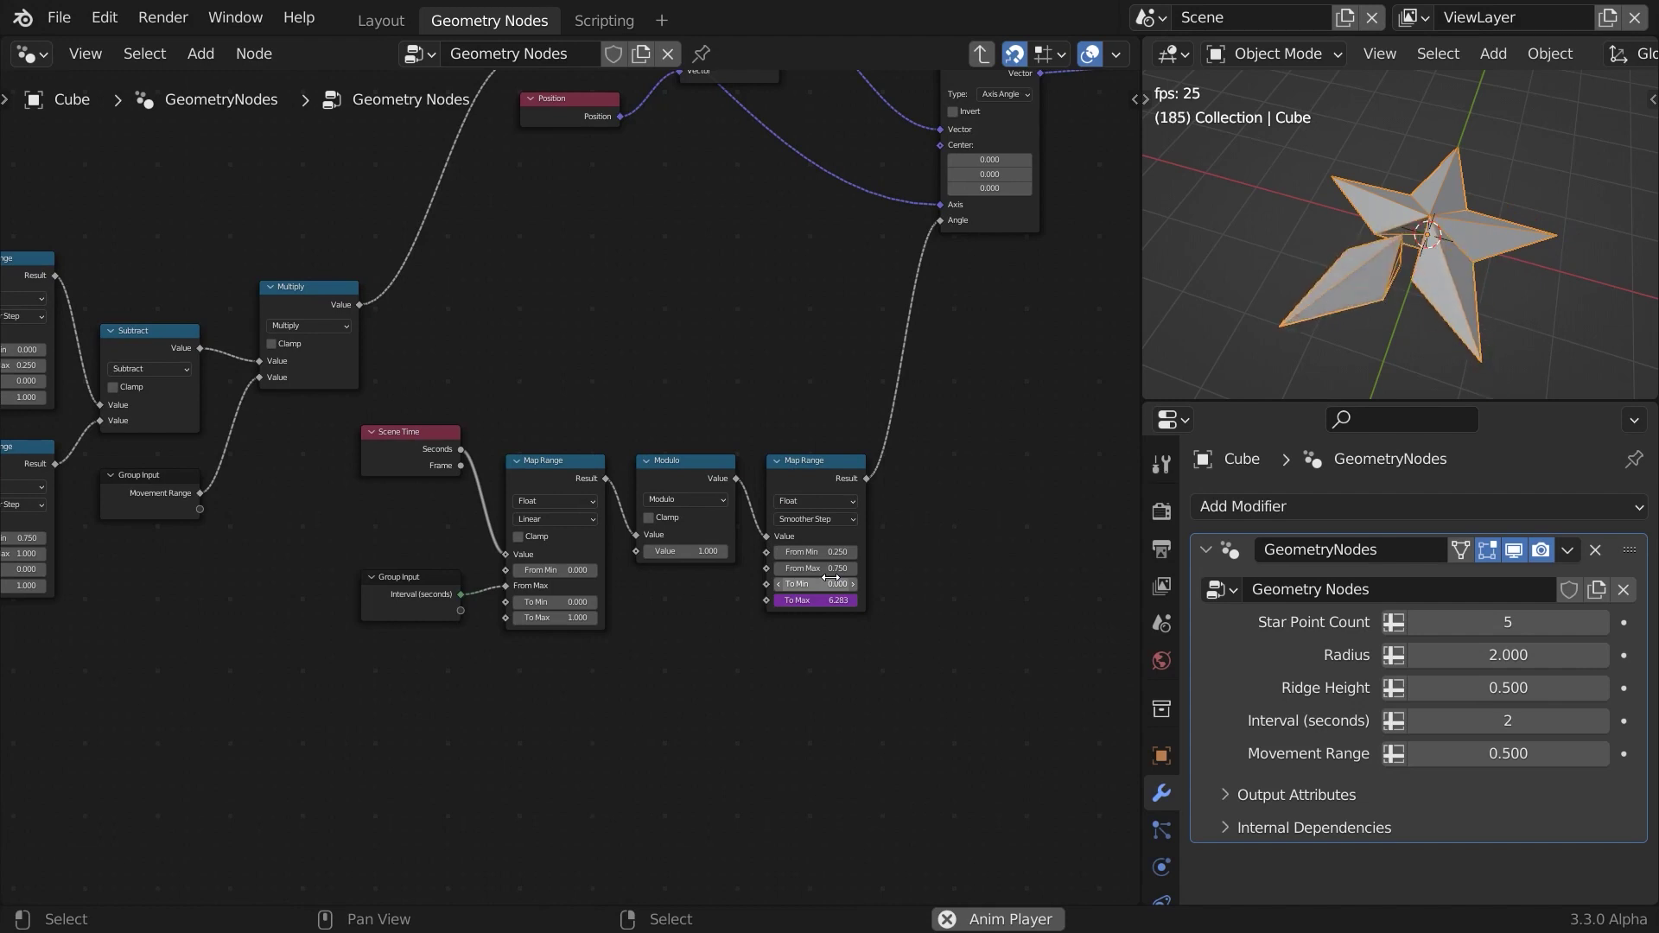
# Add a Bevel modifier below the collapsed GeometryNodes and play the star in a maximized viewport.
pyautogui.press('space')
pyautogui.click(1205, 549)
pyautogui.click(1251, 509)
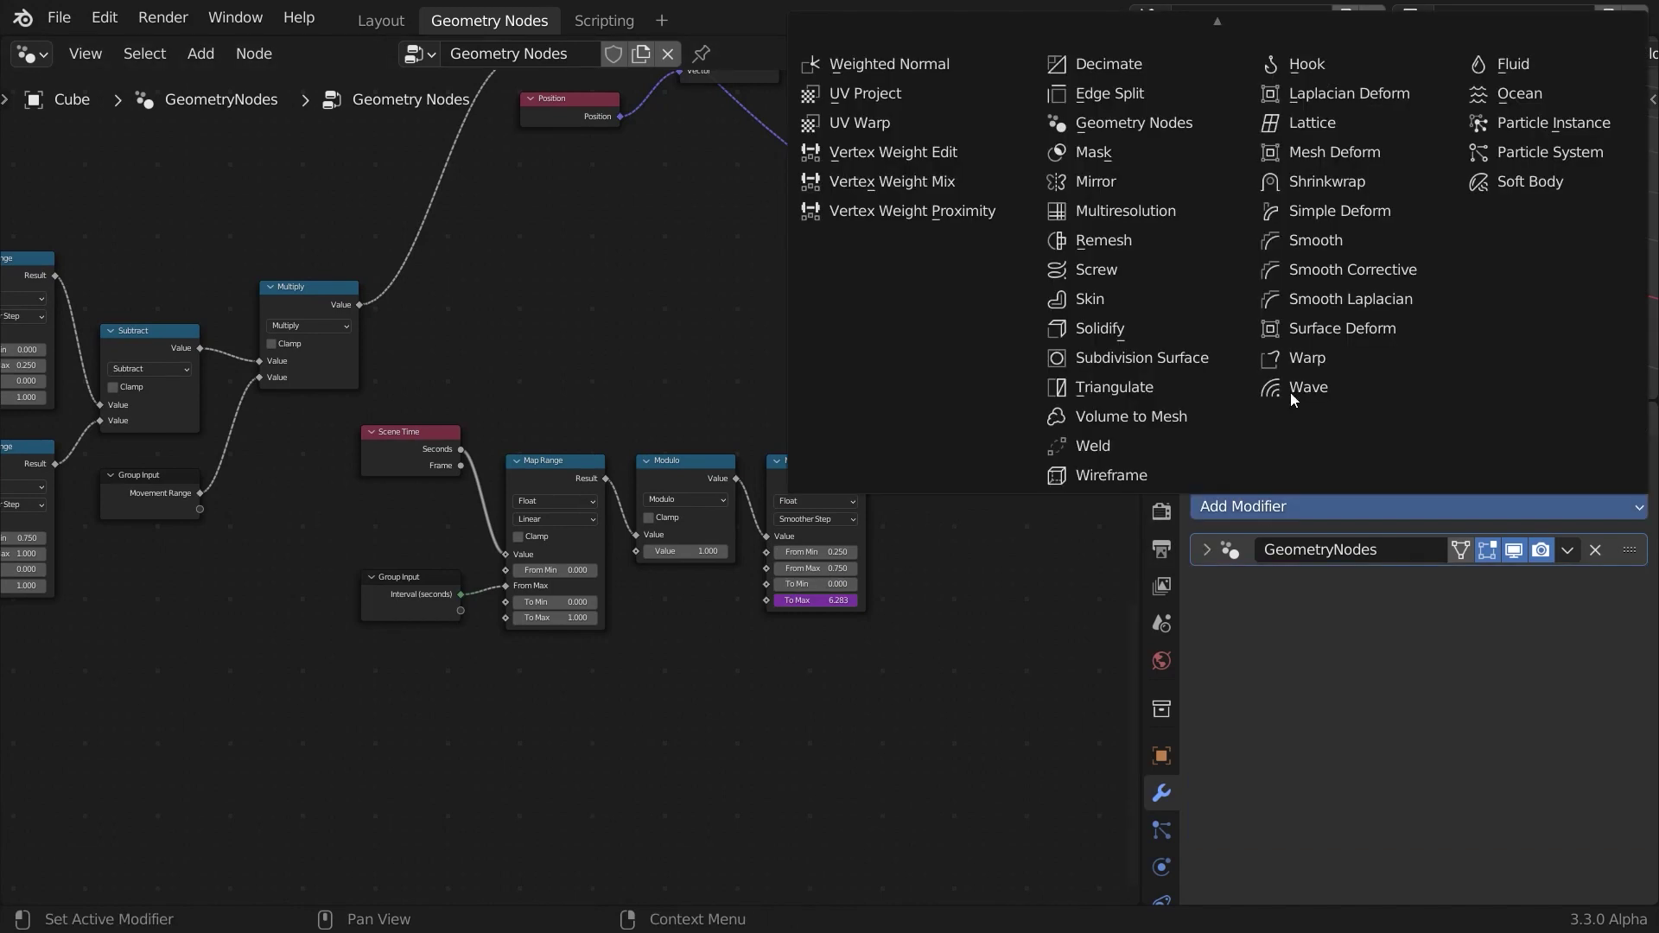
pyautogui.scroll(2, 1185, 12)
pyautogui.click(1160, 106)
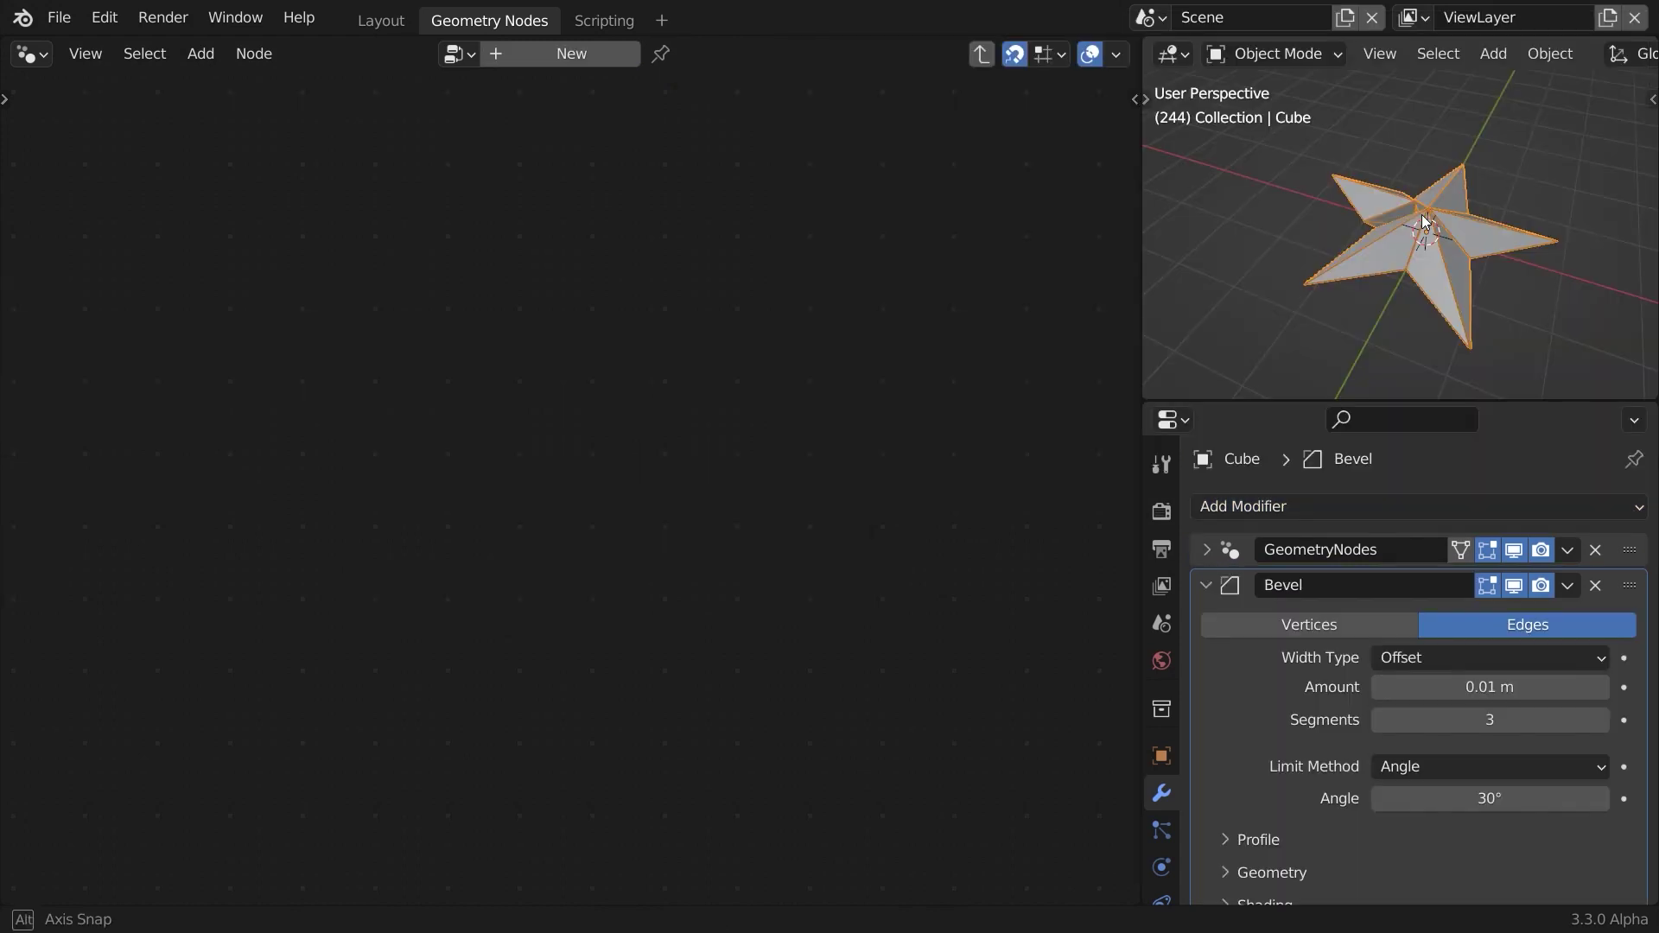
pyautogui.hotkey('ctrl', 'space')
pyautogui.press('space')
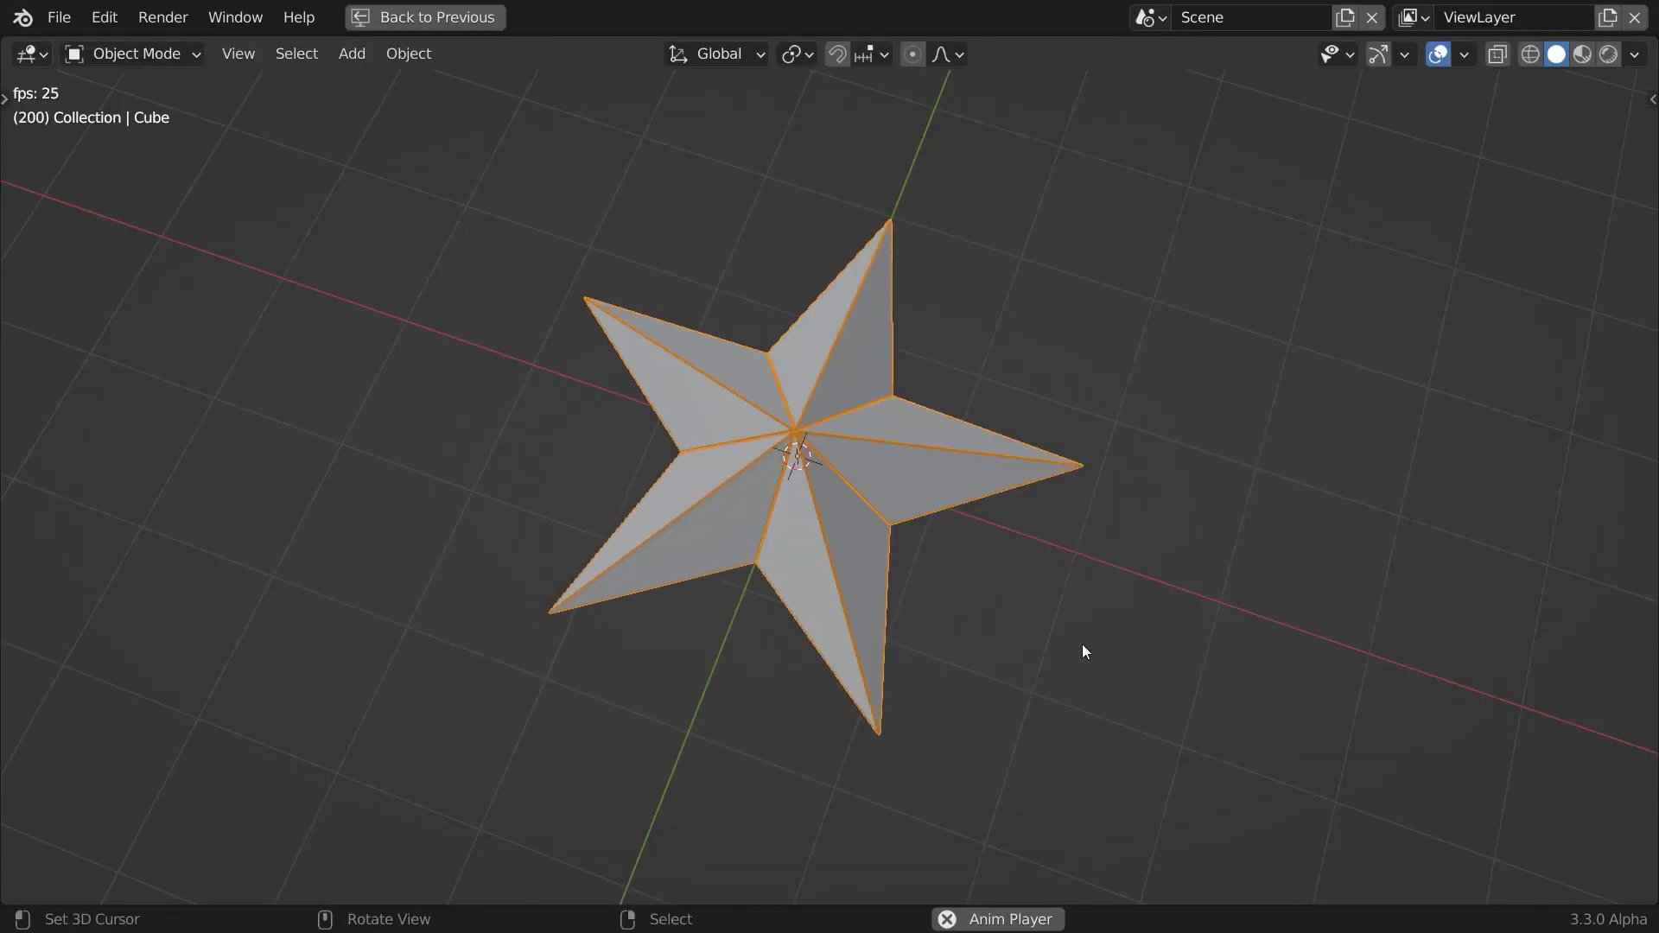